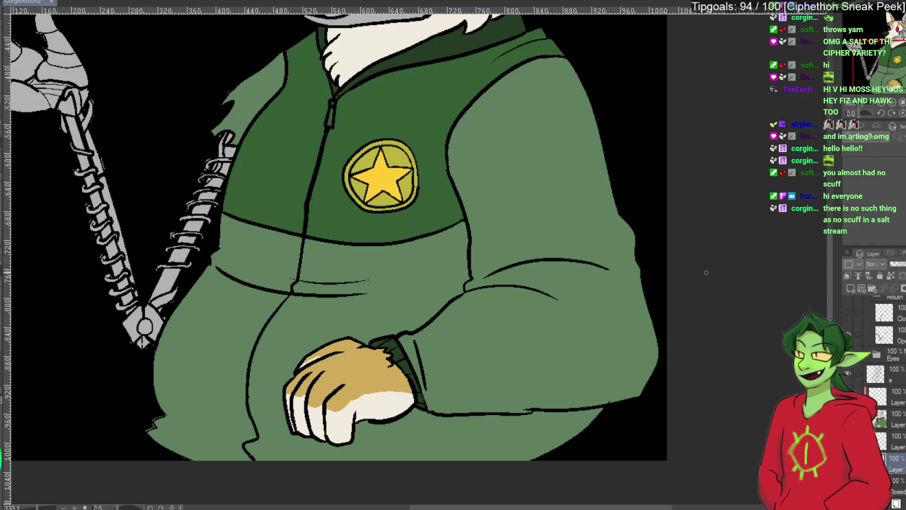
mouse_move(331, 157)
left_mouse_down()
mouse_move(440, 269)
mouse_move(471, 347)
mouse_move(399, 420)
mouse_move(394, 343)
mouse_move(302, 245)
mouse_move(276, 32)
mouse_move(308, 99)
mouse_move(318, 95)
left_mouse_up()
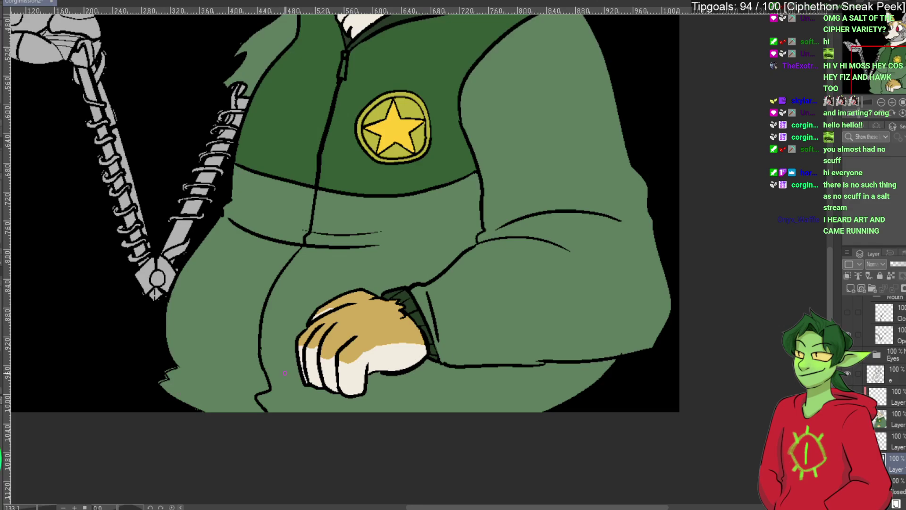
left_click_drag(107, 312, 244, 356)
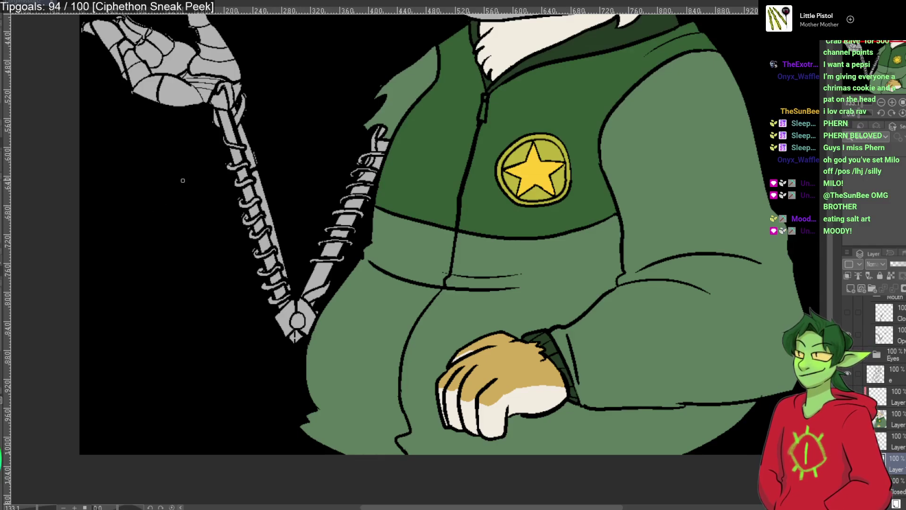
left_click_drag(170, 134, 211, 239)
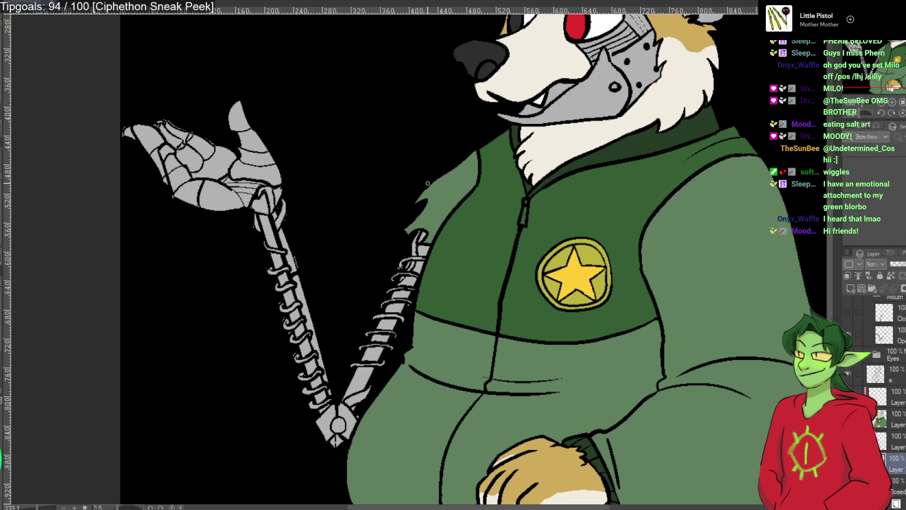
left_click_drag(451, 135, 403, 311)
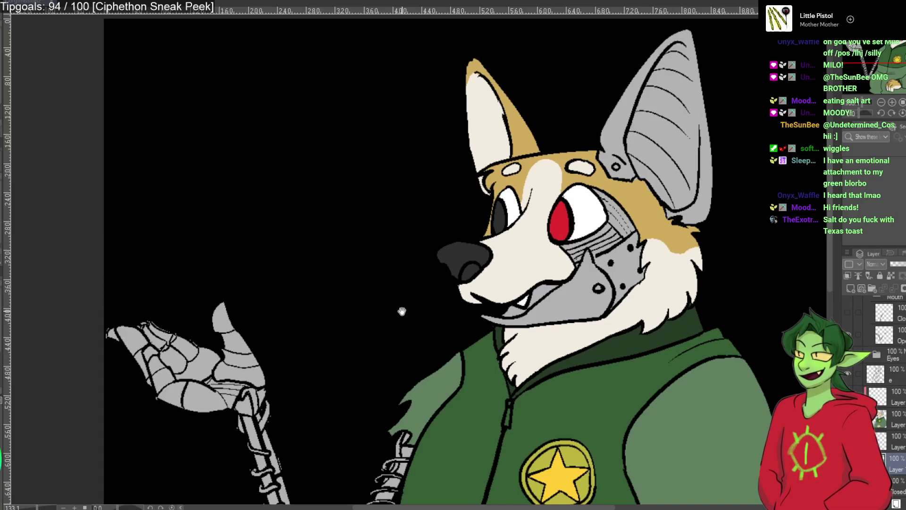
mouse_move(401, 311)
left_mouse_down()
mouse_move(398, 300)
mouse_move(472, 160)
mouse_move(536, 109)
left_mouse_up()
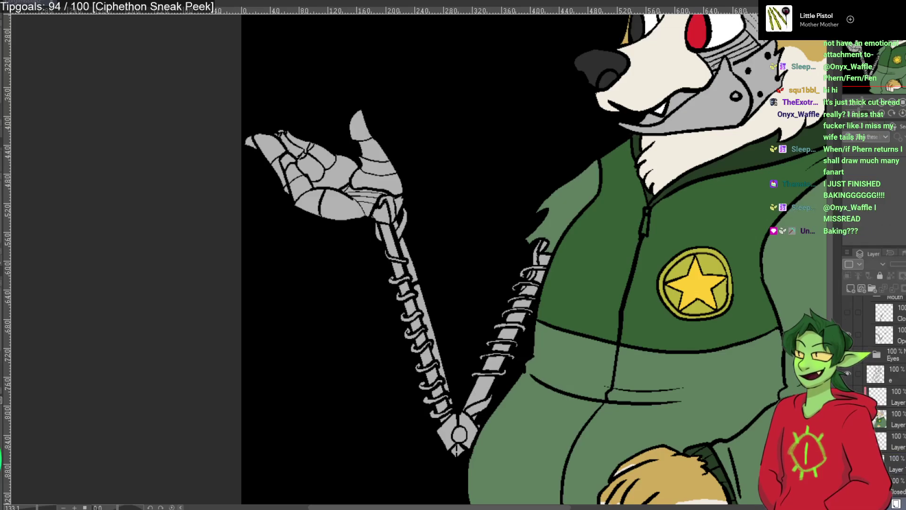
Undo the black background colour and select the base fill layer beneath the character's jacket colours.
key("ctrl+z")
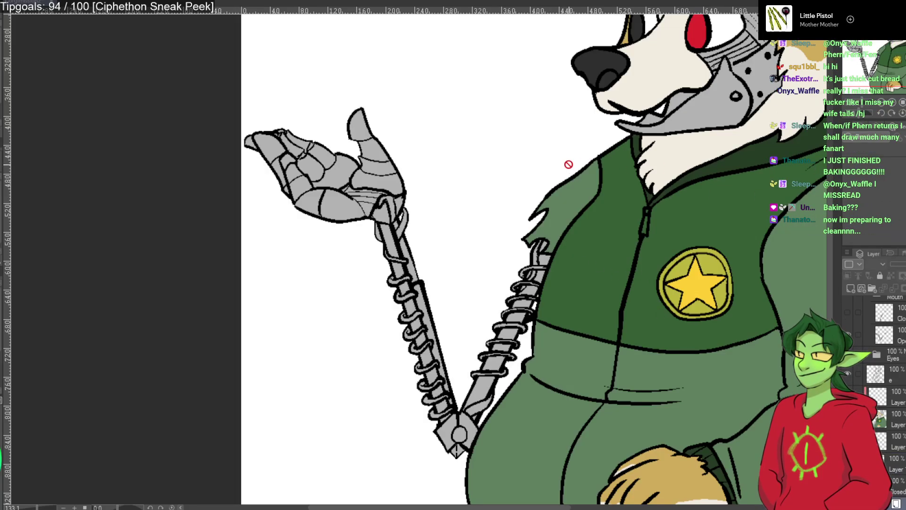
left_click_drag(375, 415, 189, 306)
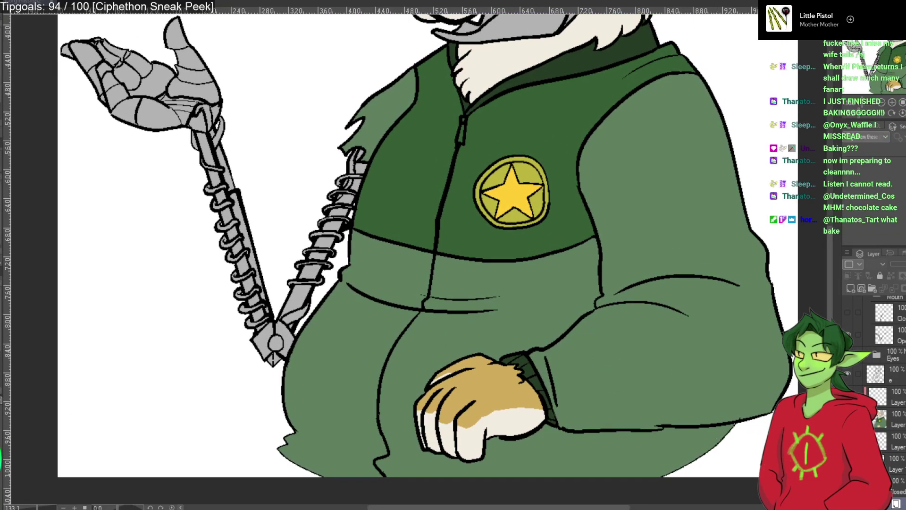
left_click(702, 420, "ctrl+shift")
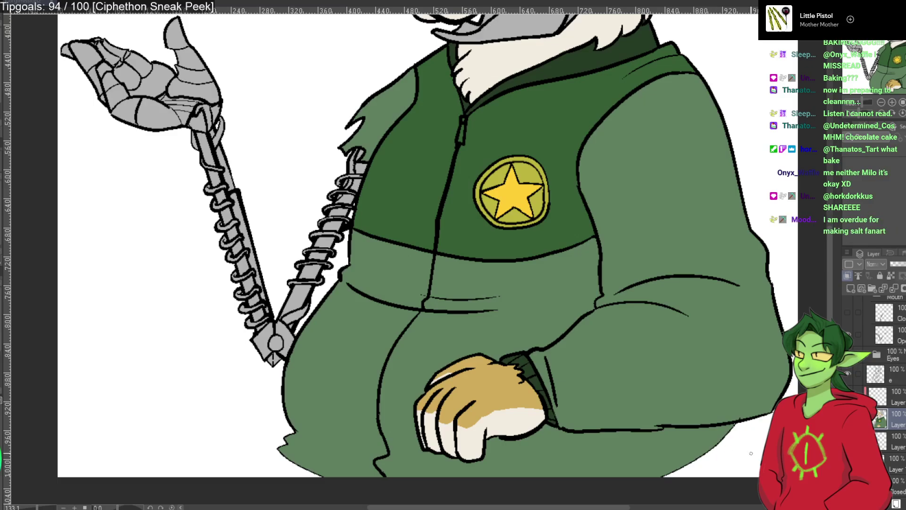
left_click(894, 463)
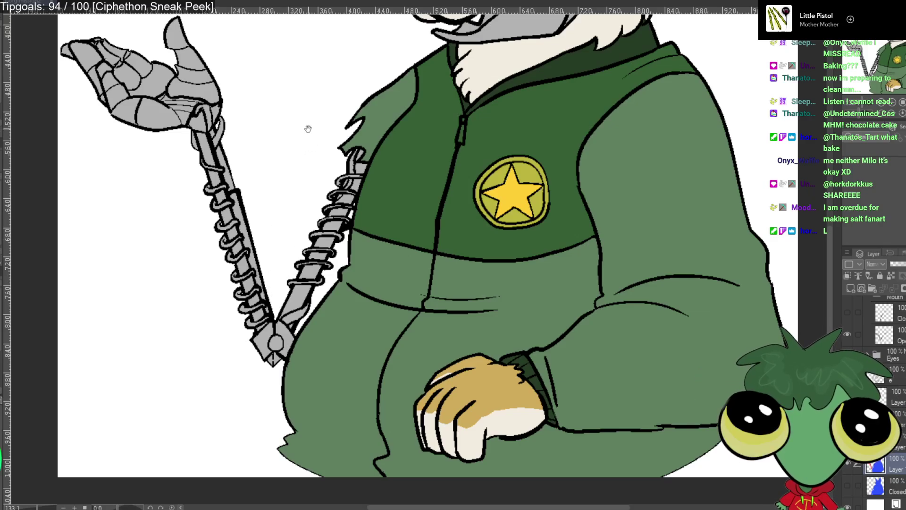
scroll(307, 126, "up", 6)
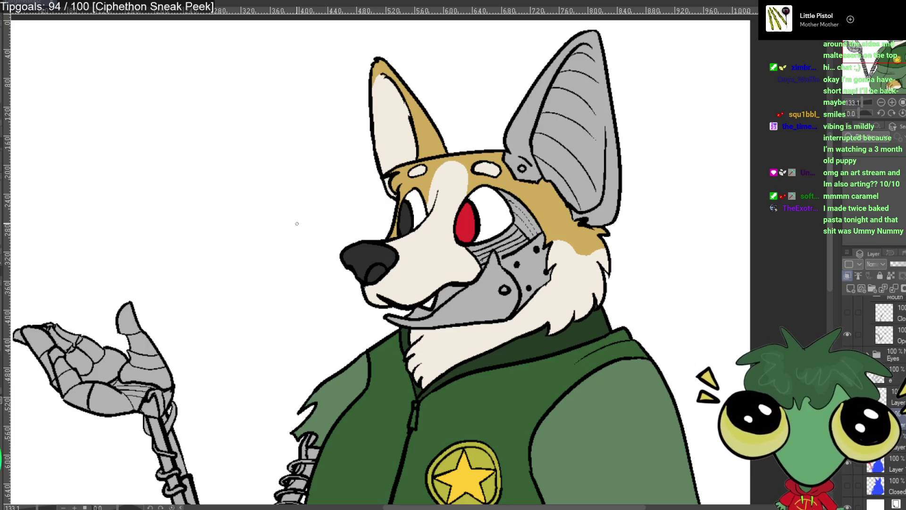
left_click_drag(267, 340, 258, 87)
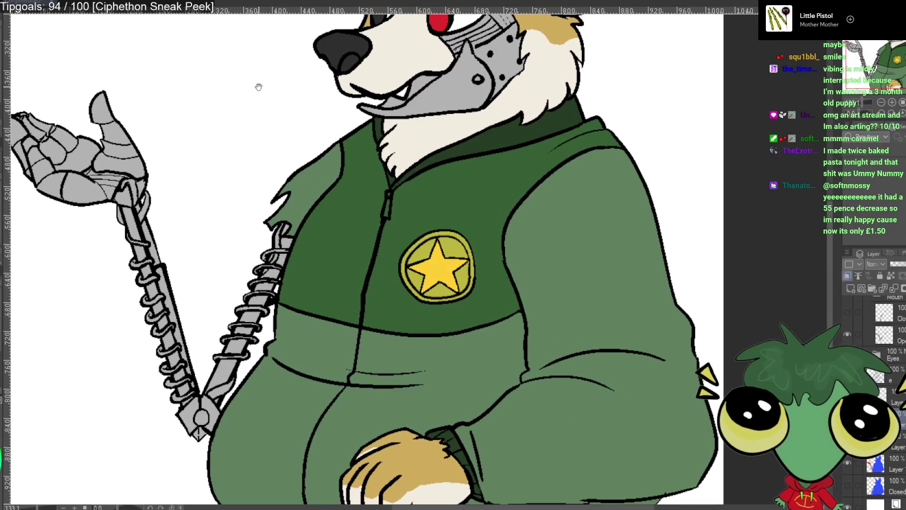
left_click_drag(257, 85, 262, 19)
left_click_drag(290, 213, 294, 154)
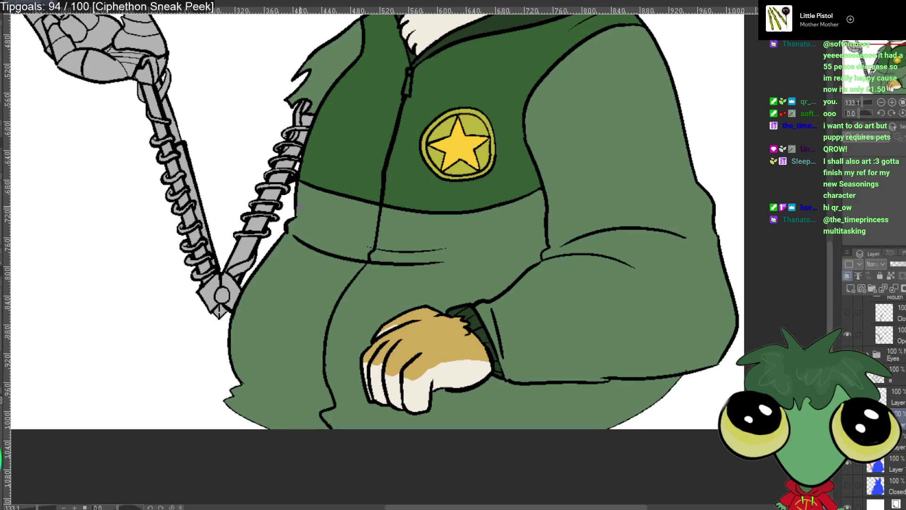
mouse_move(307, 189)
left_mouse_down()
mouse_move(239, 344)
mouse_move(316, 508)
left_mouse_up()
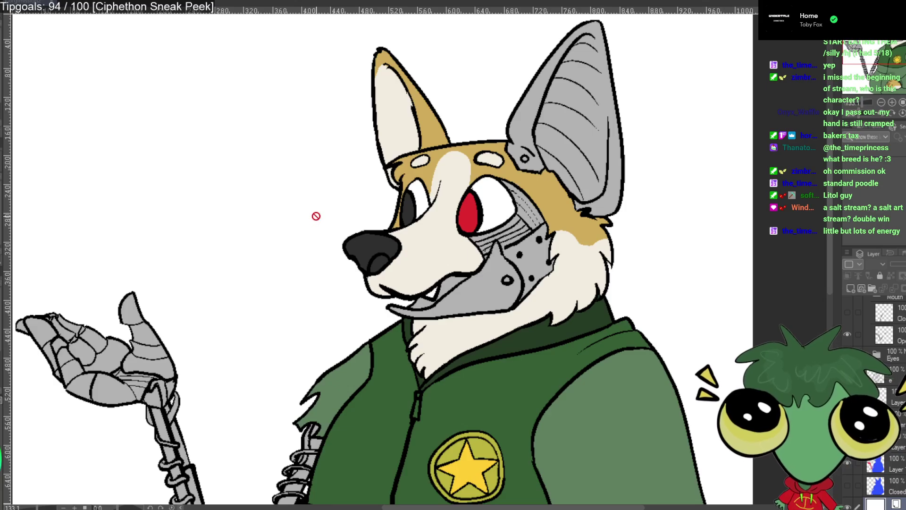
mouse_move(296, 236)
left_mouse_down()
mouse_move(321, 178)
mouse_move(320, 127)
left_mouse_up()
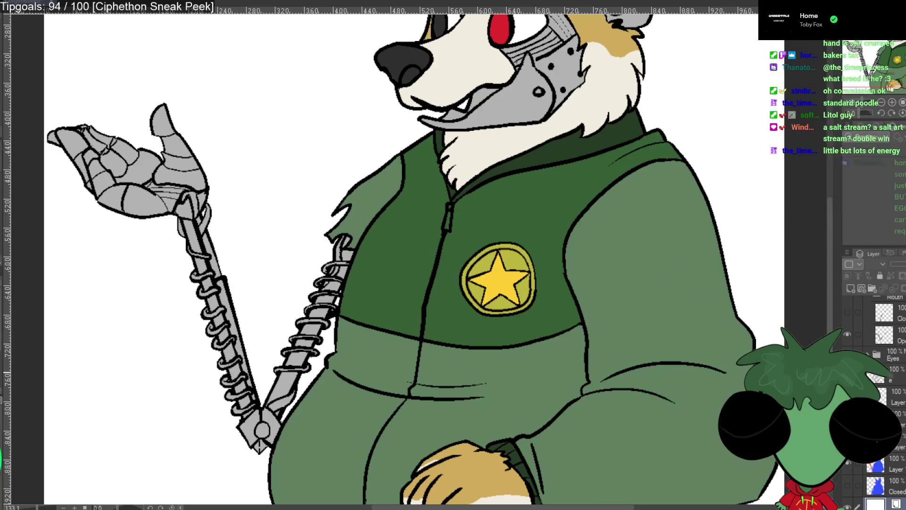
Paint the inside of the character's open mouth dark grey on the colour layer.
left_click(905, 423)
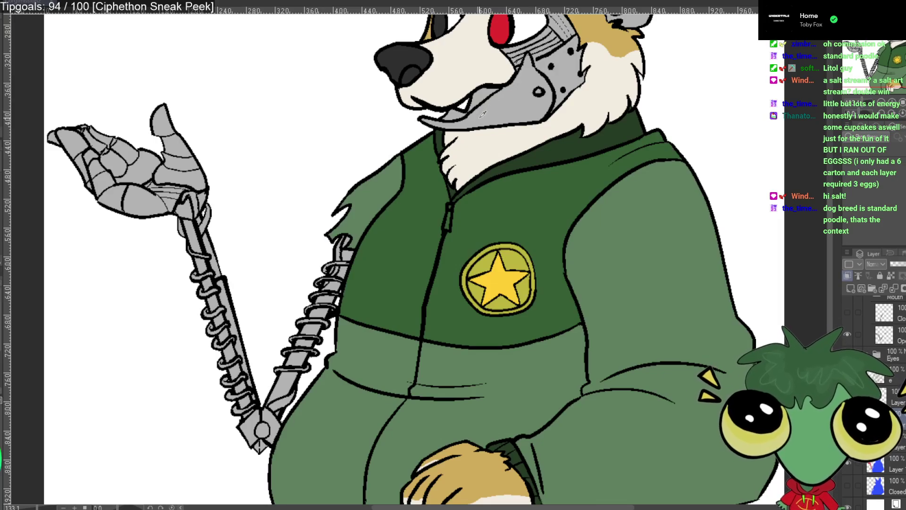
left_click_drag(449, 124, 422, 299)
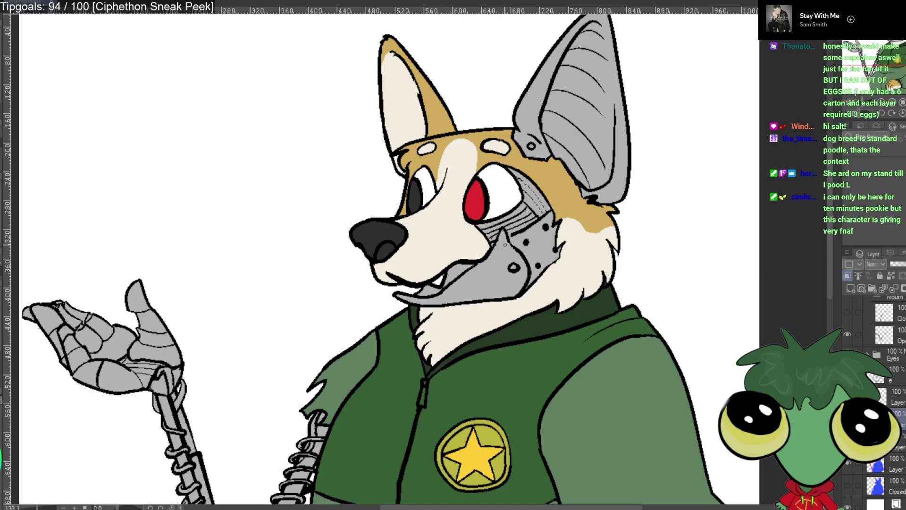
left_click_drag(452, 275, 474, 263)
left_click_drag(462, 270, 447, 283)
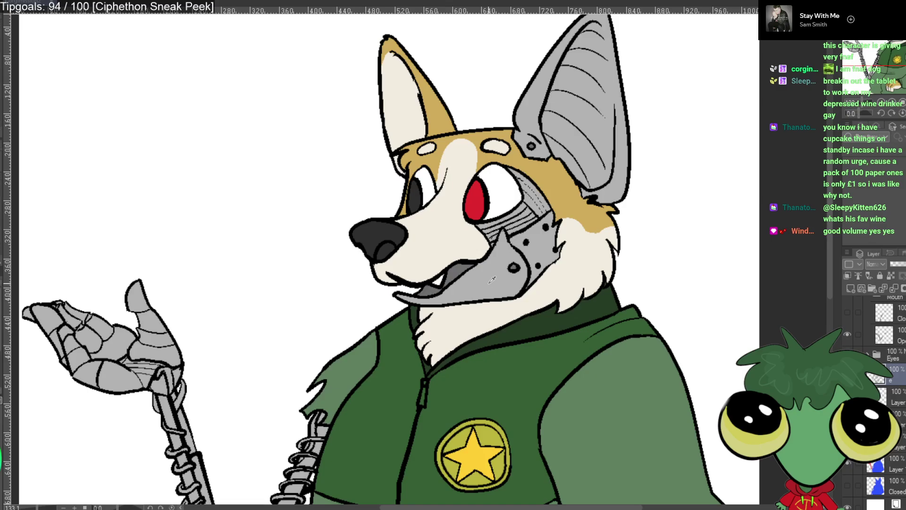
mouse_move(188, 314)
left_mouse_down()
mouse_move(318, 113)
mouse_move(309, 126)
mouse_move(307, 105)
left_mouse_up()
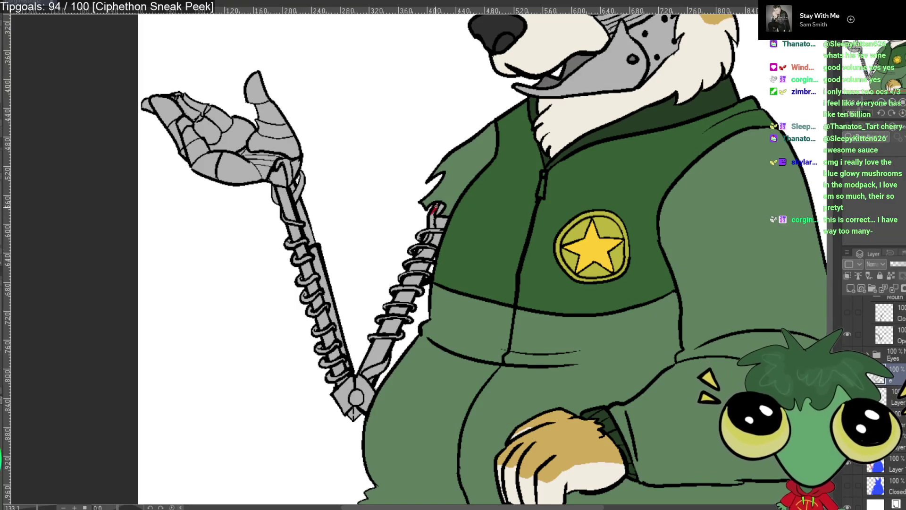
left_click_drag(435, 207, 417, 254)
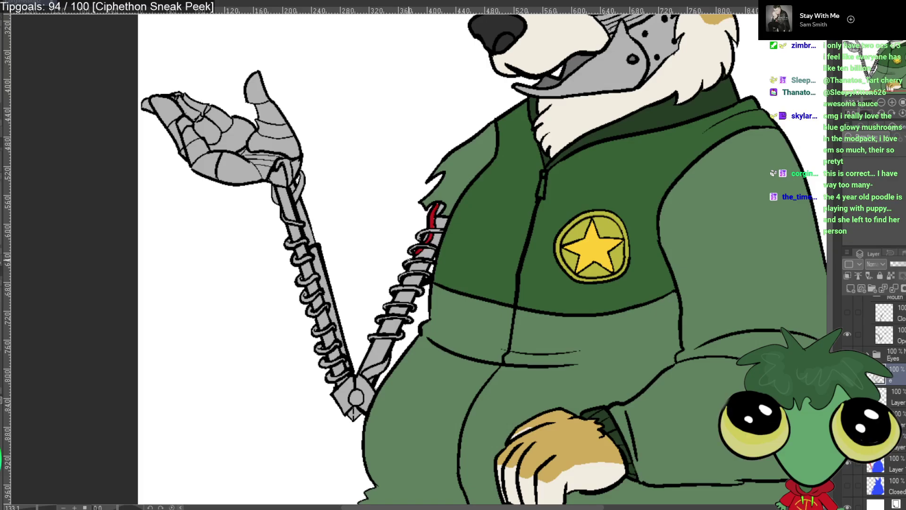
key("ctrl+z")
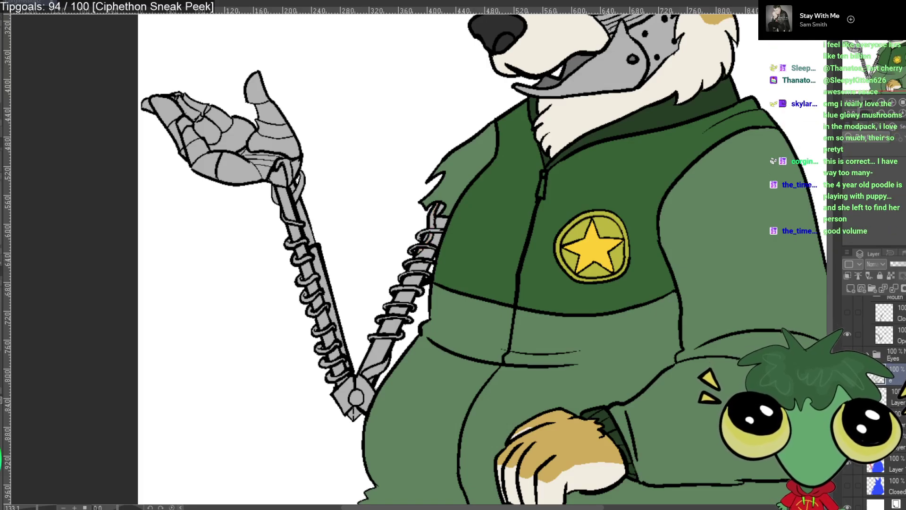
On the layer below, paint the exposed upper-arm cable, the elbow's lower tip and the outer wrist cable red.
key("alt+bracketleft")
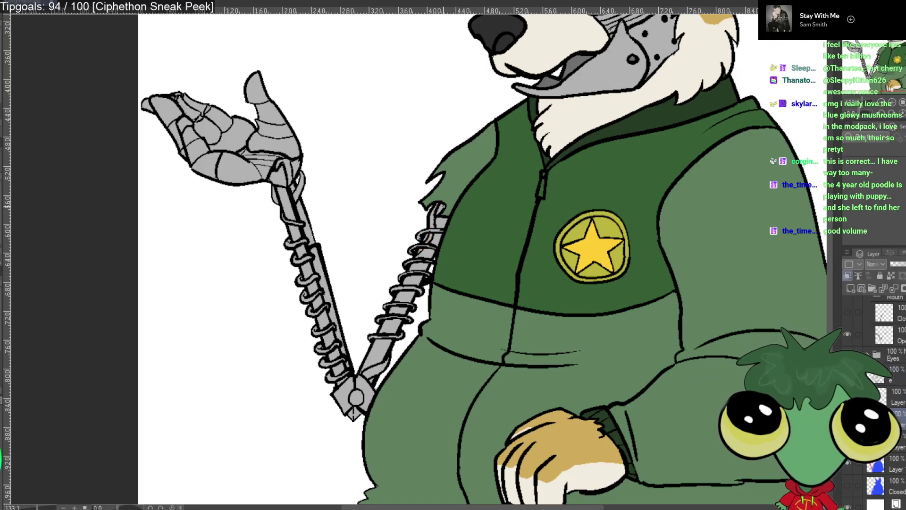
left_click_drag(436, 206, 419, 253)
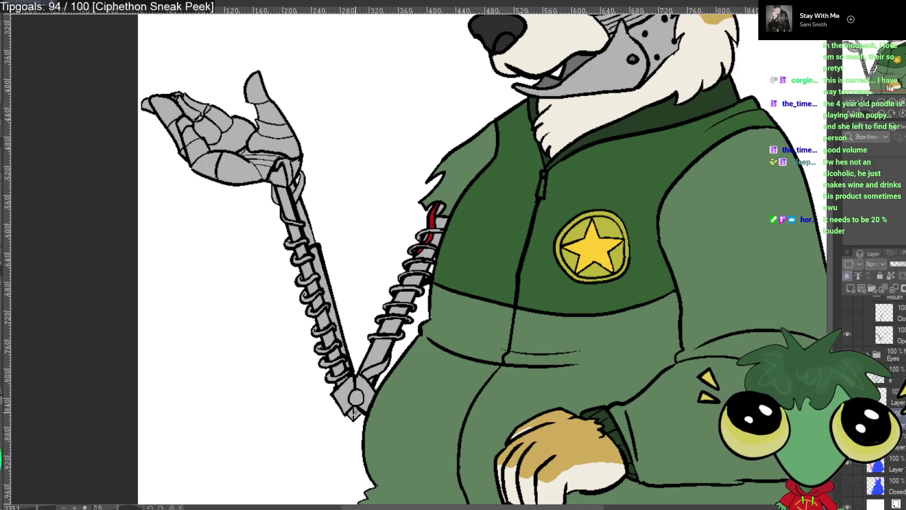
left_click(353, 415)
left_click(353, 415)
mouse_move(350, 414)
left_mouse_down()
mouse_move(361, 414)
mouse_move(350, 415)
left_mouse_up()
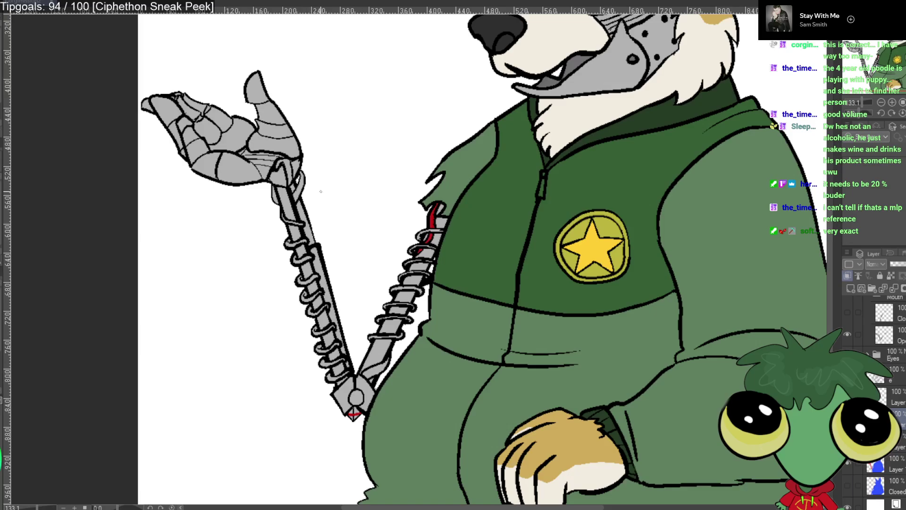
left_click_drag(277, 200, 272, 184)
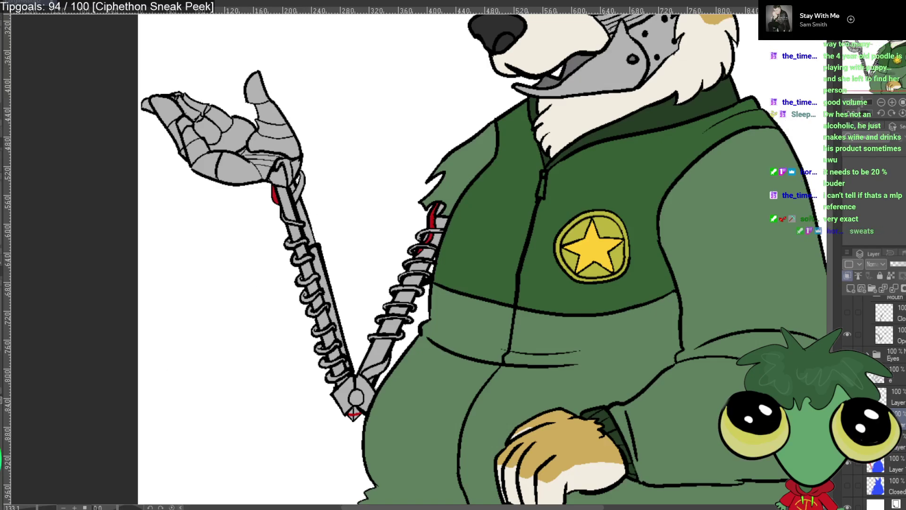
Paint the inner wrist cable and the cable just above the elbow joint blue.
left_click_drag(298, 201, 297, 190)
key("ctrl+z")
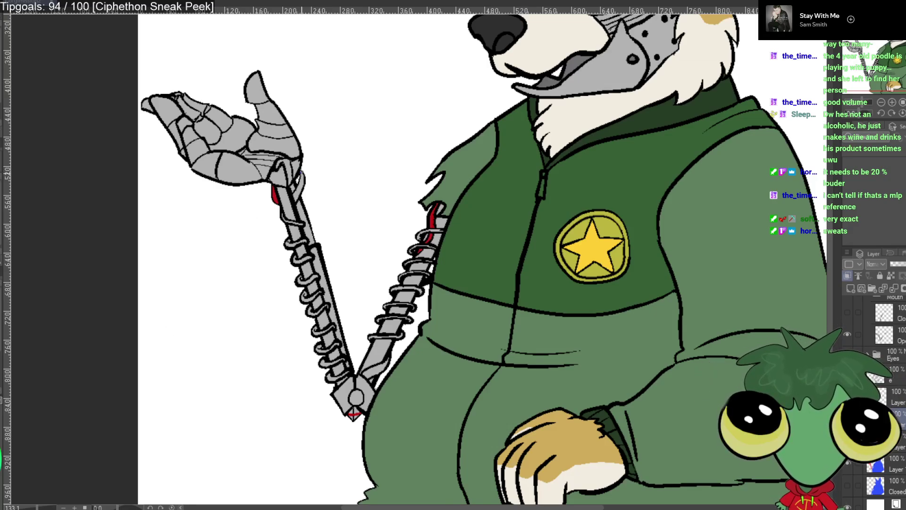
mouse_move(301, 176)
left_mouse_down()
mouse_move(297, 197)
mouse_move(302, 188)
left_mouse_up()
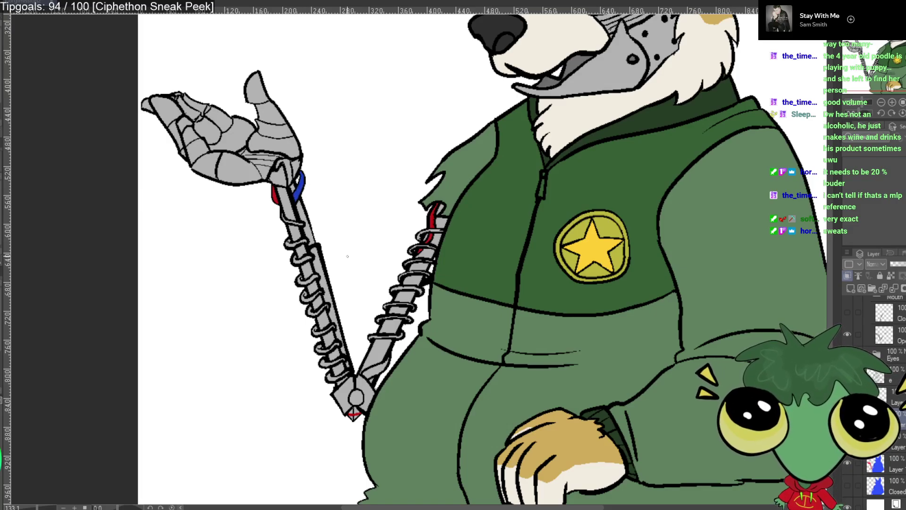
mouse_move(373, 373)
left_mouse_down()
mouse_move(381, 371)
mouse_move(363, 373)
mouse_move(389, 359)
mouse_move(371, 371)
left_mouse_up()
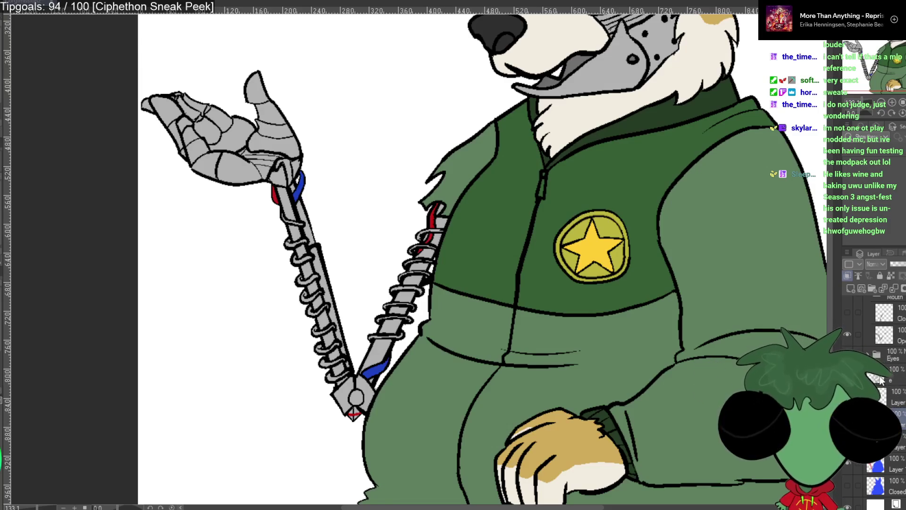
Ink the lower tip of the elbow joint in black on the line layer, and sample the upper-arm cable's red on the colour layer.
left_click(887, 336)
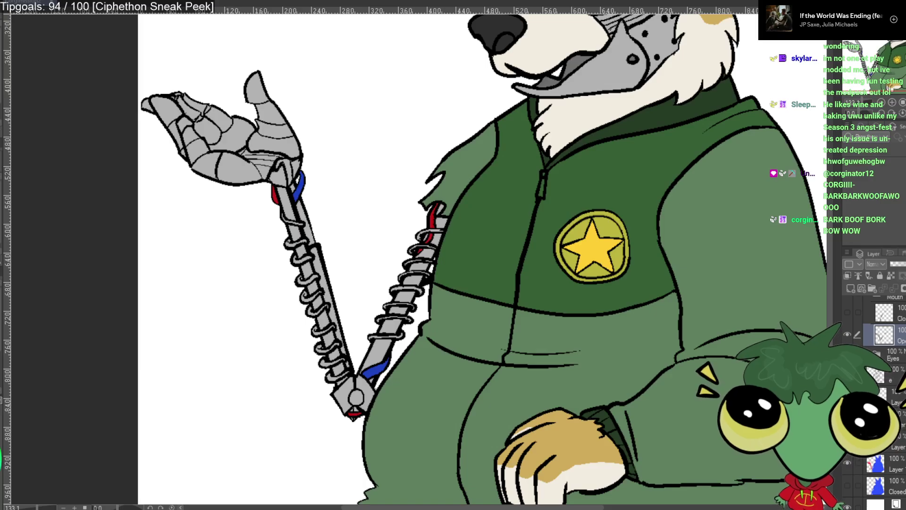
left_click(889, 420)
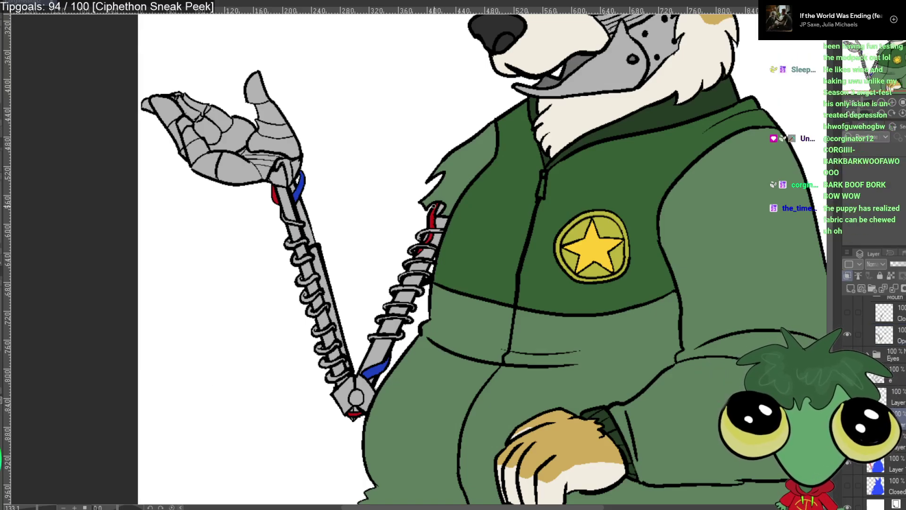
left_click(434, 215, "alt")
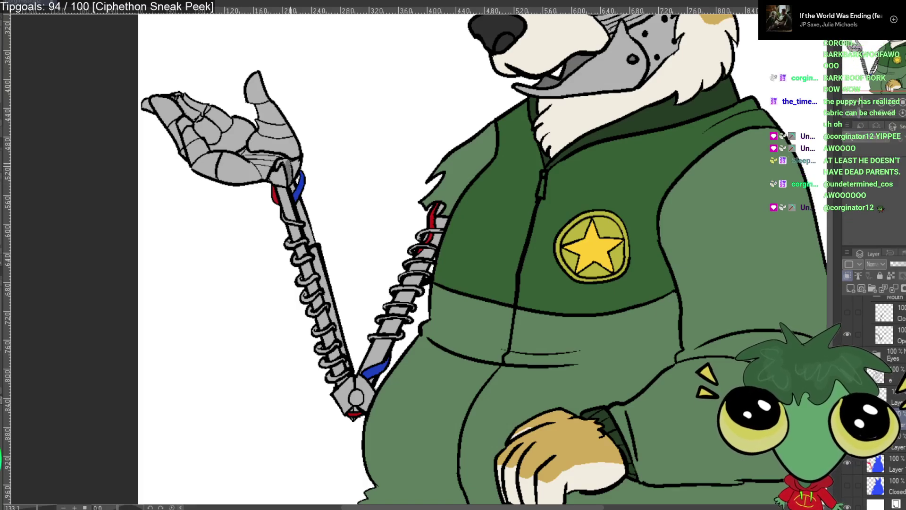
Paint the coils of the upper-arm spring a darker grey on the colour layer.
left_click(895, 398)
scroll(895, 398, "up", 1)
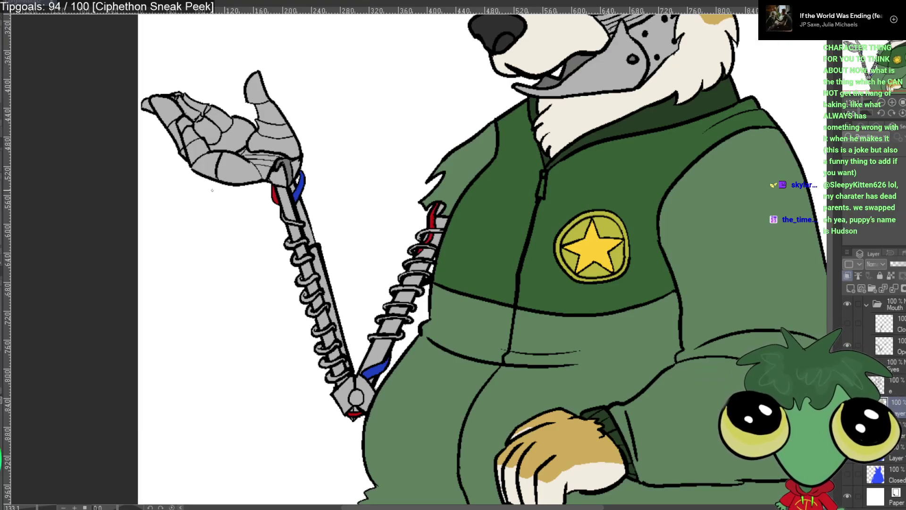
left_click_drag(198, 181, 226, 231)
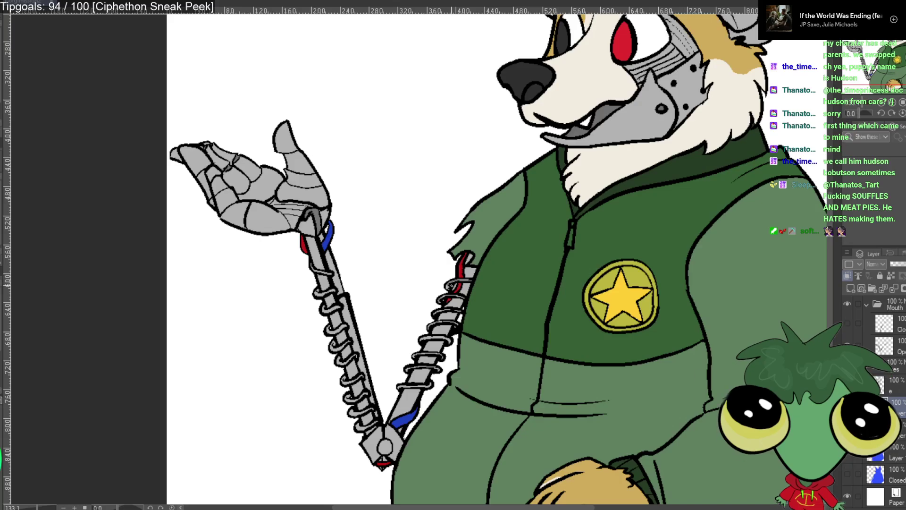
key("ctrl+plus")
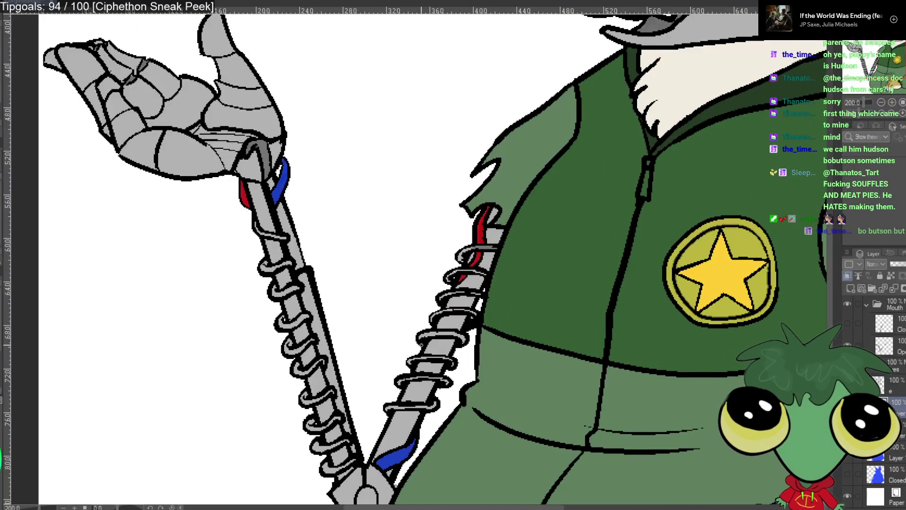
left_click_drag(404, 337, 428, 285)
scroll(428, 284, "up", 3)
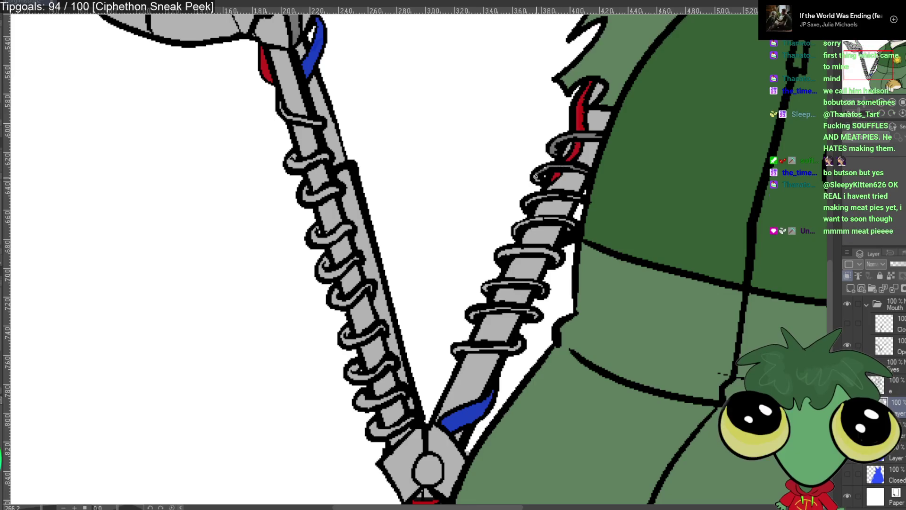
left_click(889, 457)
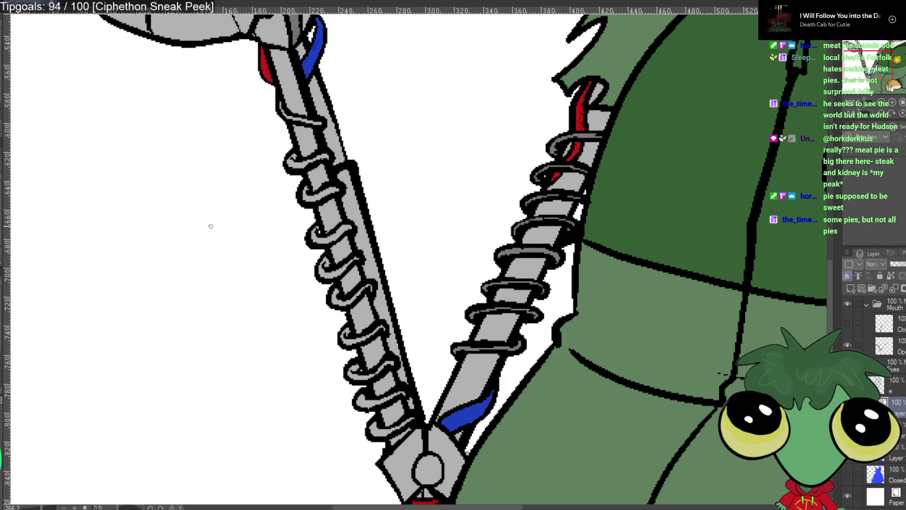
Paint the round bolt in the elbow joint dark grey with a lighter grey centre.
left_click_drag(216, 232, 276, 191)
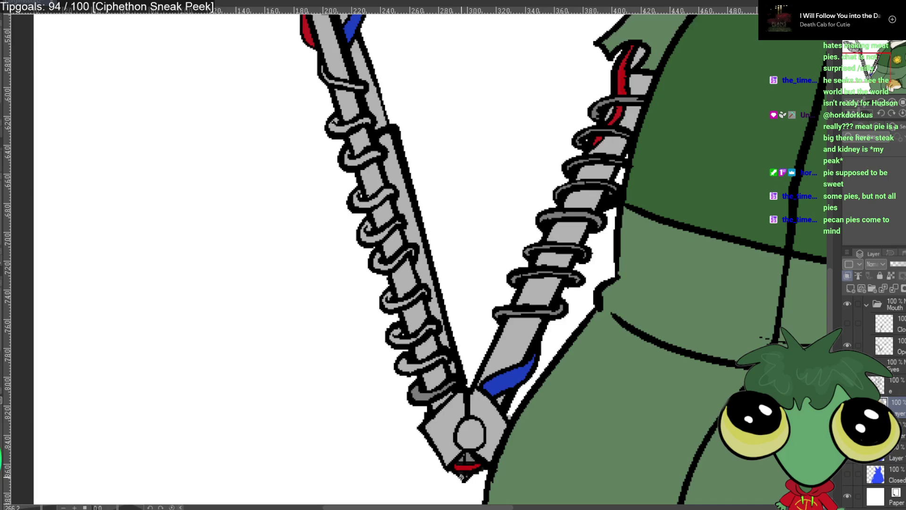
left_click_drag(470, 439, 460, 429)
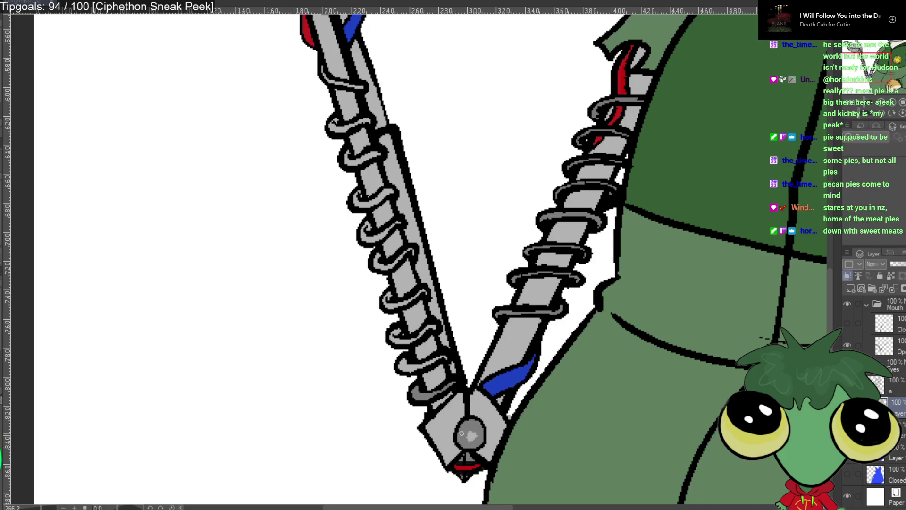
mouse_move(464, 437)
left_mouse_down()
mouse_move(482, 434)
mouse_move(474, 428)
left_mouse_up()
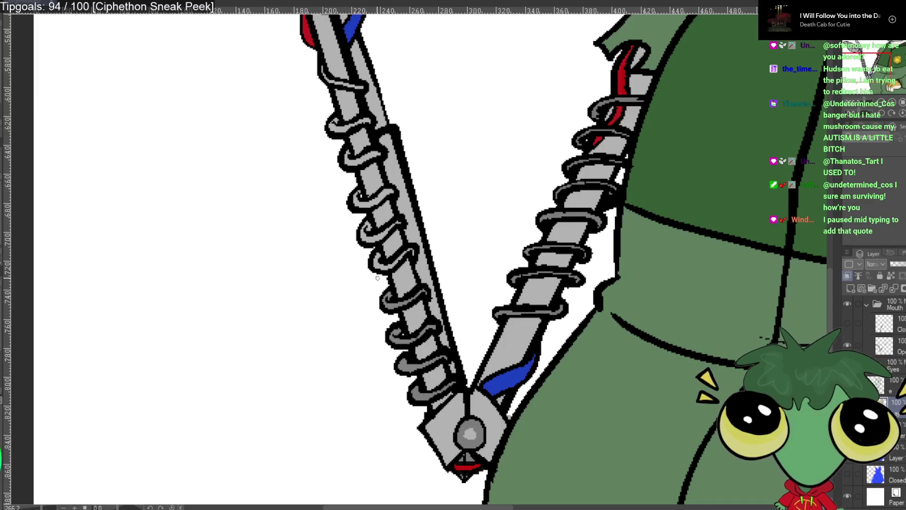
Paint the forearm spring coils dark grey, and the thin cable just above them in the wrist cable's sampled blue.
left_click_drag(334, 211, 342, 241)
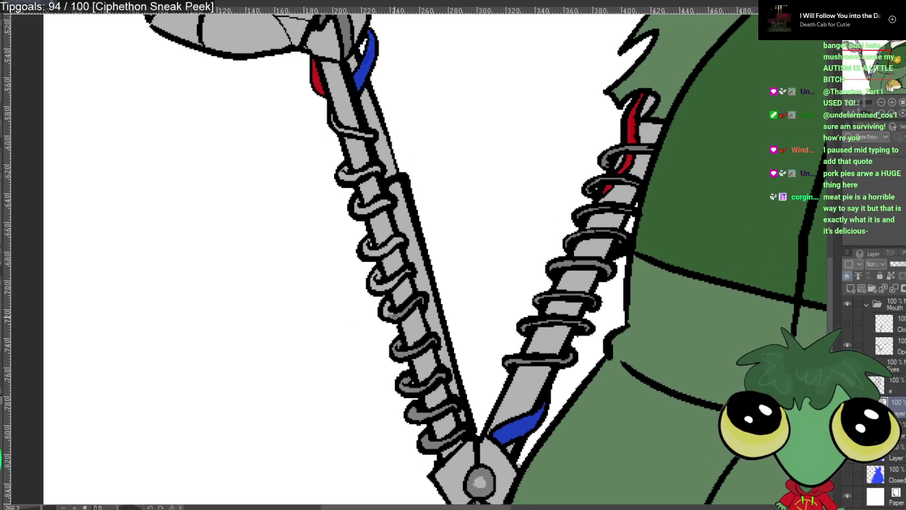
left_click_drag(391, 312, 384, 306)
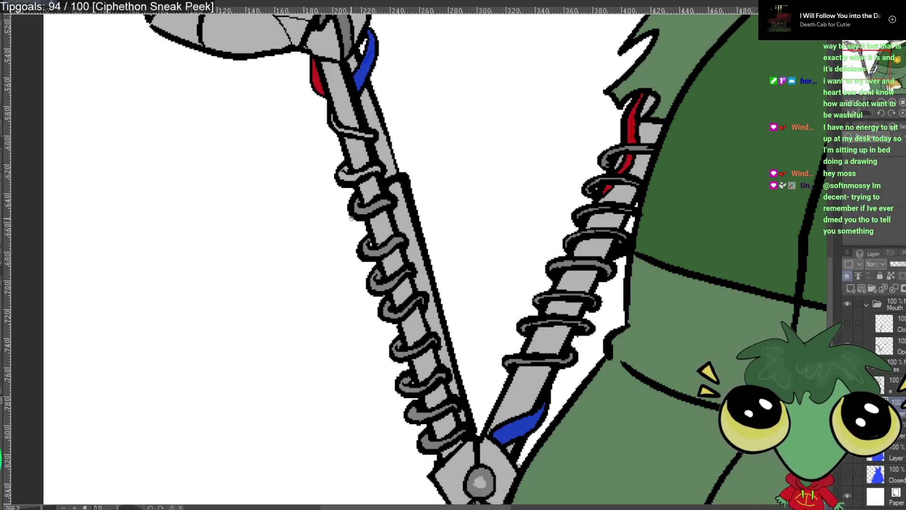
left_click_drag(326, 214, 348, 278)
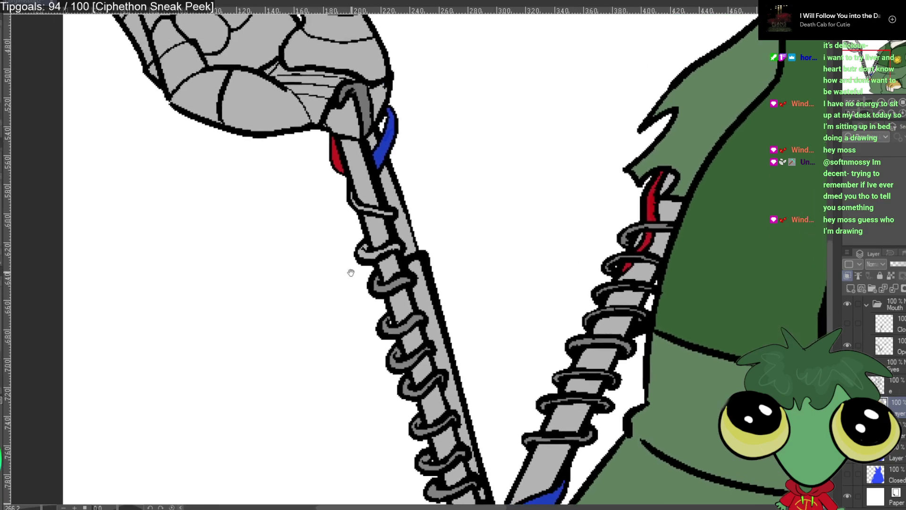
left_click_drag(387, 249, 367, 255)
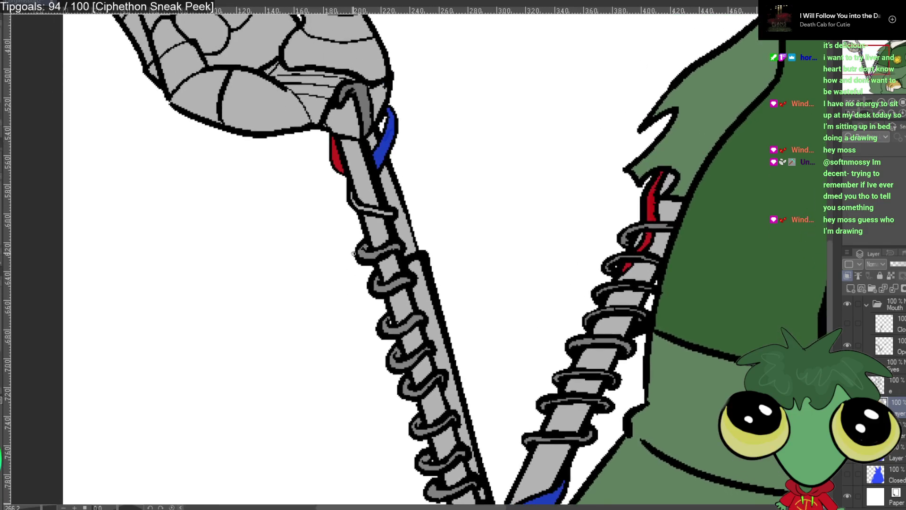
left_click(385, 150, "alt")
left_click_drag(375, 210, 352, 200)
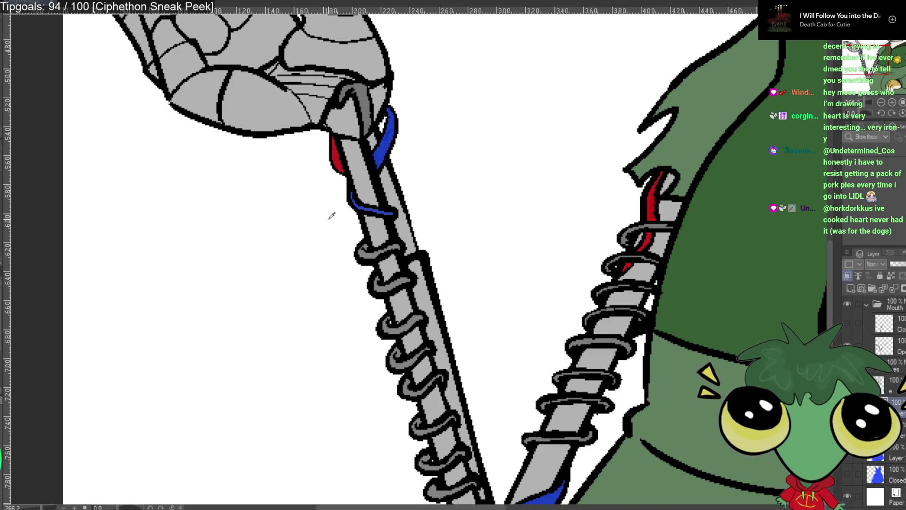
left_click_drag(330, 208, 394, 388)
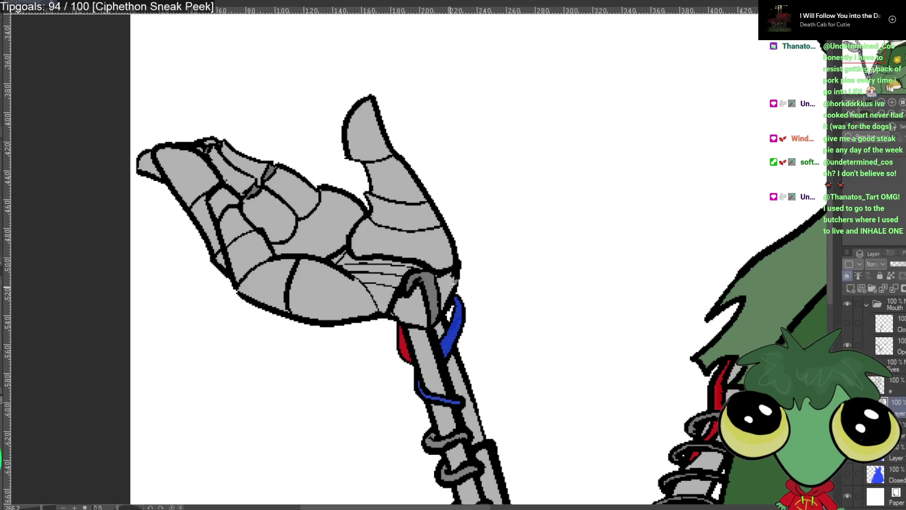
mouse_move(429, 320)
left_mouse_down()
mouse_move(429, 281)
mouse_move(404, 292)
left_mouse_up()
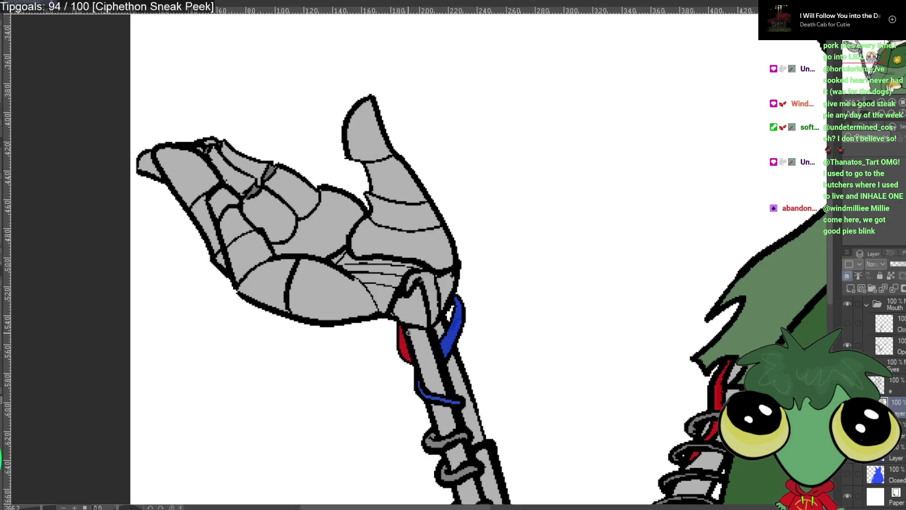
key("ctrl+z")
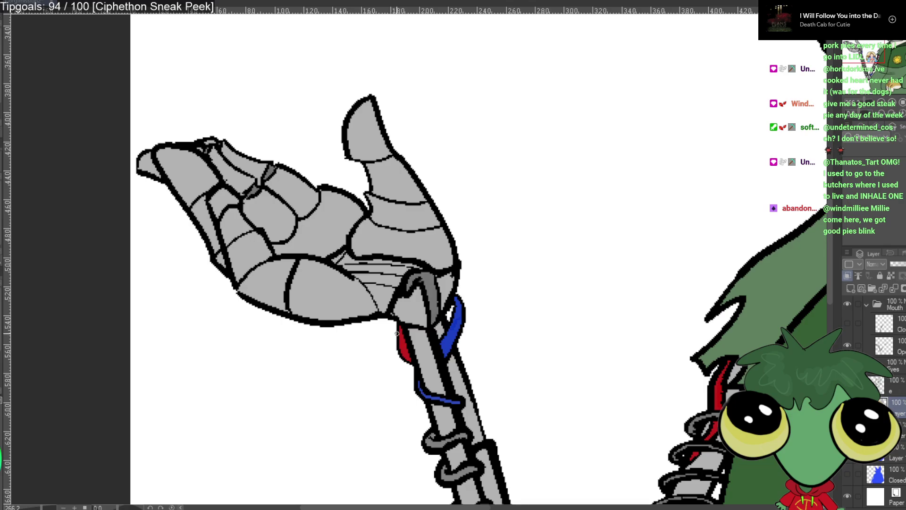
Sample the mouth's dark grey and paint the lower inner section of the mechanical ear with it.
left_click_drag(429, 394, 11, 401)
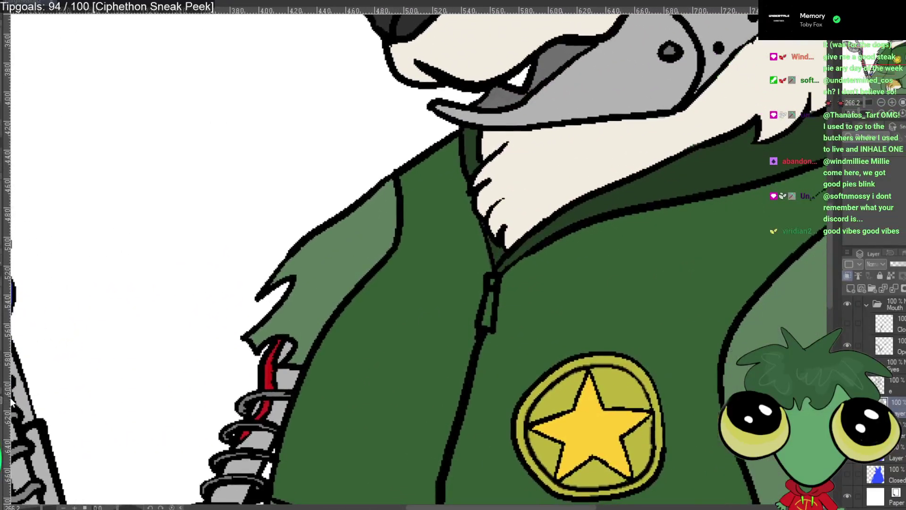
scroll(82, 376, "down", 1)
scroll(354, 271, "down", 4)
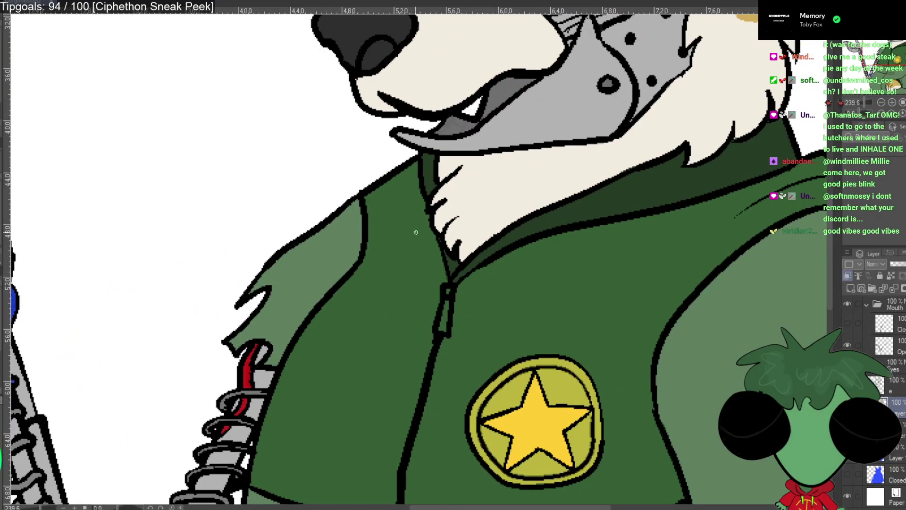
scroll(415, 255, "up", 1)
scroll(416, 254, "up", 4)
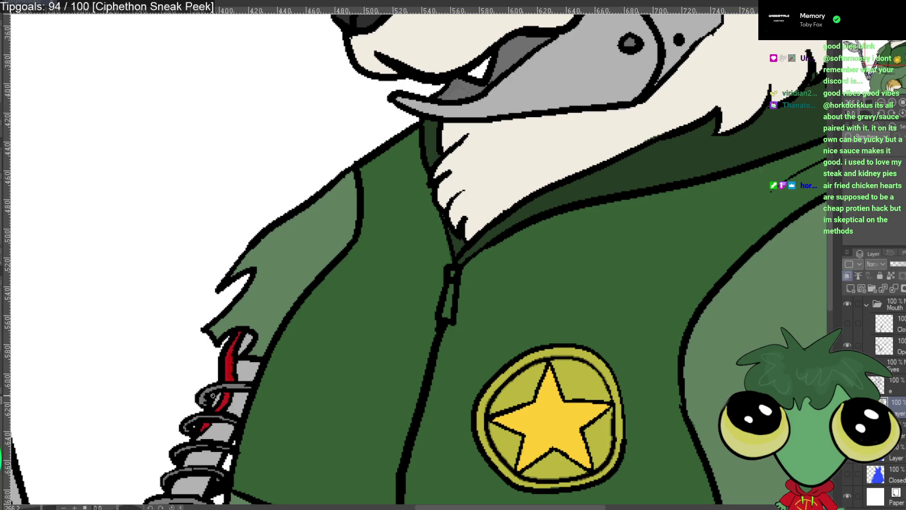
left_click(235, 384, "alt")
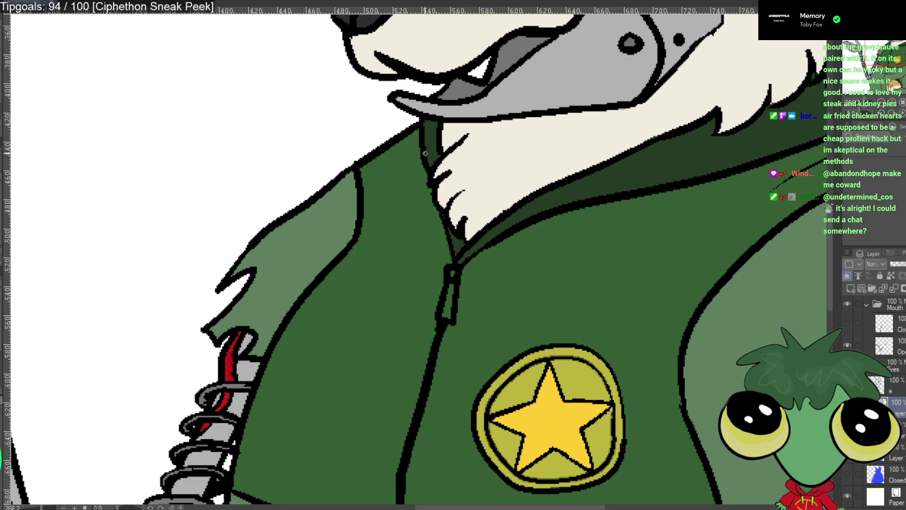
scroll(406, 156, "up", 5)
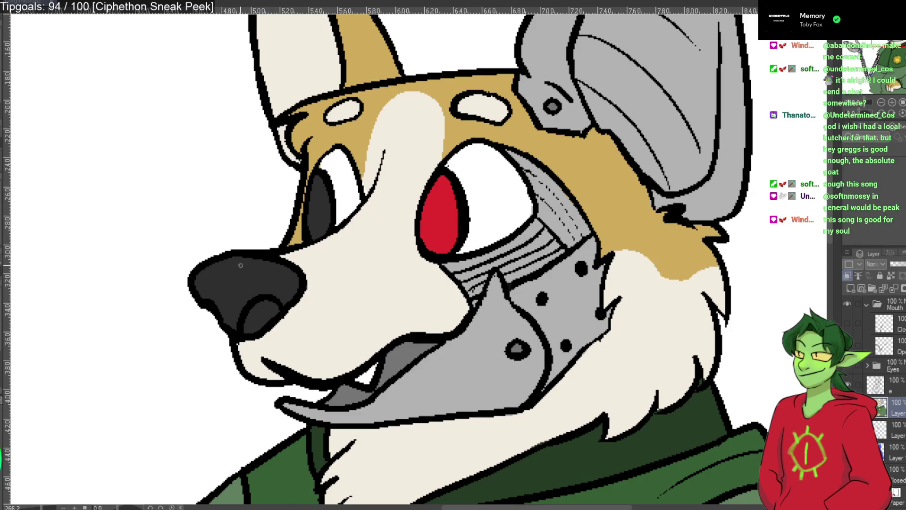
scroll(231, 263, "down", 2)
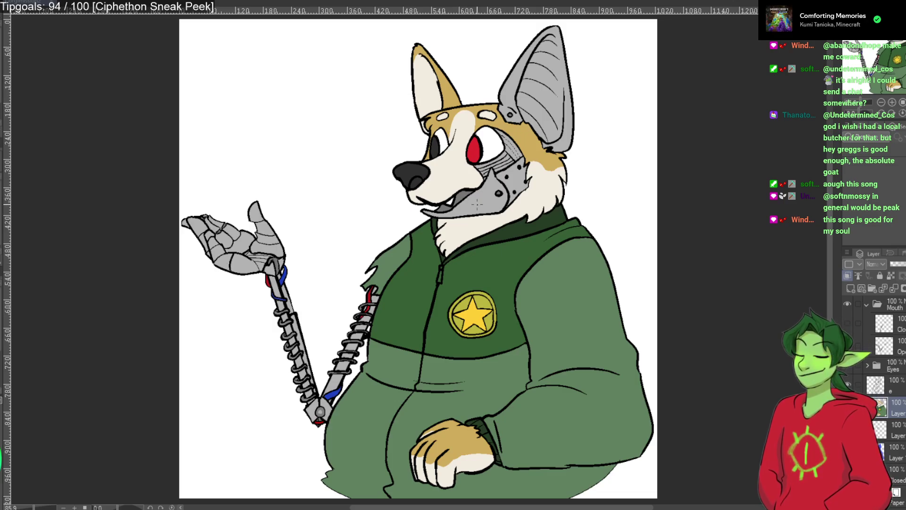
left_click(464, 188, "alt")
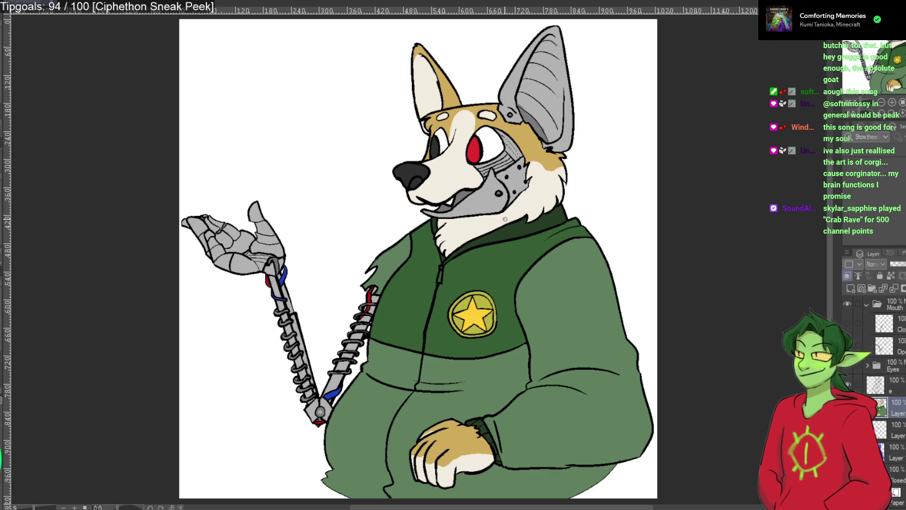
scroll(602, 234, "up", 3)
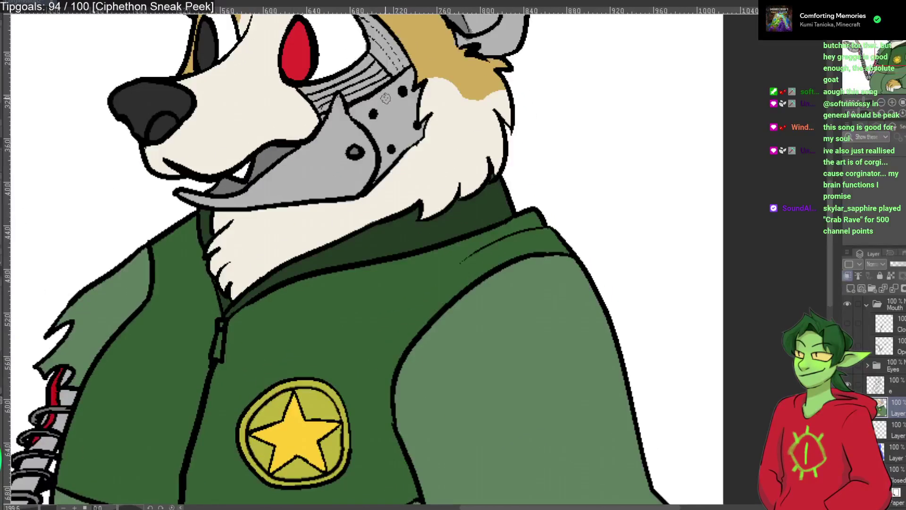
scroll(387, 215, "up", 2)
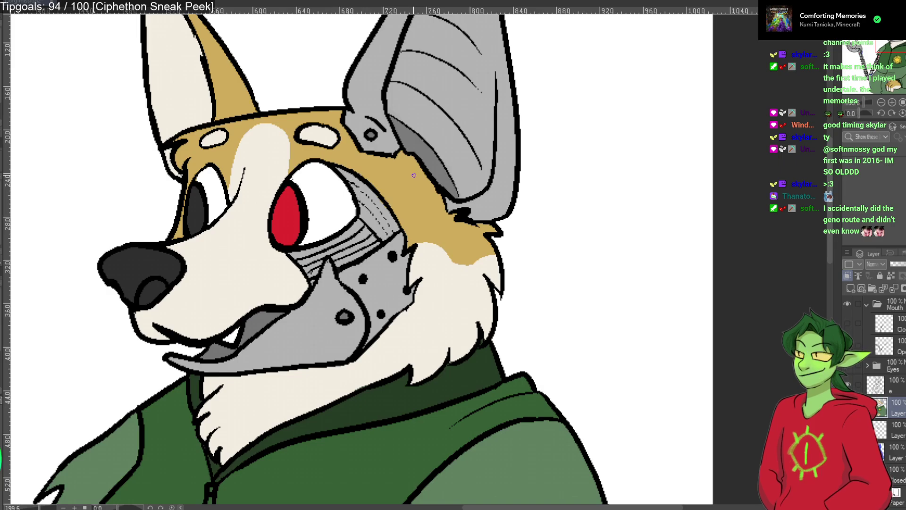
key("ctrl+alt+0")
mouse_move(268, 296)
left_mouse_down()
mouse_move(374, 100)
mouse_move(380, 149)
mouse_move(360, 147)
mouse_move(360, 246)
mouse_move(275, 234)
mouse_move(274, 248)
left_mouse_up()
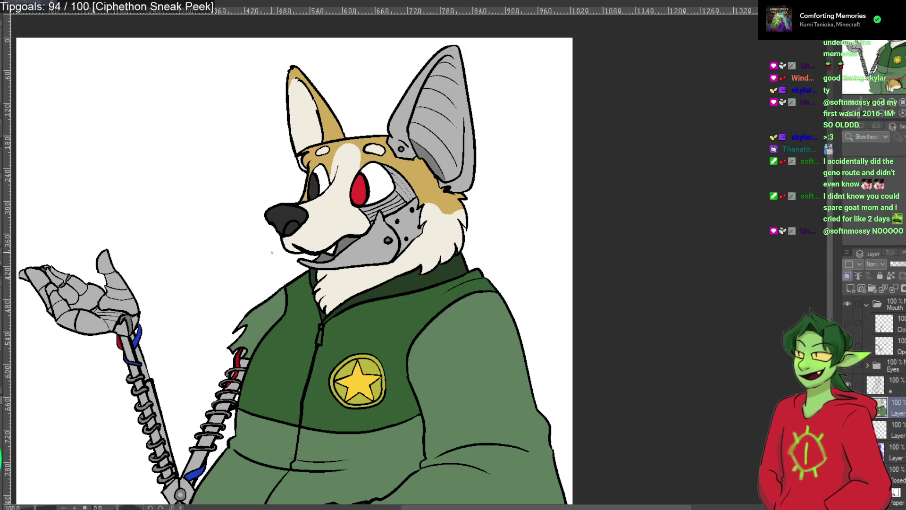
scroll(272, 252, "up", 2)
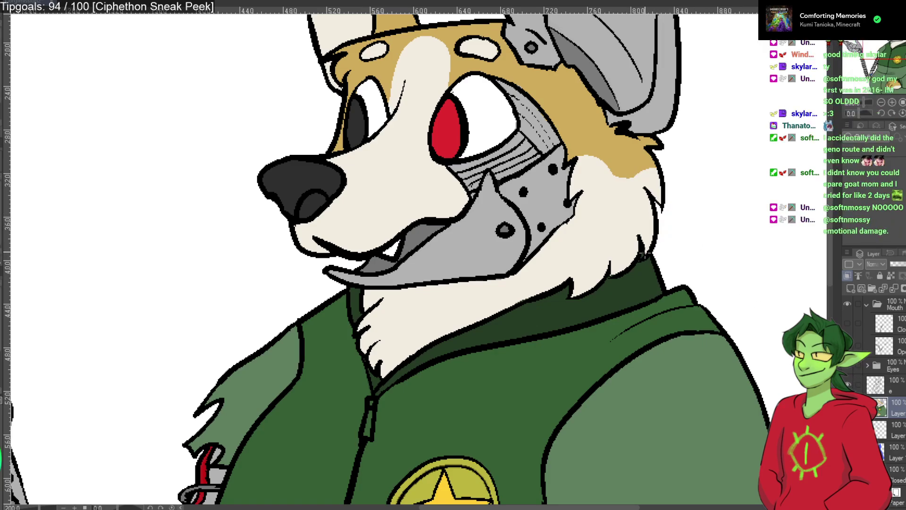
left_click(895, 394)
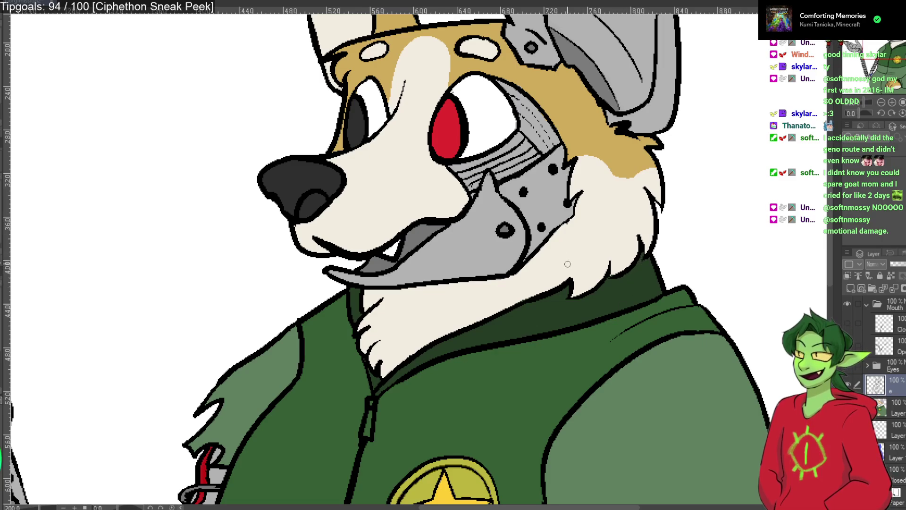
left_click(584, 241, "ctrl+shift")
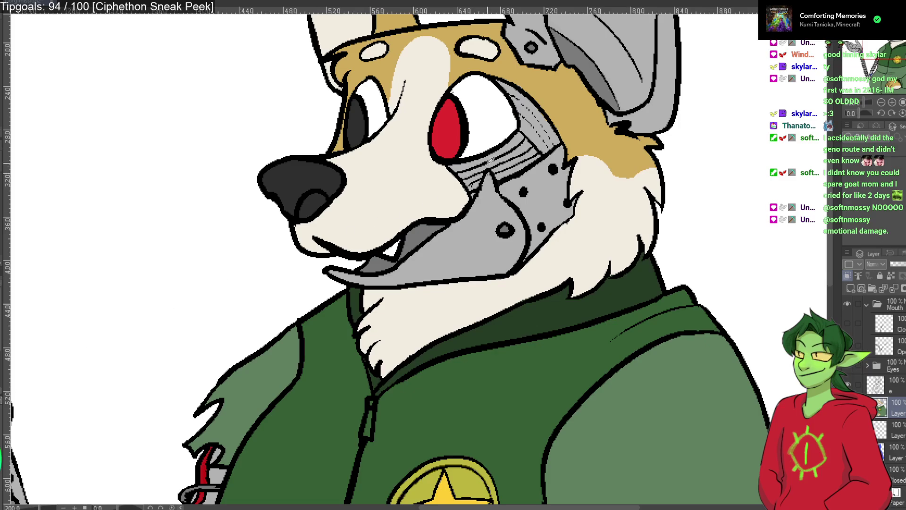
mouse_move(486, 123)
left_mouse_down()
mouse_move(510, 125)
mouse_move(482, 86)
mouse_move(467, 99)
mouse_move(455, 94)
mouse_move(479, 80)
left_mouse_up()
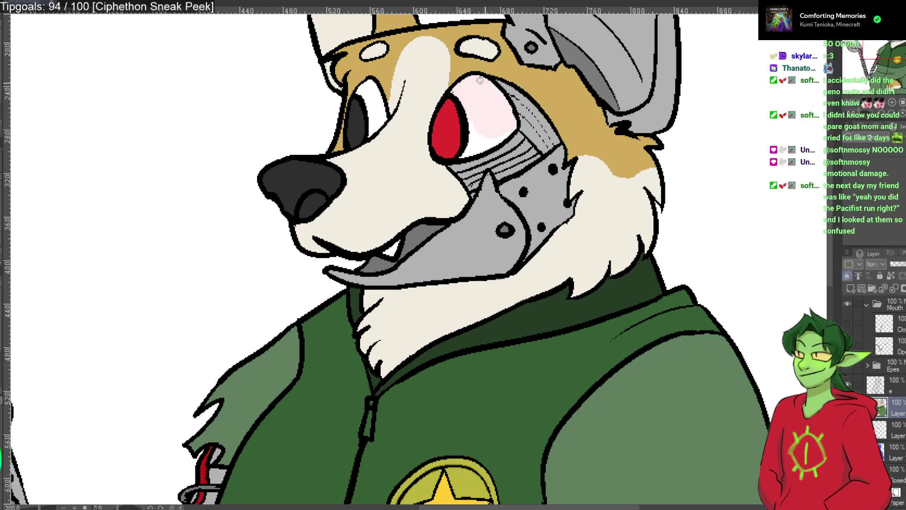
left_click_drag(505, 128, 463, 157)
left_click_drag(490, 138, 477, 125)
key("ctrl+z")
key("ctrl+z")
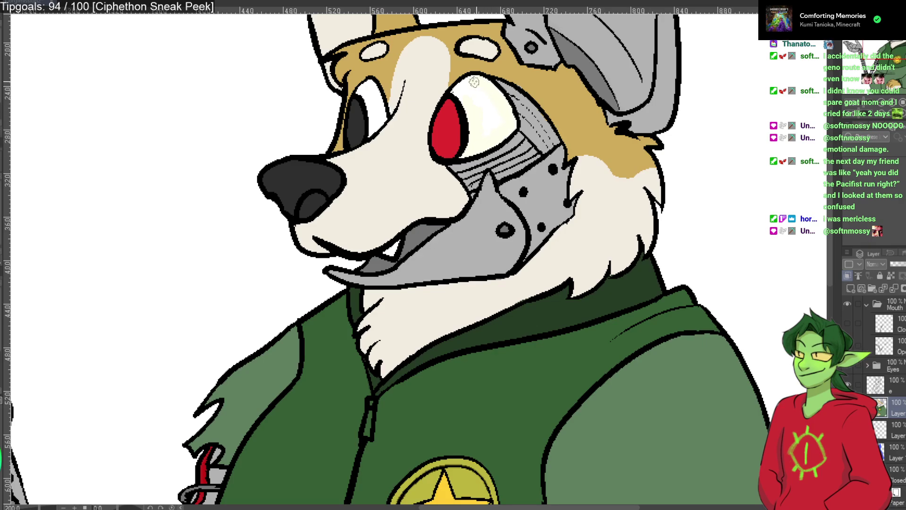
Paint the white of the red mechanical eye a pale cream yellow on the colour layer.
mouse_move(454, 90)
left_mouse_down()
mouse_move(474, 90)
mouse_move(483, 97)
mouse_move(502, 122)
left_mouse_up()
scroll(194, 240, "down", 2)
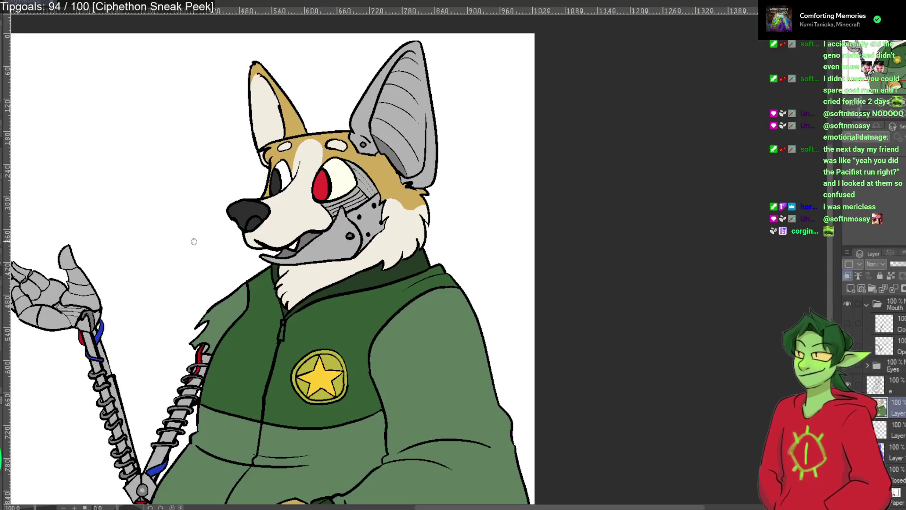
scroll(194, 241, "up", 2)
left_click_drag(475, 113, 515, 192)
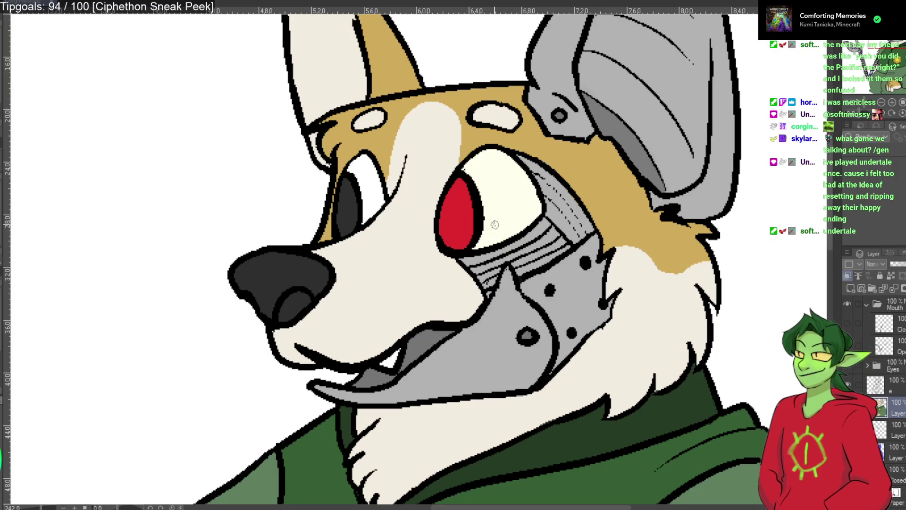
key("ctrl+0")
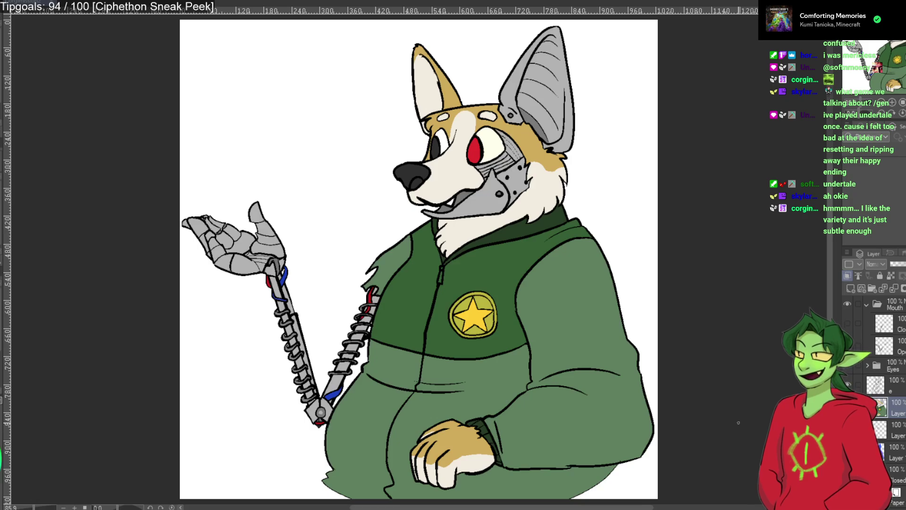
scroll(359, 217, "up", 2)
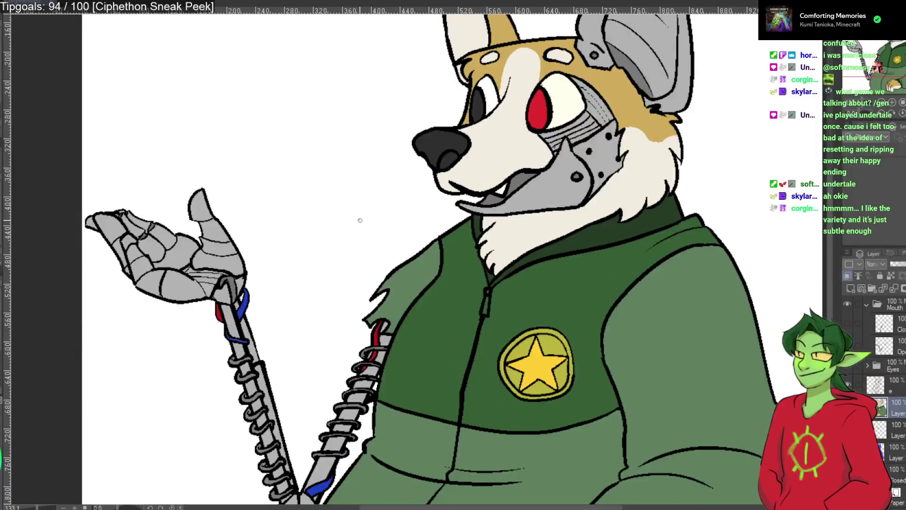
Hide the white paper background and swap the open-eyes line art for the closed-eyes layer in the Eyes folder.
scroll(359, 220, "down", 3)
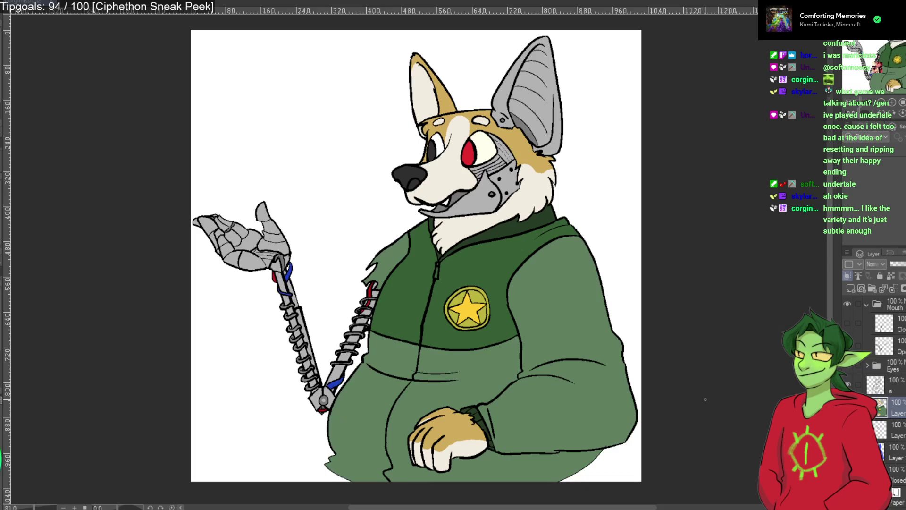
key("ctrl+shift+h")
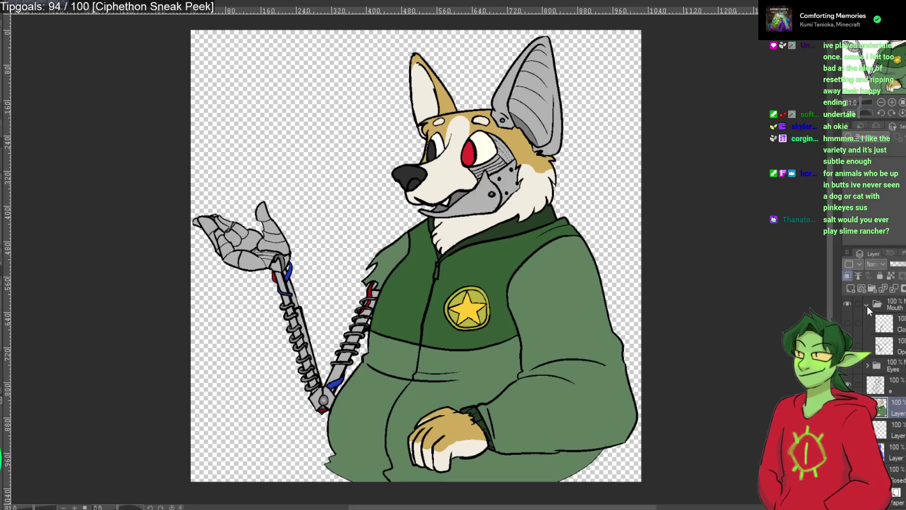
left_click(867, 366)
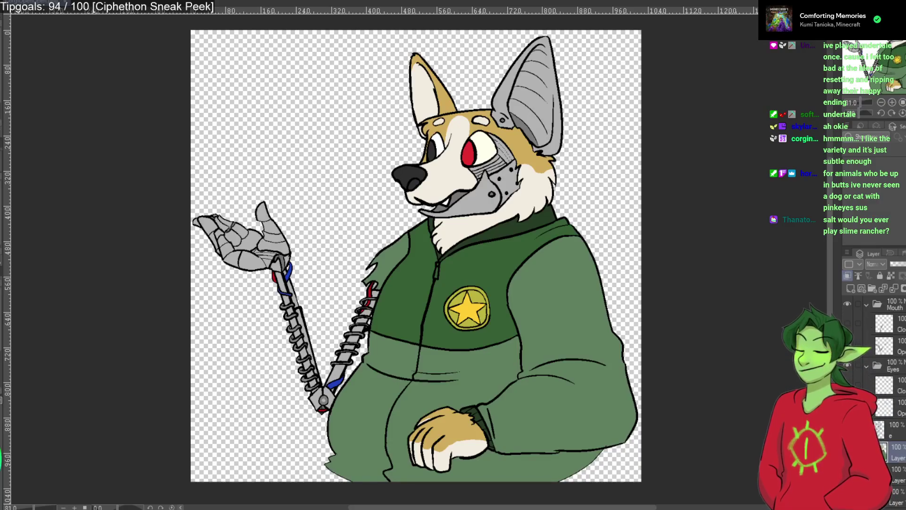
left_click(848, 385)
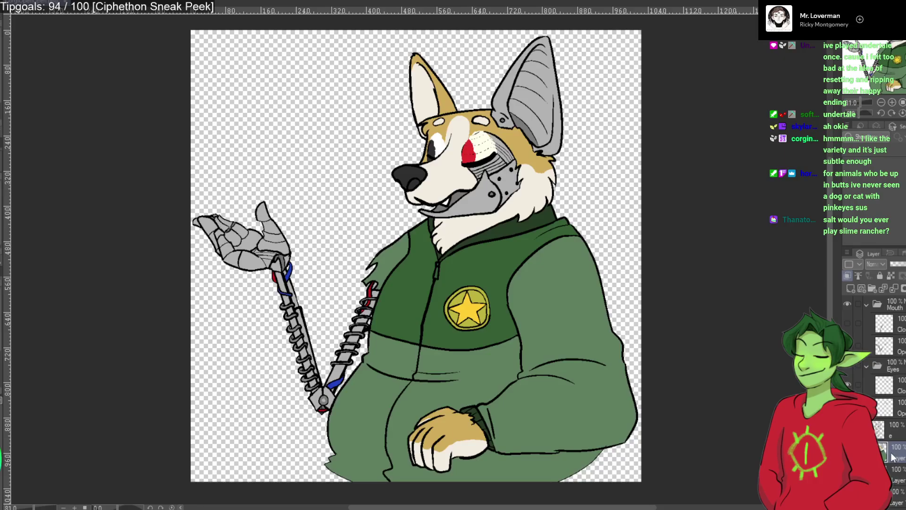
Paint the closed mechanical eyelid metal grey over the red iris and cream eye white on the colour layer.
scroll(486, 192, "up", 3)
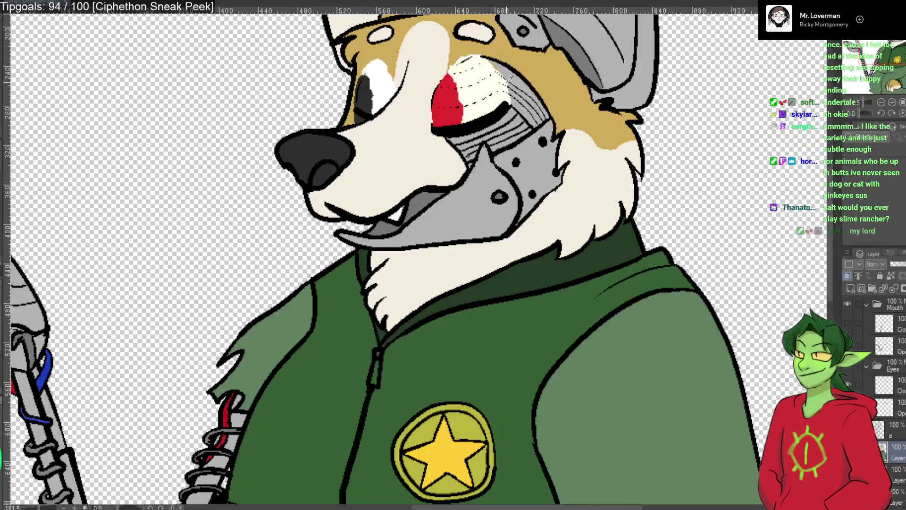
left_click_drag(508, 98, 496, 78)
mouse_move(465, 117)
left_mouse_down()
mouse_move(490, 109)
mouse_move(444, 125)
mouse_move(437, 100)
mouse_move(435, 111)
mouse_move(454, 67)
mouse_move(485, 55)
mouse_move(445, 77)
mouse_move(448, 115)
mouse_move(454, 90)
left_mouse_up()
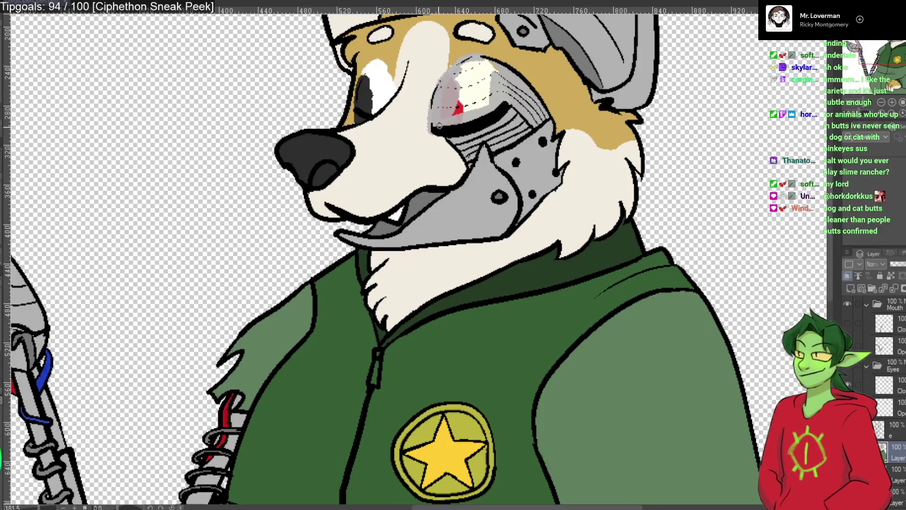
left_click_drag(454, 101, 453, 80)
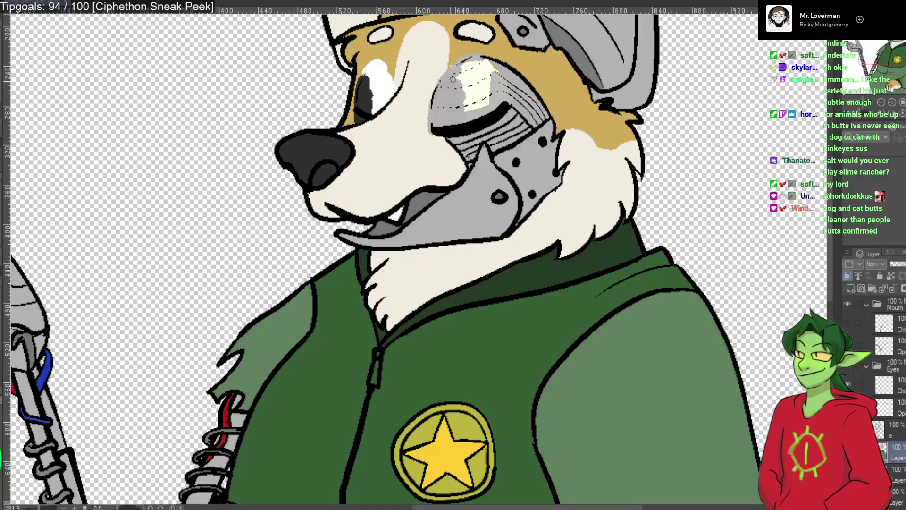
mouse_move(459, 112)
left_mouse_down()
mouse_move(467, 94)
mouse_move(476, 111)
mouse_move(487, 75)
mouse_move(484, 95)
left_mouse_up()
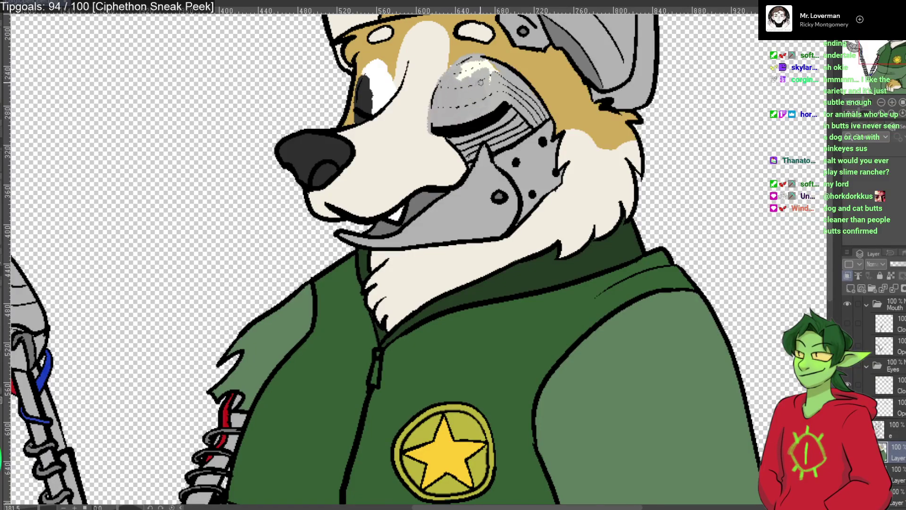
mouse_move(487, 91)
left_mouse_down()
mouse_move(495, 75)
mouse_move(479, 64)
mouse_move(459, 78)
left_mouse_up()
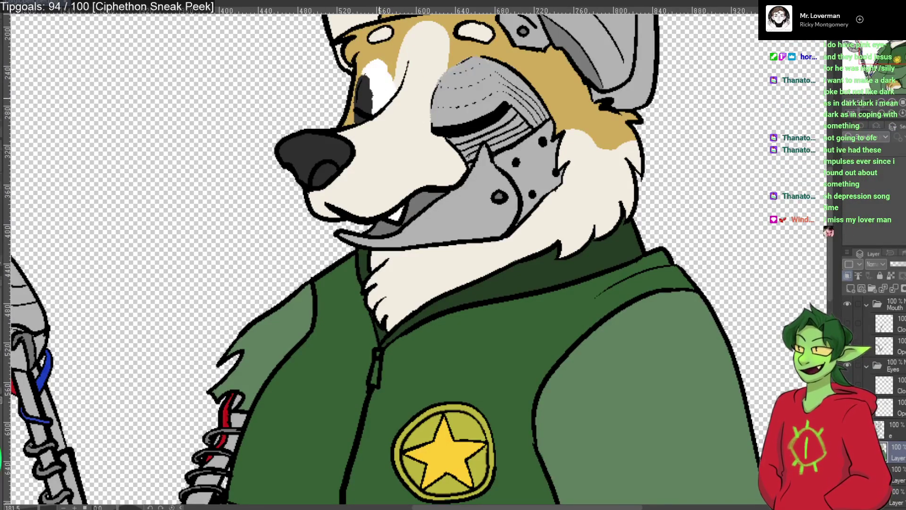
Paint the closed eyelid of the natural eye in the tan fur colour, covering the dark pupil and eye white.
mouse_move(391, 74)
left_mouse_down()
mouse_move(384, 108)
mouse_move(356, 119)
left_mouse_up()
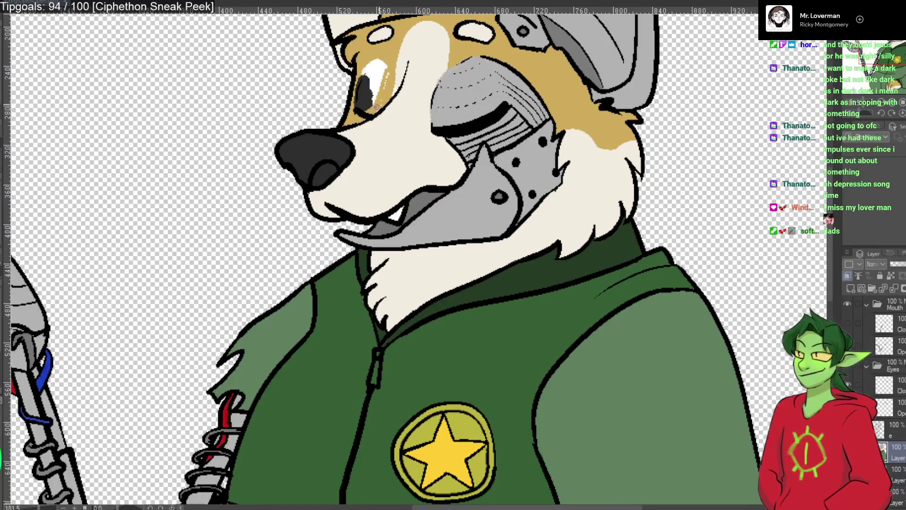
mouse_move(373, 66)
left_mouse_down()
mouse_move(356, 111)
mouse_move(362, 74)
left_mouse_up()
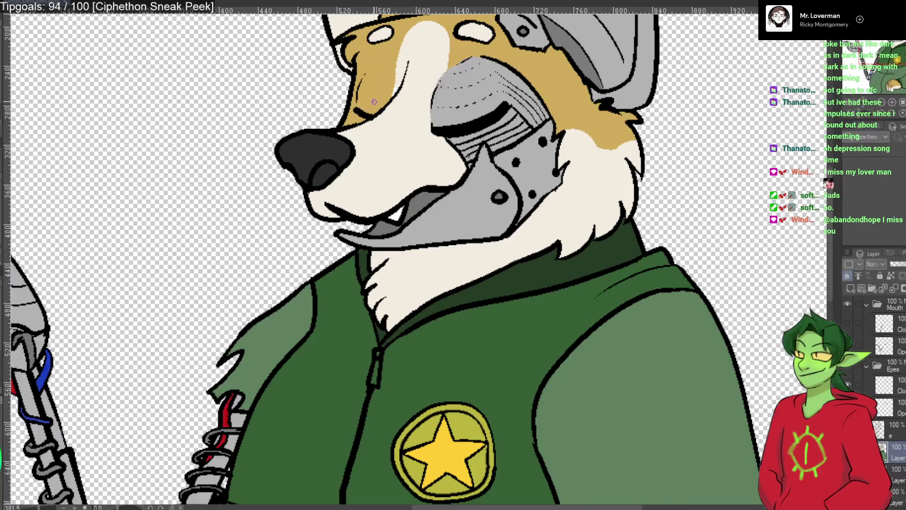
left_click(411, 131, "alt")
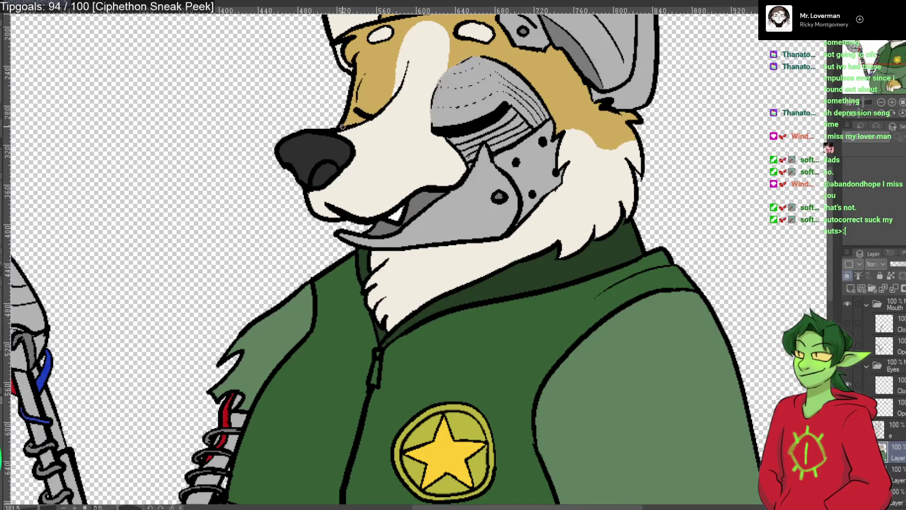
scroll(348, 89, "up", 2)
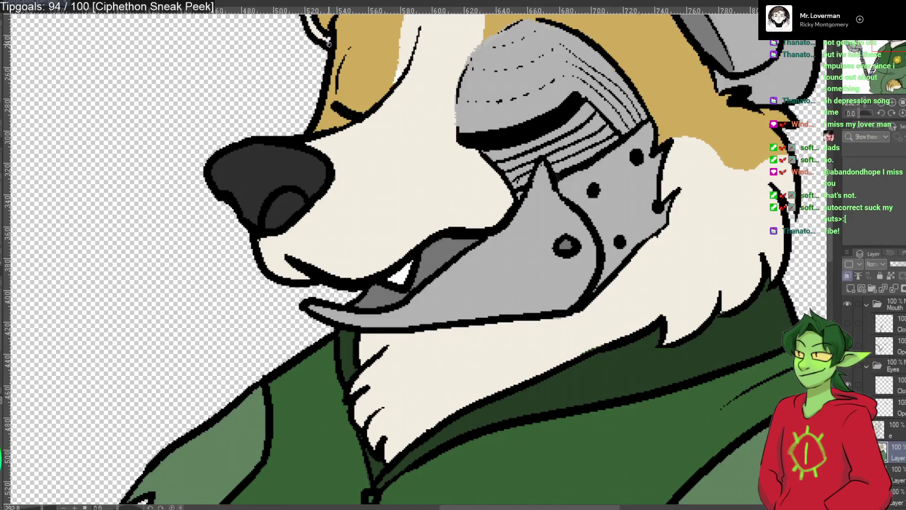
key("ctrl+z")
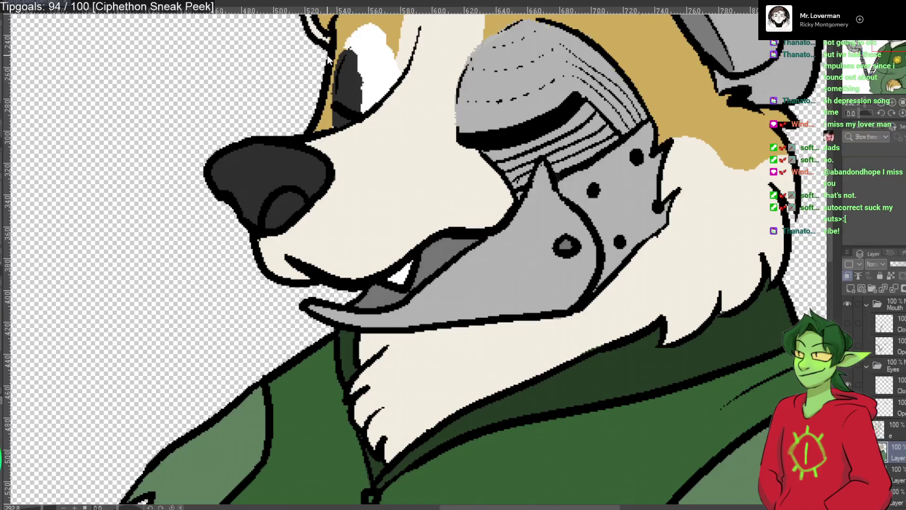
key("ctrl+y")
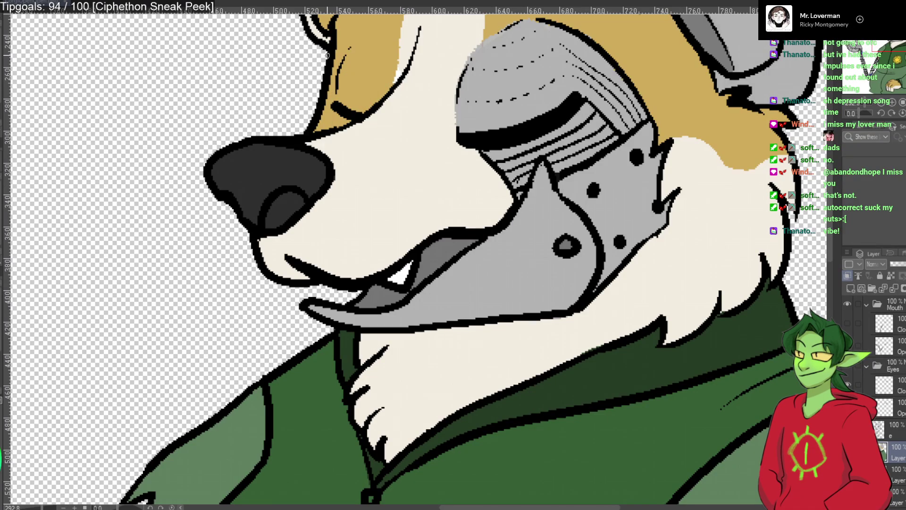
scroll(364, 29, "down", 4)
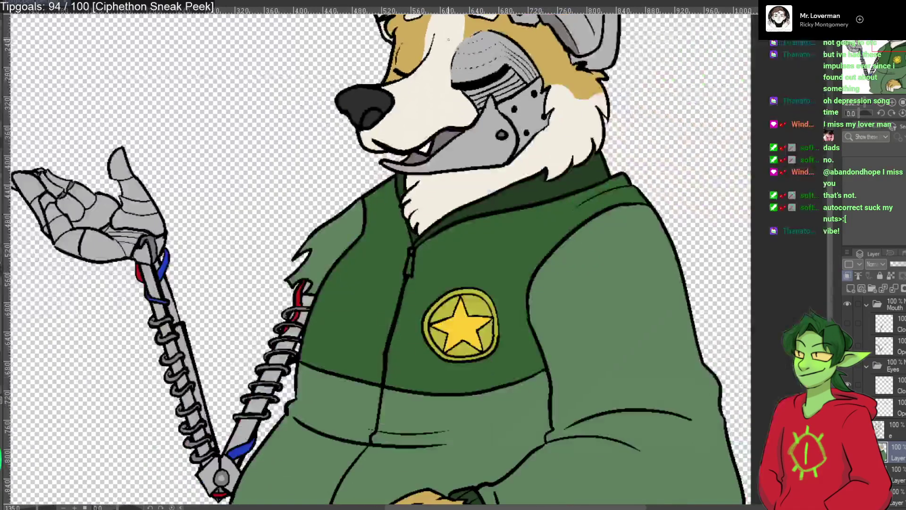
scroll(402, 103, "down", 4)
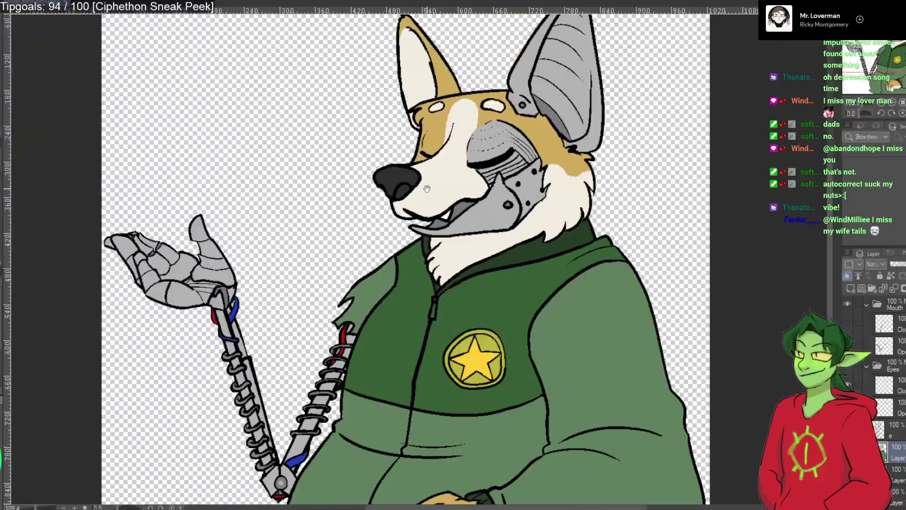
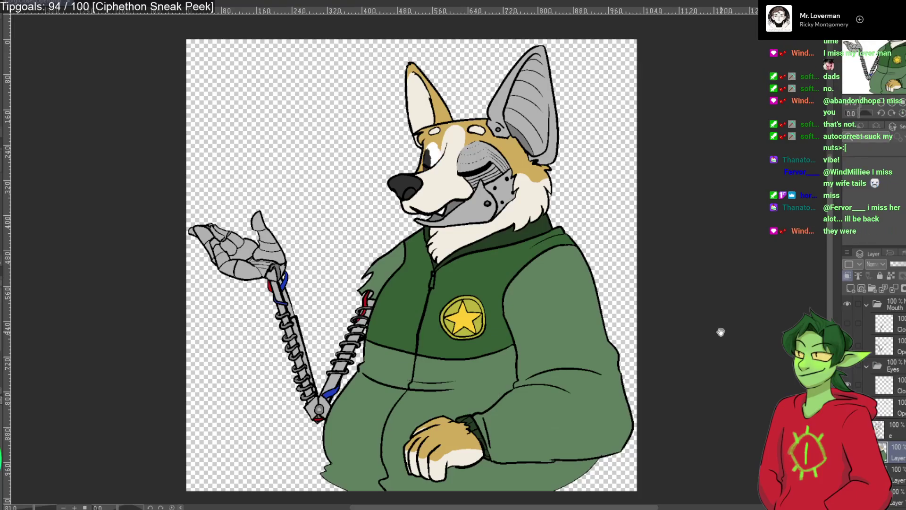
Undo the eyelid painting and swap the closed-eyes line art back to the open-eyes layer, keeping the open-mouth line art.
key("ctrl+z")
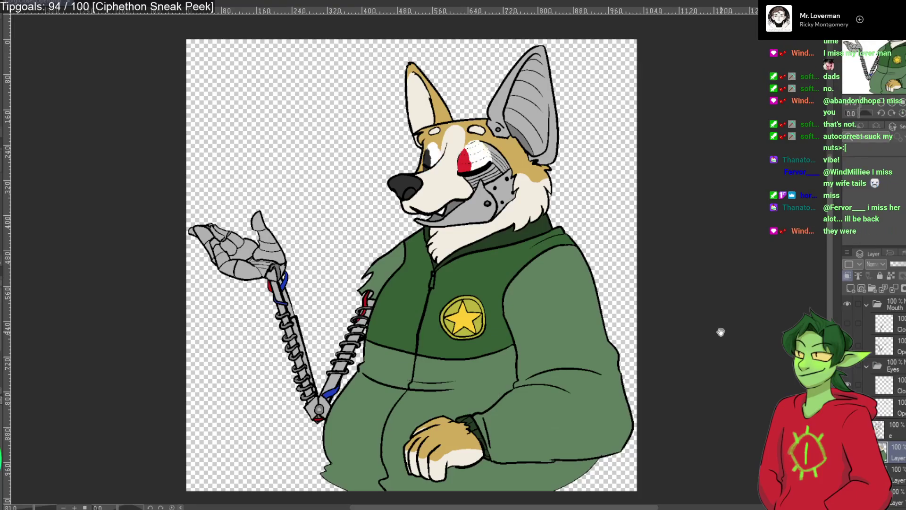
left_click(847, 323)
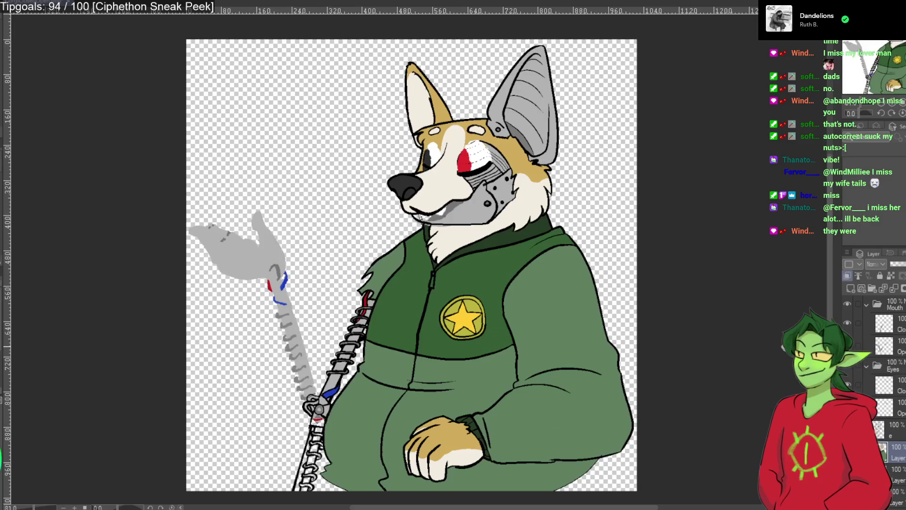
left_click(847, 322)
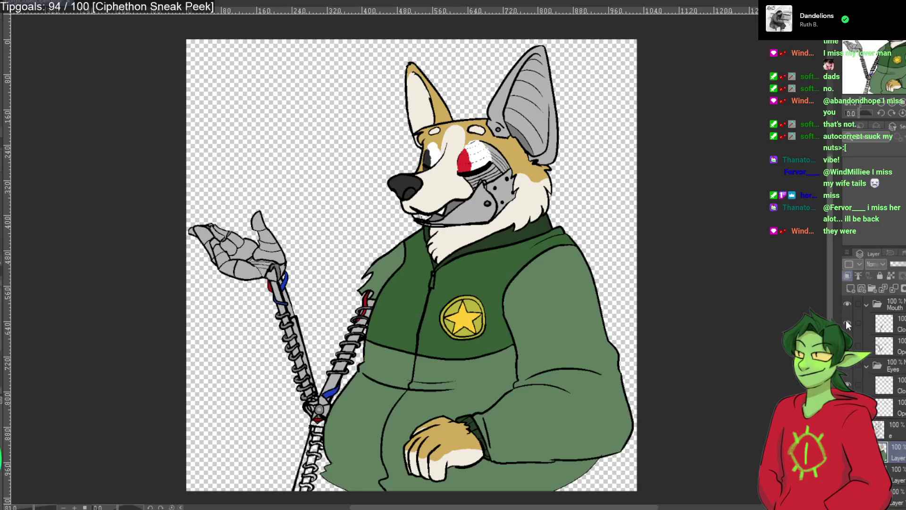
left_click(847, 384)
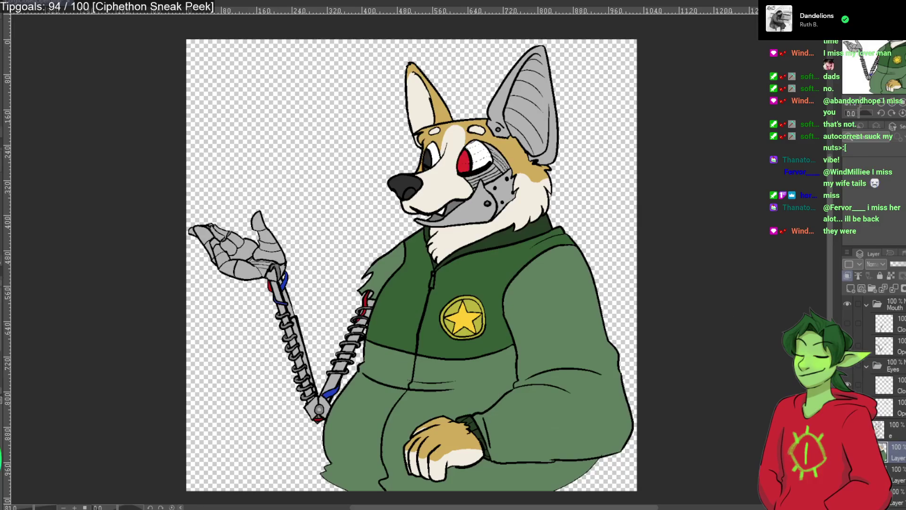
left_click(848, 384)
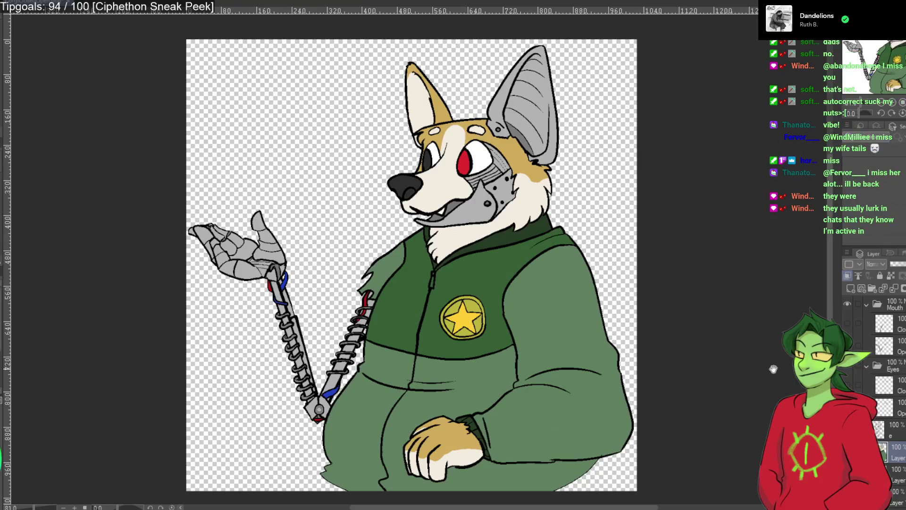
Step through the edit history to the mechanical eye's clean red iris and cream eye white without grey eyelid strokes.
key("ctrl+z")
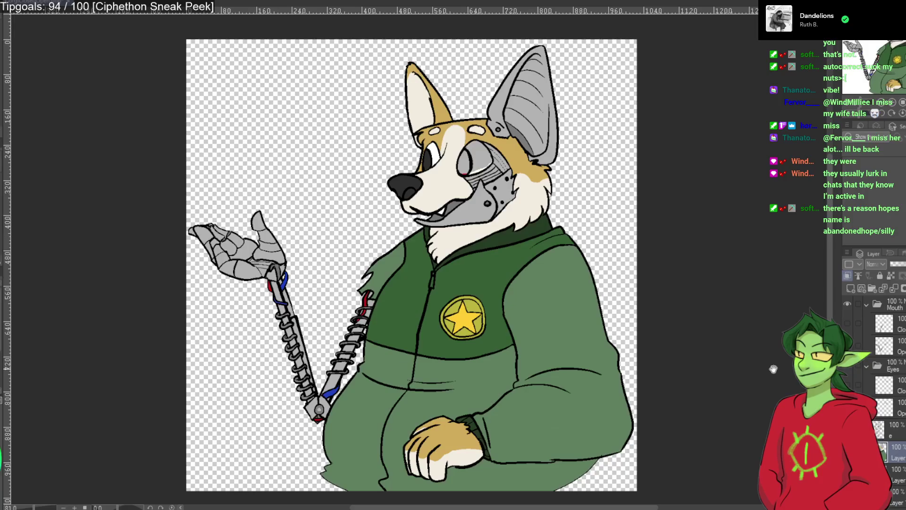
key("ctrl+y")
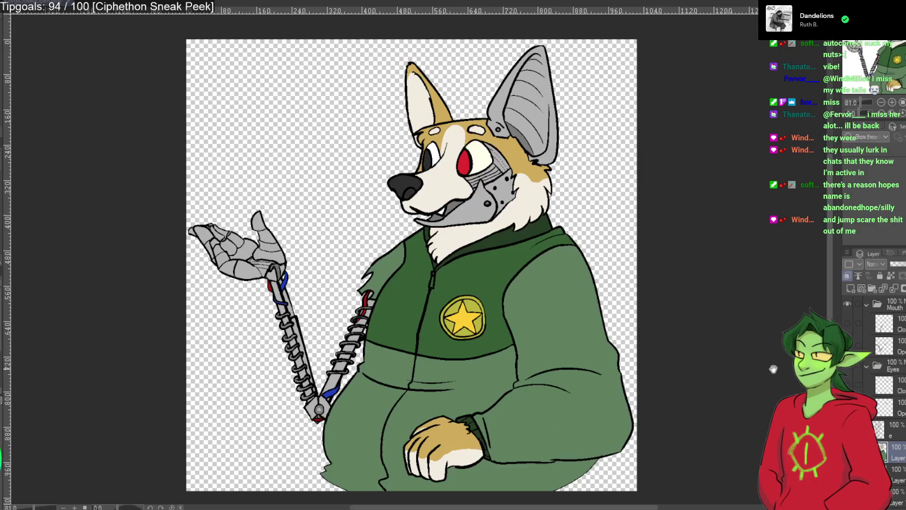
scroll(609, 251, "up", 4)
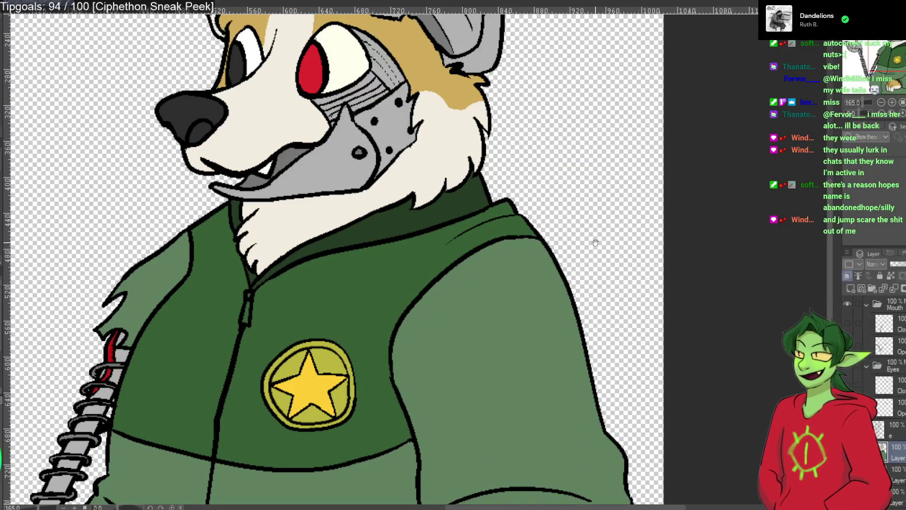
key("ctrl+y")
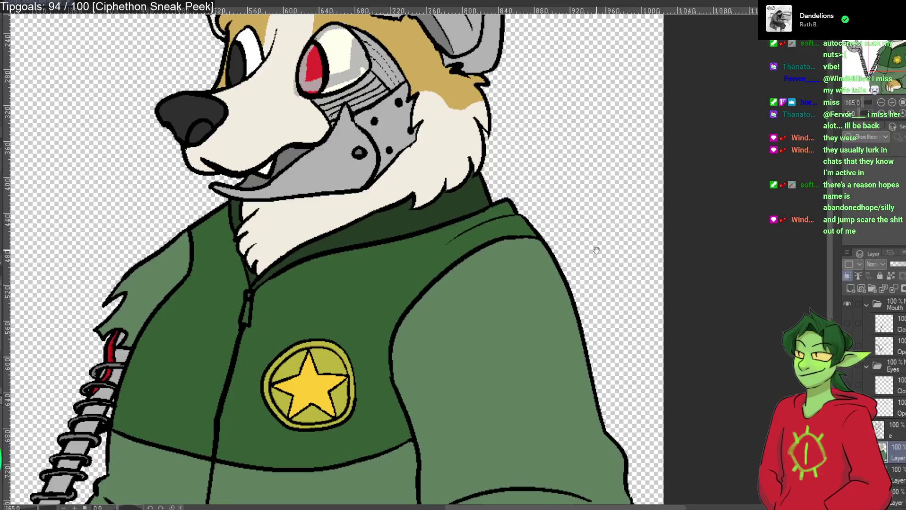
key("ctrl+z")
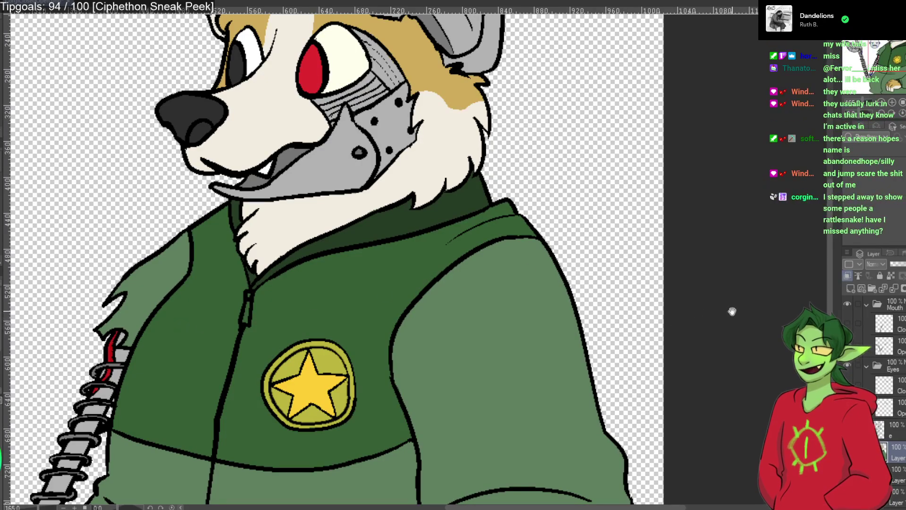
scroll(734, 317, "down", 4)
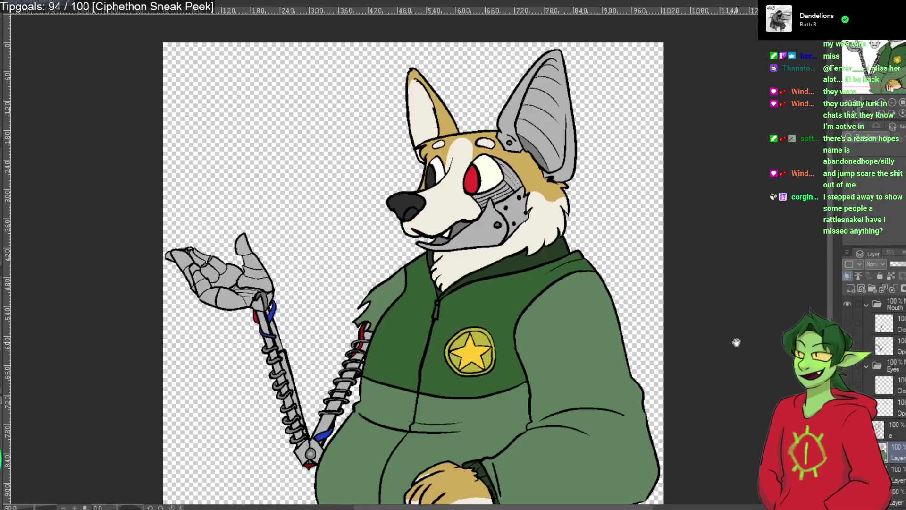
scroll(722, 377, "down", 3)
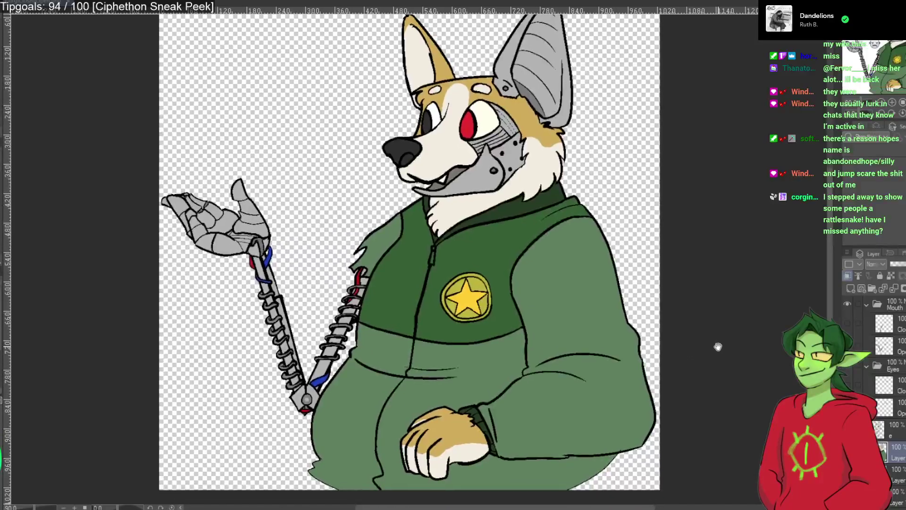
scroll(717, 347, "down", 1)
left_click_drag(718, 345, 703, 355)
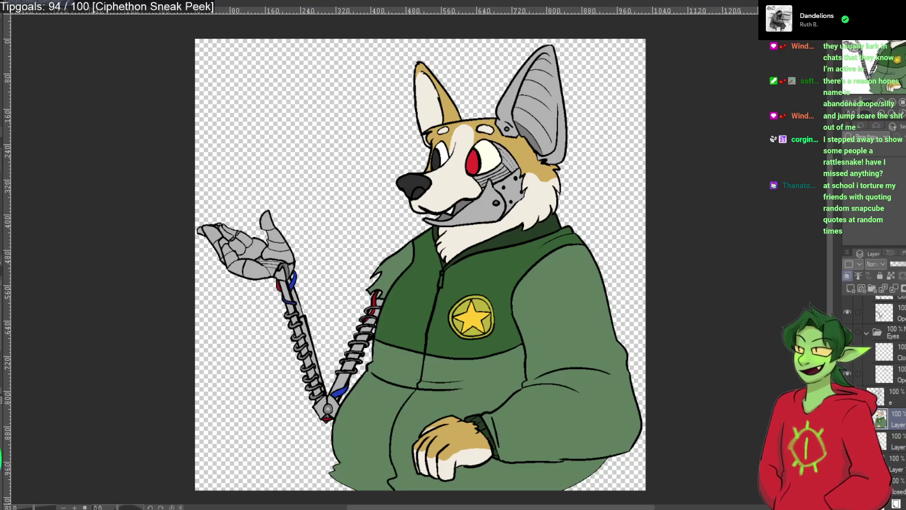
Switch the clipped colours to the Closed base layer and swap the open-mouth line art for the closed-mouth version with the lowered arm.
key("ctrl+y")
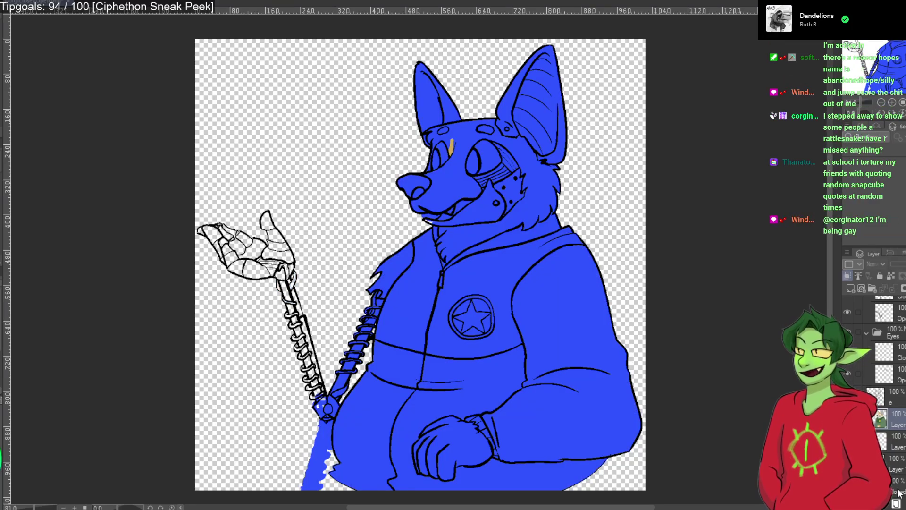
left_click(898, 465)
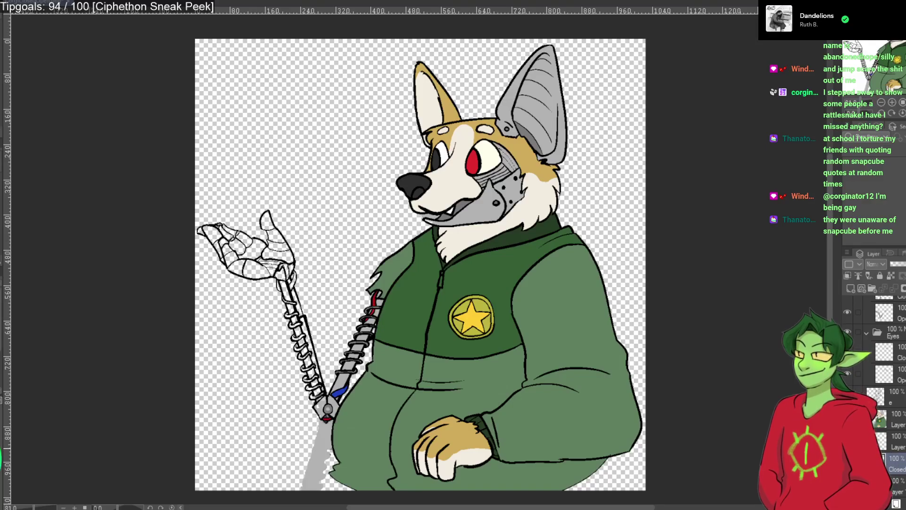
scroll(848, 326, "up", 1)
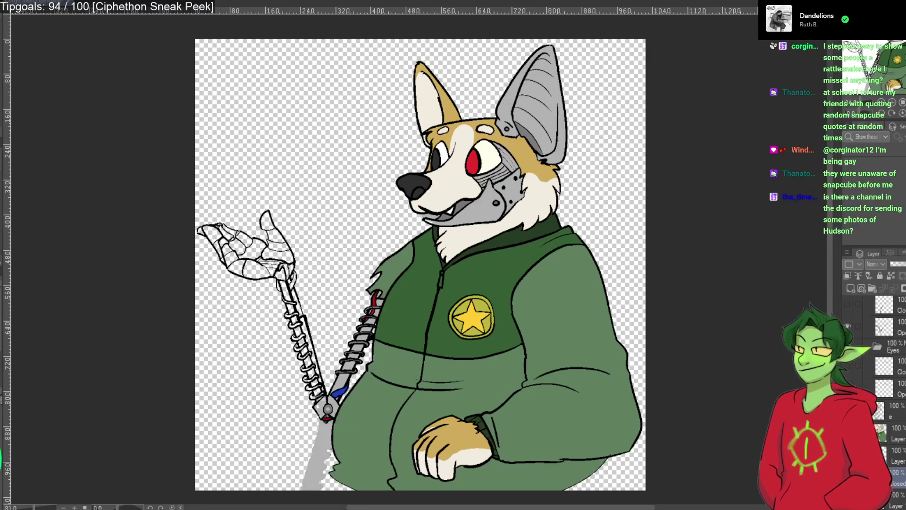
left_click(848, 326)
left_click(848, 303)
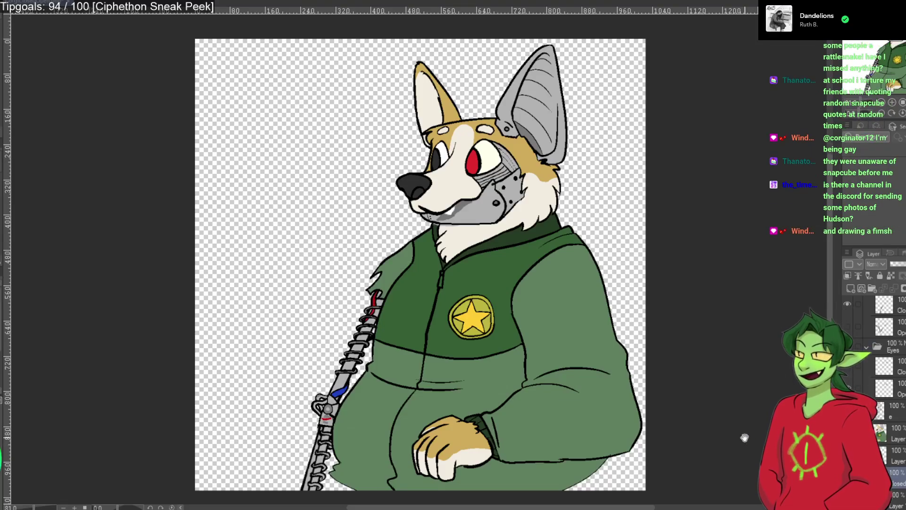
Paint over the leftover tooth and dark mouth interior on the metal jaw with the jaw's light grey on the colour layer.
left_click(899, 430)
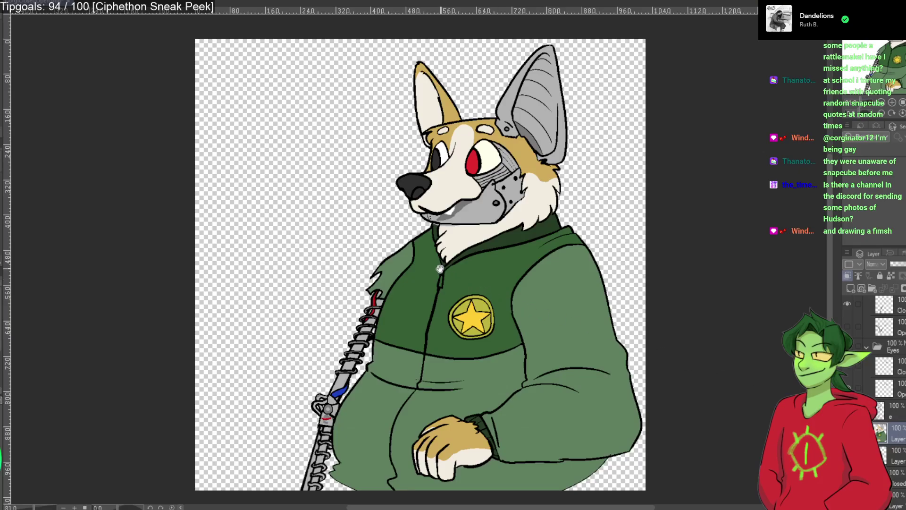
scroll(486, 258, "up", 1)
scroll(486, 257, "up", 1)
scroll(486, 258, "up", 1)
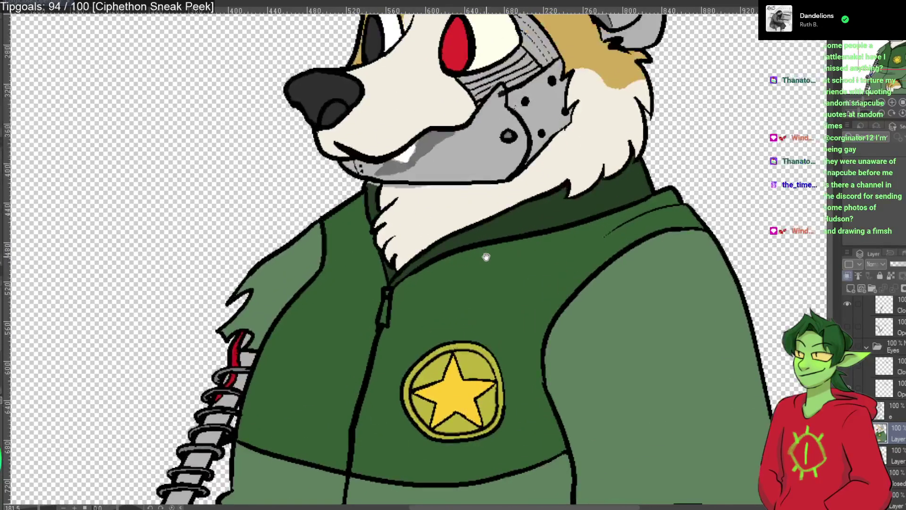
scroll(392, 194, "up", 3)
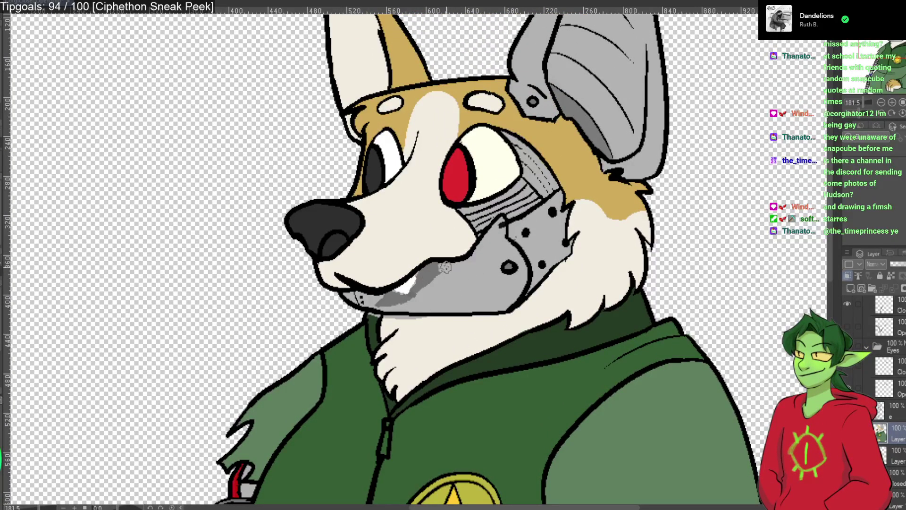
left_click_drag(437, 263, 396, 298)
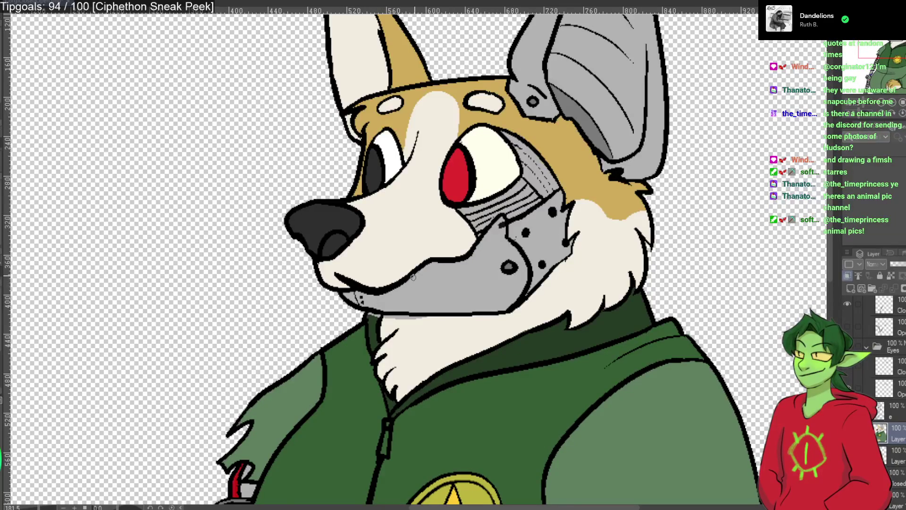
left_click(431, 341, "alt")
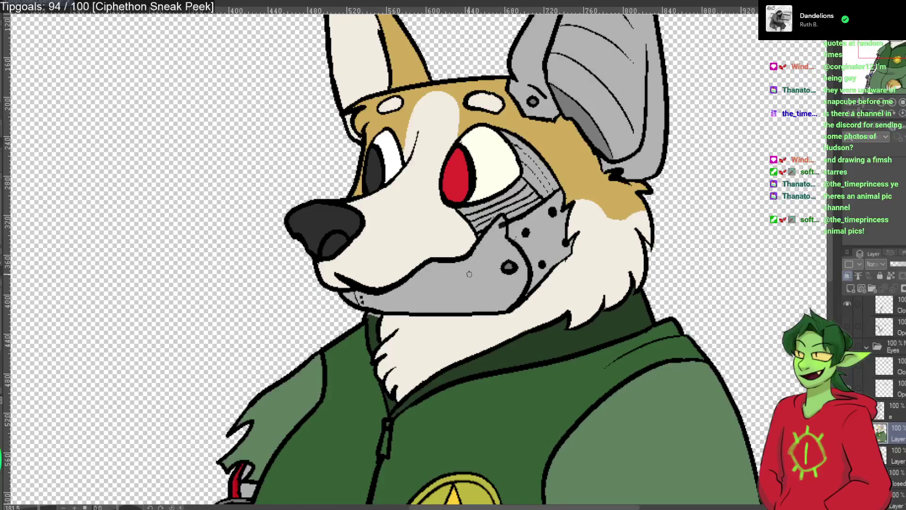
left_click(377, 331, "alt")
left_click(545, 246, "ctrl")
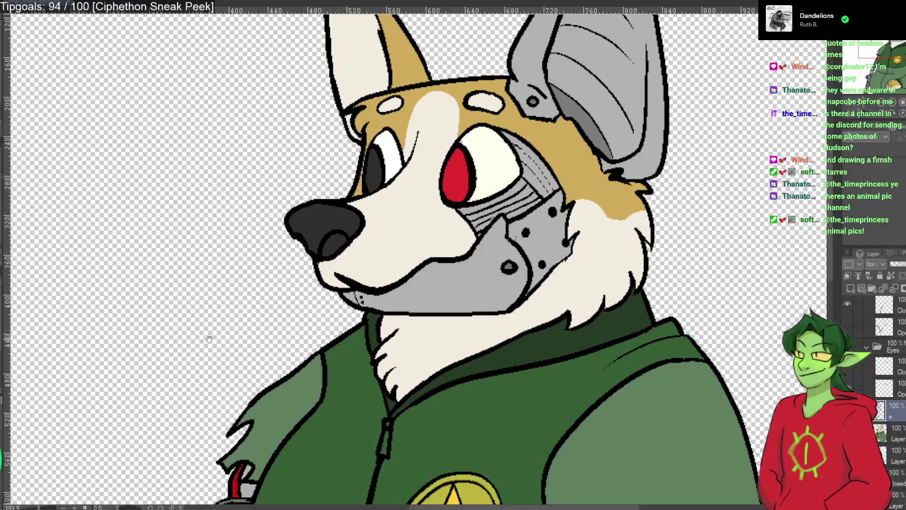
Colour the looping cables at the mechanical arm's elbow joint, the front cable blue and the rear cable red.
left_click_drag(212, 339, 274, 69)
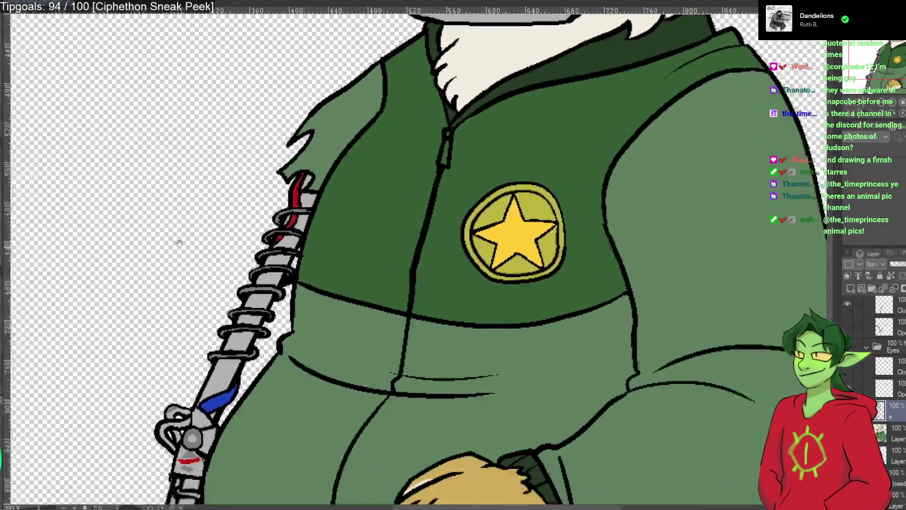
mouse_move(179, 243)
left_mouse_down()
mouse_move(91, 148)
mouse_move(135, 48)
mouse_move(144, 116)
mouse_move(134, 147)
mouse_move(175, 94)
mouse_move(299, 90)
left_mouse_up()
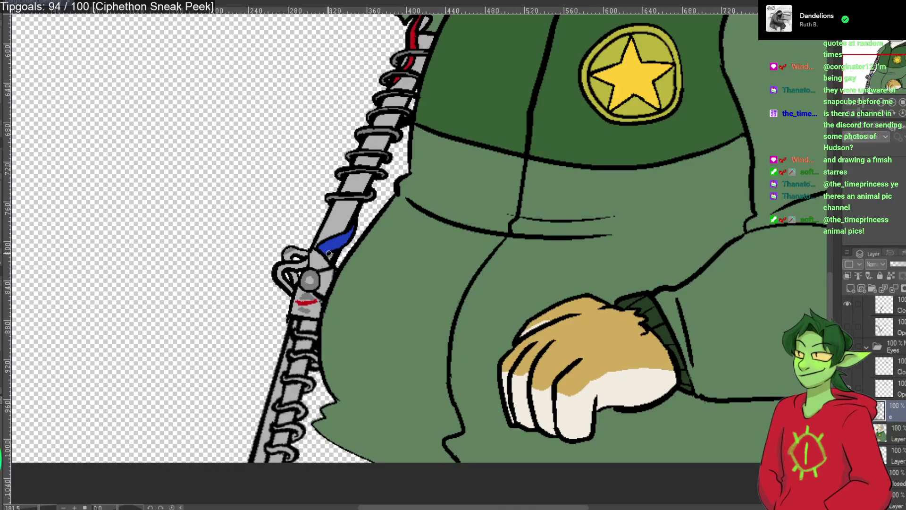
left_click(310, 279, "ctrl+shift")
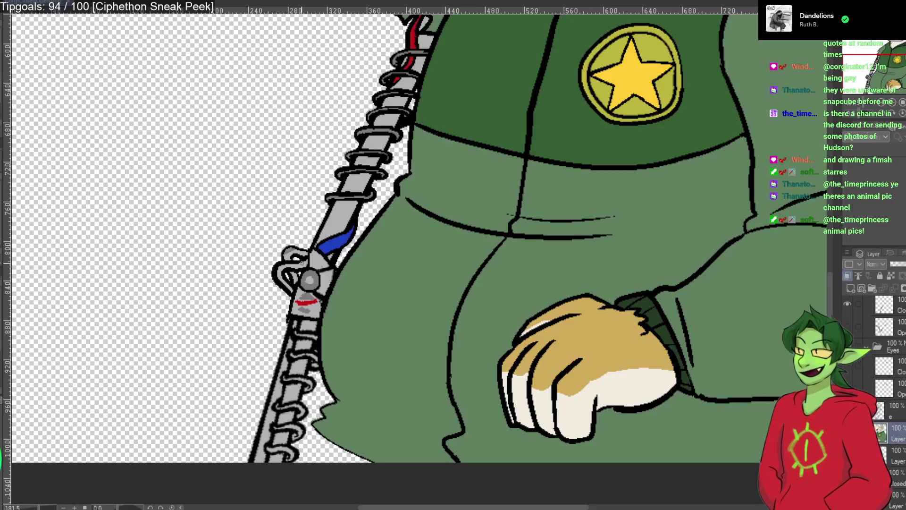
mouse_move(289, 265)
left_mouse_down()
mouse_move(281, 272)
mouse_move(290, 286)
left_mouse_up()
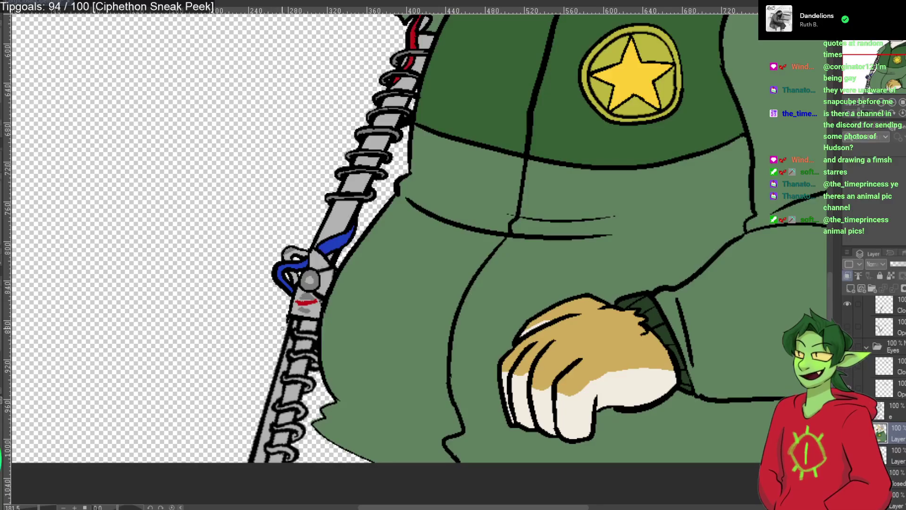
left_click(312, 292, "alt")
left_click_drag(282, 255, 291, 254)
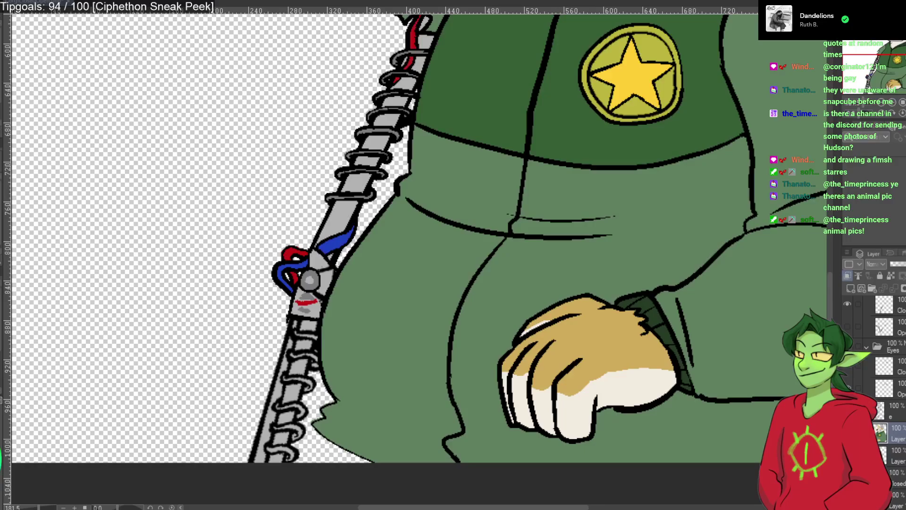
Show a solid black background behind the whole corgi to check the edges of the flat colours.
scroll(877, 378, "down", 1)
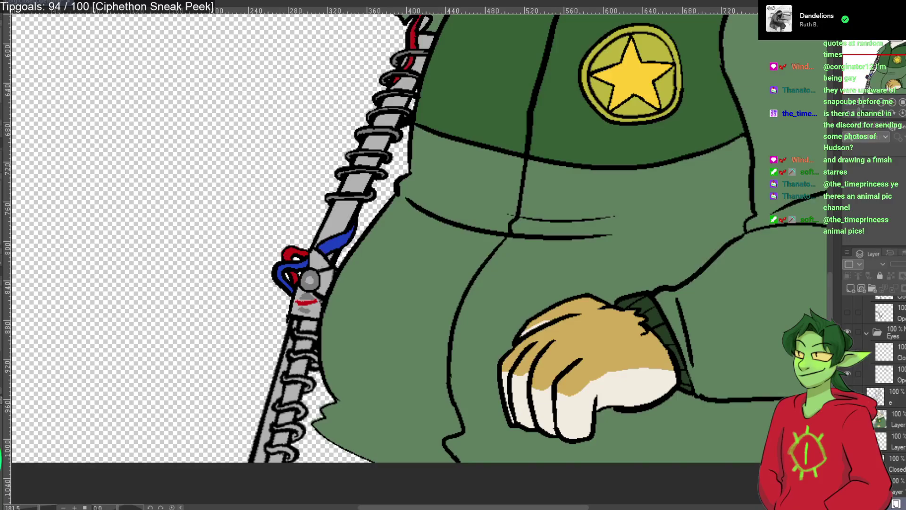
scroll(643, 356, "down", 5)
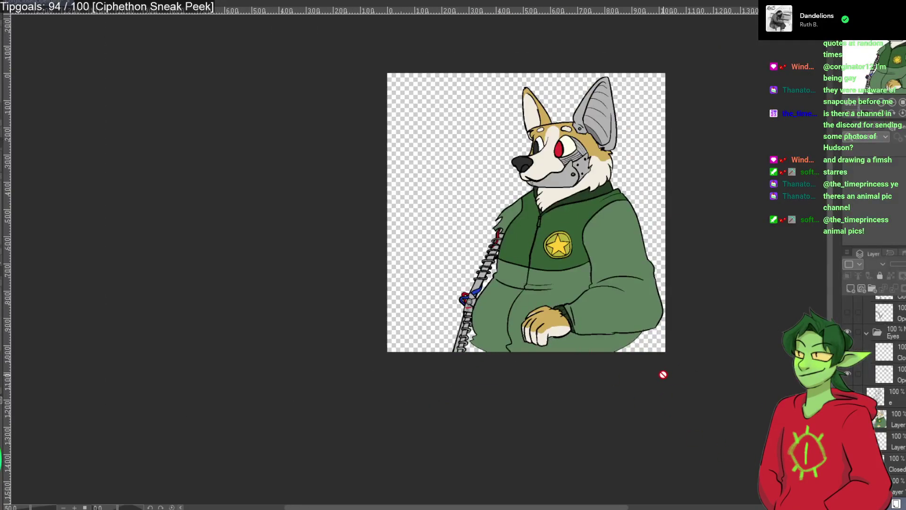
scroll(661, 372, "up", 4)
scroll(522, 297, "down", 3)
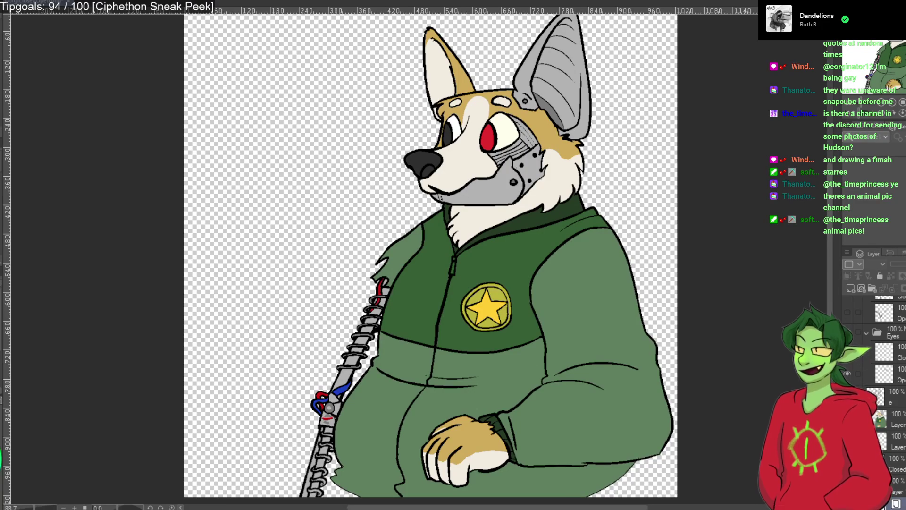
key("ctrl+shift+h")
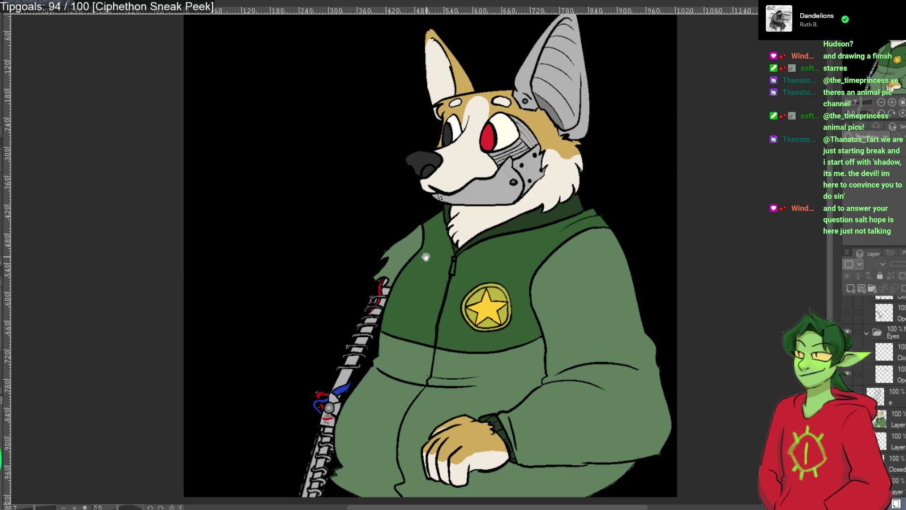
Erase the stray specks around the mechanical arm's springs and cables on the Closed base layer.
scroll(423, 255, "up", 5)
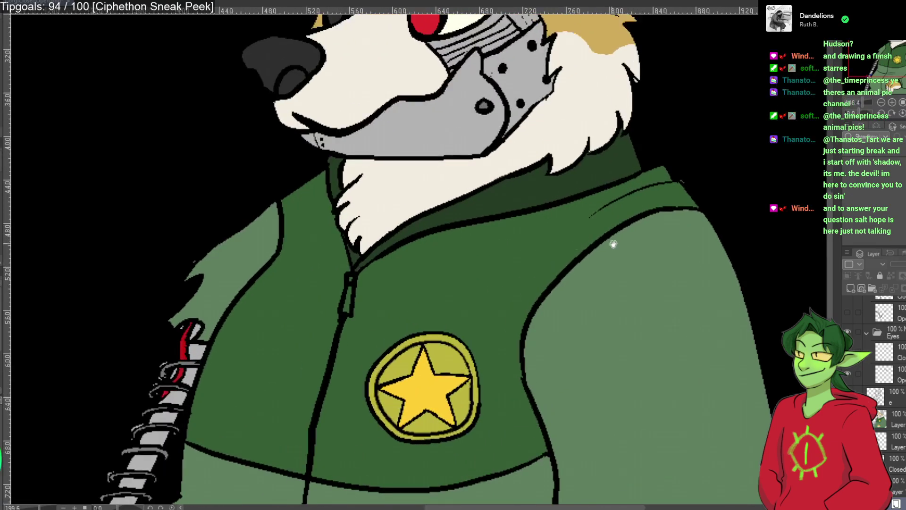
left_click_drag(585, 154, 477, 305)
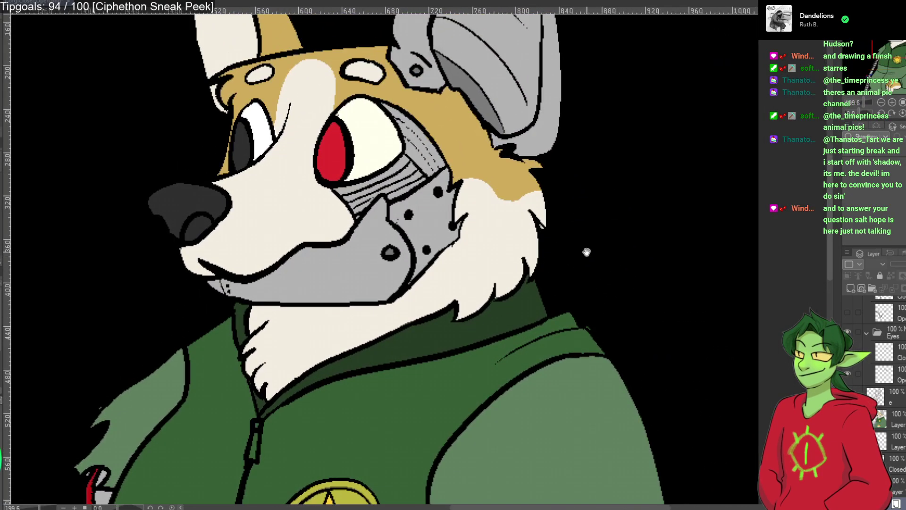
left_click(898, 467)
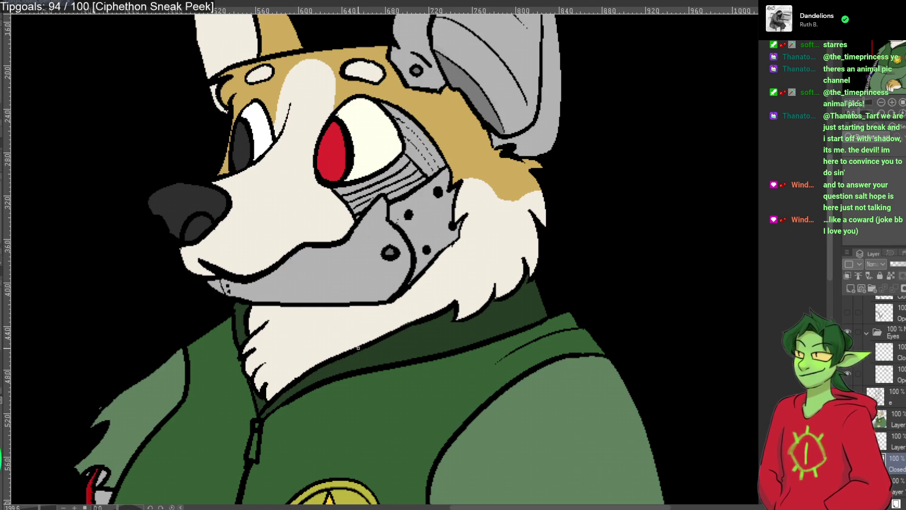
left_click_drag(361, 316, 439, 508)
left_click_drag(330, 472, 507, 14)
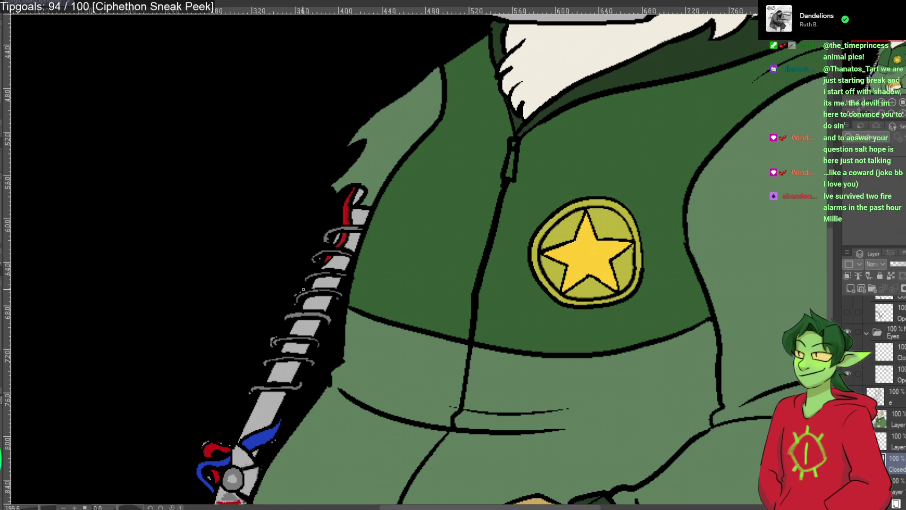
left_click_drag(284, 326, 319, 228)
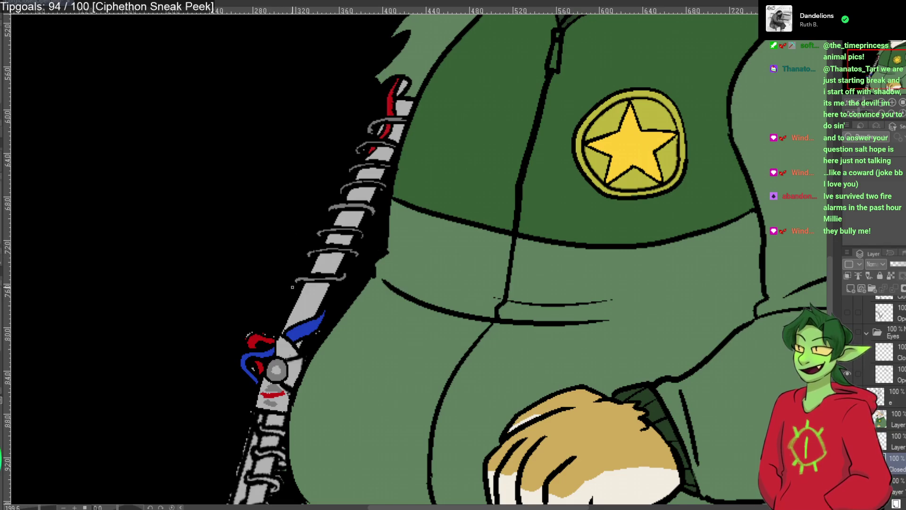
left_click_drag(257, 259, 286, 107)
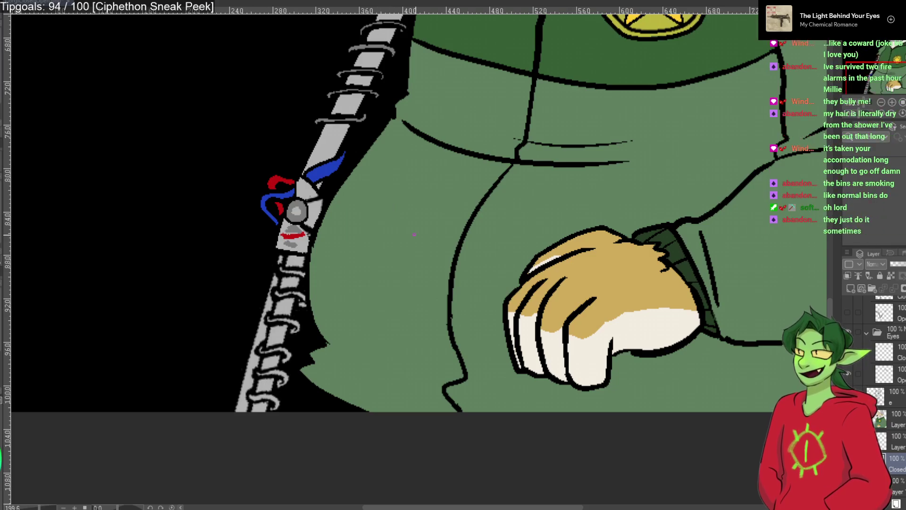
Cover the red stripe and grey patch below the elbow joint in light grey and colour the joint's side plate darker grey.
left_click(890, 428)
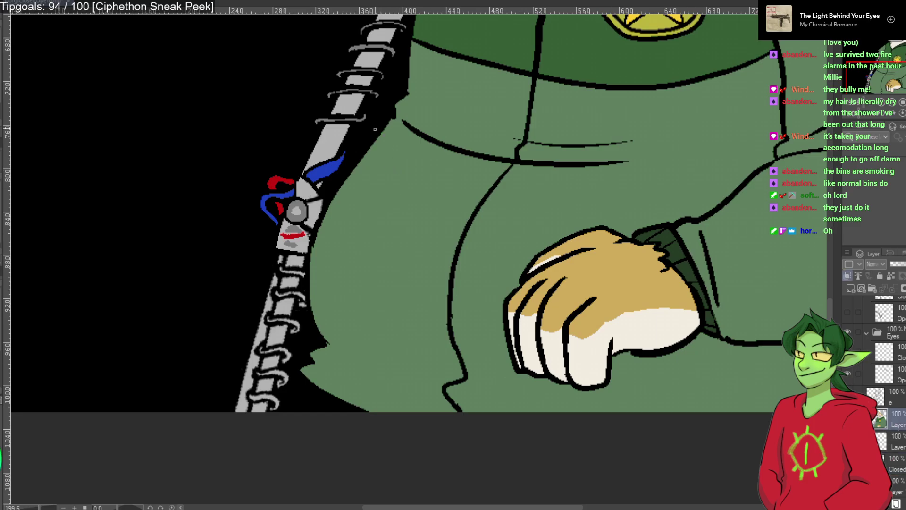
left_click(356, 115, "alt")
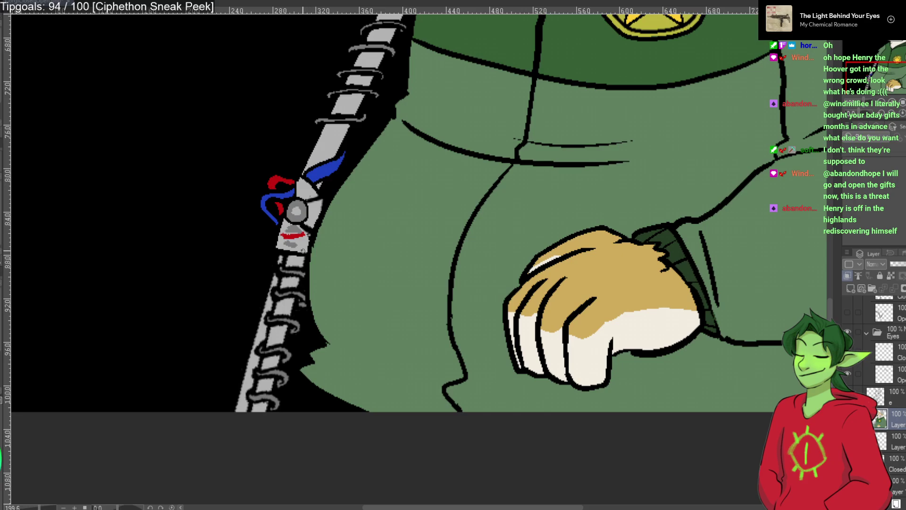
mouse_move(305, 235)
left_mouse_down()
mouse_move(282, 235)
mouse_move(308, 235)
mouse_move(291, 227)
mouse_move(292, 244)
left_mouse_up()
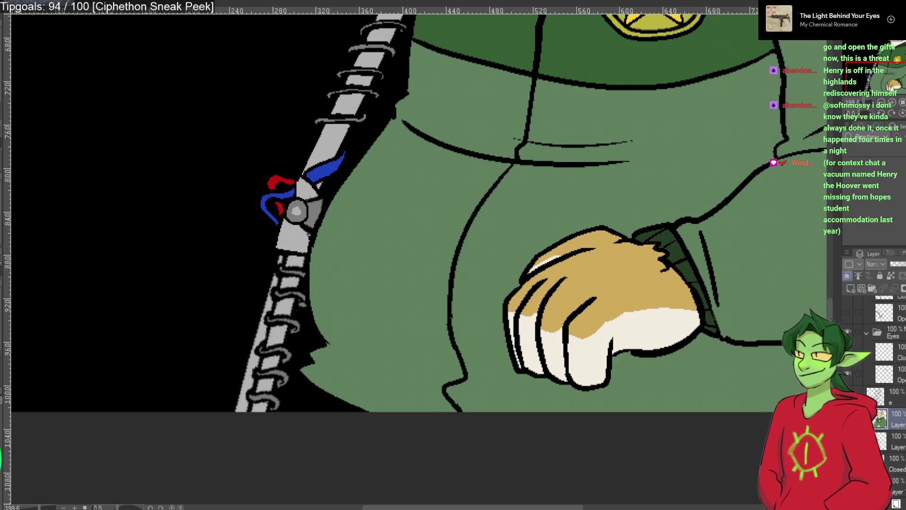
Clean the ragged specks along the lower belly curve and the lowered sleeve's outer edge on the Closed base layer.
key("ctrl+alt+0")
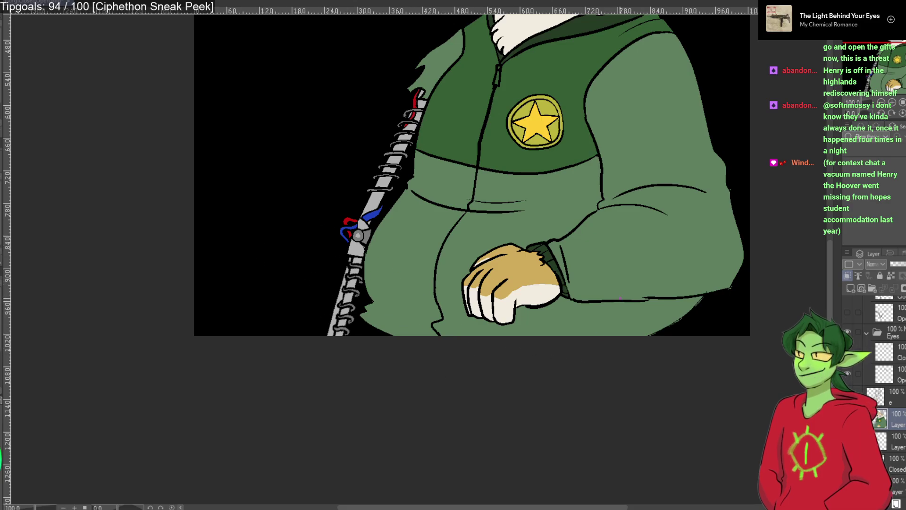
scroll(632, 312, "up", 3)
scroll(549, 358, "up", 3)
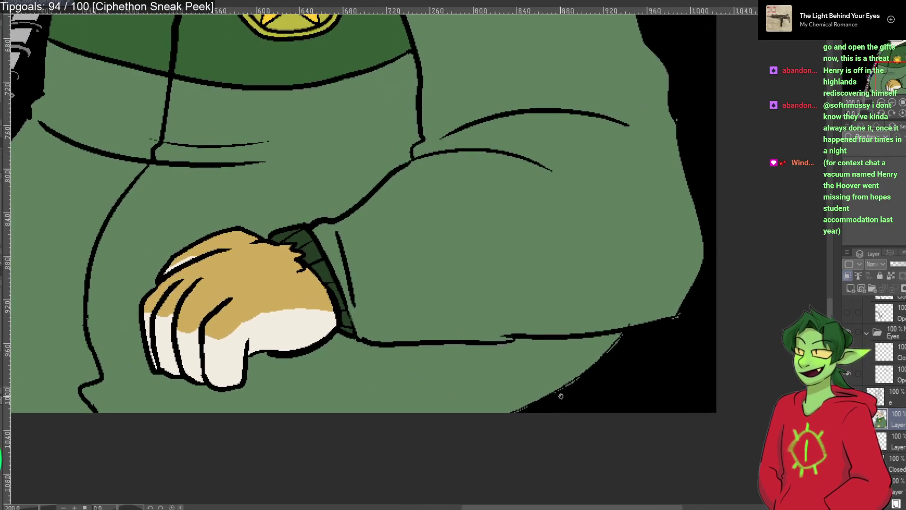
left_click(578, 380, "ctrl+shift")
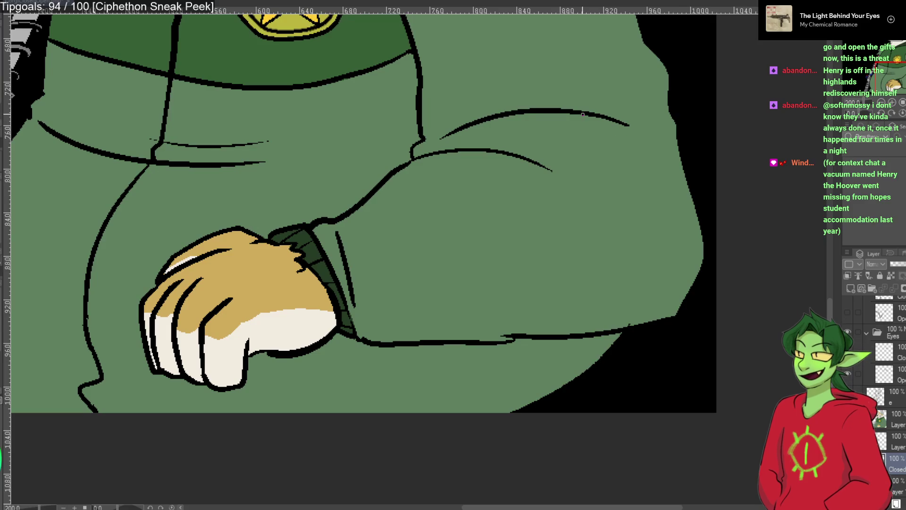
scroll(586, 198, "down", 3)
scroll(548, 192, "up", 3)
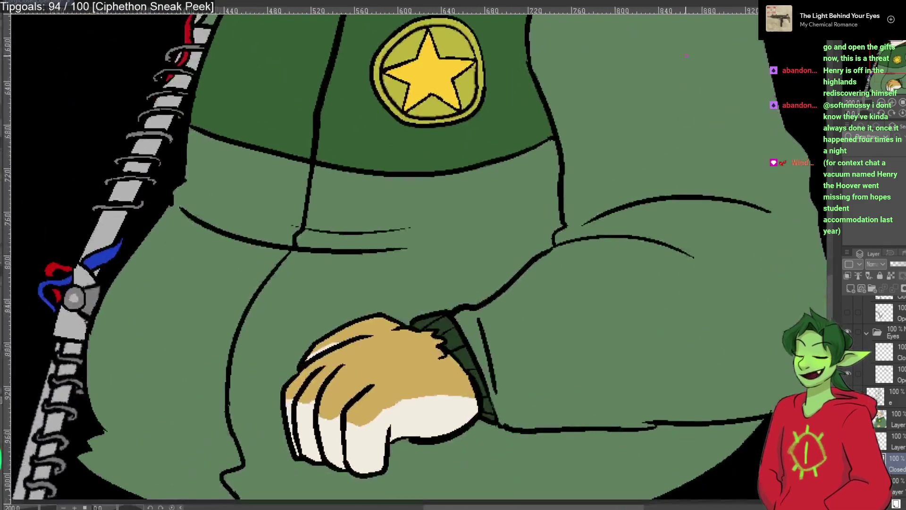
scroll(643, 419, "down", 2)
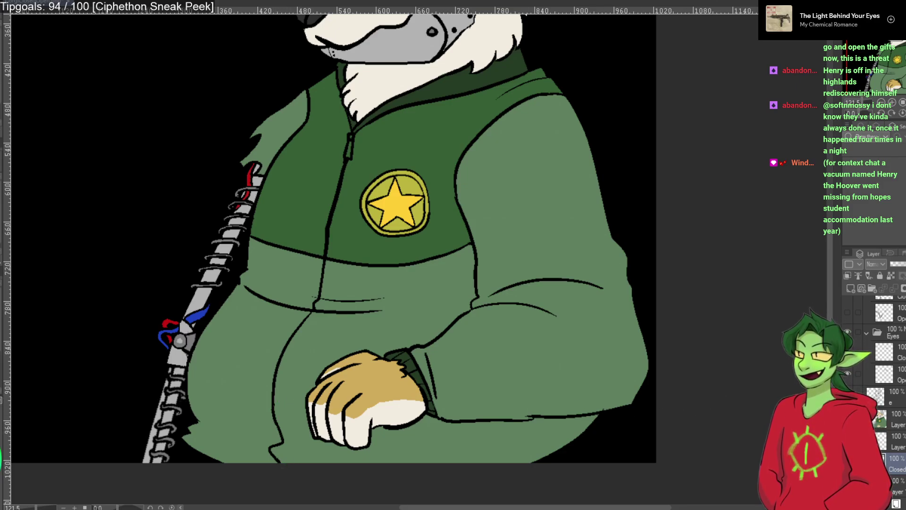
Check the cleaned silhouette against black and restore the transparent background behind the corgi.
left_click(602, 395, "ctrl+shift")
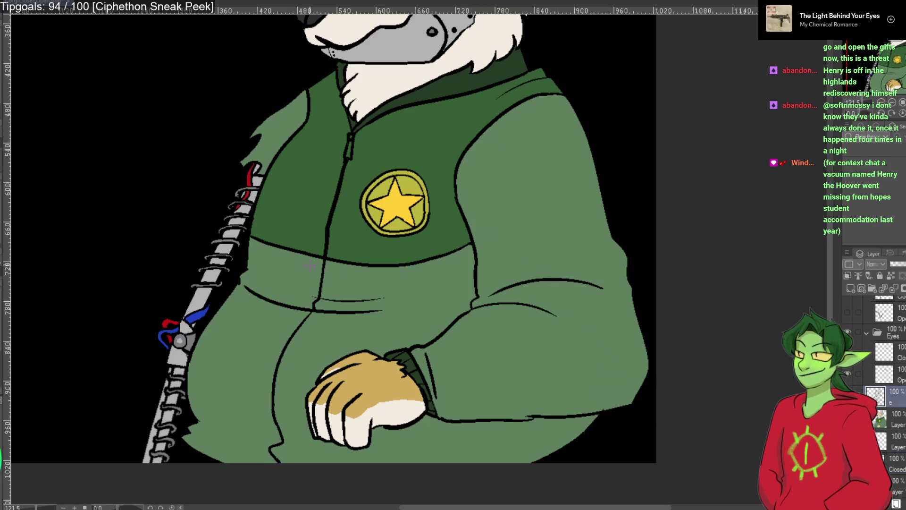
left_click_drag(192, 196, 248, 176)
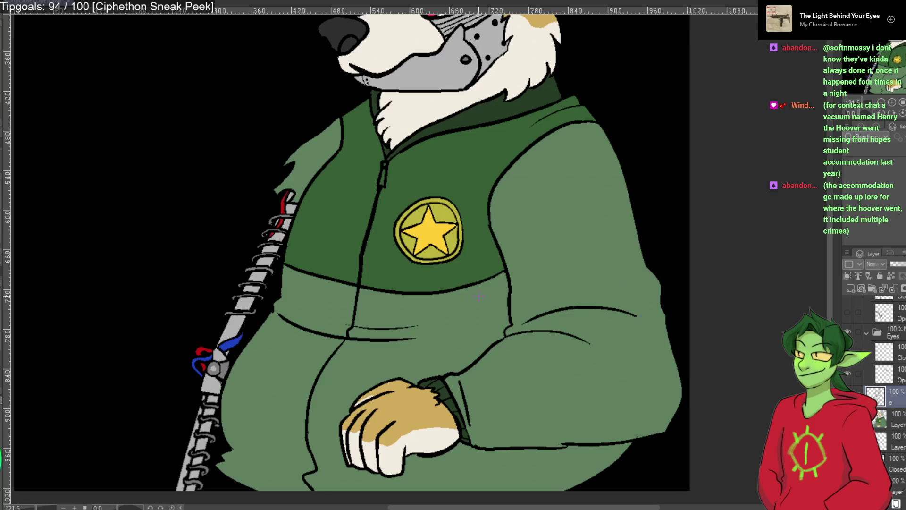
key("ctrl+minus")
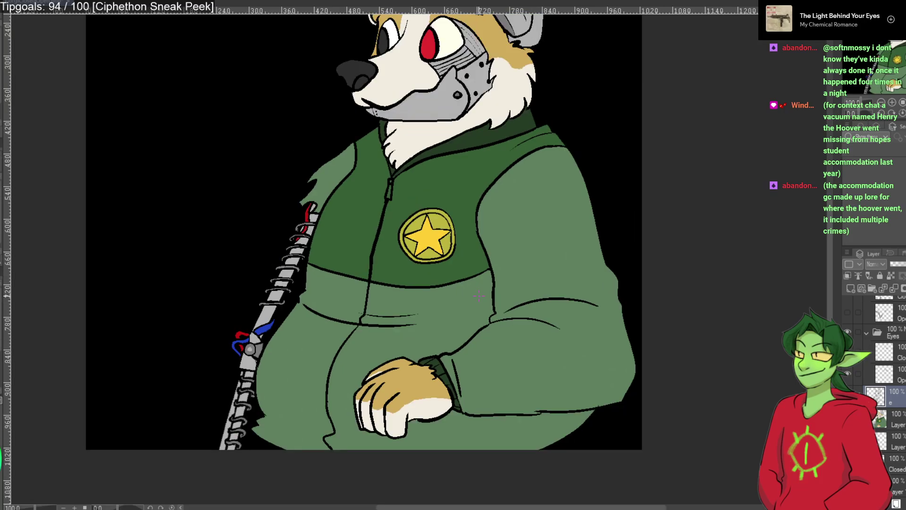
scroll(453, 297, "up", 3)
scroll(448, 296, "down", 2)
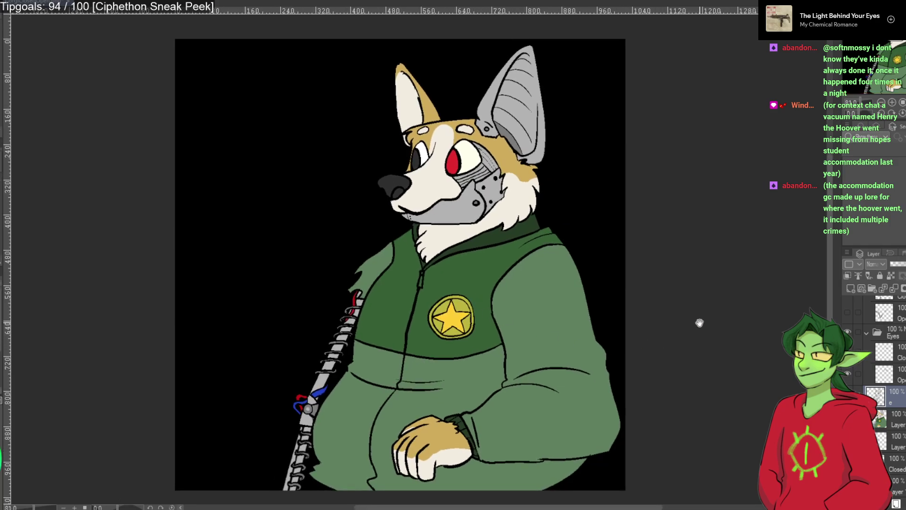
key("ctrl+shift+h")
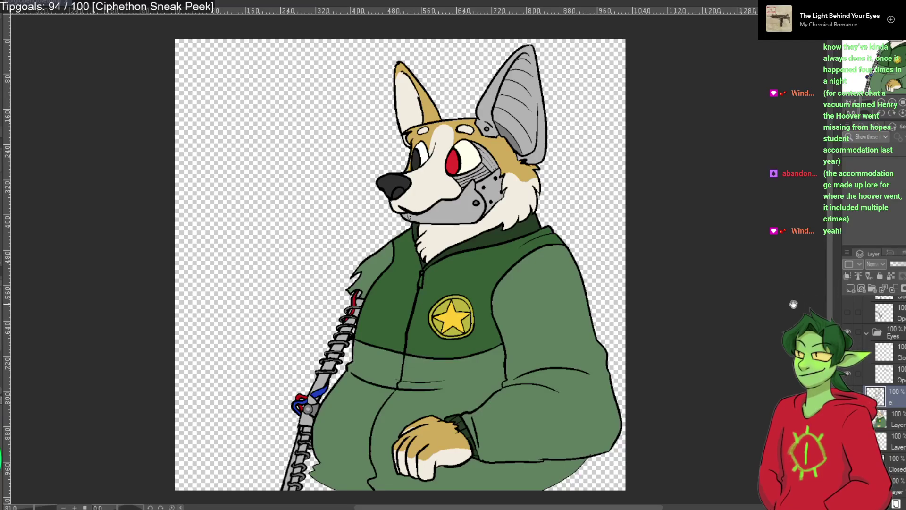
Swap the open-eyes line art for the closed-eyes layer in the Eyes folder, keeping the closed mouth.
scroll(852, 366, "up", 2)
left_click(847, 385)
left_click(847, 407)
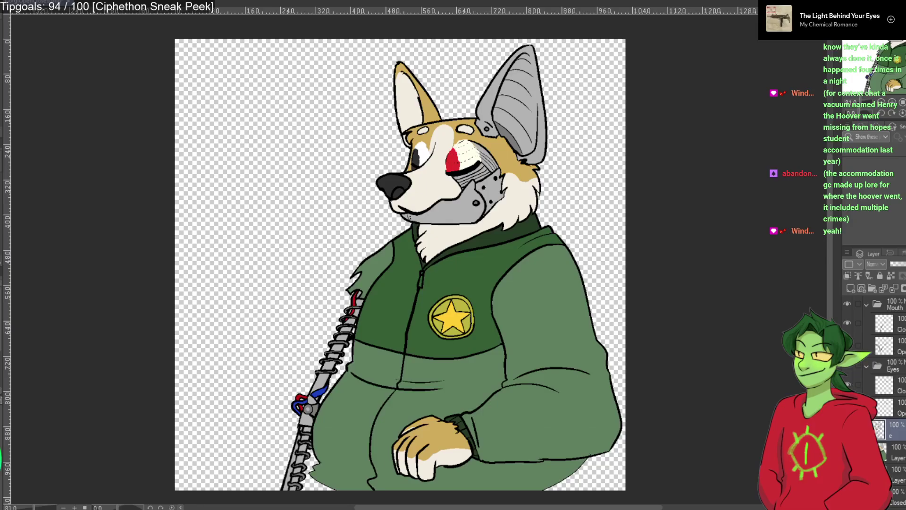
Show the open-eyes line art again and paste the closed-eyes, open-mouth corgi image as a layer above the e layer.
left_click(847, 385)
left_click(847, 407)
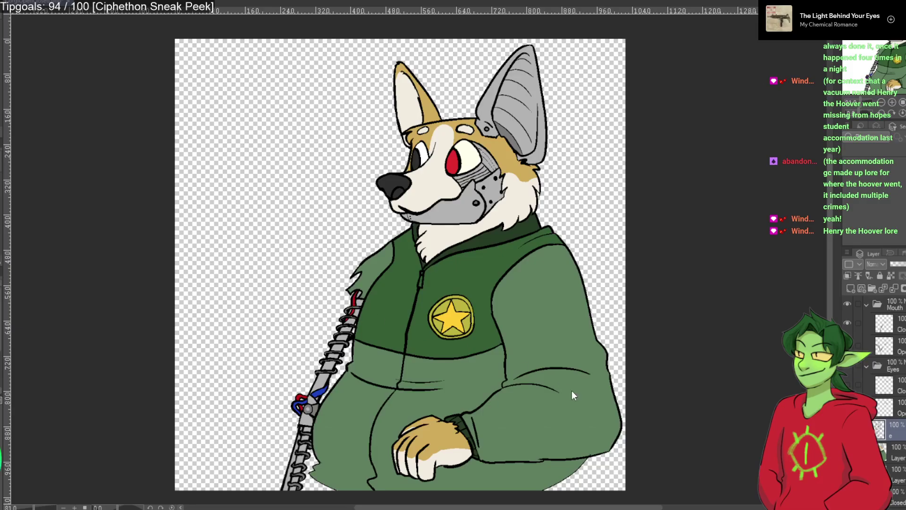
key("ctrl+v")
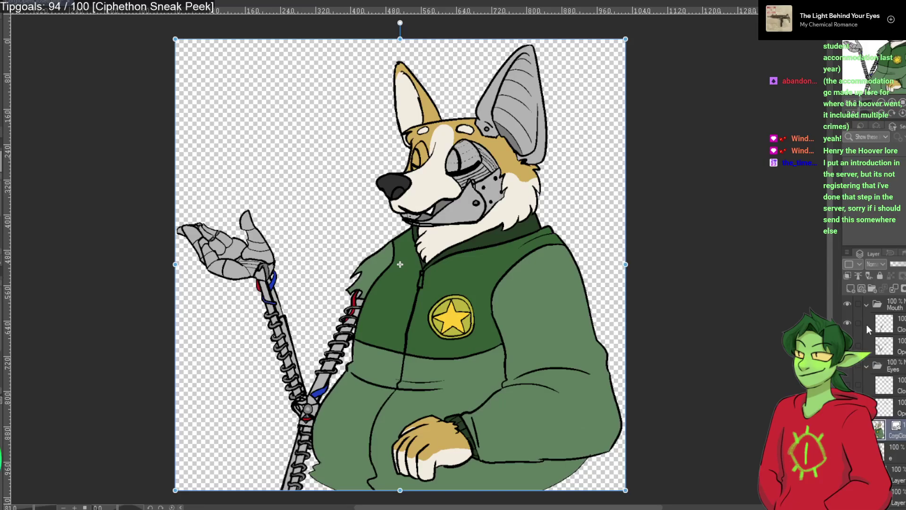
key("Return")
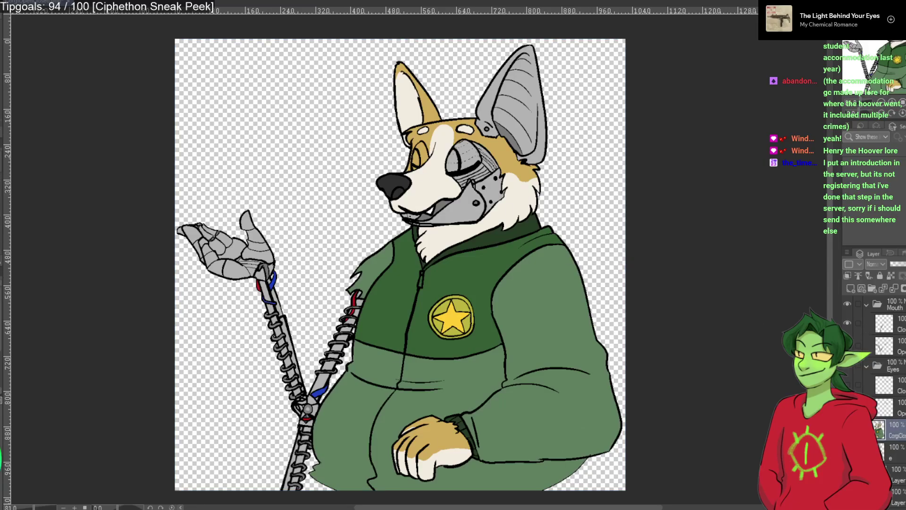
Lasso the eye area loosely on the pasted closed-eyes layer, invert the selection and delete everything outside the eyes.
mouse_move(388, 165)
left_mouse_down()
mouse_move(519, 170)
mouse_move(465, 115)
mouse_move(397, 123)
mouse_move(386, 165)
left_mouse_up()
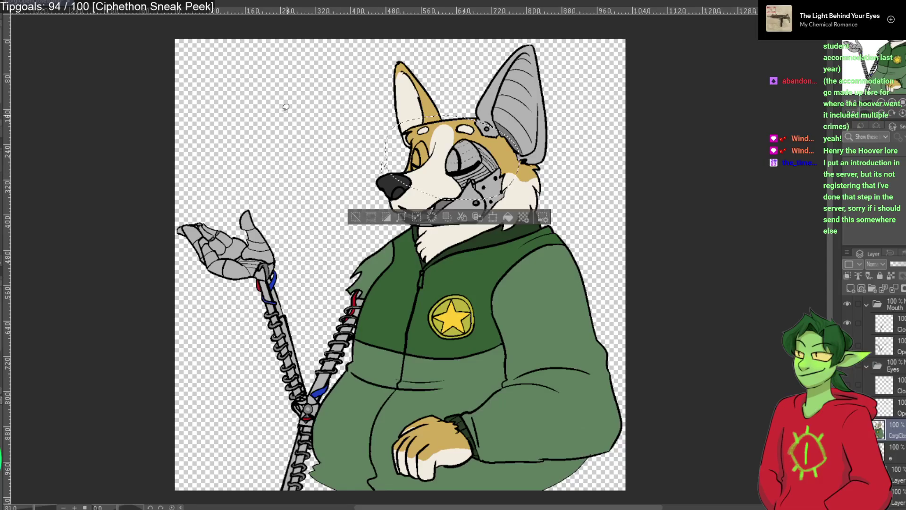
key("ctrl+shift+i")
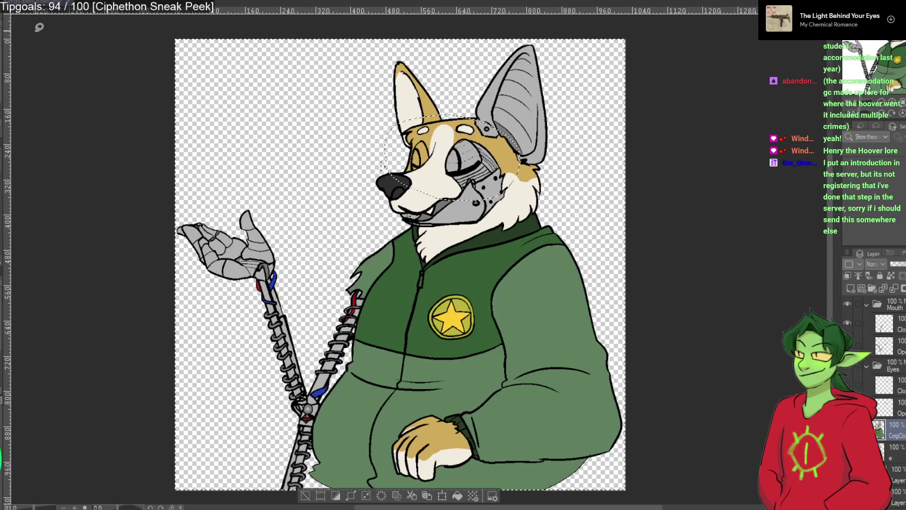
key("Delete")
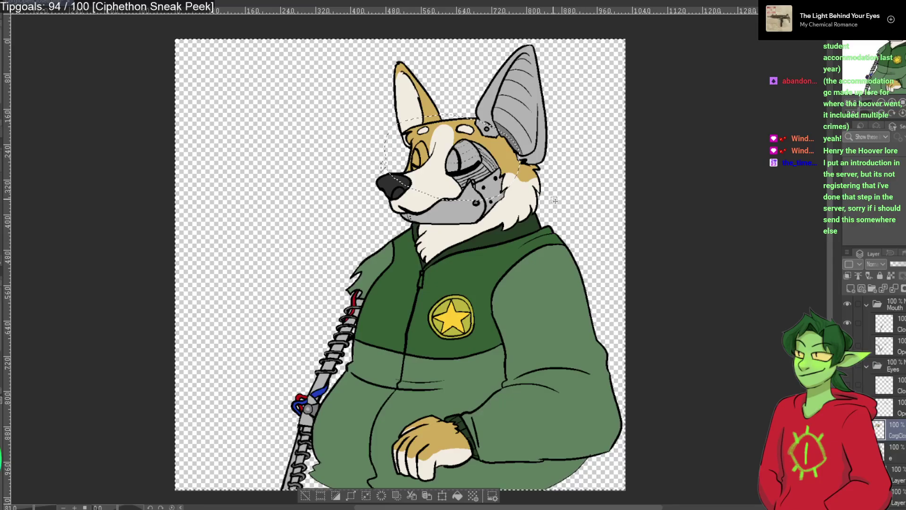
scroll(515, 196, "up", 2)
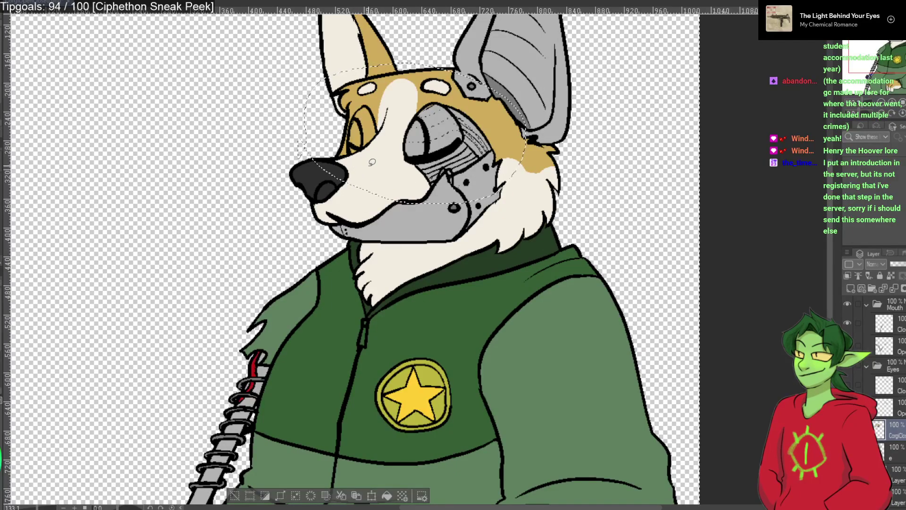
Try to trim the pasted patch with a tighter lasso around both closed eyes and clear the selection.
mouse_move(368, 165)
left_mouse_down()
mouse_move(335, 100)
mouse_move(368, 93)
mouse_move(472, 107)
mouse_move(494, 142)
mouse_move(489, 163)
mouse_move(450, 174)
mouse_move(436, 202)
mouse_move(388, 205)
mouse_move(343, 176)
mouse_move(335, 150)
left_mouse_up()
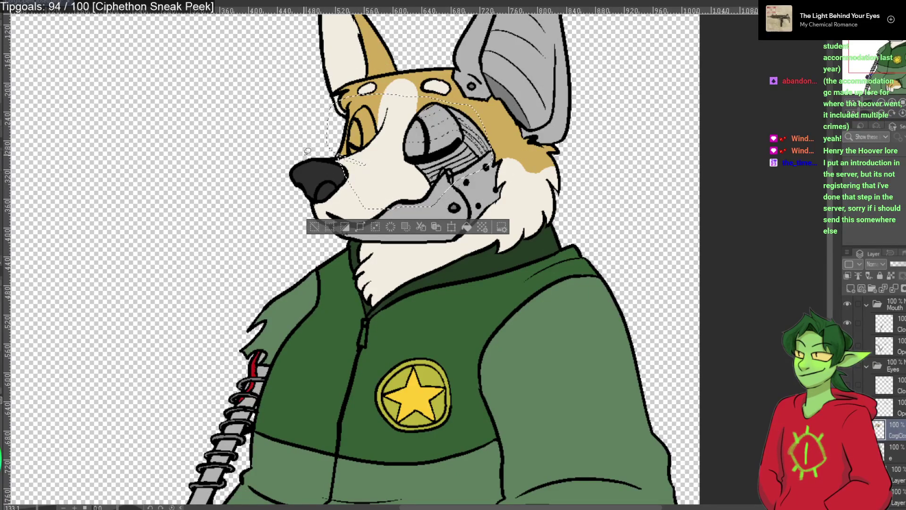
key("ctrl+d")
mouse_move(501, 150)
left_mouse_down()
mouse_move(441, 195)
mouse_move(383, 151)
mouse_move(339, 146)
mouse_move(336, 126)
mouse_move(348, 100)
mouse_move(389, 92)
mouse_move(469, 98)
mouse_move(502, 149)
left_mouse_up()
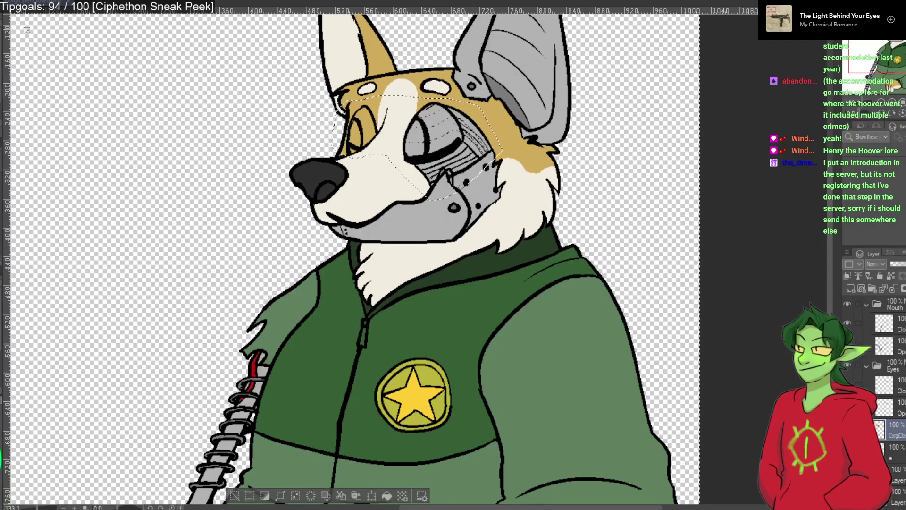
key("ctrl+d")
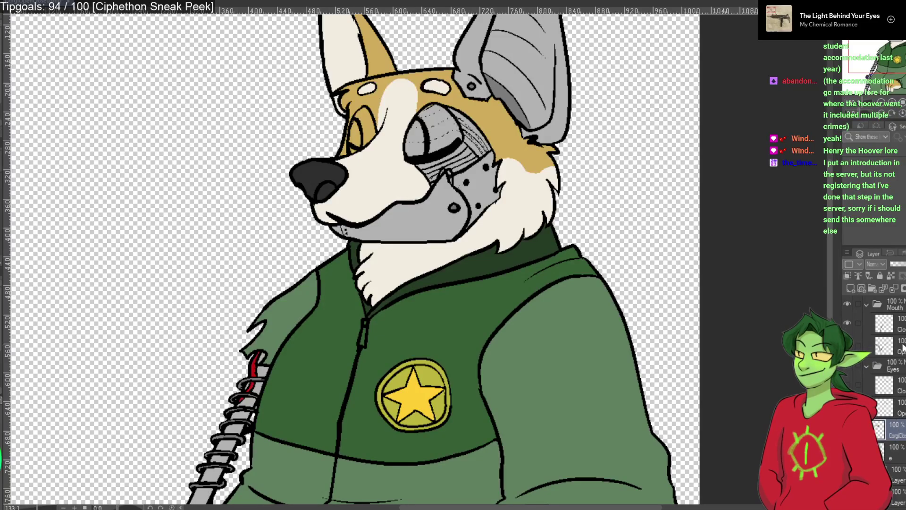
Reselect the tighter eye area and try to clear the line art outside it on the e layer.
key("ctrl+shift+d")
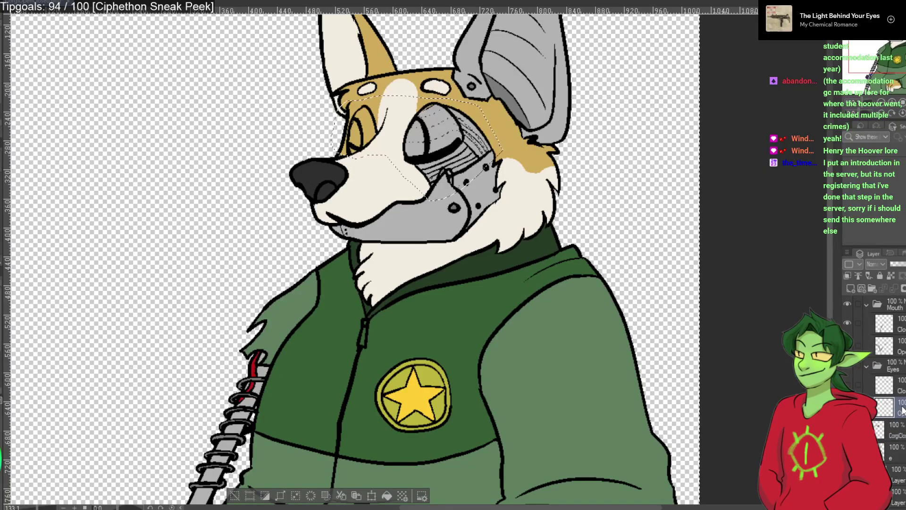
left_click(902, 453)
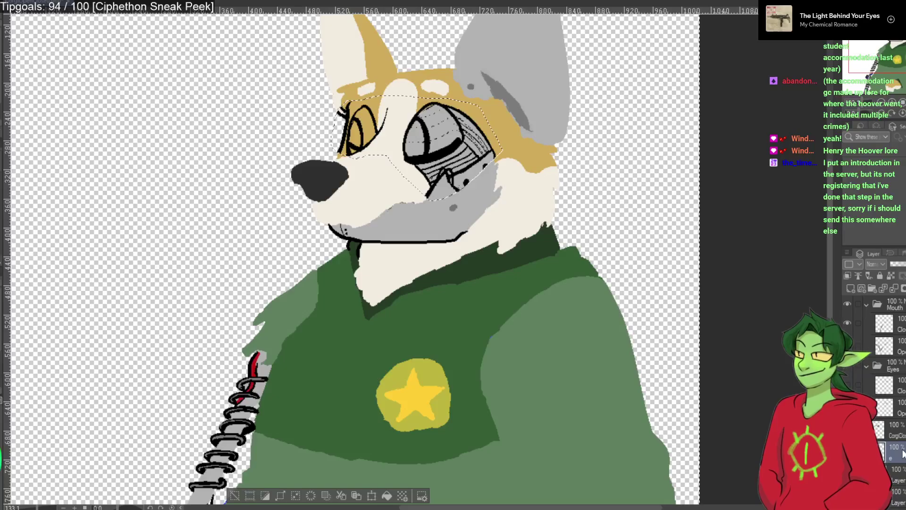
left_click(902, 453)
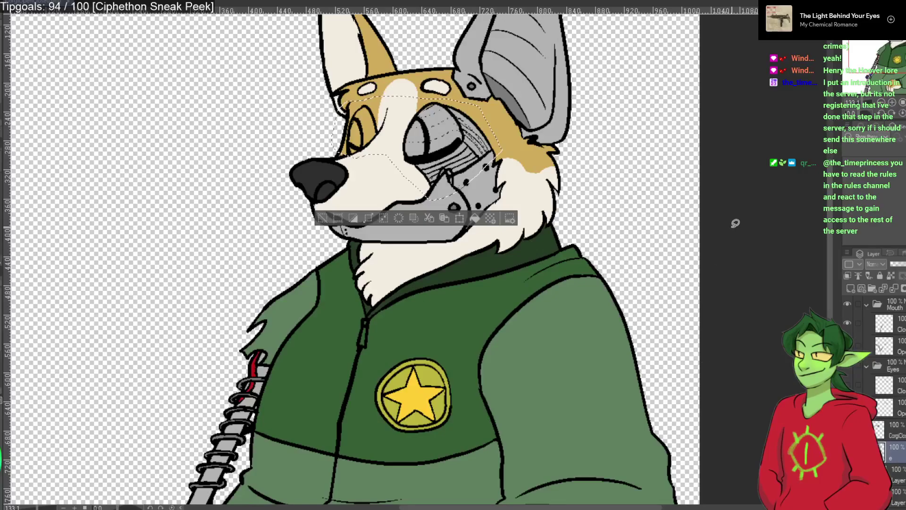
Go through the Mouth and Eyes layers and try removing the open-eye outlines overlapping the closed eyes inside the selection.
left_click(898, 415)
left_click(899, 391)
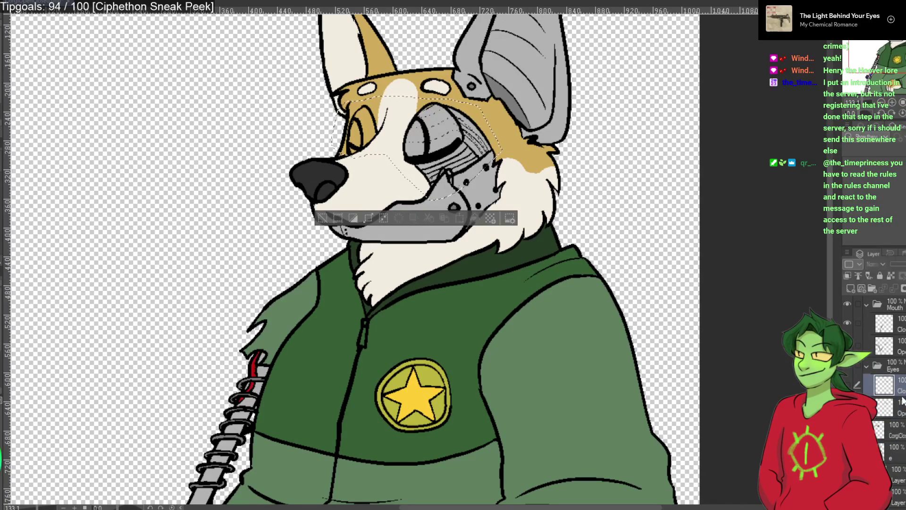
left_click(898, 330)
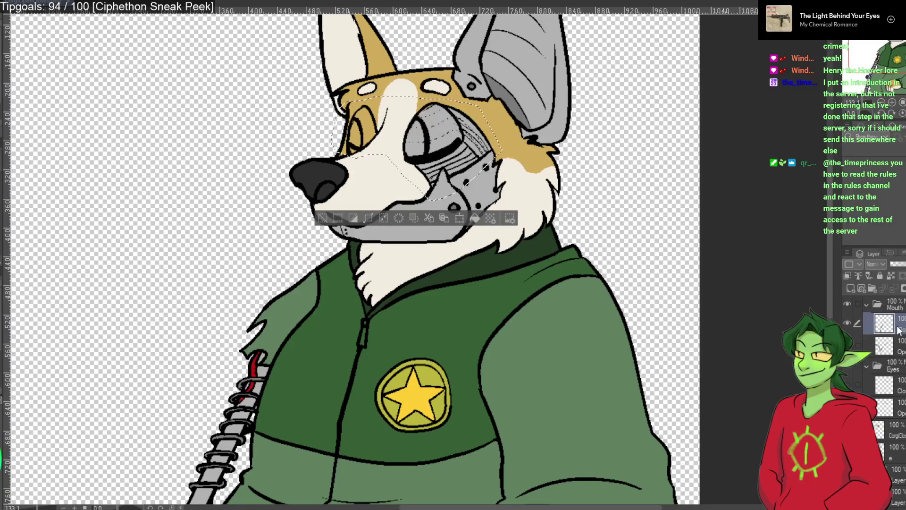
left_click(902, 351)
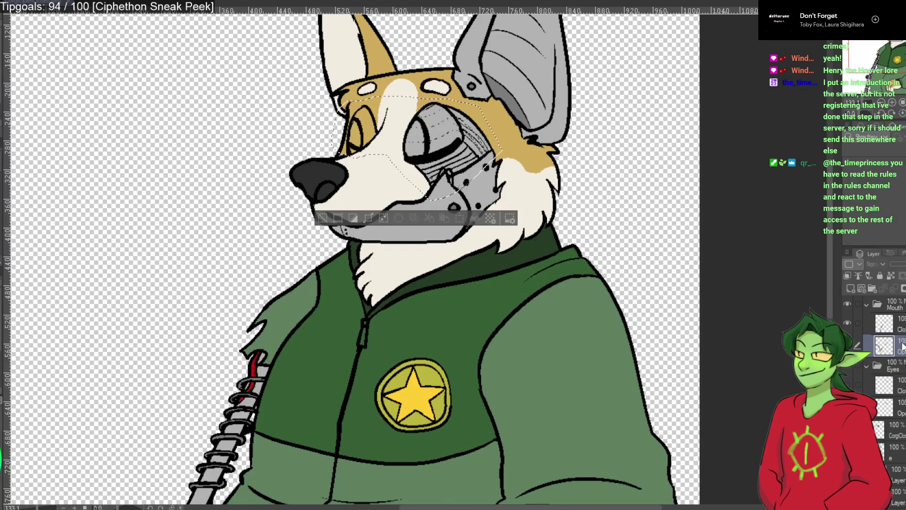
left_click(899, 385)
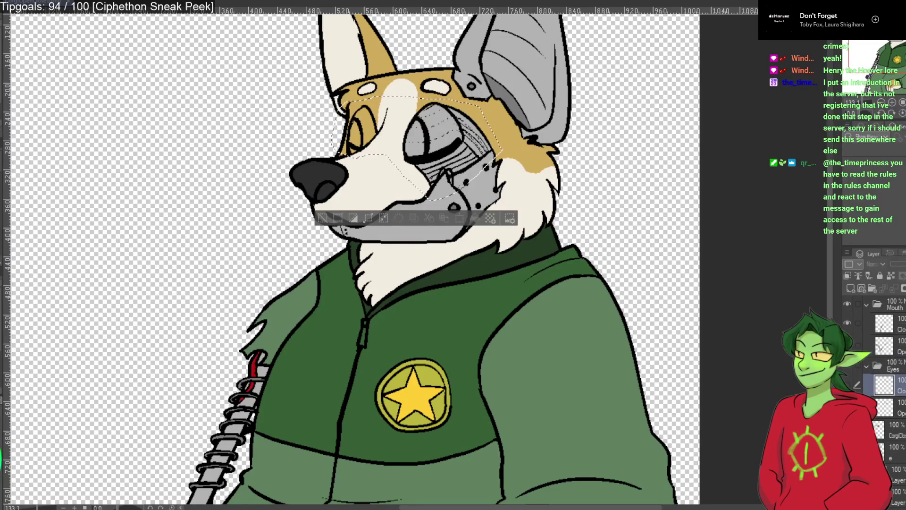
left_click(901, 408)
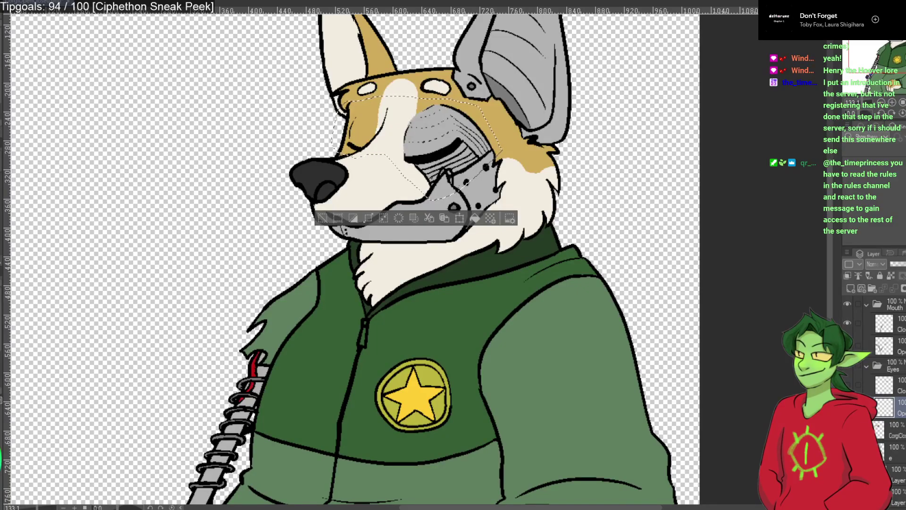
left_click(901, 432)
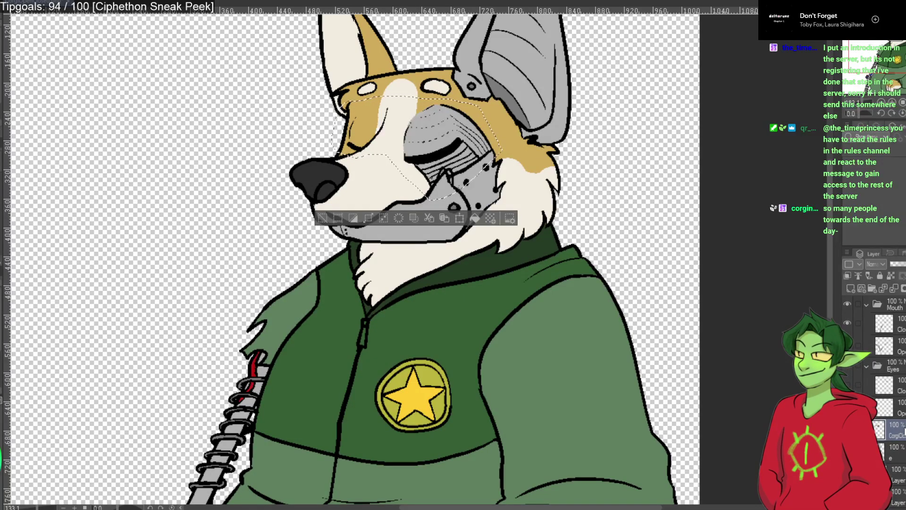
Try clearing the cheek hinge line inside the eye selection on the closed-mouth layer, deselect and check the whole corgi.
left_click(846, 321)
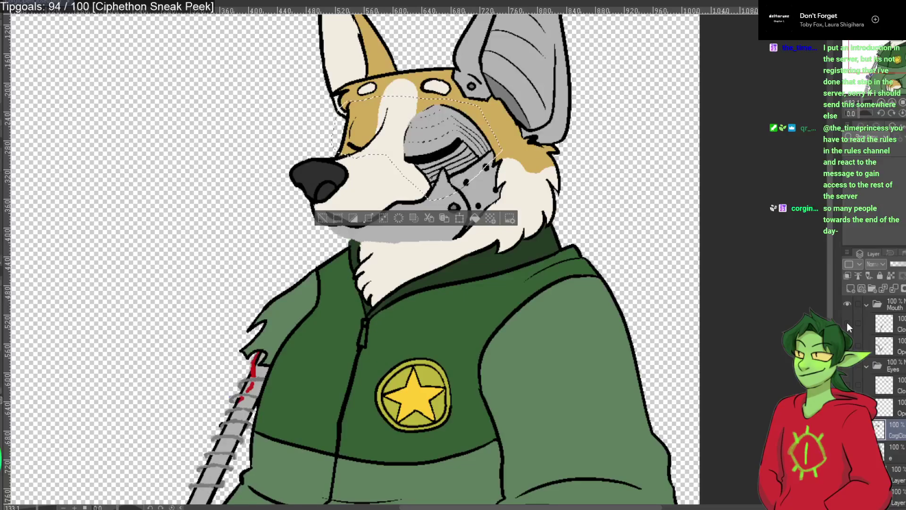
left_click(847, 322)
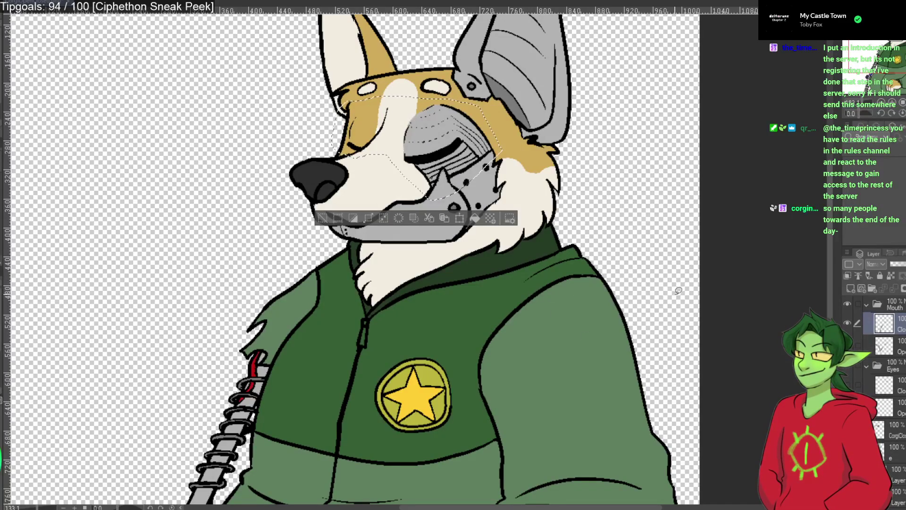
key("ctrl+d")
scroll(697, 312, "down", 1)
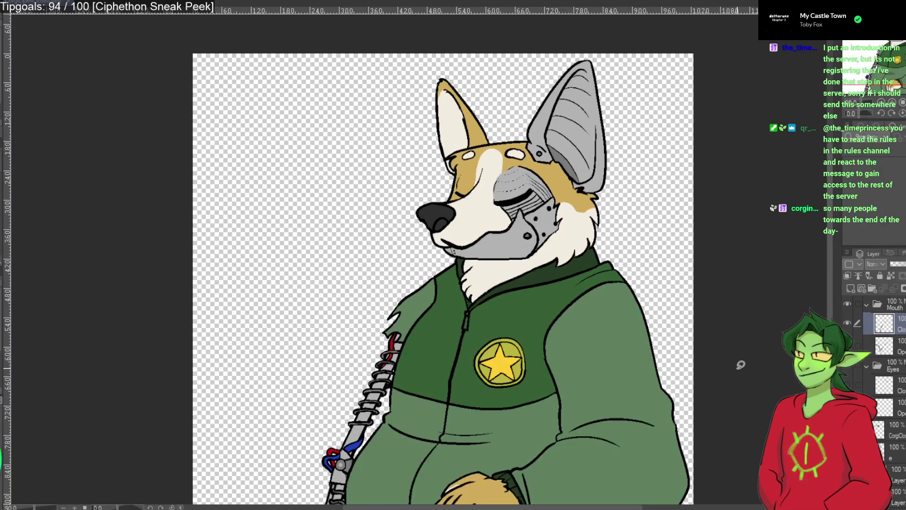
mouse_move(761, 390)
left_mouse_down()
mouse_move(733, 320)
mouse_move(733, 342)
left_mouse_up()
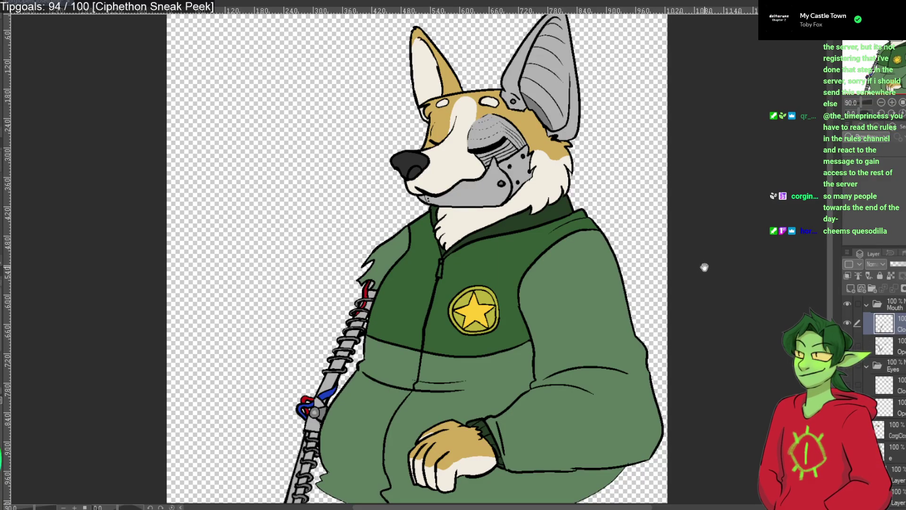
Undo the tighter trim and line clearing, restoring the pasted layer cut to the wider lasso selection around the eyes.
key("ctrl+z")
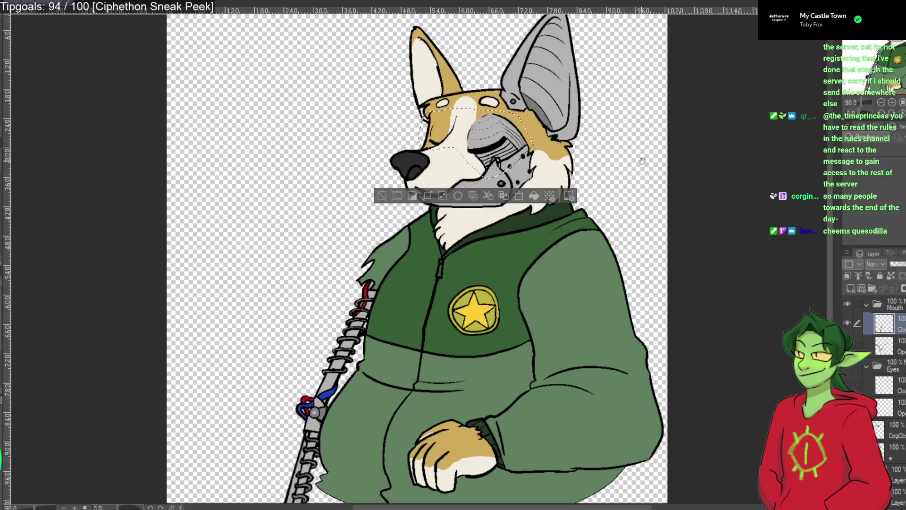
left_click(898, 431)
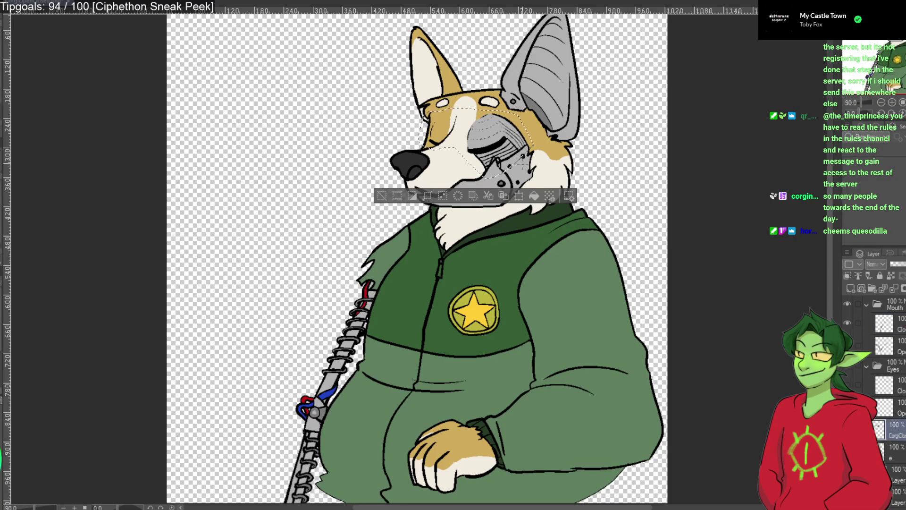
scroll(487, 167, "up", 1)
scroll(486, 189, "up", 3)
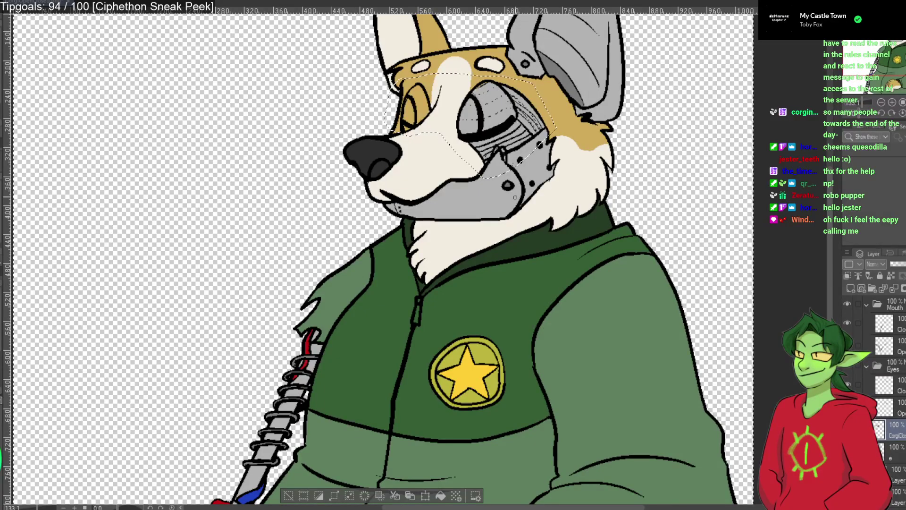
key("ctrl+z")
key("ctrl+z")
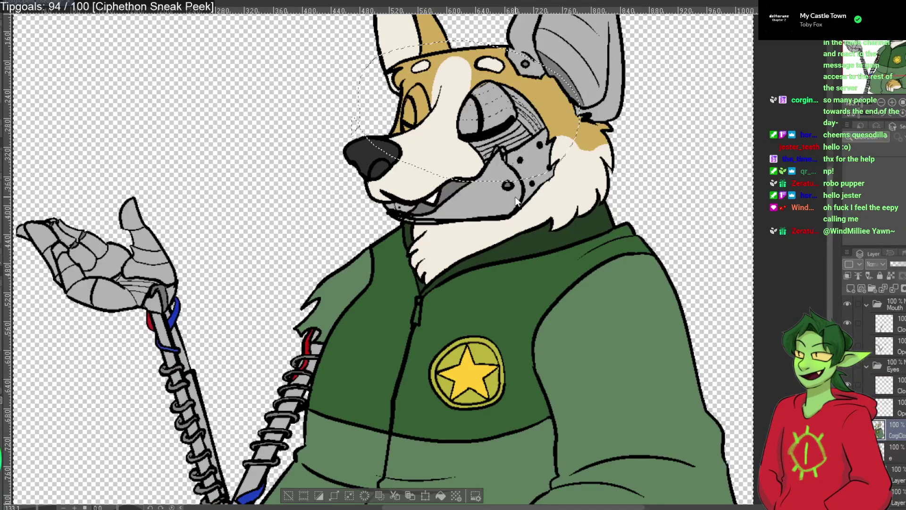
key("ctrl+z")
key("ctrl+z")
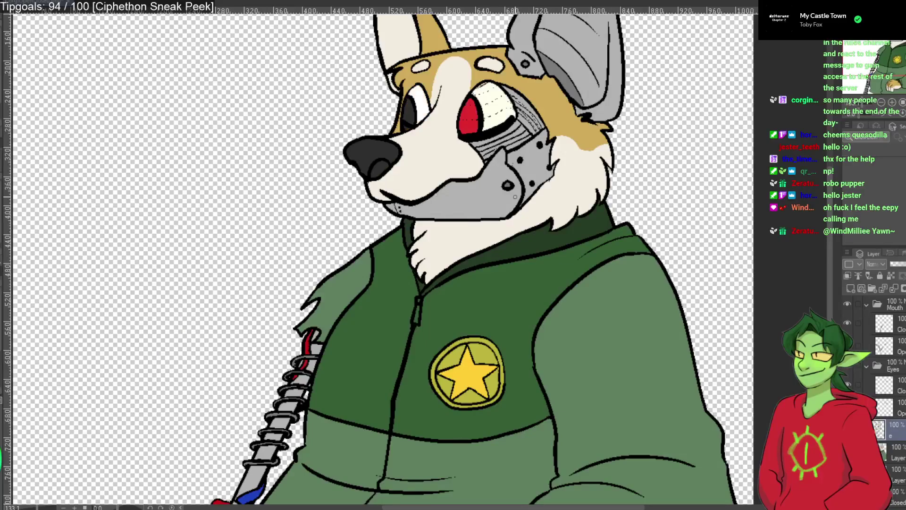
key("ctrl+y")
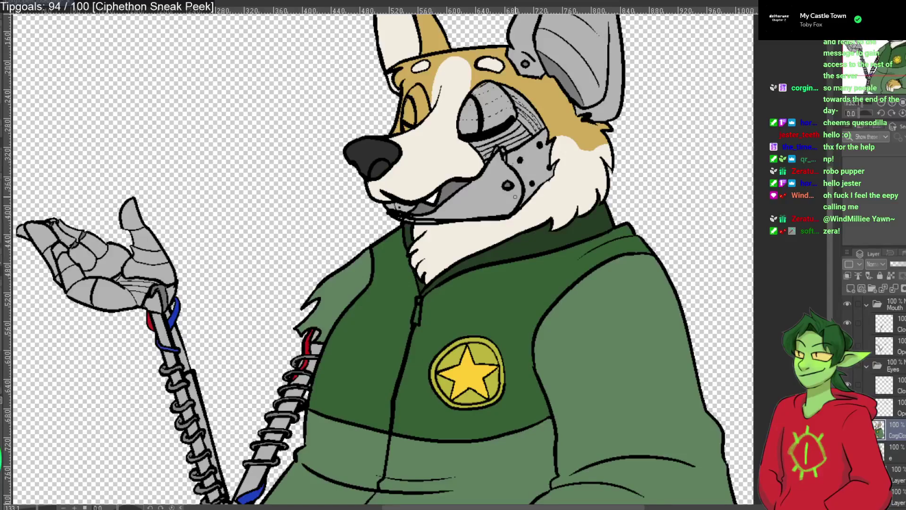
key("ctrl+y")
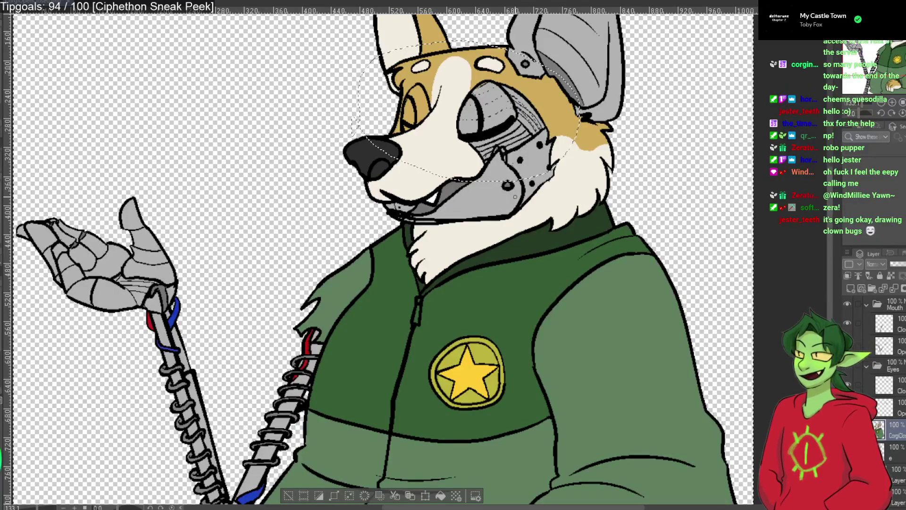
key("ctrl+z")
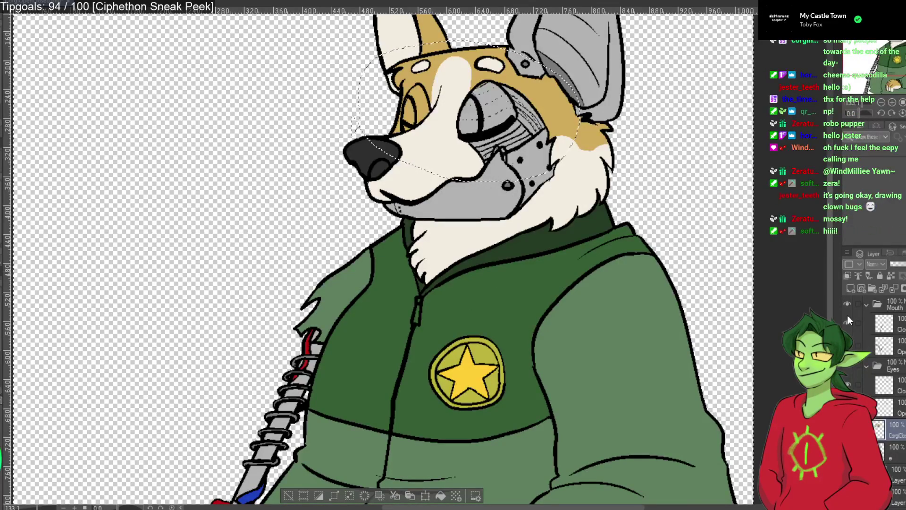
Compare the open-mouth layer, clear the overlapping open-eye outlines and cheek hinge line inside the selection, and return to the pasted layer.
left_click(852, 347)
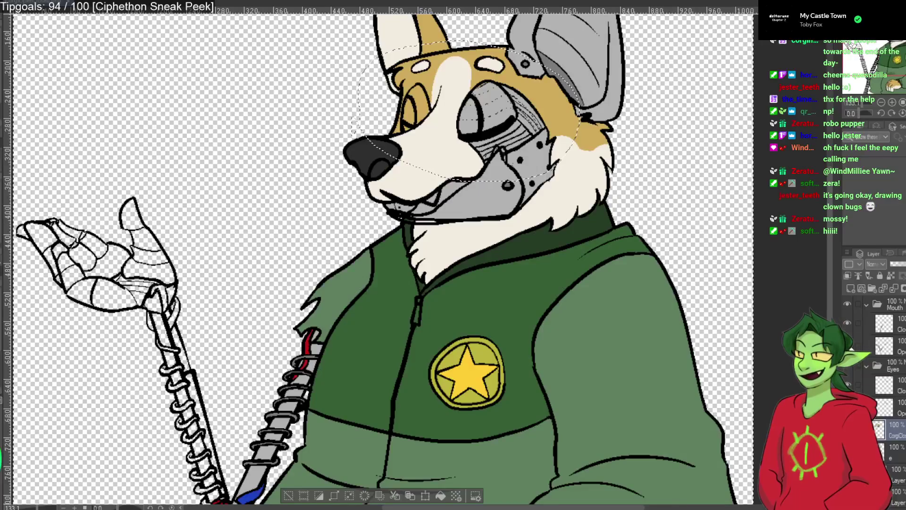
left_click(852, 348)
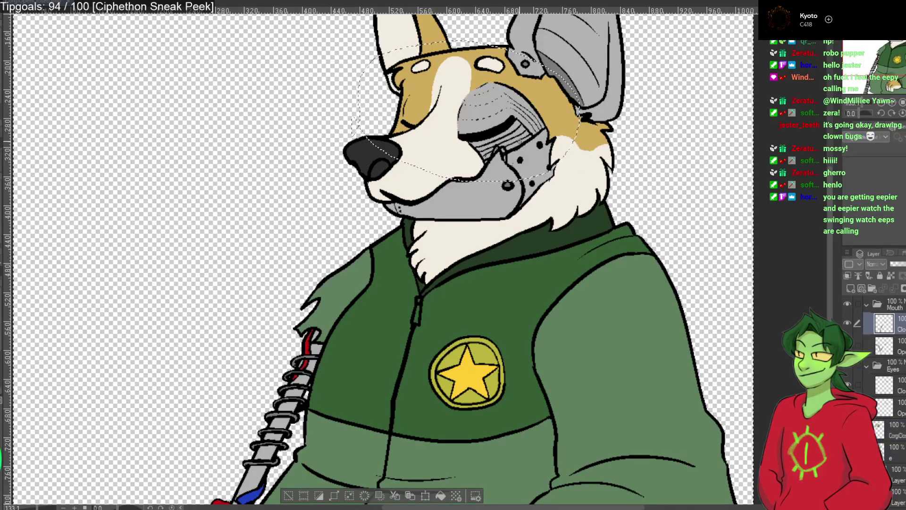
left_click(893, 348)
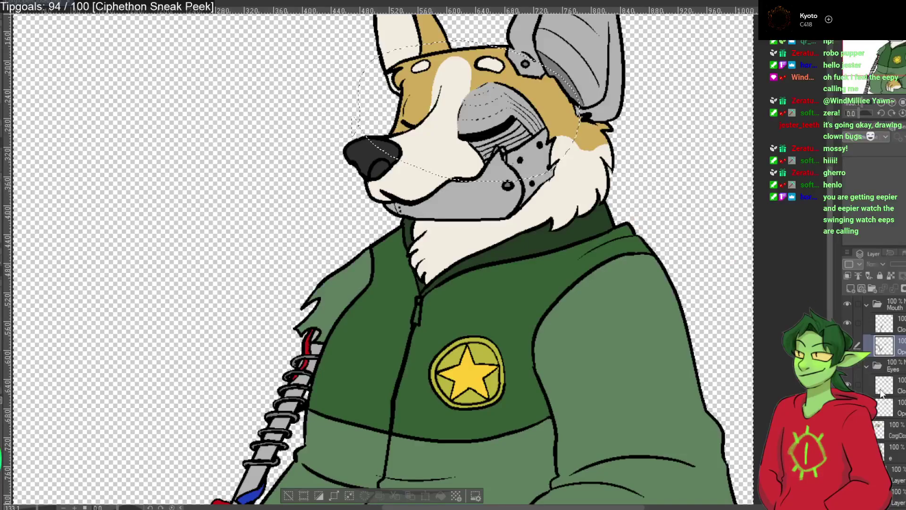
key("alt+[")
key("alt+[")
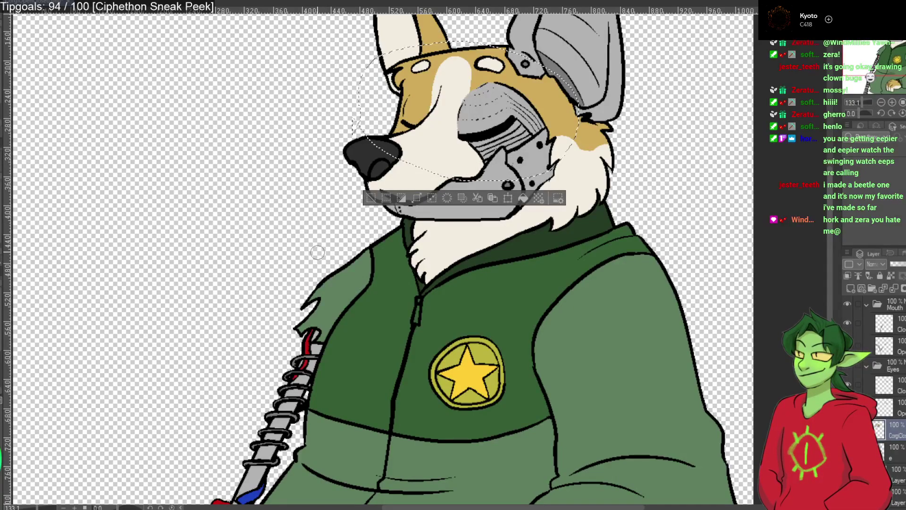
Deselect the area around the eyes and check the whole corgi with closed eyes and closed mouth.
key("ctrl+d")
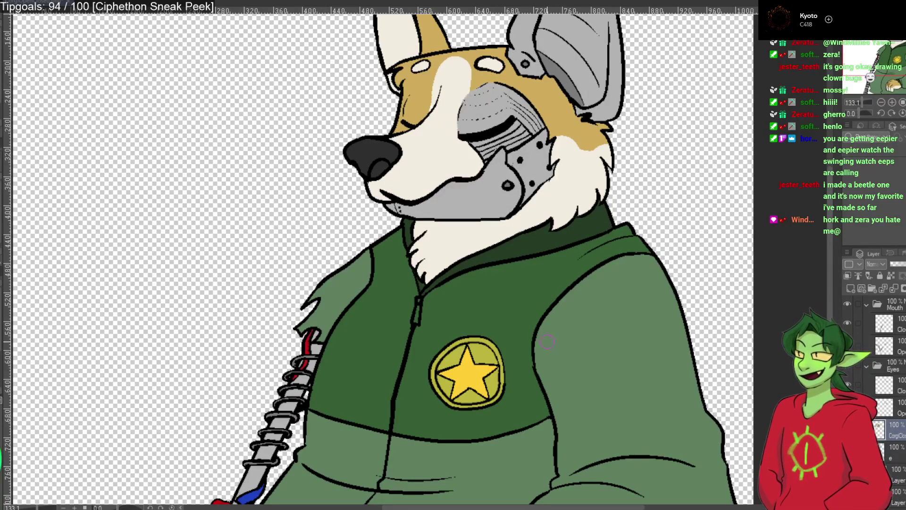
scroll(679, 371, "down", 3)
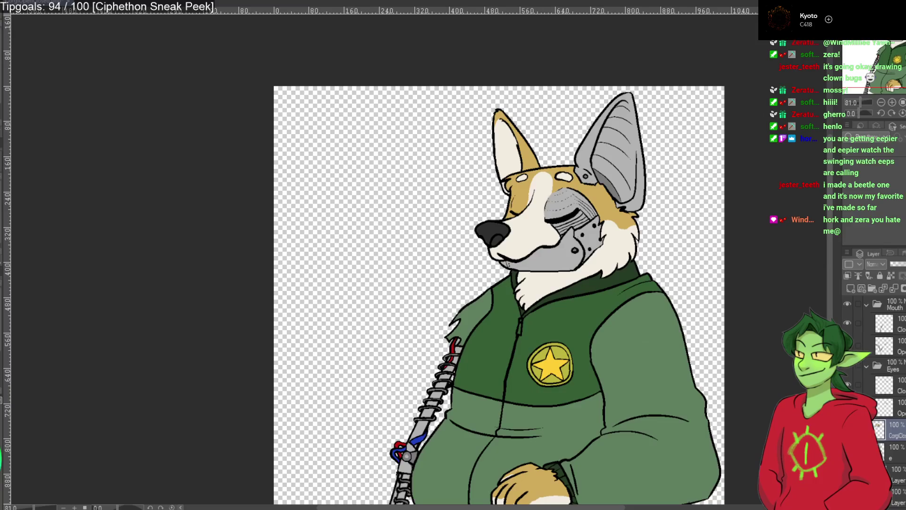
scroll(722, 308, "up", 3)
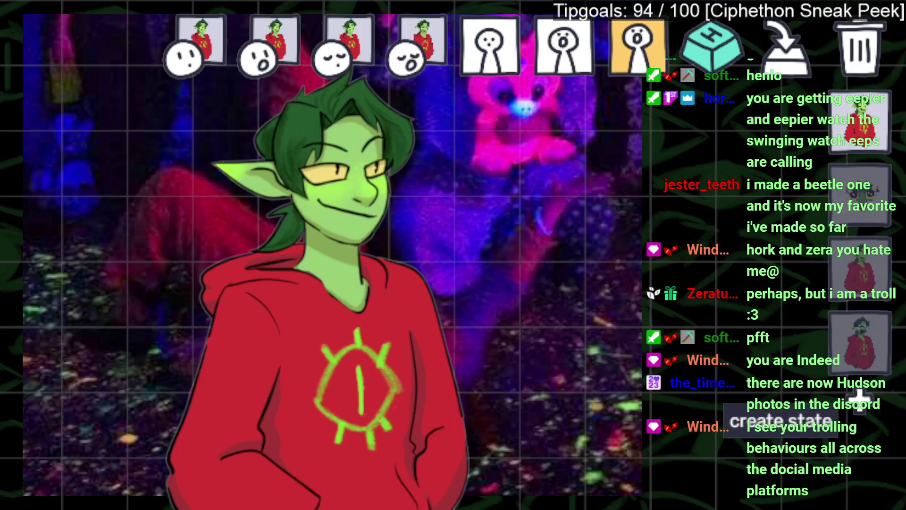
Switch to the avatar app, create a new state and replace its closed-mouth and open-mouth images with the open-eyed corgi variants.
left_click(859, 404)
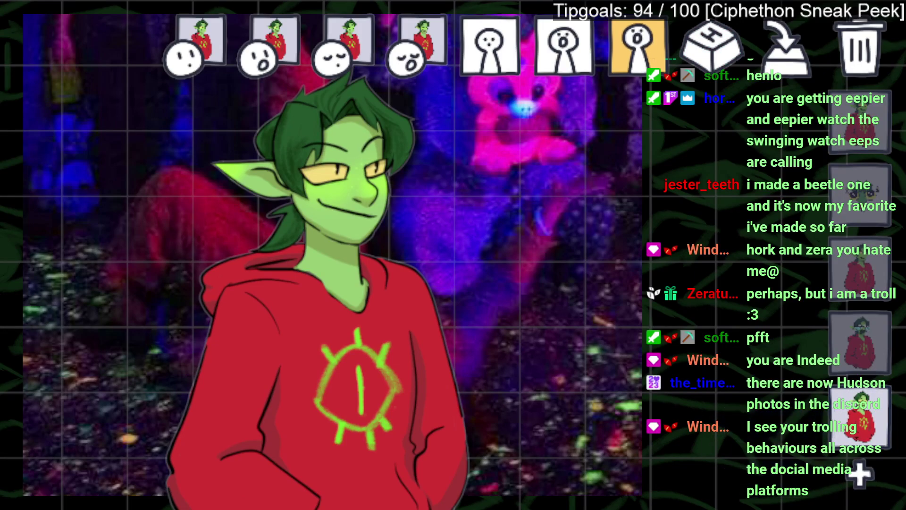
left_click(185, 60)
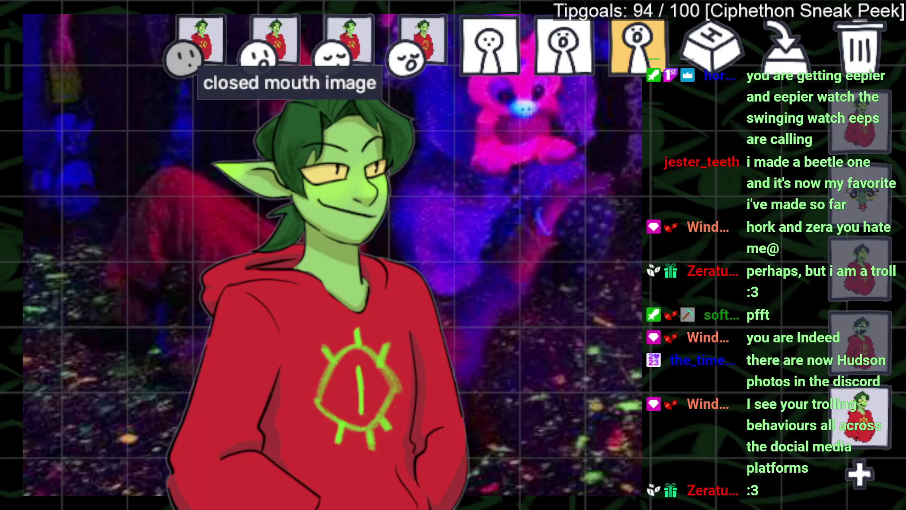
left_click(198, 57)
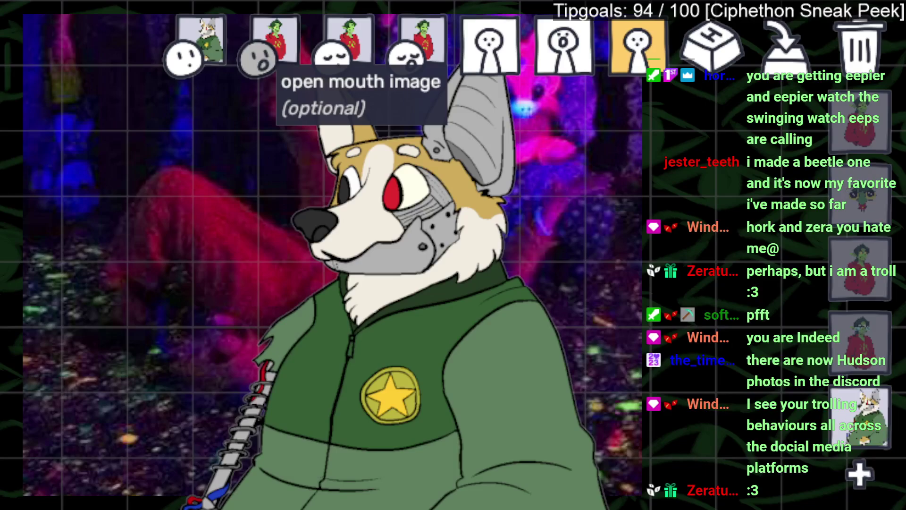
right_click(261, 65)
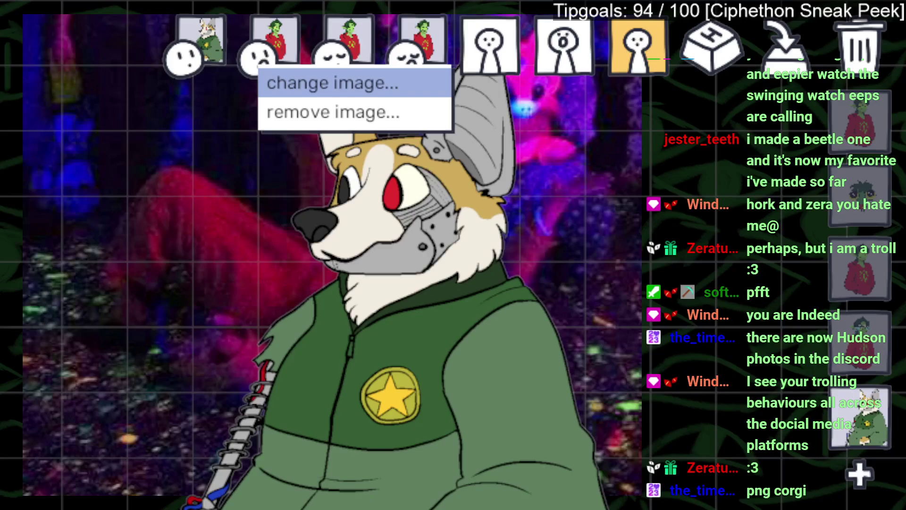
left_click(333, 83)
Replace the new state's closed-mouth and open-mouth blink images with the corgi's closed-eye variants.
left_click(328, 57)
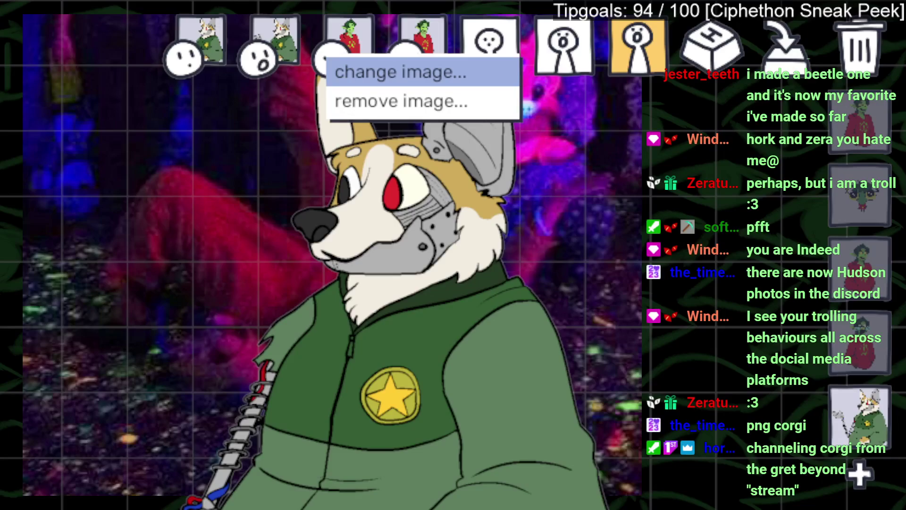
left_click(400, 72)
left_click(404, 57)
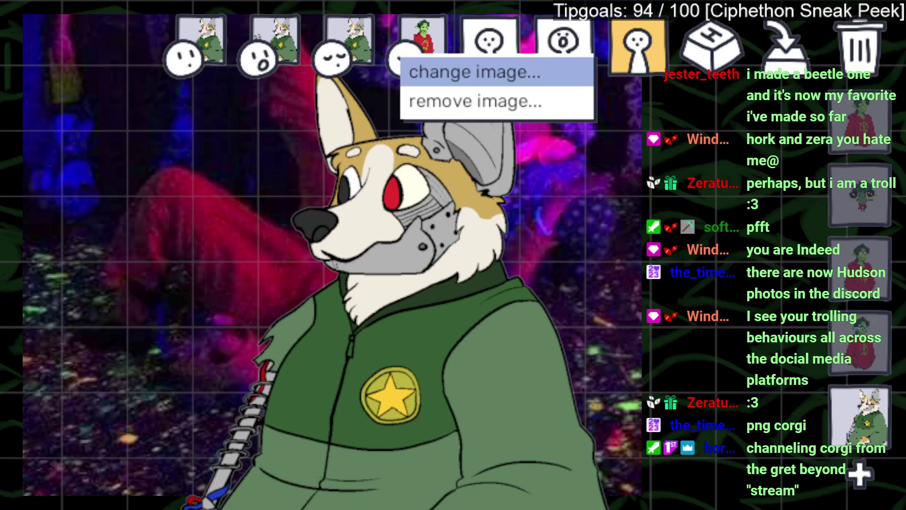
left_click(474, 72)
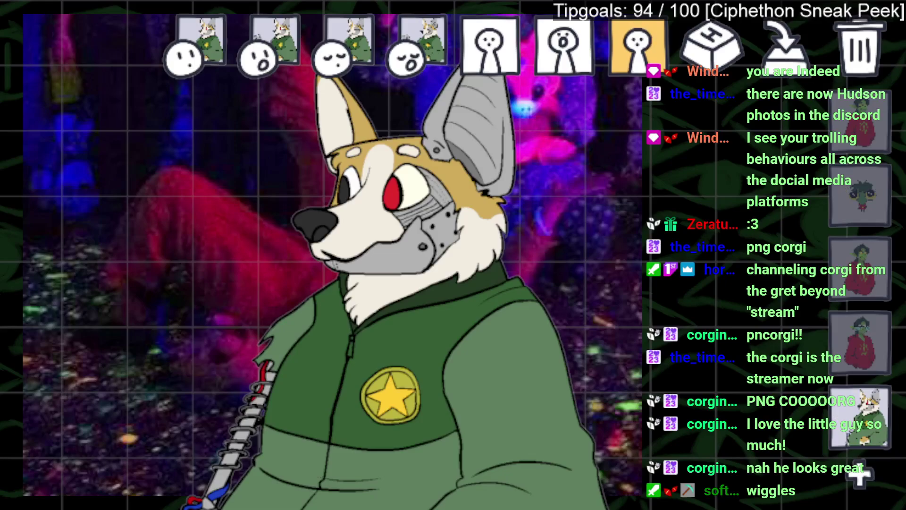
key("KP_7")
key("KP_7")
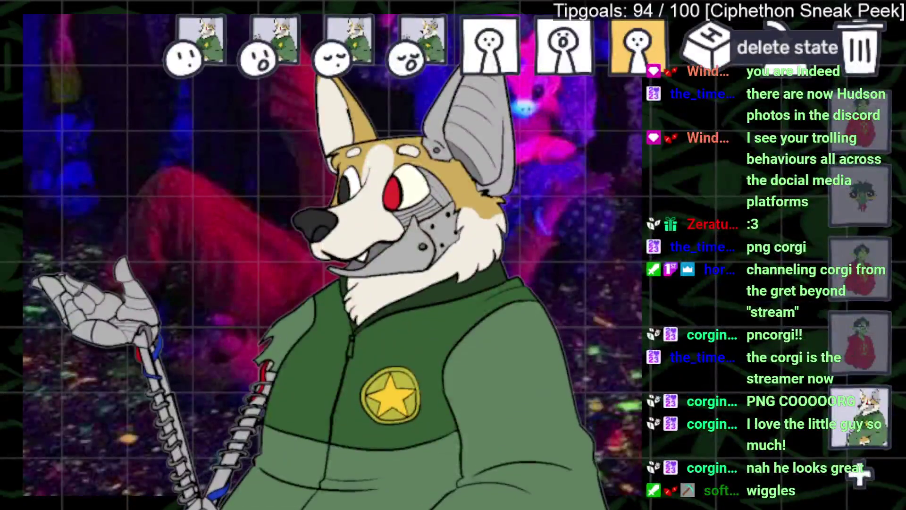
key("Delete")
key("KP_7")
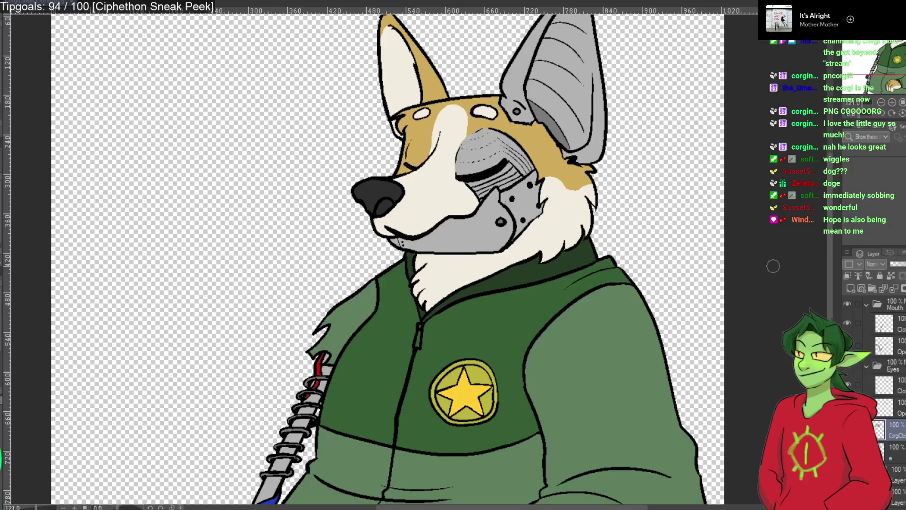
Back in the corgi drawing, show the open-mouth and open-eye line layers, then collapse the Eyes and Mouth folders.
left_click(852, 348)
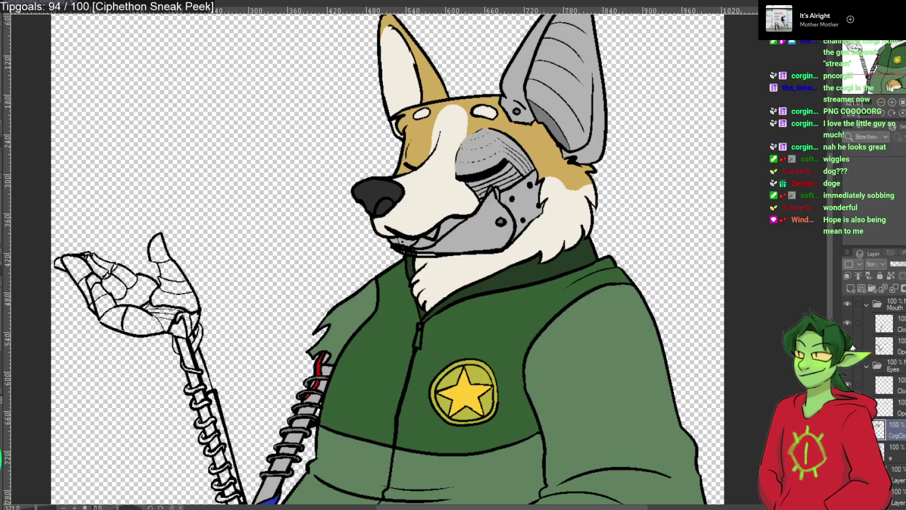
left_click(848, 406)
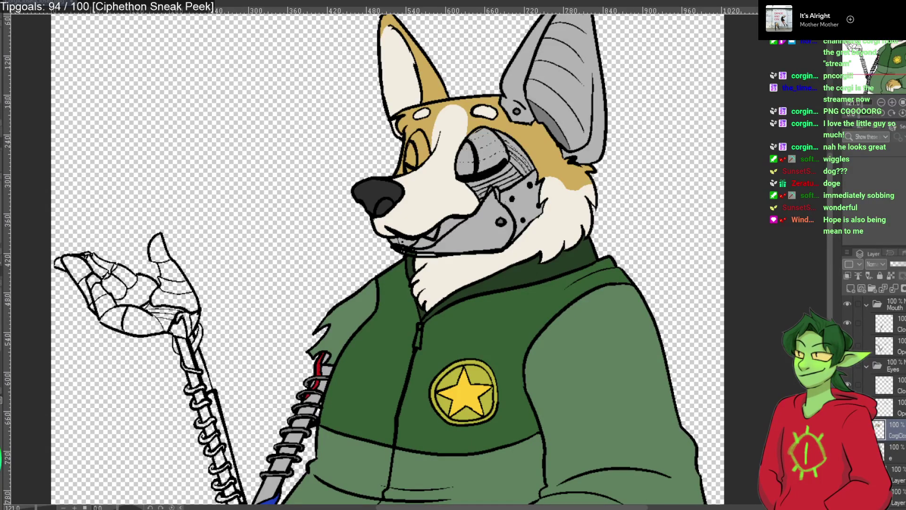
scroll(878, 401, "down", 2)
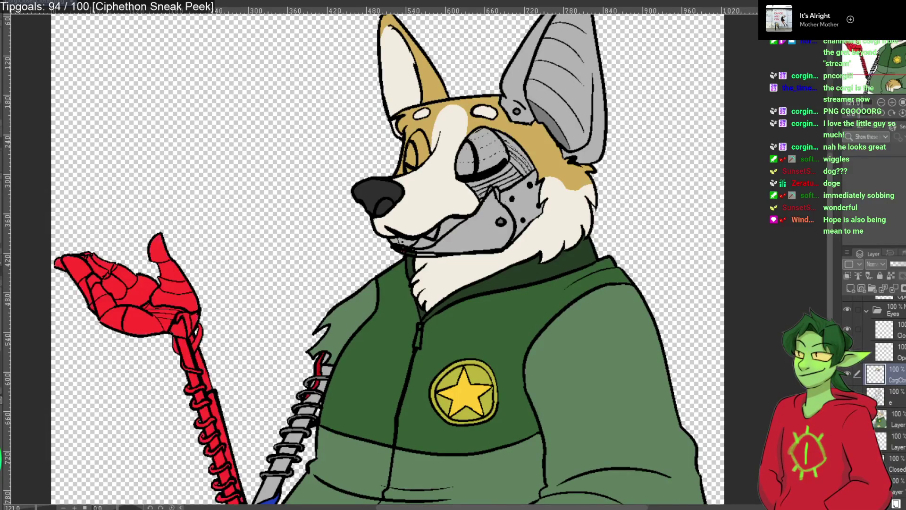
scroll(883, 378, "up", 2)
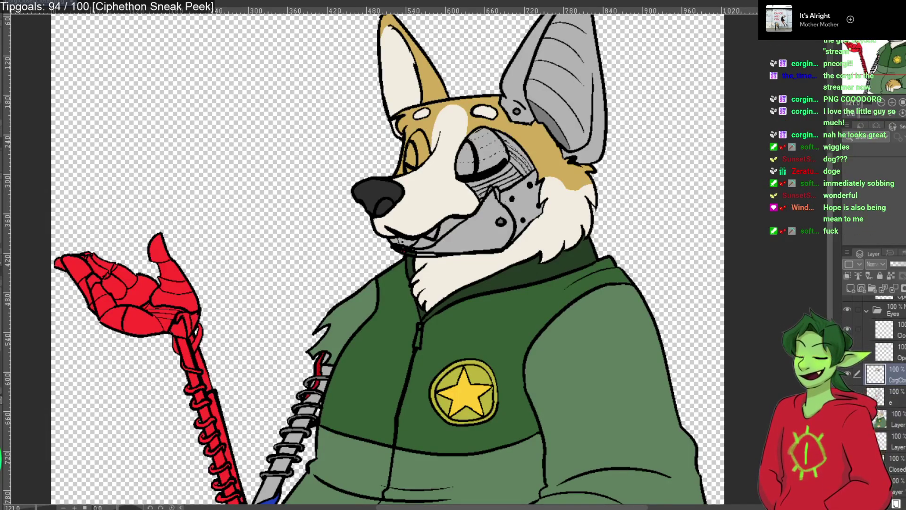
left_click(867, 365)
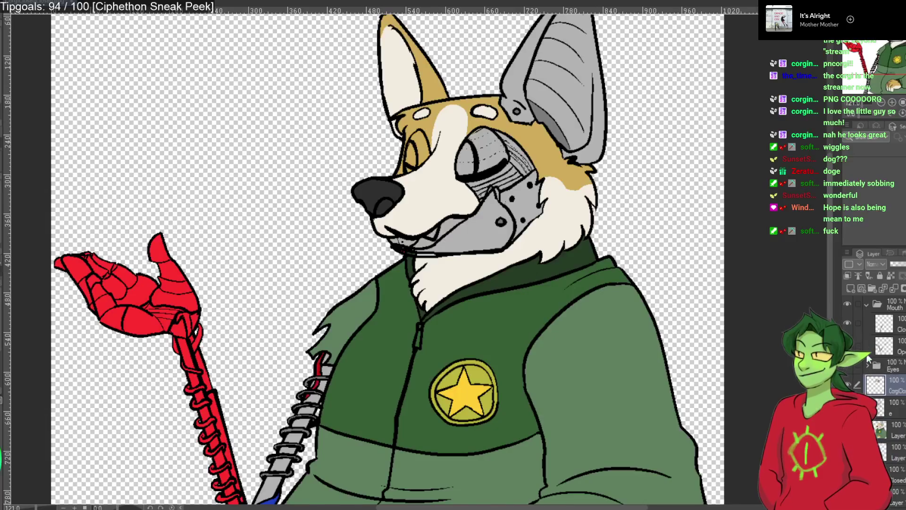
left_click(867, 304)
scroll(495, 143, "down", 3)
left_click_drag(436, 309, 505, 287)
scroll(501, 311, "up", 1)
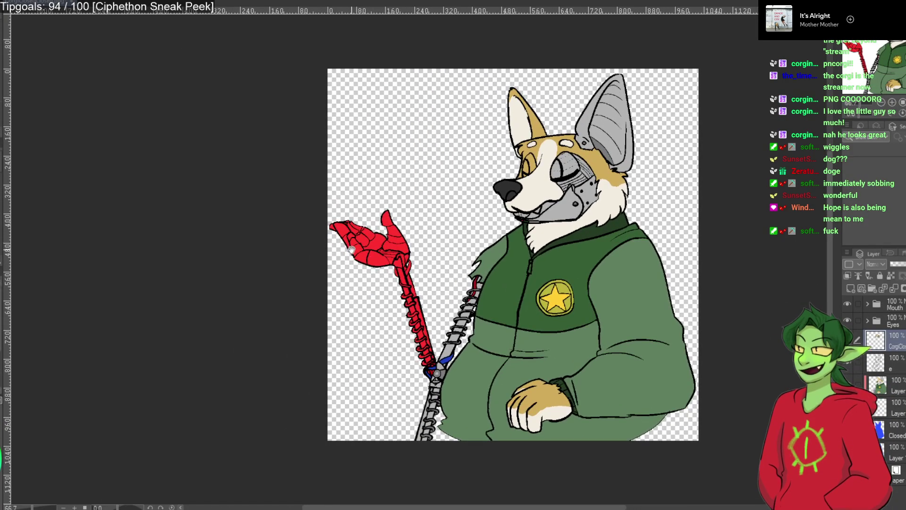
Compare the corgi with the Mouth and Eyes line folders hidden and shown, then expand both folders.
left_click(848, 321)
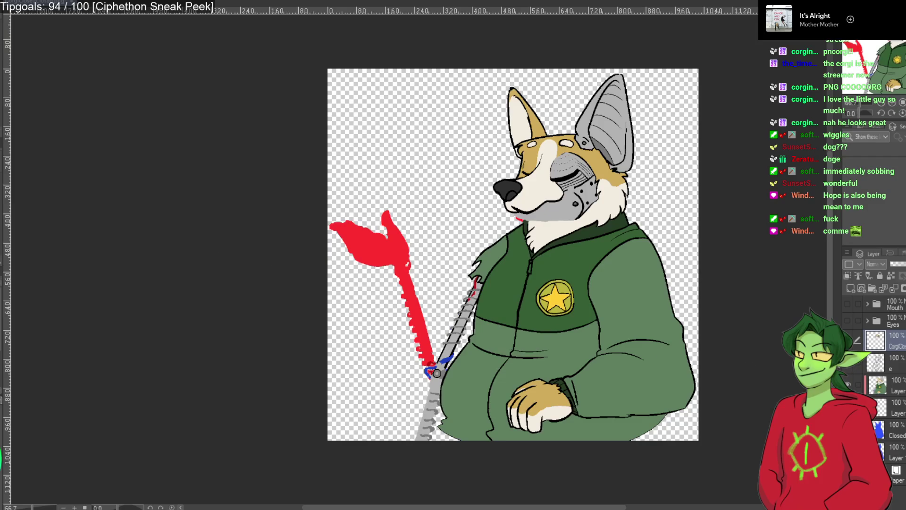
left_click(847, 302)
left_click(847, 322)
left_click(867, 321)
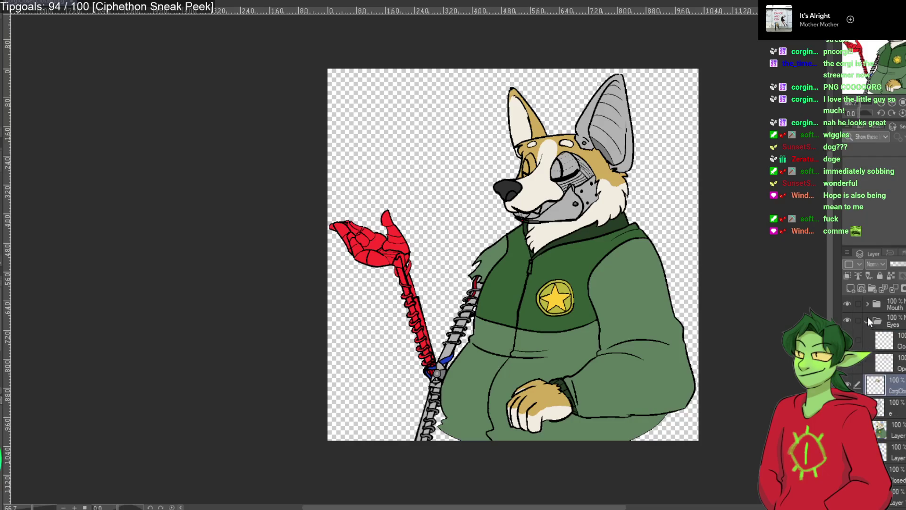
left_click(868, 303)
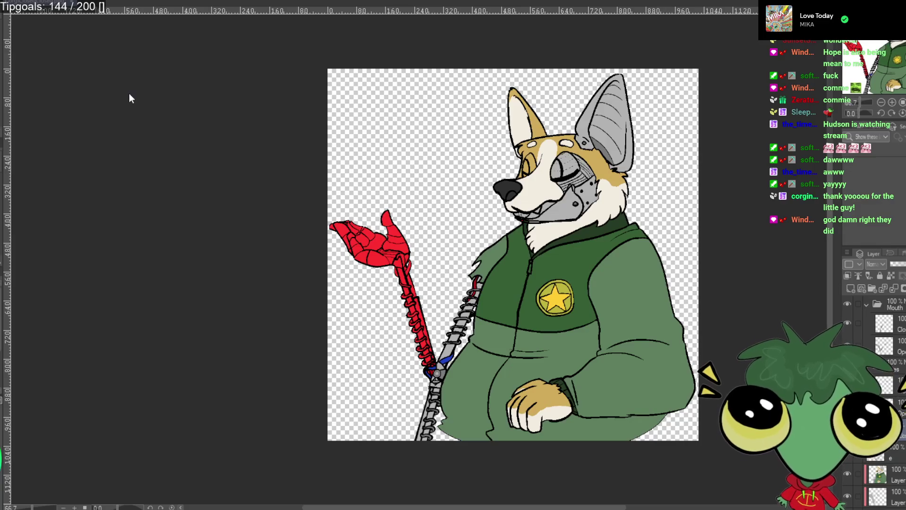
Switch between the corgi and the four-years SaltCipher sketch and examine the sketch's lettering and the green logo panel.
key("ctrl+Tab")
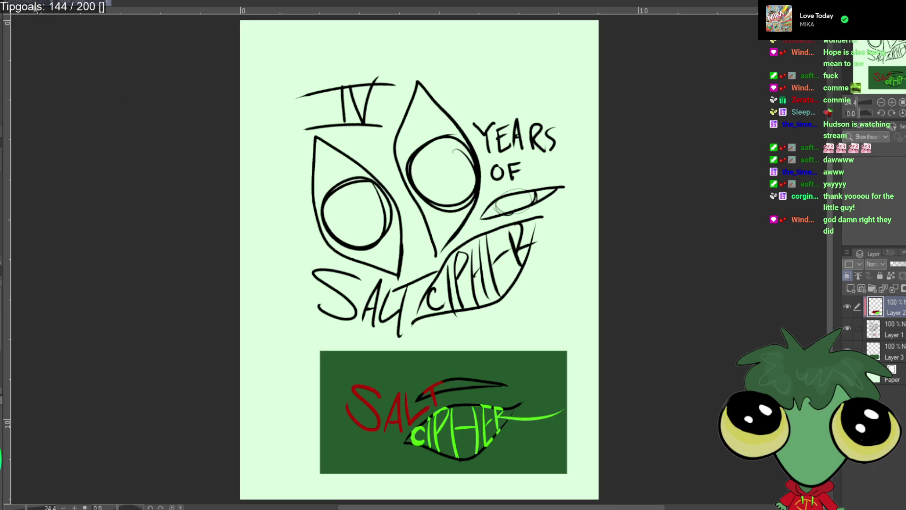
left_click(55, 4)
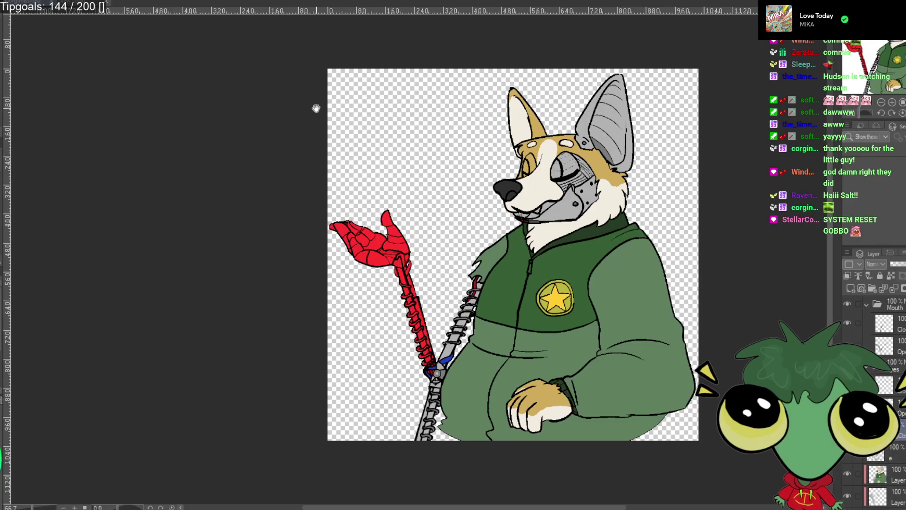
left_click(55, 3)
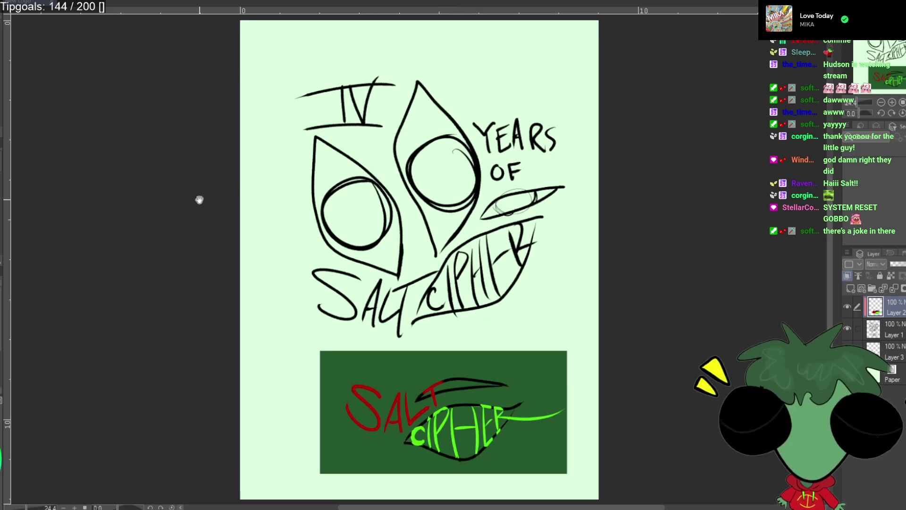
left_click_drag(324, 247, 361, 258)
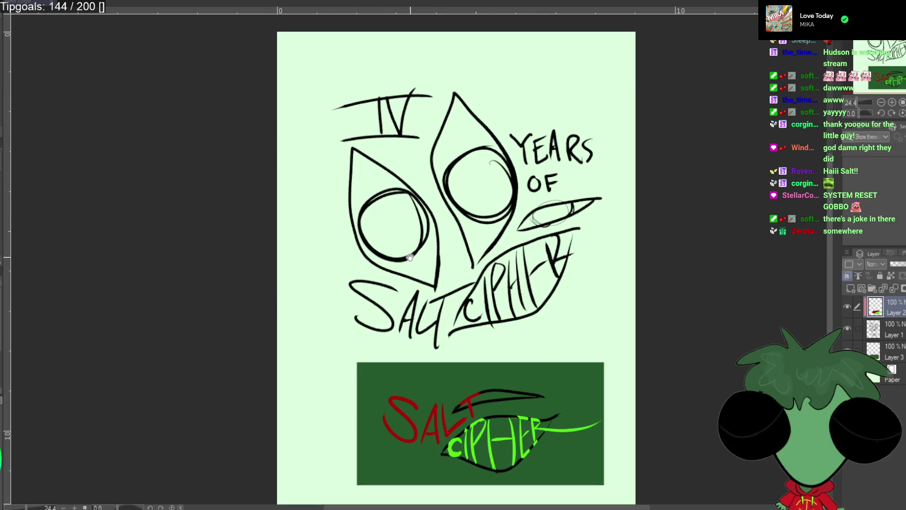
scroll(513, 447, "up", 1)
left_click_drag(512, 447, 582, 267)
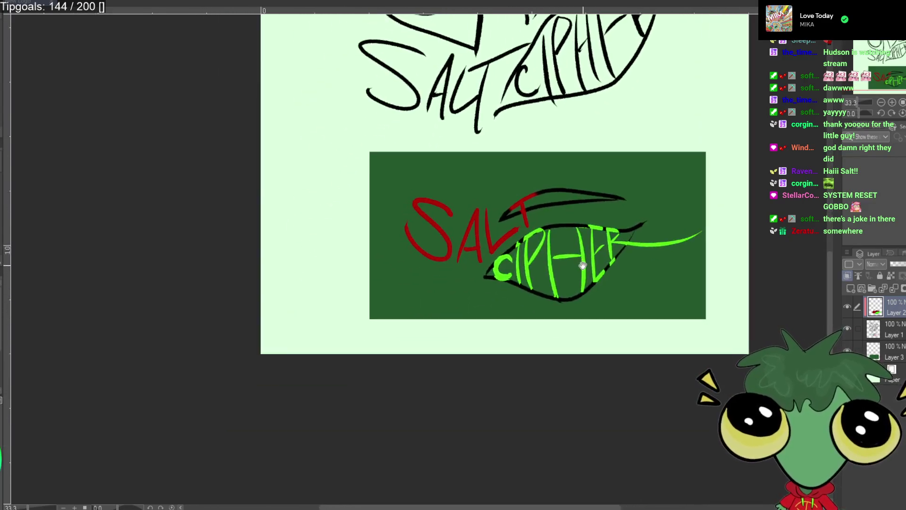
scroll(513, 184, "down", 2)
mouse_move(513, 184)
left_mouse_down()
mouse_move(473, 250)
mouse_move(491, 228)
left_mouse_up()
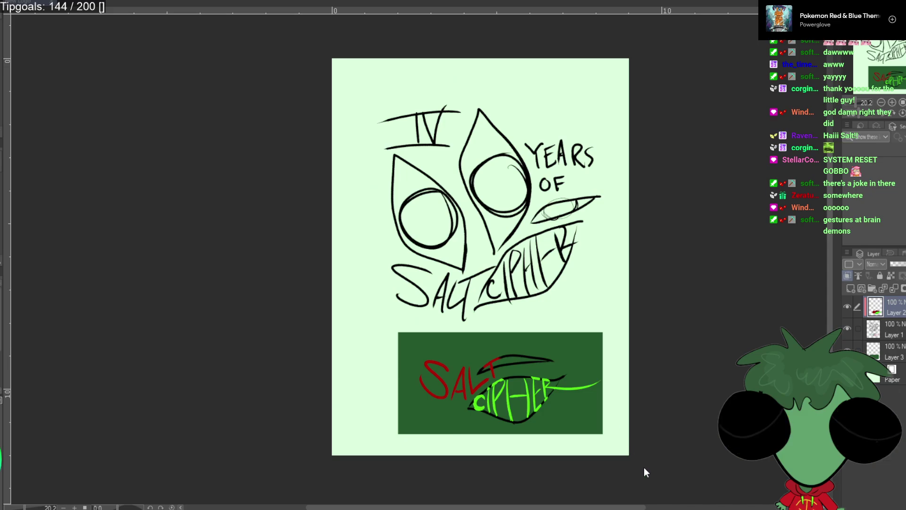
View the whole 4th anniversary Ciphethon poster, then close it and return to the SaltCipher sketch.
key("ctrl+Tab")
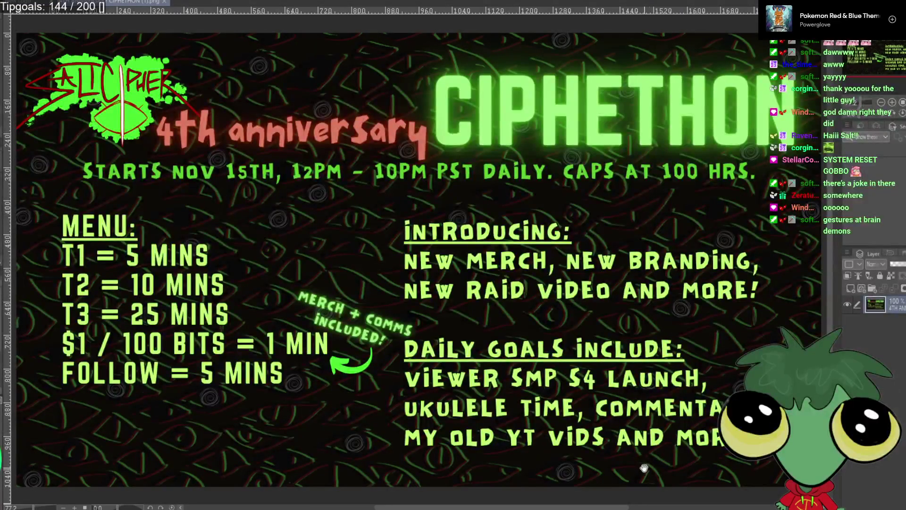
scroll(264, 259, "down", 1)
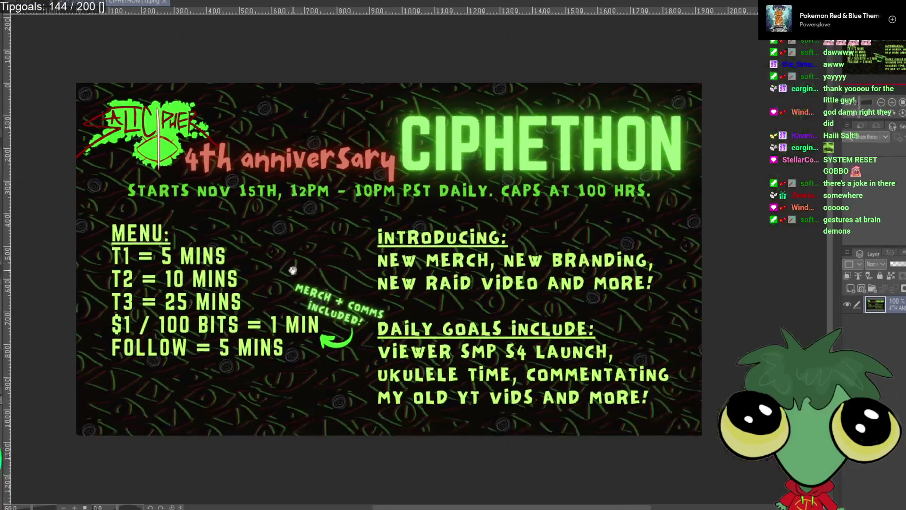
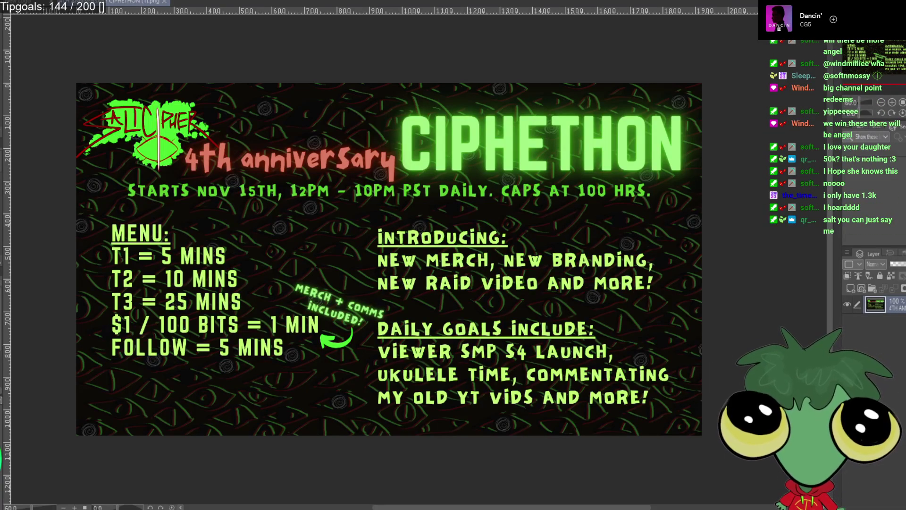
left_click(165, 2)
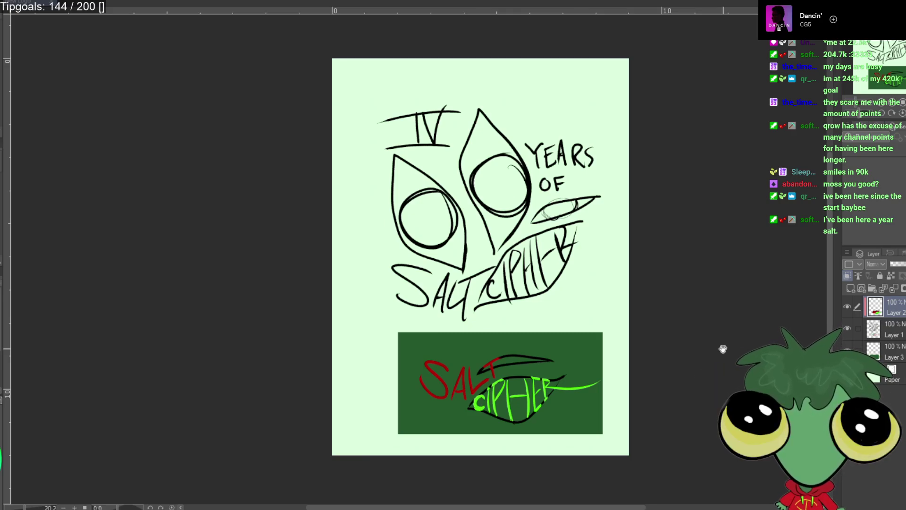
Merge the coloured logo lettering on Layer 2 down into Layer 1 and clear the dark green rectangle from Layer 3.
scroll(722, 349, "up", 2)
left_click_drag(690, 301, 697, 313)
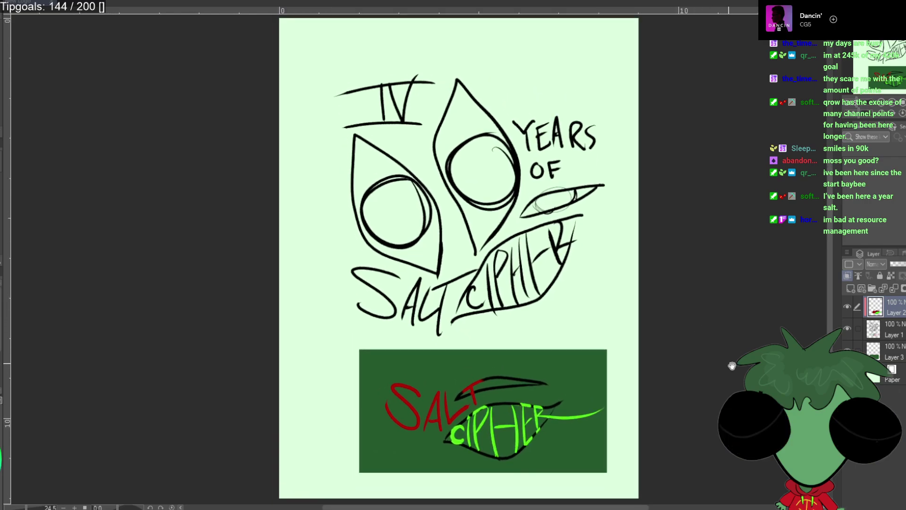
left_click(847, 329)
left_click(846, 328)
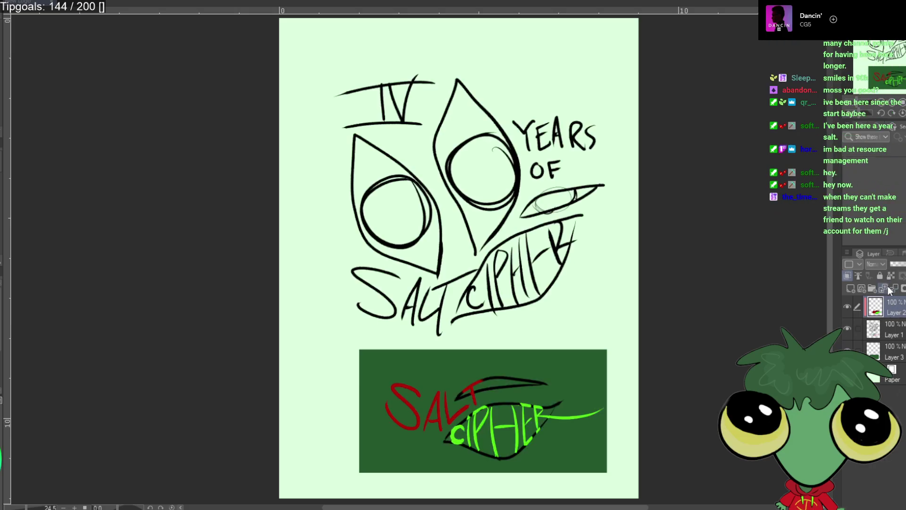
left_click(893, 293)
left_click(898, 335)
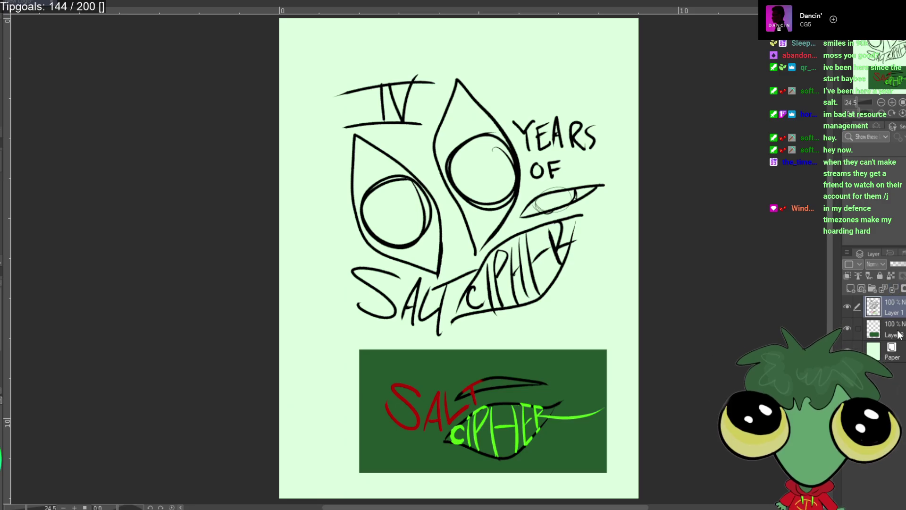
key("Delete")
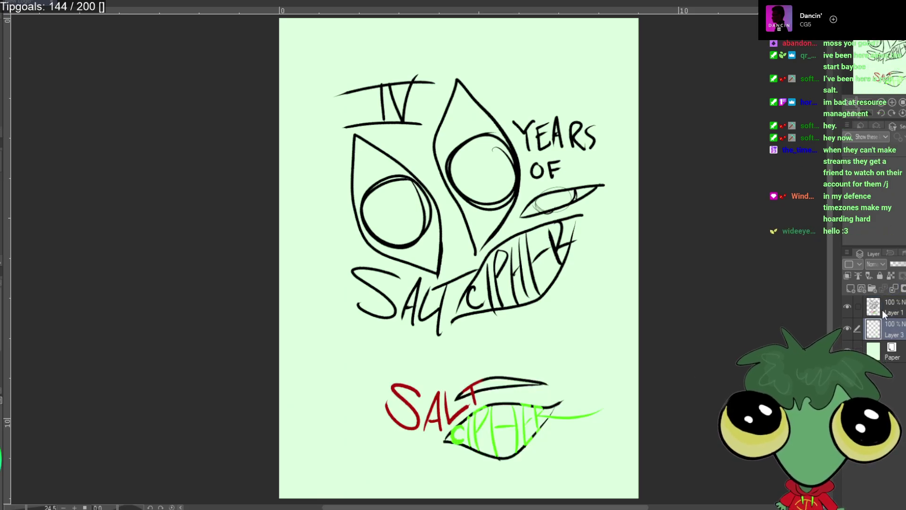
Move the coloured SALT CIPHER logo sketch from Layer 1 onto its own layer and hide Layer 1.
left_click(882, 310)
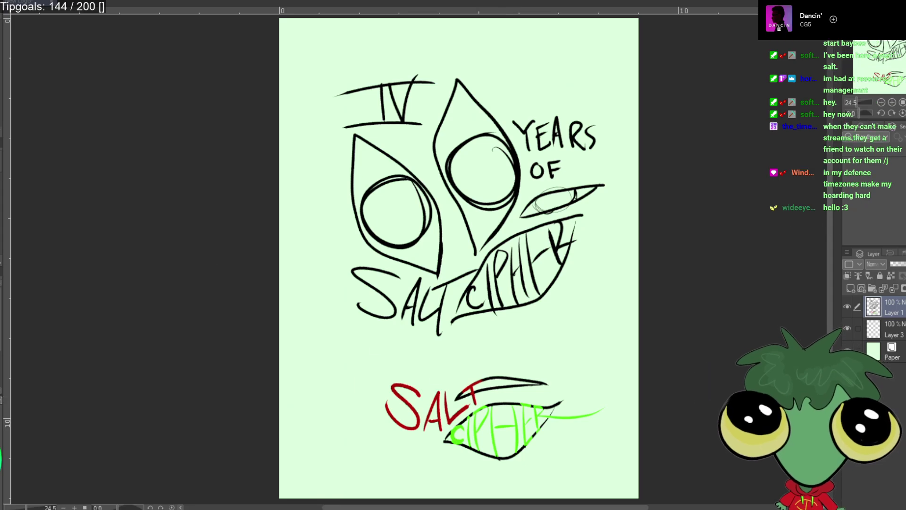
left_click_drag(263, 340, 672, 465)
key("ctrl+d")
left_click_drag(685, 338, 236, 492)
key("Delete")
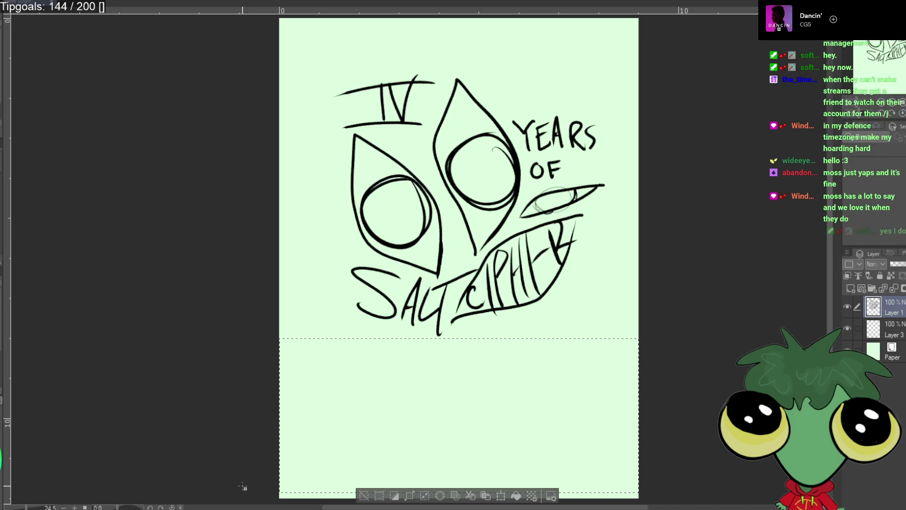
key("ctrl+v")
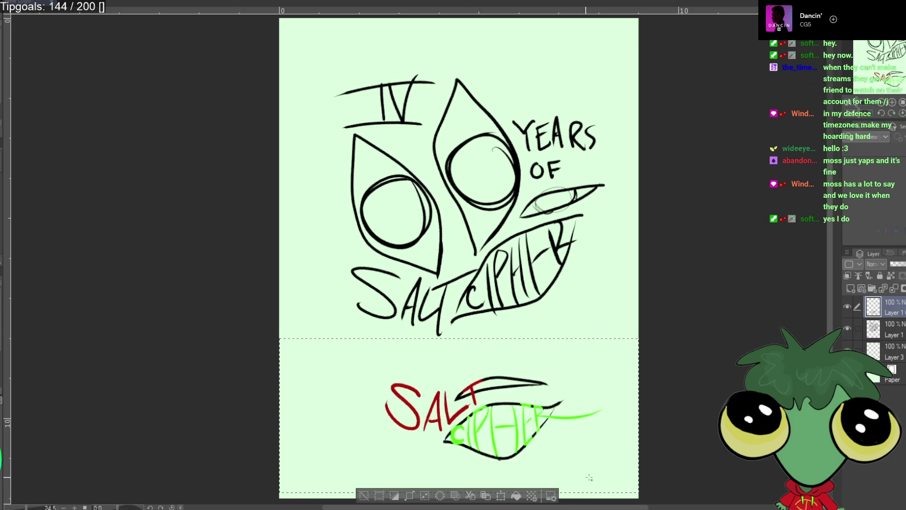
left_click(898, 330)
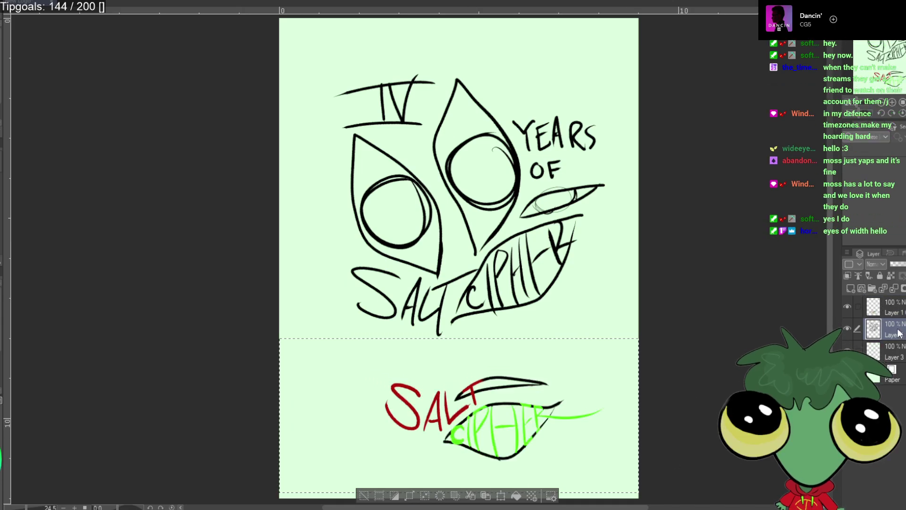
left_click(847, 329)
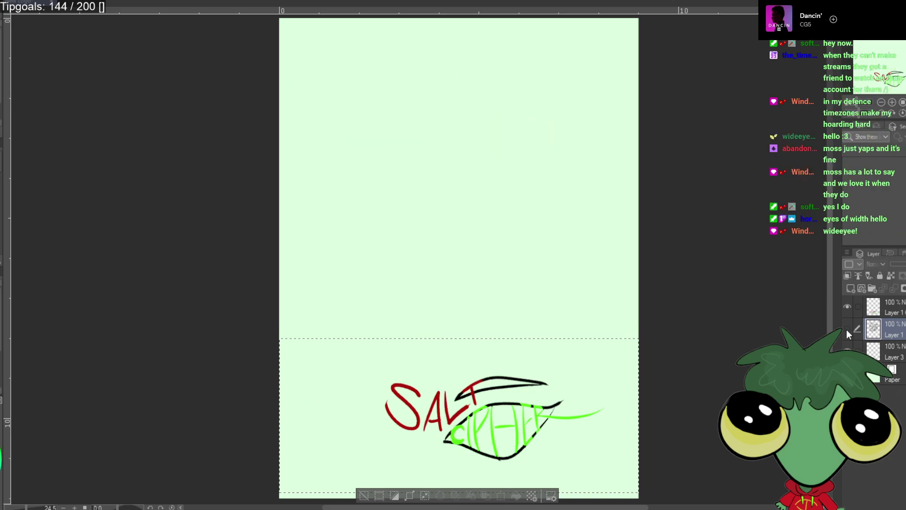
Enlarge the coloured SALT CIPHER logo sketch to nearly the page width and place it around the middle of the page.
left_click(881, 305)
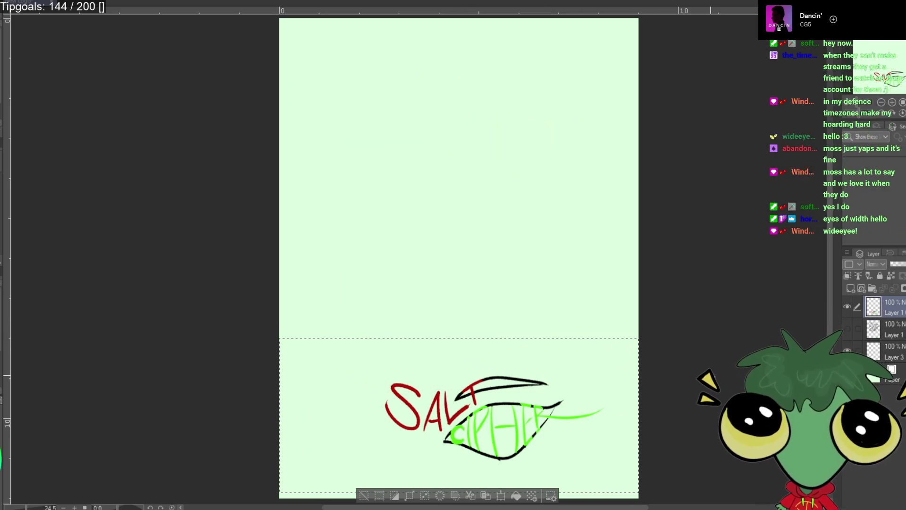
key("ctrl+d")
key("ctrl+t")
mouse_move(509, 408)
left_mouse_down()
mouse_move(516, 306)
mouse_move(486, 223)
mouse_move(490, 240)
left_mouse_up()
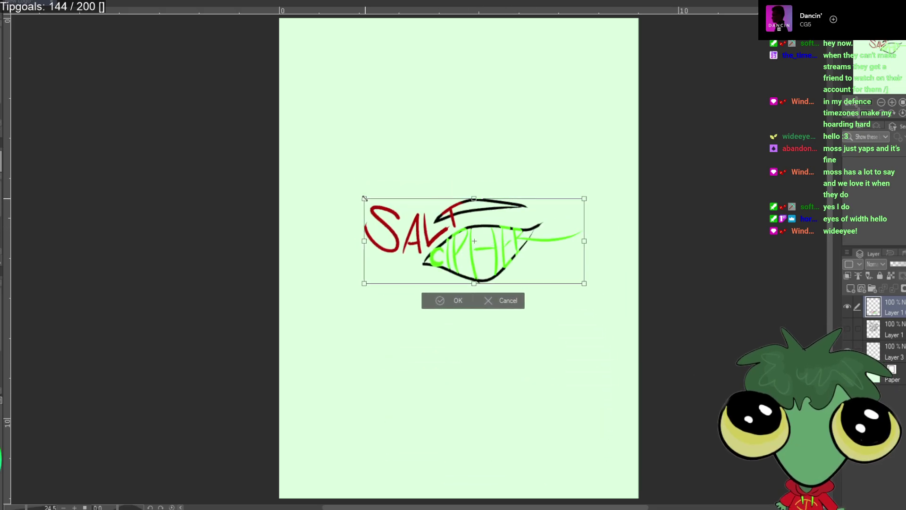
left_click_drag(364, 199, 154, 77)
left_click_drag(401, 190, 525, 231)
mouse_move(715, 156)
left_mouse_down()
mouse_move(684, 155)
mouse_move(675, 175)
mouse_move(599, 202)
left_mouse_up()
mouse_move(447, 245)
left_mouse_down()
mouse_move(490, 238)
mouse_move(472, 230)
left_mouse_up()
key("Return")
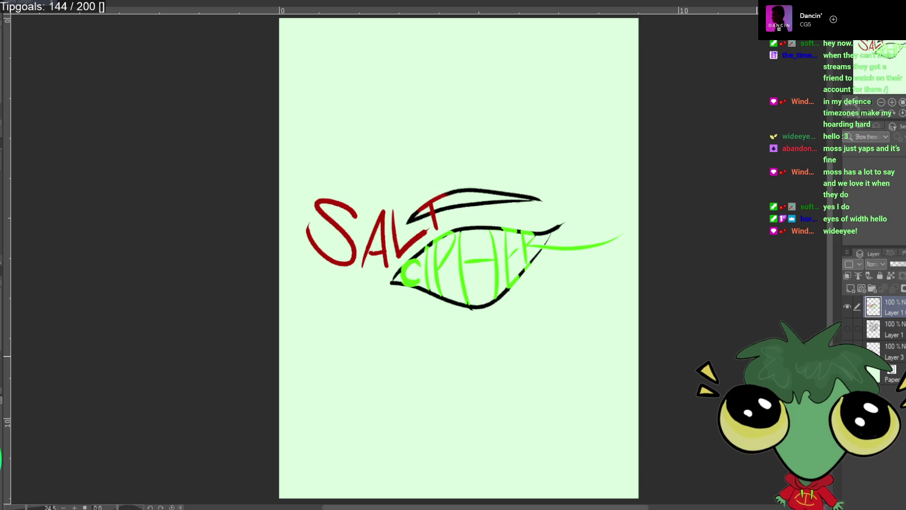
Fade the logo sketch layer to 21% opacity and add a new layer above it.
left_click_drag(898, 268, 896, 267)
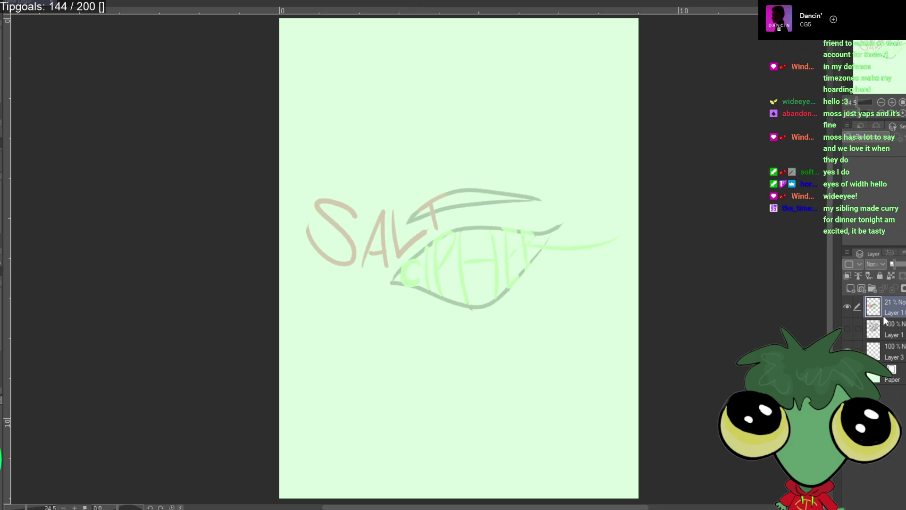
left_click(848, 287)
mouse_move(390, 285)
left_mouse_down()
mouse_move(481, 226)
mouse_move(603, 220)
left_mouse_up()
key("ctrl+z")
mouse_move(388, 285)
left_mouse_down()
mouse_move(425, 250)
mouse_move(598, 220)
left_mouse_up()
mouse_move(386, 285)
left_mouse_down()
mouse_move(513, 311)
mouse_move(578, 214)
left_mouse_up()
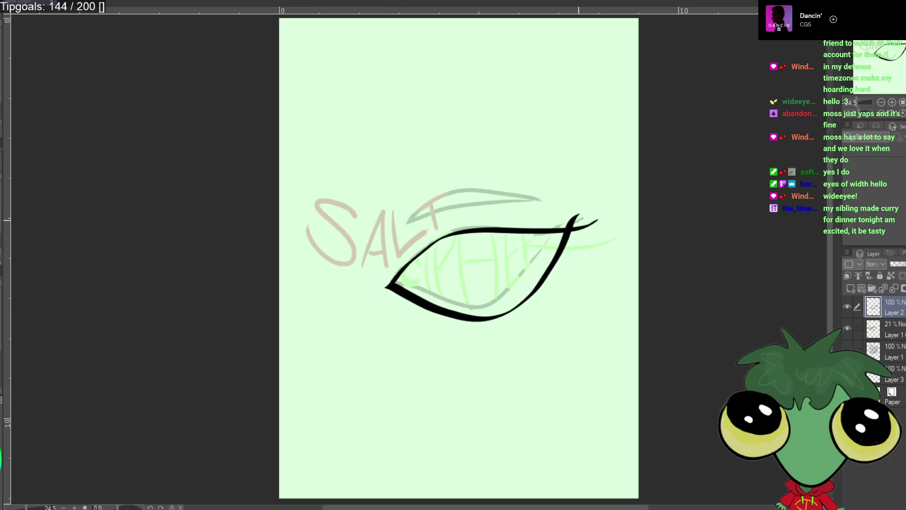
key("ctrl+z")
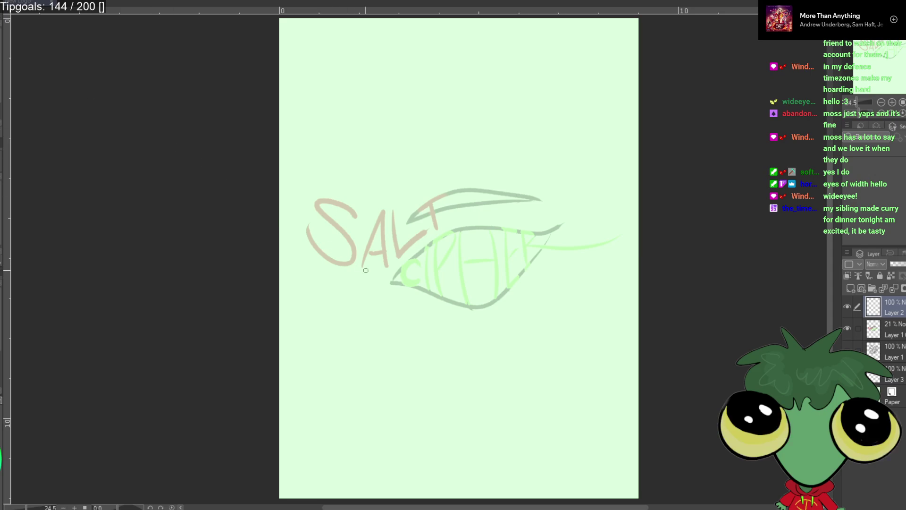
mouse_move(390, 283)
left_mouse_down()
mouse_move(481, 234)
mouse_move(596, 223)
left_mouse_up()
key("ctrl+z")
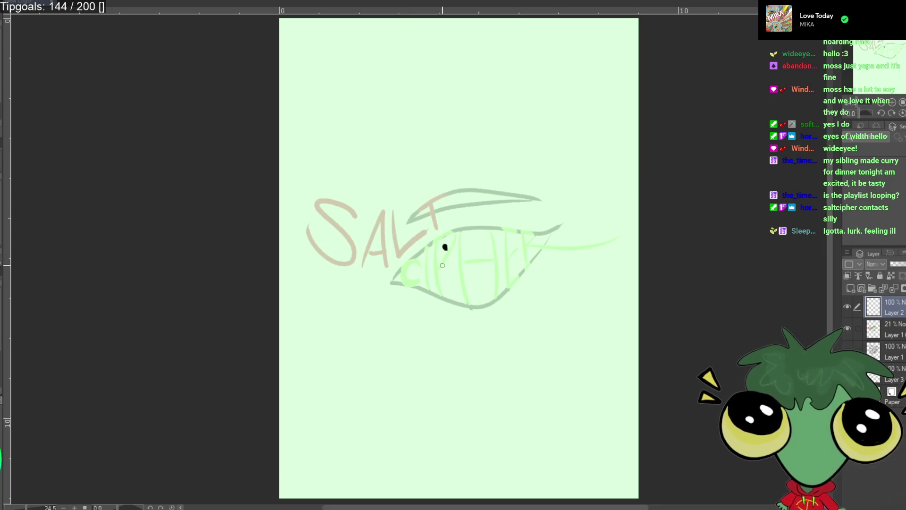
mouse_move(387, 283)
left_mouse_down()
mouse_move(438, 239)
mouse_move(566, 223)
left_mouse_up()
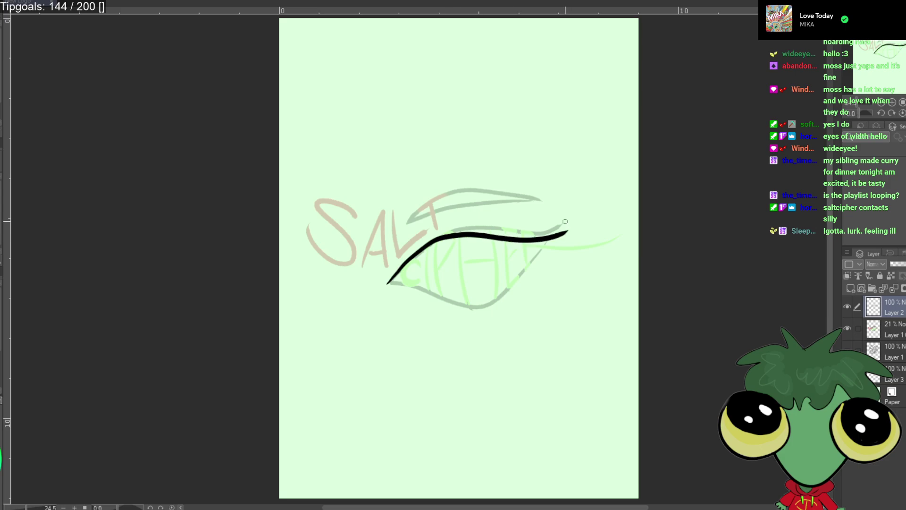
key("ctrl+z")
mouse_move(391, 284)
left_mouse_down()
mouse_move(422, 251)
mouse_move(556, 229)
left_mouse_up()
key("ctrl+z")
mouse_move(391, 283)
left_mouse_down()
mouse_move(464, 229)
mouse_move(575, 218)
mouse_move(522, 288)
mouse_move(428, 306)
mouse_move(380, 274)
left_mouse_up()
key("ctrl+z")
key("ctrl+z")
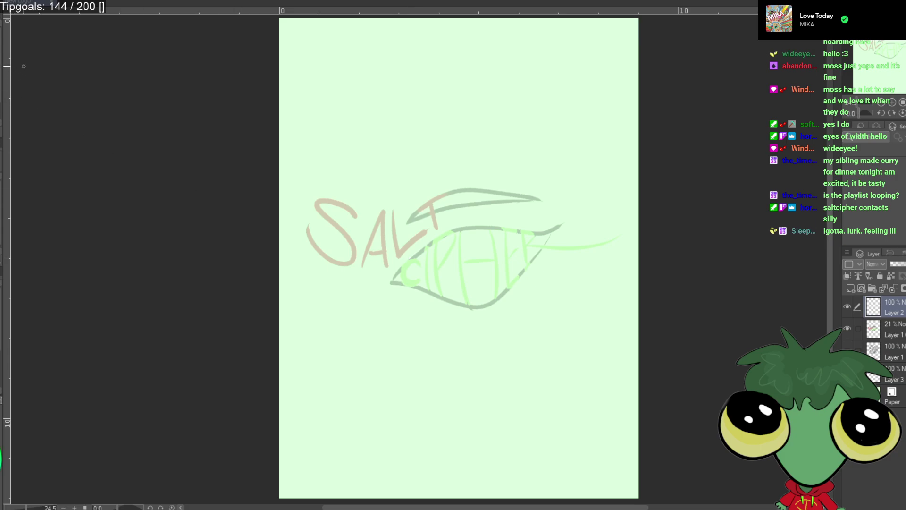
key("ctrl+minus")
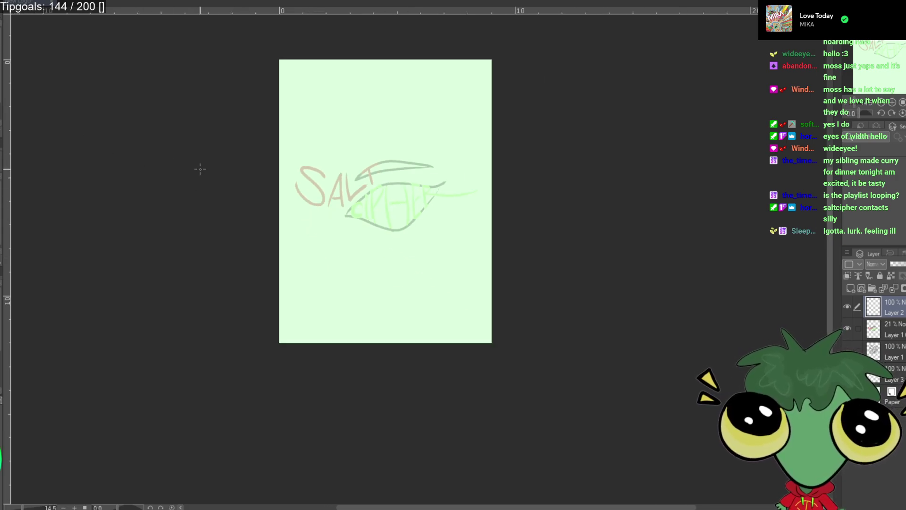
left_click_drag(217, 161, 304, 275)
mouse_move(424, 325)
left_mouse_down()
mouse_move(501, 287)
mouse_move(545, 285)
mouse_move(492, 337)
mouse_move(426, 324)
left_mouse_up()
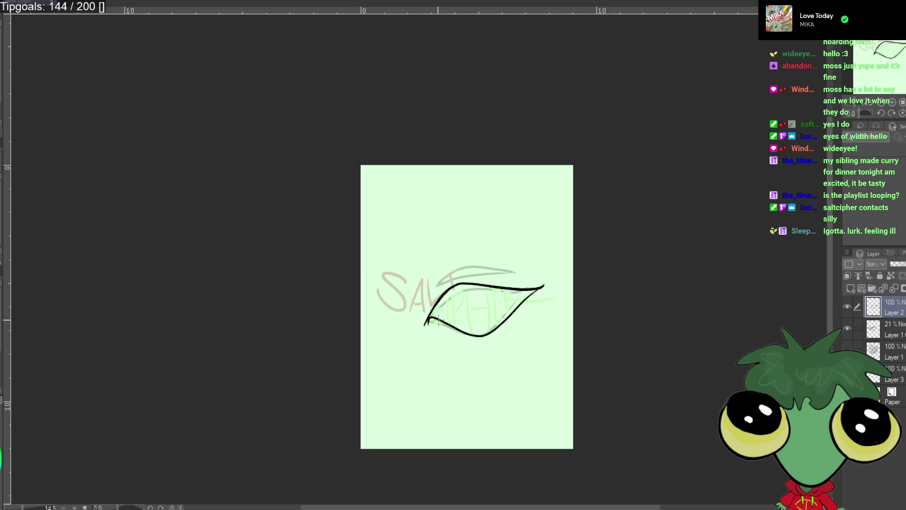
key("ctrl+z")
left_click_drag(532, 289, 421, 325)
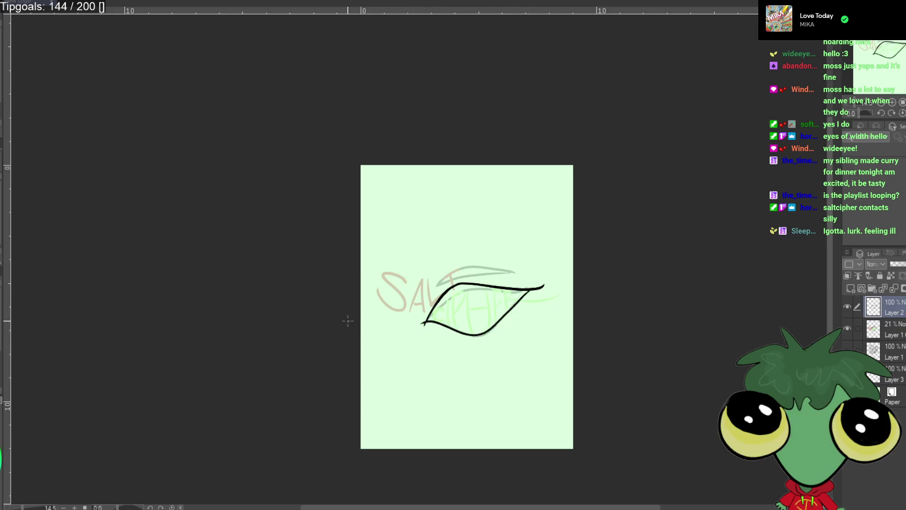
key("ctrl+z")
mouse_move(532, 289)
left_mouse_down()
mouse_move(422, 316)
mouse_move(434, 327)
mouse_move(532, 289)
left_mouse_up()
key("ctrl+z")
key("ctrl+z")
key("ctrl+z")
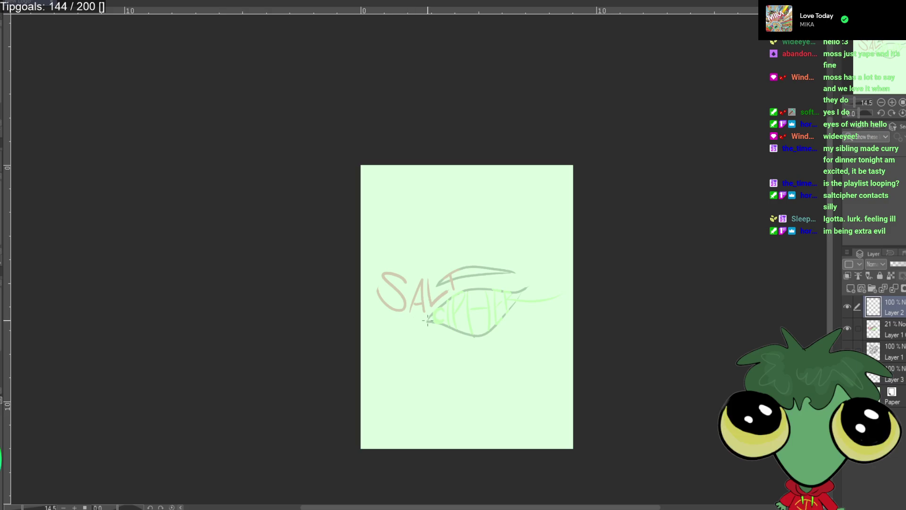
Ink the almond-shaped outline around CIPHER in thin black on Layer 2, following the faded sketch.
mouse_move(424, 323)
left_mouse_down()
mouse_move(528, 293)
mouse_move(444, 330)
mouse_move(415, 326)
left_mouse_up()
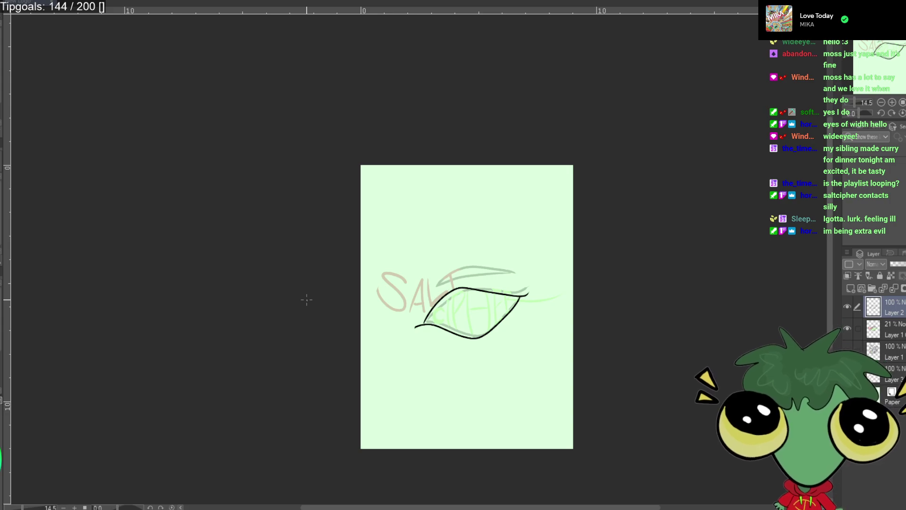
scroll(306, 300, "up", 3)
left_click_drag(298, 306, 247, 278)
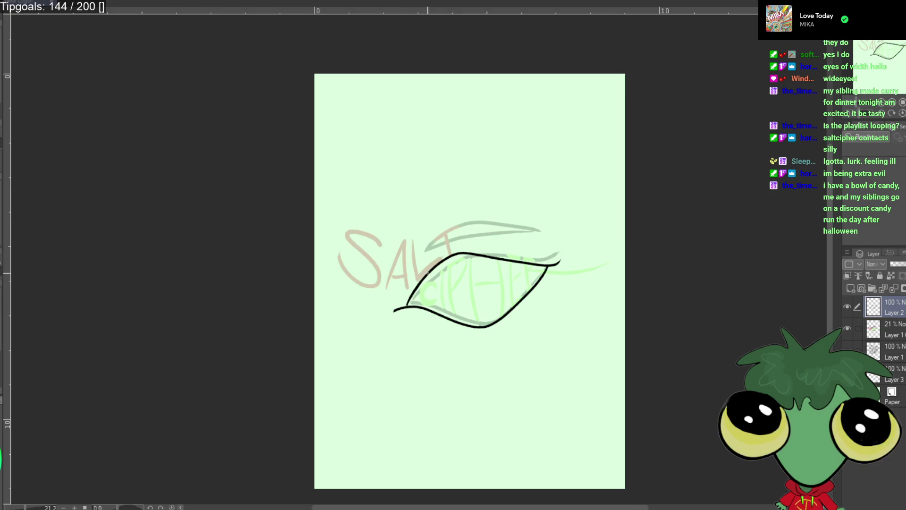
mouse_move(402, 321)
left_mouse_down()
mouse_move(400, 311)
mouse_move(399, 333)
left_mouse_up()
key("ctrl+z")
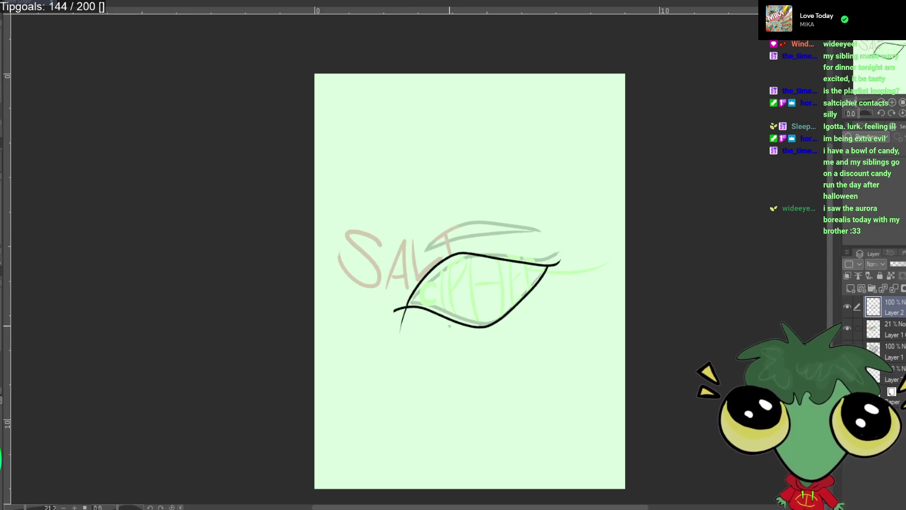
Erase the overshooting line ends at both corners of the black almond-shaped outline.
key("e")
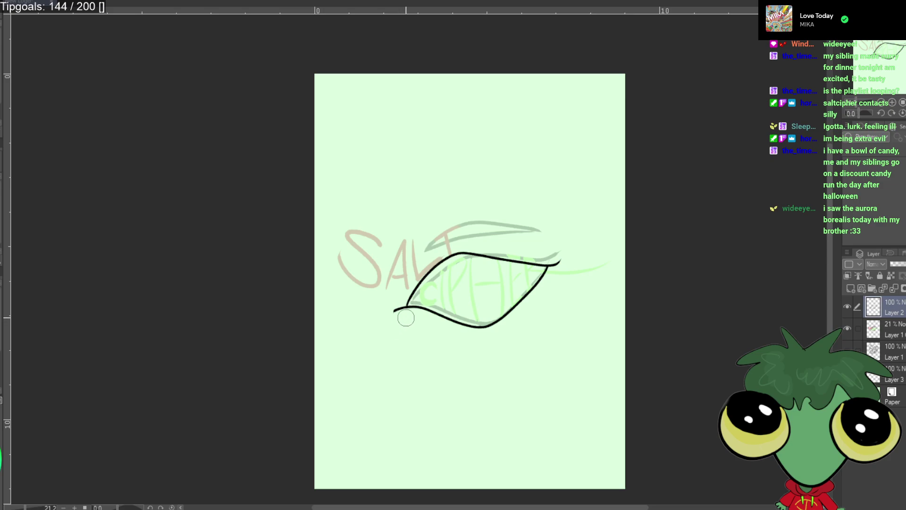
left_click_drag(404, 324, 393, 308)
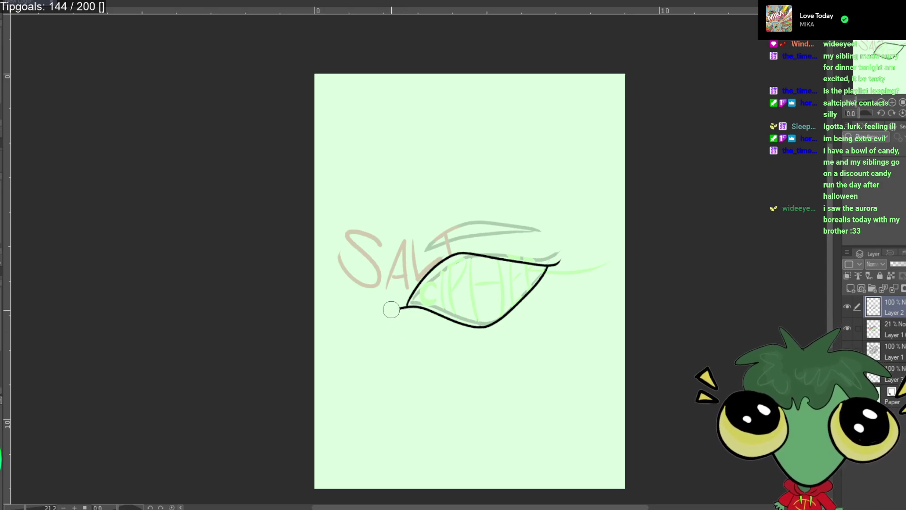
key("ctrl+z")
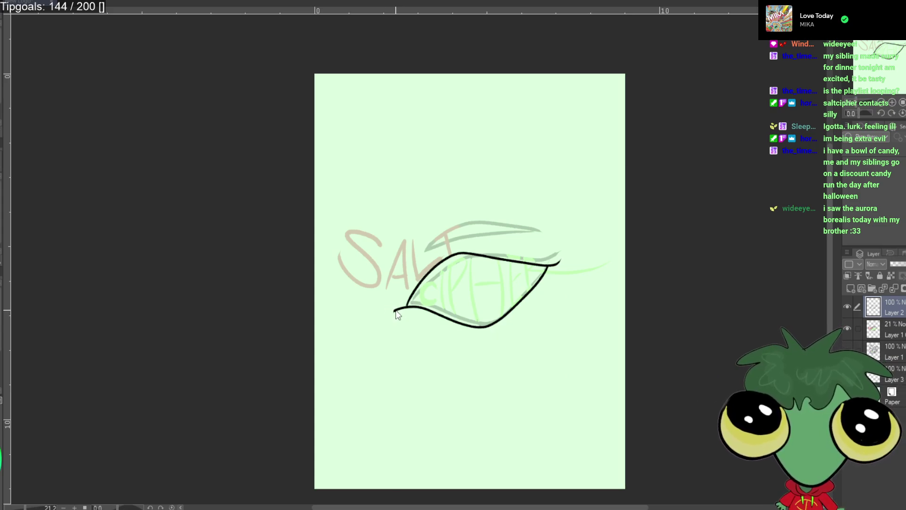
left_click_drag(395, 310, 398, 306)
left_click_drag(571, 252, 562, 265)
key("bracketleft")
mouse_move(390, 248)
left_mouse_down()
mouse_move(366, 224)
mouse_move(333, 266)
mouse_move(365, 248)
mouse_move(330, 258)
left_mouse_up()
key("ctrl+z")
key("ctrl+z")
mouse_move(382, 243)
left_mouse_down()
mouse_move(350, 232)
mouse_move(327, 254)
left_mouse_up()
key("ctrl+z")
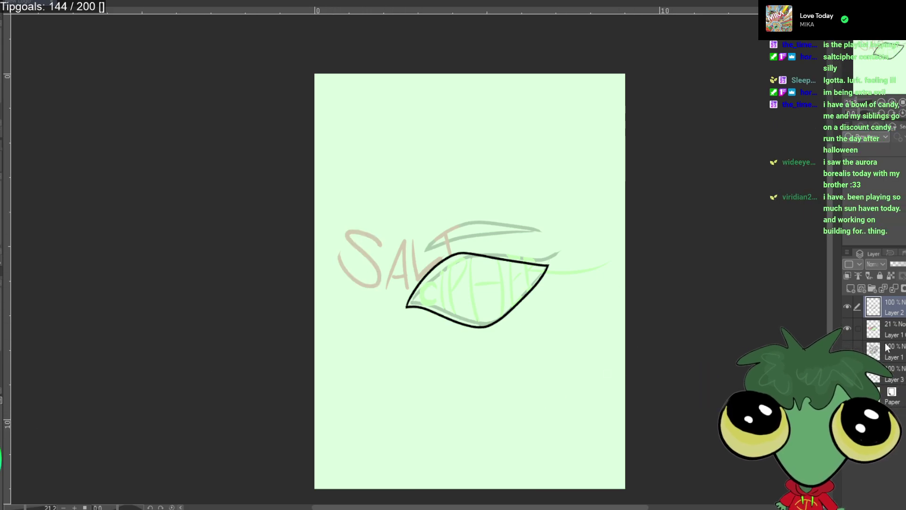
Pick the dark red hoodie colour from the palette document and return to Layer 2 of the logo sketch.
left_click(873, 329)
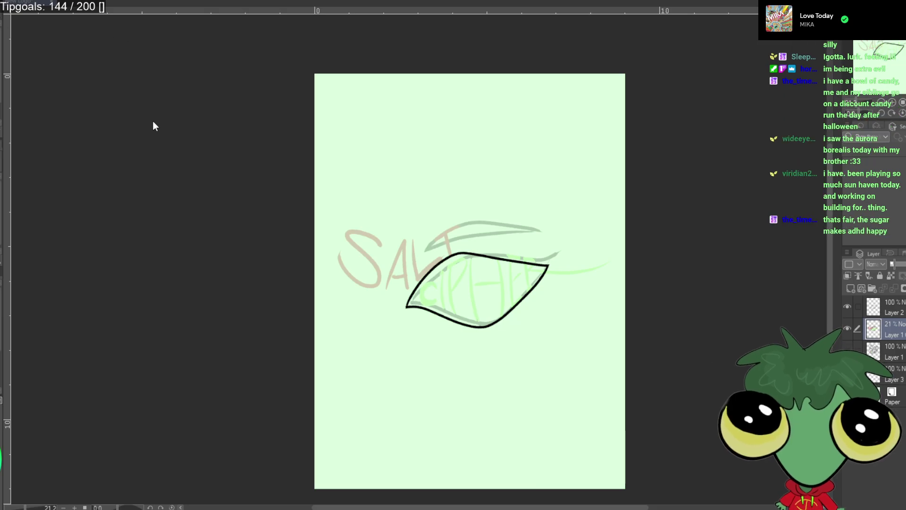
key("ctrl+Tab")
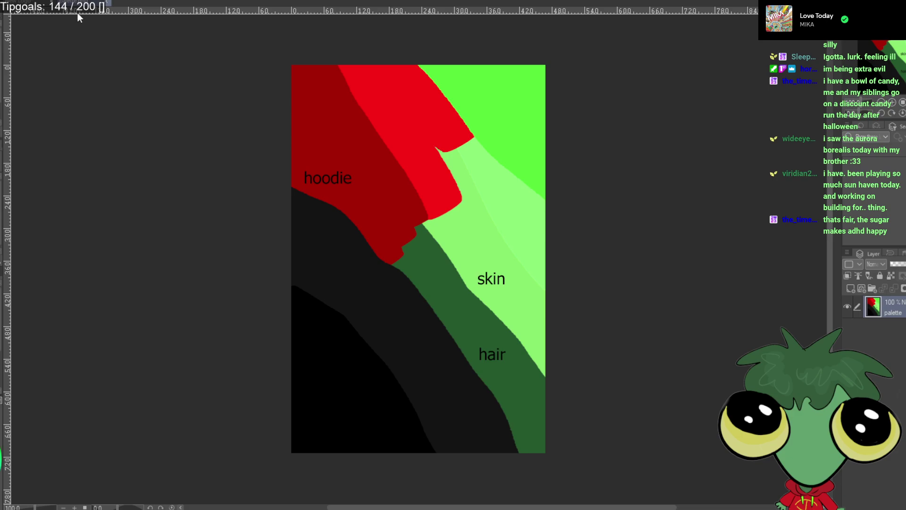
key("ctrl+Tab")
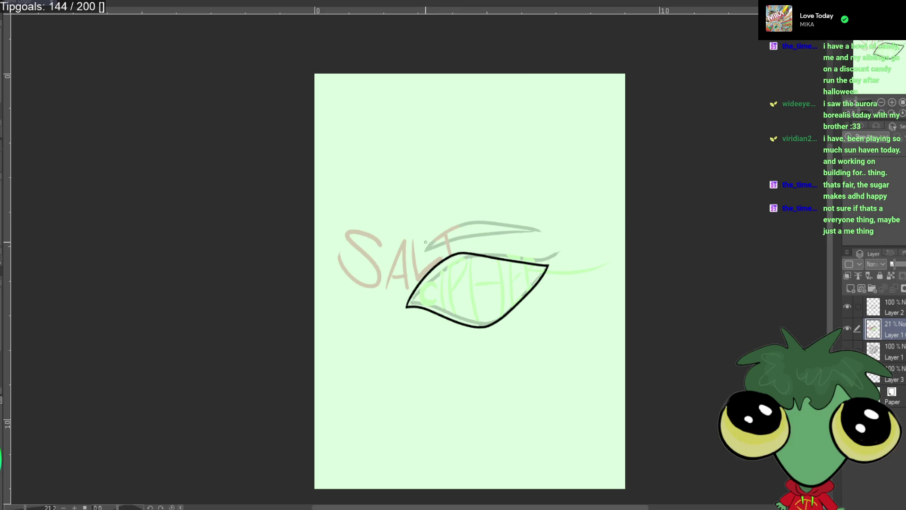
left_click_drag(377, 302, 345, 329)
key("ctrl+z")
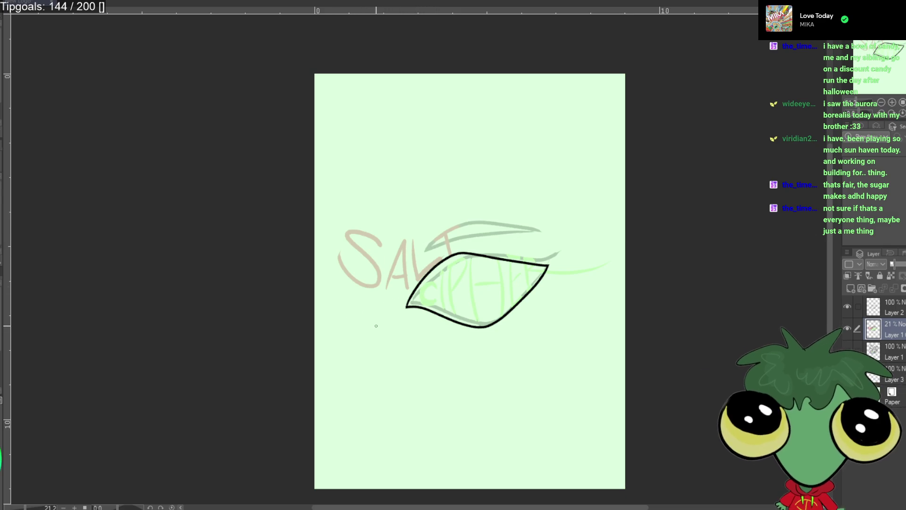
left_click(894, 314)
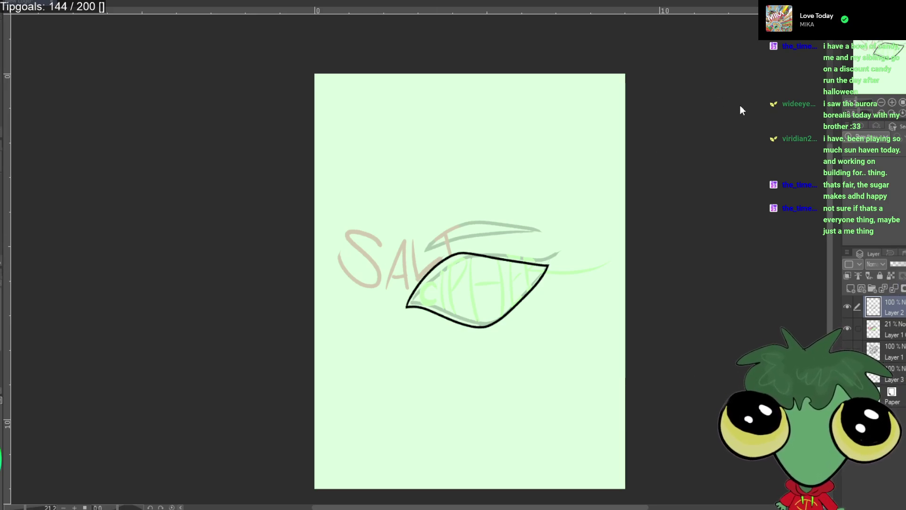
key("ctrl+Tab")
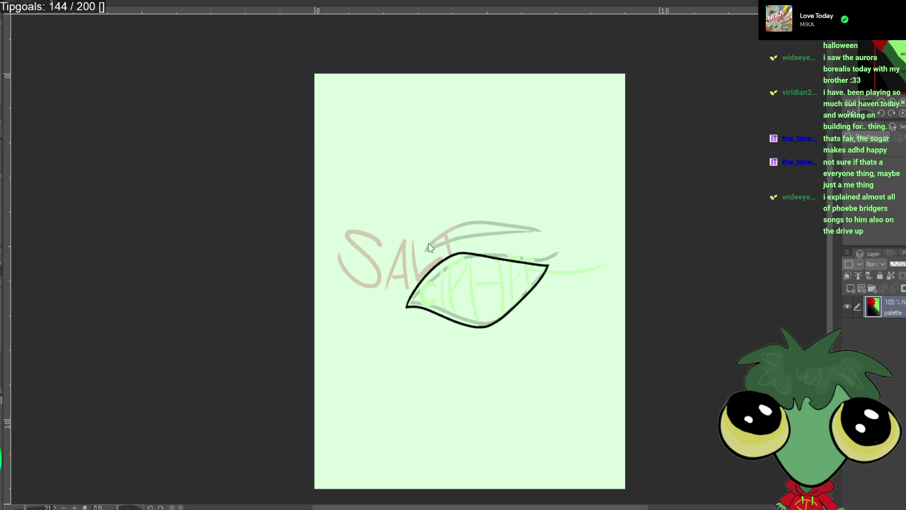
key("ctrl+Tab")
mouse_move(380, 246)
left_mouse_down()
mouse_move(362, 230)
mouse_move(351, 280)
mouse_move(377, 238)
mouse_move(385, 269)
mouse_move(358, 254)
mouse_move(338, 256)
left_mouse_up()
key("ctrl+z")
key("ctrl+z")
mouse_move(390, 287)
left_mouse_down()
mouse_move(393, 258)
mouse_move(409, 288)
left_mouse_up()
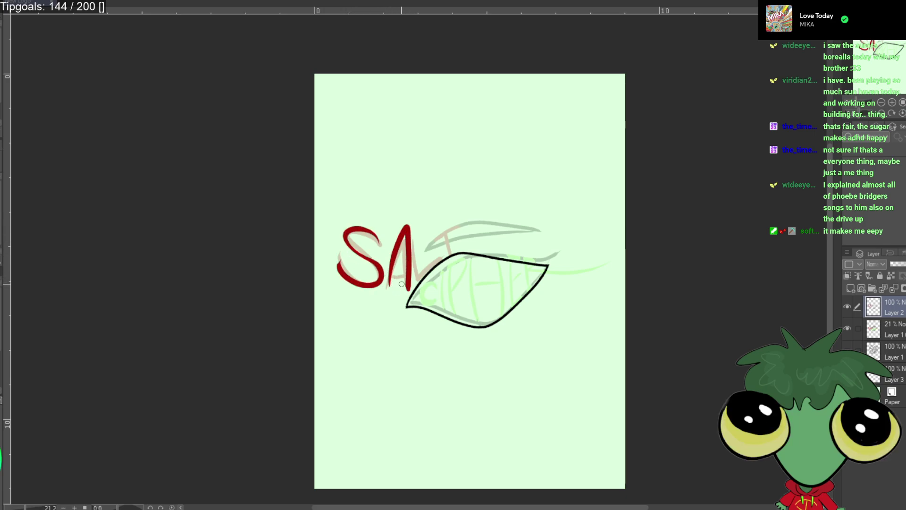
key("ctrl+z")
mouse_move(386, 286)
left_mouse_down()
mouse_move(394, 261)
mouse_move(403, 274)
mouse_move(389, 273)
mouse_move(403, 253)
mouse_move(388, 275)
left_mouse_up()
key("ctrl+z")
key("ctrl+z")
key("ctrl+z")
key("ctrl+z")
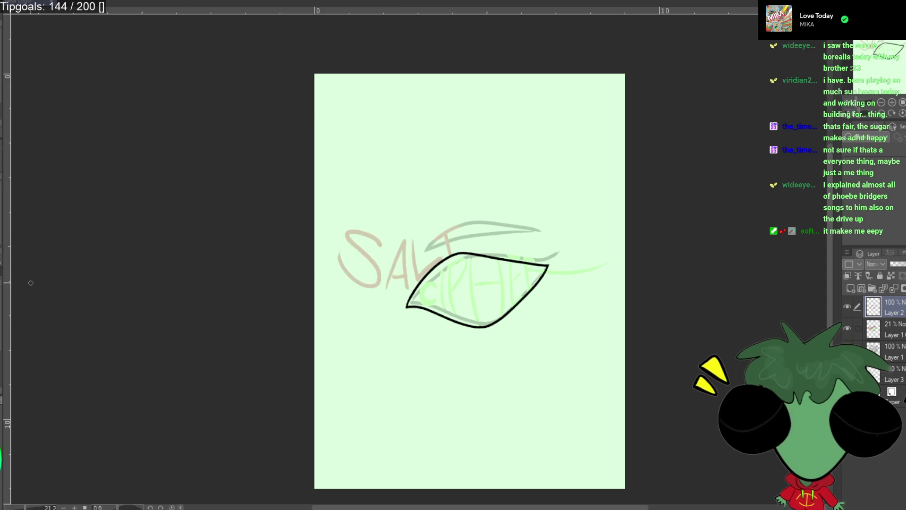
mouse_move(379, 240)
left_mouse_down()
mouse_move(350, 235)
mouse_move(348, 264)
left_mouse_up()
left_click_drag(388, 287, 409, 286)
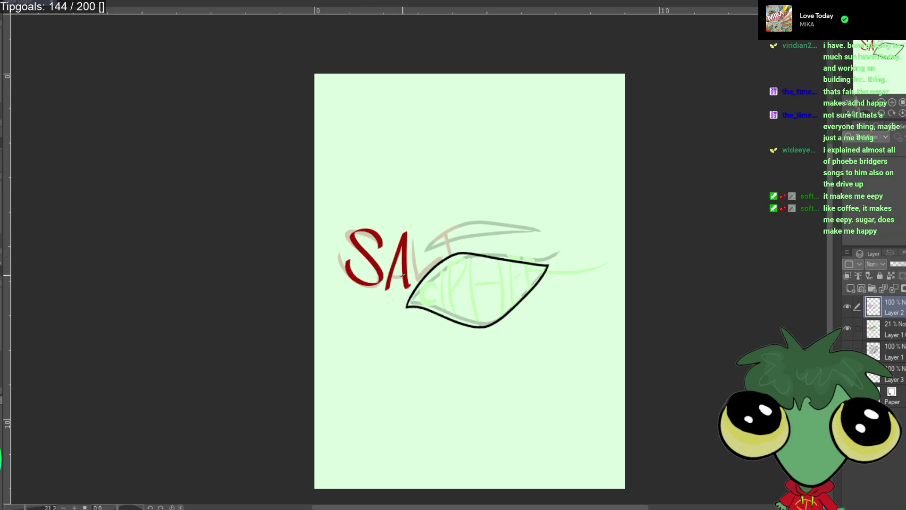
left_click_drag(412, 238, 433, 260)
key("ctrl+z")
mouse_move(412, 231)
left_mouse_down()
mouse_move(417, 272)
mouse_move(443, 252)
left_mouse_up()
key("ctrl+z")
key("ctrl+z")
key("ctrl+z")
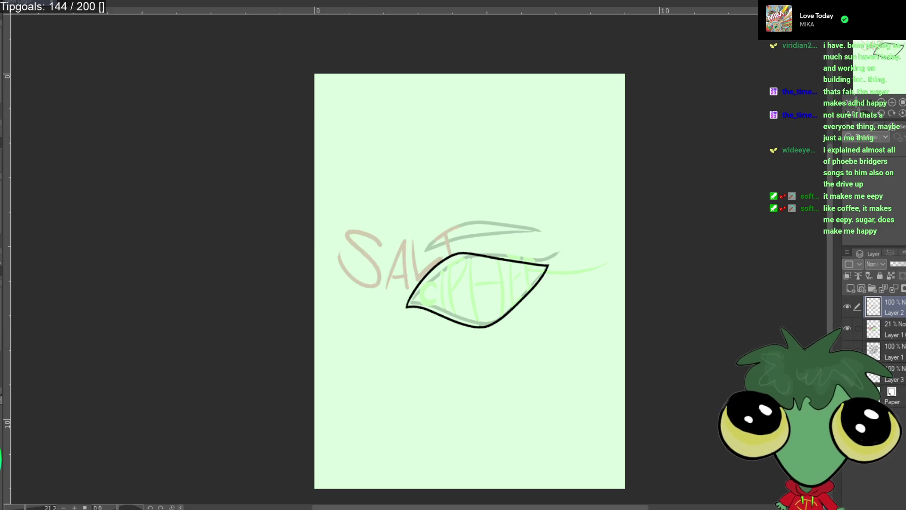
Ink the letters S and A in thick dark red strokes over the faded SALT sketch on Layer 2.
mouse_move(380, 243)
left_mouse_down()
mouse_move(380, 283)
mouse_move(340, 256)
left_mouse_up()
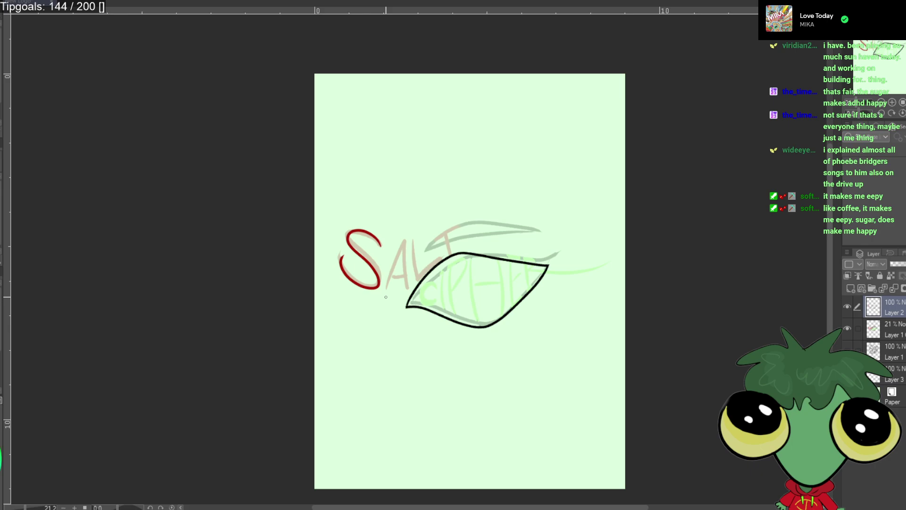
key("ctrl+z")
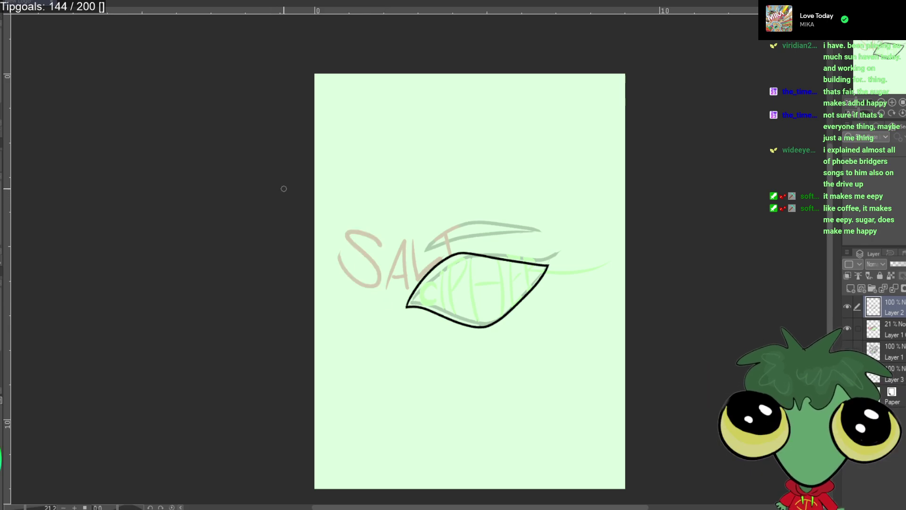
mouse_move(380, 244)
left_mouse_down()
mouse_move(348, 252)
mouse_move(337, 282)
left_mouse_up()
key("ctrl+z")
mouse_move(379, 245)
left_mouse_down()
mouse_move(361, 258)
mouse_move(337, 258)
mouse_move(339, 267)
mouse_move(335, 257)
left_mouse_up()
key("ctrl+z")
key("ctrl+z")
mouse_move(392, 287)
left_mouse_down()
mouse_move(399, 237)
mouse_move(412, 285)
left_mouse_up()
Ink the letter L with its foot meeting the eye outline and add the slanted stem of the T in dark red.
mouse_move(410, 235)
left_mouse_down()
mouse_move(431, 262)
mouse_move(447, 247)
mouse_move(416, 276)
mouse_move(446, 249)
mouse_move(435, 256)
left_mouse_up()
key("ctrl+z")
key("ctrl+z")
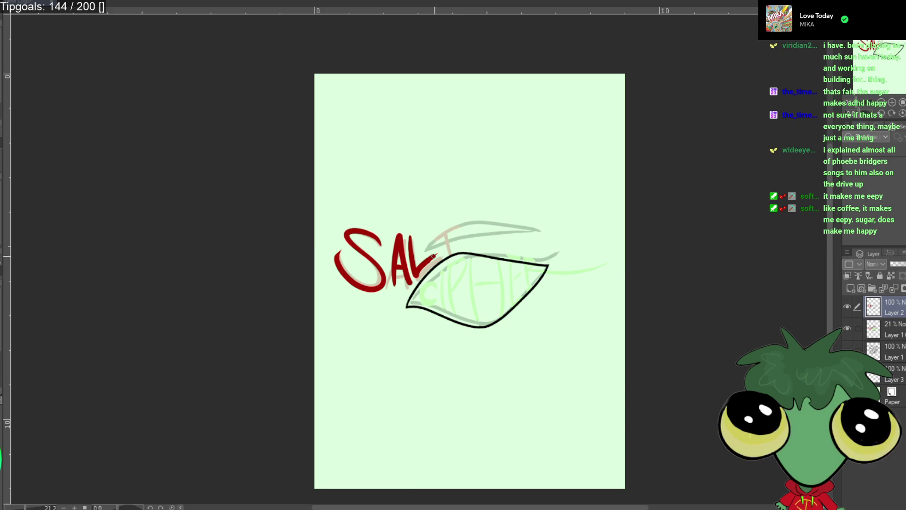
key("ctrl+z")
mouse_move(410, 234)
left_mouse_down()
mouse_move(417, 270)
mouse_move(434, 257)
mouse_move(410, 237)
mouse_move(415, 270)
mouse_move(431, 254)
left_mouse_up()
key("ctrl+z")
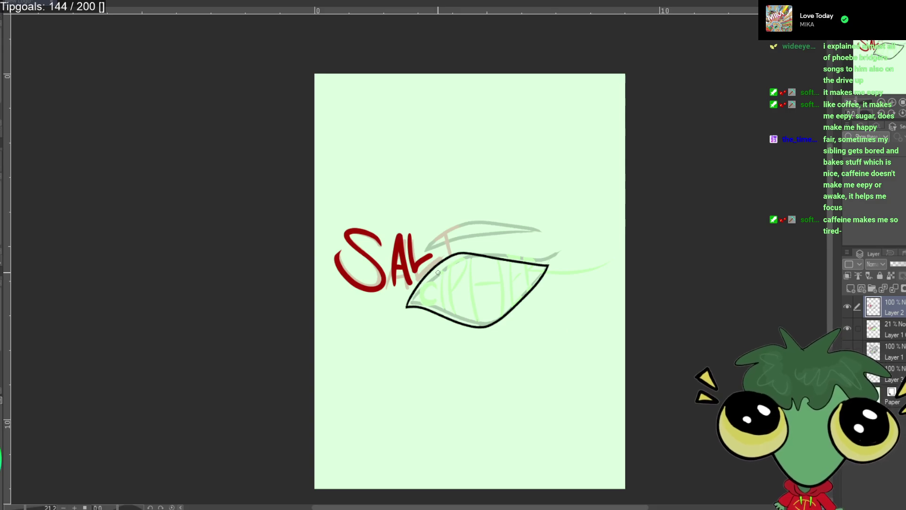
key("ctrl+z")
mouse_move(410, 236)
left_mouse_down()
mouse_move(437, 245)
mouse_move(415, 262)
mouse_move(437, 246)
mouse_move(419, 271)
mouse_move(439, 251)
left_mouse_up()
key("ctrl+z")
key("ctrl+z")
key("ctrl+z")
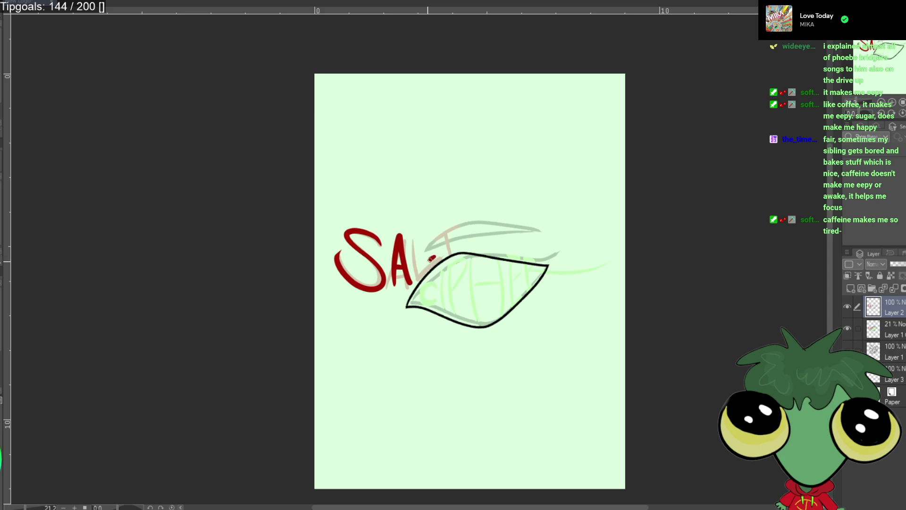
key("ctrl+y")
key("ctrl+z")
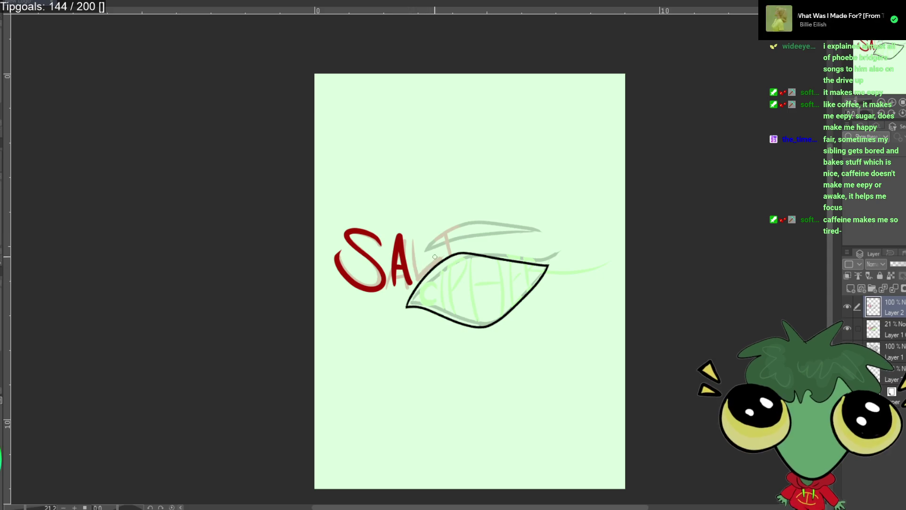
key("ctrl+y")
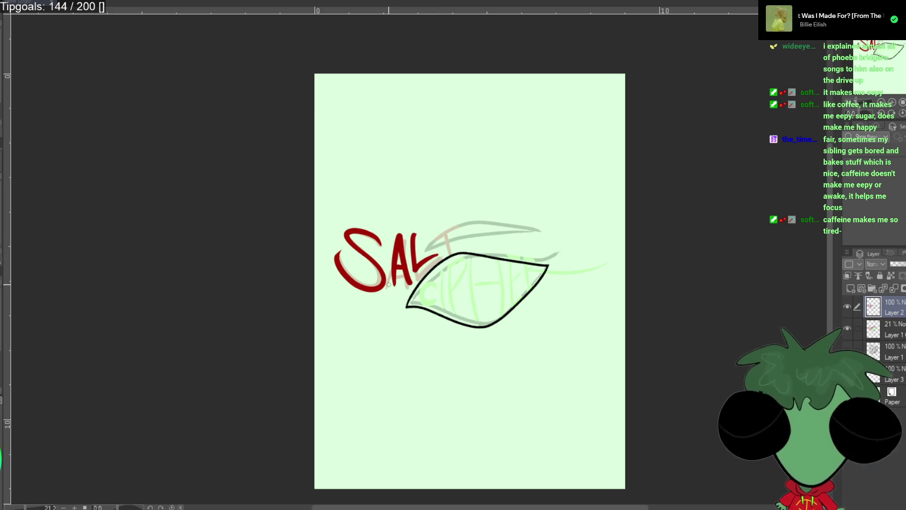
mouse_move(444, 254)
left_mouse_down()
mouse_move(442, 224)
mouse_move(509, 216)
left_mouse_up()
key("ctrl+z")
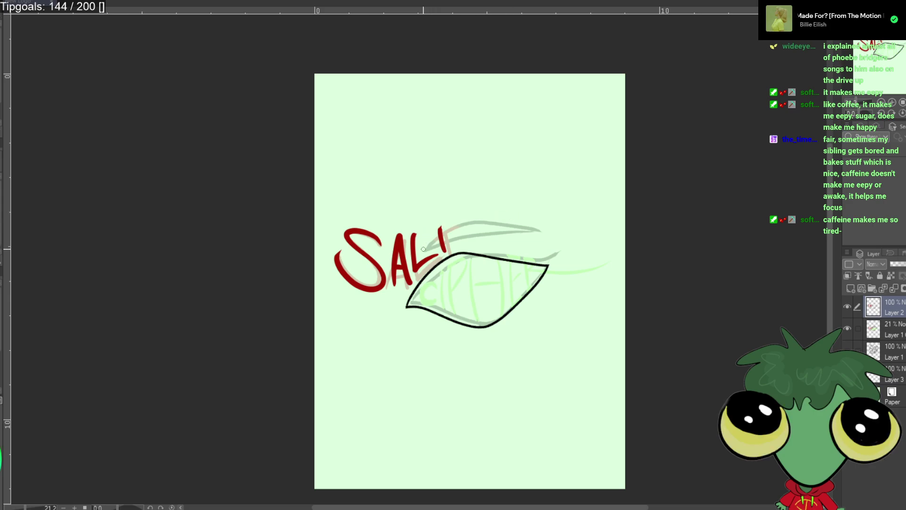
Try several dark red crossbars for the T, starting above the L and following the faded eyelid crease.
mouse_move(423, 247)
left_mouse_down()
mouse_move(487, 218)
mouse_move(526, 214)
left_mouse_up()
key("ctrl+z")
left_click_drag(427, 246, 541, 222)
key("ctrl+z")
mouse_move(426, 239)
left_mouse_down()
mouse_move(471, 225)
mouse_move(456, 225)
left_mouse_up()
key("ctrl+z")
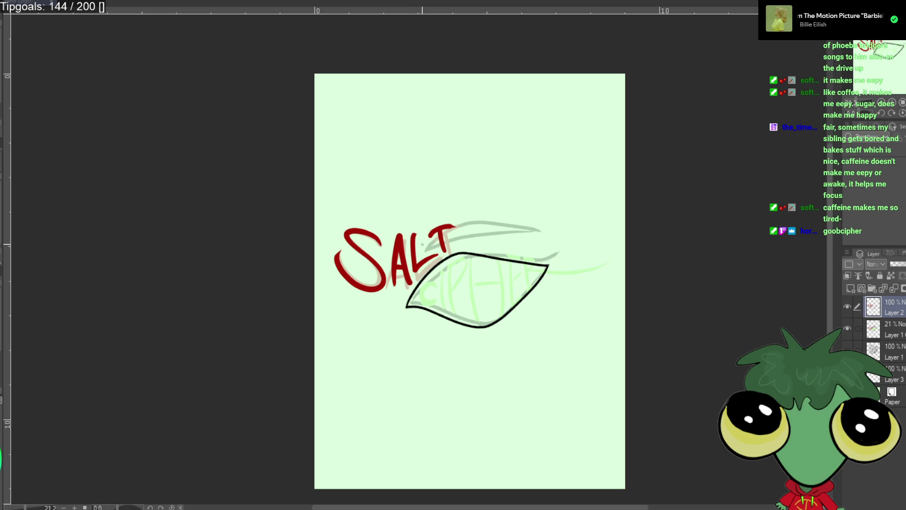
left_click_drag(424, 247, 488, 212)
key("ctrl+z")
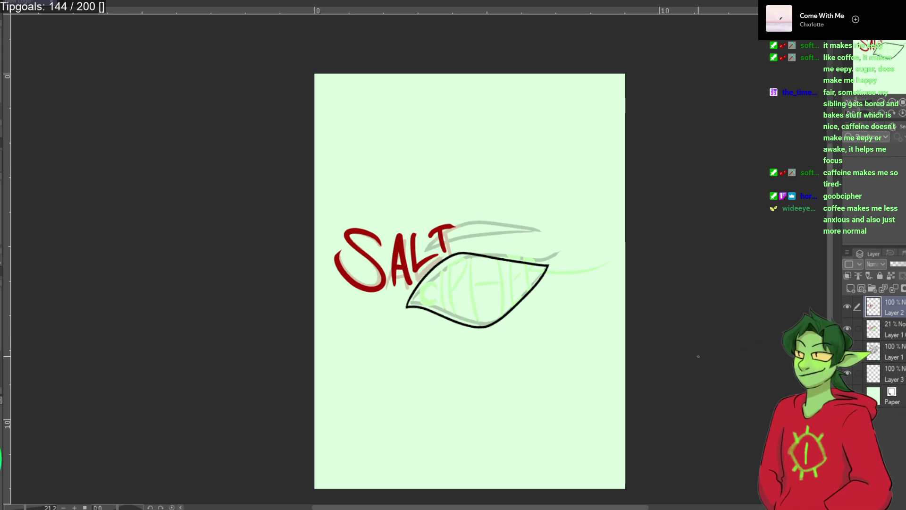
key("ctrl+z")
Try a long, flat black curve along the upper edge of the faded eyelid crease.
left_click_drag(426, 244, 560, 234)
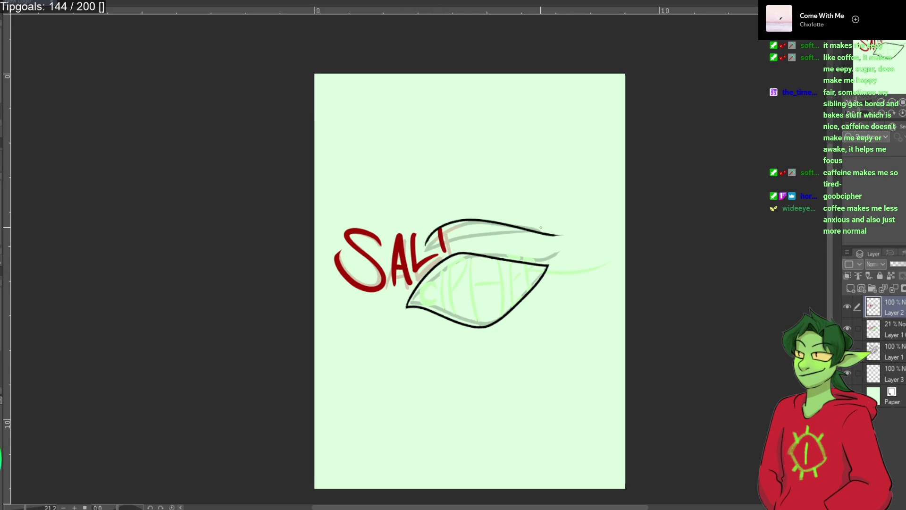
key("ctrl+z")
mouse_move(426, 246)
left_mouse_down()
mouse_move(482, 223)
mouse_move(549, 231)
left_mouse_up()
key("ctrl+z")
mouse_move(424, 248)
left_mouse_down()
mouse_move(501, 223)
mouse_move(541, 231)
left_mouse_up()
key("ctrl+z")
mouse_move(431, 246)
left_mouse_down()
mouse_move(560, 232)
mouse_move(524, 230)
mouse_move(540, 233)
mouse_move(426, 255)
left_mouse_up()
key("ctrl+z")
left_click_drag(531, 231, 422, 252)
key("ctrl+z")
key("ctrl+z")
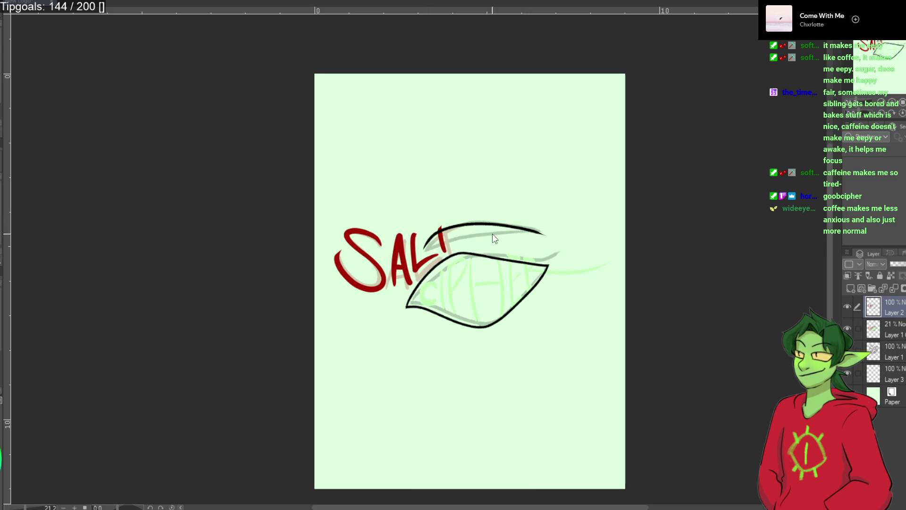
Try a second black curve along the crease's lower edge, and undo both crease curves.
mouse_move(528, 239)
left_mouse_down()
mouse_move(471, 235)
mouse_move(420, 254)
mouse_move(459, 223)
mouse_move(558, 239)
left_mouse_up()
key("ctrl+z")
mouse_move(423, 253)
left_mouse_down()
mouse_move(443, 226)
mouse_move(526, 236)
mouse_move(455, 224)
mouse_move(426, 252)
mouse_move(540, 232)
left_mouse_up()
key("ctrl+z")
key("ctrl+z")
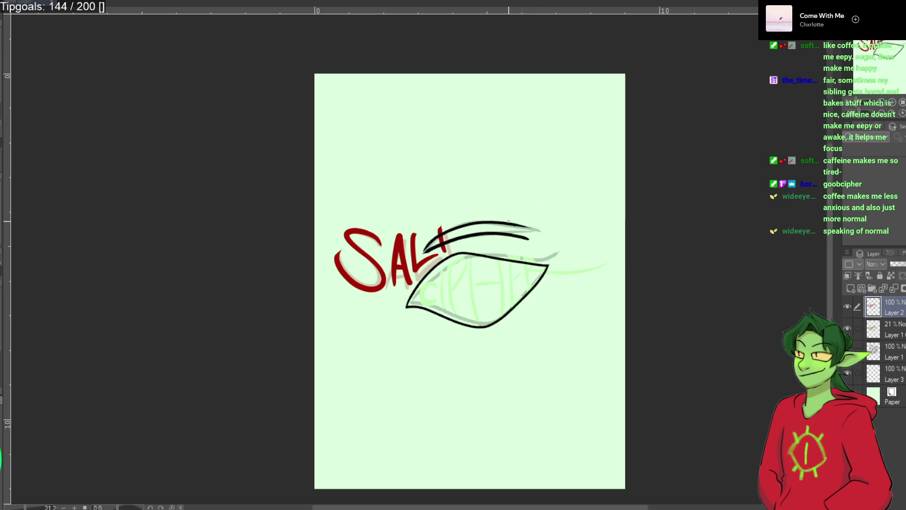
key("ctrl+z")
key("ctrl+z")
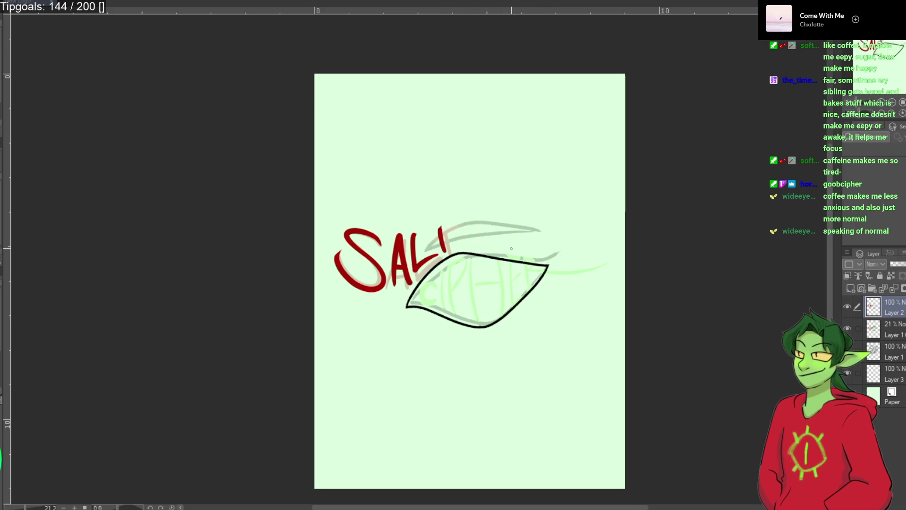
Ink a black lower crease curve above the eye, running from the L across the T's stem and dipping at its outer end.
mouse_move(532, 246)
left_mouse_down()
mouse_move(422, 249)
mouse_move(445, 225)
mouse_move(488, 217)
mouse_move(538, 245)
mouse_move(495, 217)
mouse_move(433, 222)
mouse_move(414, 250)
mouse_move(461, 216)
mouse_move(509, 218)
mouse_move(546, 246)
left_mouse_up()
key("ctrl+z")
key("ctrl+z")
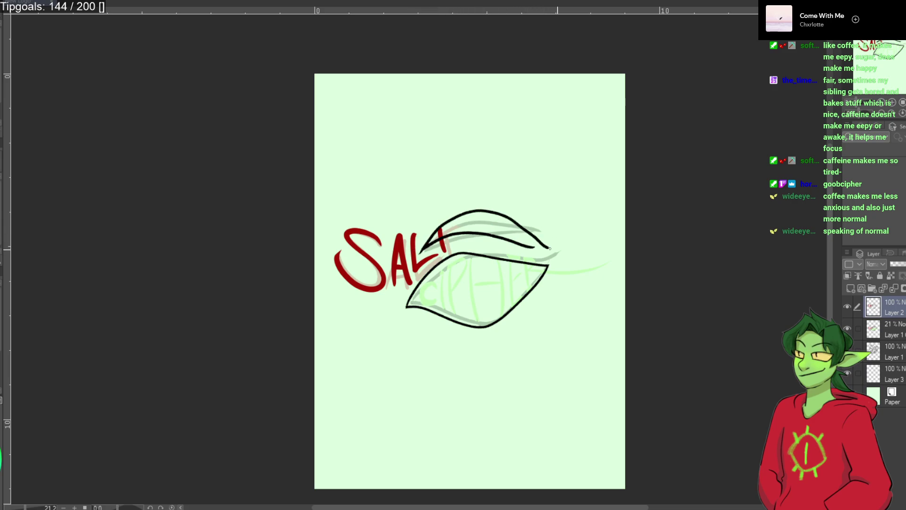
Ink a higher black arch over the lower crease curve, joining it at both ends into a pointed crescent.
key("ctrl+z")
mouse_move(431, 234)
left_mouse_down()
mouse_move(472, 209)
mouse_move(557, 254)
left_mouse_up()
key("ctrl+z")
left_click_drag(423, 250, 557, 246)
key("ctrl+z")
mouse_move(424, 249)
left_mouse_down()
mouse_move(512, 237)
mouse_move(557, 251)
mouse_move(462, 223)
mouse_move(425, 253)
left_mouse_up()
key("ctrl+z")
key("ctrl+z")
mouse_move(538, 249)
left_mouse_down()
mouse_move(444, 224)
mouse_move(421, 255)
left_mouse_up()
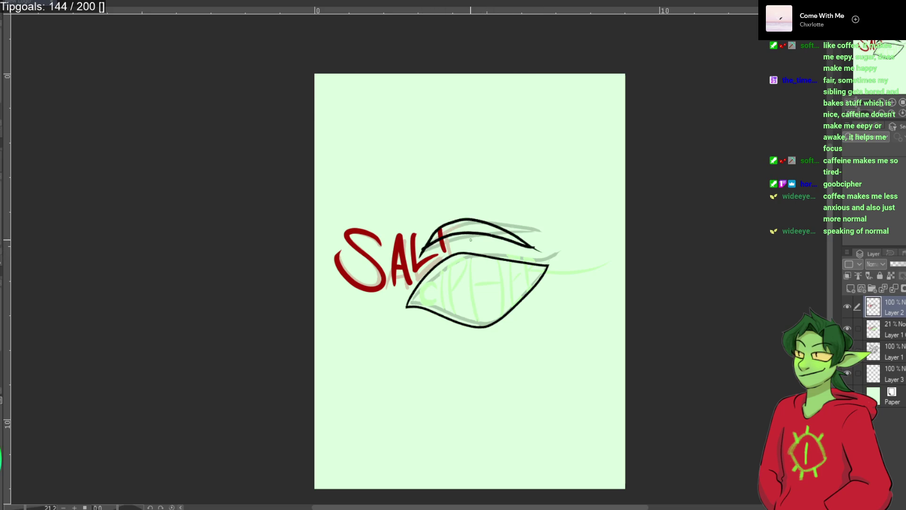
key("ctrl+z")
scroll(555, 236, "down", 1)
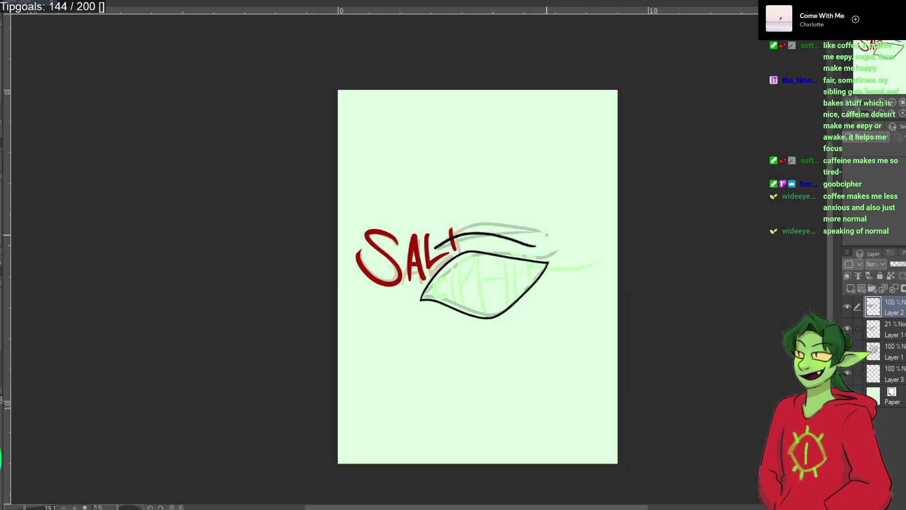
mouse_move(542, 246)
left_mouse_down()
mouse_move(521, 235)
mouse_move(444, 227)
left_mouse_up()
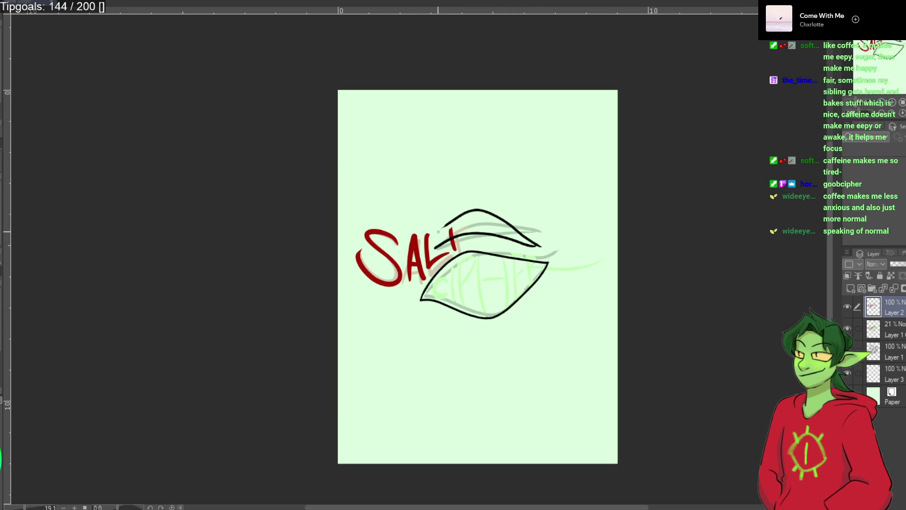
key("ctrl+z")
left_click_drag(543, 248, 463, 220)
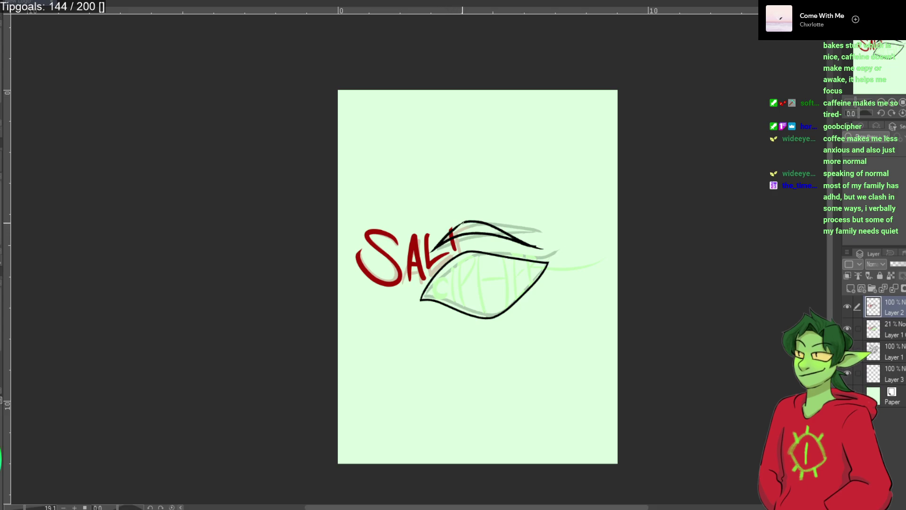
Erase the overshooting line ends at both tips of the black crescent to leave clean points.
scroll(453, 236, "up", 3)
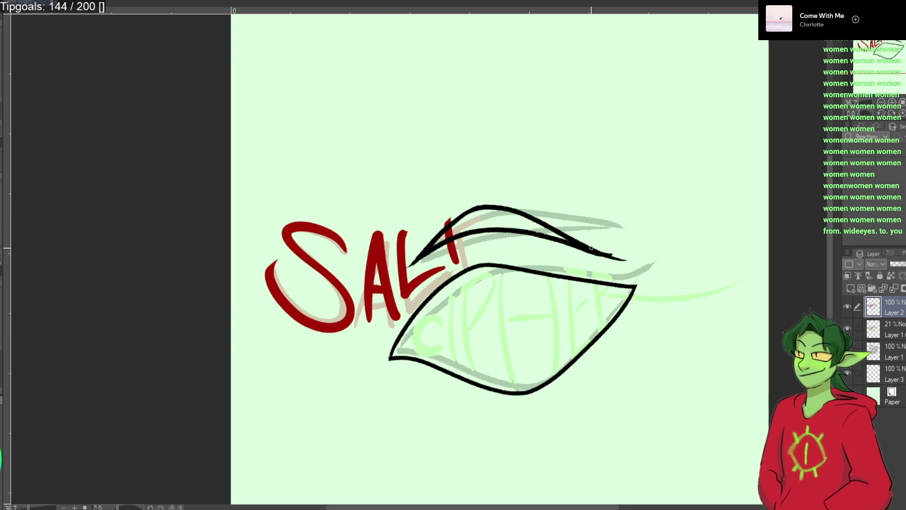
key("ctrl+z")
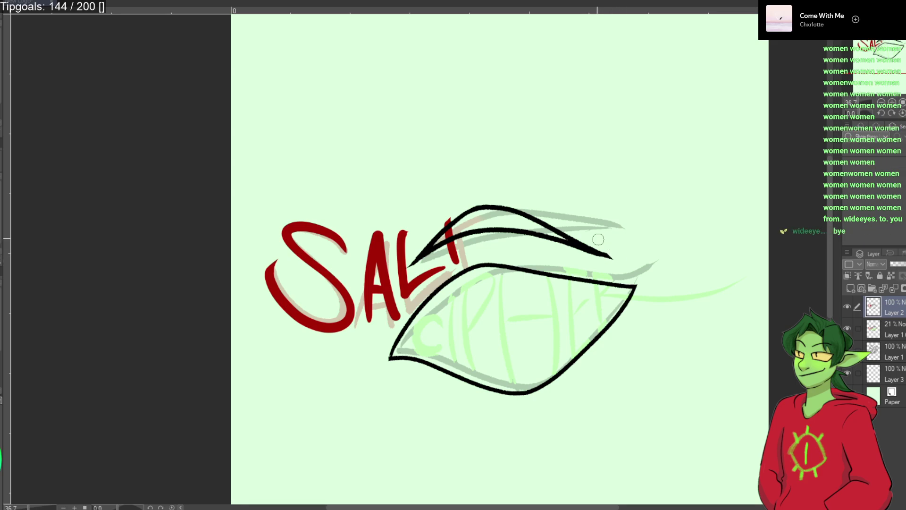
key("ctrl+z")
left_click_drag(571, 242, 603, 256)
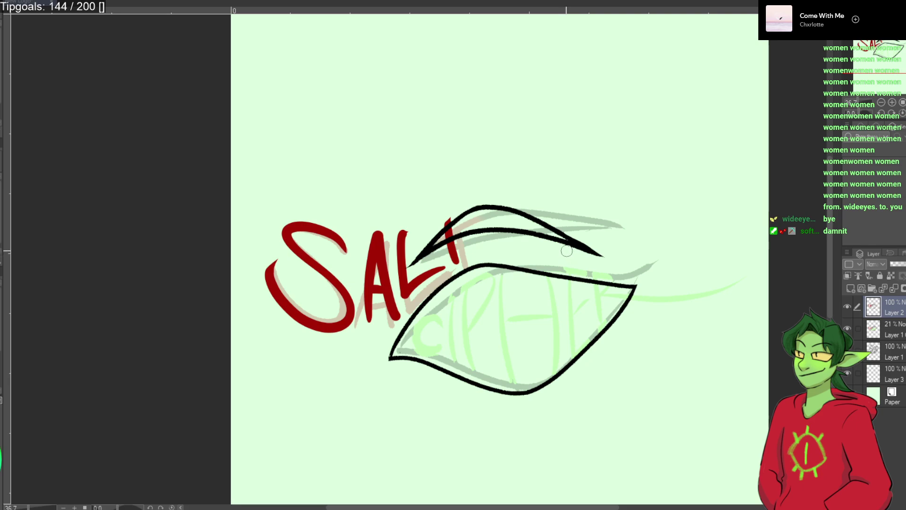
key("ctrl+z")
left_click_drag(561, 243, 590, 253)
key("ctrl+z")
key("ctrl+y")
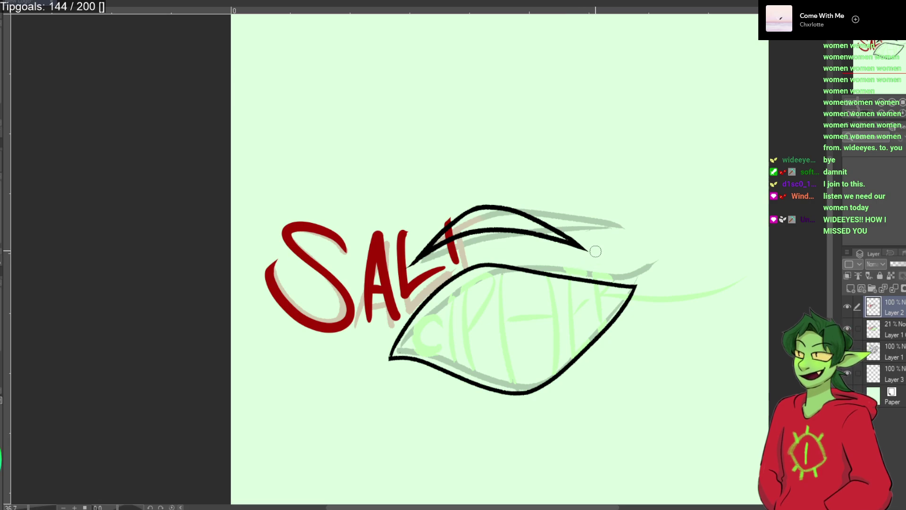
left_click_drag(564, 228, 590, 252)
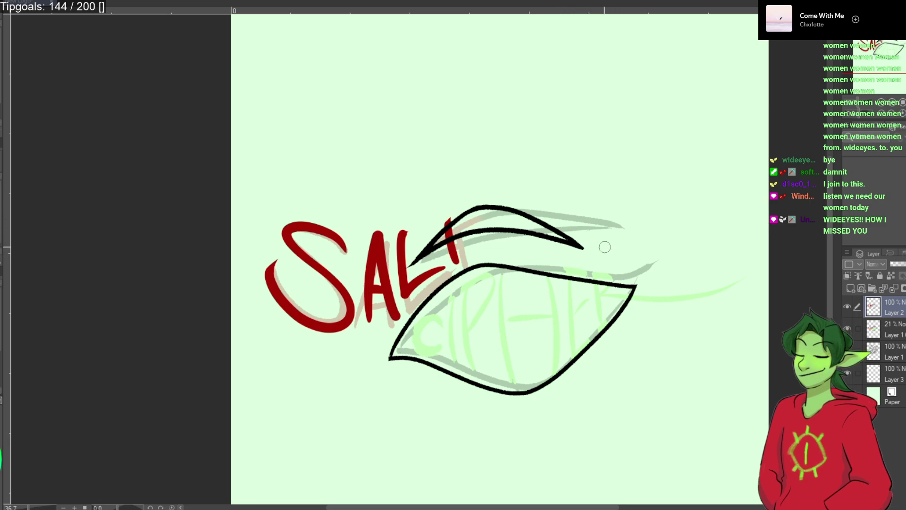
key("ctrl+z")
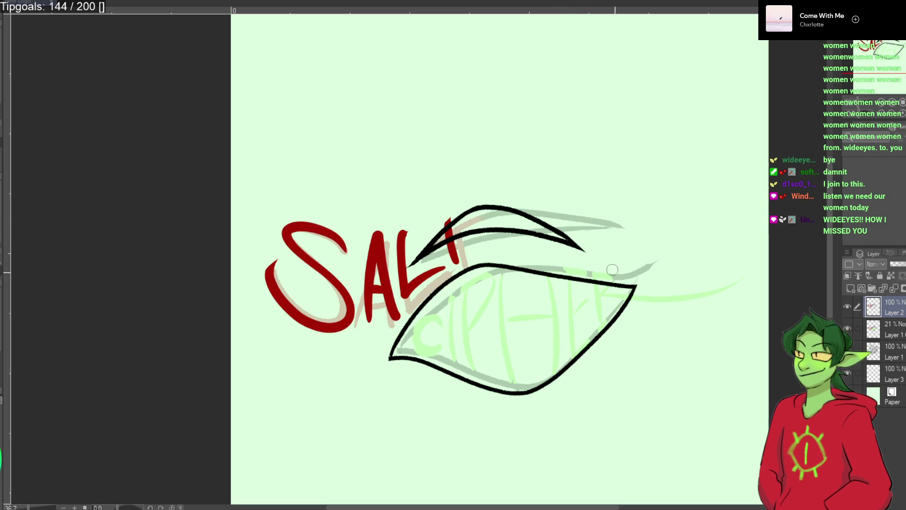
key("ctrl+z")
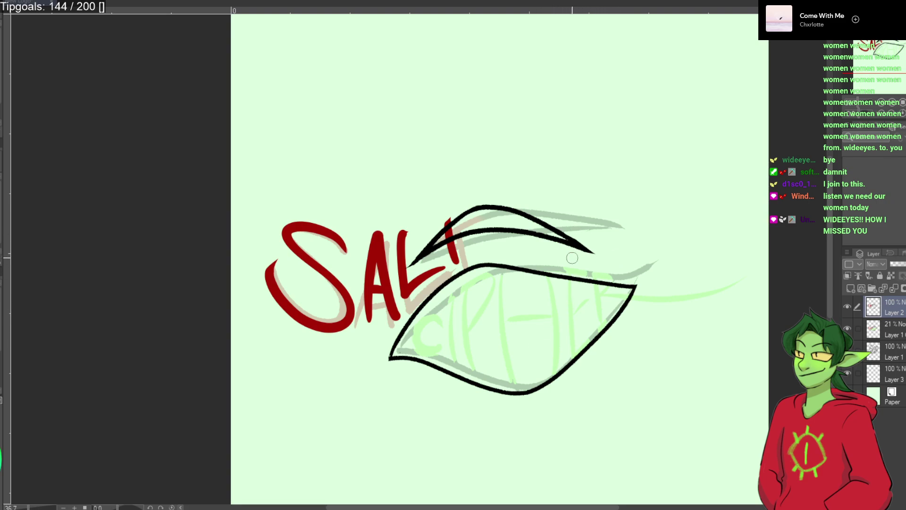
key("ctrl+z")
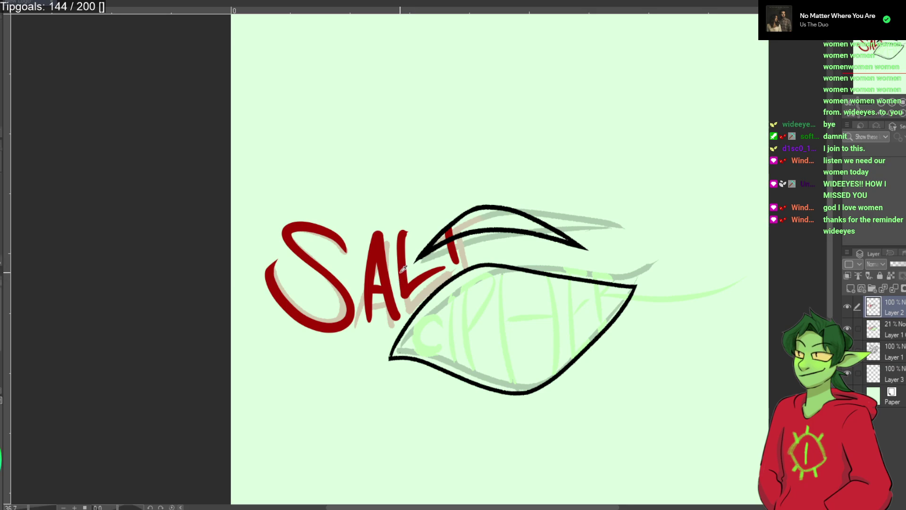
Add a layer clipped to Layer 2 and recolour the crescent's upper arch dark red above the T's stem as its crossbar.
left_click_drag(404, 282, 410, 294)
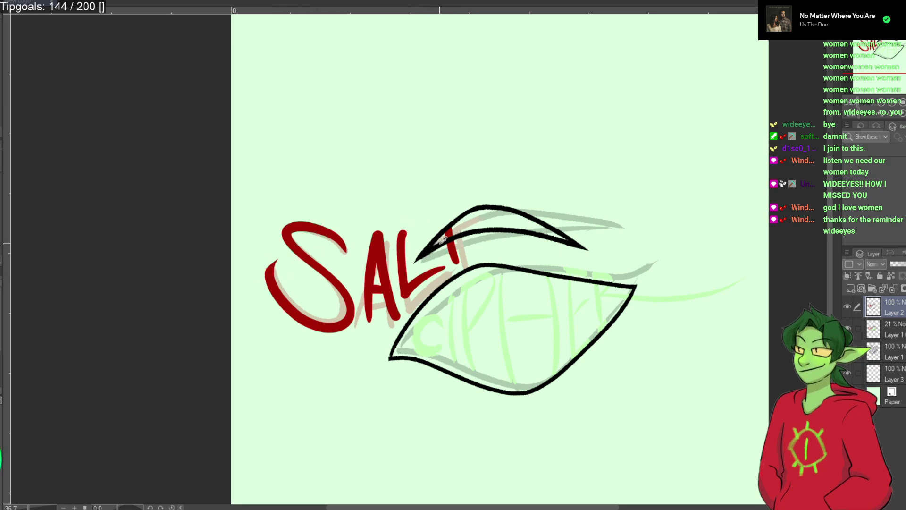
left_click(850, 288)
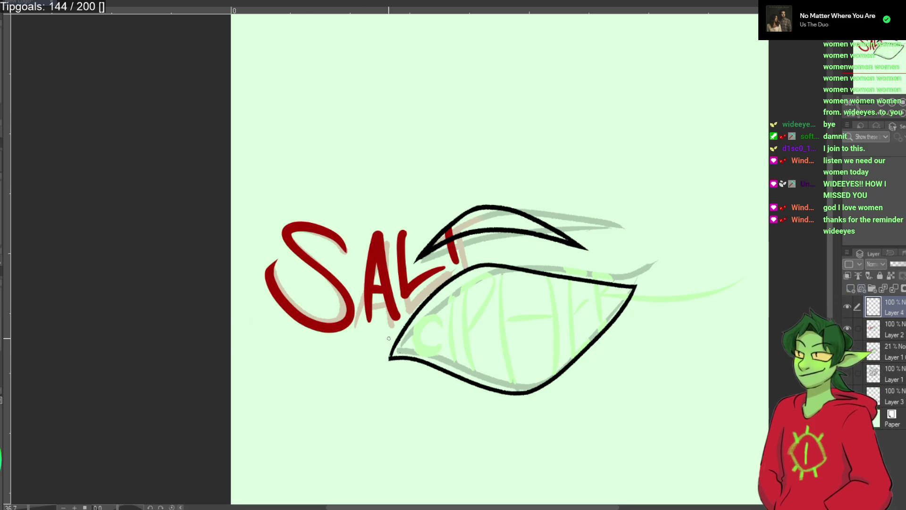
left_click(847, 276)
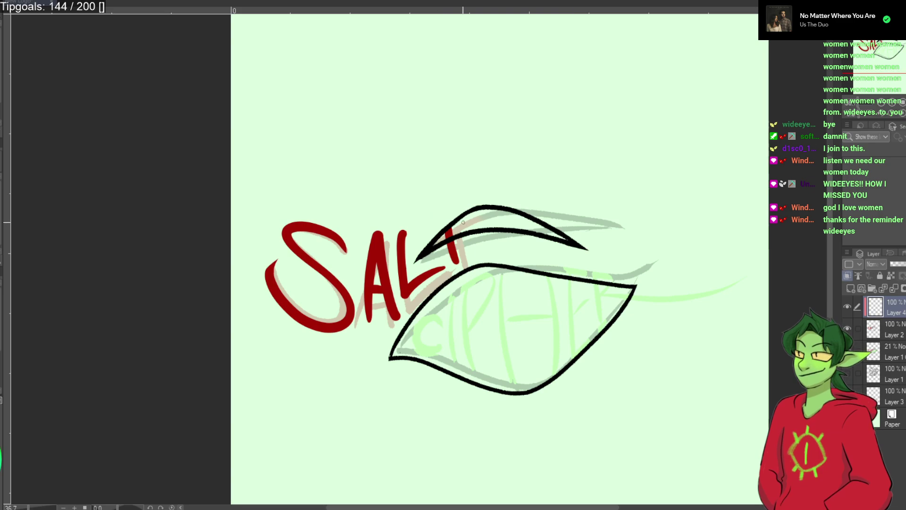
left_click_drag(454, 225, 476, 208)
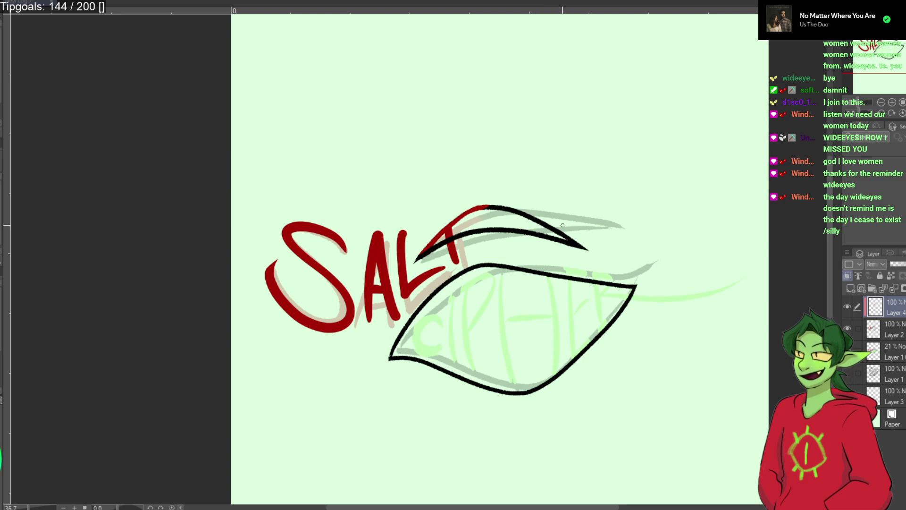
Extend the black line over the red start of the brow's upper curve and merge Layer 4 down into Layer 2.
left_click(577, 235, "alt")
left_click_drag(491, 206, 473, 213)
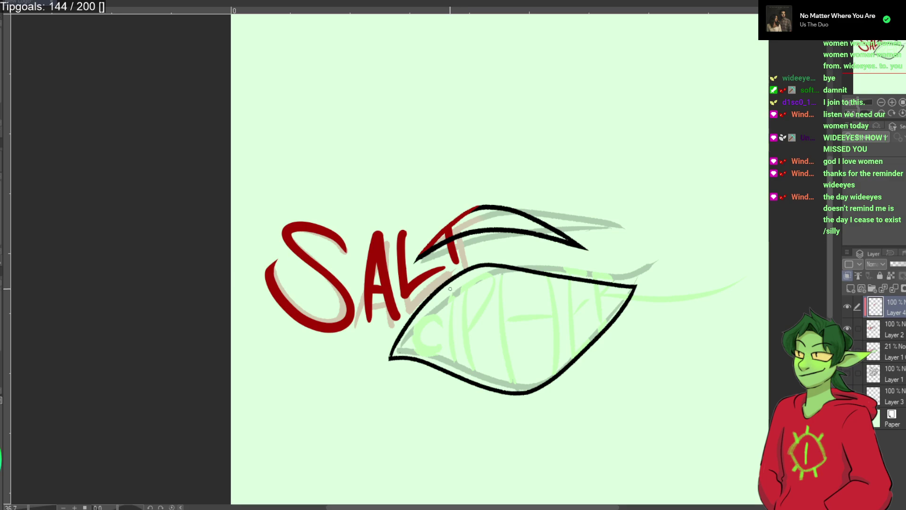
left_click(894, 289)
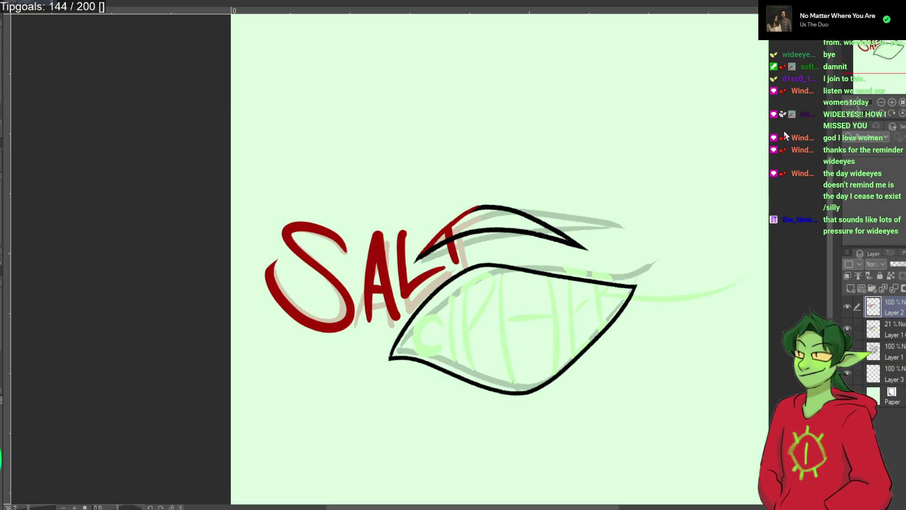
Sample green from the palette document and try lettering a C in the eye's inner corner.
left_click(780, 126)
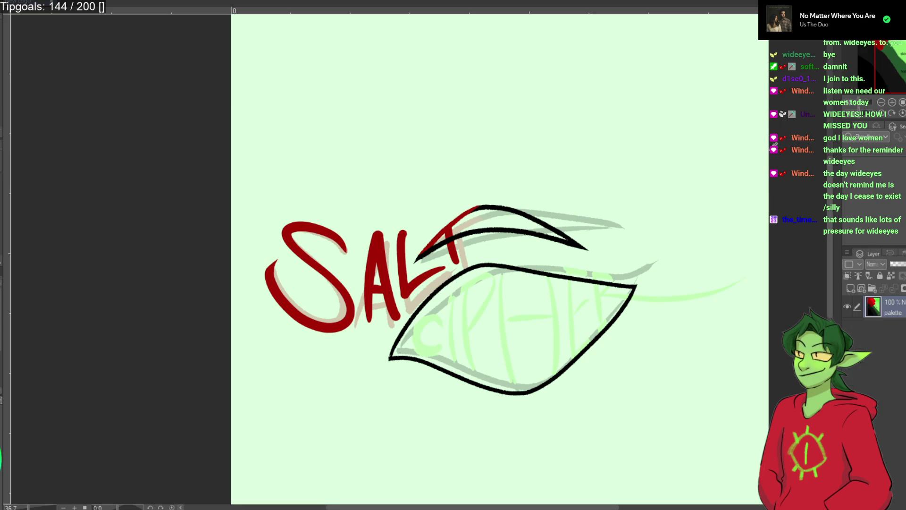
left_click(441, 318)
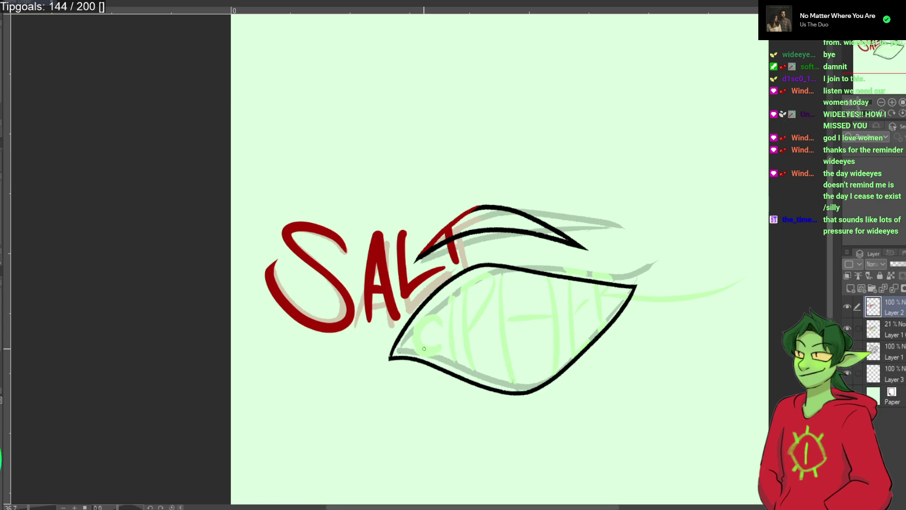
left_click_drag(427, 317, 431, 351)
key("ctrl+z")
scroll(429, 332, "down", 2)
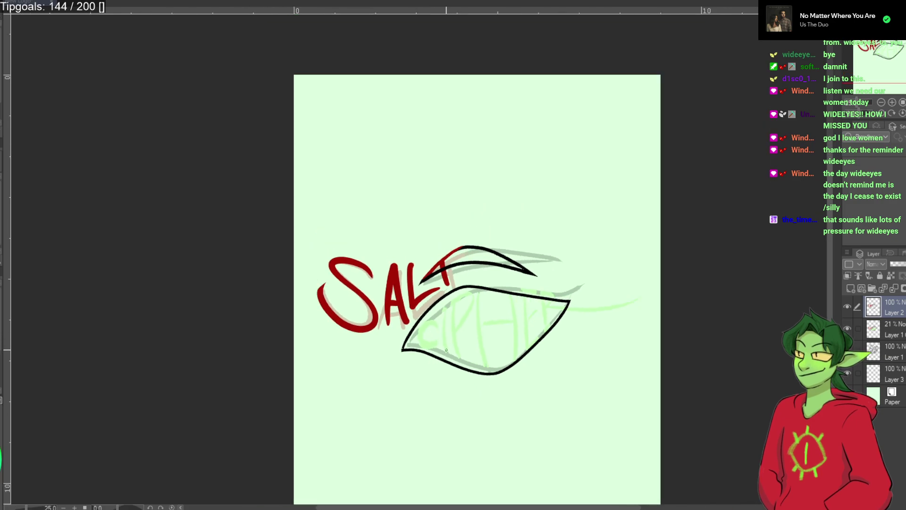
mouse_move(430, 324)
left_mouse_down()
mouse_move(430, 350)
mouse_move(432, 333)
left_mouse_up()
key("ctrl+z")
key("ctrl+z")
key("ctrl+z")
Try lettering a green I beside the C with a curved vertical stroke, and undo both letters.
left_click_drag(443, 295, 447, 358)
key("ctrl+z")
left_click_drag(441, 297, 447, 364)
key("ctrl+z")
left_click_drag(441, 296, 443, 358)
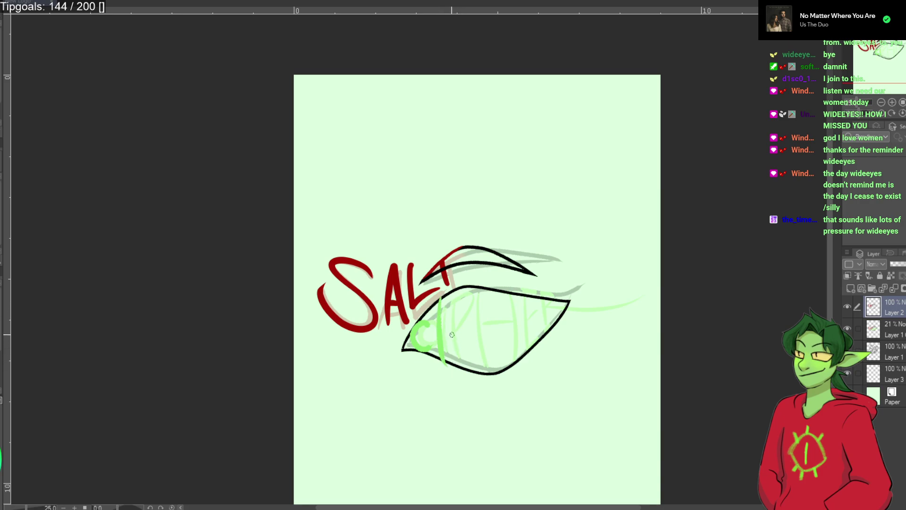
key("ctrl+z")
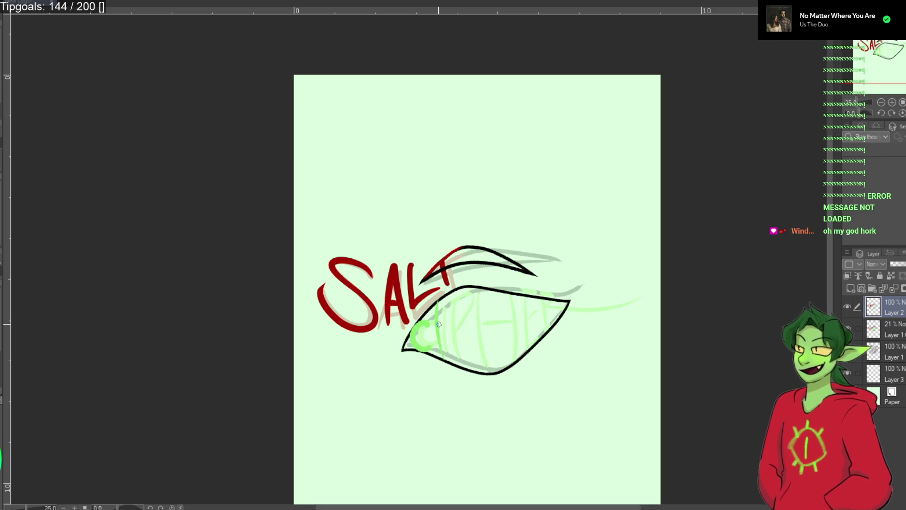
key("ctrl+z")
key("ctrl+z")
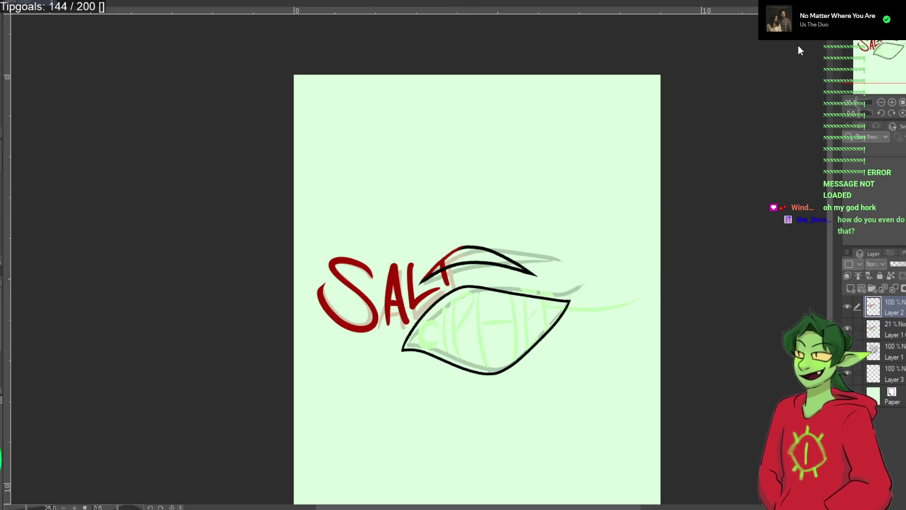
Sample the bright green lettering colour from the palette document and return to the logo canvas.
key("ctrl+Tab")
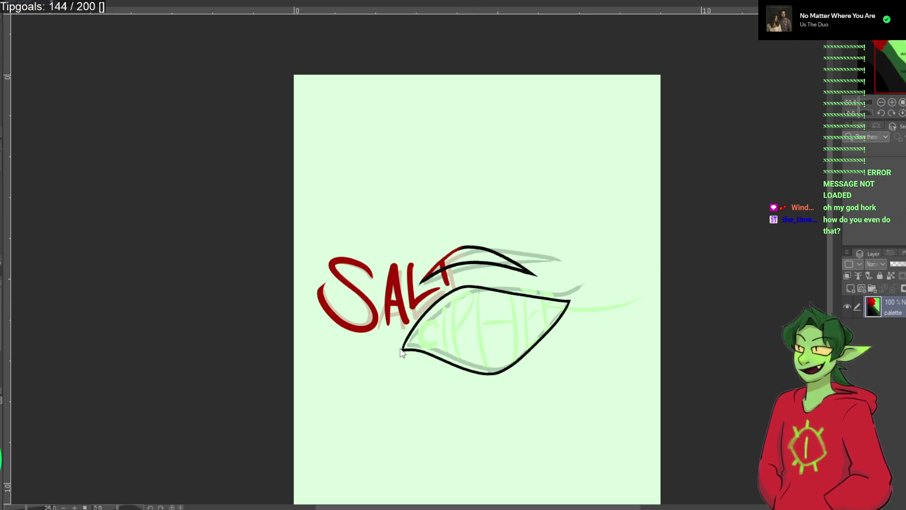
key("ctrl+Tab")
Try lettering a bright green C and a curved I over the sketch in the eye's inner corner.
left_click_drag(430, 323, 432, 347)
left_click_drag(440, 302, 442, 352)
key("ctrl+z")
left_click_drag(440, 289, 442, 352)
key("ctrl+z")
left_click_drag(441, 305, 442, 352)
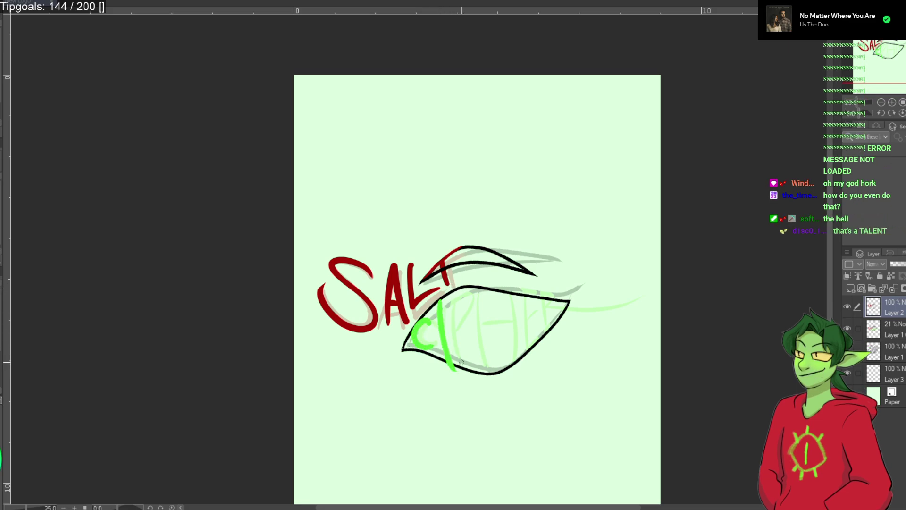
key("ctrl+z")
mouse_move(442, 298)
left_mouse_down()
mouse_move(443, 341)
mouse_move(445, 361)
left_mouse_up()
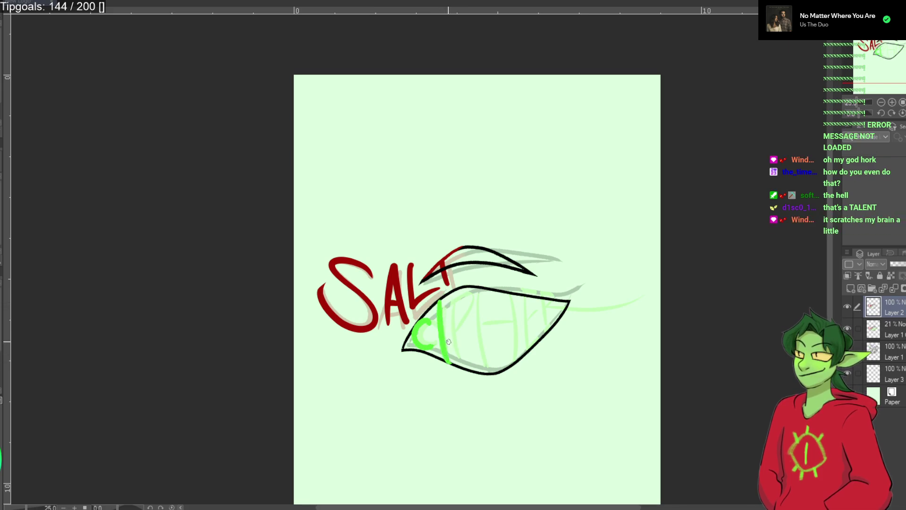
Try the curved stem of the P beside the I, and undo all the green lettering.
left_click_drag(452, 297, 465, 376)
key("ctrl+z")
left_click_drag(451, 290, 469, 361)
key("ctrl+z")
key("ctrl+z")
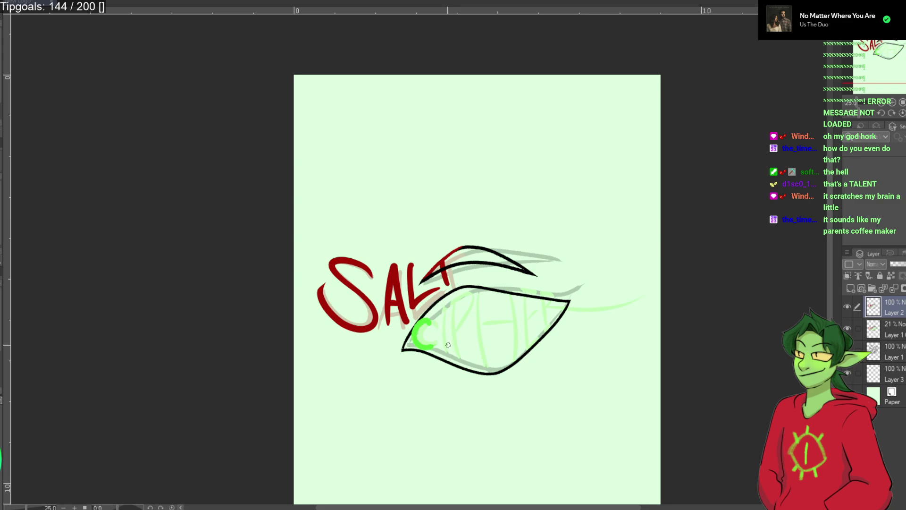
key("ctrl+z")
key("ctrl+z")
key("ctrl+z")
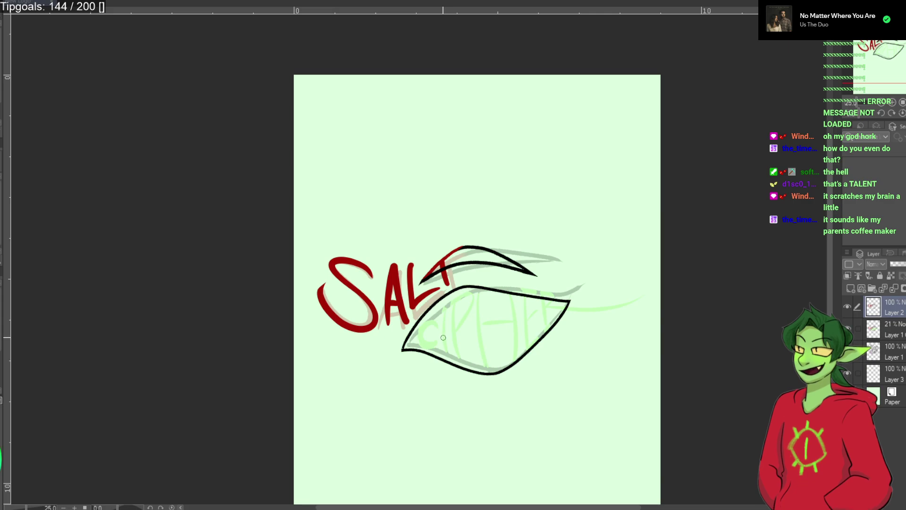
Try lettering the C and I again in green with thinner strokes over the sketch.
left_click_drag(430, 317, 416, 348)
key("ctrl+z")
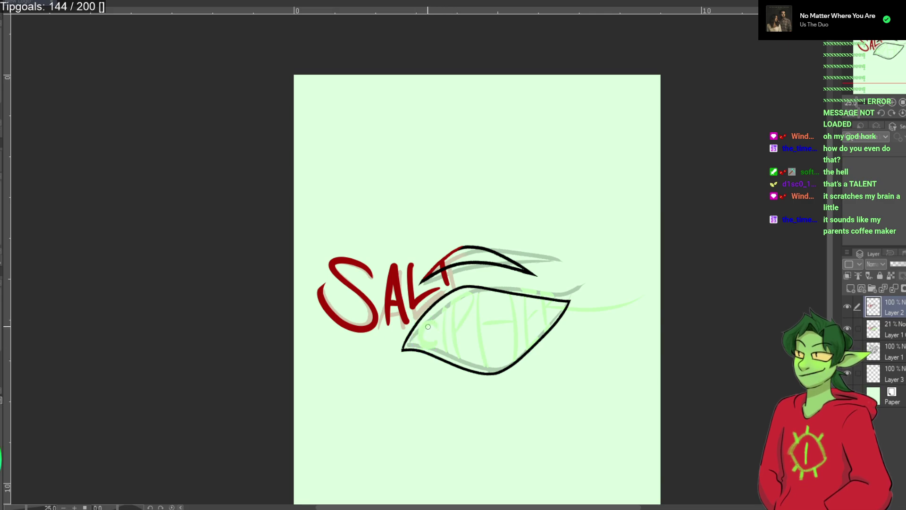
mouse_move(435, 320)
left_mouse_down()
mouse_move(444, 346)
mouse_move(416, 336)
mouse_move(440, 347)
left_mouse_up()
key("ctrl+z")
left_click_drag(447, 296, 457, 370)
key("ctrl+z")
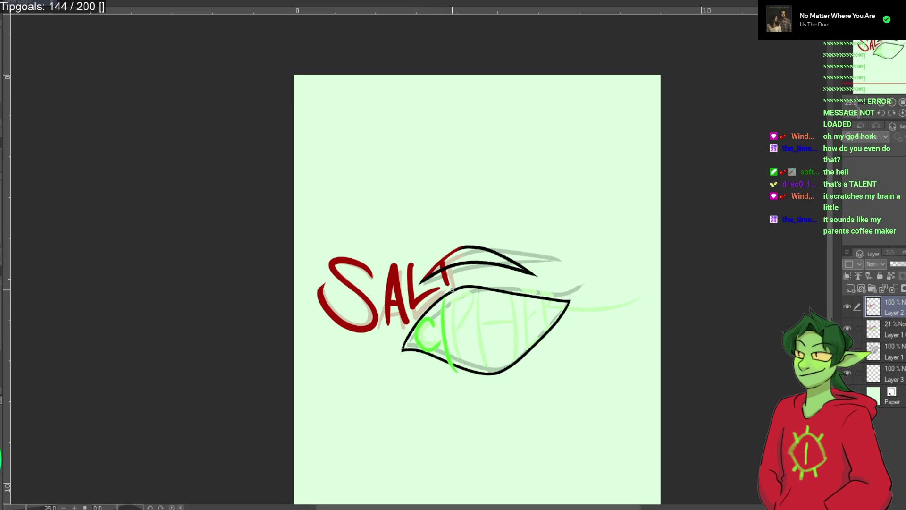
Try lettering the P with a curved stem and a bowl starting at the upper eye outline.
left_click_drag(451, 290, 463, 370)
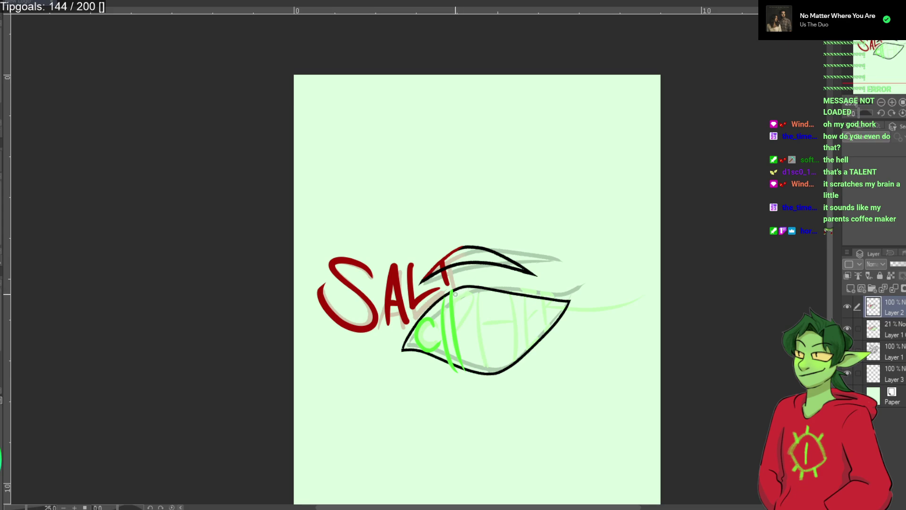
left_click_drag(456, 294, 454, 343)
key("ctrl+z")
left_click_drag(465, 288, 456, 330)
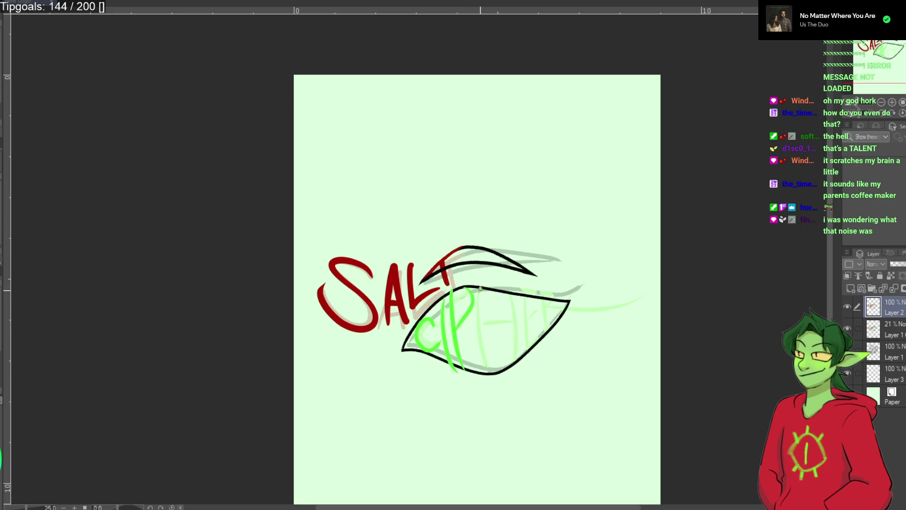
Try the two curved stems of the H, and undo all the green lettering inside the eye.
left_click_drag(480, 287, 496, 377)
key("ctrl+z")
mouse_move(480, 287)
left_mouse_down()
mouse_move(494, 376)
mouse_move(507, 290)
left_mouse_up()
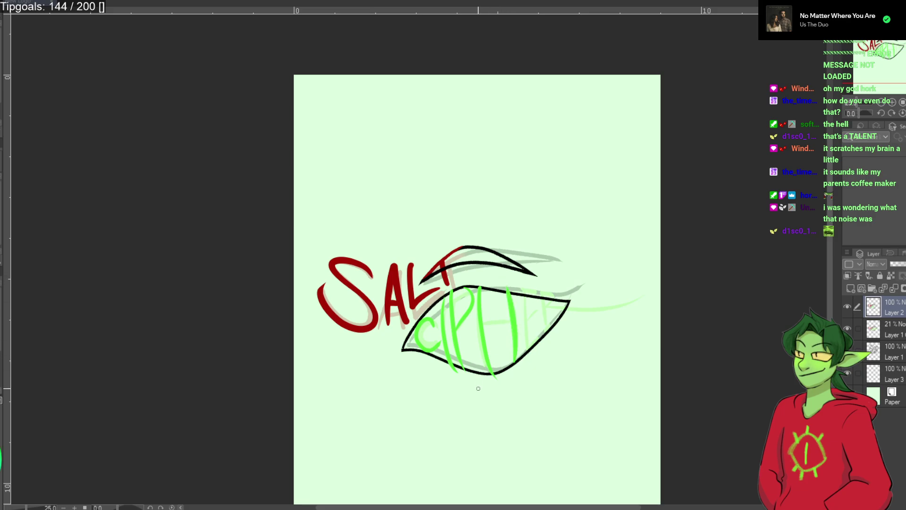
key("ctrl+z")
key("ctrl+z")
key("ctrl+z")
key("ctrl+z")
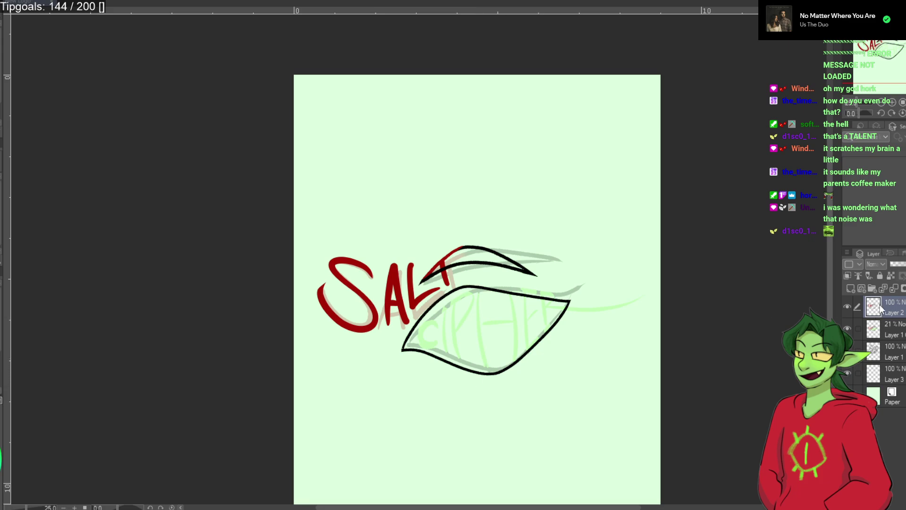
Add a new raster layer above Layer 2 and letter a green C and curved I in the eye's inner corner.
left_click(851, 289)
left_click_drag(429, 325, 433, 347)
left_click_drag(438, 299, 454, 368)
key("ctrl+z")
left_click_drag(439, 297, 444, 352)
key("ctrl+z")
left_click_drag(439, 297, 452, 367)
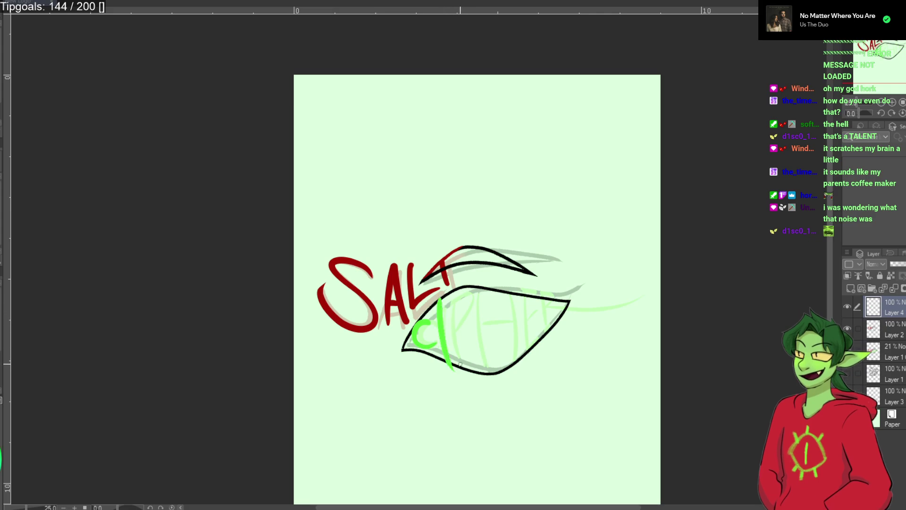
Letter the green P and the left stem of the H, running from the upper to the lower eye outline.
left_click_drag(452, 290, 463, 375)
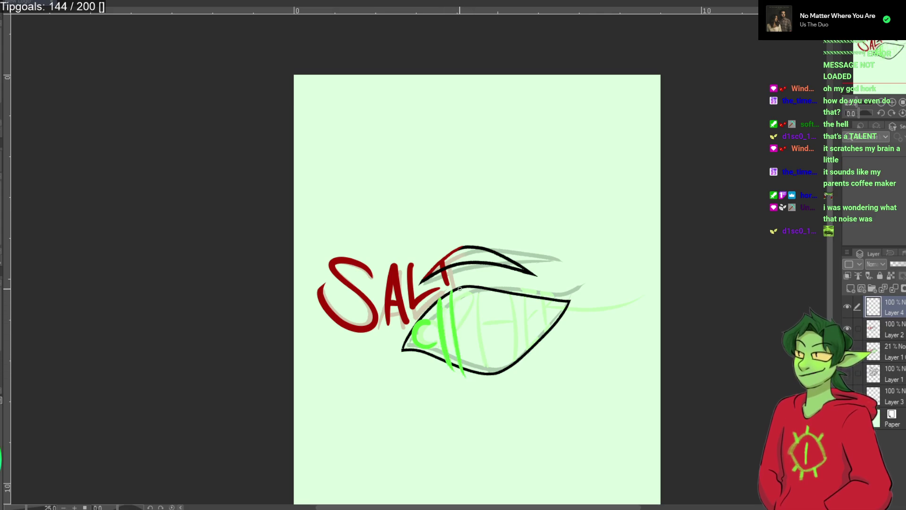
left_click_drag(470, 287, 464, 326)
key("ctrl+z")
left_click_drag(462, 288, 455, 330)
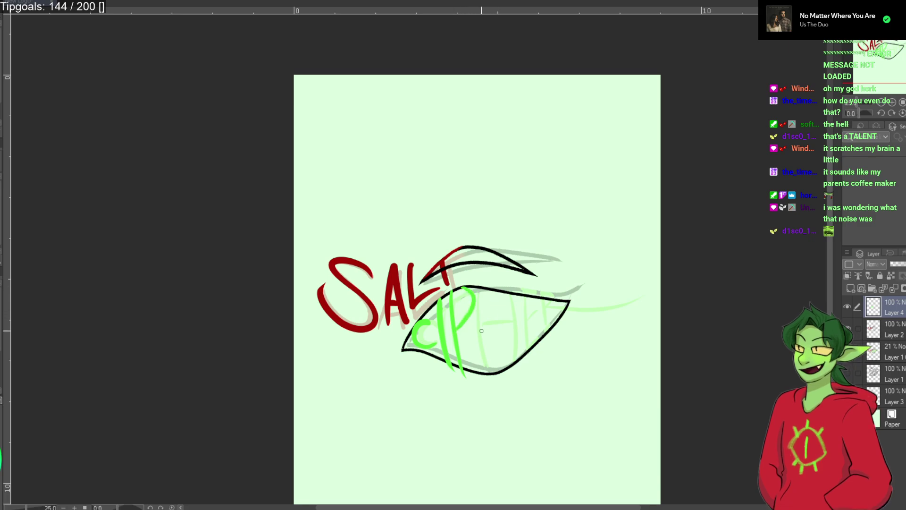
mouse_move(478, 287)
left_mouse_down()
mouse_move(486, 352)
mouse_move(498, 383)
left_mouse_up()
Try the H's right stem and crossbar plus the E beside it, and undo those strokes.
left_click_drag(513, 290, 519, 361)
left_click_drag(514, 320, 482, 325)
left_click_drag(524, 294, 531, 350)
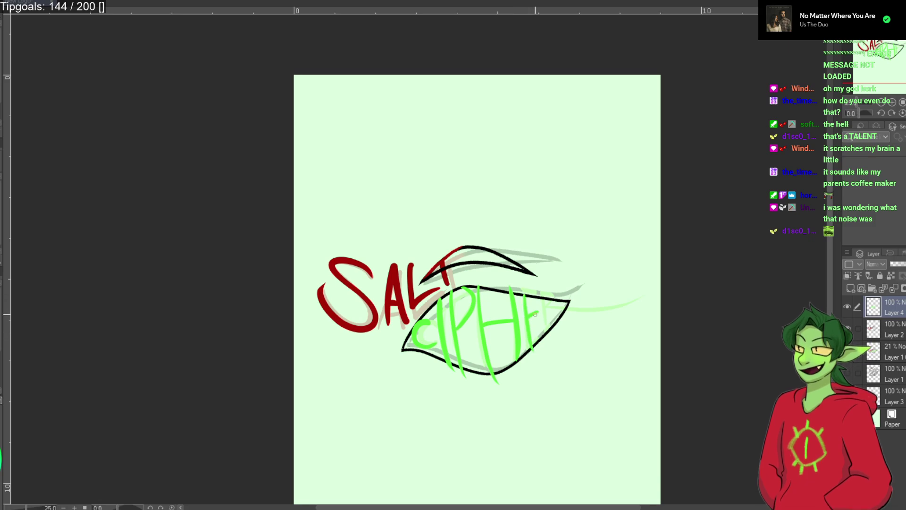
left_click_drag(541, 300, 543, 319)
key("ctrl+z")
key("ctrl+z")
key("ctrl+z")
key("ctrl+z")
key("ctrl+z")
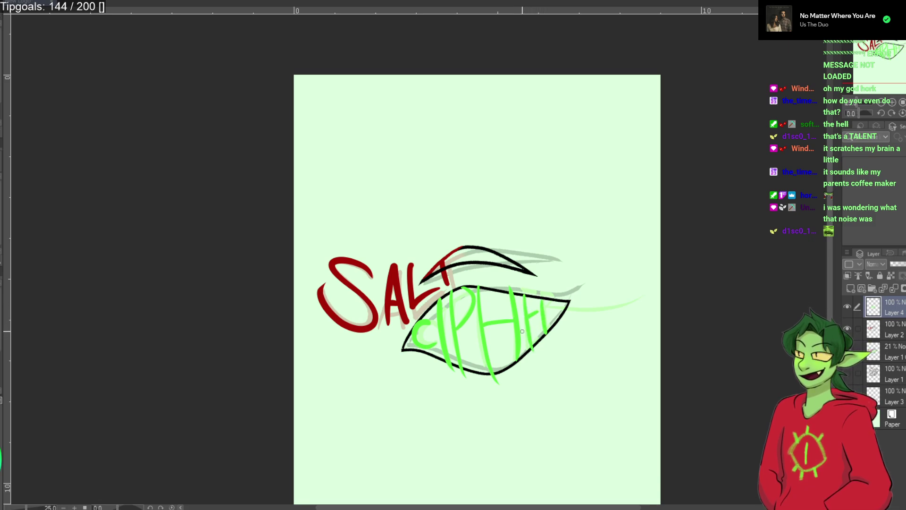
Redraw the H's right stem closer to its left stem and letter the E beside it in green.
left_click_drag(513, 289, 510, 380)
key("ctrl+z")
left_click_drag(506, 291, 511, 362)
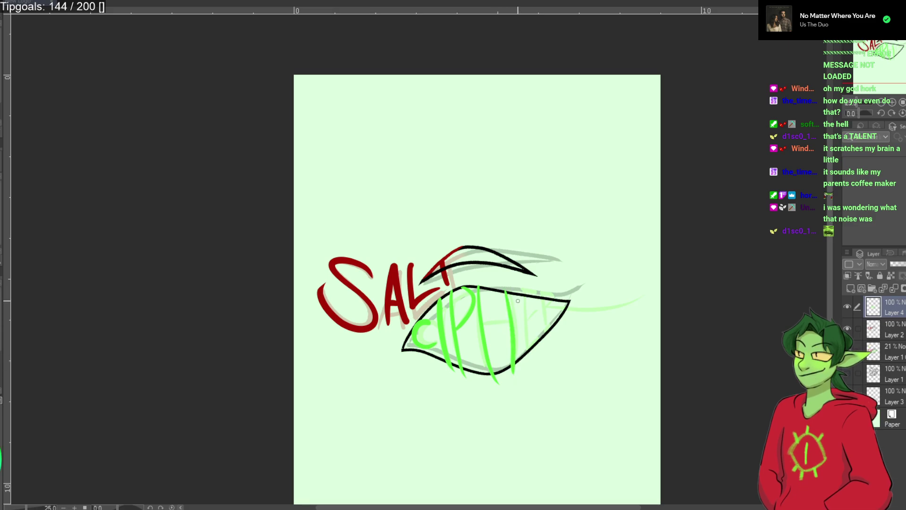
left_click_drag(518, 296, 526, 366)
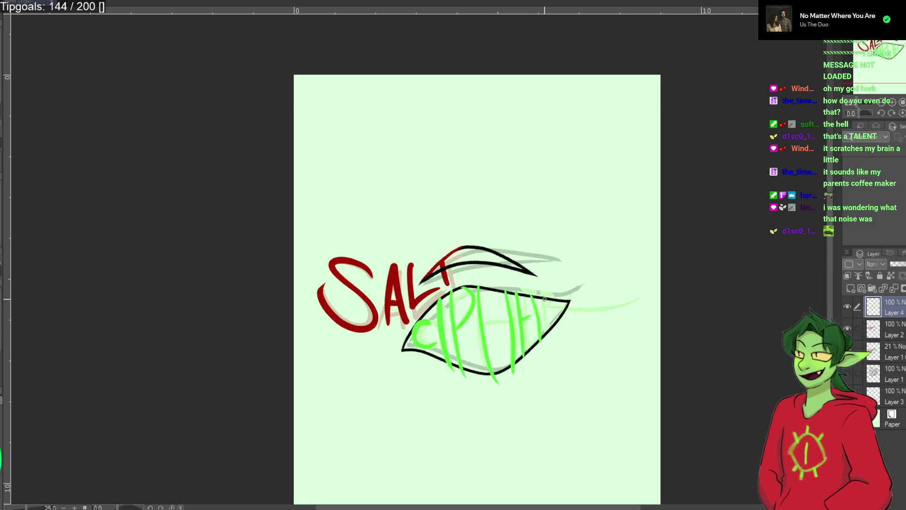
Sweep the R's leg out past the eye's outer corner as a curved tail and hide the 21% opacity sketch layer.
left_click_drag(575, 322, 628, 308)
key("ctrl+z")
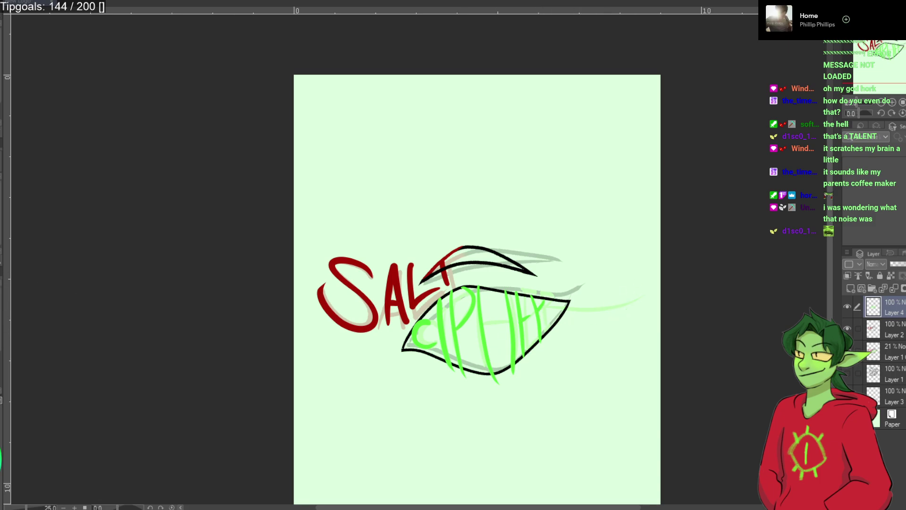
left_click_drag(555, 317, 630, 306)
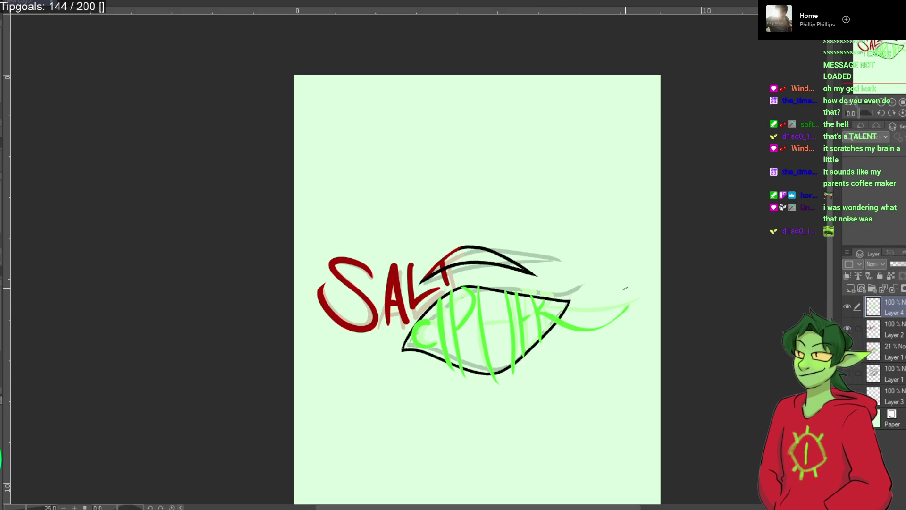
key("ctrl+z")
left_click_drag(540, 310, 585, 329)
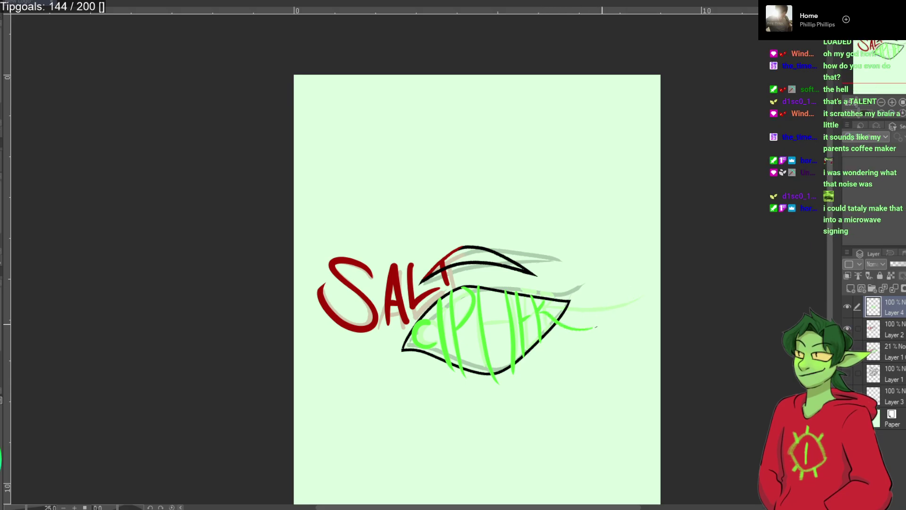
key("ctrl+z")
left_click_drag(540, 312, 611, 324)
left_click(848, 350)
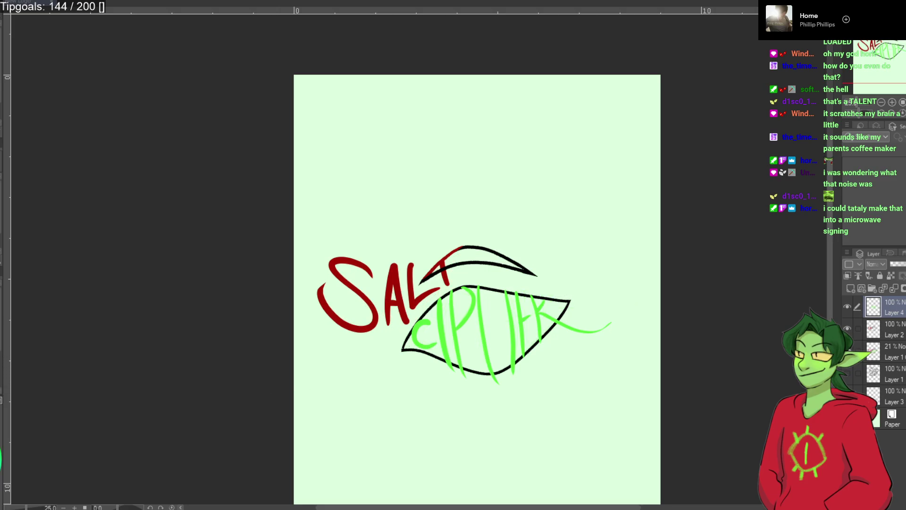
Erase the ends of the green letters that overshoot the lower eye outline.
scroll(222, 365, "up", 2)
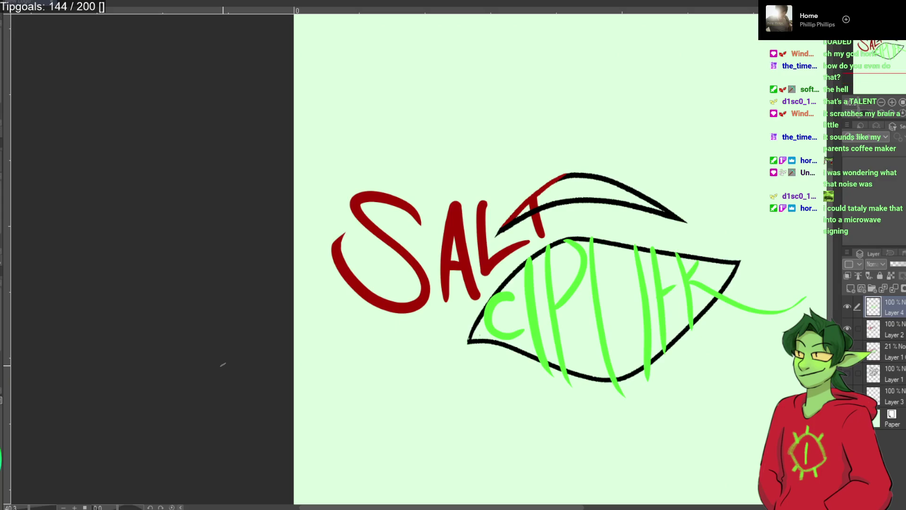
left_click_drag(390, 336, 279, 385)
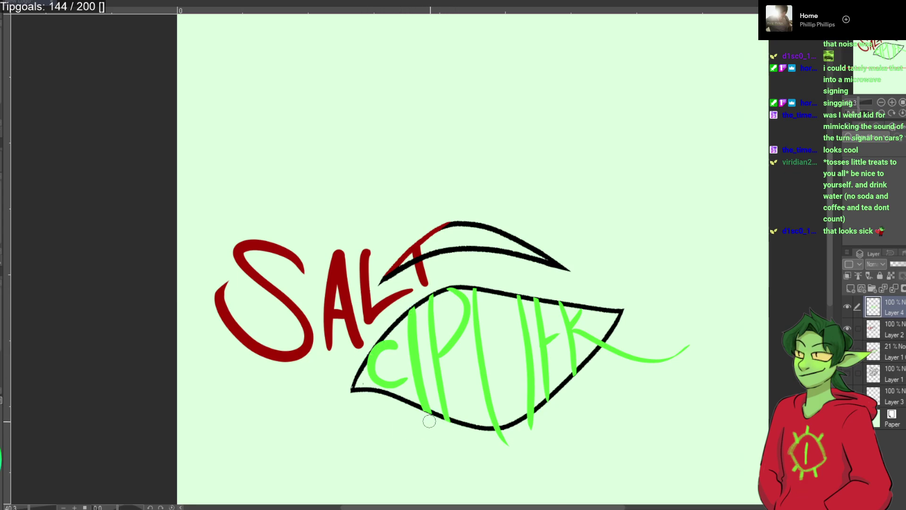
mouse_move(515, 447)
left_mouse_down()
mouse_move(489, 437)
mouse_move(528, 432)
mouse_move(540, 418)
left_mouse_up()
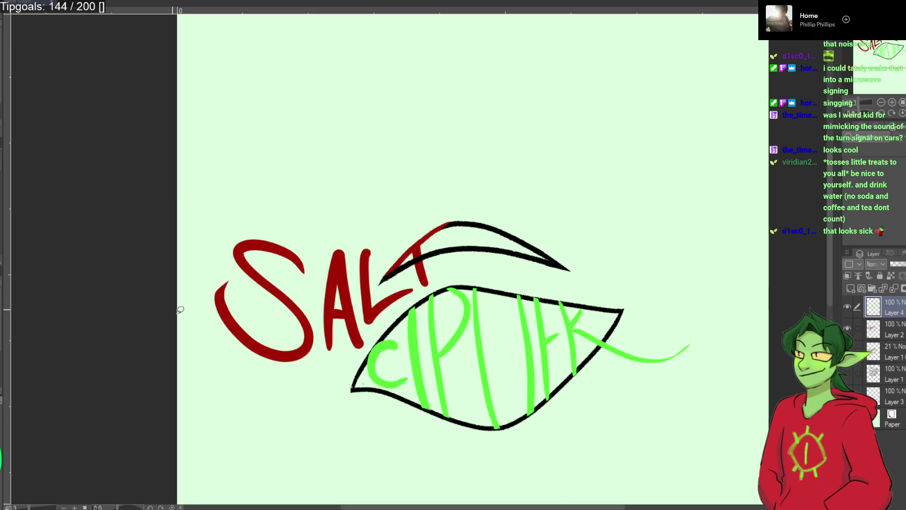
Select the green C, transform it to fit inside the eye outline, and merge Layer 4 down into Layer 2.
mouse_move(372, 343)
left_mouse_down()
mouse_move(402, 330)
mouse_move(410, 350)
mouse_move(380, 406)
mouse_move(359, 401)
mouse_move(353, 413)
left_mouse_up()
key("ctrl+t")
key("Return")
key("ctrl+d")
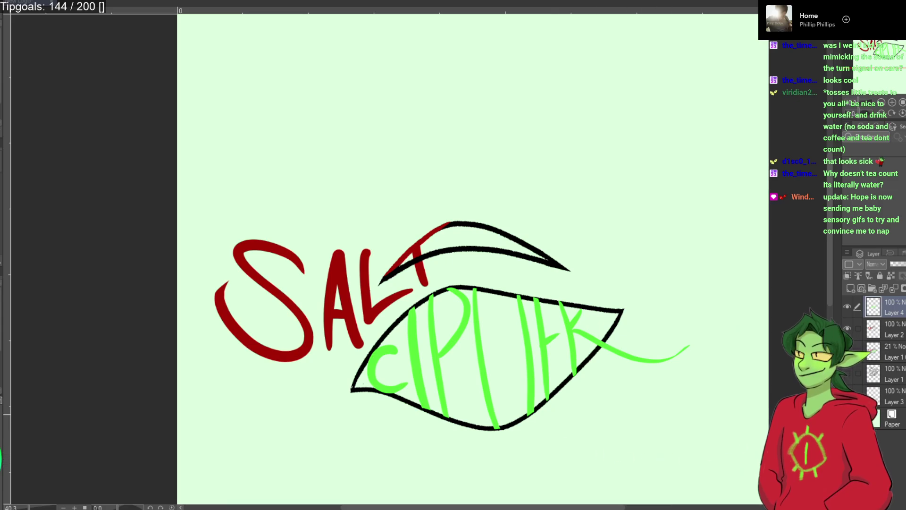
left_click(894, 289)
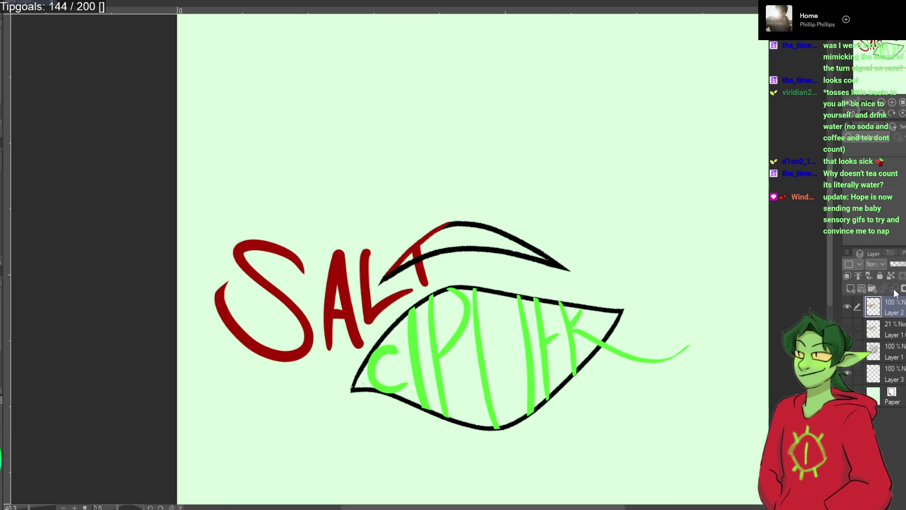
Create a new raster layer directly above Layer 2 and clip it to Layer 2.
left_click(890, 339)
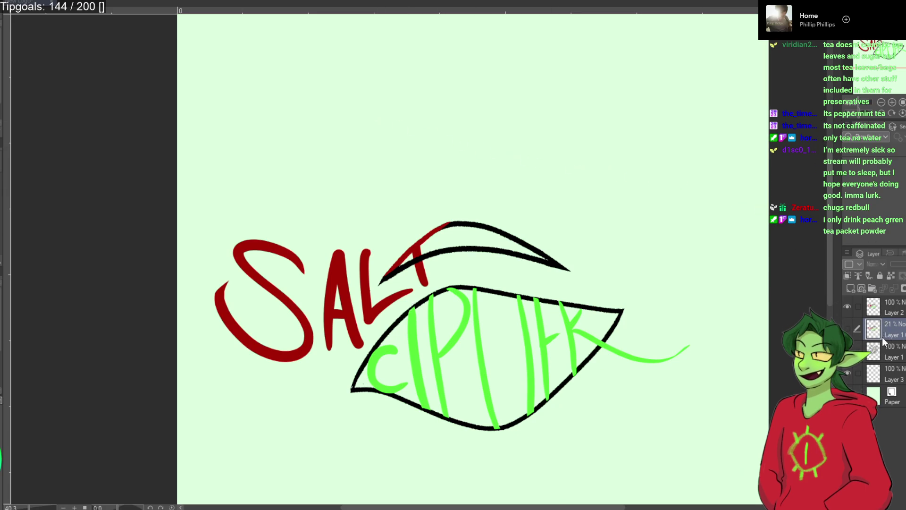
left_click(849, 288)
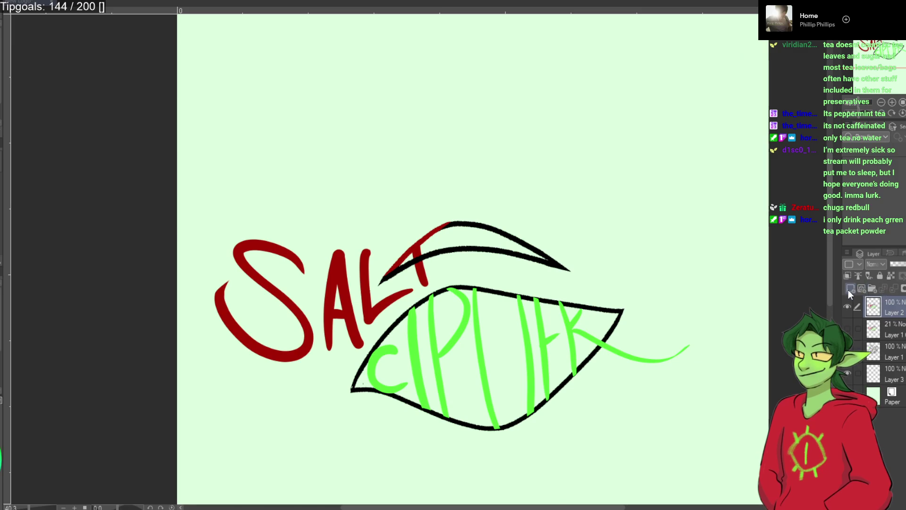
left_click(849, 275)
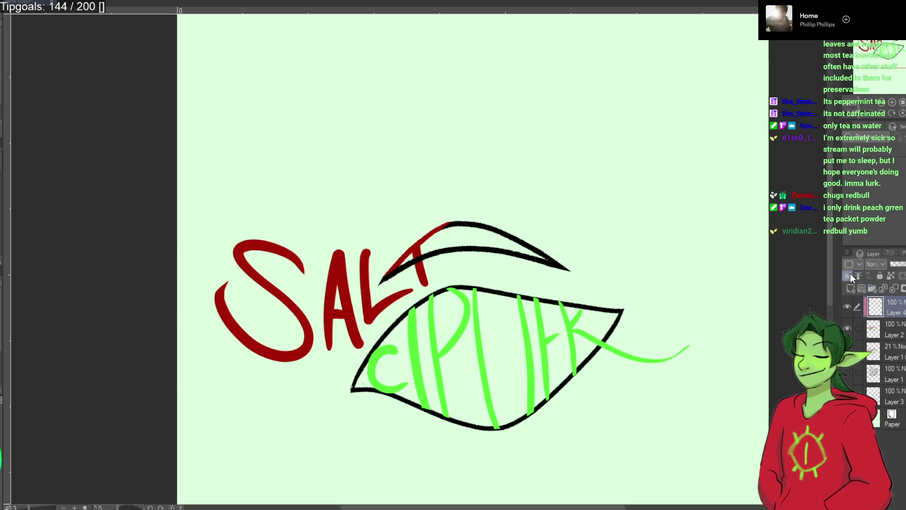
On the clipped layer, paint green over the black eye outline at the ends of the I and P.
scroll(486, 367, "up", 2)
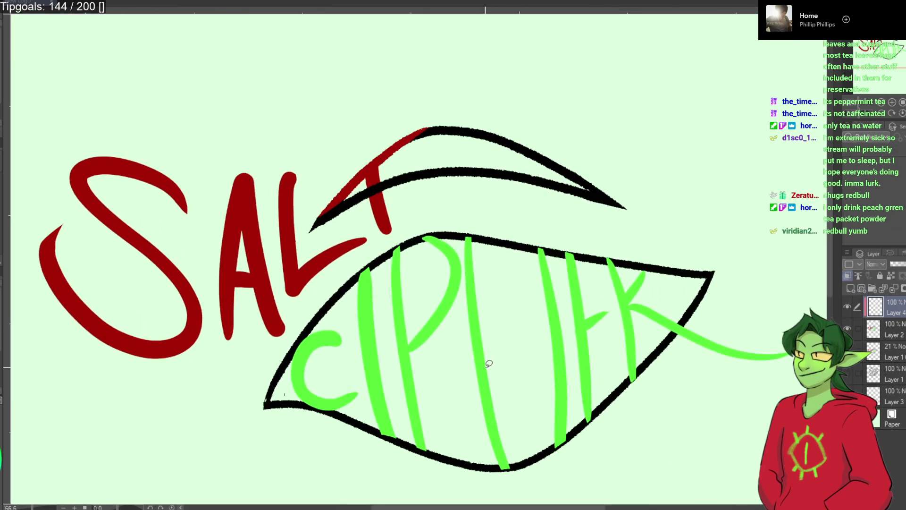
left_click_drag(310, 338, 286, 259)
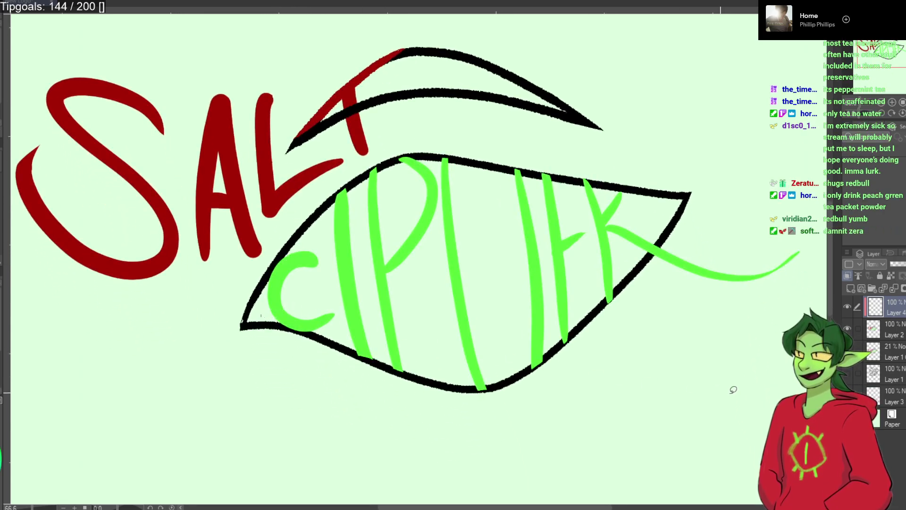
left_click(900, 333)
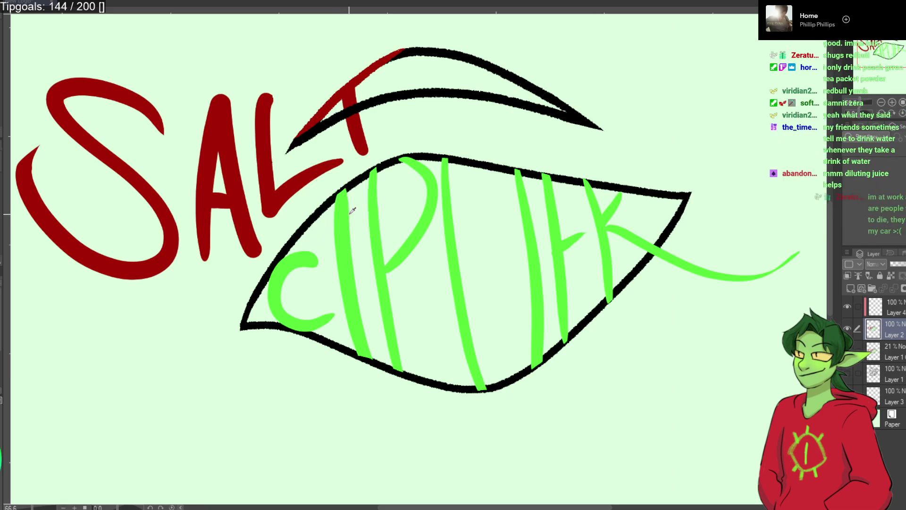
left_click(880, 309)
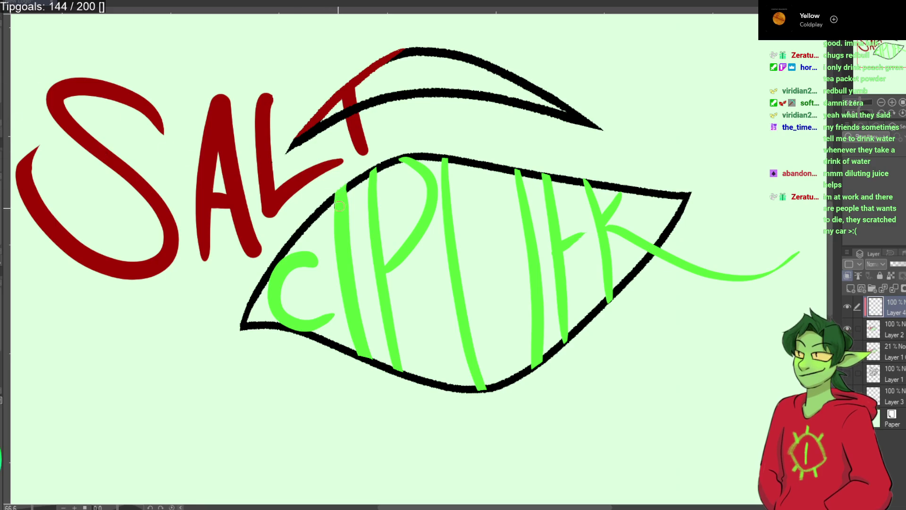
left_click_drag(341, 183, 340, 197)
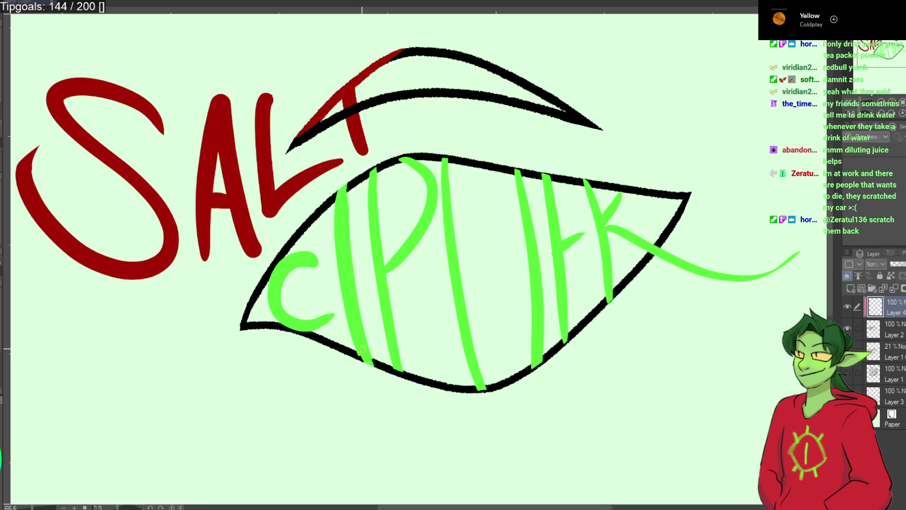
left_click_drag(364, 356, 374, 366)
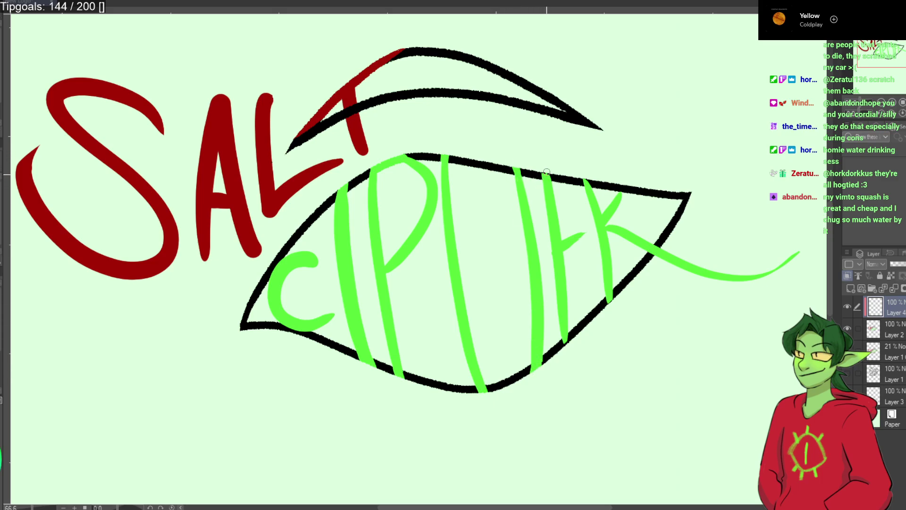
Paint the E's upper and lower arms and the R's top in green along the black eye outline.
left_click_drag(543, 174, 567, 182)
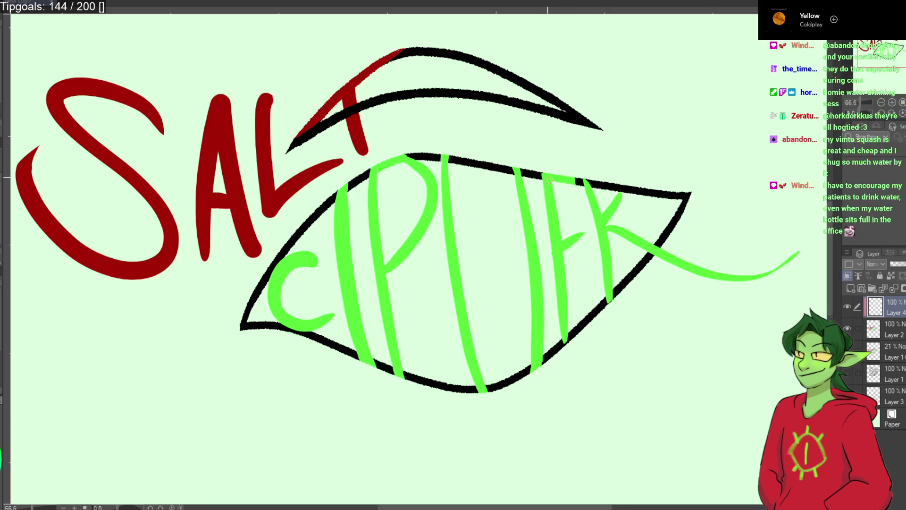
left_click_drag(592, 312, 567, 343)
left_click_drag(618, 198, 596, 184)
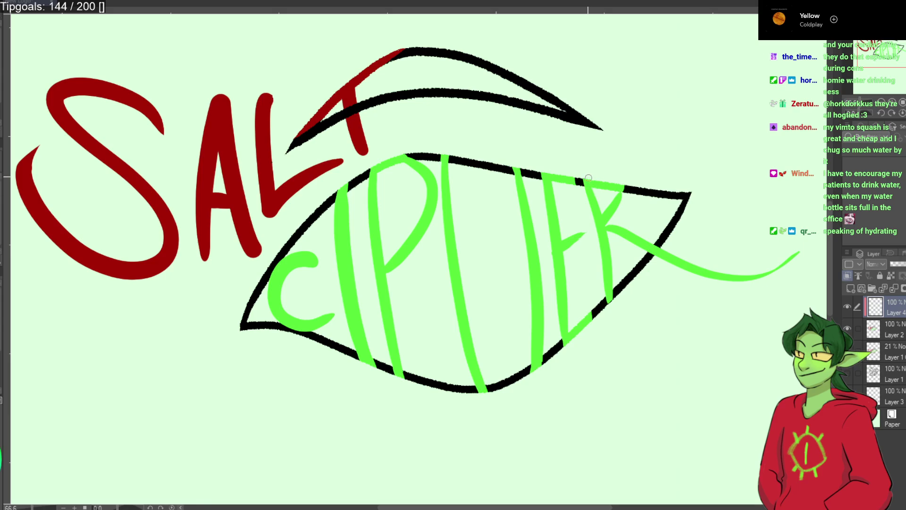
left_click_drag(610, 296, 609, 303)
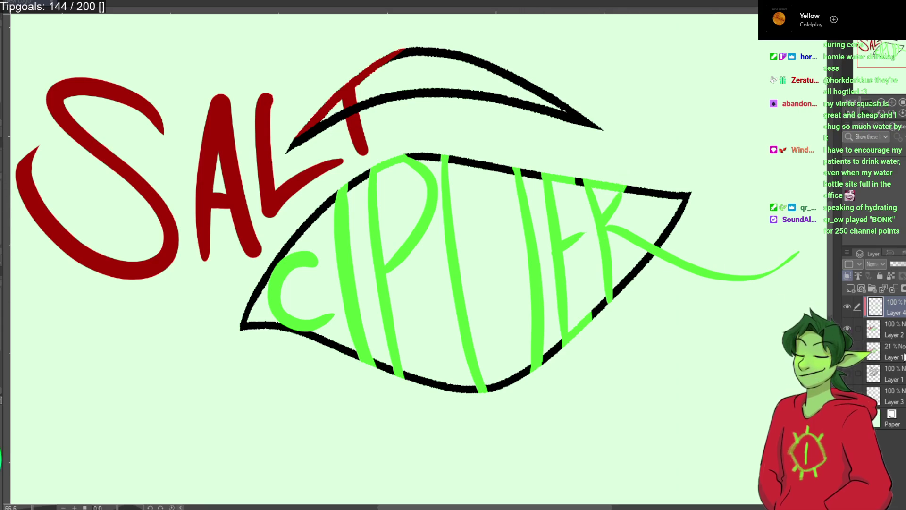
Draw the H's green crossbar between its two stems on Layer 2, redoing the first stroke.
left_click(888, 326)
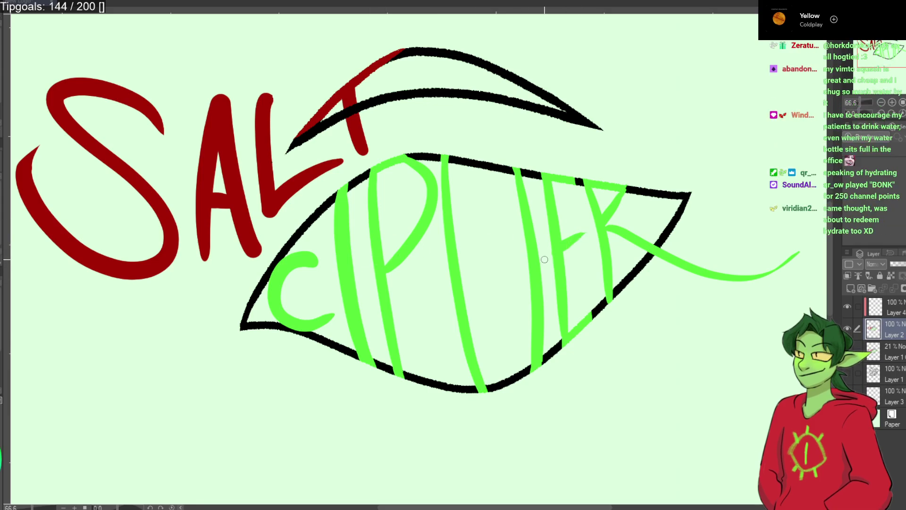
left_click_drag(528, 262, 466, 273)
key("ctrl+z")
left_click_drag(529, 264, 455, 267)
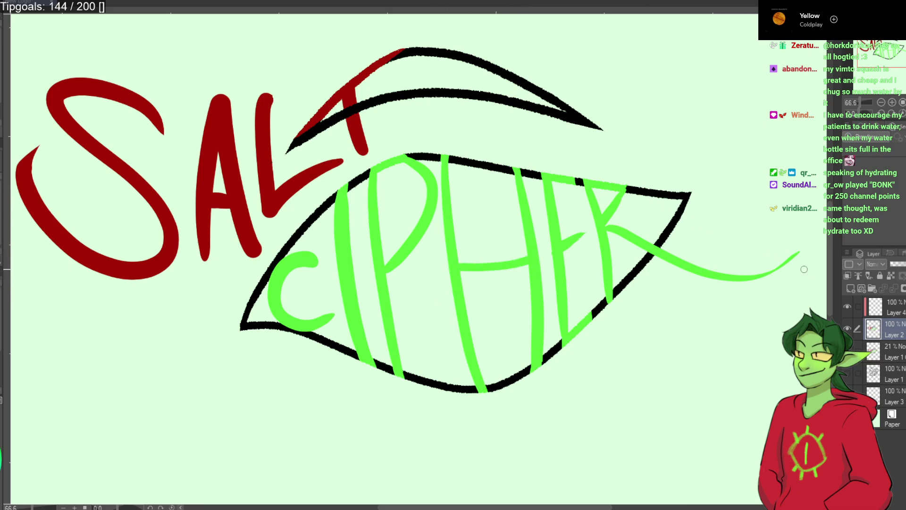
Sample the eye outline's black and touch up the outline on the clipped layer where the H's left stem meets it.
left_click(882, 309)
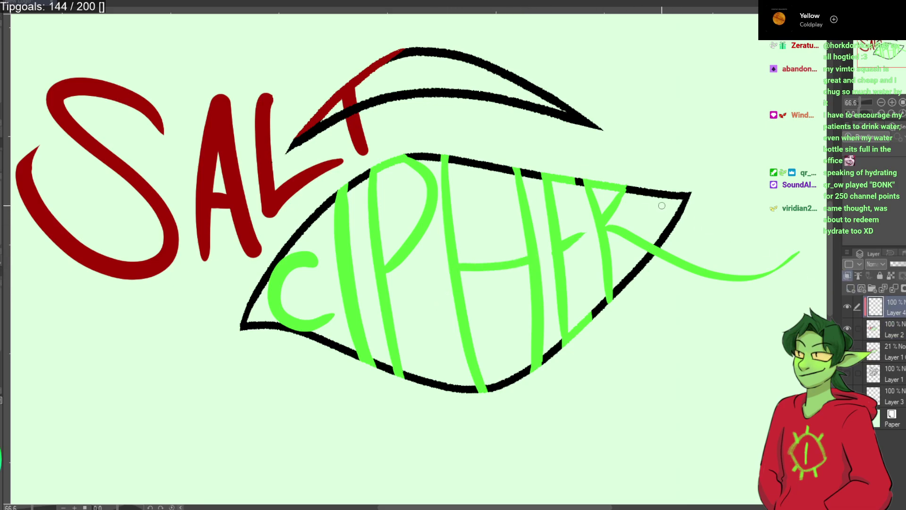
left_click(652, 188, "alt")
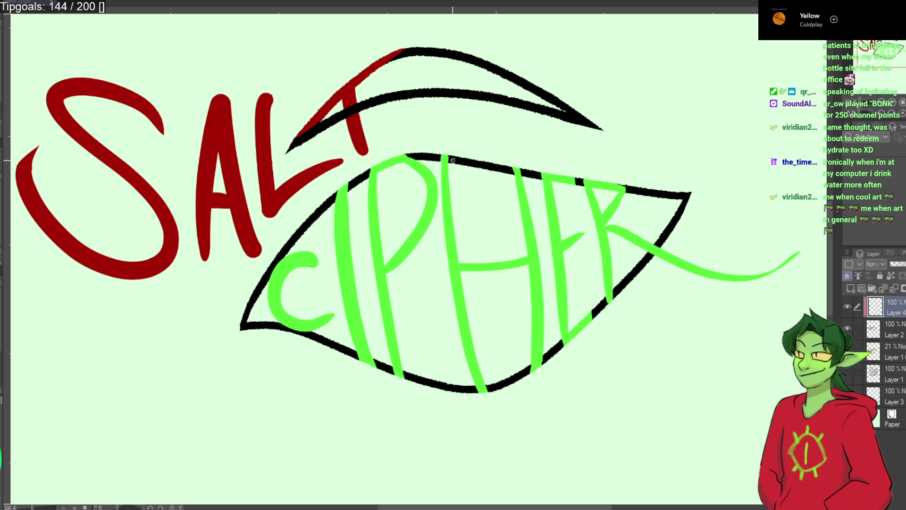
left_click_drag(446, 164, 443, 152)
key("ctrl+z")
key("ctrl+y")
key("ctrl+minus")
key("ctrl+0")
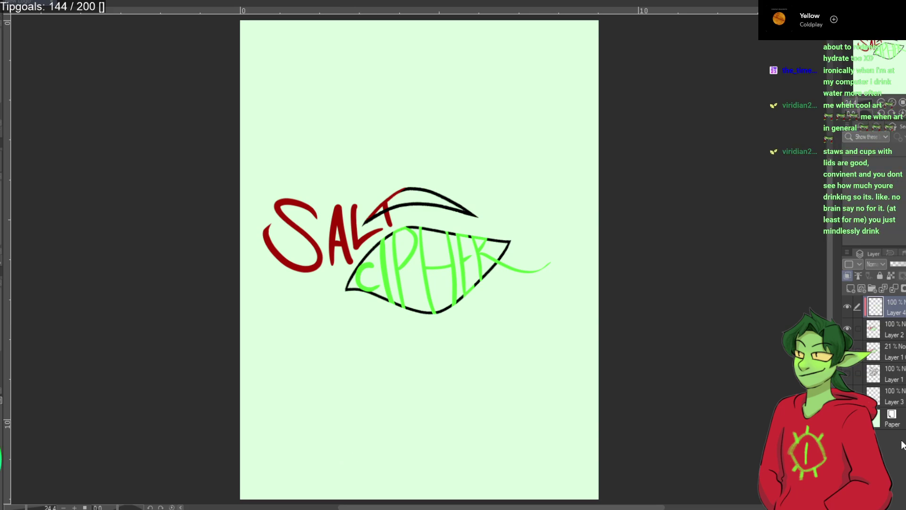
Try white, black, dark blue and slate blue as the Paper layer's colour and settle on a medium green.
left_click(893, 419)
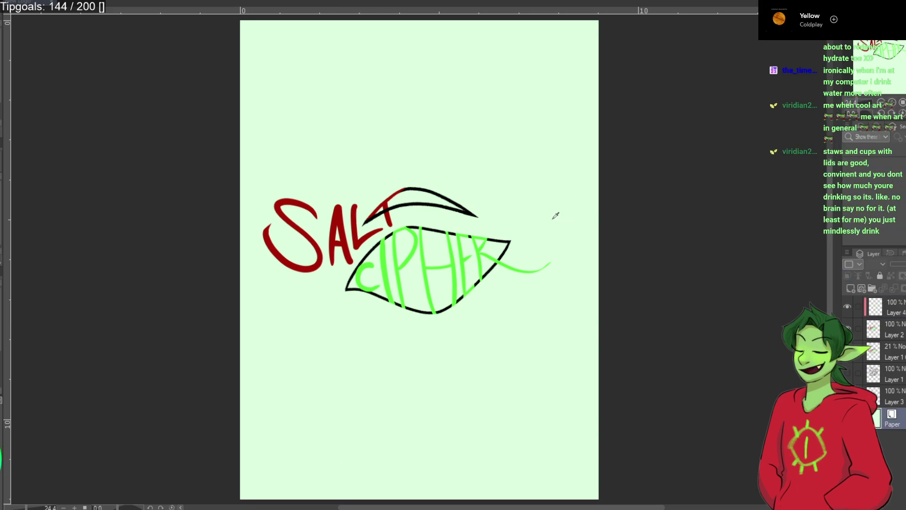
key("ctrl+z")
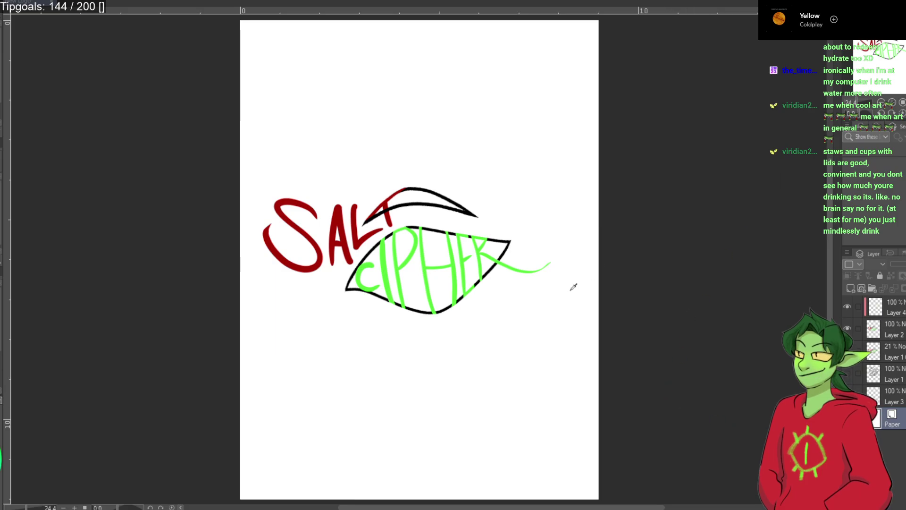
key("ctrl+z")
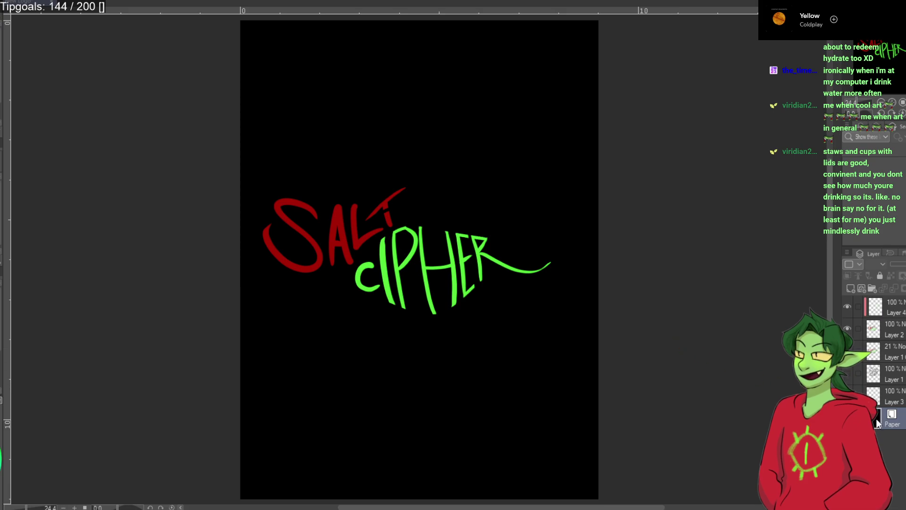
key("ctrl+z")
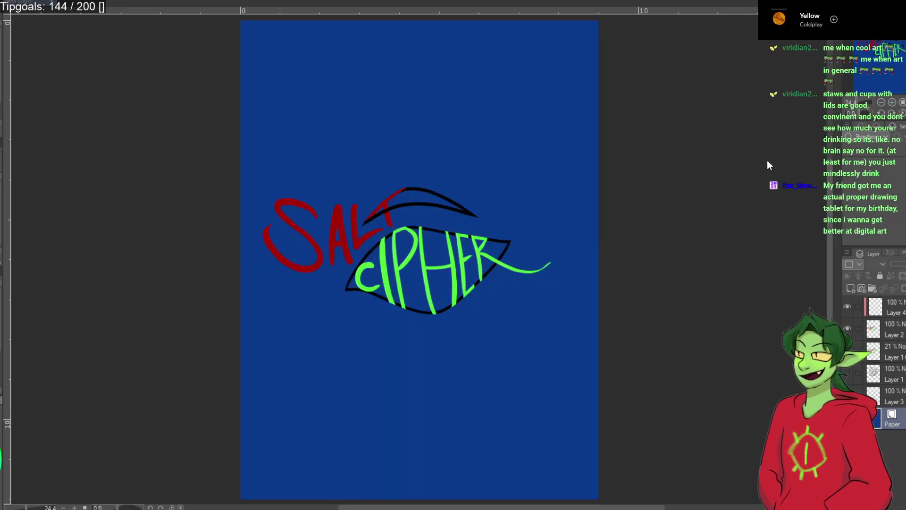
key("ctrl+z")
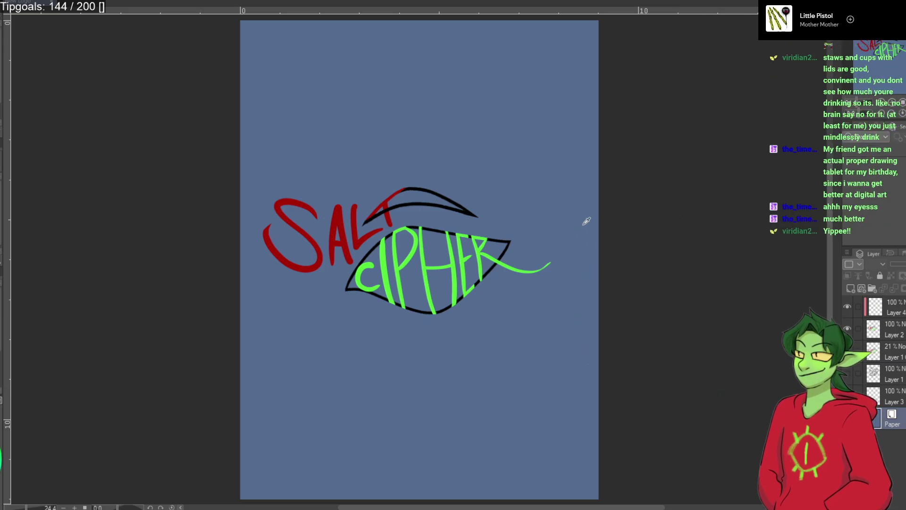
left_click(763, 160)
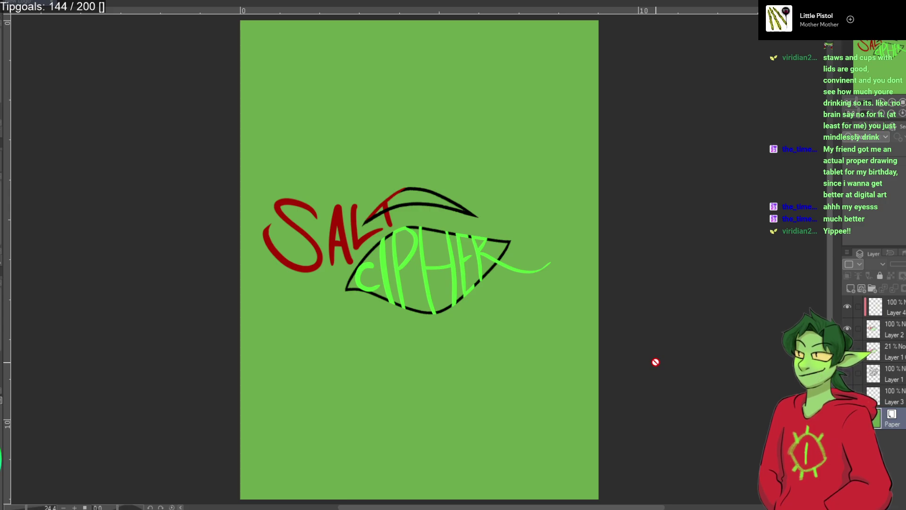
Hide the Paper layer to give the logo a transparent background.
scroll(166, 305, "up", 3)
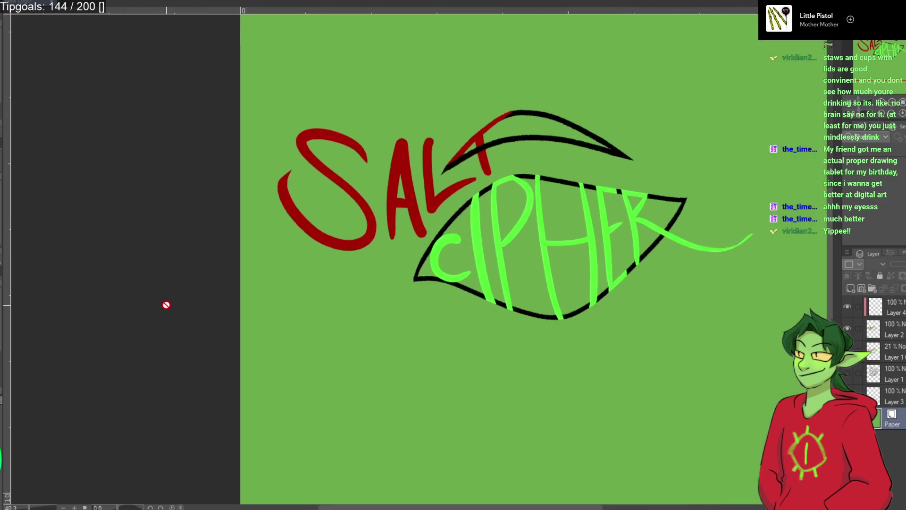
scroll(166, 304, "down", 2)
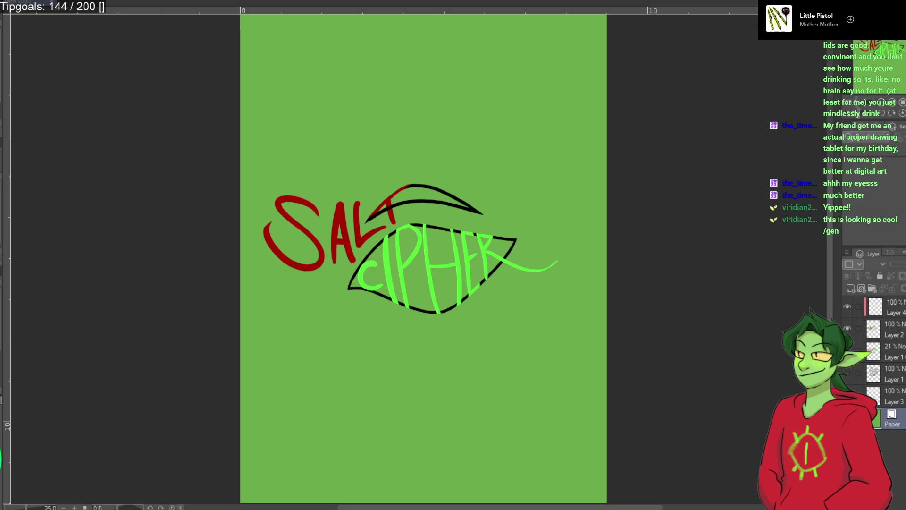
left_click(847, 414)
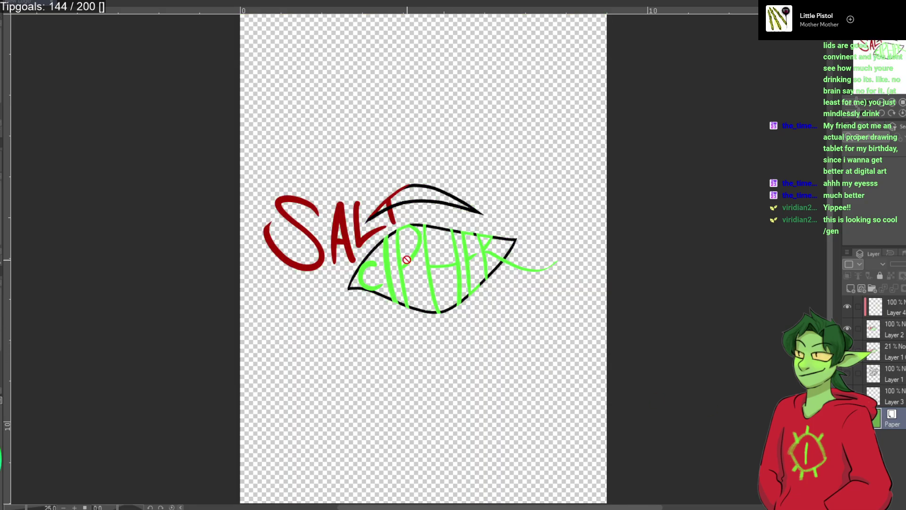
Merge the clipped Layer 4 down into Layer 2 and the 21% opacity sketch layer down into Layer 1.
left_click(891, 310)
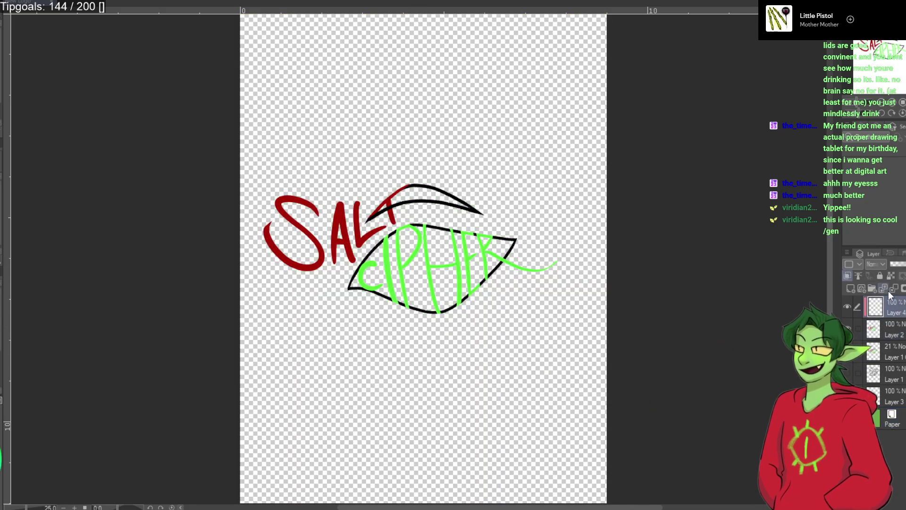
left_click(887, 293)
left_click(895, 332)
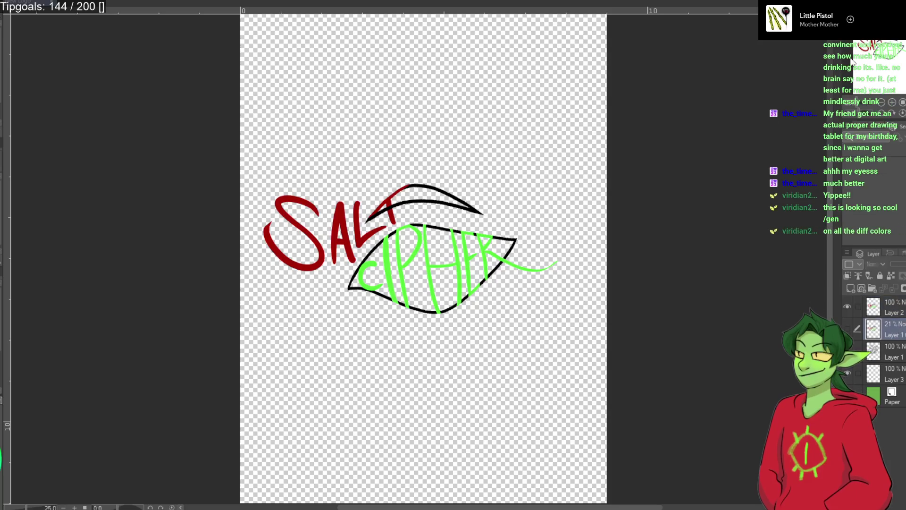
key("ctrl+e")
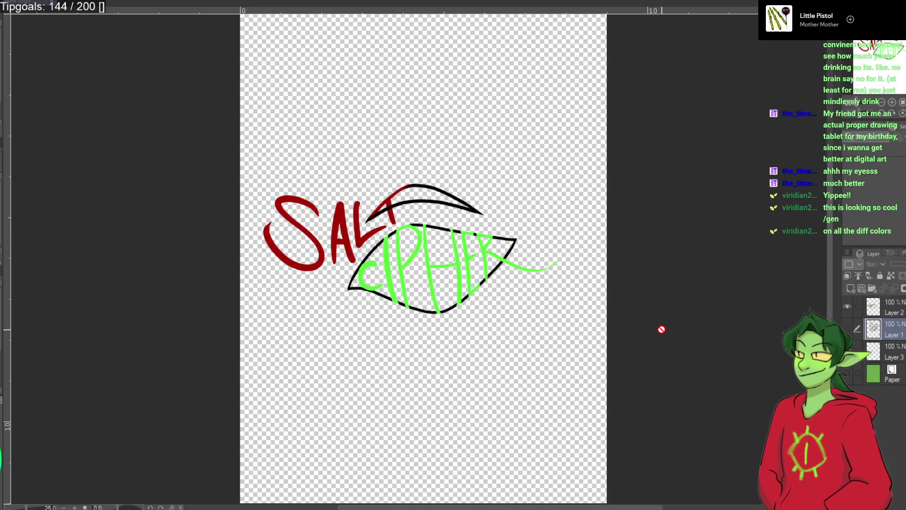
Transform Layer 2 to shift the whole logo right until it is centred horizontally on the canvas.
left_click(885, 308)
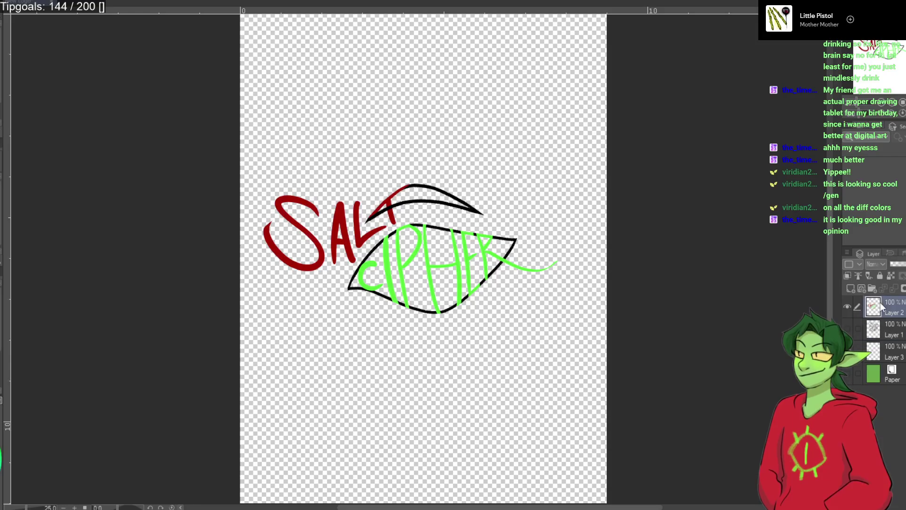
key("ctrl+t")
key("Right")
key("Right")
key("Right")
key("Right")
key("Right")
key("Right")
key("Right")
key("Right")
key("Right")
key("Right")
key("Right")
key("Right")
key("Right")
key("Right")
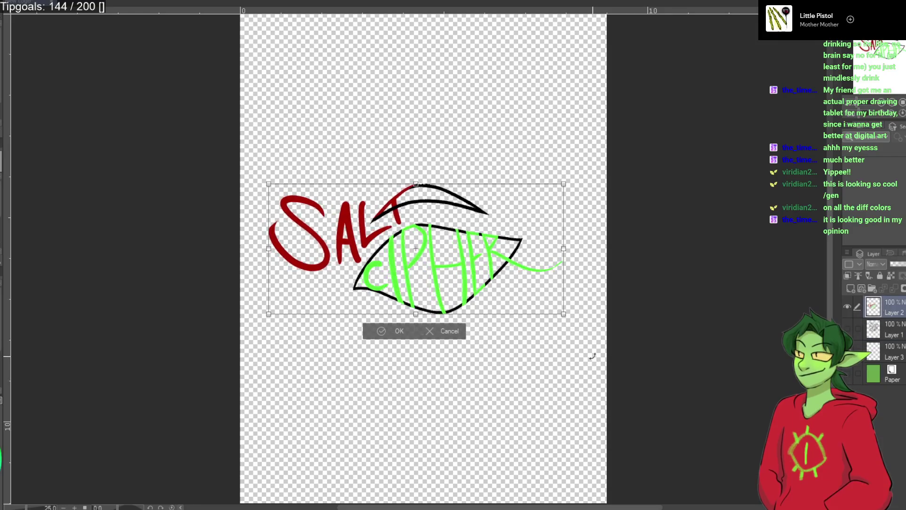
key("Right")
key("Right")
key("Right")
key("Right")
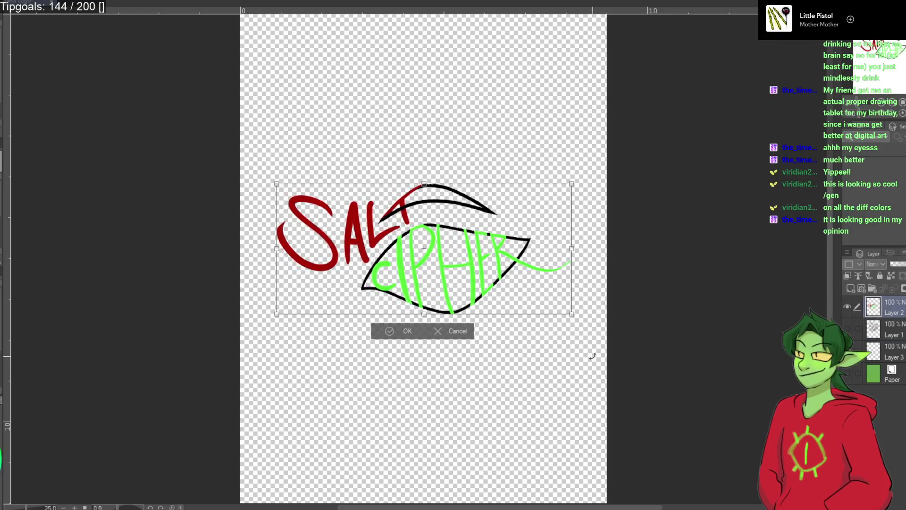
key("Right")
key("Right")
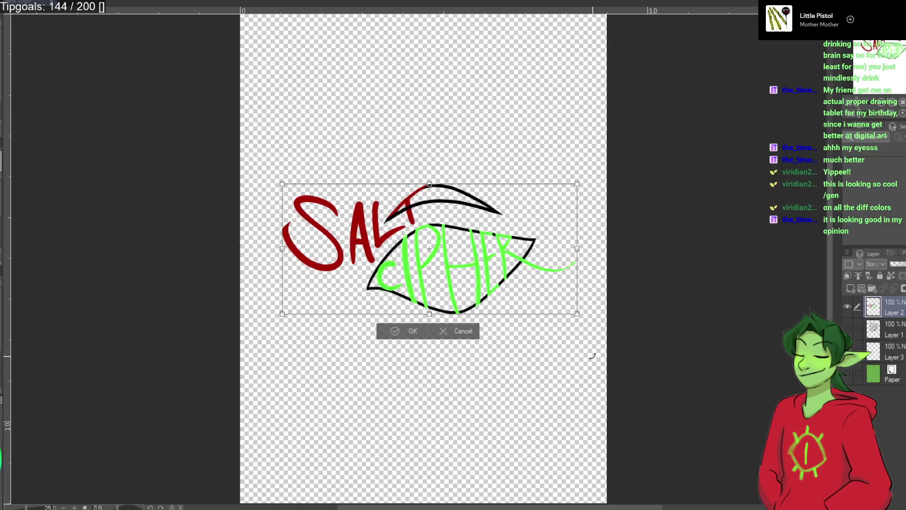
key("Return")
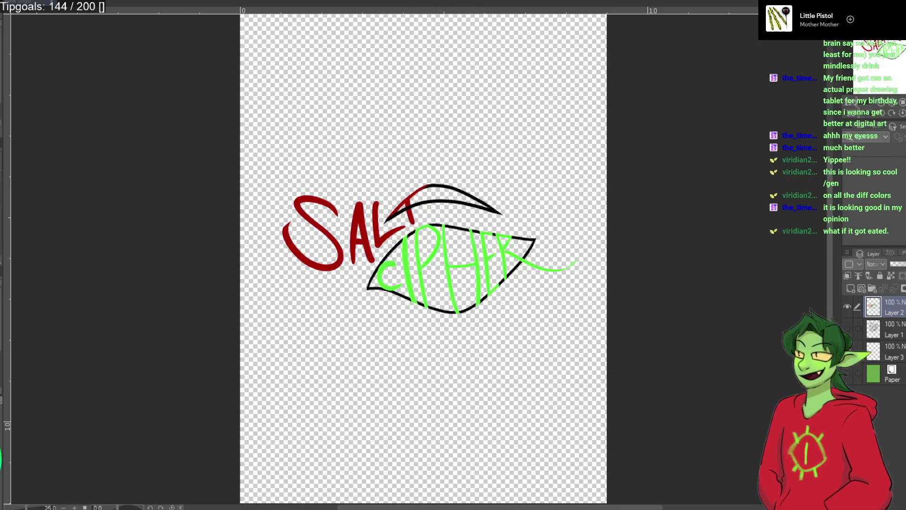
Crop the canvas to a full-width band around the SALT CIPHER logo and clear the selection.
left_click_drag(228, 91, 626, 408)
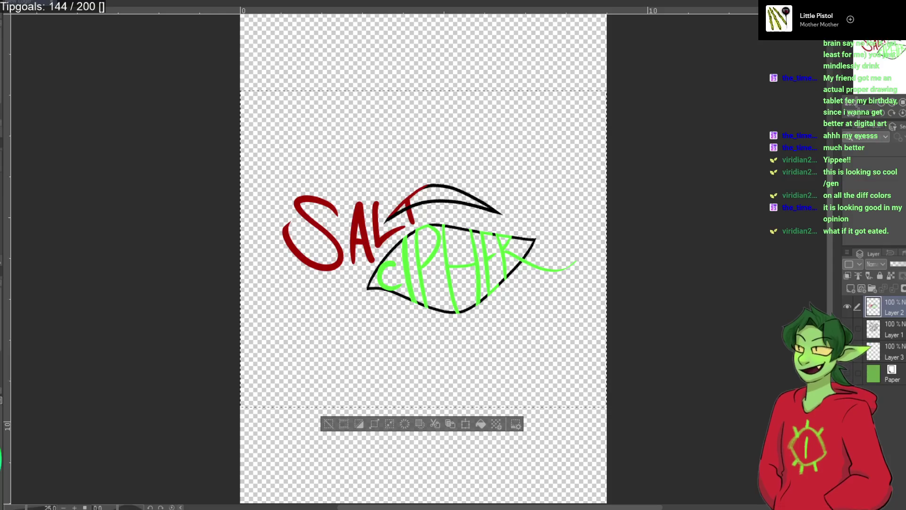
key("ctrl+shift+x")
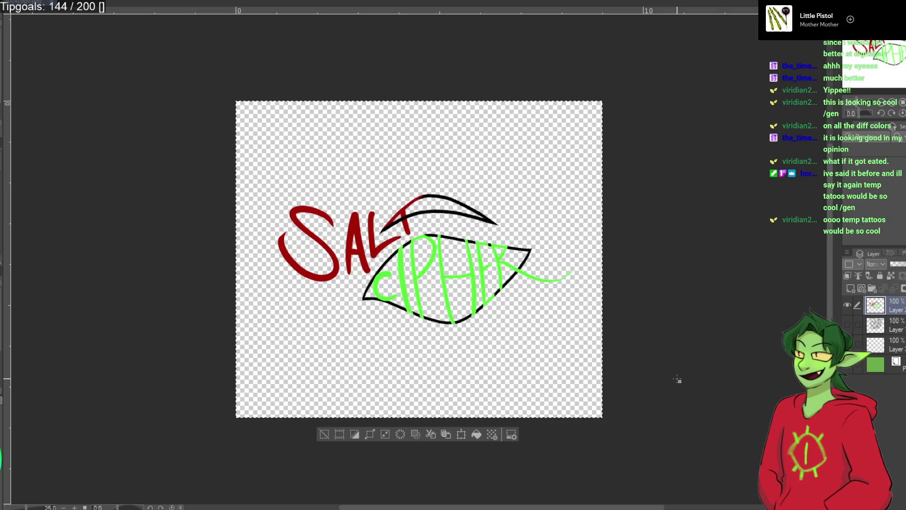
key("ctrl+d")
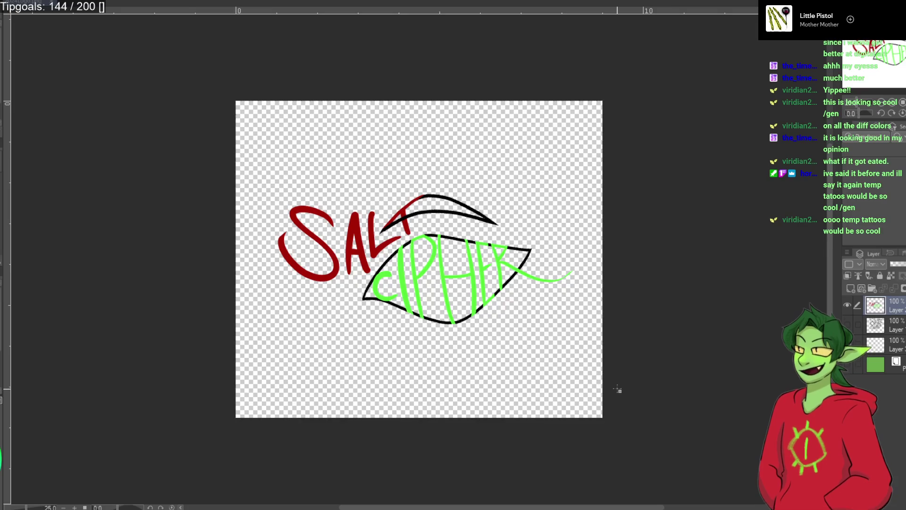
Show the Paper layer again and try dark green, near-black, light green and a medium green as its colour.
left_click(879, 367)
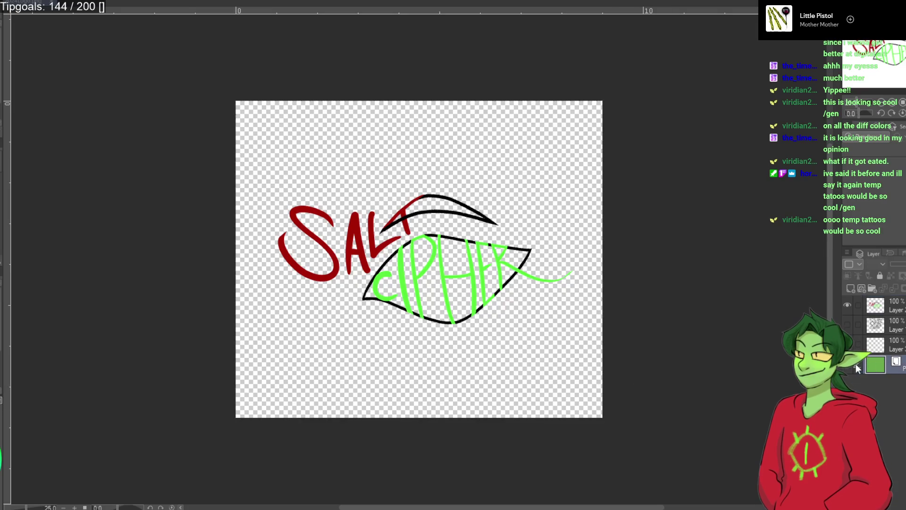
left_click(852, 367)
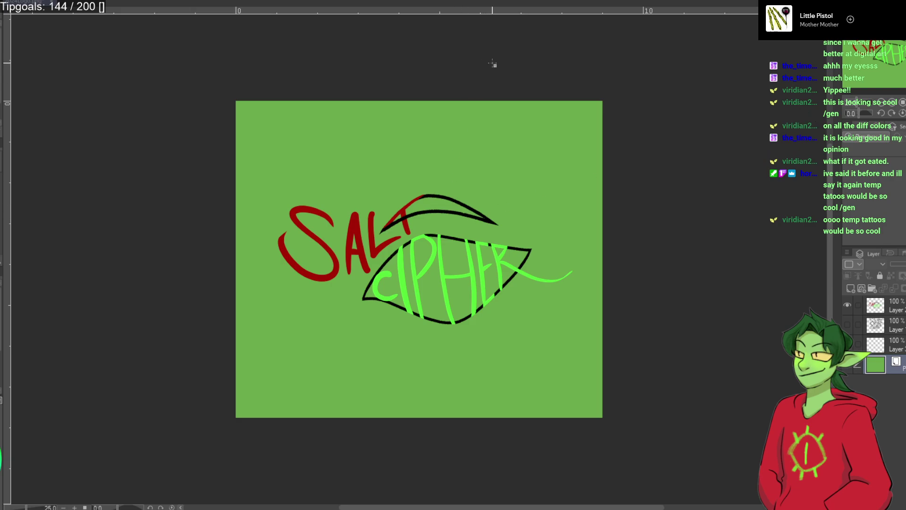
left_click(768, 131)
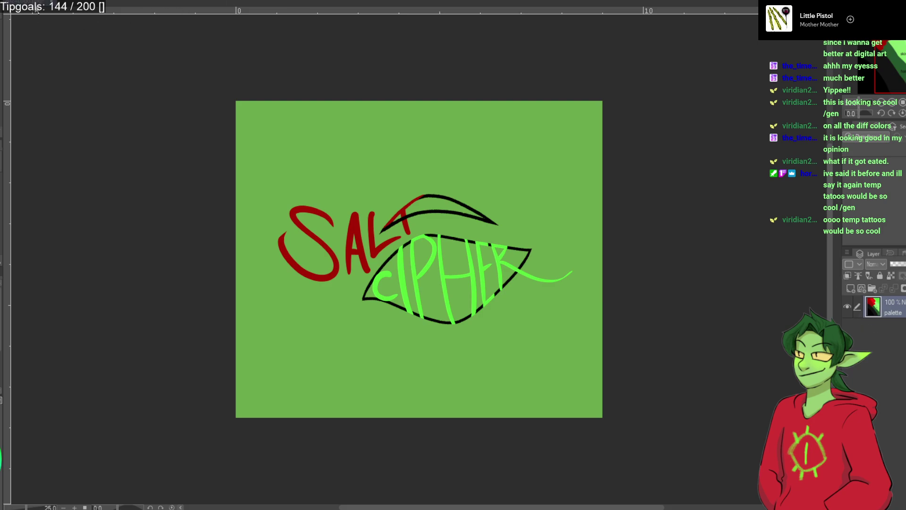
left_click(123, 139)
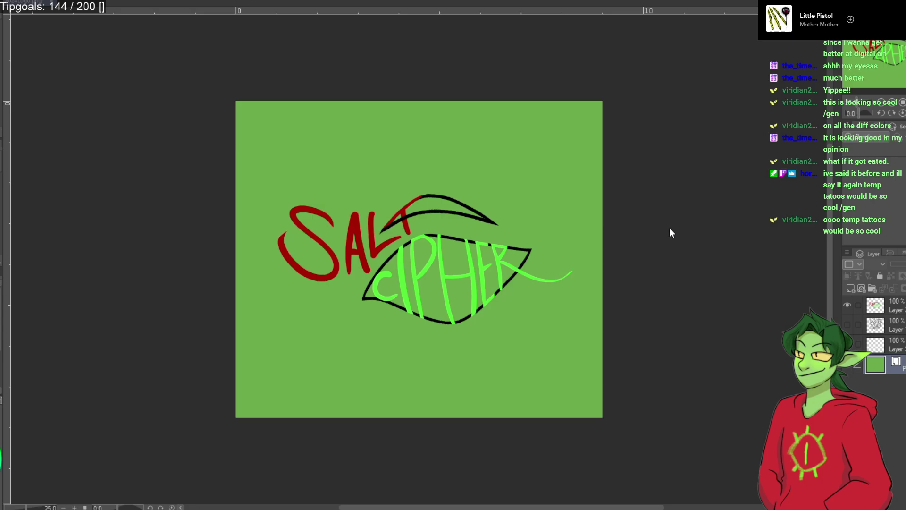
left_click(762, 171)
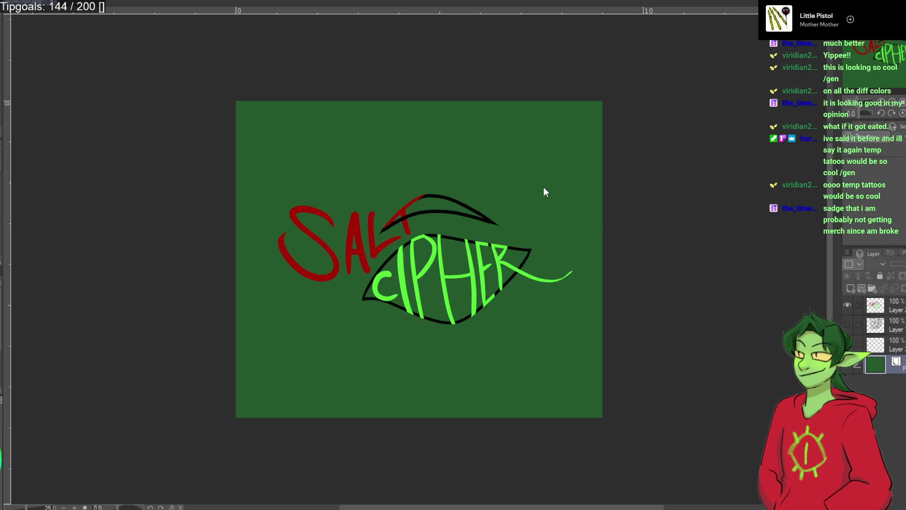
left_click(769, 164)
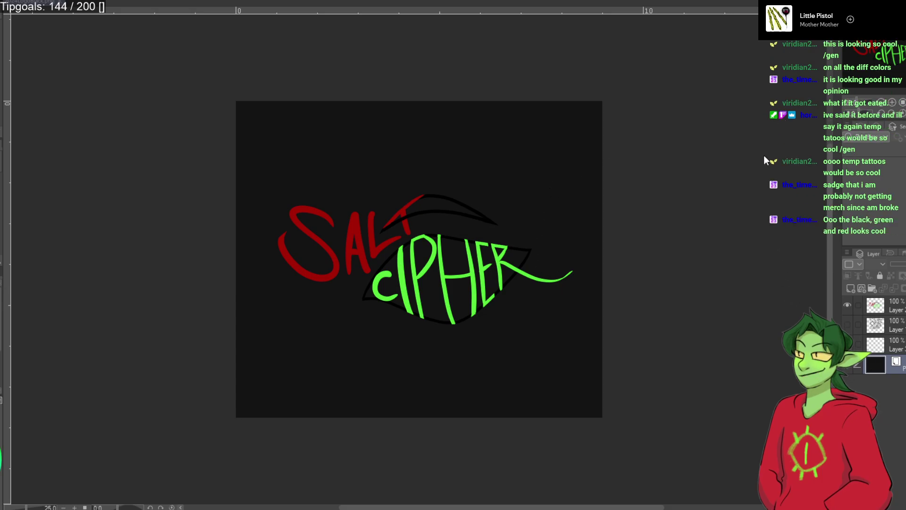
key("alt+Delete")
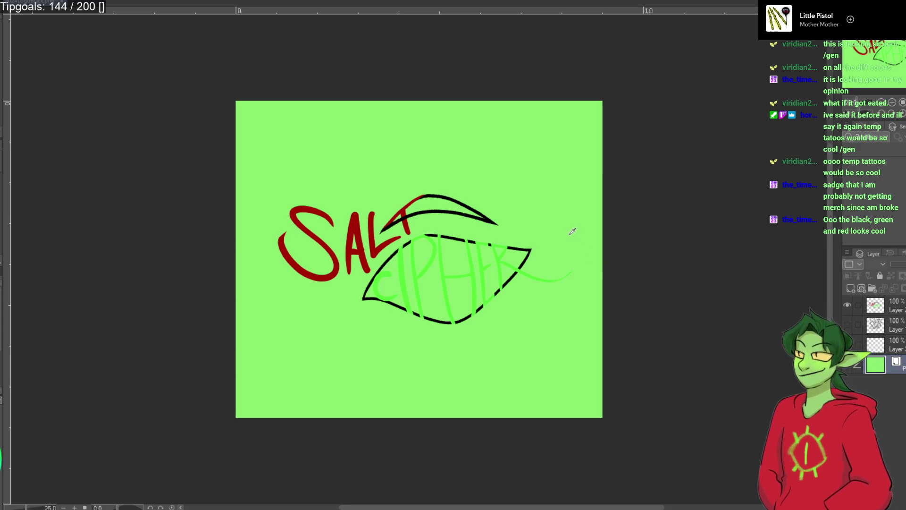
left_click(766, 166)
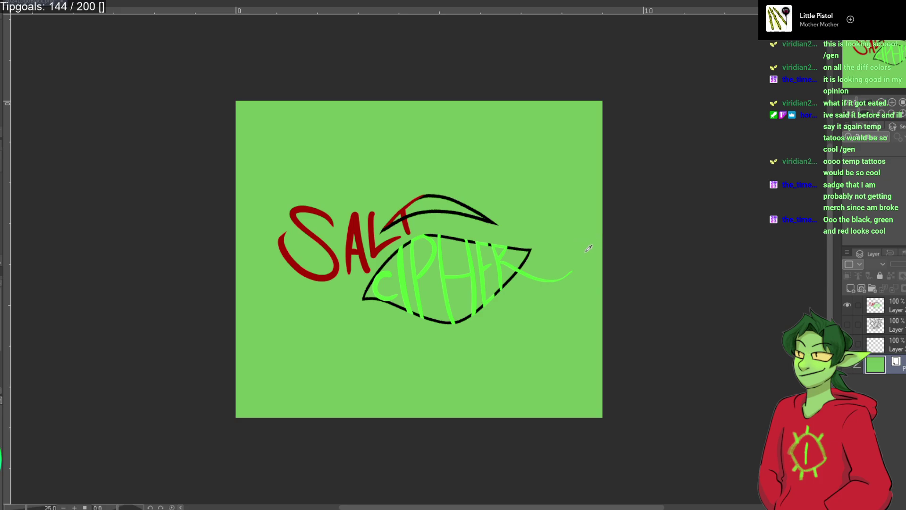
left_click(763, 168)
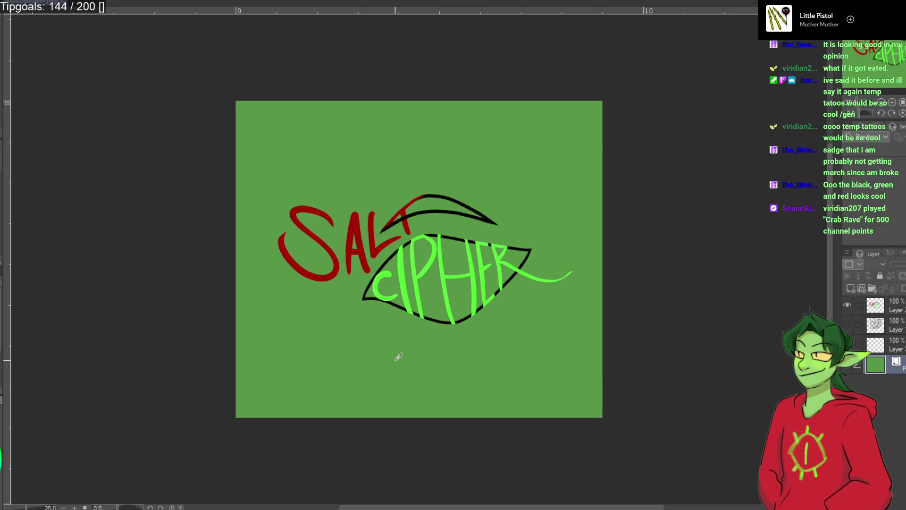
left_click(793, 142)
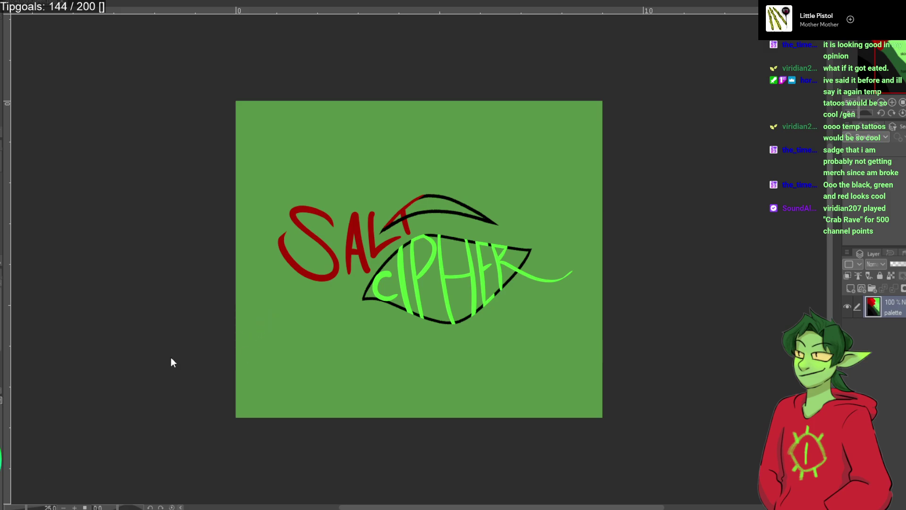
left_click(494, 148, "alt")
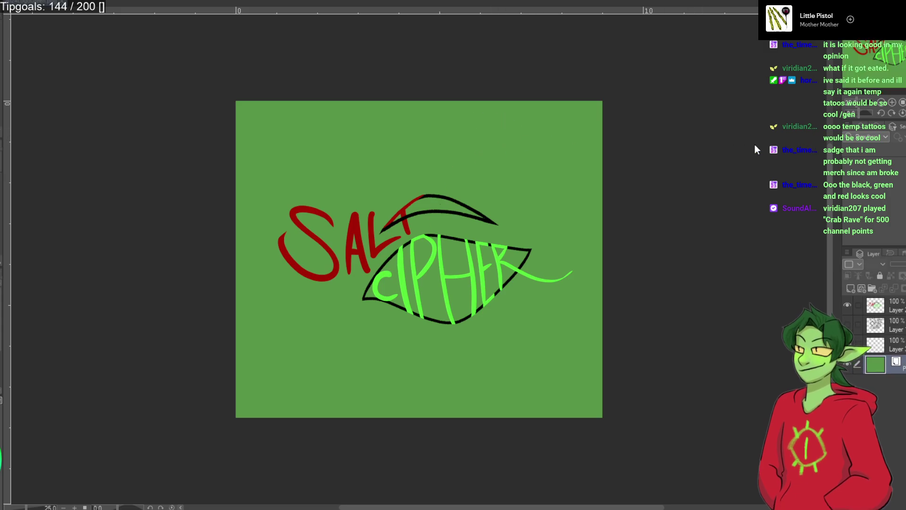
key("ctrl+Tab")
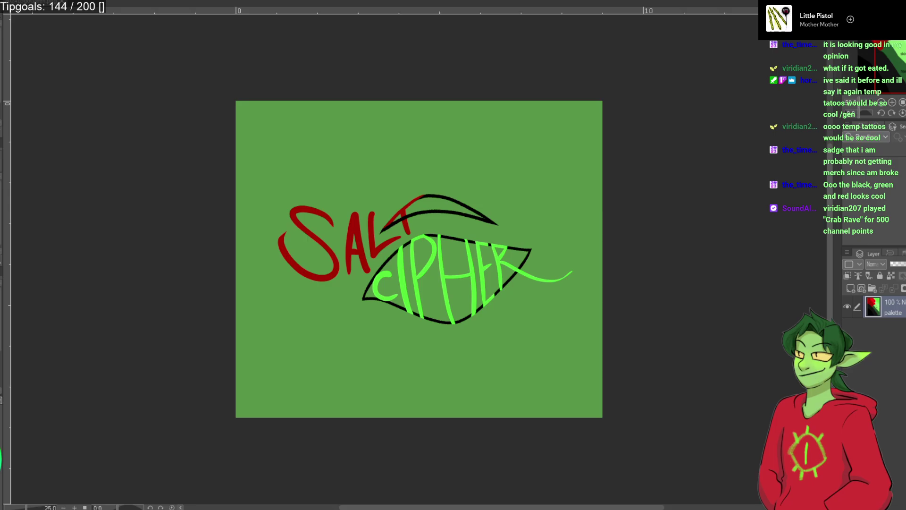
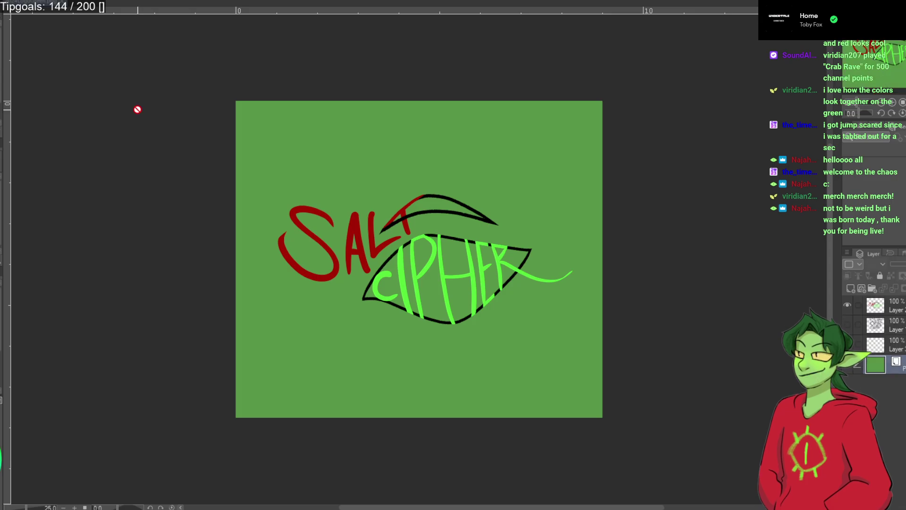
Undo the Paper recolouring, the canvas crop and the logo's recentring, going back to just after the layer merge.
key("ctrl+z")
key("ctrl+y")
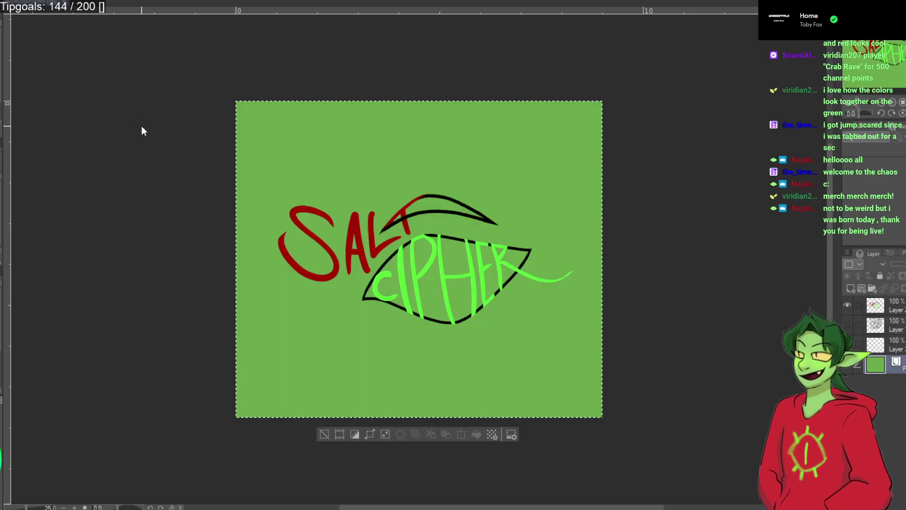
key("ctrl+y")
key("ctrl+shift+n")
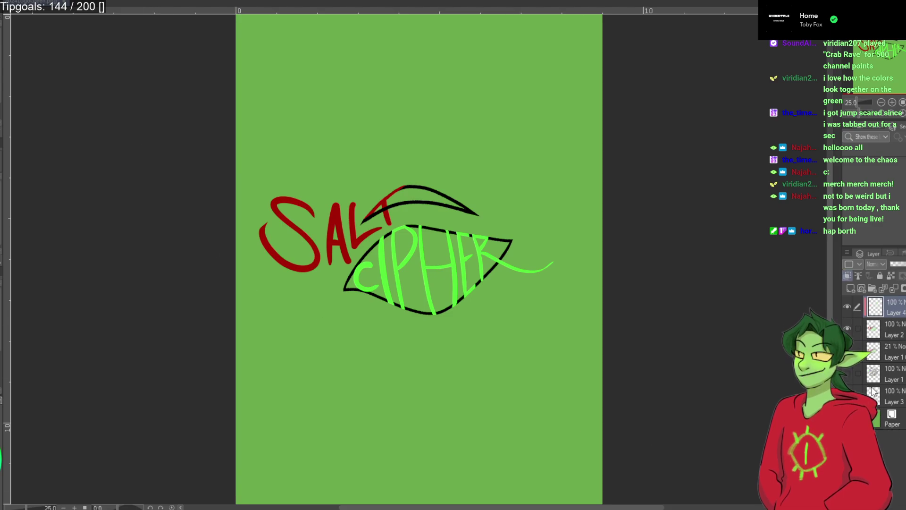
key("ctrl+z")
key("ctrl+z")
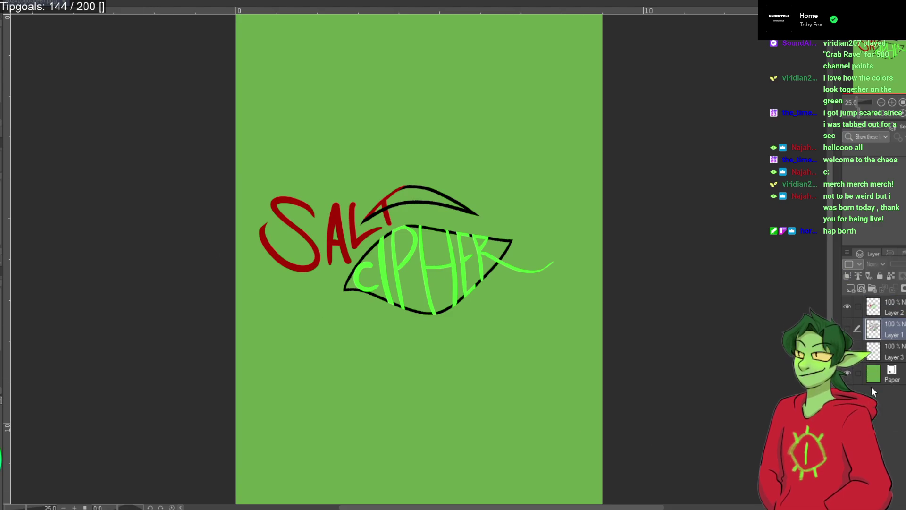
Make the Layer 1 sketch visible and view it without and with the coloured logo on Layer 2.
left_click(847, 307)
left_click(849, 326)
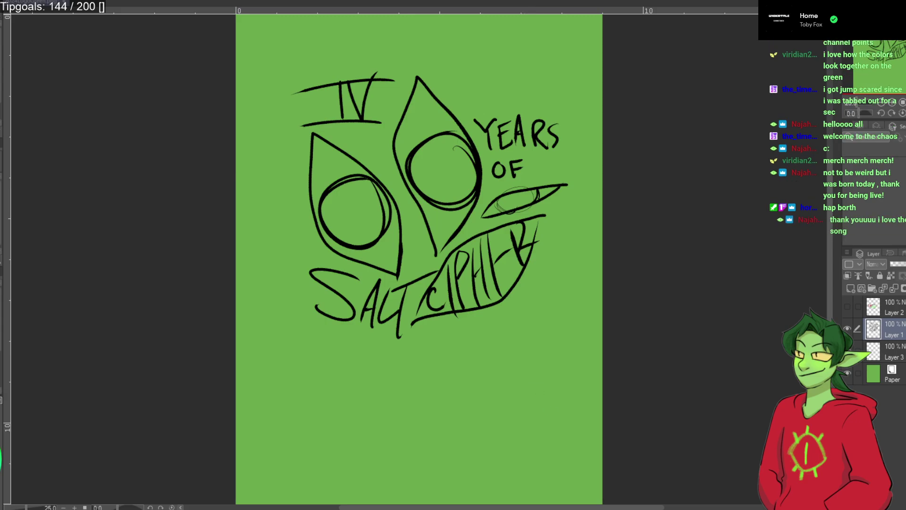
left_click(848, 307)
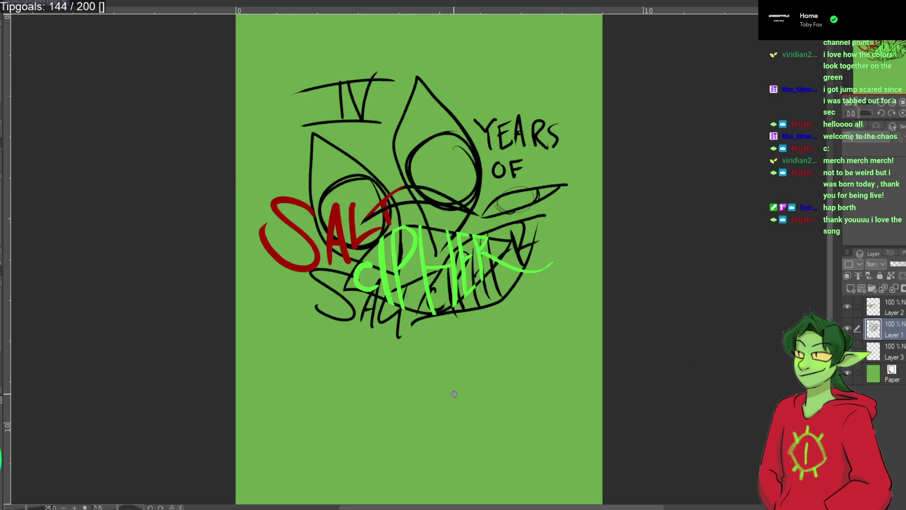
Shift the sketch slightly down and move the coloured SALT CIPHER logo down beneath the two sketched eyes.
key("ctrl+t")
mouse_move(422, 277)
left_mouse_down()
mouse_move(422, 341)
mouse_move(421, 275)
mouse_move(443, 309)
mouse_move(442, 343)
mouse_move(461, 354)
mouse_move(451, 353)
left_mouse_up()
key("Return")
left_click(872, 307)
key("ctrl+t")
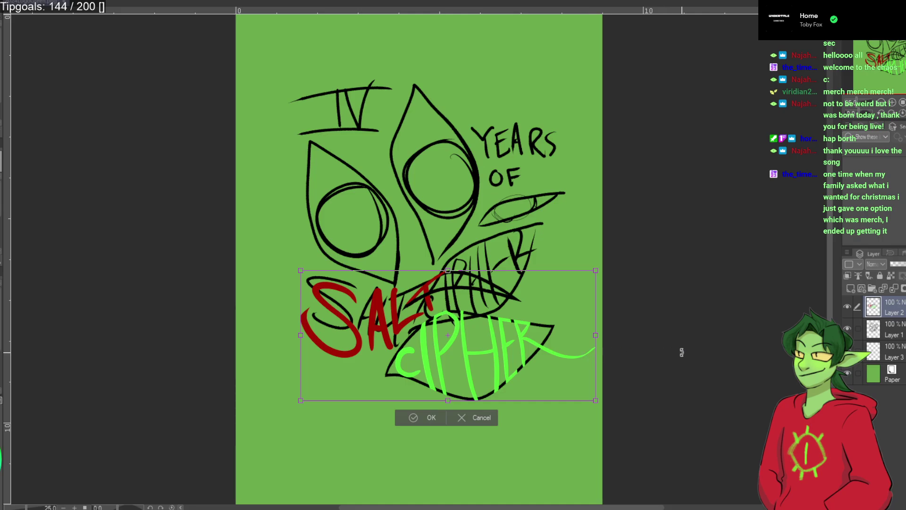
key("Return")
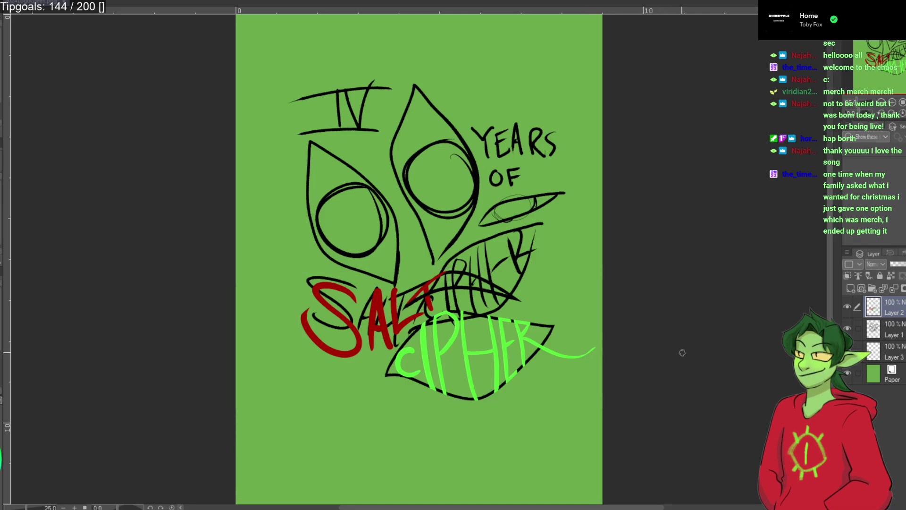
Erase the sketched SALT CIPHER lettering and small eye from Layer 1, undoing the erasure of "YEARS OF".
left_click(889, 328)
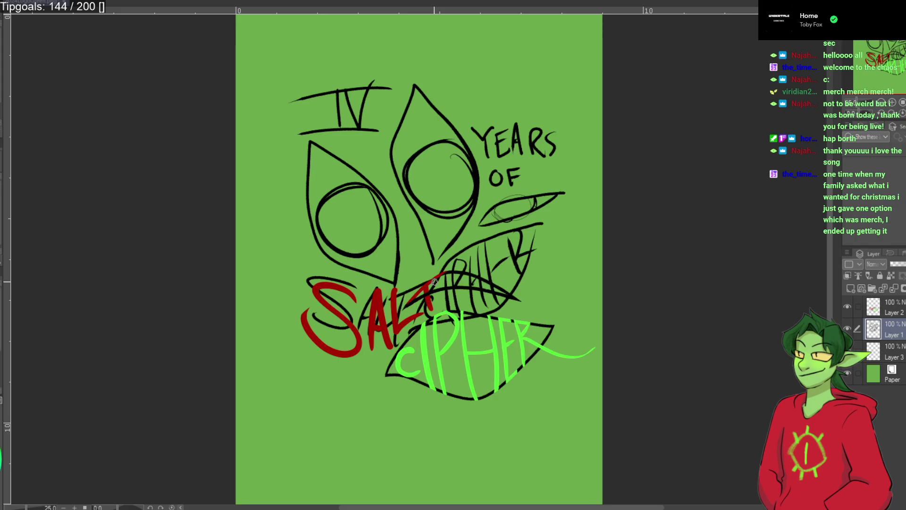
mouse_move(464, 283)
left_mouse_down()
mouse_move(494, 298)
mouse_move(489, 306)
mouse_move(417, 333)
mouse_move(417, 322)
mouse_move(384, 313)
mouse_move(322, 313)
mouse_move(352, 333)
mouse_move(356, 309)
mouse_move(345, 287)
mouse_move(398, 320)
left_mouse_up()
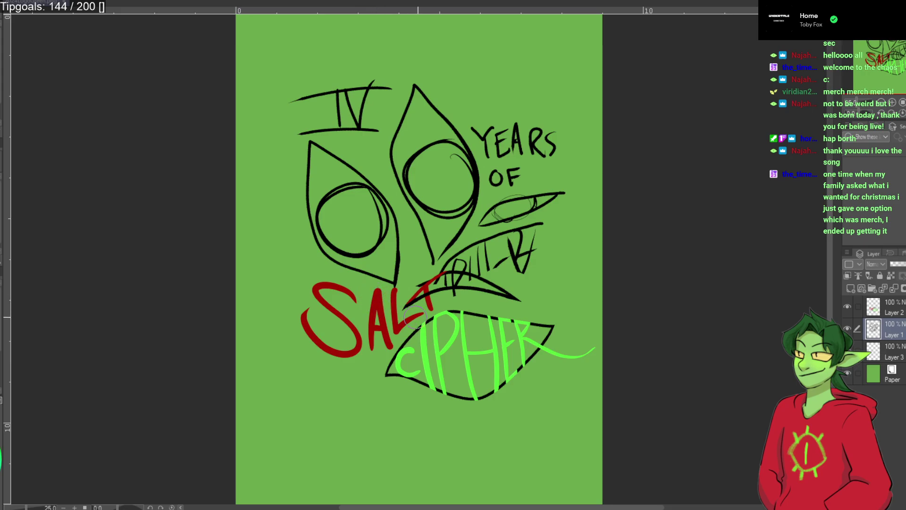
mouse_move(456, 281)
left_mouse_down()
mouse_move(504, 293)
mouse_move(529, 272)
mouse_move(537, 243)
mouse_move(526, 239)
mouse_move(476, 268)
mouse_move(465, 261)
mouse_move(554, 201)
mouse_move(535, 200)
mouse_move(487, 228)
mouse_move(505, 186)
mouse_move(516, 185)
mouse_move(499, 186)
mouse_move(509, 179)
mouse_move(502, 132)
mouse_move(480, 125)
mouse_move(490, 134)
mouse_move(501, 101)
mouse_move(550, 130)
left_mouse_up()
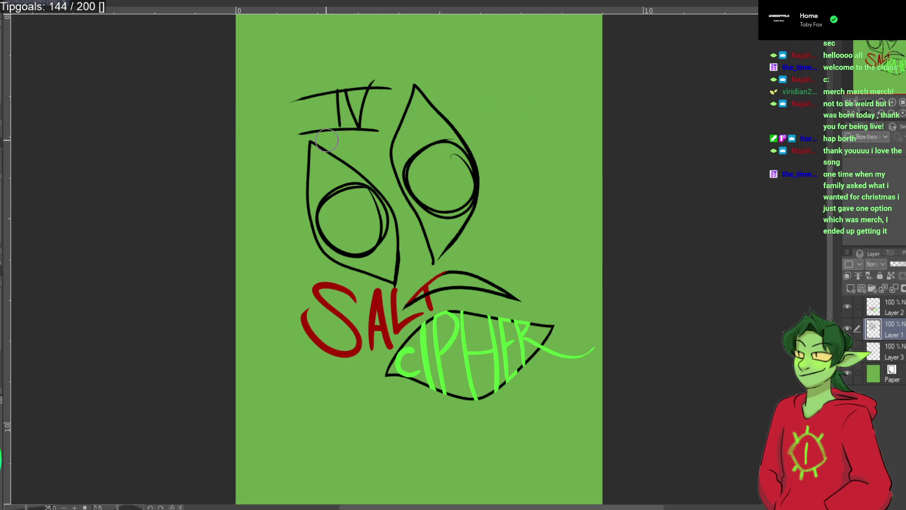
key("ctrl+z")
key("ctrl+z")
key("ctrl+z")
key("ctrl+z")
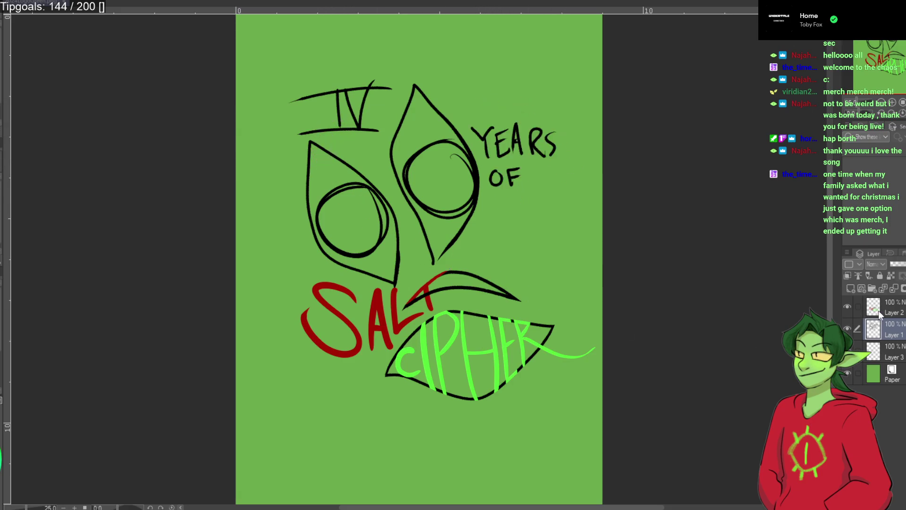
Add a new layer at the top of the stack for inking and lower the Layer 1 sketch's opacity to 28%.
left_click(850, 288)
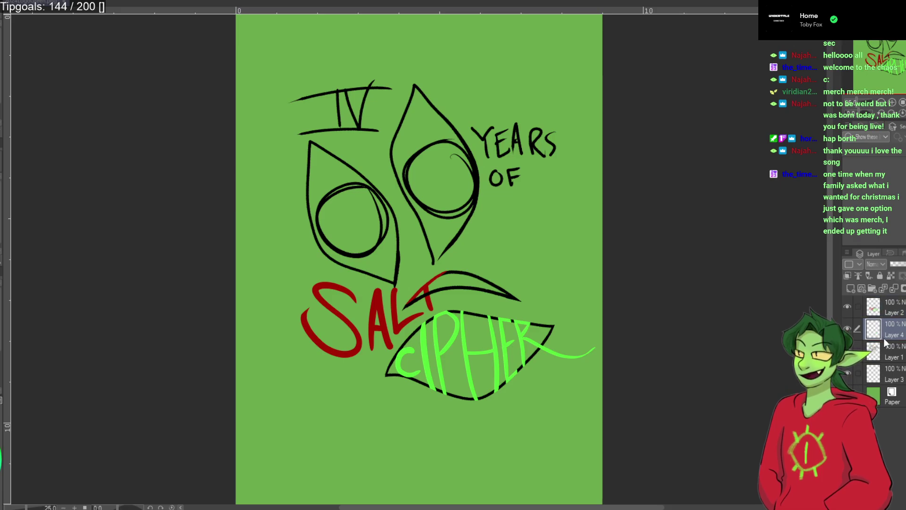
left_click_drag(885, 329, 885, 302)
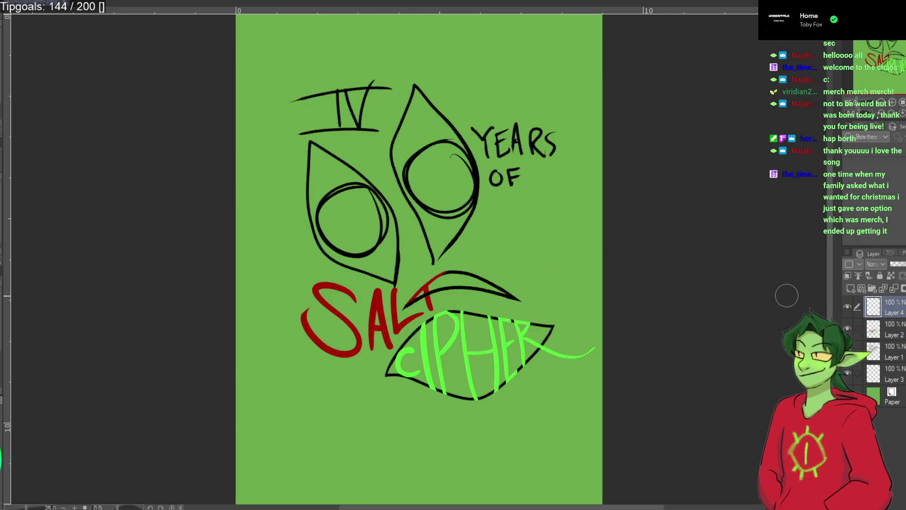
left_click(887, 352)
left_click(894, 263)
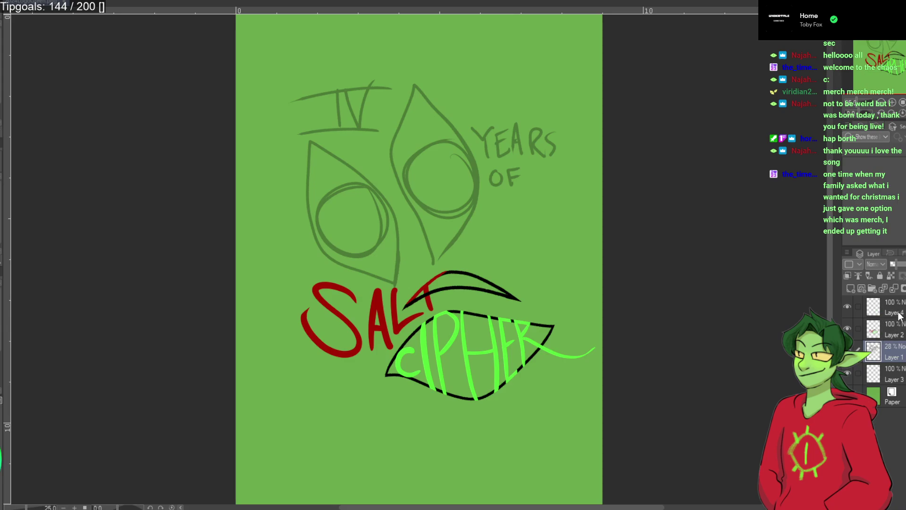
left_click(881, 305)
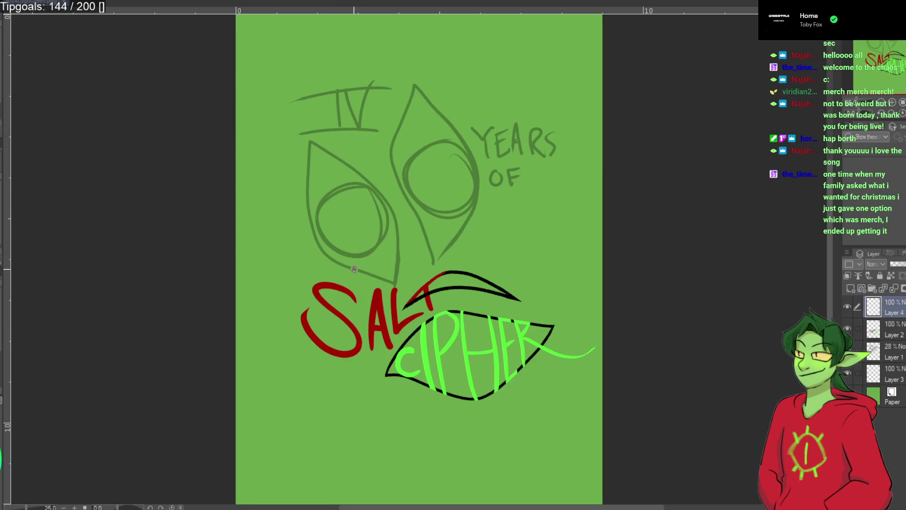
Try several black outline strokes for the left almond-shaped eye over the faded sketch, undoing each attempt.
mouse_move(404, 265)
left_mouse_down()
mouse_move(403, 246)
mouse_move(288, 100)
left_mouse_up()
key("ctrl+z")
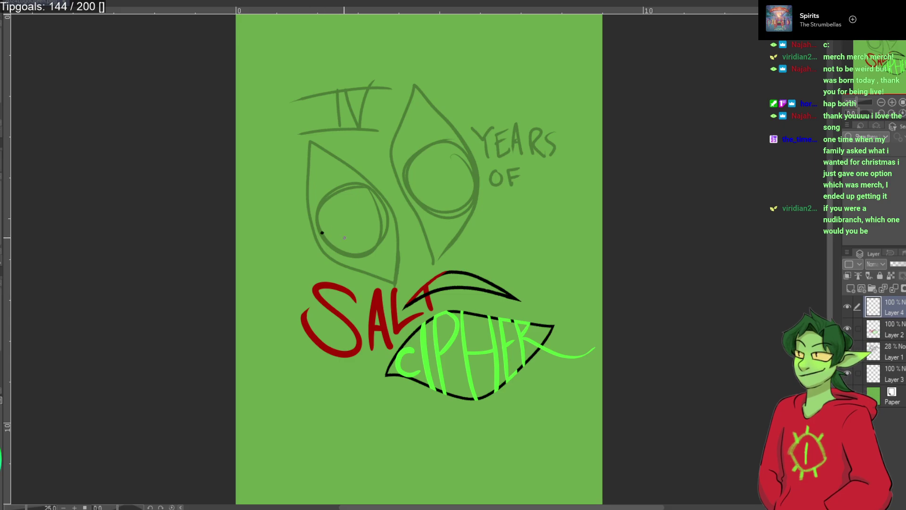
mouse_move(385, 280)
left_mouse_down()
mouse_move(391, 249)
mouse_move(310, 114)
mouse_move(303, 192)
mouse_move(355, 270)
mouse_move(389, 230)
mouse_move(316, 138)
mouse_move(376, 178)
left_mouse_up()
key("ctrl+z")
key("ctrl+z")
left_click_drag(296, 144, 314, 246)
mouse_move(296, 143)
left_mouse_down()
mouse_move(305, 203)
mouse_move(295, 178)
mouse_move(351, 259)
mouse_move(387, 279)
left_mouse_up()
left_click_drag(301, 231, 357, 271)
key("ctrl+z")
key("ctrl+z")
key("ctrl+z")
key("ctrl+z")
key("ctrl+z")
key("ctrl+z")
key("ctrl+z")
key("ctrl+z")
mouse_move(388, 282)
left_mouse_down()
mouse_move(349, 165)
mouse_move(306, 137)
mouse_move(302, 173)
mouse_move(339, 265)
mouse_move(381, 274)
mouse_move(293, 186)
mouse_move(303, 139)
left_mouse_up()
key("ctrl+z")
key("ctrl+z")
mouse_move(388, 282)
left_mouse_down()
mouse_move(304, 207)
mouse_move(307, 158)
left_mouse_up()
key("ctrl+z")
key("ctrl+z")
key("ctrl+z")
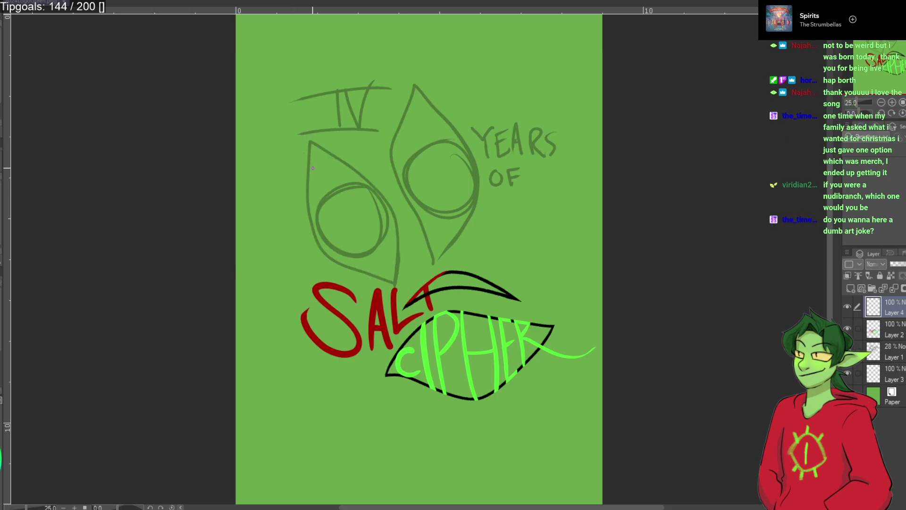
Ink the left almond-shaped eye in black on Layer 4 with two curves meeting at pointed ends, redoing unsatisfactory strokes.
mouse_move(388, 279)
left_mouse_down()
mouse_move(372, 170)
mouse_move(306, 141)
left_mouse_up()
key("ctrl+z")
mouse_move(387, 278)
left_mouse_down()
mouse_move(328, 145)
mouse_move(311, 132)
mouse_move(305, 204)
mouse_move(376, 274)
mouse_move(297, 197)
mouse_move(297, 204)
mouse_move(307, 133)
left_mouse_up()
key("ctrl+z")
key("ctrl+z")
mouse_move(296, 210)
left_mouse_down()
mouse_move(307, 133)
mouse_move(300, 236)
left_mouse_up()
key("ctrl+z")
key("ctrl+z")
left_click_drag(306, 126, 314, 234)
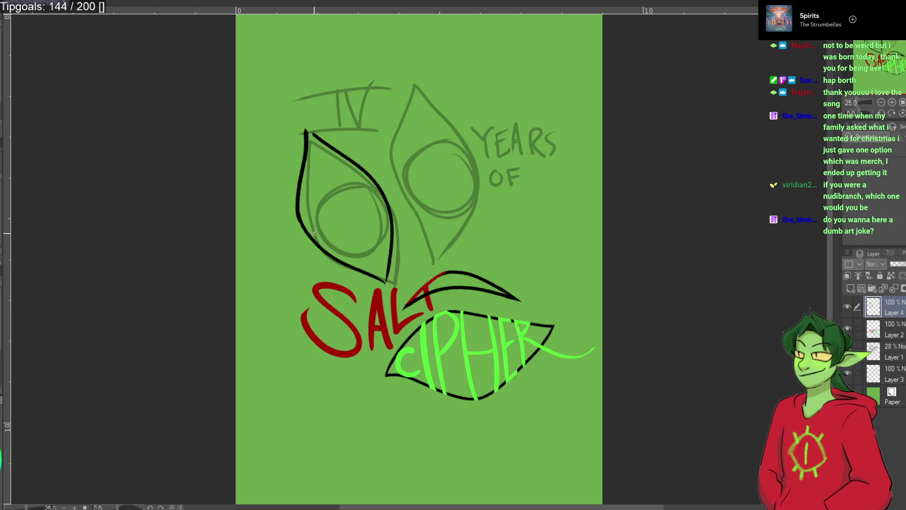
Try tall, tilted almond outlines in black for the right eye over the faded sketch.
mouse_move(411, 267)
left_mouse_down()
mouse_move(412, 175)
mouse_move(453, 134)
left_mouse_up()
key("ctrl+z")
mouse_move(406, 270)
left_mouse_down()
mouse_move(412, 172)
mouse_move(483, 102)
mouse_move(469, 97)
mouse_move(474, 219)
mouse_move(408, 280)
mouse_move(483, 99)
mouse_move(407, 255)
left_mouse_up()
key("ctrl+z")
key("ctrl+z")
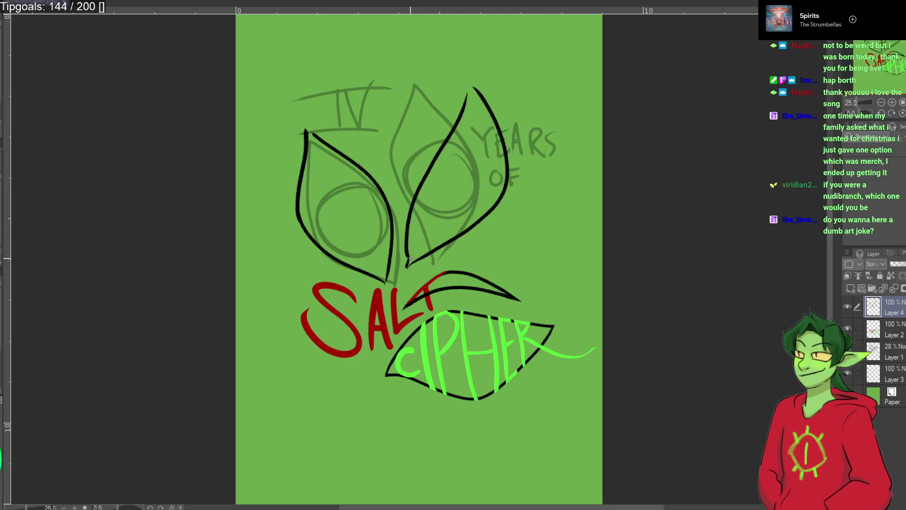
key("ctrl+z")
key("ctrl+z")
left_click_drag(408, 268, 474, 90)
key("ctrl+z")
mouse_move(408, 263)
left_mouse_down()
mouse_move(512, 122)
mouse_move(507, 211)
mouse_move(399, 284)
left_mouse_up()
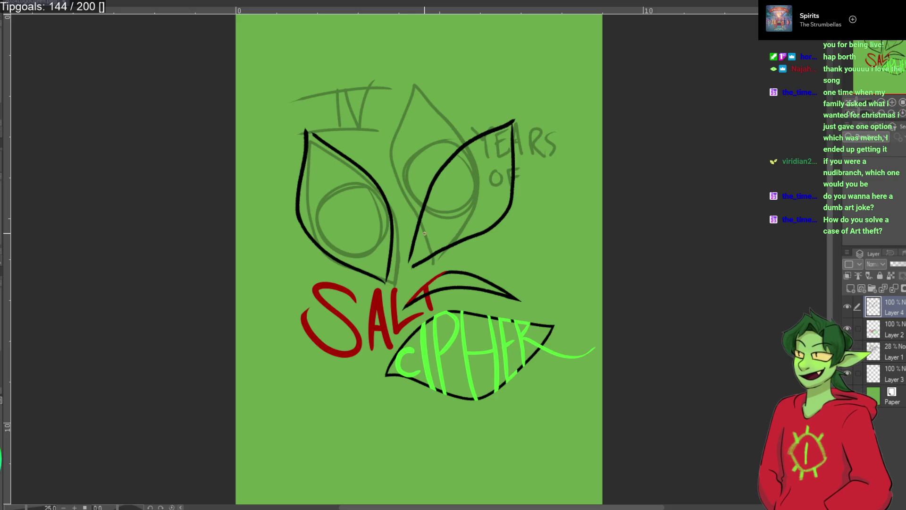
key("ctrl+z")
key("ctrl+z")
Try wider outline curves for the right eye, slanting up toward the YEARS OF lettering.
mouse_move(407, 259)
left_mouse_down()
mouse_move(493, 129)
mouse_move(516, 125)
mouse_move(507, 230)
mouse_move(428, 274)
mouse_move(485, 230)
mouse_move(519, 127)
mouse_move(501, 247)
left_mouse_up()
key("ctrl+z")
key("ctrl+z")
key("ctrl+z")
key("ctrl+z")
key("ctrl+z")
mouse_move(409, 259)
left_mouse_down()
mouse_move(430, 165)
mouse_move(516, 111)
mouse_move(504, 197)
mouse_move(406, 263)
mouse_move(434, 242)
left_mouse_up()
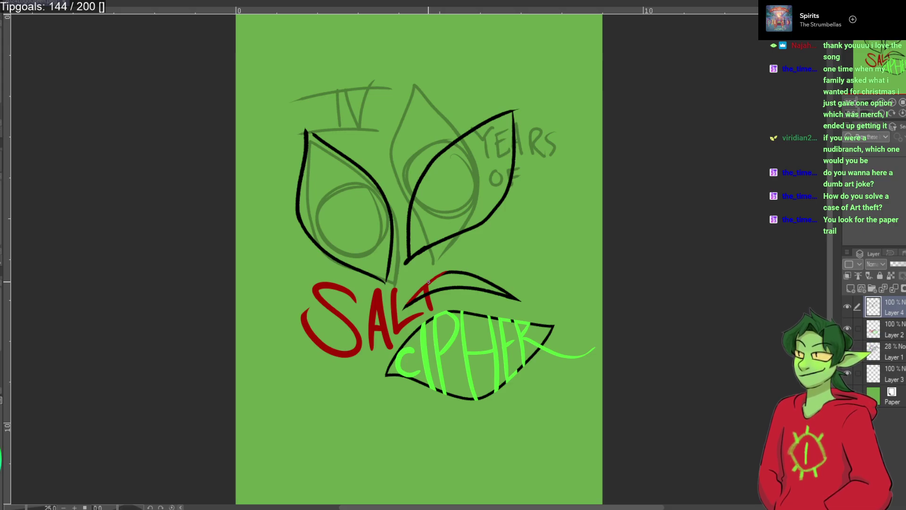
key("ctrl+z")
key("ctrl+z")
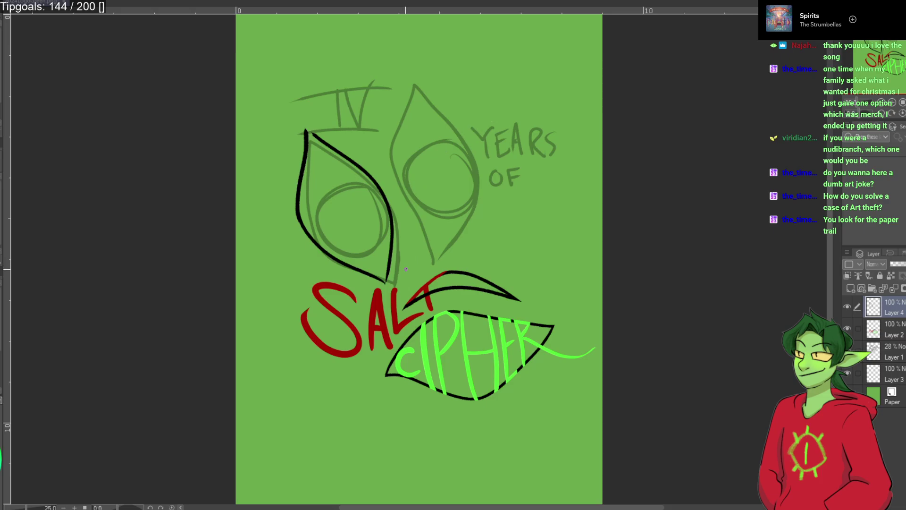
mouse_move(407, 272)
left_mouse_down()
mouse_move(443, 171)
mouse_move(512, 135)
mouse_move(505, 127)
mouse_move(515, 162)
mouse_move(486, 241)
mouse_move(396, 280)
mouse_move(503, 216)
mouse_move(517, 115)
left_mouse_up()
key("ctrl+z")
key("ctrl+z")
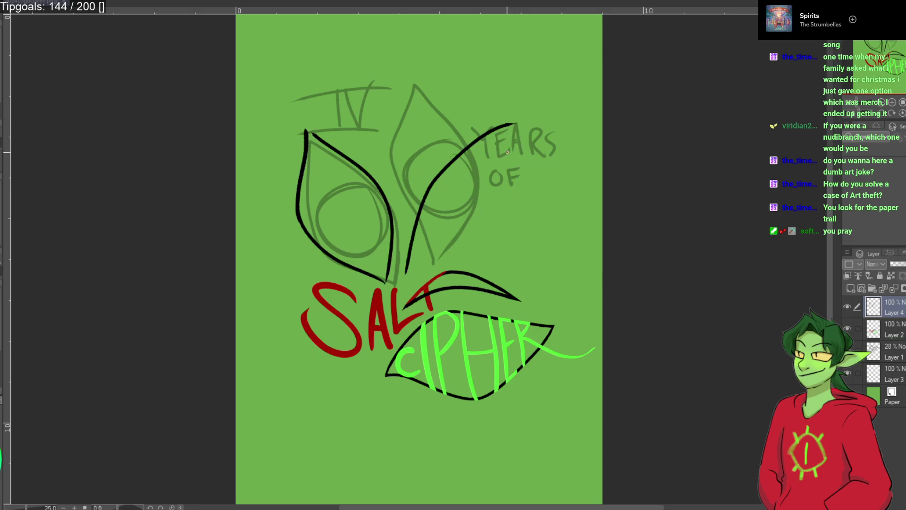
key("ctrl+z")
Ink the right almond-shaped eye in black on Layer 4 with two curves meeting at pointed ends, redoing unsatisfactory strokes.
scroll(435, 122, "down", 1)
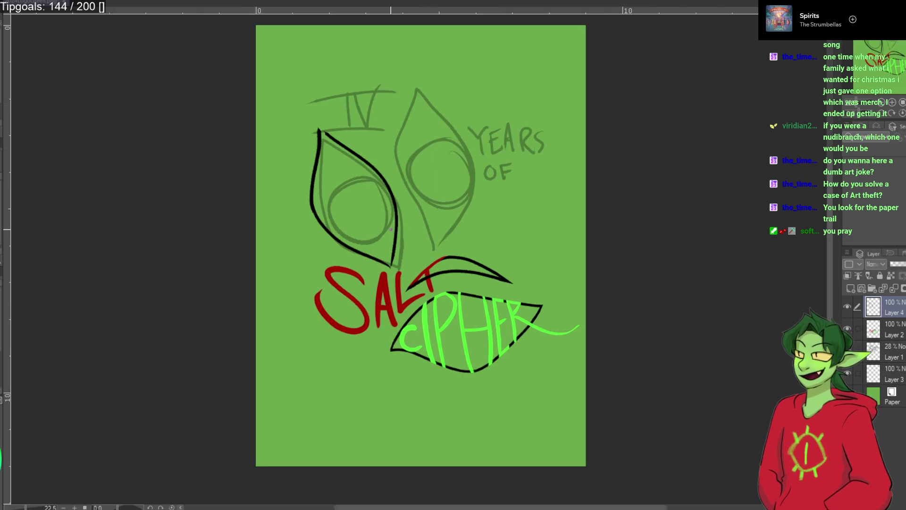
left_click_drag(433, 177, 529, 124)
key("ctrl+z")
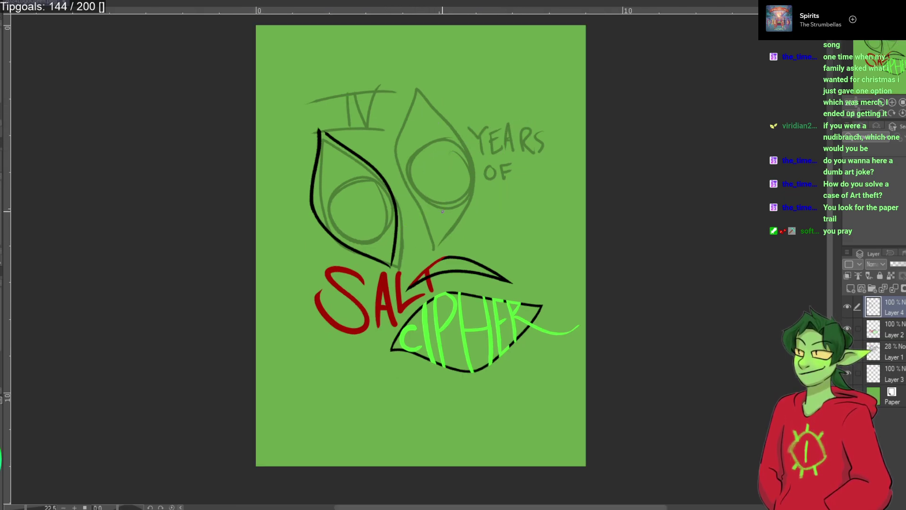
mouse_move(410, 250)
left_mouse_down()
mouse_move(476, 145)
mouse_move(538, 136)
mouse_move(528, 137)
mouse_move(501, 210)
mouse_move(415, 252)
left_mouse_up()
key("ctrl+z")
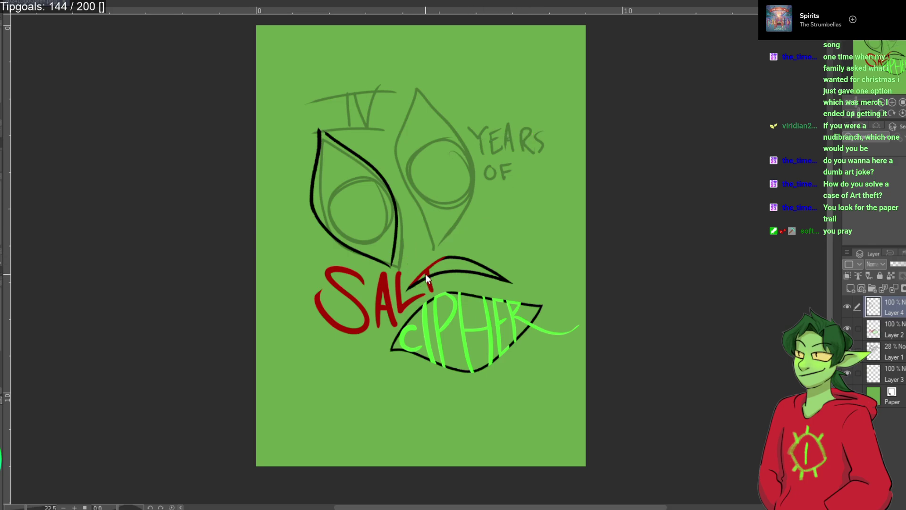
mouse_move(414, 252)
left_mouse_down()
mouse_move(510, 198)
mouse_move(507, 100)
mouse_move(404, 218)
mouse_move(413, 253)
mouse_move(422, 150)
mouse_move(514, 96)
mouse_move(512, 110)
left_mouse_up()
key("ctrl+z")
key("ctrl+z")
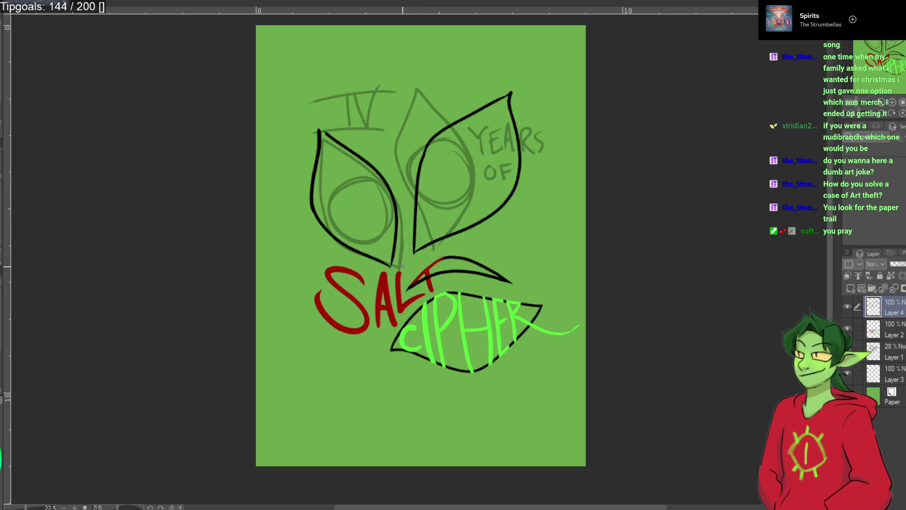
Extend the left eye's upper corner into a sharper point and try touching up the right eye's upper curve.
left_click_drag(327, 128, 314, 122)
key("ctrl+z")
left_click_drag(328, 137, 311, 118)
key("ctrl+z")
key("ctrl+z")
left_click_drag(332, 148, 317, 123)
key("ctrl+z")
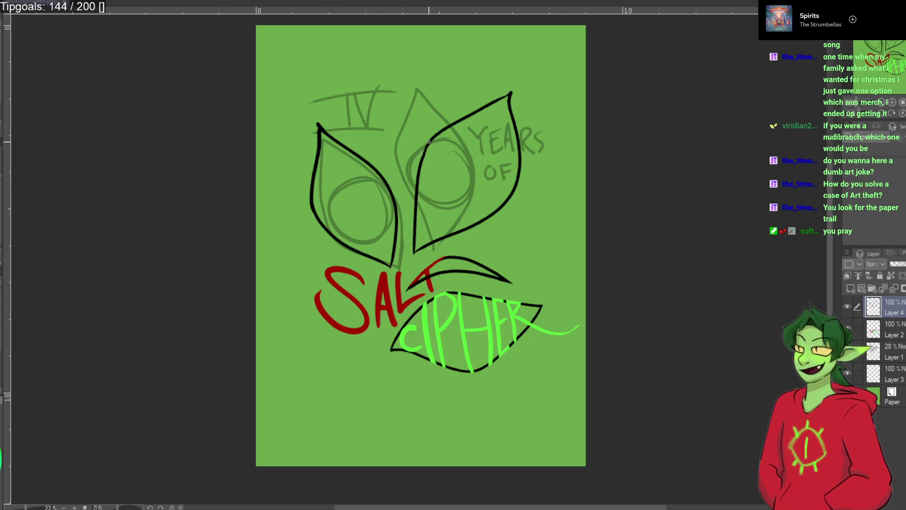
left_click_drag(422, 158, 434, 138)
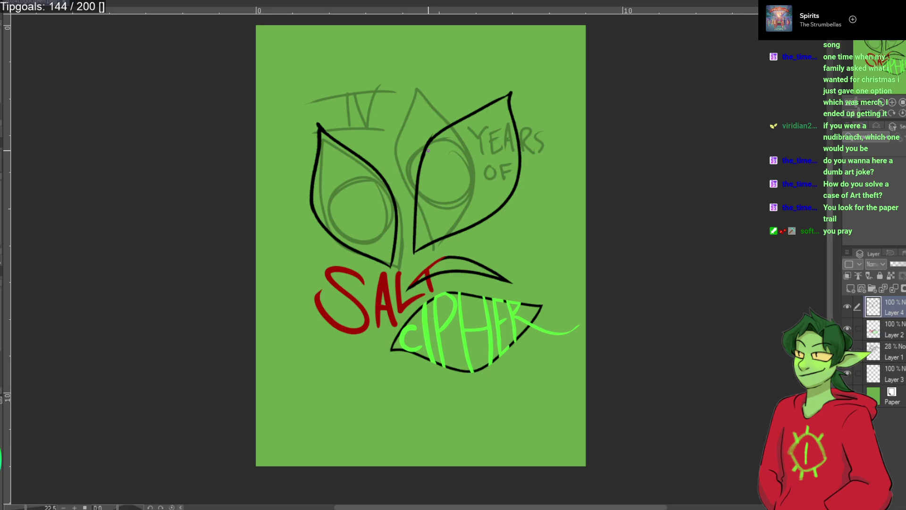
key("ctrl+z")
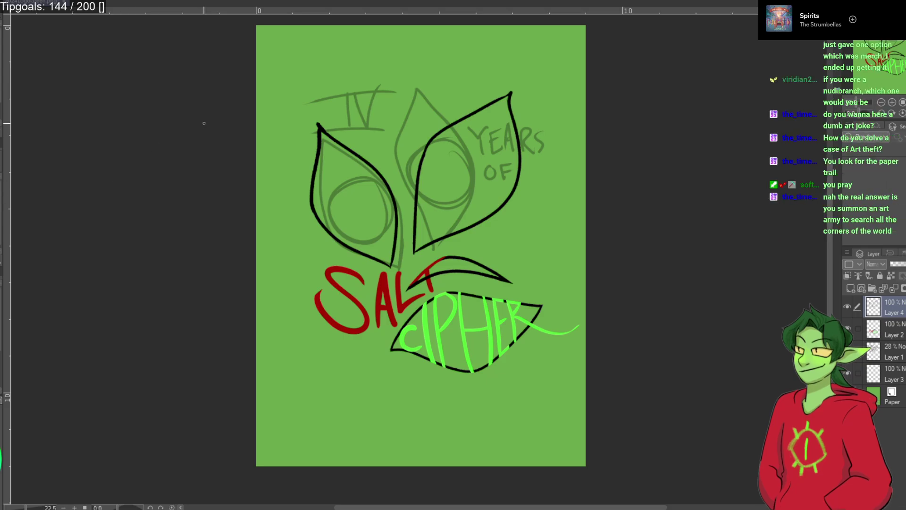
Clean up the upper tips of both eyes and the small eyelid's right tip on Layer 2, then reselect Layer 4.
scroll(197, 123, "up", 2)
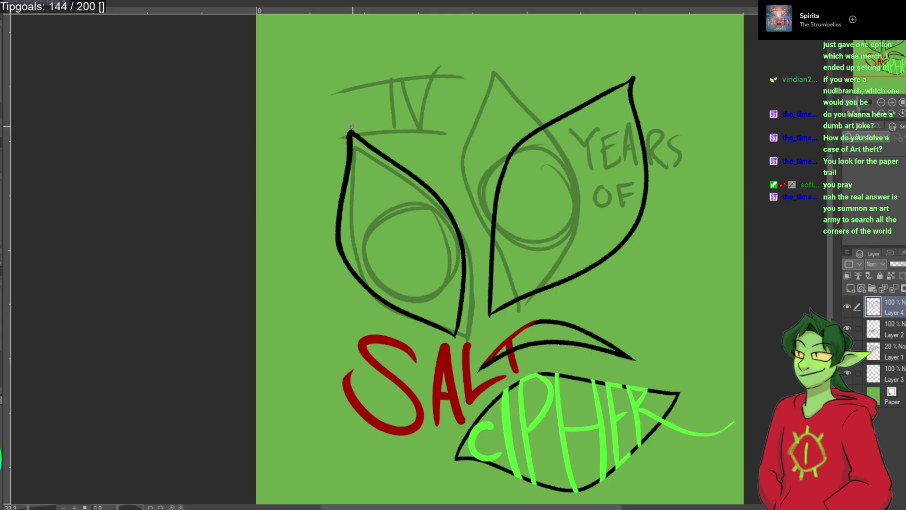
left_click_drag(354, 131, 340, 135)
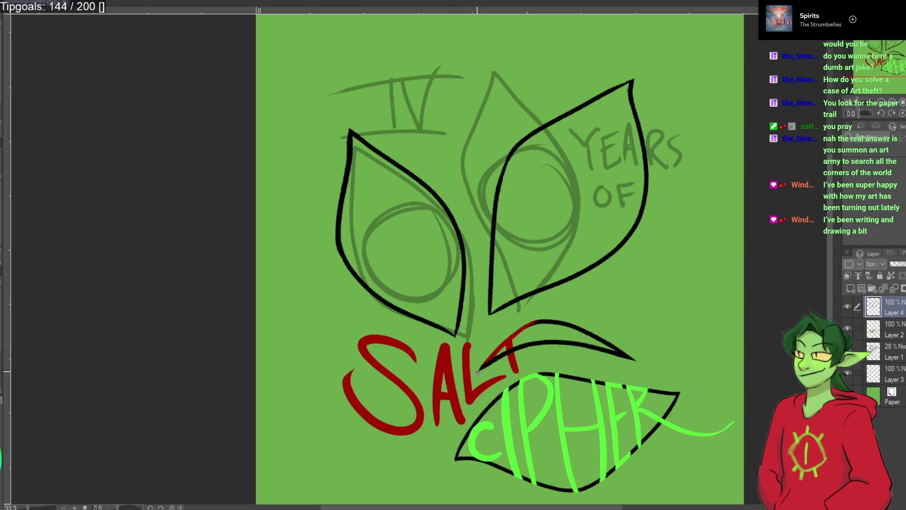
left_click(499, 380, "ctrl+shift")
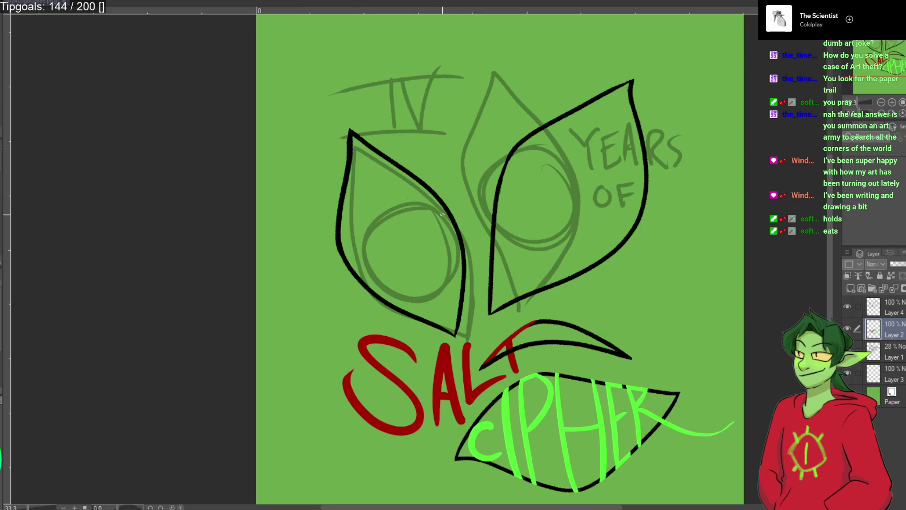
left_click(878, 312)
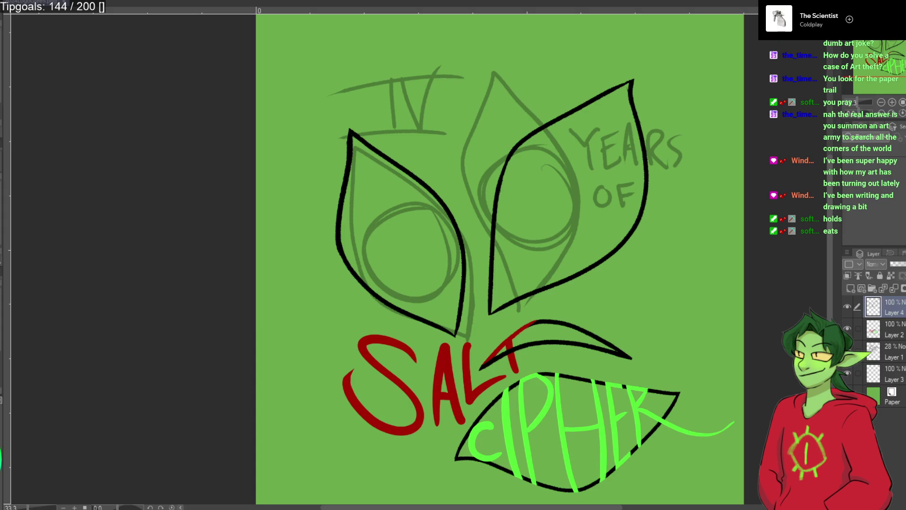
Try inking a black IV numeral with horizontal bars above the left eye.
left_click_drag(488, 86, 378, 94)
left_click_drag(487, 130, 386, 130)
key("ctrl+z")
key("ctrl+z")
left_click_drag(416, 74, 420, 138)
mouse_move(424, 75)
left_mouse_down()
mouse_move(445, 127)
mouse_move(480, 62)
left_mouse_up()
key("ctrl+z")
mouse_move(430, 74)
left_mouse_down()
mouse_move(448, 142)
mouse_move(486, 76)
left_mouse_up()
key("ctrl+z")
key("ctrl+z")
mouse_move(424, 73)
left_mouse_down()
mouse_move(427, 137)
mouse_move(471, 67)
left_mouse_up()
left_click_drag(483, 133, 380, 140)
left_click_drag(499, 69, 342, 72)
key("ctrl+z")
key("ctrl+z")
key("ctrl+z")
key("ctrl+z")
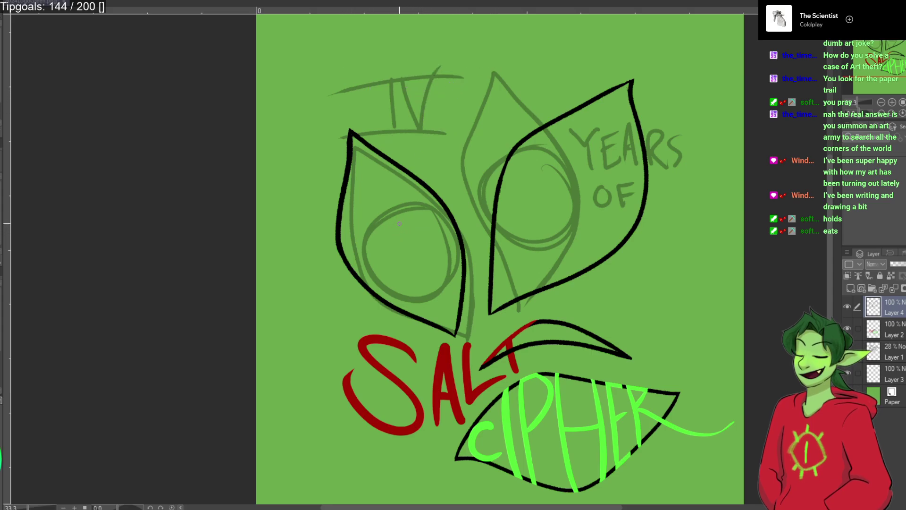
Try hand-lettering a black IV numeral inside the left eye's sketched iris.
left_click_drag(437, 203, 441, 210)
key("ctrl+z")
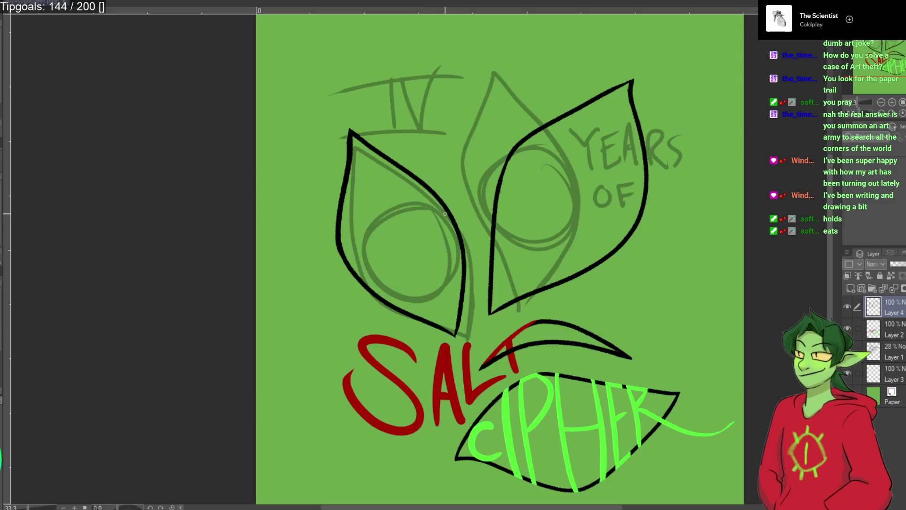
left_click_drag(388, 230, 395, 277)
left_click_drag(404, 231, 412, 273)
mouse_move(386, 230)
left_mouse_down()
mouse_move(392, 276)
mouse_move(425, 242)
mouse_move(377, 278)
left_mouse_up()
key("ctrl+z")
key("ctrl+z")
key("ctrl+z")
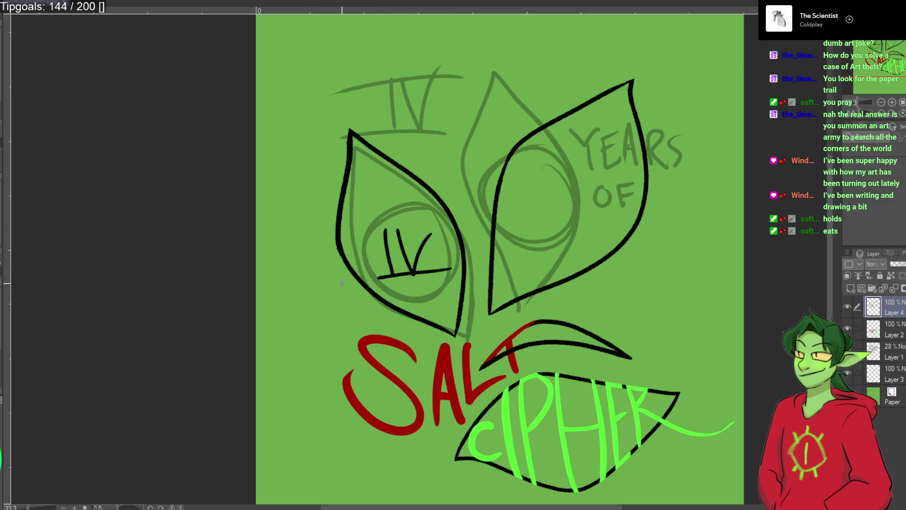
key("ctrl+z")
Try a few black lettering strokes inside the right eye.
mouse_move(520, 165)
left_mouse_down()
mouse_move(541, 192)
mouse_move(550, 163)
mouse_move(577, 162)
mouse_move(586, 167)
mouse_move(545, 209)
mouse_move(564, 195)
mouse_move(566, 215)
left_mouse_up()
left_click_drag(574, 205, 562, 208)
key("ctrl+z")
key("ctrl+z")
key("ctrl+z")
key("ctrl+z")
key("ctrl+z")
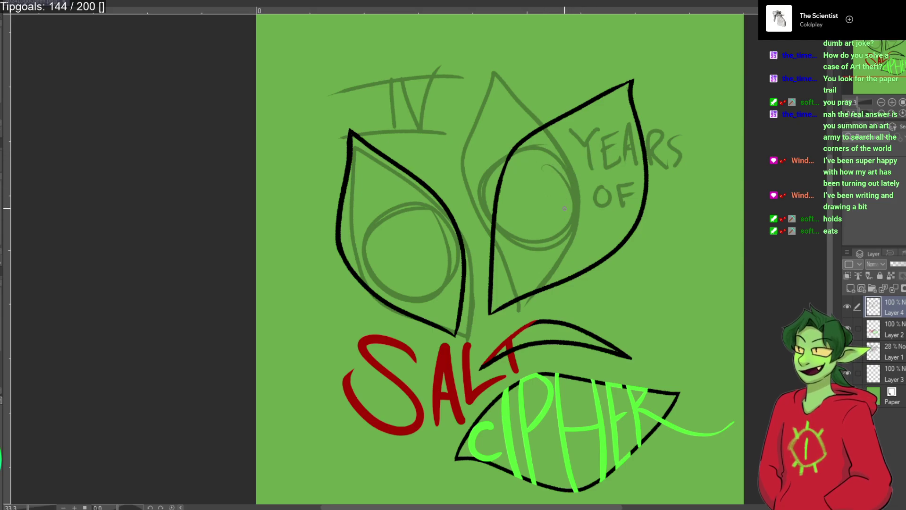
Try round iris outlines inside the left and right eyes.
scroll(707, 391, "down", 1)
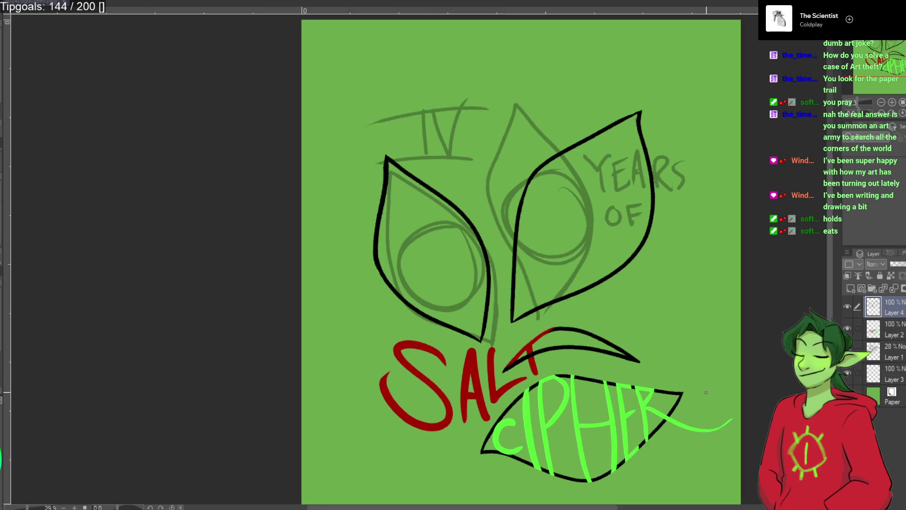
scroll(706, 392, "down", 1)
mouse_move(729, 398)
left_mouse_down()
mouse_move(671, 322)
mouse_move(619, 335)
mouse_move(621, 356)
left_mouse_up()
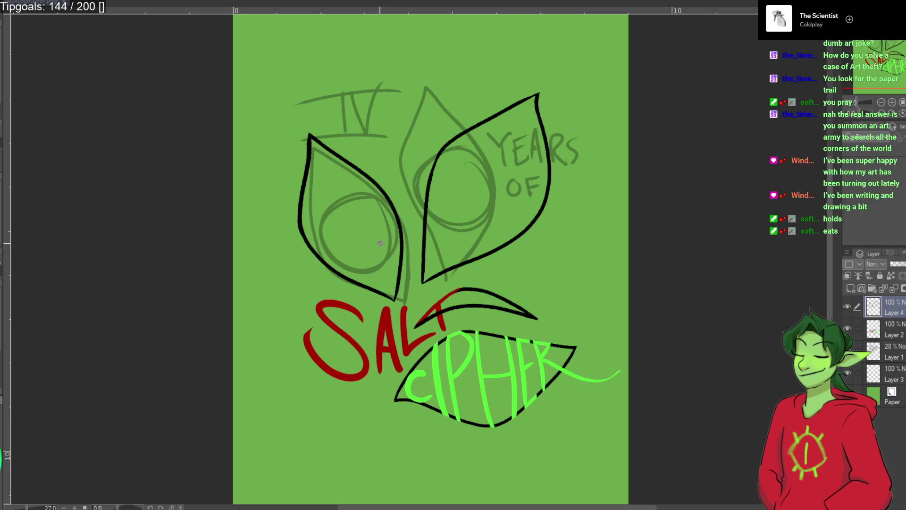
left_click_drag(398, 222, 325, 268)
key("ctrl+z")
key("ctrl+y")
key("ctrl+z")
mouse_move(397, 224)
left_mouse_down()
mouse_move(371, 269)
mouse_move(309, 233)
mouse_move(366, 265)
mouse_move(373, 189)
mouse_move(390, 235)
mouse_move(385, 255)
mouse_move(353, 190)
mouse_move(388, 250)
mouse_move(325, 206)
mouse_move(396, 233)
left_mouse_up()
key("ctrl+z")
key("ctrl+z")
key("ctrl+z")
key("ctrl+z")
mouse_move(460, 156)
left_mouse_down()
mouse_move(474, 238)
mouse_move(463, 162)
mouse_move(438, 198)
mouse_move(448, 170)
mouse_move(434, 208)
mouse_move(476, 146)
left_mouse_up()
key("ctrl+z")
key("ctrl+z")
key("ctrl+z")
key("ctrl+z")
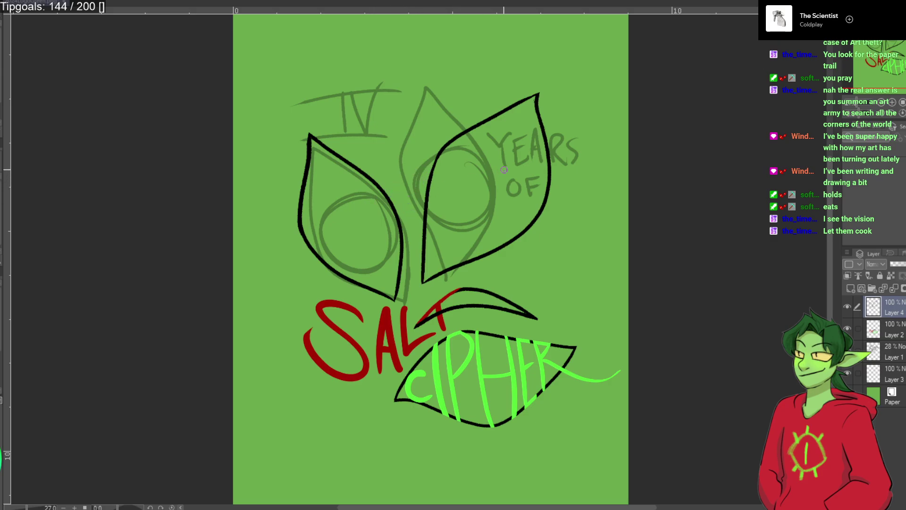
Try large, thick black iris rings in both eyes.
mouse_move(494, 135)
left_mouse_down()
mouse_move(530, 178)
mouse_move(434, 186)
mouse_move(514, 152)
mouse_move(519, 200)
left_mouse_up()
key("ctrl+z")
mouse_move(501, 156)
left_mouse_down()
mouse_move(435, 198)
mouse_move(491, 239)
mouse_move(530, 199)
mouse_move(472, 146)
mouse_move(495, 144)
left_mouse_up()
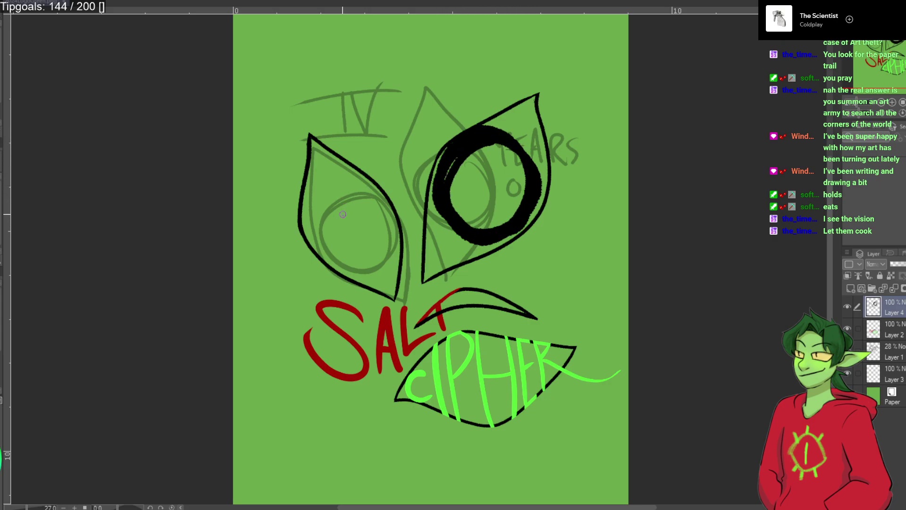
mouse_move(364, 175)
left_mouse_down()
mouse_move(309, 203)
mouse_move(378, 182)
left_mouse_up()
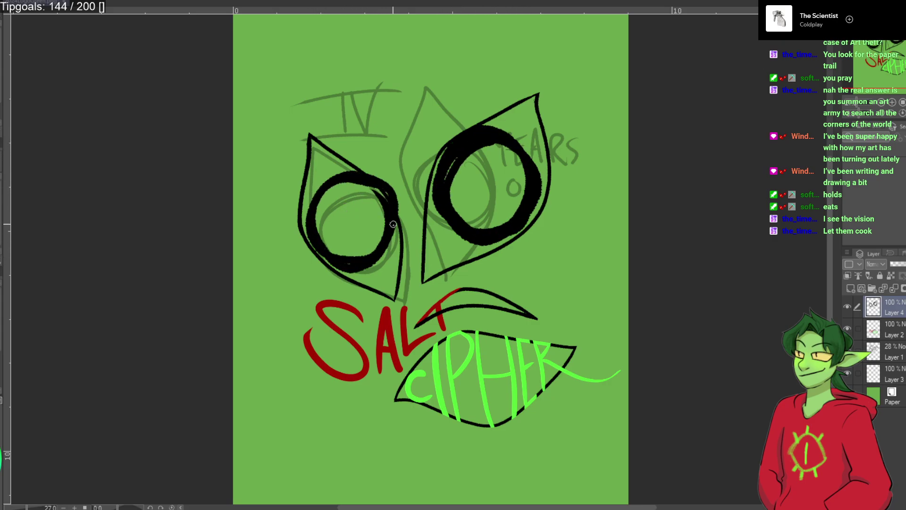
key("ctrl+z")
key("ctrl+z")
key("ctrl+z")
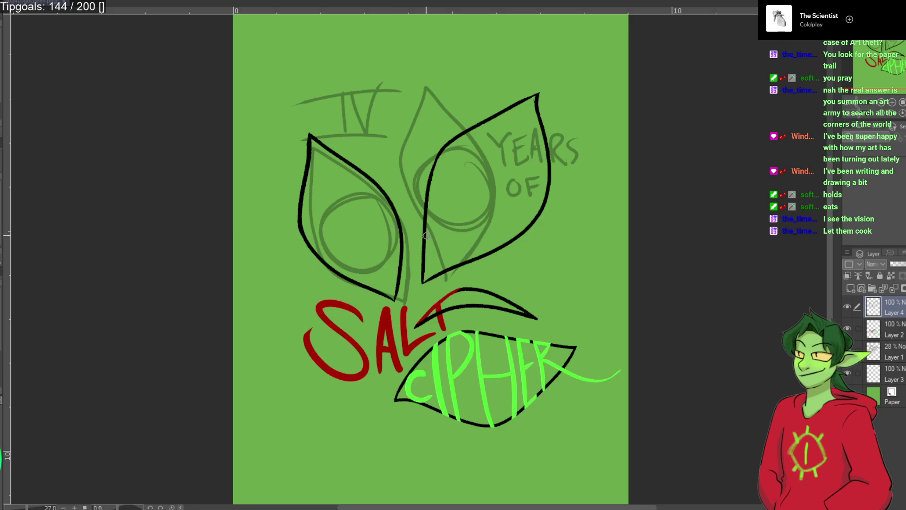
Try thick black arcs across the lower-left and upper-right sides of the right eye for an oversized iris.
left_click_drag(429, 197, 487, 252)
left_click_drag(548, 189, 488, 134)
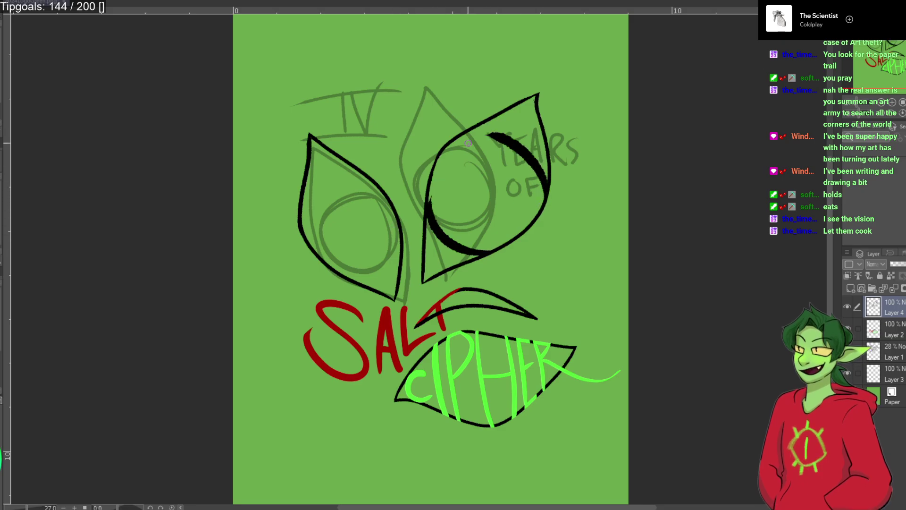
key("ctrl+z")
key("ctrl+z")
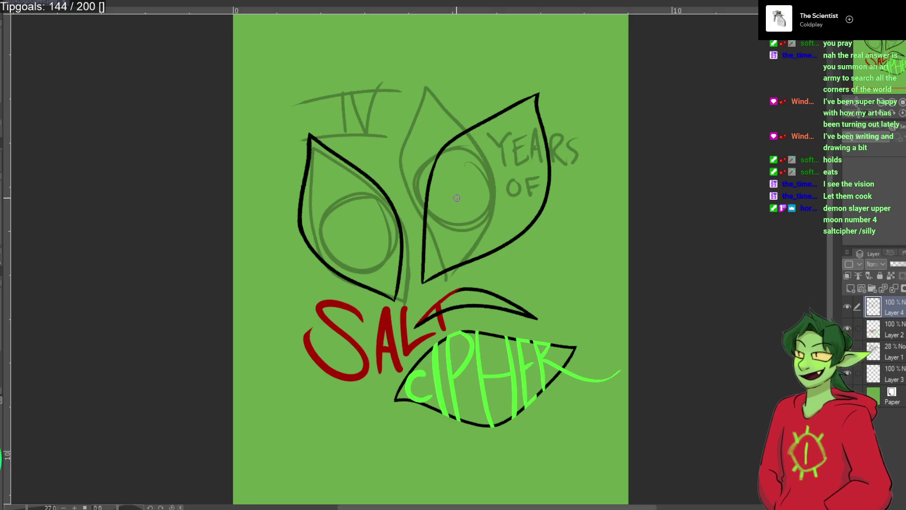
Try a smaller black iris ring touching the right edge of the left eye.
left_click_drag(390, 210, 325, 252)
key("ctrl+z")
left_click_drag(396, 221, 328, 233)
key("ctrl+z")
mouse_move(387, 214)
left_mouse_down()
mouse_move(351, 191)
mouse_move(384, 203)
mouse_move(344, 264)
mouse_move(385, 228)
mouse_move(399, 236)
mouse_move(330, 207)
mouse_move(383, 204)
left_mouse_up()
key("ctrl+z")
key("ctrl+z")
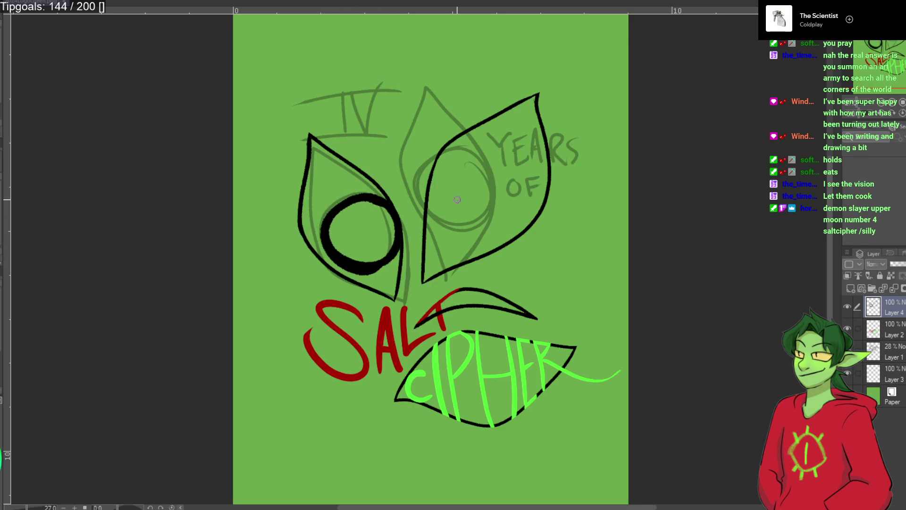
Ink a round black iris ring in the right eye and thin its inner edge, leaving the left side thicker.
mouse_move(499, 157)
left_mouse_down()
mouse_move(450, 170)
mouse_move(467, 150)
mouse_move(500, 158)
mouse_move(475, 227)
mouse_move(522, 179)
mouse_move(472, 151)
mouse_move(490, 227)
mouse_move(533, 178)
mouse_move(525, 193)
mouse_move(516, 166)
mouse_move(495, 230)
mouse_move(451, 178)
left_mouse_up()
key("ctrl+z")
key("ctrl+z")
key("ctrl+z")
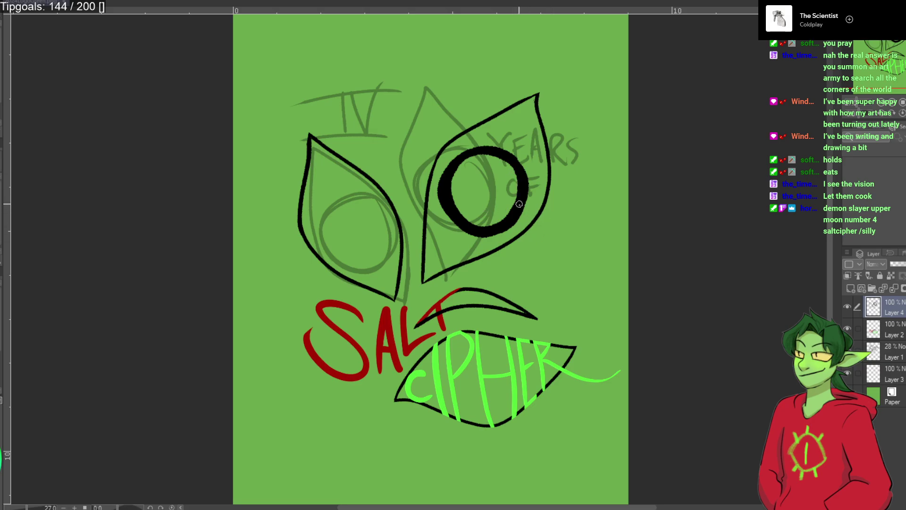
mouse_move(513, 171)
left_mouse_down()
mouse_move(499, 218)
mouse_move(480, 226)
mouse_move(461, 217)
mouse_move(452, 199)
mouse_move(467, 159)
mouse_move(502, 164)
mouse_move(517, 184)
mouse_move(509, 215)
mouse_move(484, 227)
left_mouse_up()
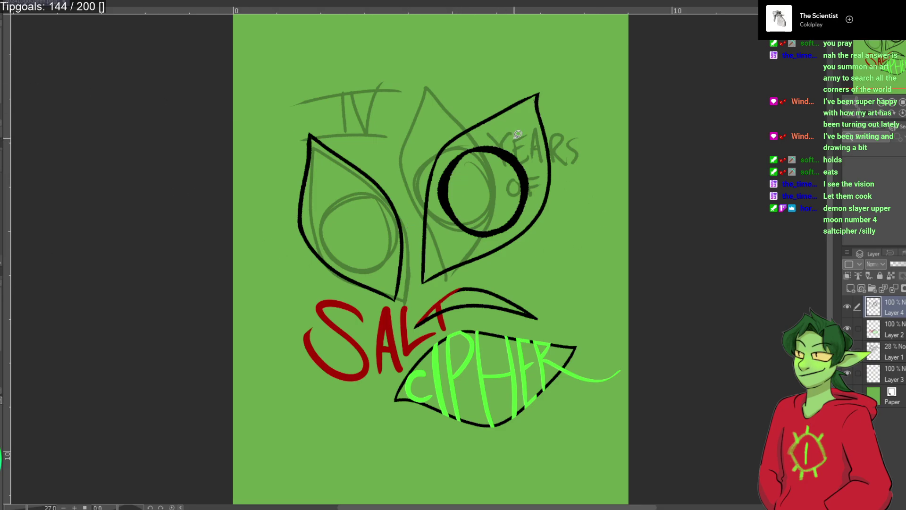
Lasso the right eye's iris ring, copy it to a new layer, move the copy into the left eye and deselect.
mouse_move(489, 136)
left_mouse_down()
mouse_move(453, 147)
mouse_move(437, 169)
mouse_move(439, 233)
mouse_move(495, 240)
mouse_move(526, 220)
mouse_move(540, 192)
mouse_move(540, 152)
mouse_move(495, 133)
left_mouse_up()
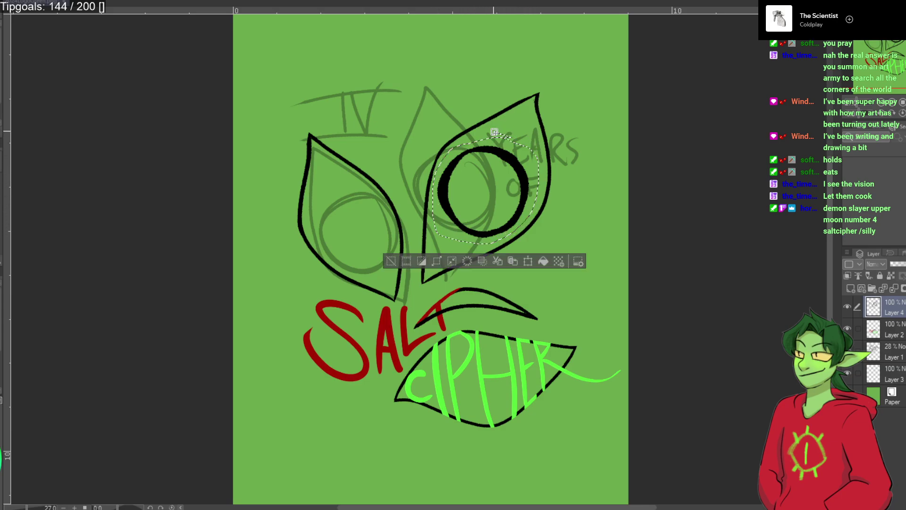
left_click(512, 261)
left_click(527, 261)
left_click_drag(498, 177, 368, 213)
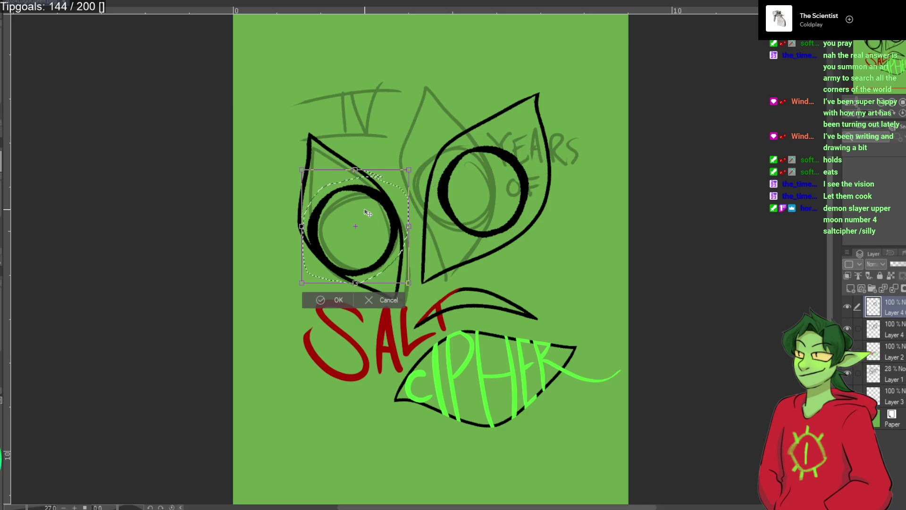
key("Return")
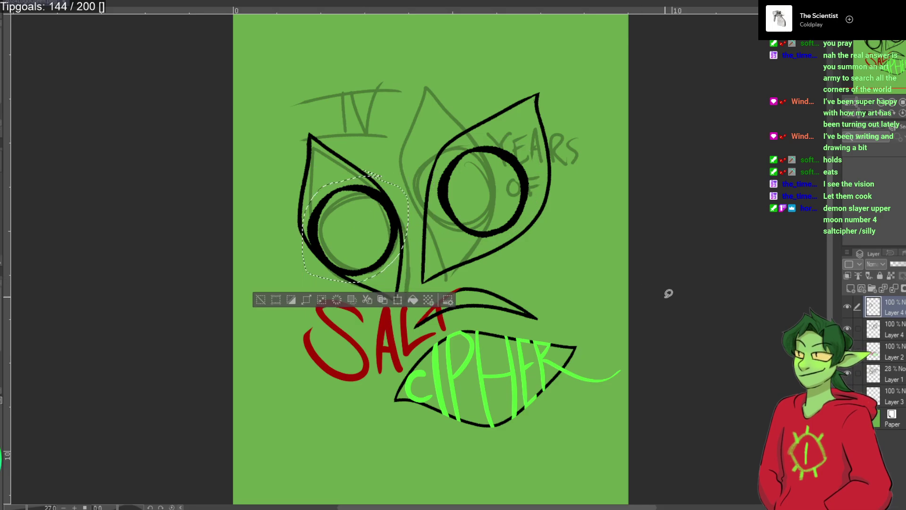
key("ctrl+d")
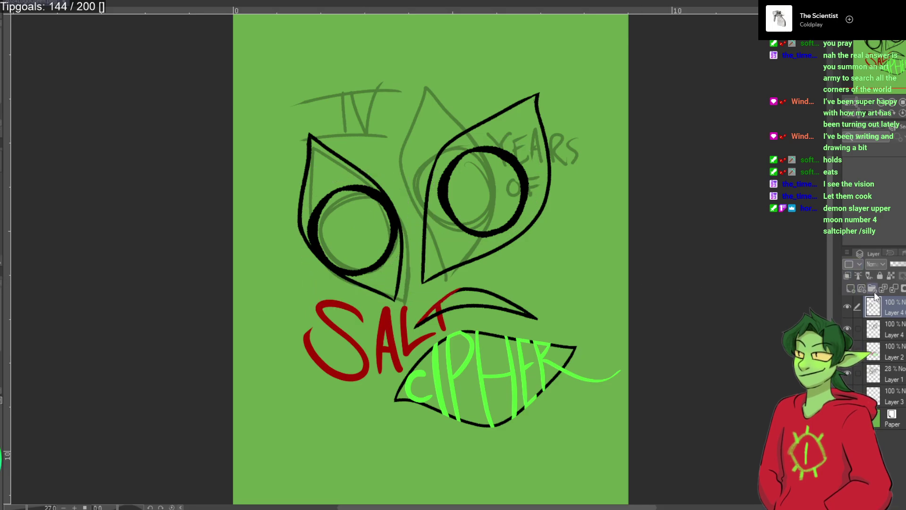
Merge the copied iris ring into the eye line layer and hide the faded sketch layer.
left_click(892, 291)
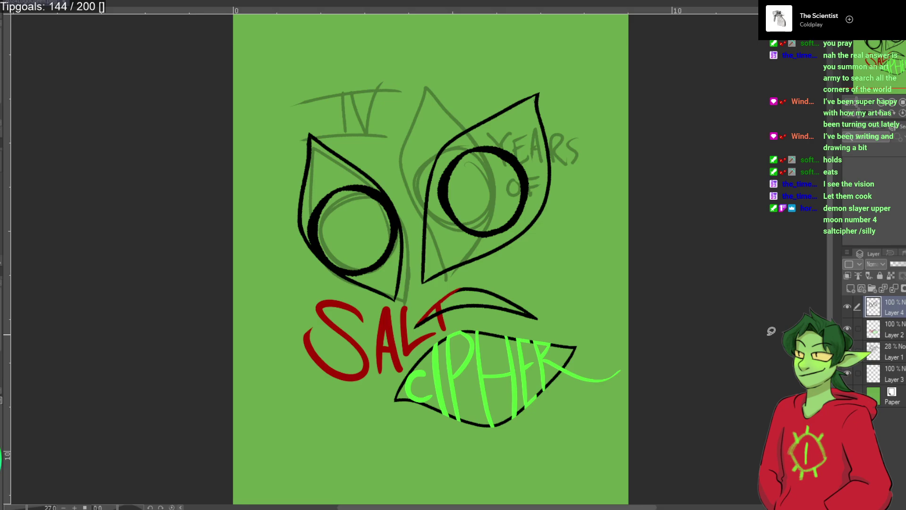
key("ctrl+comma")
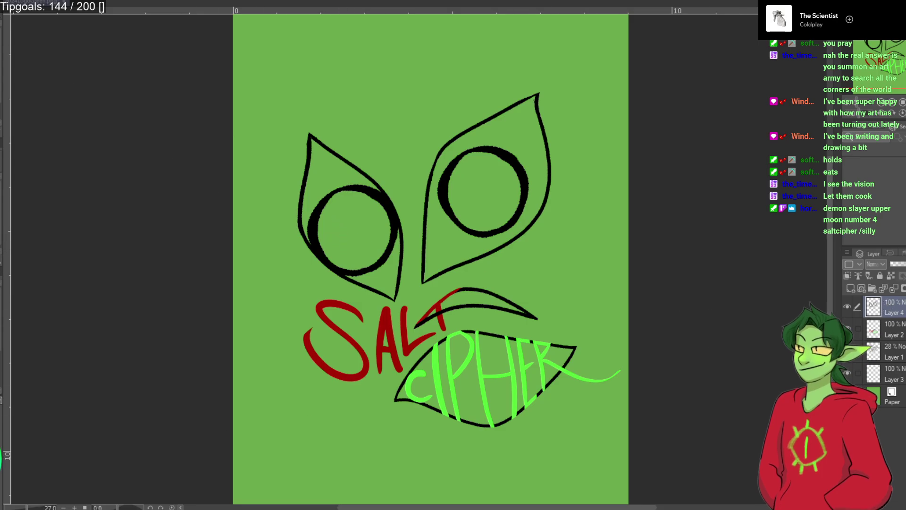
Try a bold black IV in the left iris, with and without horizontal bars above and below it.
mouse_move(336, 213)
left_mouse_down()
mouse_move(341, 254)
mouse_move(361, 253)
mouse_move(376, 218)
left_mouse_up()
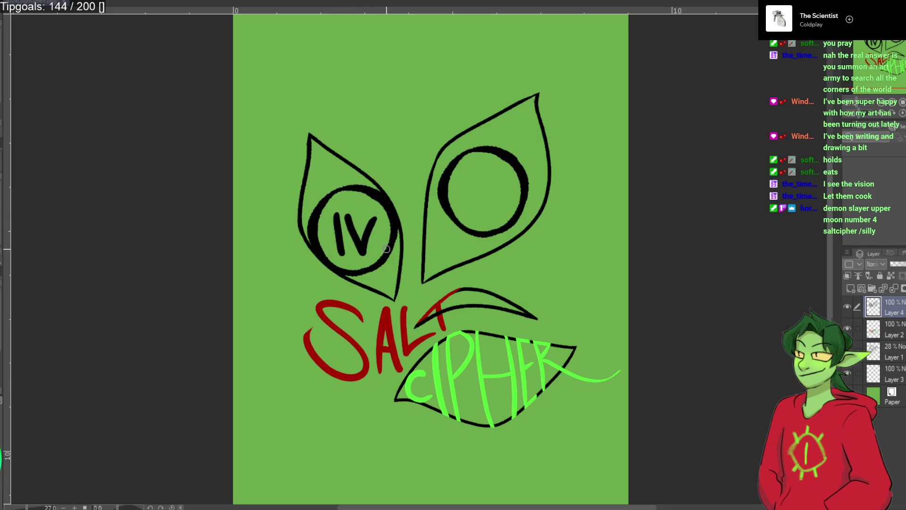
left_click_drag(387, 250, 321, 259)
mouse_move(391, 213)
left_mouse_down()
mouse_move(301, 218)
mouse_move(390, 211)
left_mouse_up()
key("ctrl+z")
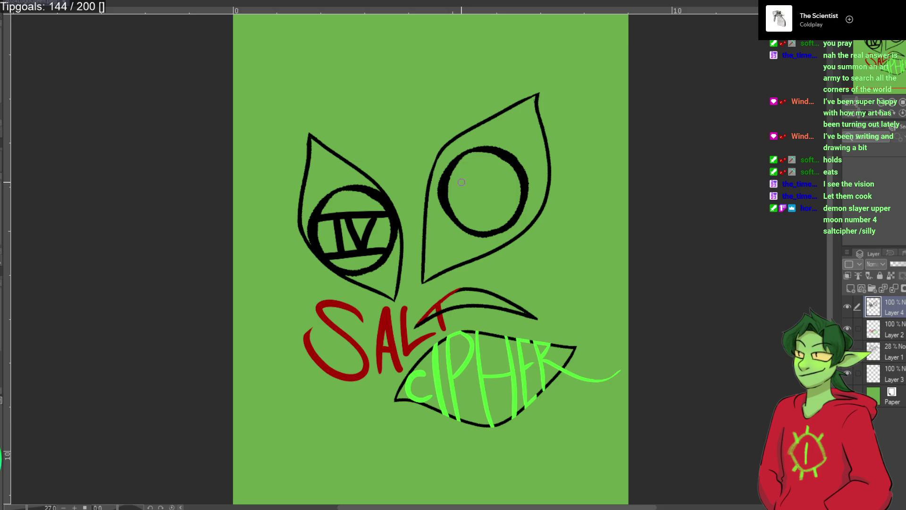
key("ctrl+z")
key("ctrl+z")
key("ctrl+z")
key("ctrl+z")
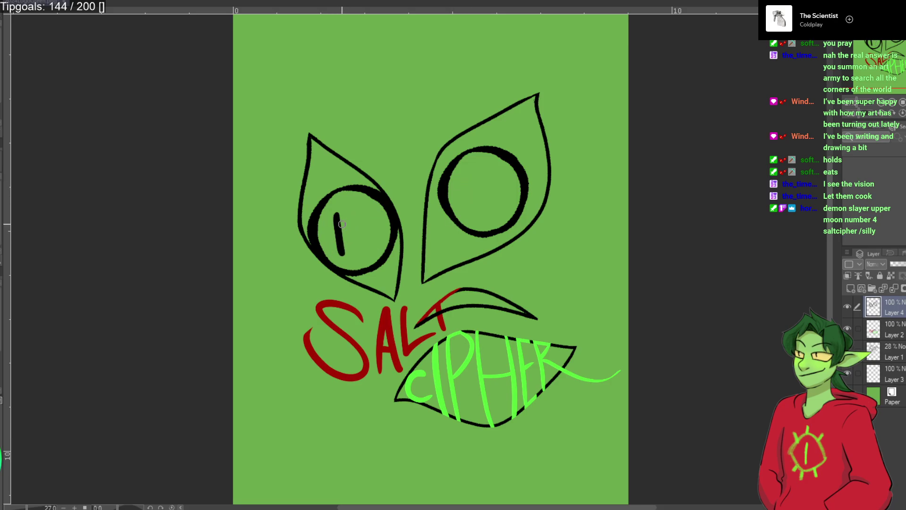
mouse_move(337, 207)
left_mouse_down()
mouse_move(340, 234)
mouse_move(352, 221)
mouse_move(363, 233)
mouse_move(379, 209)
left_mouse_up()
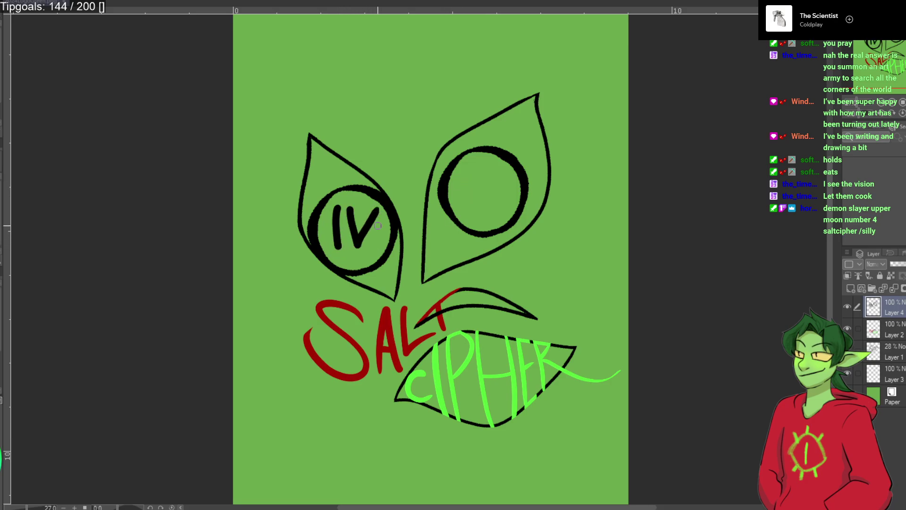
Try small black YEARS lettering in the upper part of the right iris.
mouse_move(456, 168)
left_mouse_down()
mouse_move(469, 193)
mouse_move(491, 185)
mouse_move(467, 168)
mouse_move(464, 191)
mouse_move(478, 186)
mouse_move(485, 165)
mouse_move(492, 186)
mouse_move(504, 173)
left_mouse_up()
key("ctrl+z")
key("ctrl+z")
key("ctrl+z")
key("ctrl+z")
key("ctrl+z")
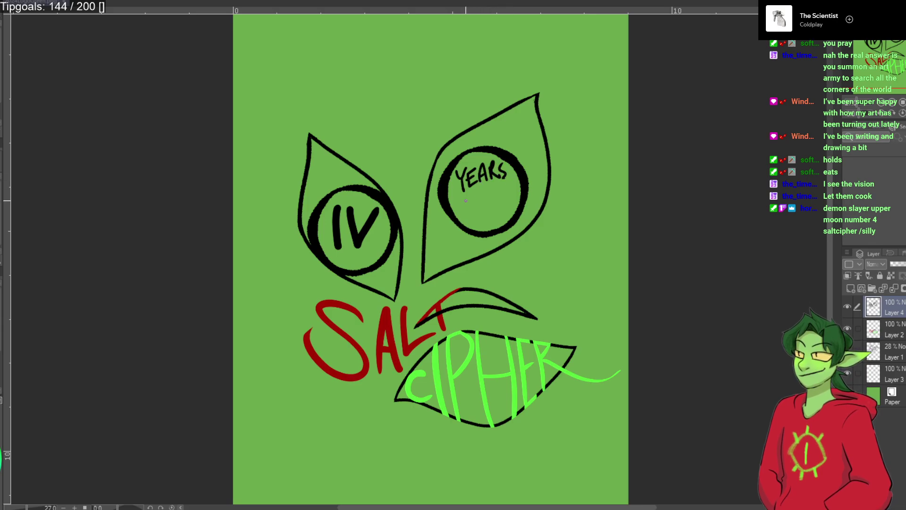
key("ctrl+z")
key("ctrl+z")
key("ctrl+z")
key("ctrl+z")
Letter a black YEARS across the middle of the right iris with a smaller OF beneath it.
mouse_move(449, 180)
left_mouse_down()
mouse_move(459, 199)
mouse_move(472, 179)
mouse_move(469, 201)
mouse_move(498, 193)
mouse_move(504, 176)
mouse_move(510, 190)
mouse_move(498, 194)
mouse_move(497, 171)
mouse_move(511, 198)
mouse_move(523, 192)
mouse_move(514, 183)
mouse_move(514, 197)
mouse_move(513, 170)
mouse_move(506, 187)
left_mouse_up()
key("ctrl+z")
key("ctrl+z")
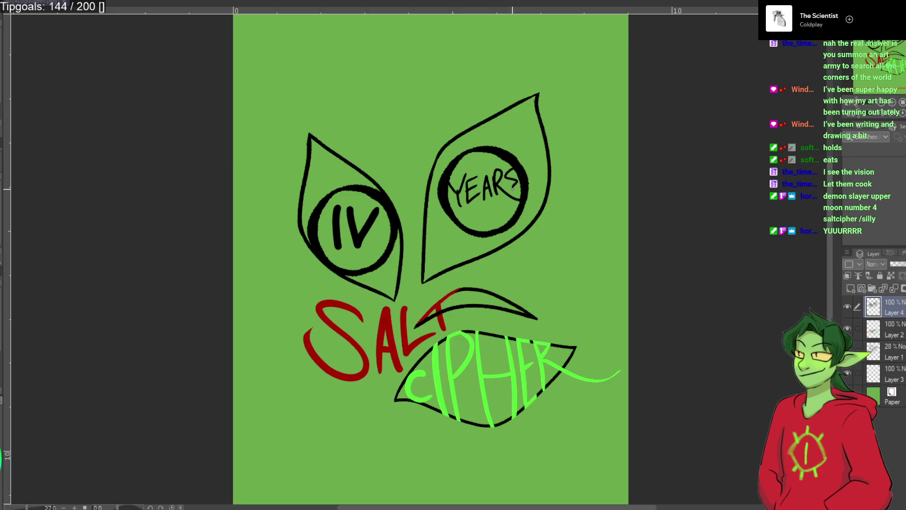
left_click_drag(483, 215, 497, 210)
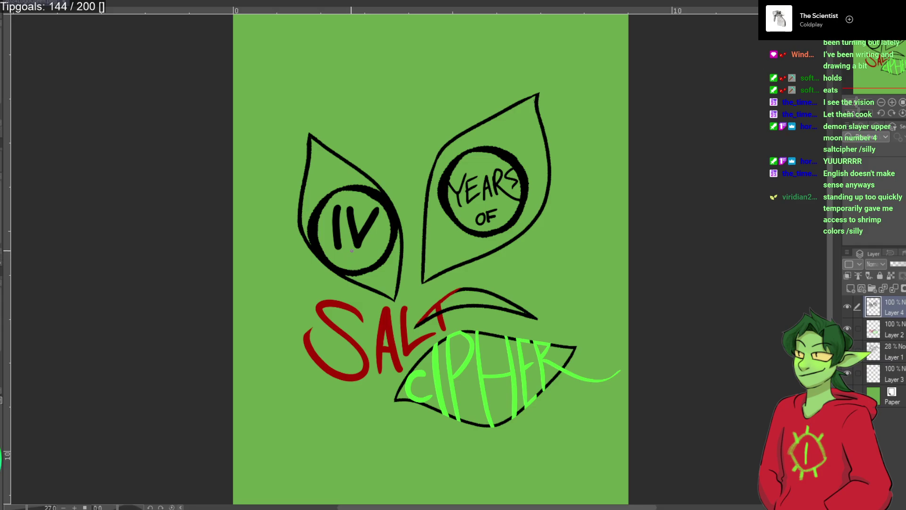
Replace the bold IV in the left iris with a thin one and try straight bars above and below it.
mouse_move(361, 235)
left_mouse_down()
mouse_move(372, 213)
mouse_move(340, 214)
mouse_move(343, 245)
mouse_move(341, 218)
mouse_move(357, 243)
mouse_move(365, 224)
mouse_move(332, 246)
left_mouse_up()
left_click_drag(375, 212, 320, 215)
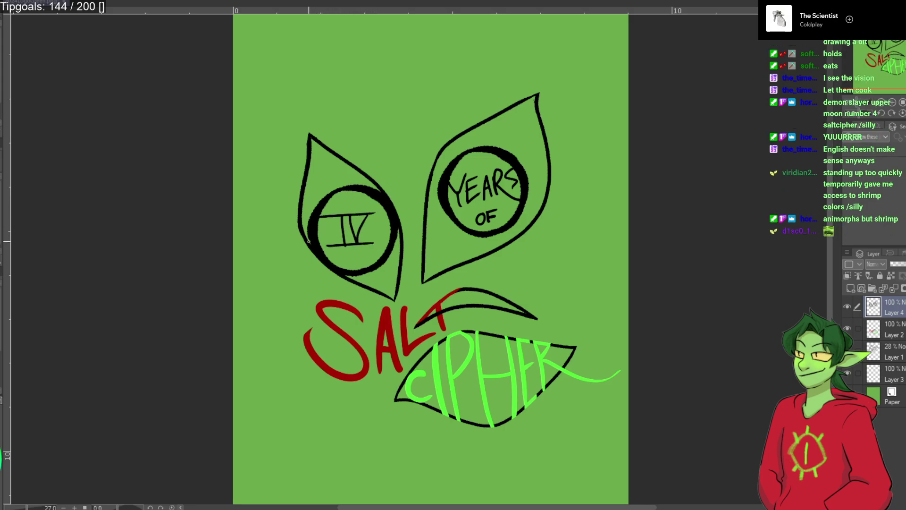
key("ctrl+z")
key("ctrl+z")
key("ctrl+y")
key("ctrl+y")
key("ctrl+z")
key("ctrl+z")
Redraw the thin IV's bars in the left iris as short curved serifs above and below the numeral.
left_click_drag(374, 208, 330, 211)
key("ctrl+z")
key("ctrl+z")
left_click_drag(375, 208, 333, 210)
left_click_drag(370, 245, 330, 249)
key("ctrl+z")
key("ctrl+z")
key("ctrl+z")
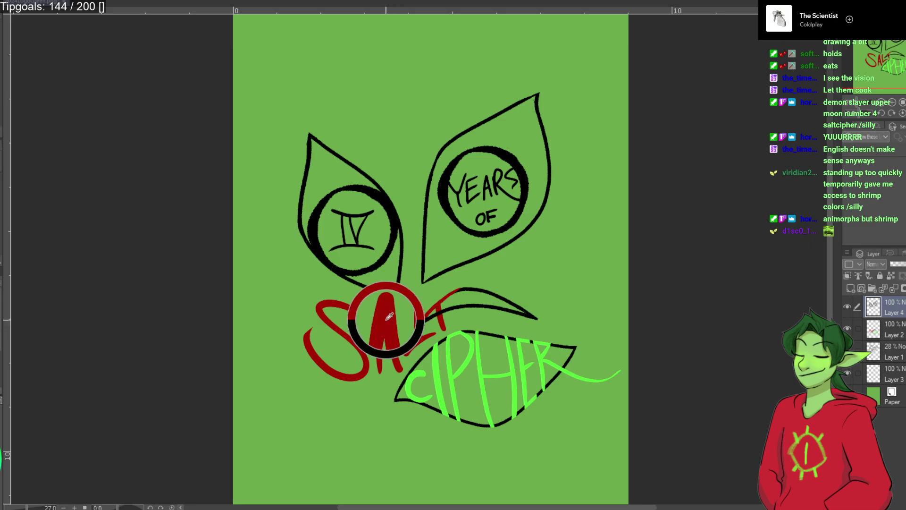
Try filling the left iris with SALT's dark red and the right iris with CIPHER's bright green on Layer 2.
left_click(895, 334)
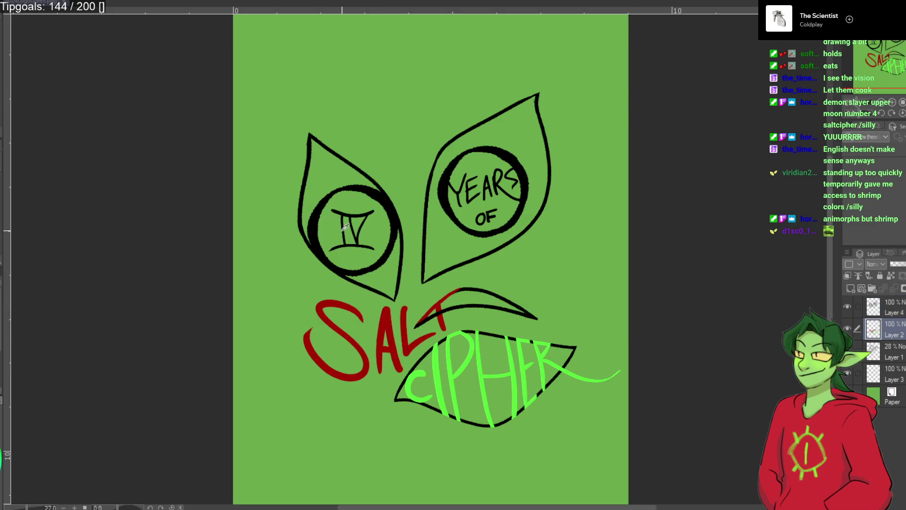
mouse_move(348, 216)
left_mouse_down()
mouse_move(371, 232)
mouse_move(353, 255)
mouse_move(332, 234)
mouse_move(353, 206)
mouse_move(373, 237)
mouse_move(351, 250)
mouse_move(368, 213)
mouse_move(341, 207)
left_mouse_up()
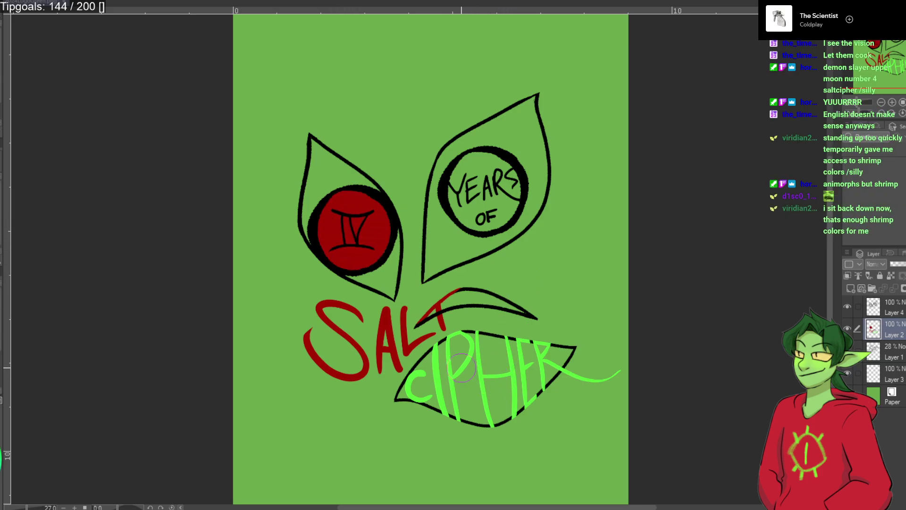
left_click(436, 357)
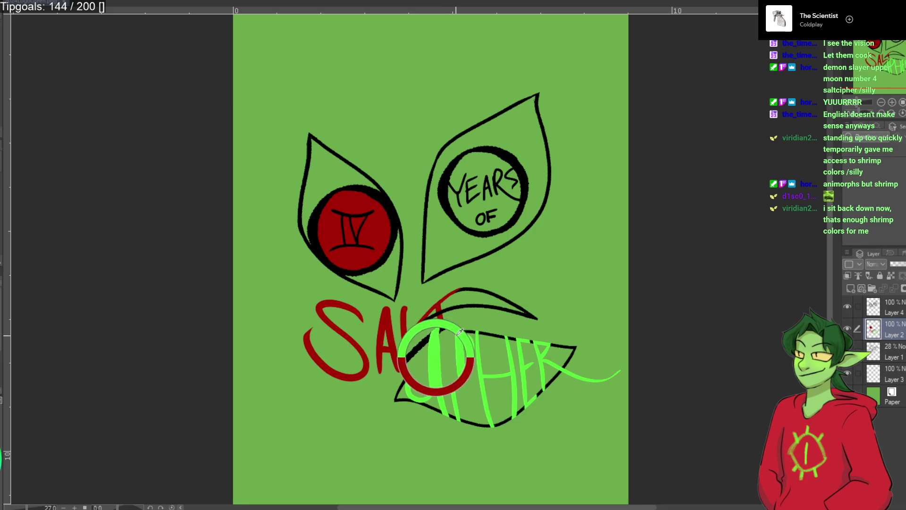
mouse_move(508, 191)
left_mouse_down()
mouse_move(467, 188)
mouse_move(502, 176)
left_mouse_up()
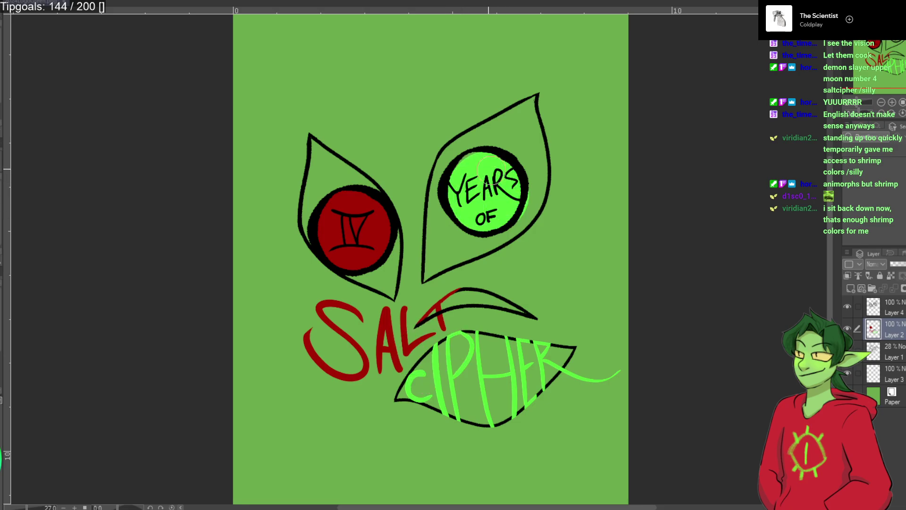
key("ctrl+z")
key("ctrl+z")
Fill the left iris with CIPHER's bright green and the right iris with SALT's dark red on Layer 2.
mouse_move(330, 227)
left_mouse_down()
mouse_move(349, 245)
mouse_move(378, 198)
mouse_move(333, 203)
mouse_move(340, 207)
mouse_move(321, 246)
mouse_move(361, 266)
left_mouse_up()
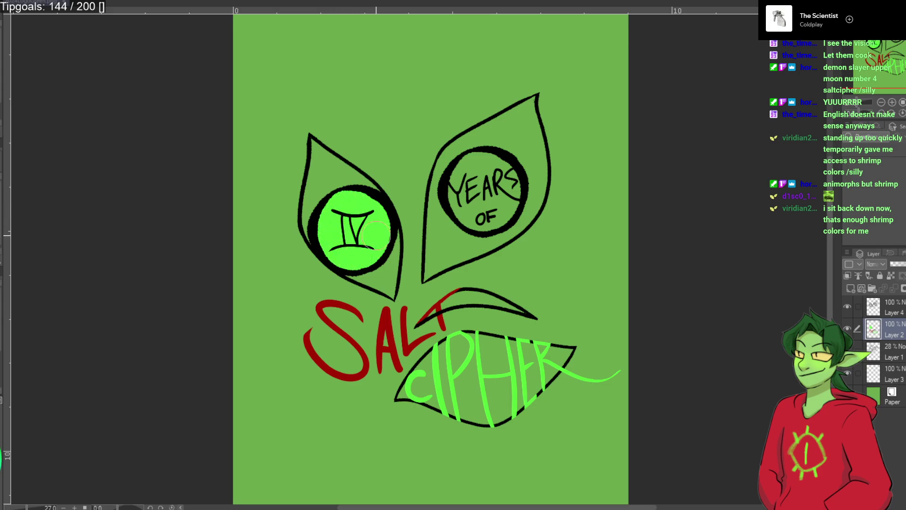
left_click(388, 322, "alt")
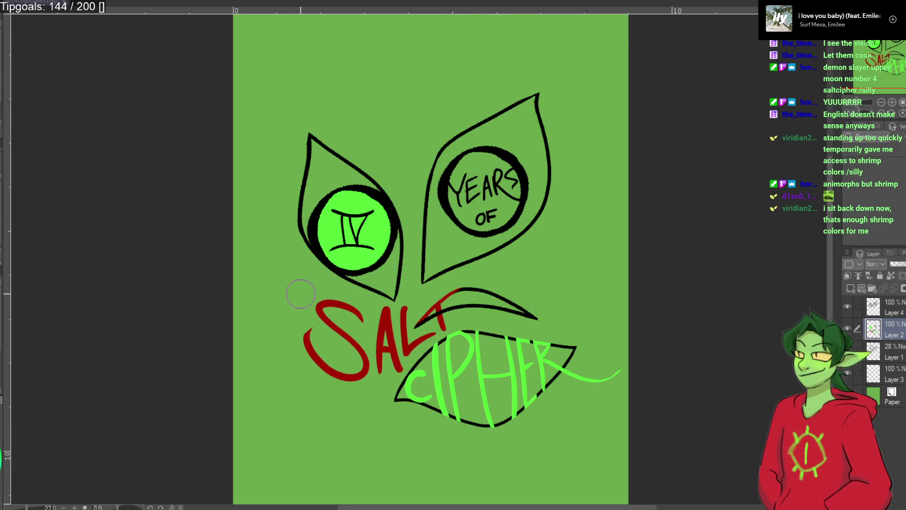
left_click(325, 307, "alt")
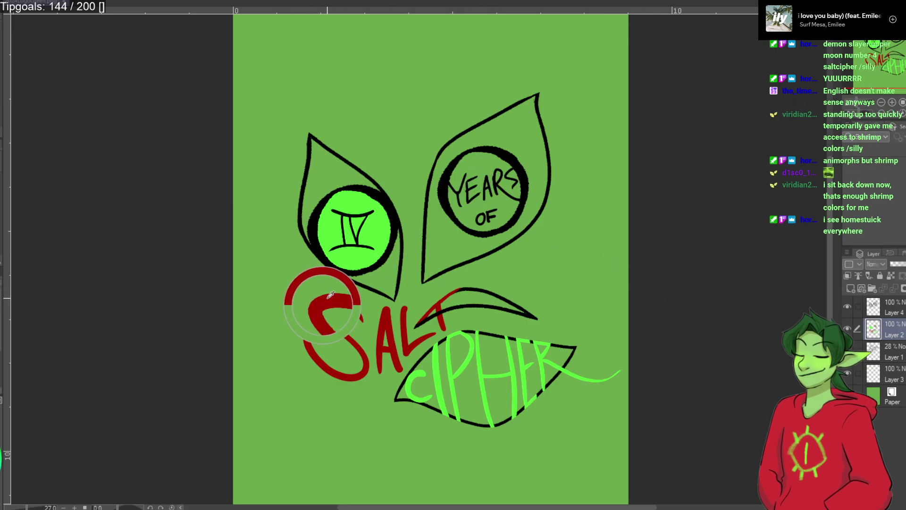
mouse_move(484, 176)
left_mouse_down()
mouse_move(504, 185)
mouse_move(498, 173)
mouse_move(507, 198)
mouse_move(496, 215)
mouse_move(478, 216)
mouse_move(462, 190)
mouse_move(466, 171)
mouse_move(498, 170)
mouse_move(506, 195)
left_mouse_up()
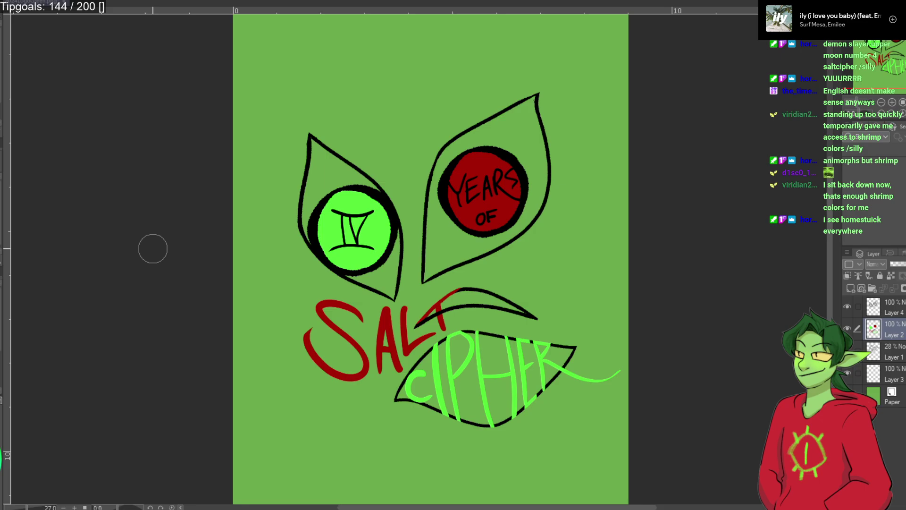
Thicken the IV numeral in the left iris with extra black strokes on Layer 4.
scroll(153, 248, "down", 2)
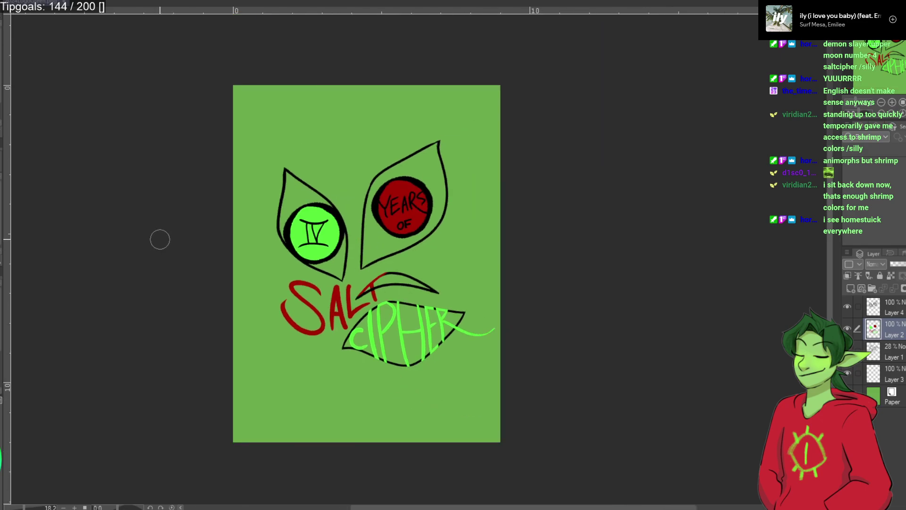
left_click_drag(154, 239, 204, 243)
scroll(204, 243, "up", 1)
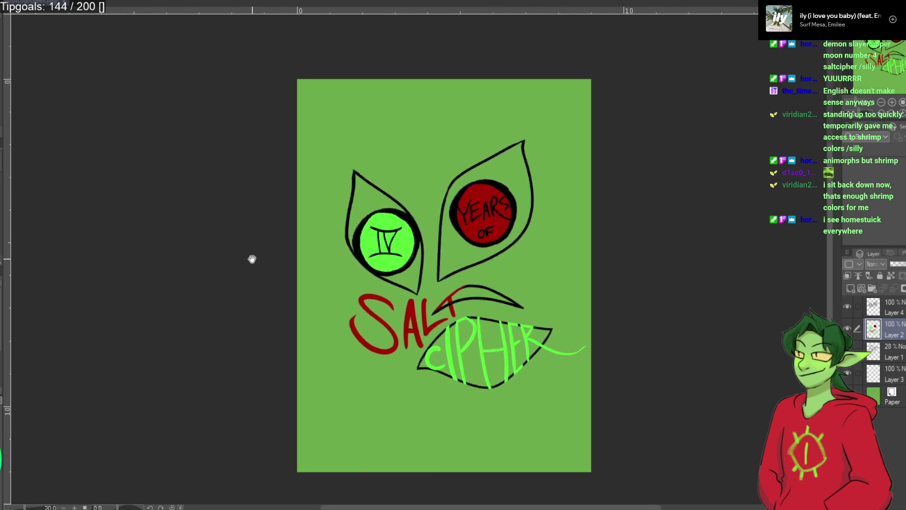
left_click_drag(251, 259, 235, 234)
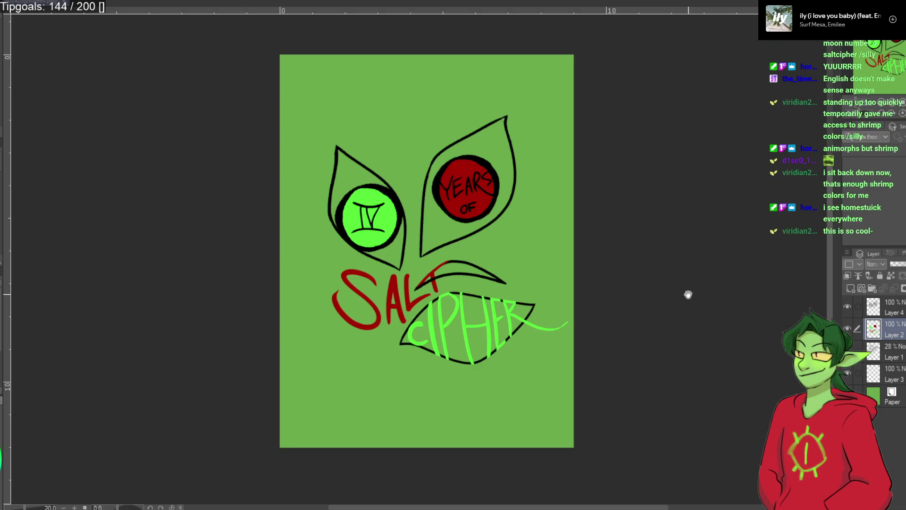
left_click(887, 308)
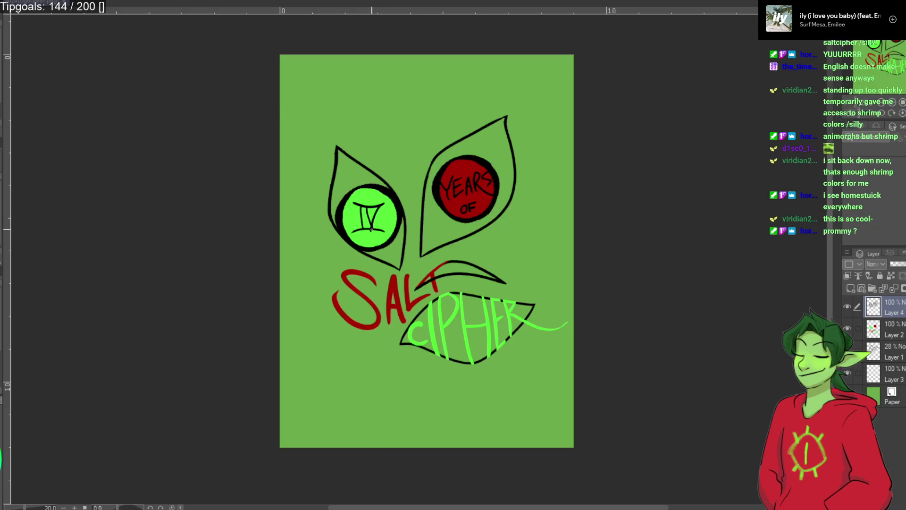
left_click_drag(381, 207, 373, 230)
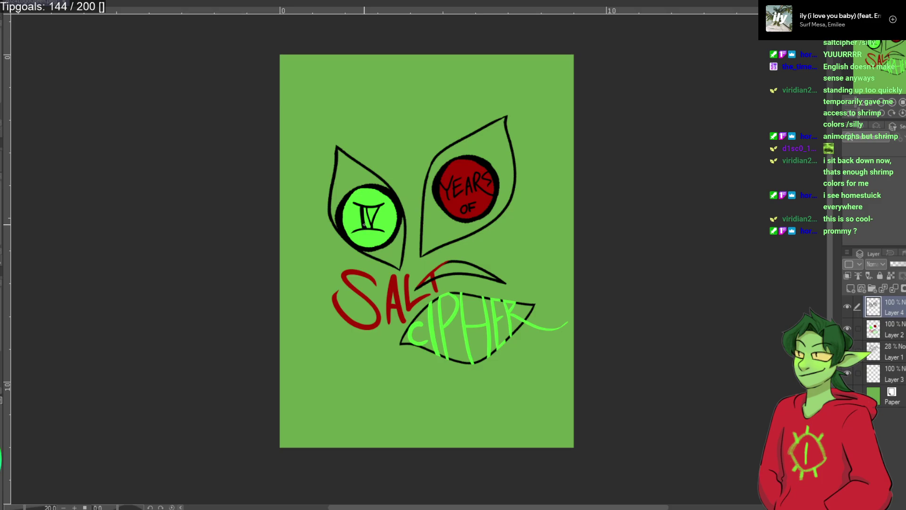
scroll(360, 229, "up", 3)
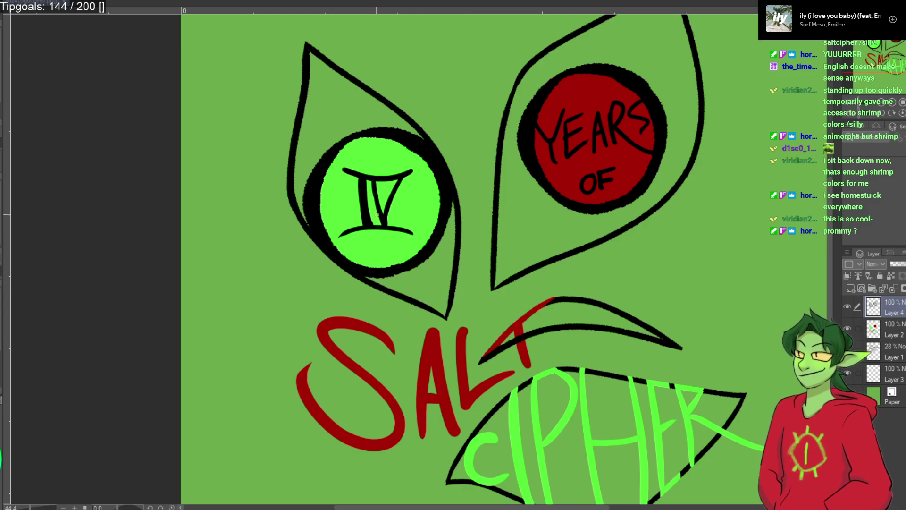
left_click_drag(373, 183, 383, 227)
key("ctrl+z")
key("ctrl+z")
Try a parallel second line along the right arm of the V in the left iris.
left_click_drag(403, 177, 389, 221)
key("ctrl+z")
left_click_drag(406, 175, 389, 224)
key("ctrl+z")
left_click_drag(406, 178, 388, 225)
key("ctrl+z")
left_click_drag(407, 176, 390, 224)
key("ctrl+z")
left_click_drag(407, 177, 388, 225)
key("ctrl+z")
left_click_drag(409, 175, 389, 226)
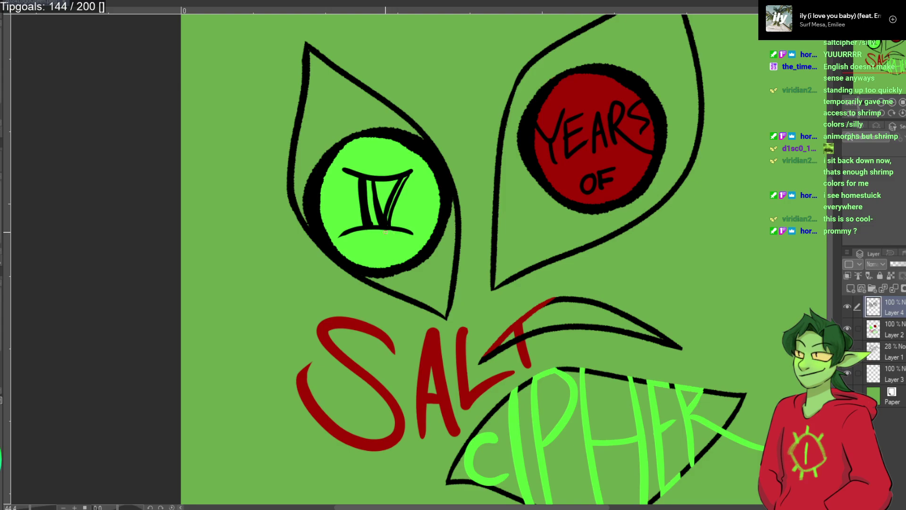
key("ctrl+z")
Add a black stroke along the I of the IV numeral, retrying its line for a cleaner edge.
left_click_drag(367, 182, 371, 222)
left_click_drag(366, 182, 371, 224)
key("ctrl+z")
left_click_drag(365, 181, 370, 224)
key("ctrl+z")
left_click_drag(366, 181, 371, 224)
key("ctrl+z")
left_click_drag(365, 181, 370, 223)
key("ctrl+z")
left_click_drag(366, 181, 371, 223)
key("ctrl+z")
left_click_drag(366, 181, 370, 224)
key("ctrl+z")
left_click_drag(365, 182, 370, 222)
key("ctrl+z")
Draw a clean second line down the V's right arm to give the numeral a double-stroked look.
left_click_drag(408, 173, 387, 220)
key("ctrl+z")
left_click_drag(408, 172, 396, 220)
key("ctrl+z")
left_click_drag(408, 173, 390, 221)
Change the paper color to black.
key("ctrl+0")
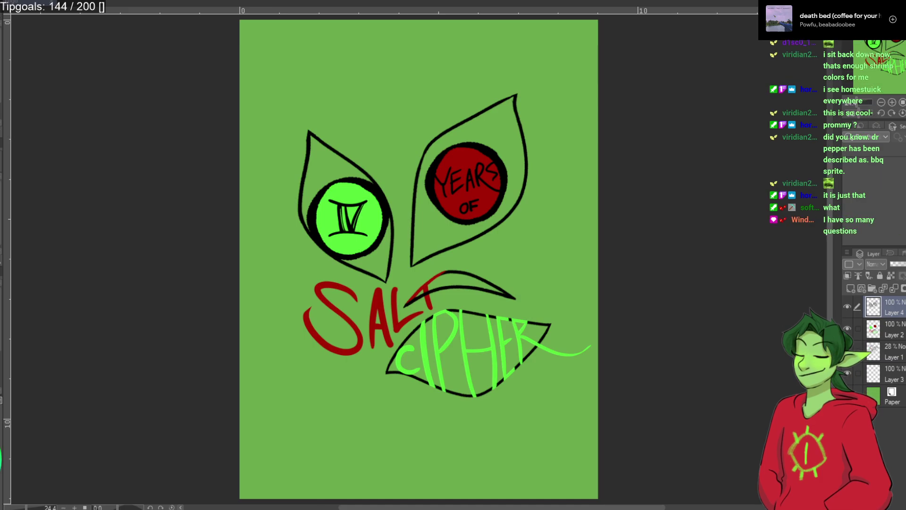
key("ctrl+minus")
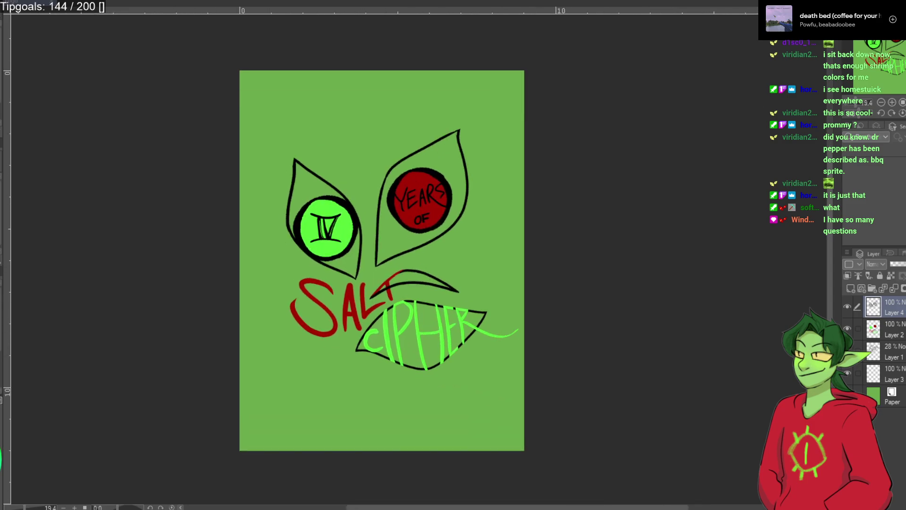
left_click(887, 396)
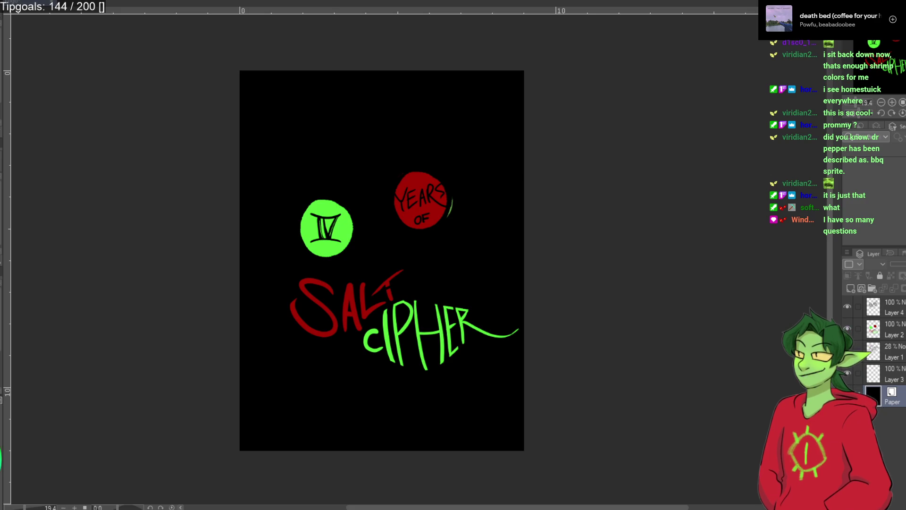
Erase the stray green sliver beside the red iris on Layer 2.
scroll(497, 222, "up", 2)
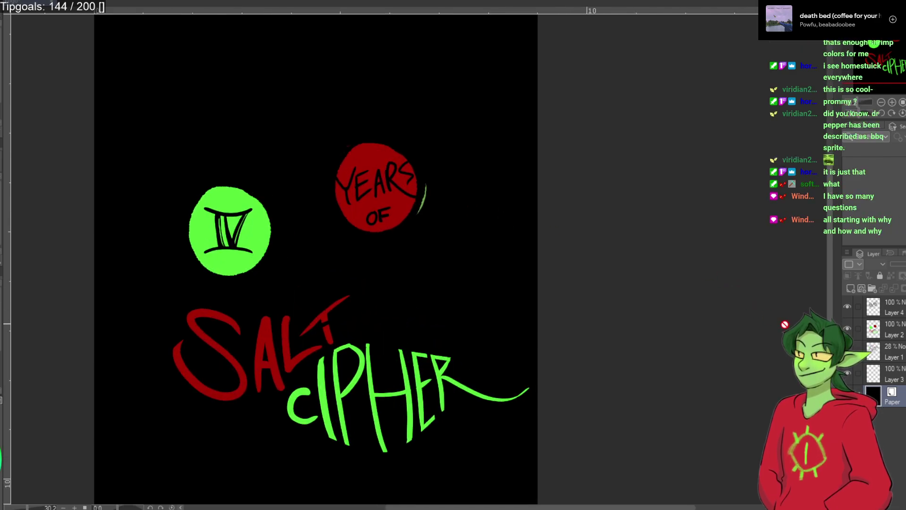
left_click(884, 330)
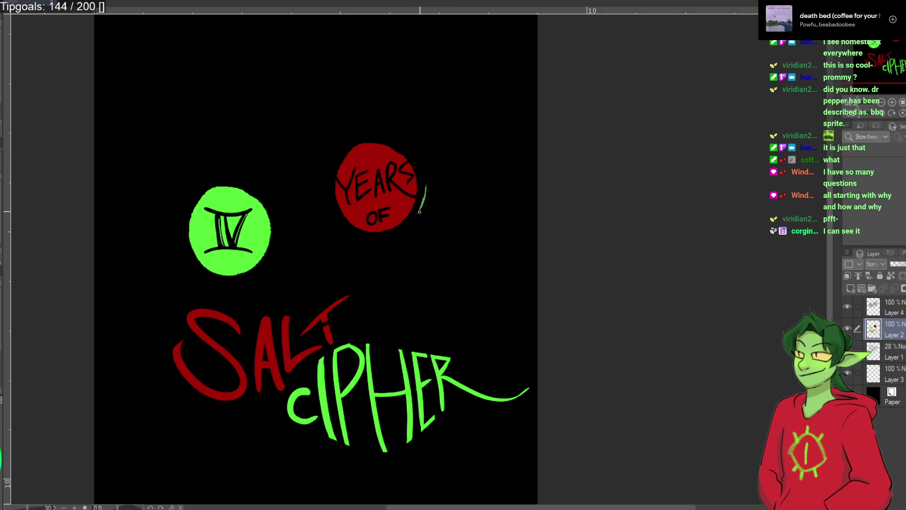
left_click_drag(424, 202, 425, 193)
Recolor the paper, trying gray and dark navy before choosing a periwinkle blue.
scroll(391, 334, "down", 2)
left_click_drag(372, 334, 427, 294)
left_click(885, 396)
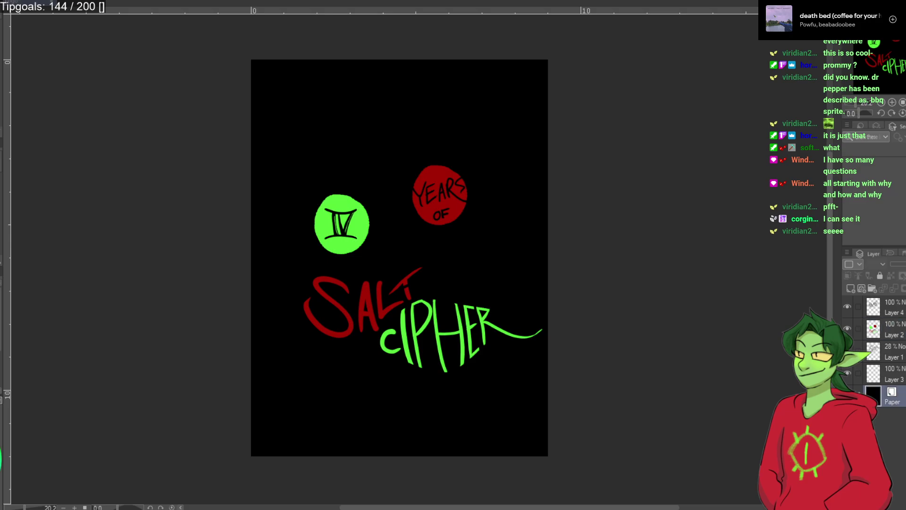
left_click(761, 161)
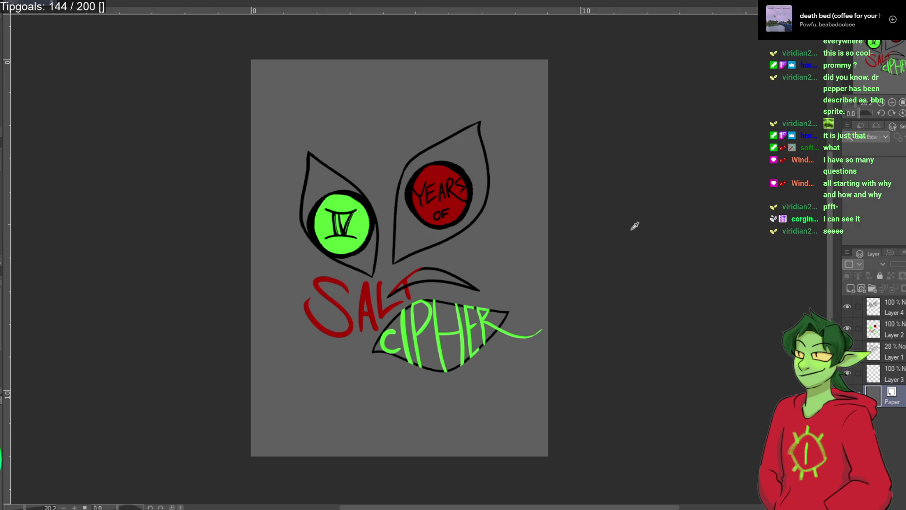
left_click(761, 164)
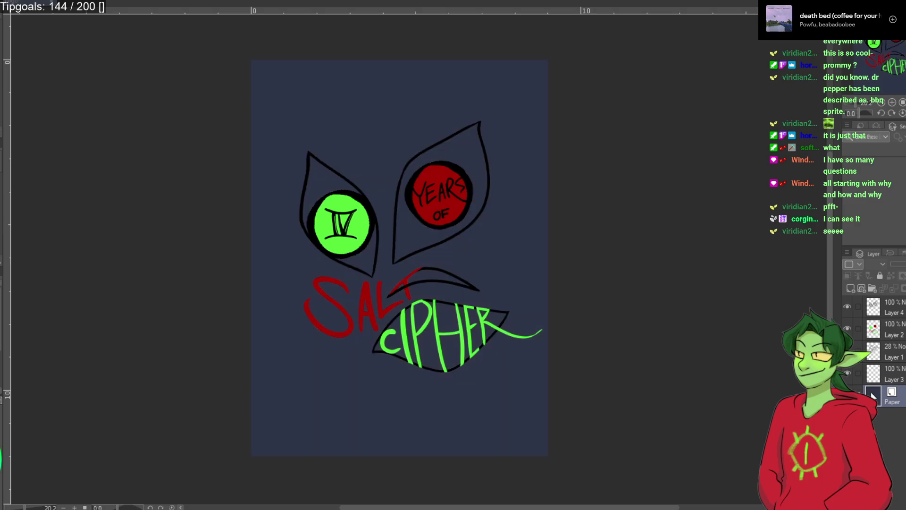
left_click(760, 166)
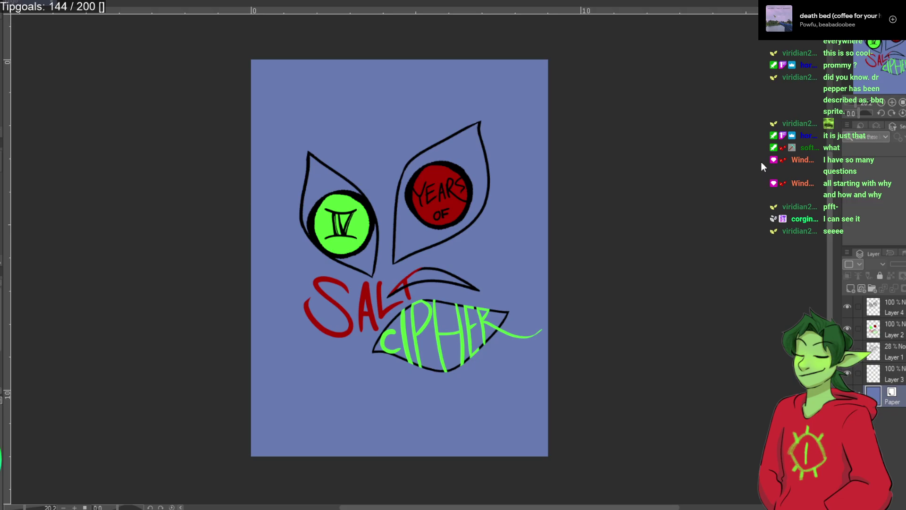
Try thickening the I and the V's right arm in the green iris with Layer 2 active.
left_click(878, 332)
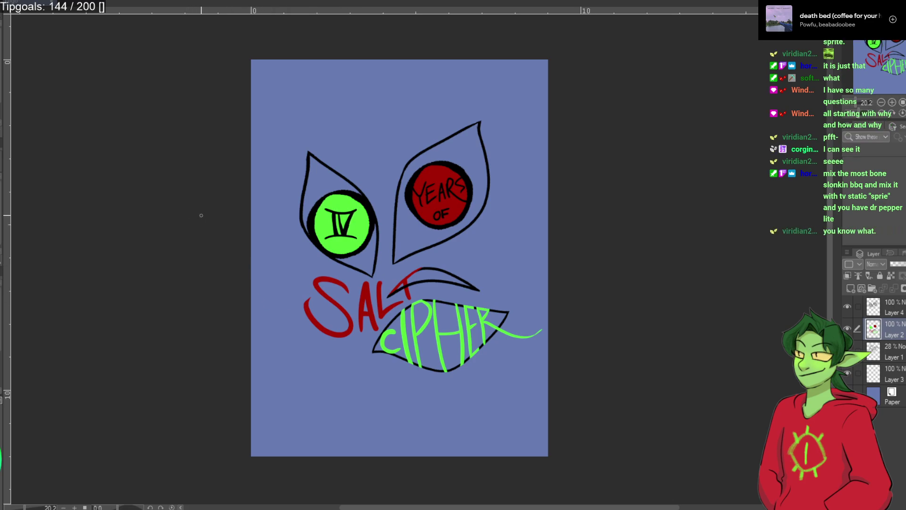
scroll(298, 230, "up", 3)
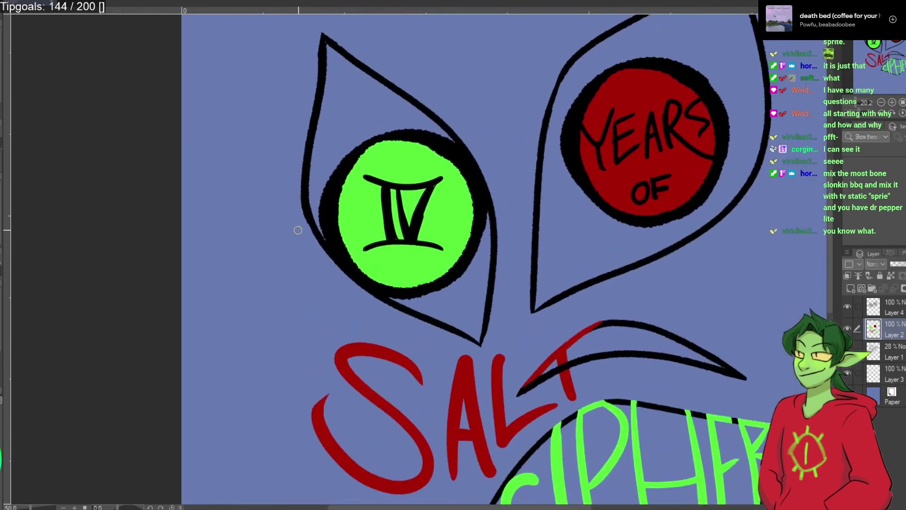
left_click_drag(430, 182, 417, 235)
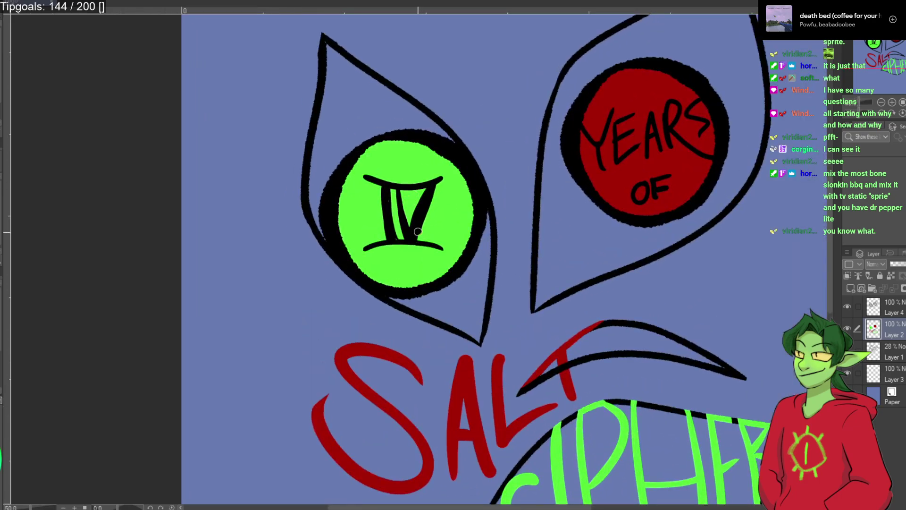
key("ctrl+z")
key("ctrl+z")
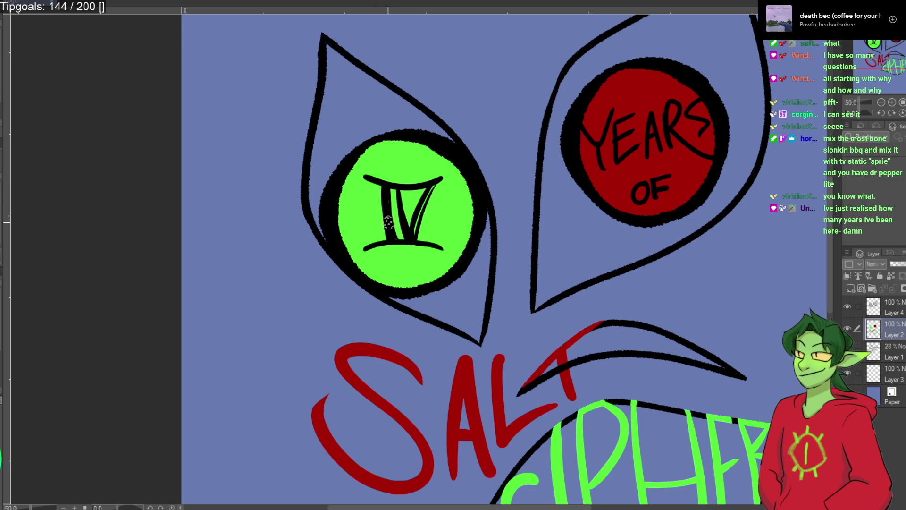
mouse_move(382, 228)
left_mouse_down()
mouse_move(390, 236)
mouse_move(386, 194)
left_mouse_up()
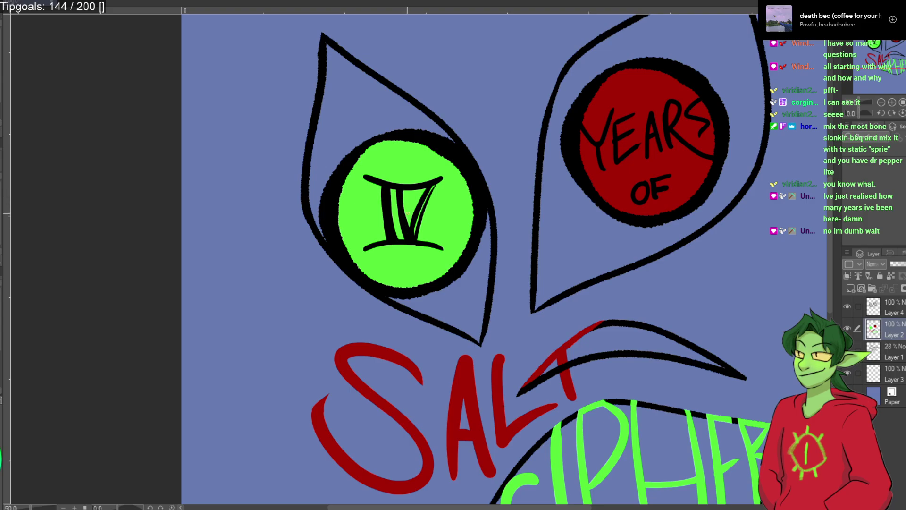
left_click_drag(434, 185, 416, 233)
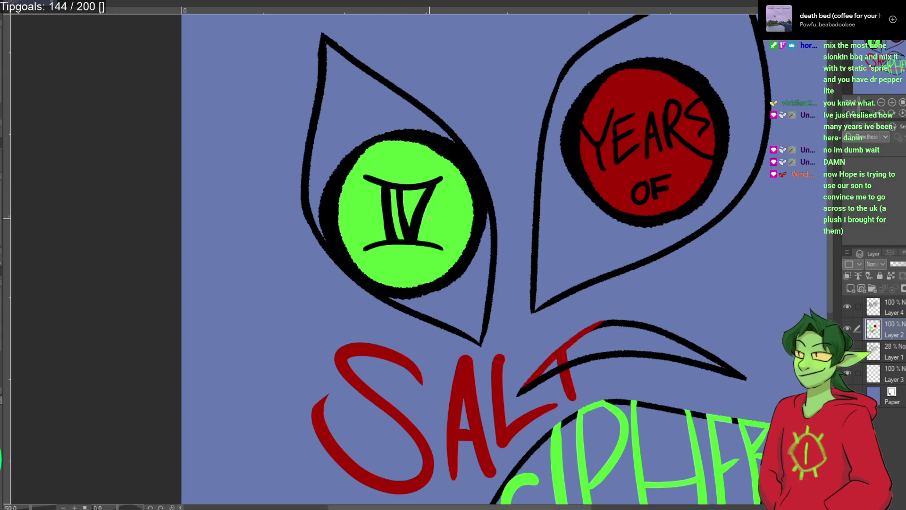
Rework the I and the V's right arm on Layer 4, keeping a thin gap between the doubled strokes.
left_click(881, 309)
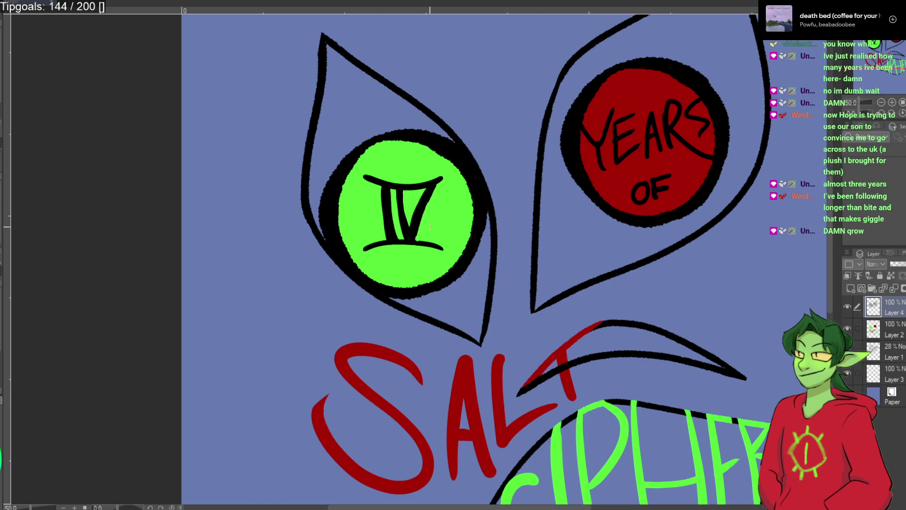
left_click_drag(437, 185, 414, 234)
left_click_drag(395, 194, 388, 240)
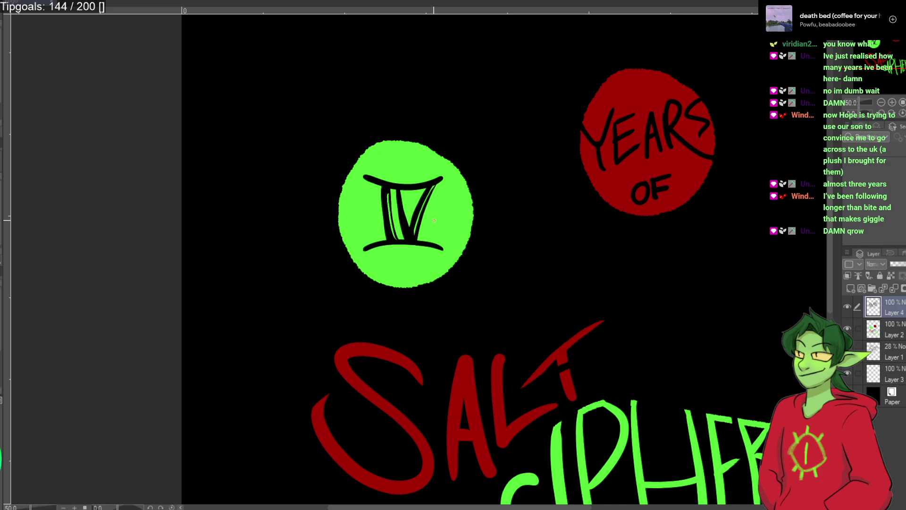
key("ctrl+z")
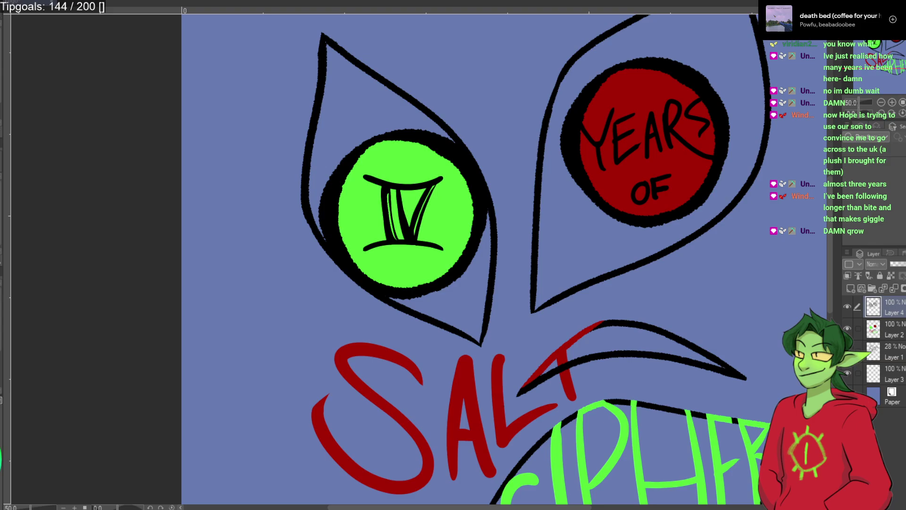
left_click_drag(394, 234, 388, 196)
scroll(328, 262, "up", 2)
key("ctrl+0")
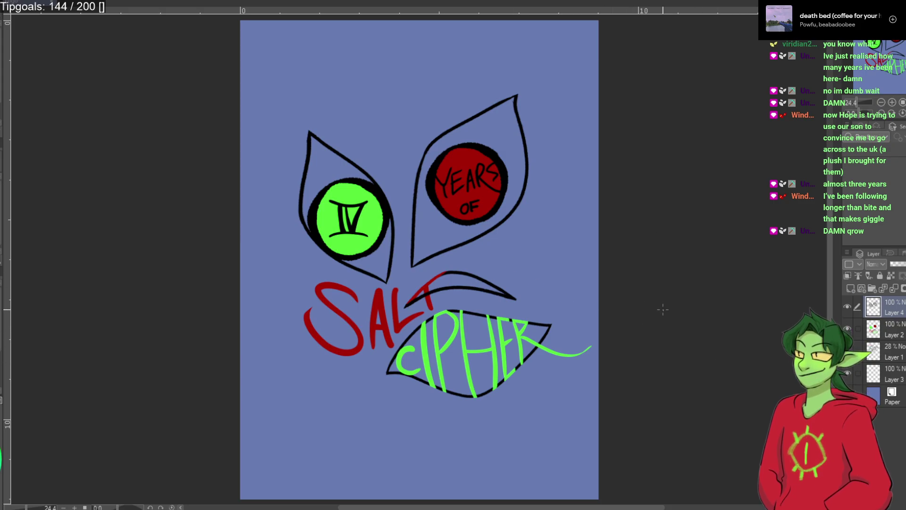
Try pink, deep blue, light green and dark maroon as the paper color.
left_click(874, 396)
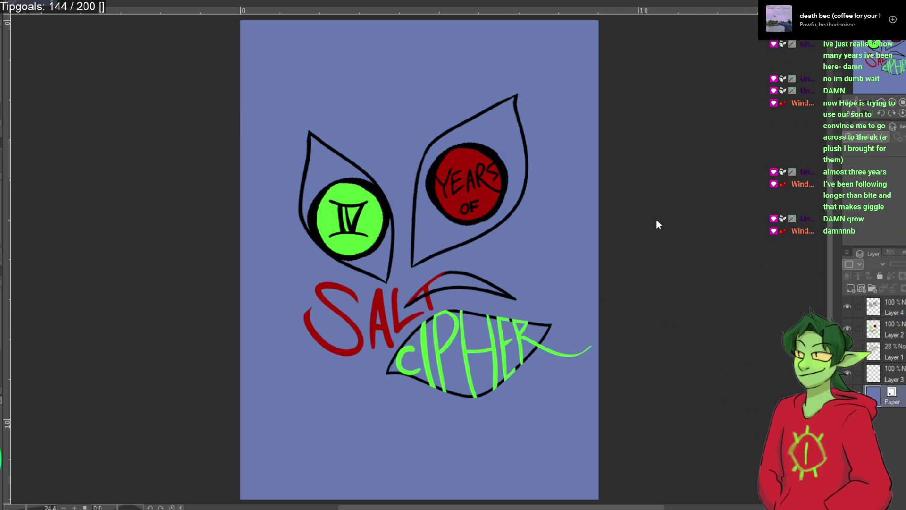
left_click(781, 171)
left_click(774, 166)
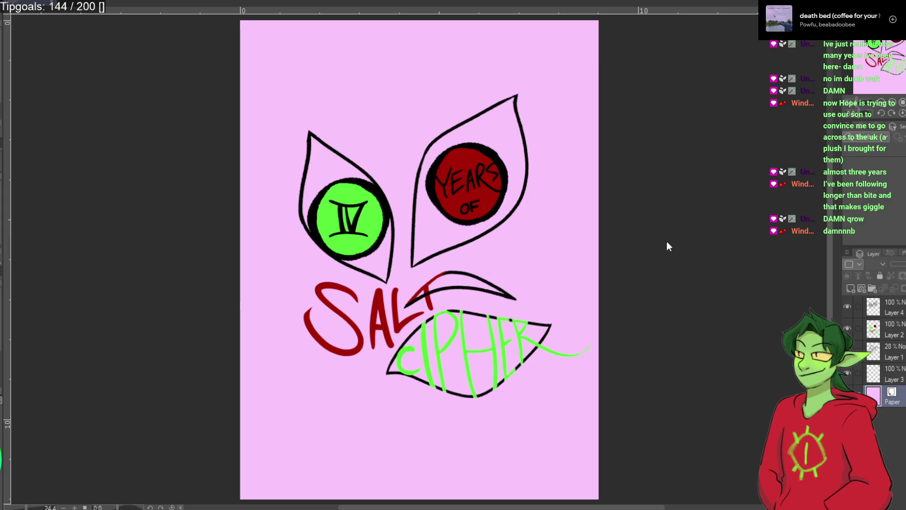
left_click(783, 160)
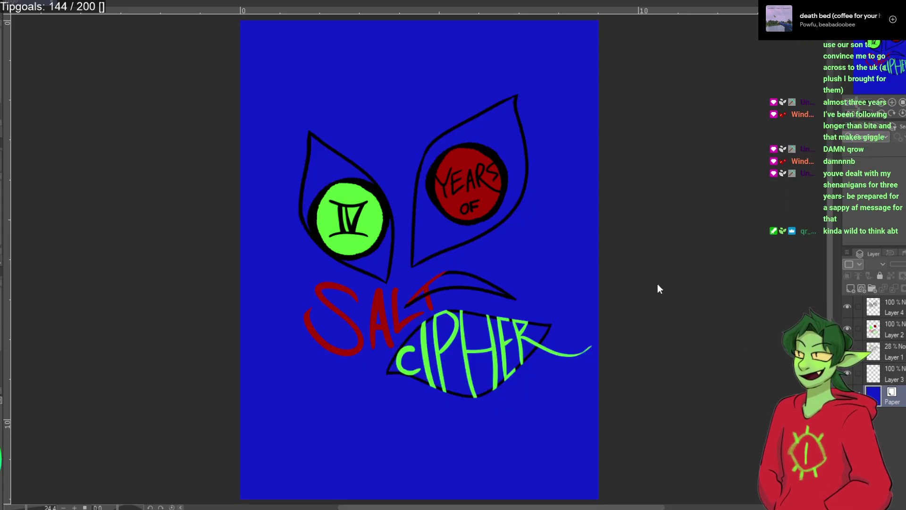
left_click(778, 170)
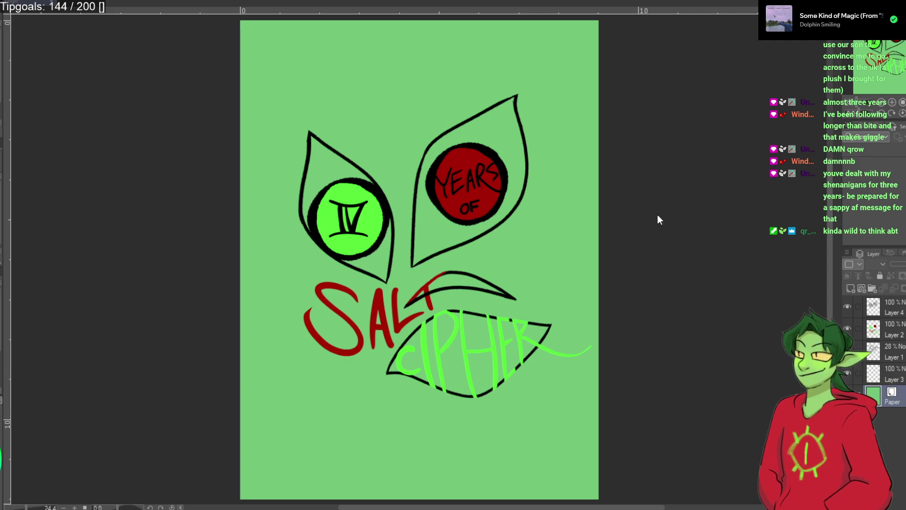
left_click(781, 171)
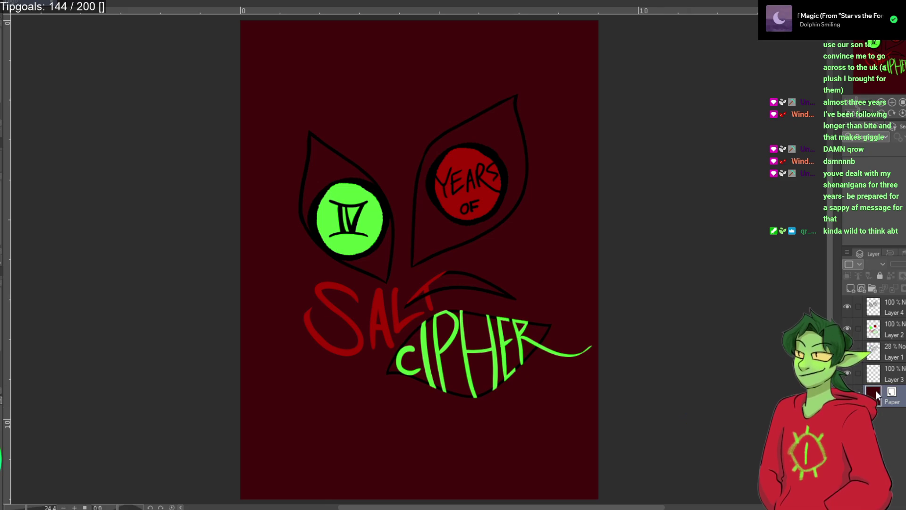
Try neutral paper colors: white, light gray, medium gray and near-black.
key("ctrl+z")
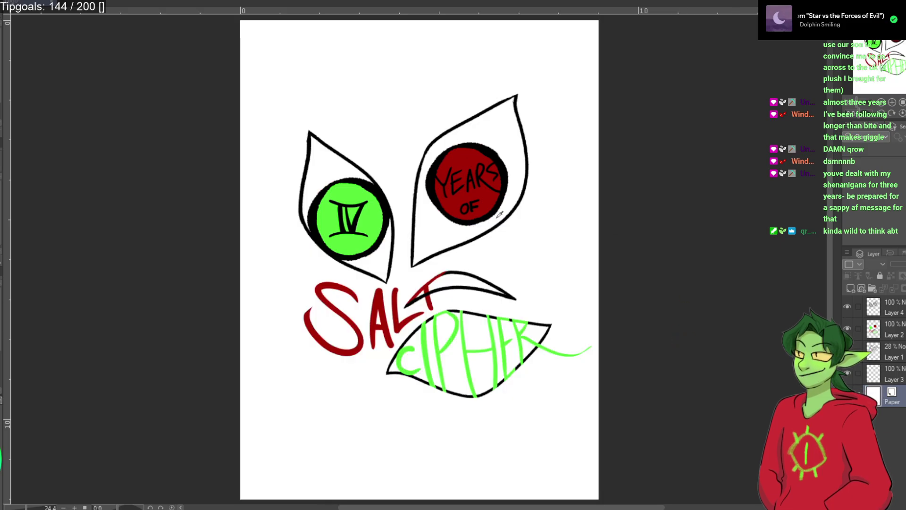
key("ctrl+z")
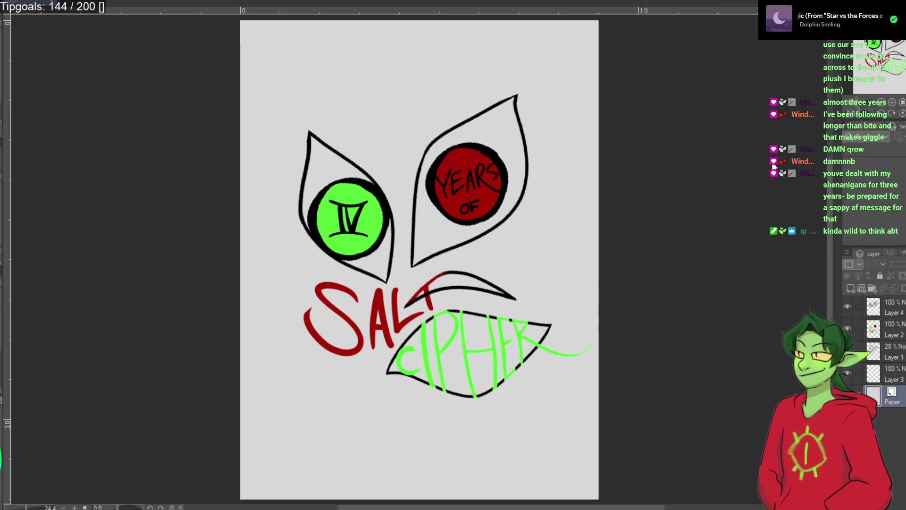
key("ctrl+z")
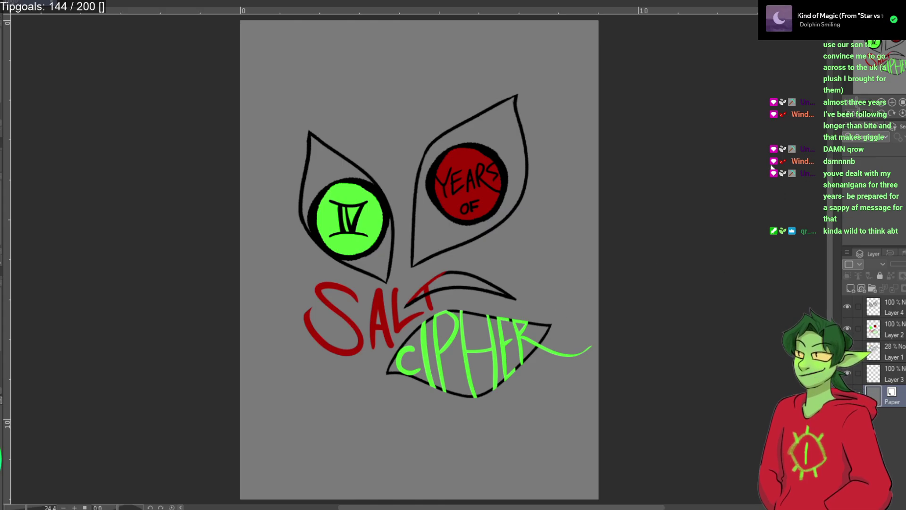
key("ctrl+z")
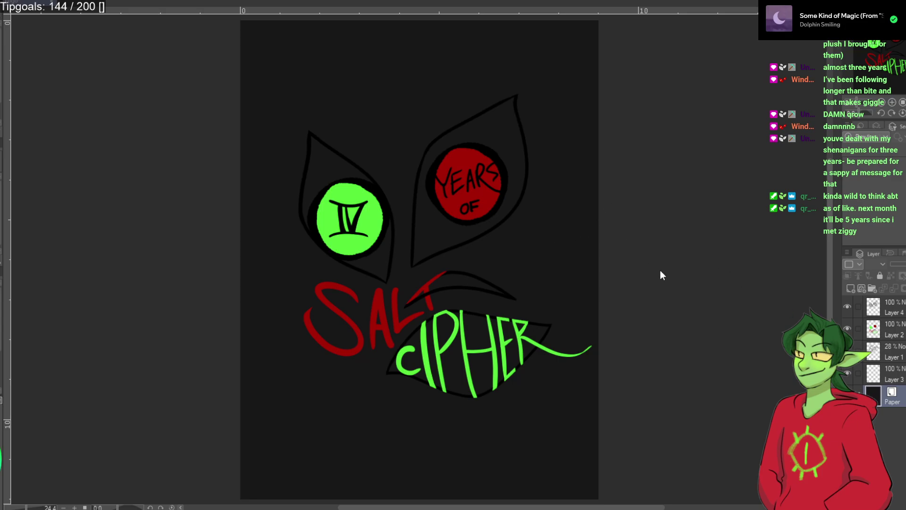
Recolor the paper, trying teal green, dark purple and light purple before choosing a muted dark green.
left_click(769, 165)
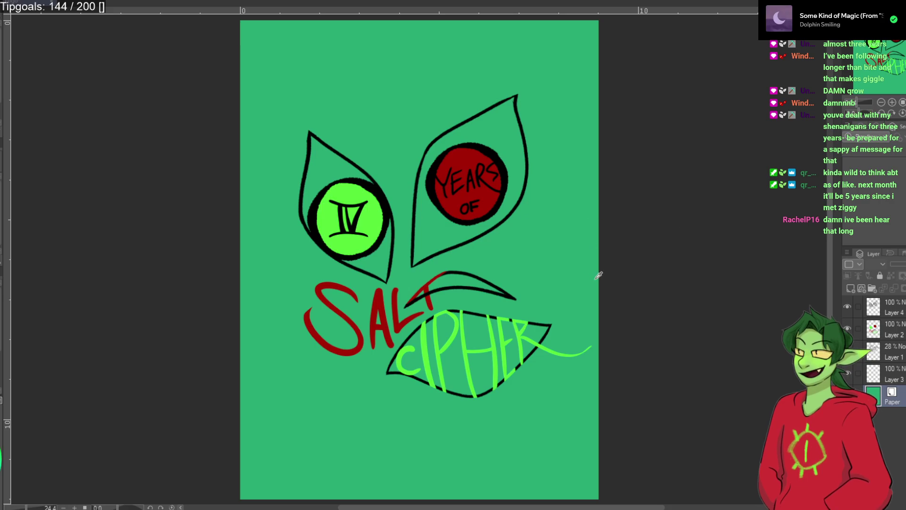
left_click(778, 171)
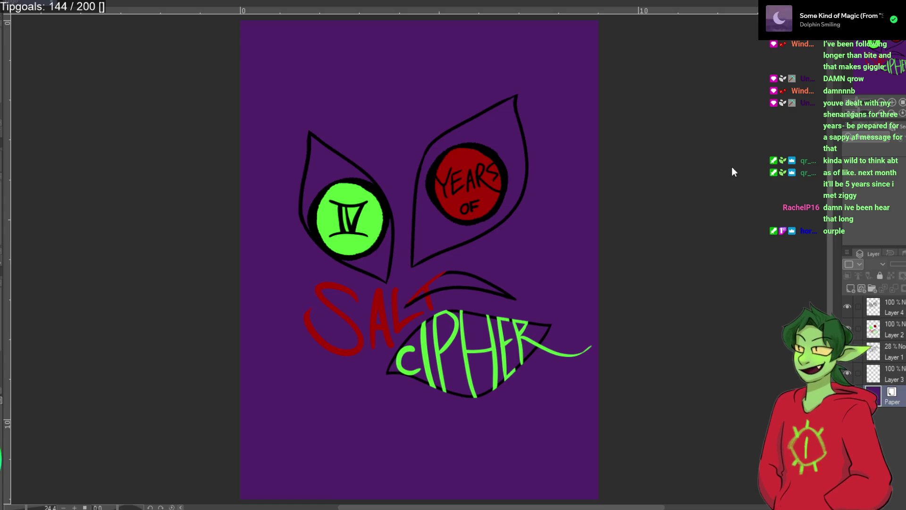
left_click(761, 164)
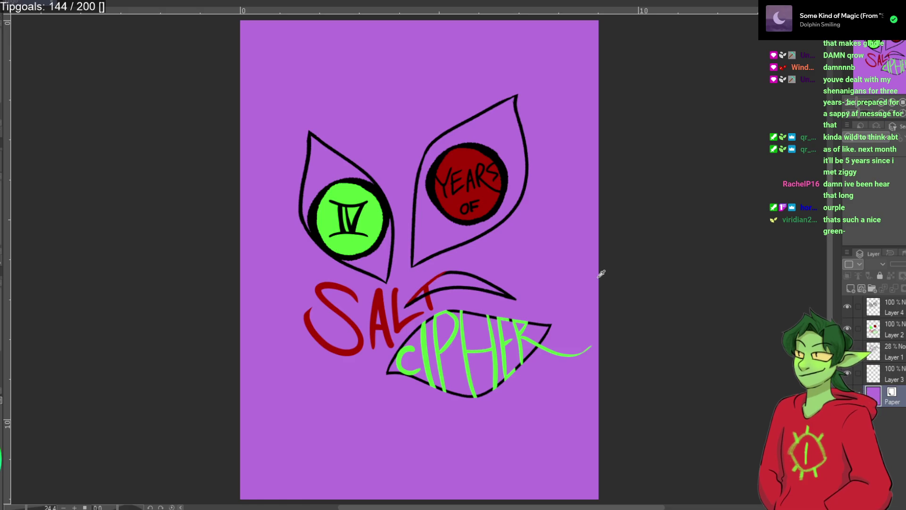
left_click(755, 162)
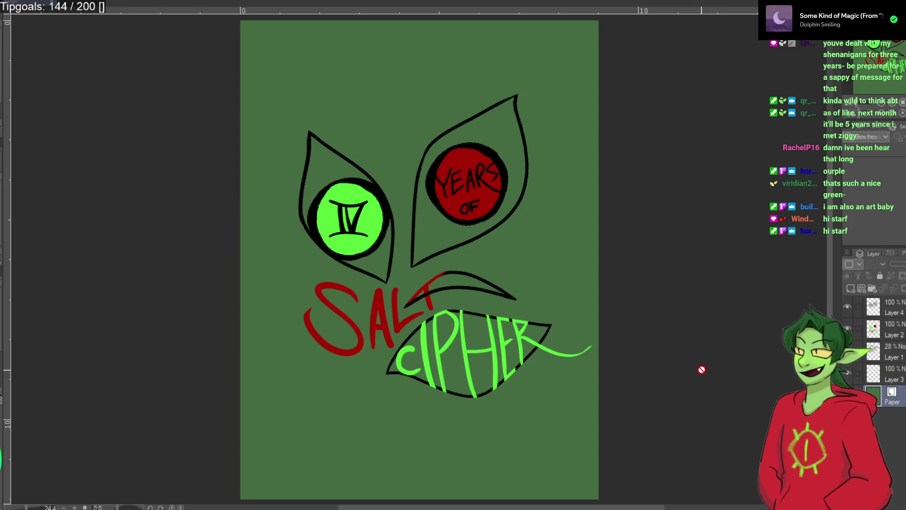
Merge Layer 4 down into Layer 2 and delete the 28% opacity Layer 1.
left_click(888, 307)
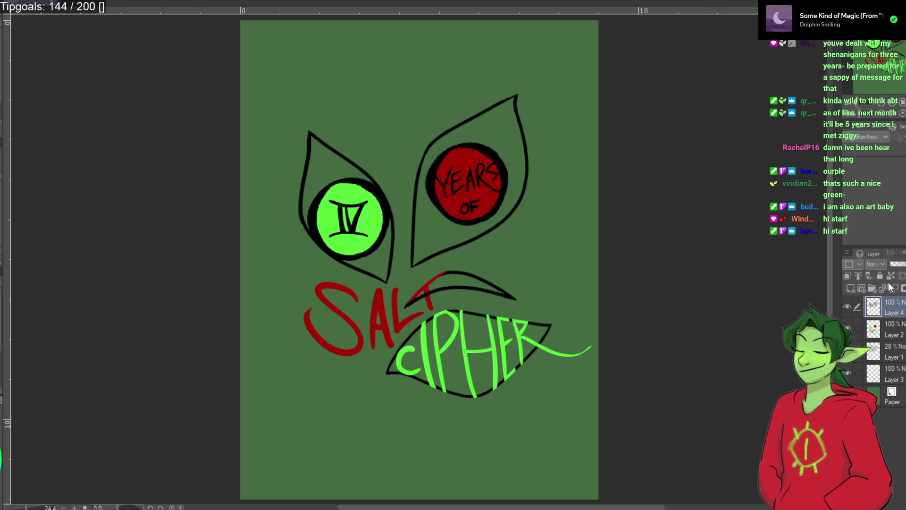
left_click(896, 289)
left_click(873, 336)
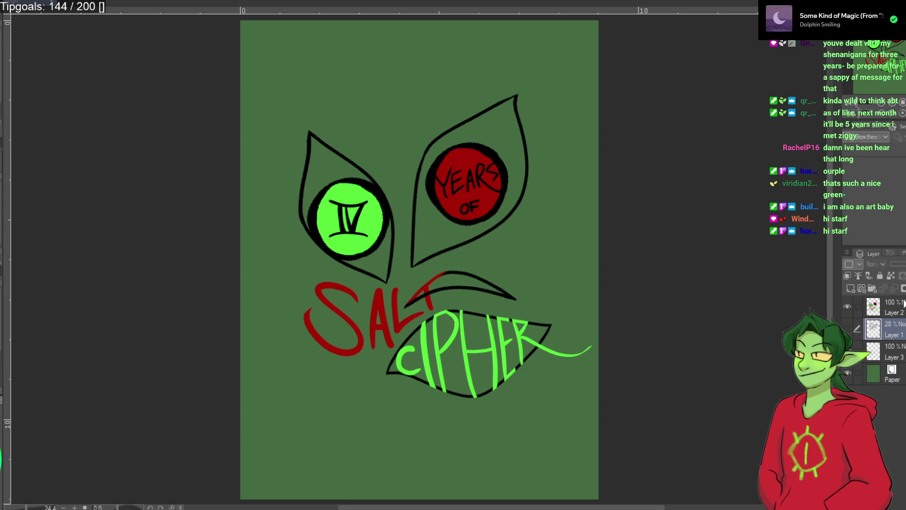
key("Delete")
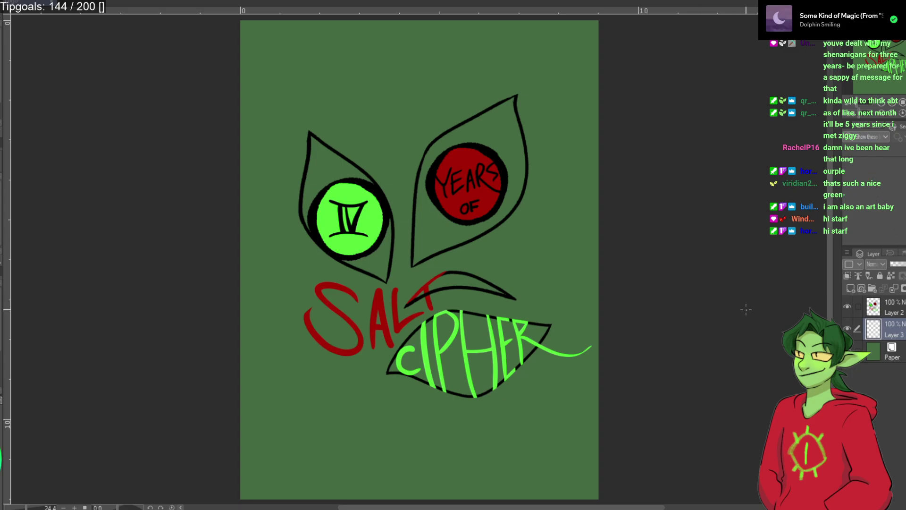
Lasso the green IV eye on Layer 2, nudge it slightly up and to the left, and clear the selection.
left_click(889, 313)
mouse_move(271, 198)
left_mouse_down()
mouse_move(272, 146)
mouse_move(364, 137)
mouse_move(406, 236)
mouse_move(393, 279)
mouse_move(356, 275)
mouse_move(282, 209)
mouse_move(255, 159)
left_mouse_up()
key("ctrl+t")
key("Up")
key("Up")
key("Up")
key("Up")
key("Up")
key("Up")
key("Up")
key("Up")
key("Up")
key("Up")
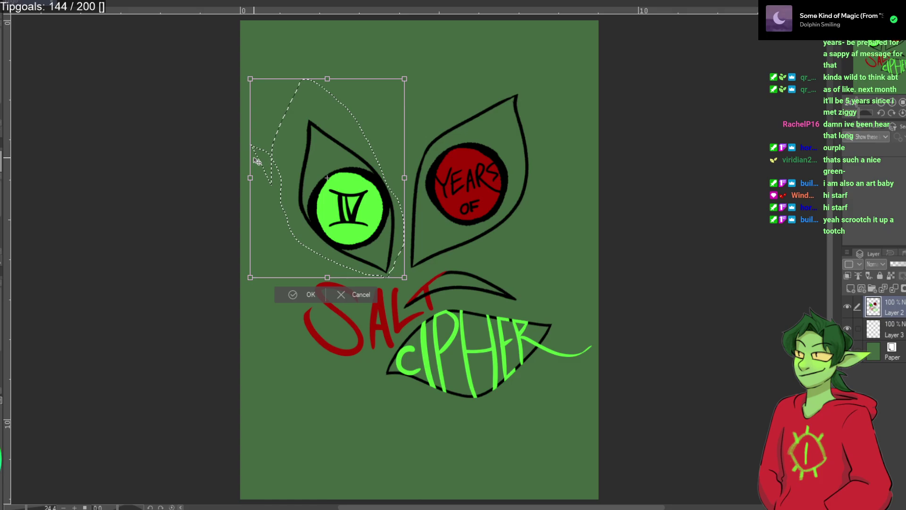
key("Left")
key("Left")
key("Left")
key("Left")
key("Left")
key("Left")
key("Left")
key("Left")
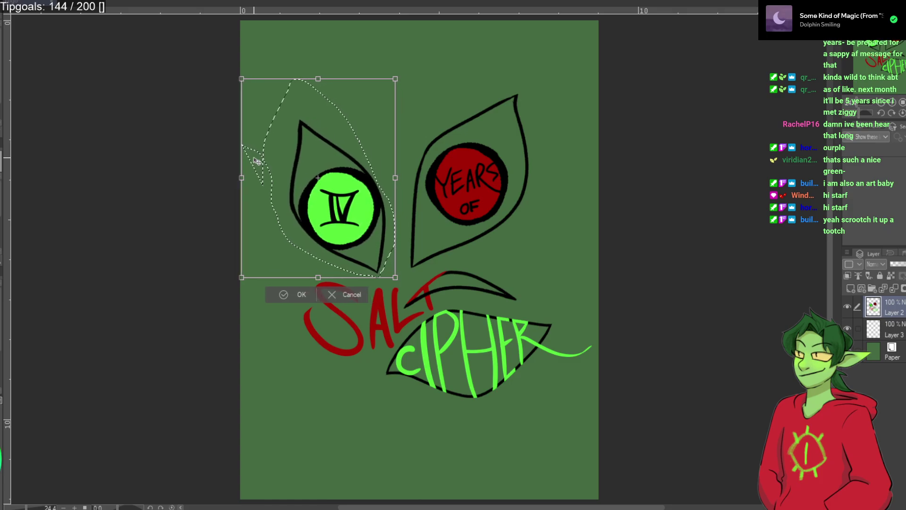
key("Return")
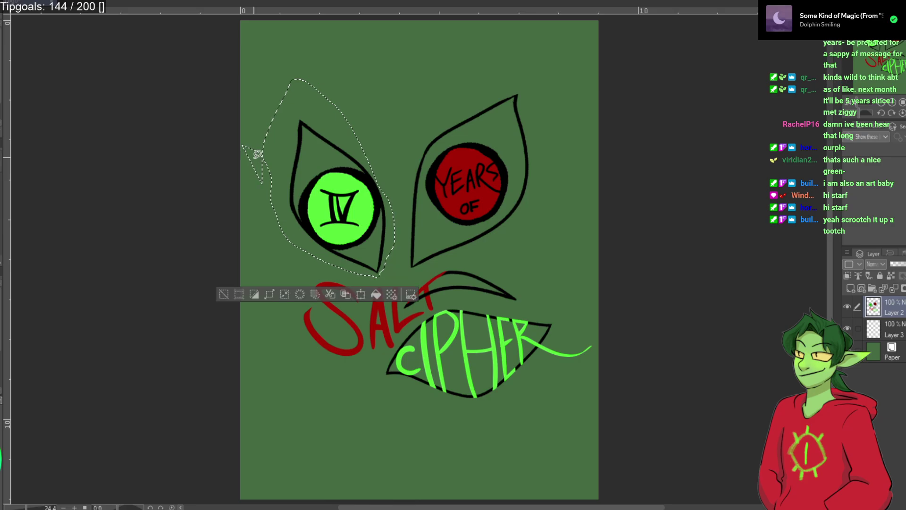
key("ctrl+d")
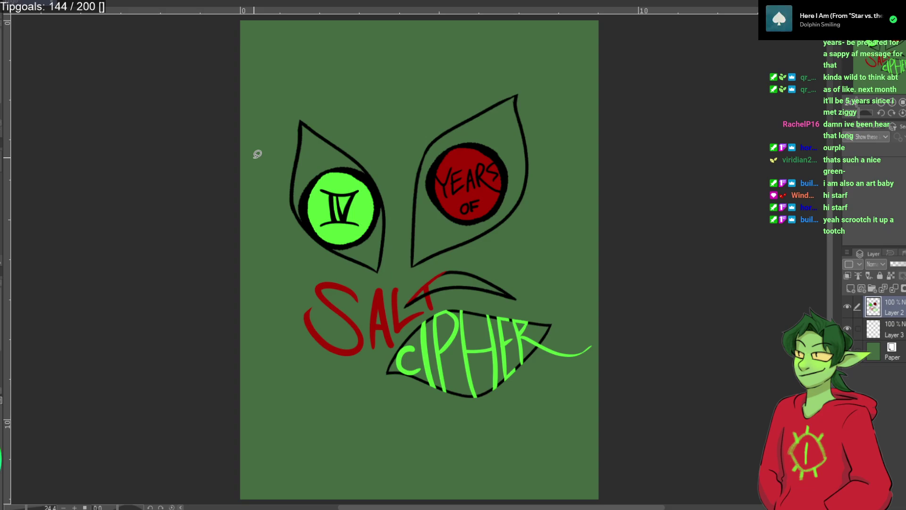
Lasso the red YEARS OF eye, nudge it slightly to the left, and clear the selection.
mouse_move(448, 67)
left_mouse_down()
mouse_move(573, 72)
mouse_move(487, 256)
mouse_move(445, 260)
mouse_move(410, 280)
mouse_move(397, 183)
mouse_move(457, 71)
left_mouse_up()
key("ctrl+t")
key("Left")
key("Left")
key("Left")
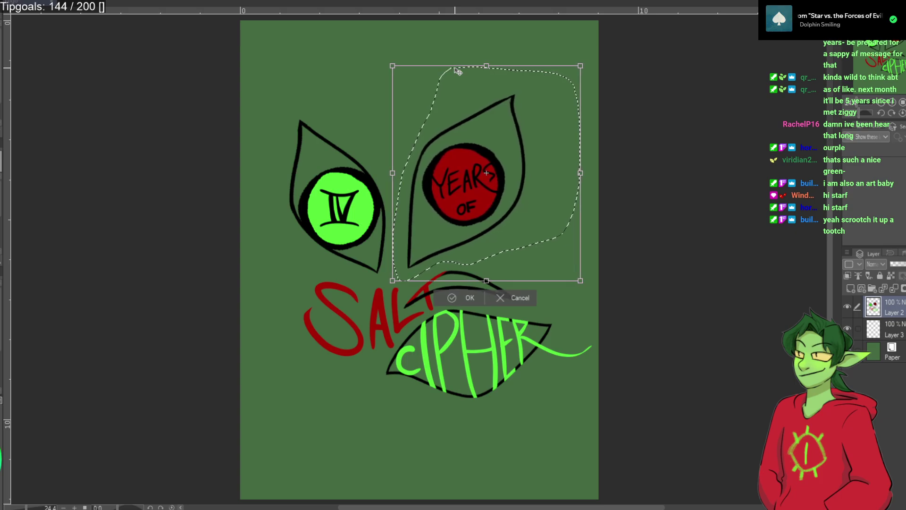
key("Return")
key("ctrl+d")
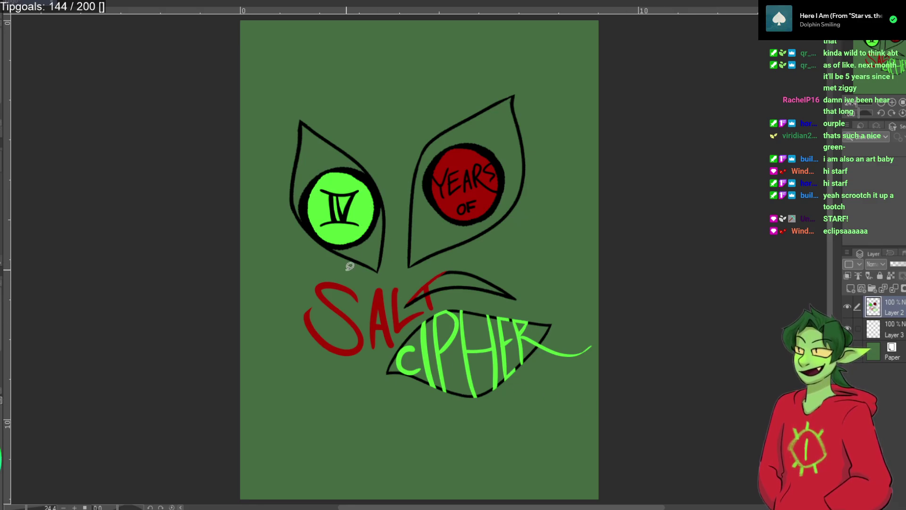
Select the green IV eye again and raise it so its upper tip sits slightly above the red eye's tip.
mouse_move(366, 278)
left_mouse_down()
mouse_move(279, 228)
mouse_move(276, 141)
mouse_move(294, 74)
mouse_move(343, 112)
mouse_move(395, 179)
mouse_move(400, 223)
mouse_move(389, 270)
mouse_move(383, 283)
mouse_move(359, 272)
left_mouse_up()
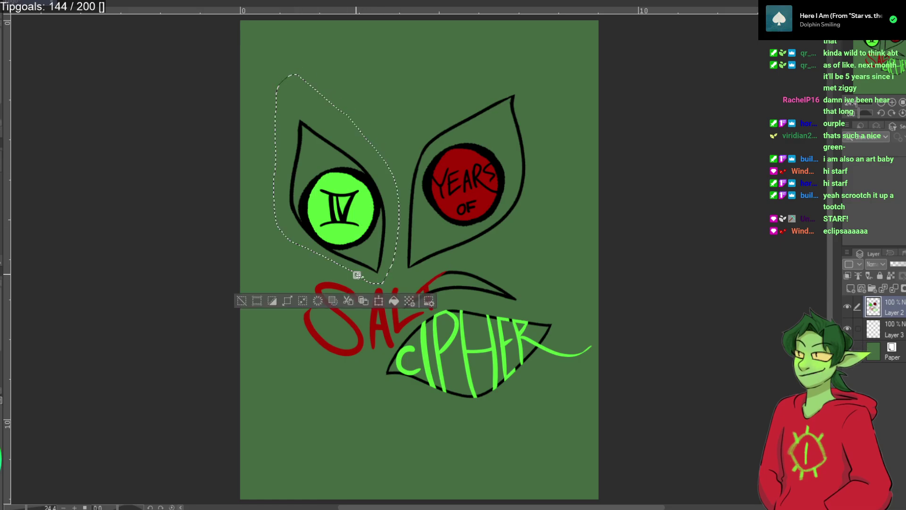
key("ctrl+t")
key("Up")
key("Up")
key("Up")
key("Up")
key("Up")
key("Up")
key("Up")
key("Up")
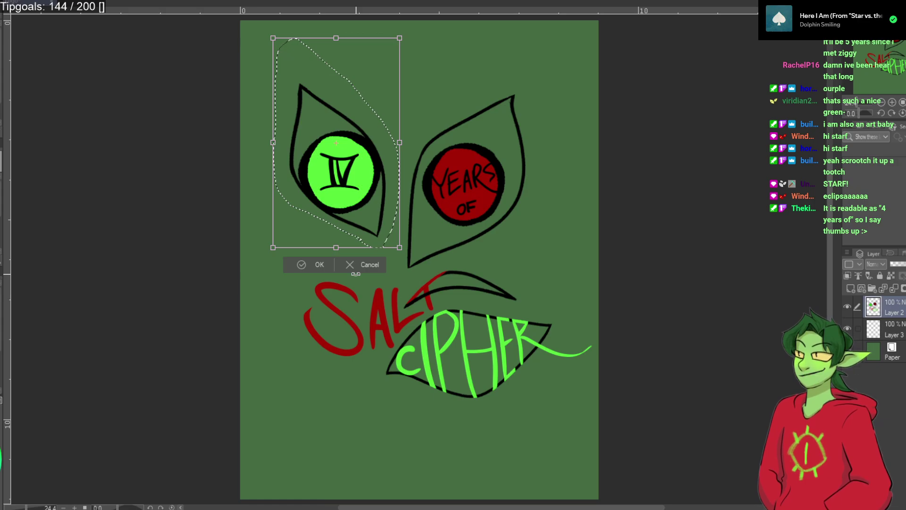
key("Return")
key("ctrl+d")
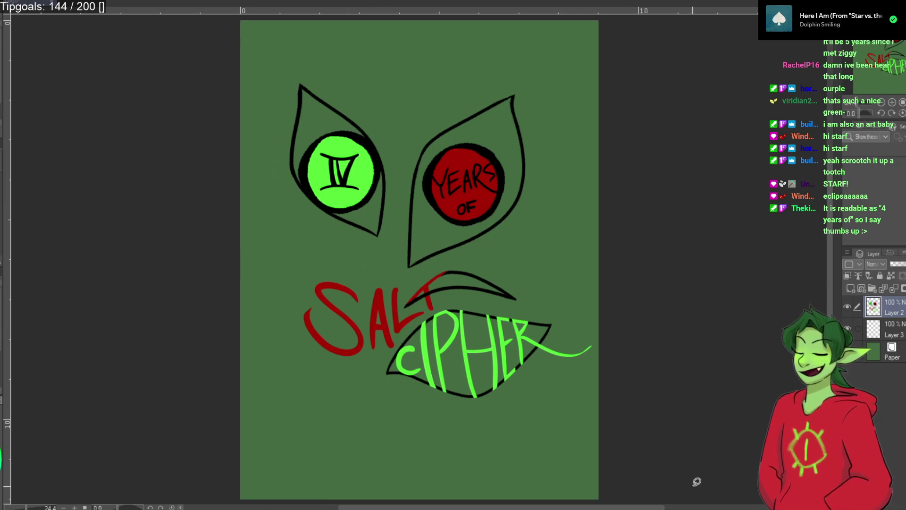
Try inking a small slanted eye below the green IV eye and a short vertical line in the shape above CIPHER.
scroll(701, 462, "down", 2)
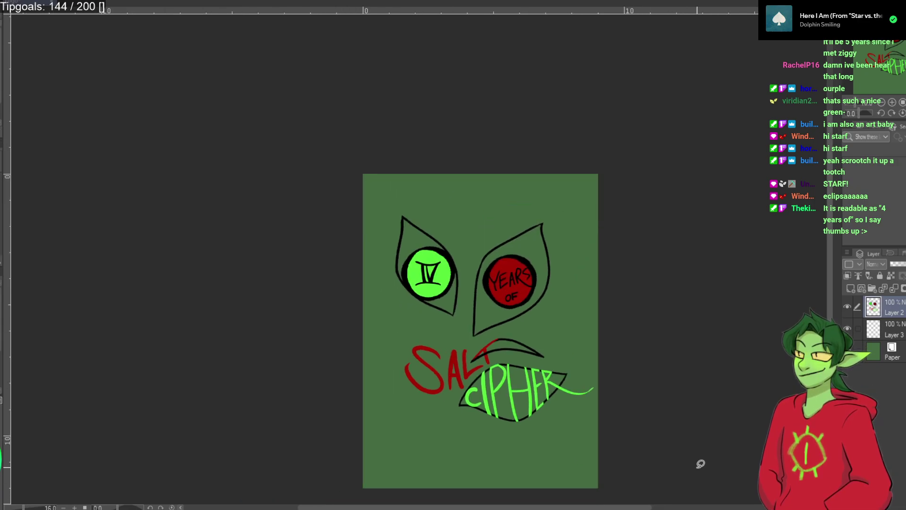
scroll(701, 463, "up", 2)
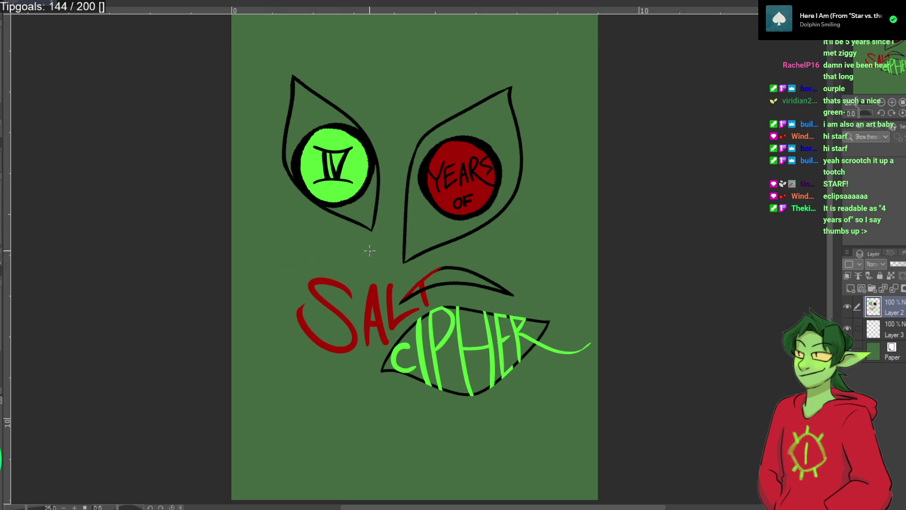
left_click_drag(359, 261, 249, 219)
key("ctrl+z")
mouse_move(372, 262)
left_mouse_down()
mouse_move(345, 238)
mouse_move(234, 228)
left_mouse_up()
key("ctrl+z")
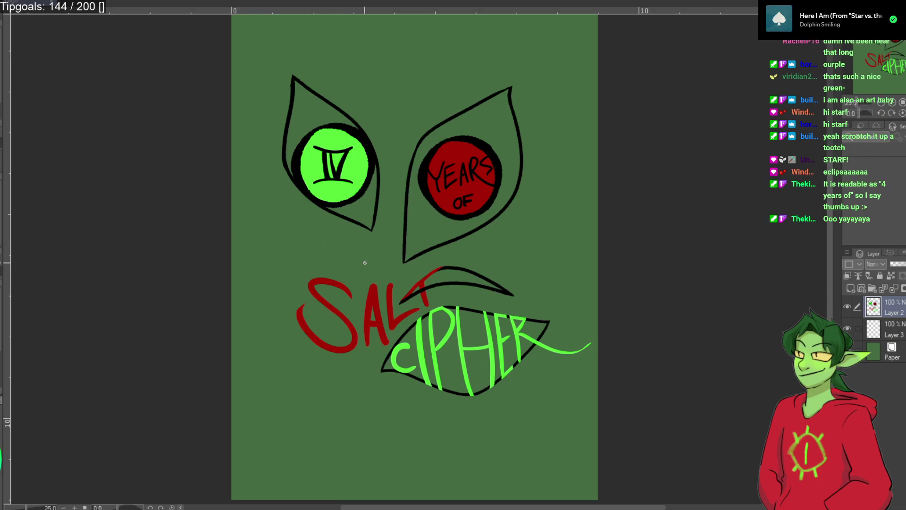
mouse_move(365, 260)
left_mouse_down()
mouse_move(283, 215)
mouse_move(247, 213)
mouse_move(313, 258)
mouse_move(371, 261)
left_mouse_up()
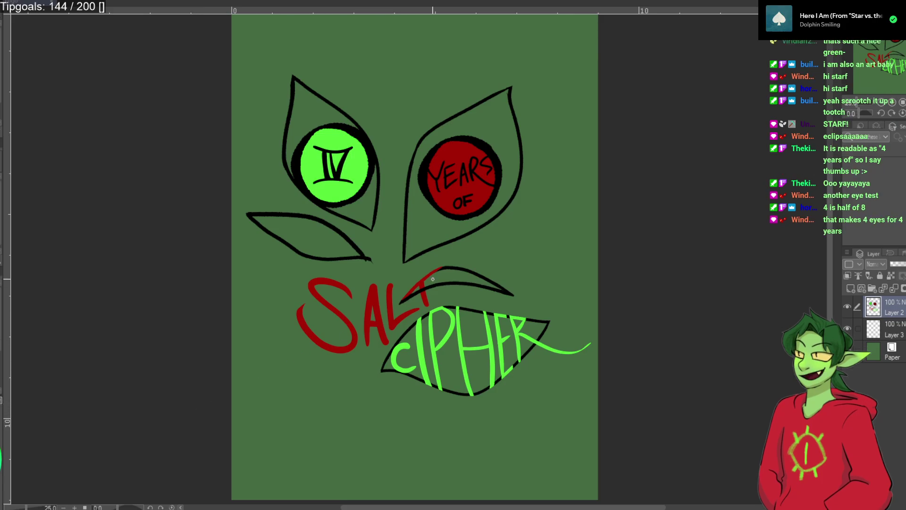
left_click_drag(452, 282, 451, 265)
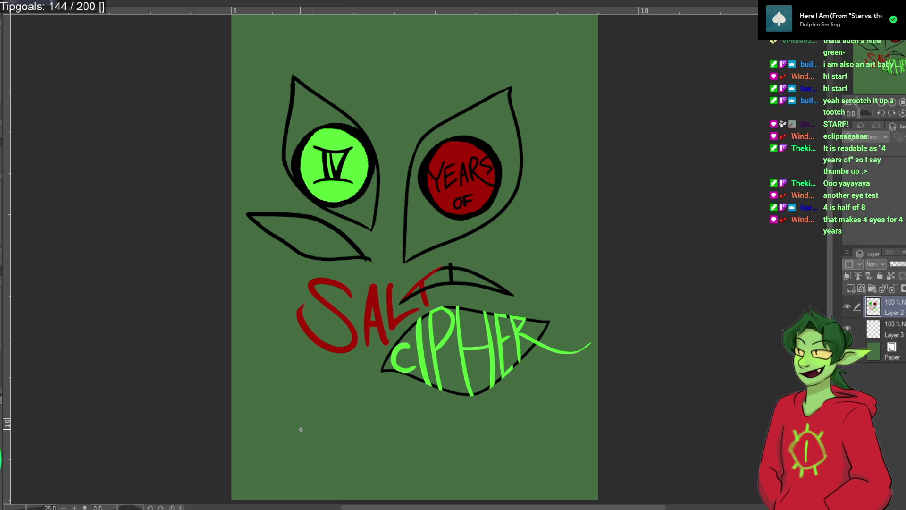
key("ctrl+z")
key("ctrl+z")
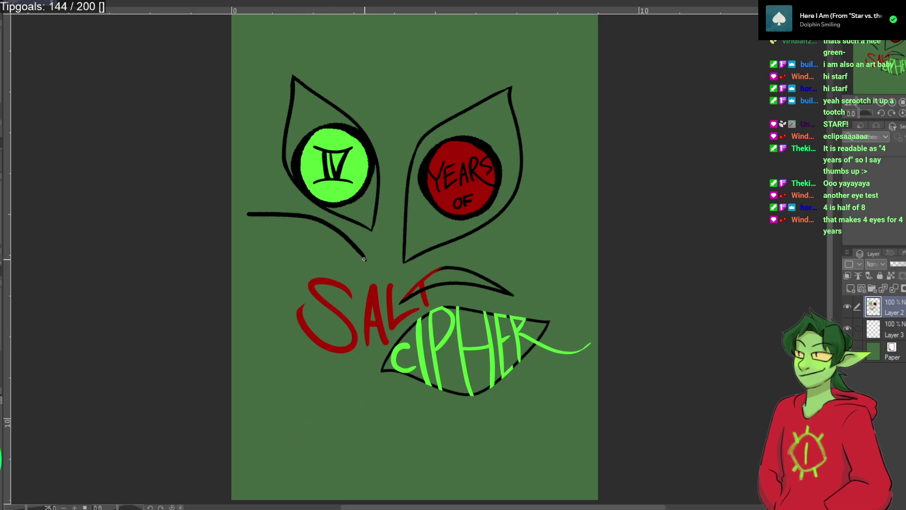
Ink a narrow, slanted third eye outline in black between the green IV eye and the word SALT.
mouse_move(348, 262)
left_mouse_down()
mouse_move(291, 252)
mouse_move(254, 220)
left_mouse_up()
key("ctrl+z")
mouse_move(365, 262)
left_mouse_down()
mouse_move(234, 225)
mouse_move(271, 249)
mouse_move(376, 270)
left_mouse_up()
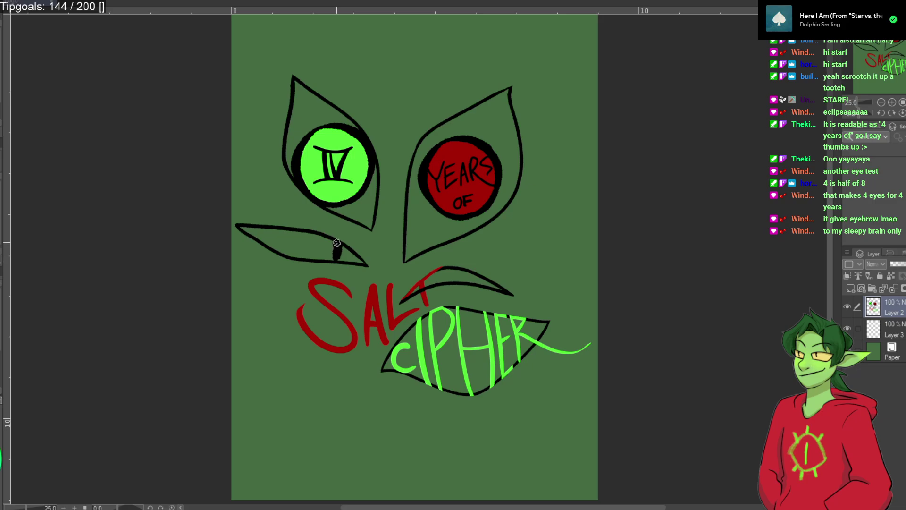
Try thick curved black iris edges inside the narrow eye and a similar curve across the shapes around SALT and CIPHER.
mouse_move(335, 260)
left_mouse_down()
mouse_move(335, 241)
mouse_move(333, 259)
left_mouse_up()
key("ctrl+z")
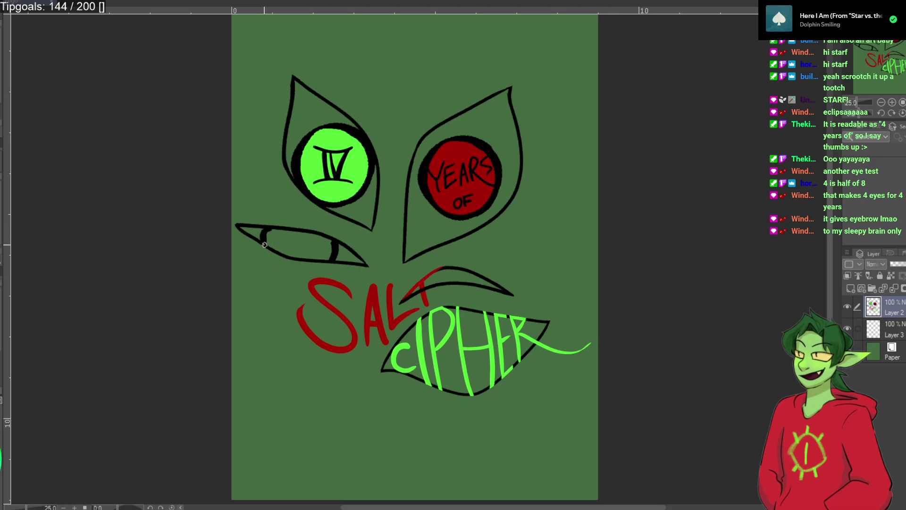
left_click_drag(271, 230, 276, 250)
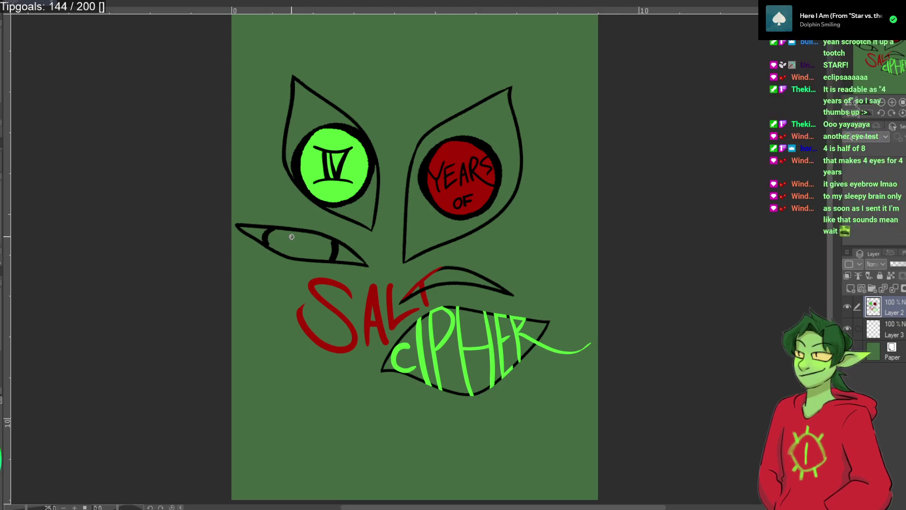
key("ctrl+z")
left_click_drag(268, 246, 272, 229)
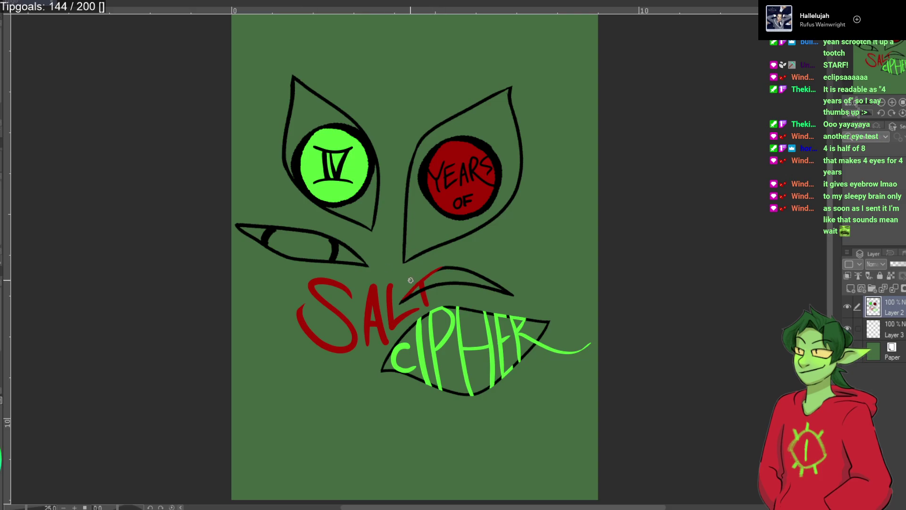
left_click_drag(420, 269, 424, 377)
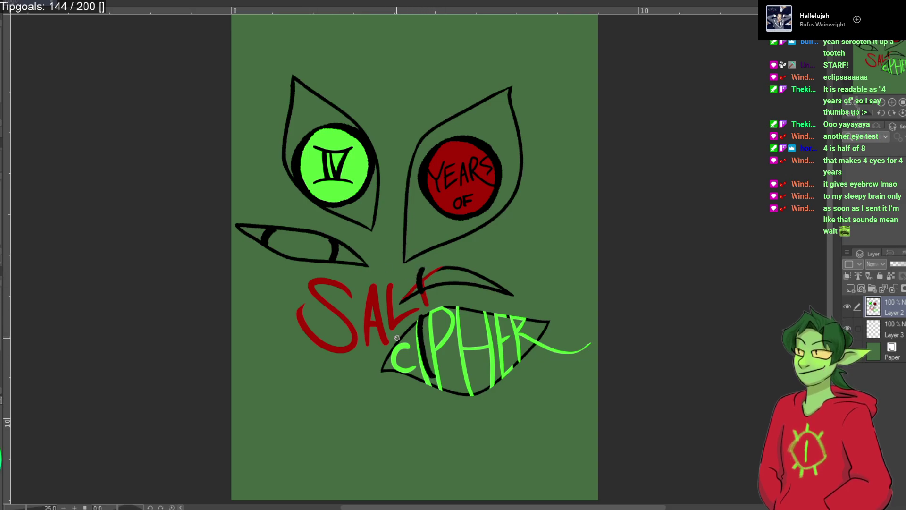
key("ctrl+z")
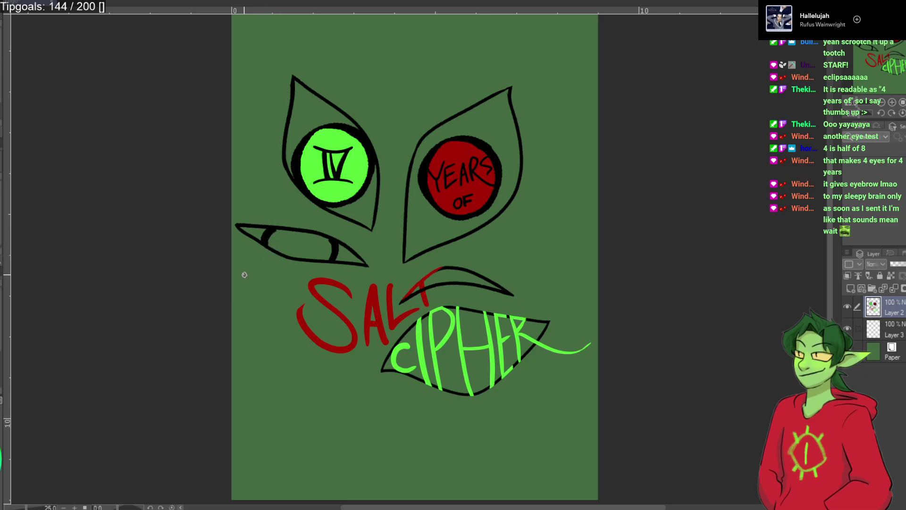
Undo the narrow eye's iris edges and try different curves for both sides of its iris.
key("ctrl+z")
left_click_drag(264, 245, 268, 231)
key("ctrl+z")
key("ctrl+z")
mouse_move(334, 260)
left_mouse_down()
mouse_move(333, 239)
mouse_move(336, 261)
left_mouse_up()
key("ctrl+z")
left_click_drag(263, 244, 269, 228)
key("ctrl+z")
key("ctrl+z")
left_click_drag(337, 240, 333, 261)
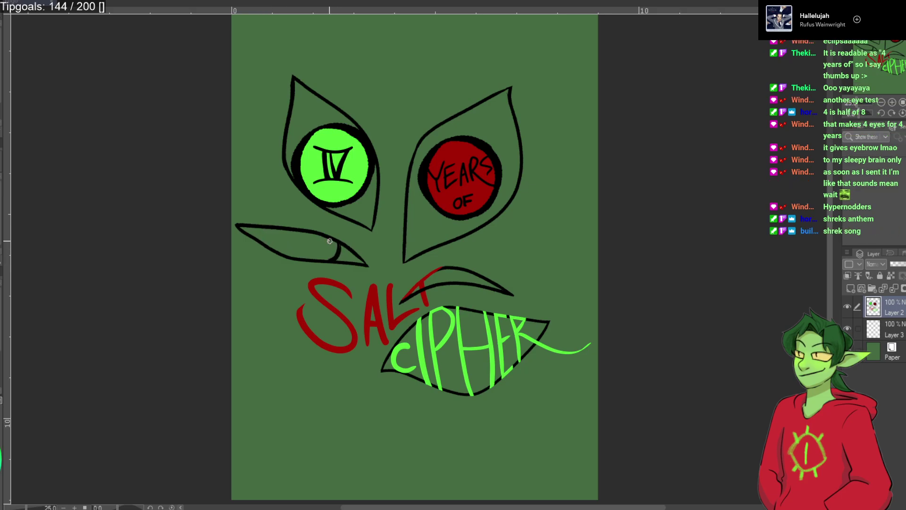
mouse_move(267, 231)
left_mouse_down()
mouse_move(268, 246)
mouse_move(274, 229)
mouse_move(270, 248)
mouse_move(277, 231)
left_mouse_up()
key("ctrl+z")
key("ctrl+z")
mouse_move(341, 246)
left_mouse_down()
mouse_move(331, 220)
mouse_move(344, 254)
left_mouse_up()
key("ctrl+z")
Ink the left and right curved black edges of the iris inside the narrow eye.
left_click_drag(268, 229, 265, 239)
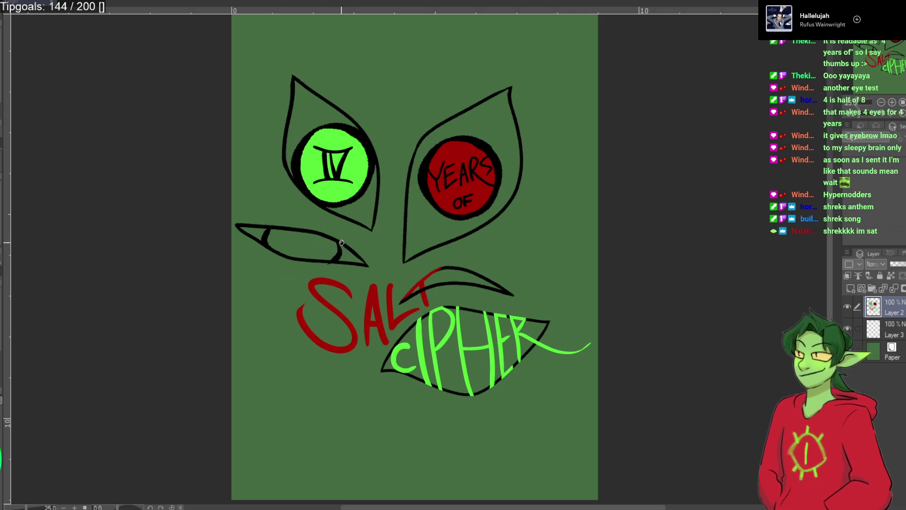
left_click_drag(336, 241, 336, 258)
left_click_drag(335, 261, 336, 240)
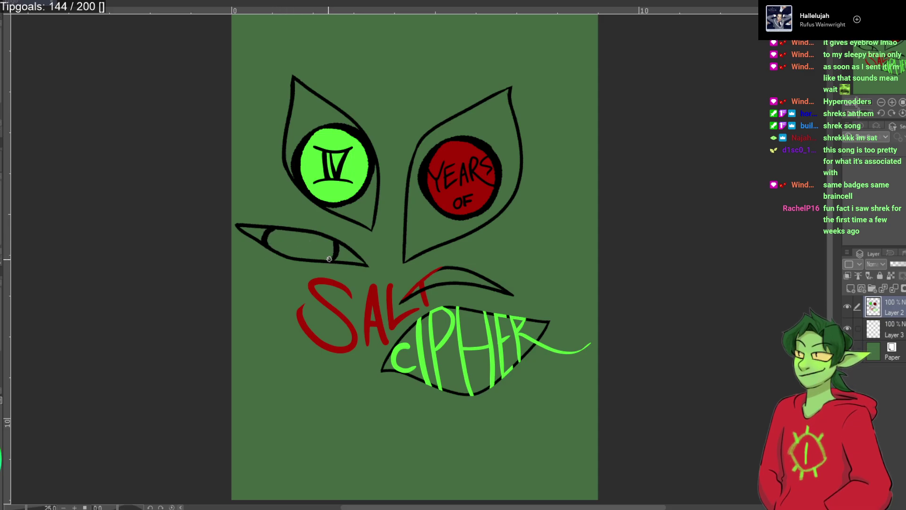
key("ctrl+z")
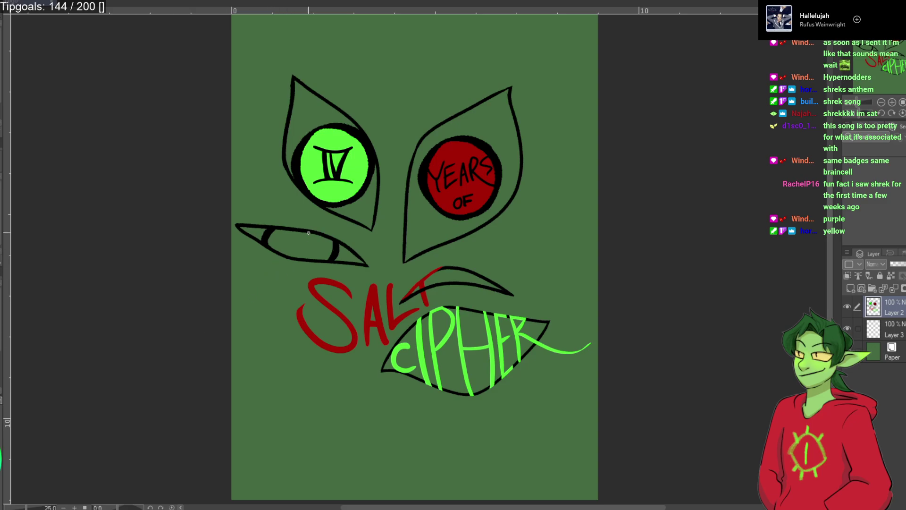
On Layer 3, paint the narrow eye's iris bright green and add a round dark red pupil.
left_click(874, 331)
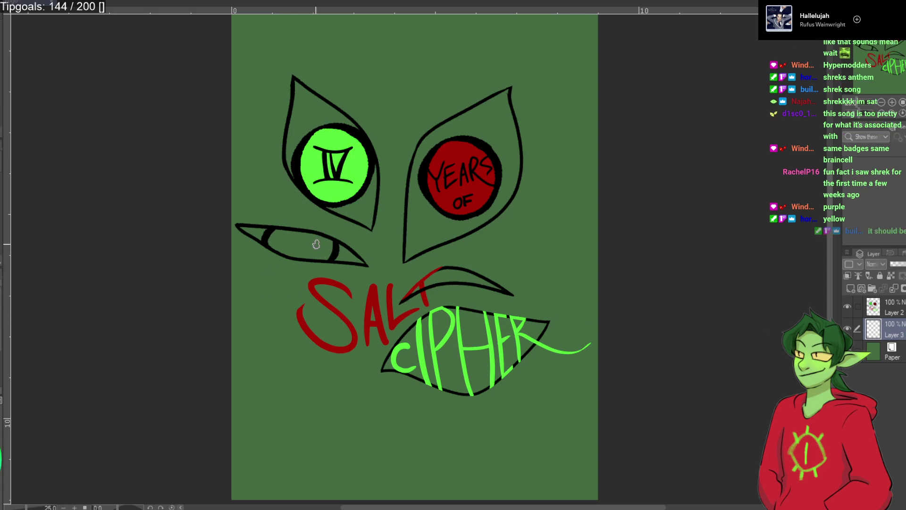
mouse_move(316, 241)
left_mouse_down()
mouse_move(324, 248)
mouse_move(292, 234)
mouse_move(273, 232)
mouse_move(271, 241)
mouse_move(317, 257)
mouse_move(325, 252)
mouse_move(278, 243)
mouse_move(321, 242)
left_mouse_up()
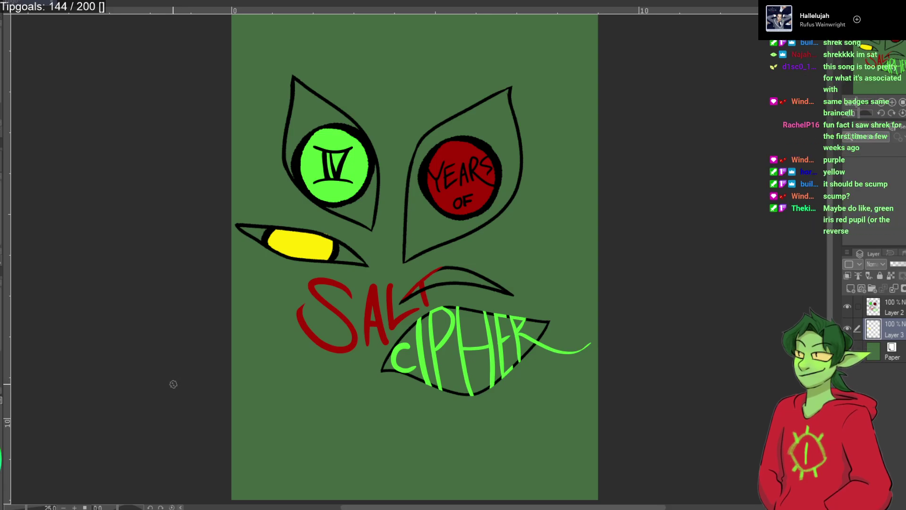
key("Delete")
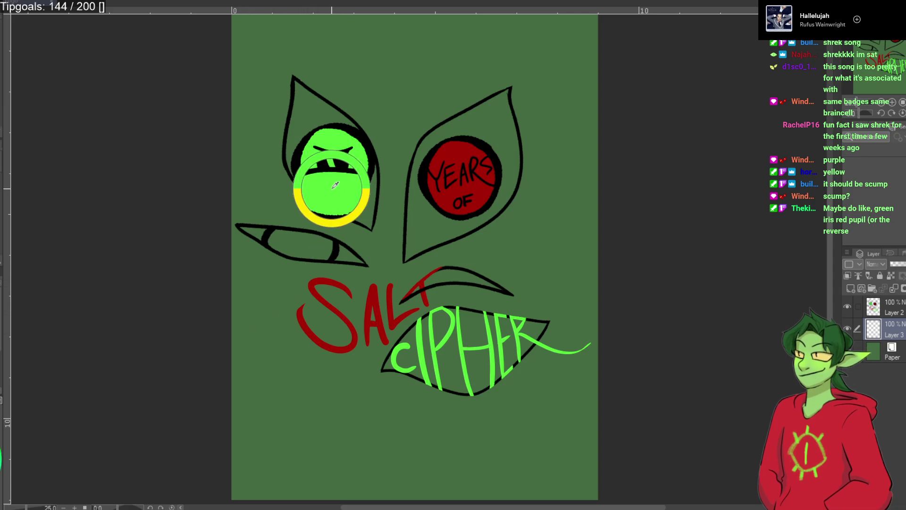
mouse_move(324, 258)
left_mouse_down()
mouse_move(328, 240)
mouse_move(320, 256)
mouse_move(316, 235)
mouse_move(273, 242)
mouse_move(316, 256)
mouse_move(287, 241)
left_mouse_up()
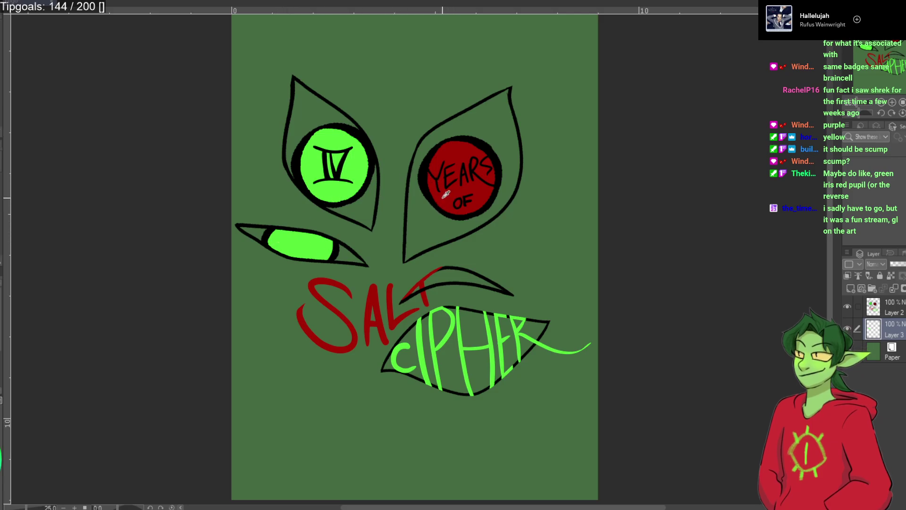
mouse_move(308, 239)
left_mouse_down()
mouse_move(292, 245)
mouse_move(308, 244)
left_mouse_up()
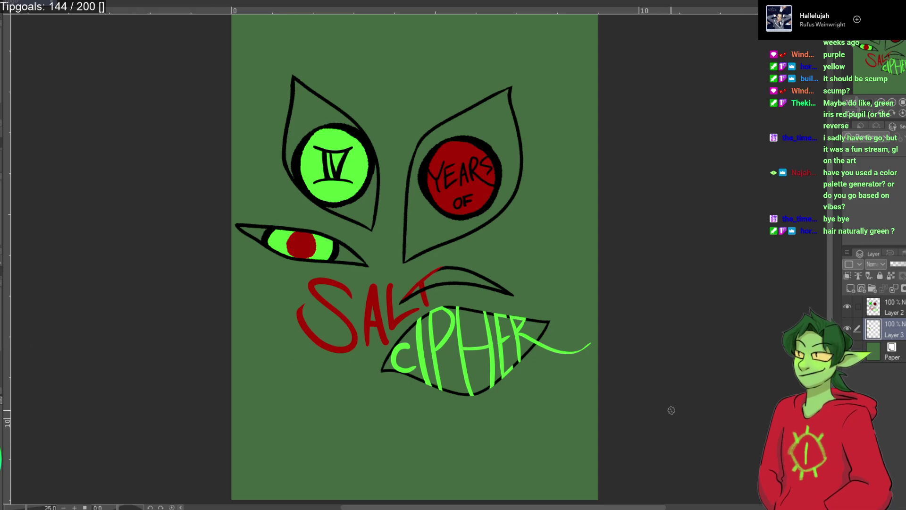
Merge Layer 2 down into Layer 3.
scroll(671, 410, "down", 1)
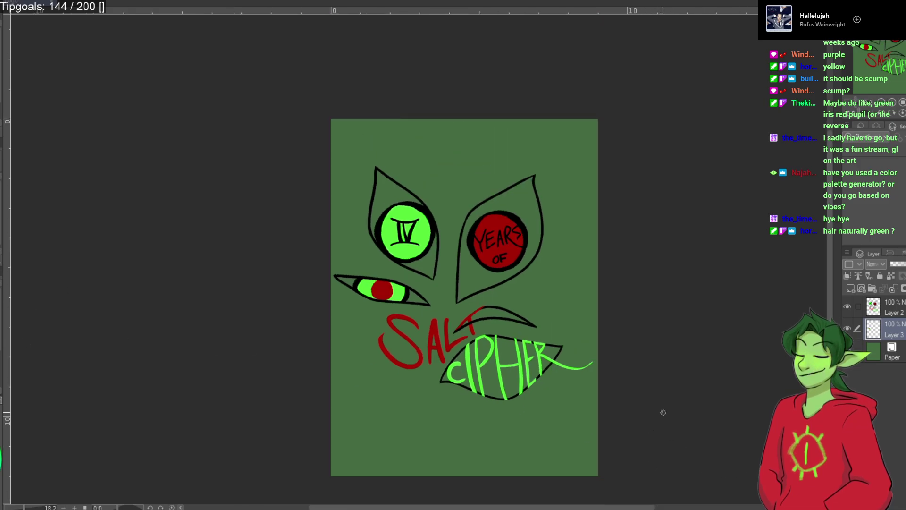
scroll(663, 413, "up", 1)
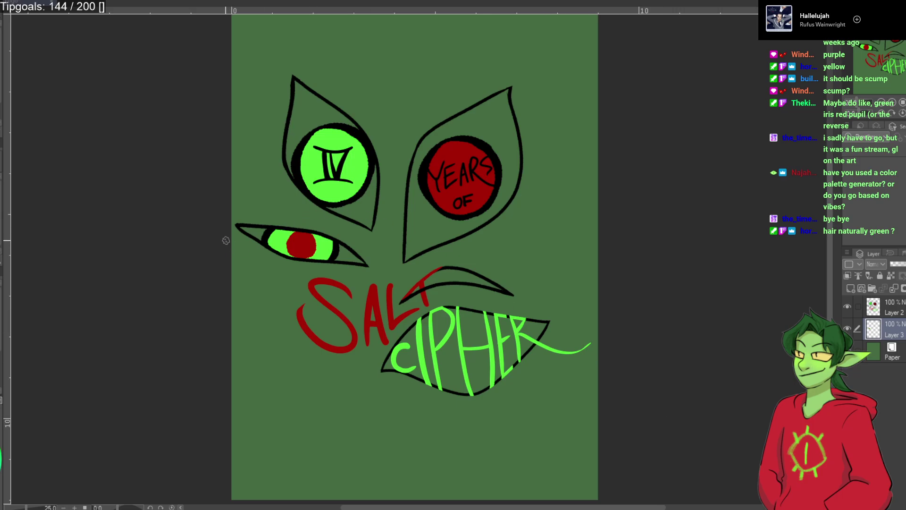
left_click(890, 310)
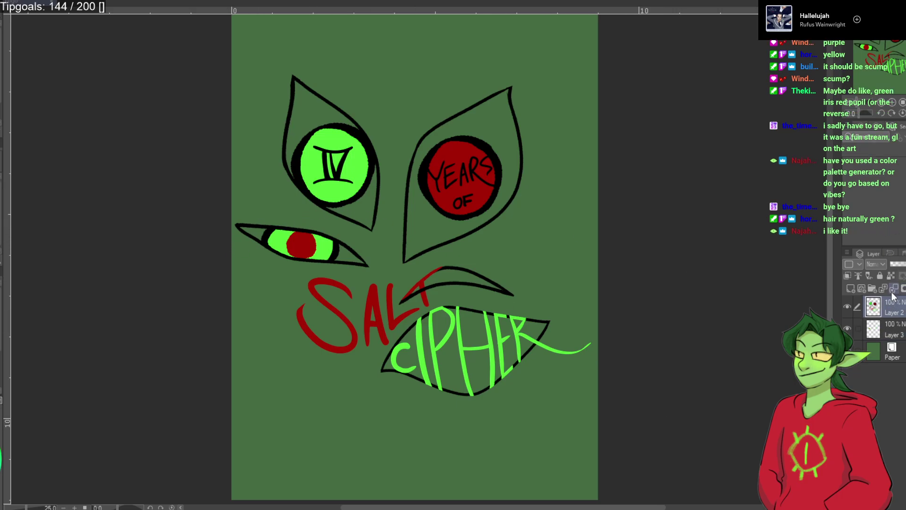
left_click(893, 289)
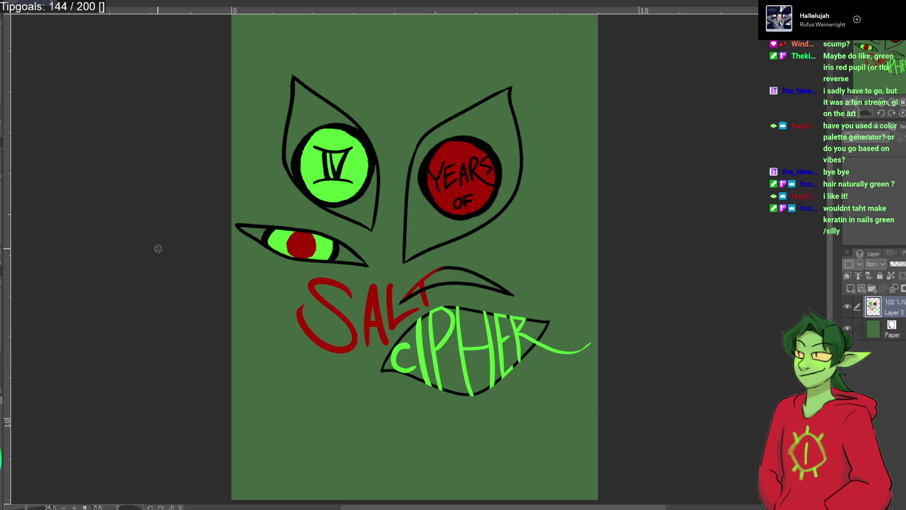
Lasso all three eyes, transform the selection, and move it to the right and slightly up above the SALT CIPHER lettering.
scroll(158, 249, "up", 3)
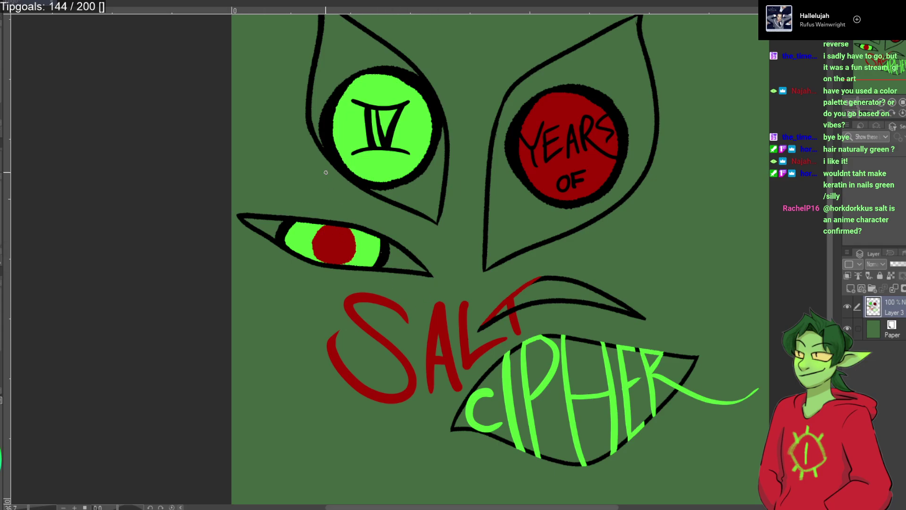
scroll(326, 172, "down", 3)
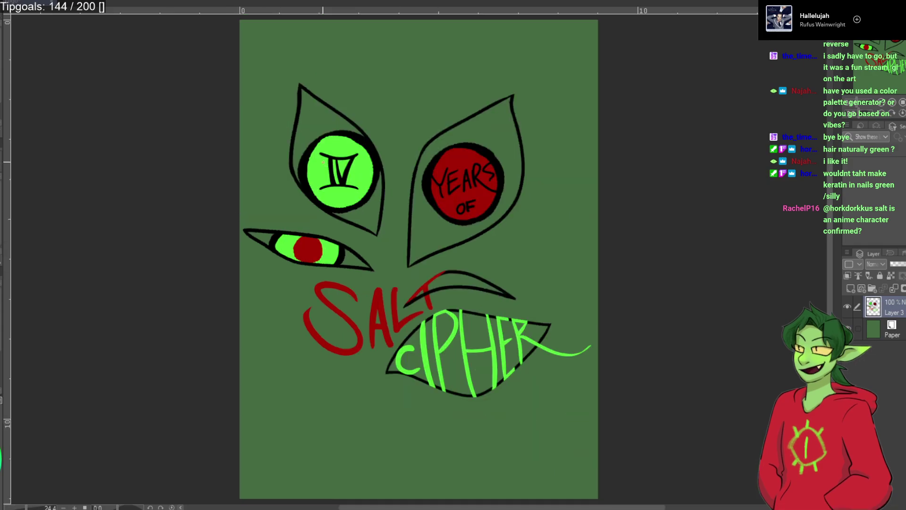
scroll(336, 166, "down", 1)
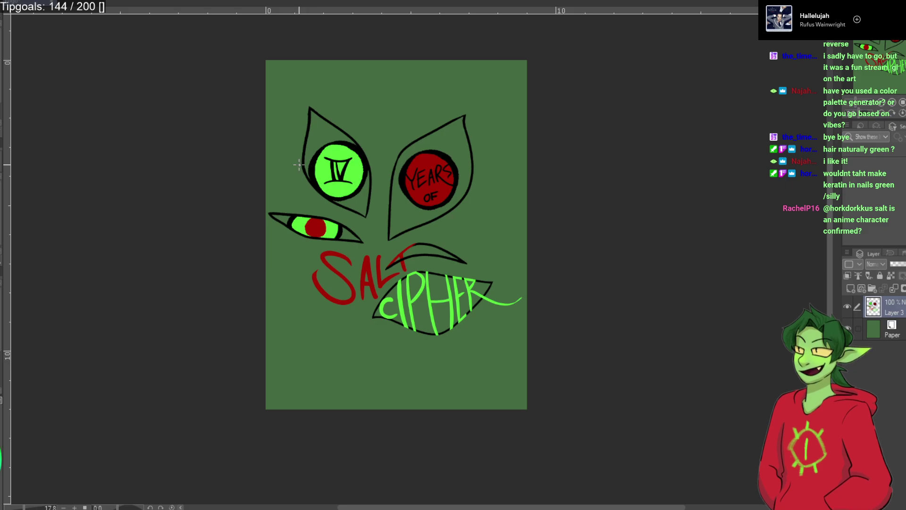
left_click_drag(292, 161, 328, 208)
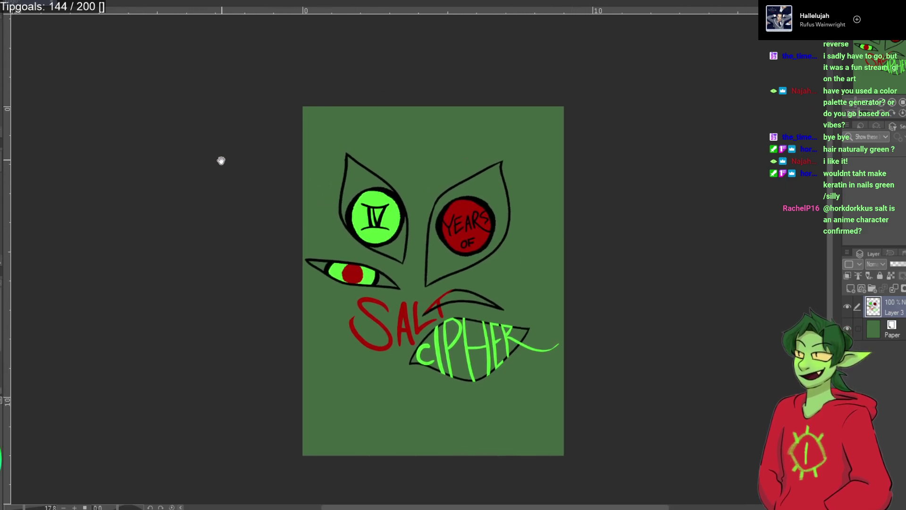
mouse_move(260, 130)
left_mouse_down()
mouse_move(474, 132)
mouse_move(548, 159)
mouse_move(539, 245)
mouse_move(501, 275)
mouse_move(408, 296)
mouse_move(332, 293)
mouse_move(261, 222)
mouse_move(290, 97)
left_mouse_up()
key("ctrl+t")
key("Right")
key("Right")
key("Right")
key("Right")
key("Right")
key("Right")
key("Right")
key("Right")
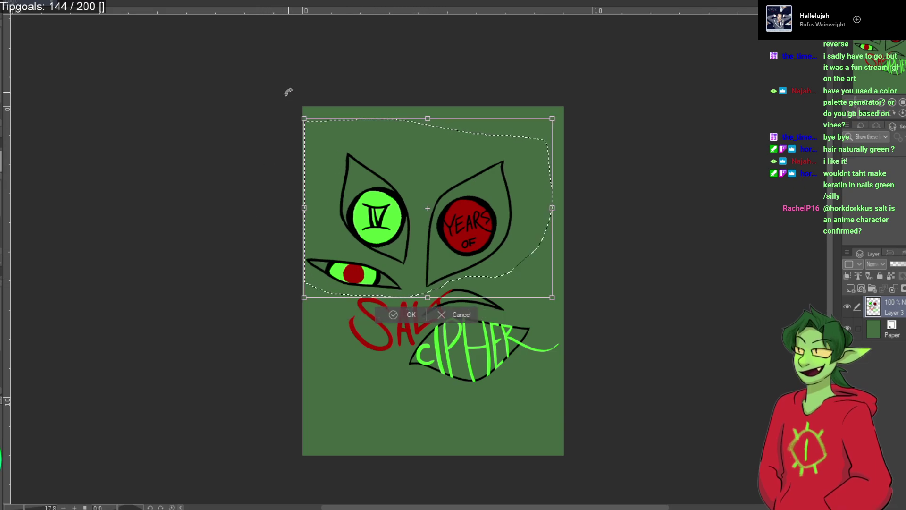
key("Right")
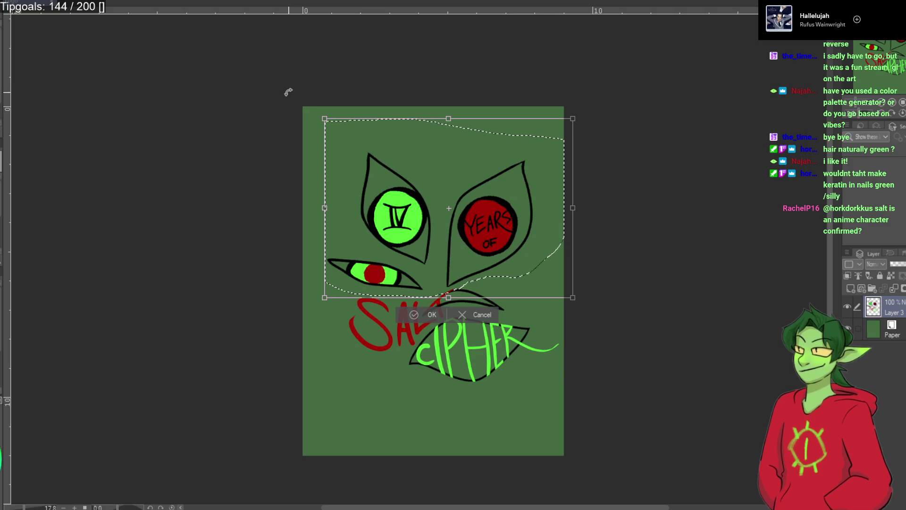
key("Up")
key("Up")
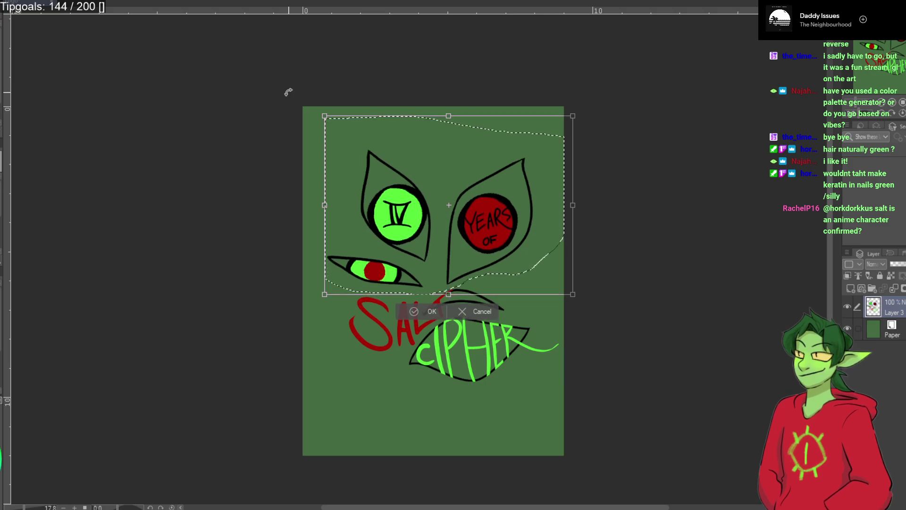
key("Left")
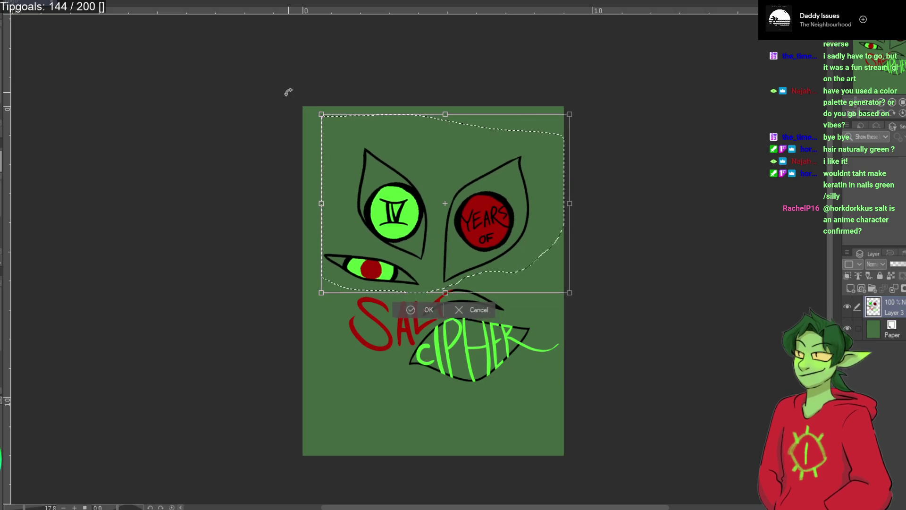
Rotate the selected three eyes slightly clockwise, nudge them to the right, apply the transform and deselect.
left_click_drag(164, 240, 157, 219)
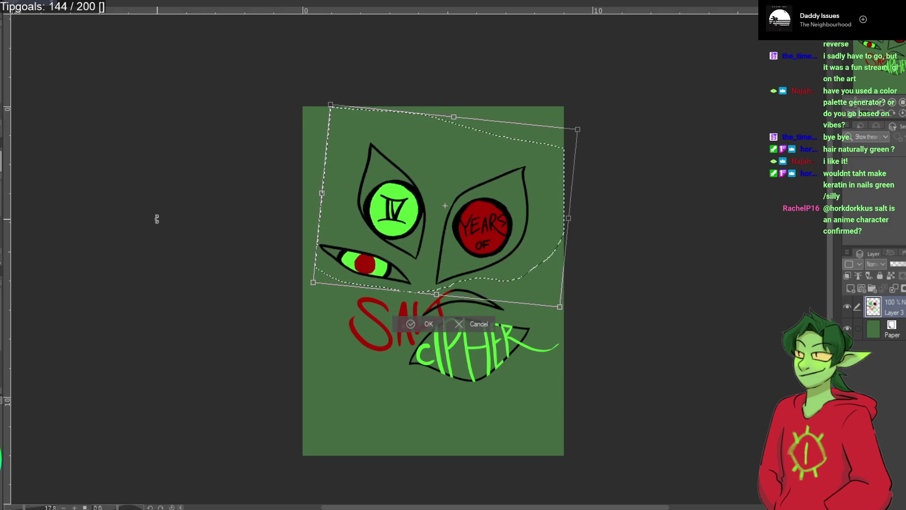
left_click_drag(157, 219, 156, 208)
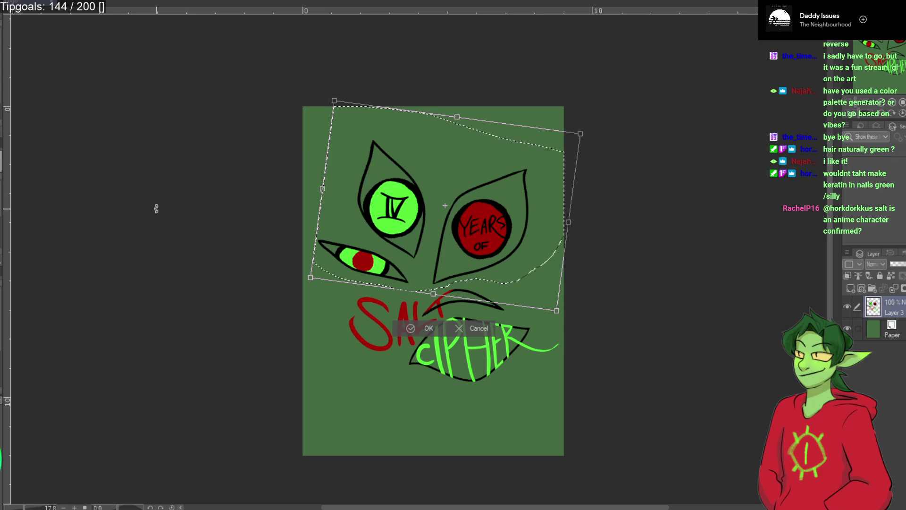
key("Right")
key("Right")
key("Right")
key("Right")
key("Right")
key("Right")
key("Right")
key("Right")
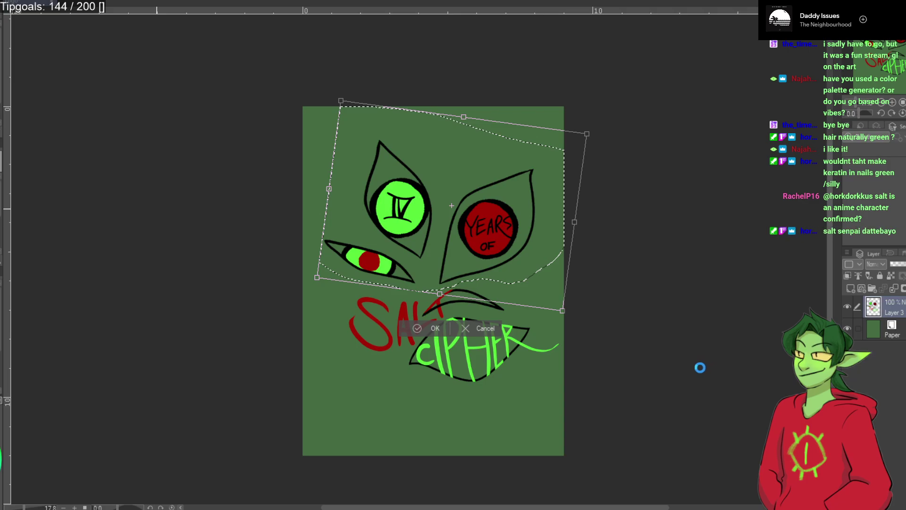
key("Return")
key("ctrl+d")
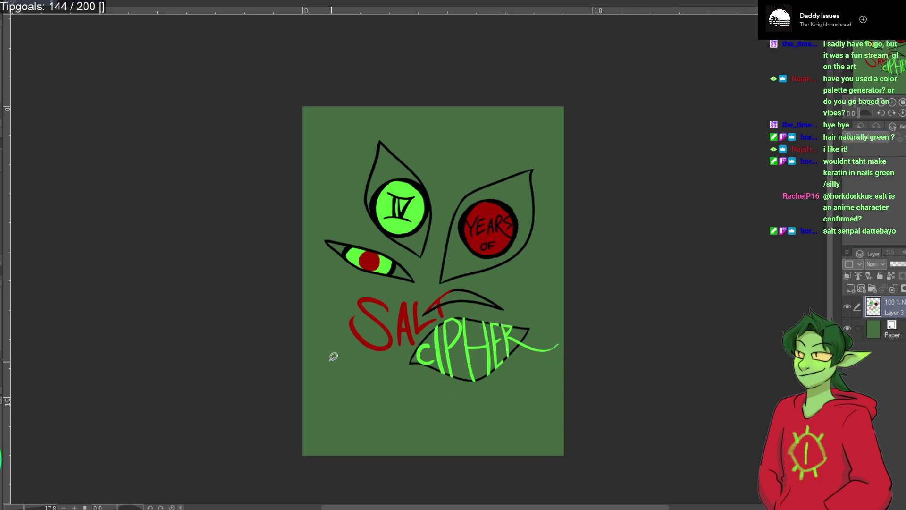
Lasso the three eyes above the lettering, nudge them slightly down toward SALT CIPHER, and clear the selection.
mouse_move(290, 204)
left_mouse_down()
mouse_move(357, 107)
mouse_move(536, 118)
mouse_move(599, 186)
mouse_move(540, 268)
mouse_move(401, 290)
mouse_move(337, 278)
mouse_move(277, 206)
mouse_move(339, 146)
left_mouse_up()
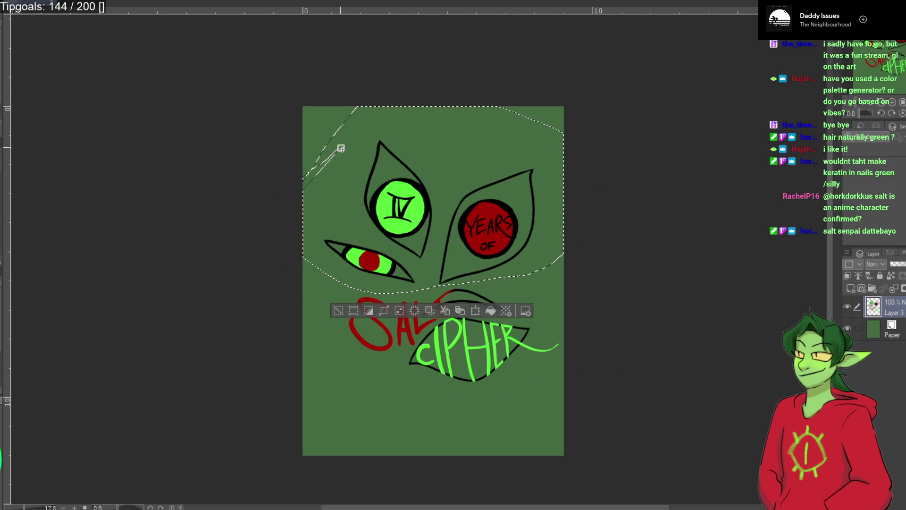
key("Down")
key("Down")
key("Down")
key("Down")
key("Down")
key("Down")
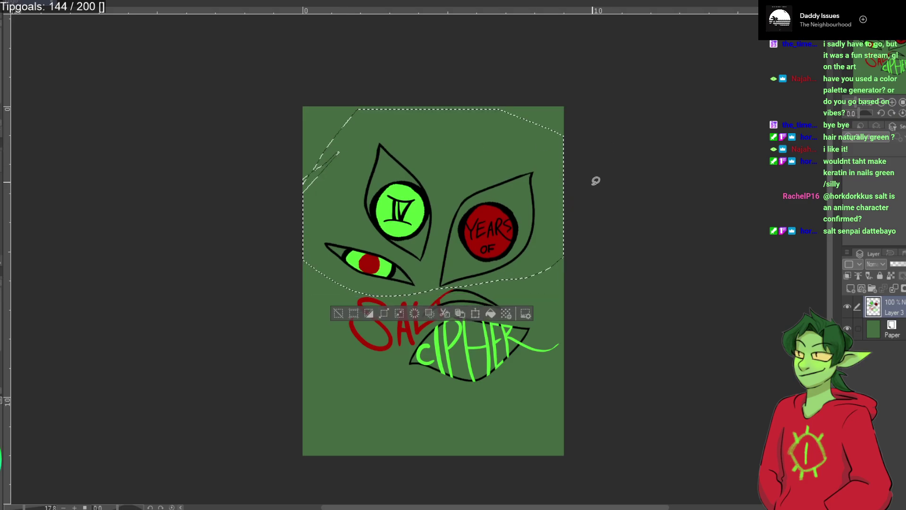
key("ctrl+d")
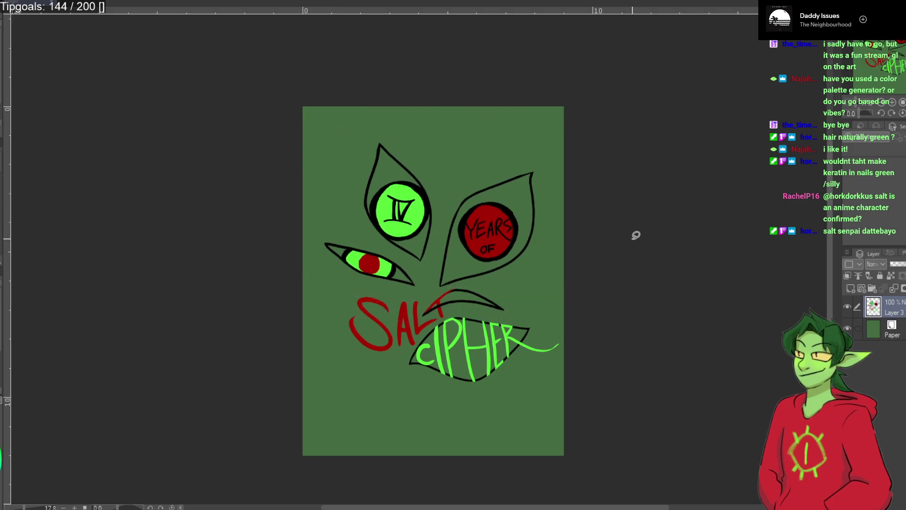
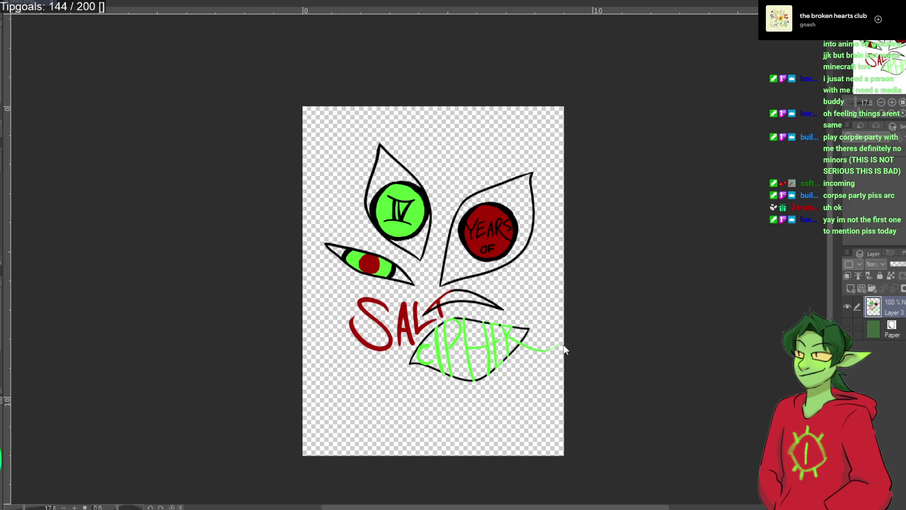
Switch to the blank cream-coloured illustration that contains the Faces layer folder, showing its whole canvas.
key("ctrl+Tab")
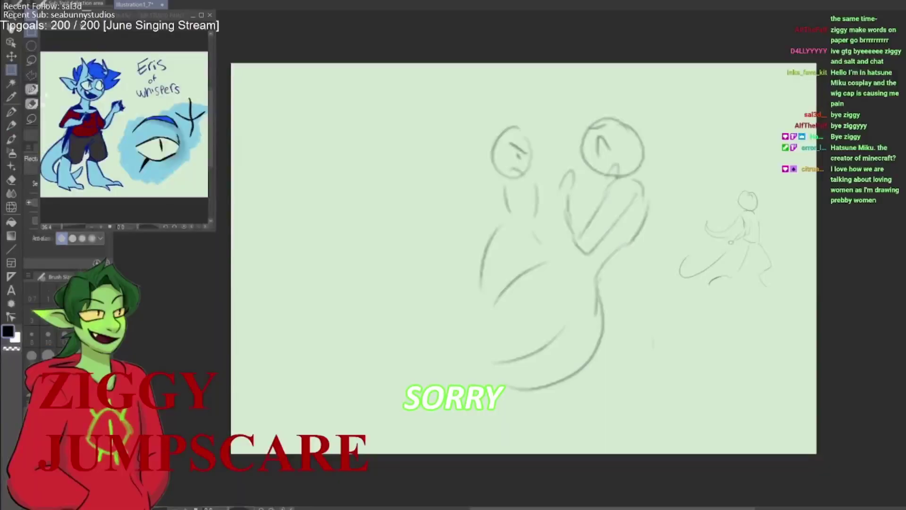
key("ctrl+t")
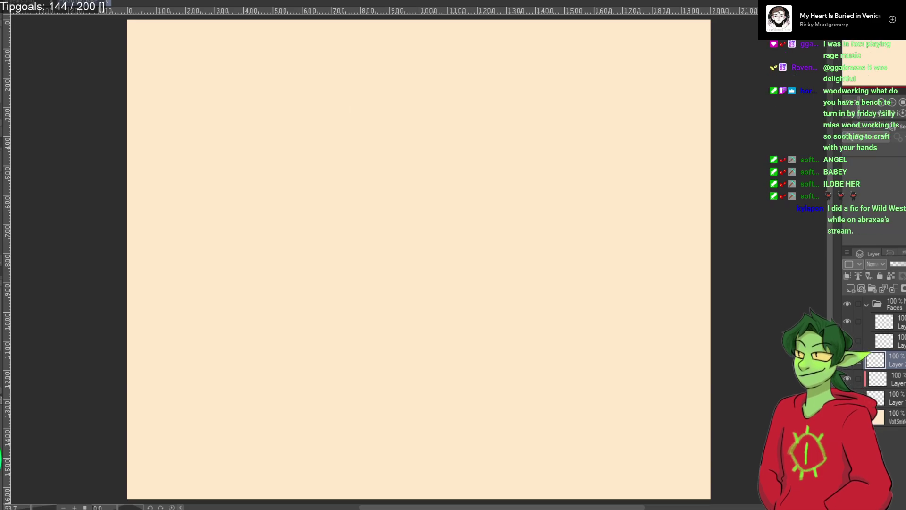
key("ctrl+minus")
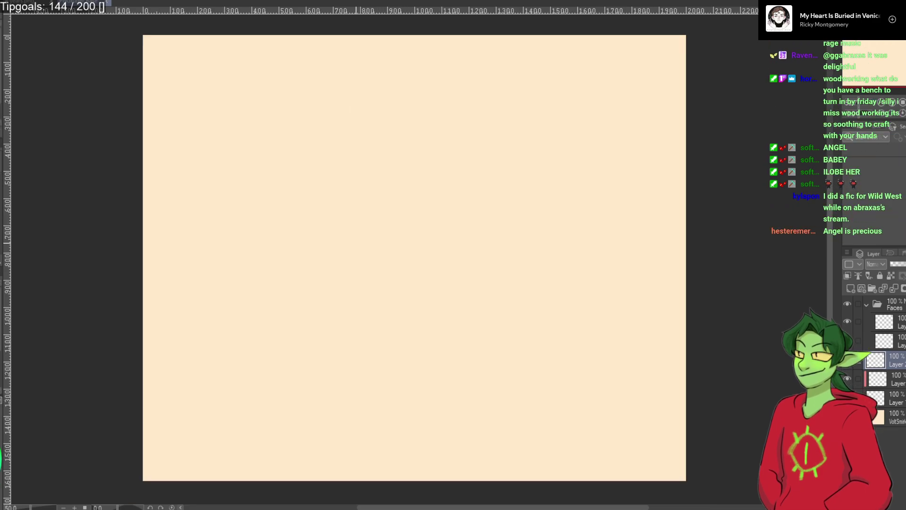
left_click(366, 218)
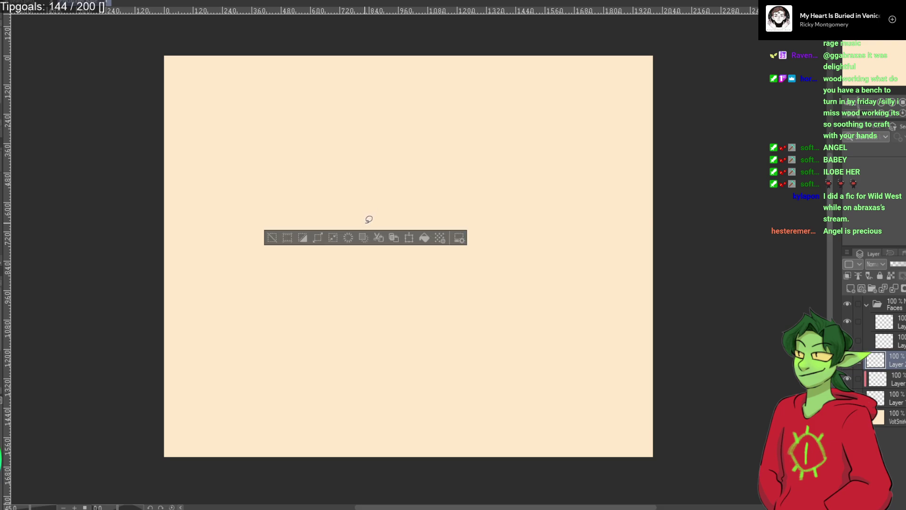
left_click_drag(366, 216, 344, 166)
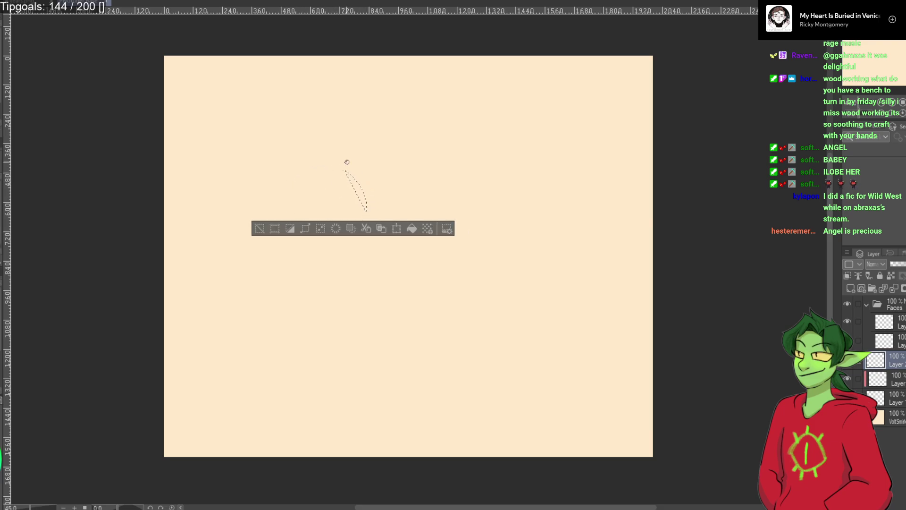
key("ctrl+d")
On the layer directly above the cream background, sketch a round head in the upper middle of the canvas.
mouse_move(404, 190)
left_mouse_down()
mouse_move(391, 193)
mouse_move(431, 184)
left_mouse_up()
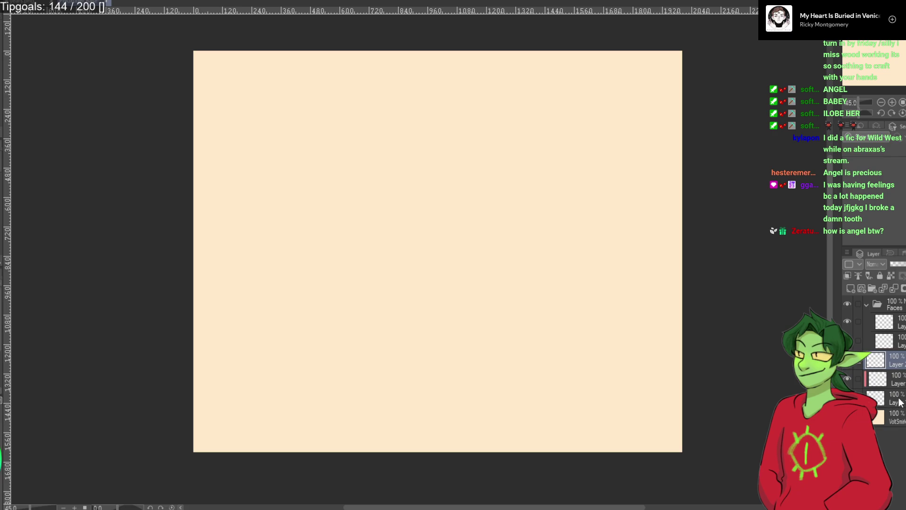
left_click(882, 404)
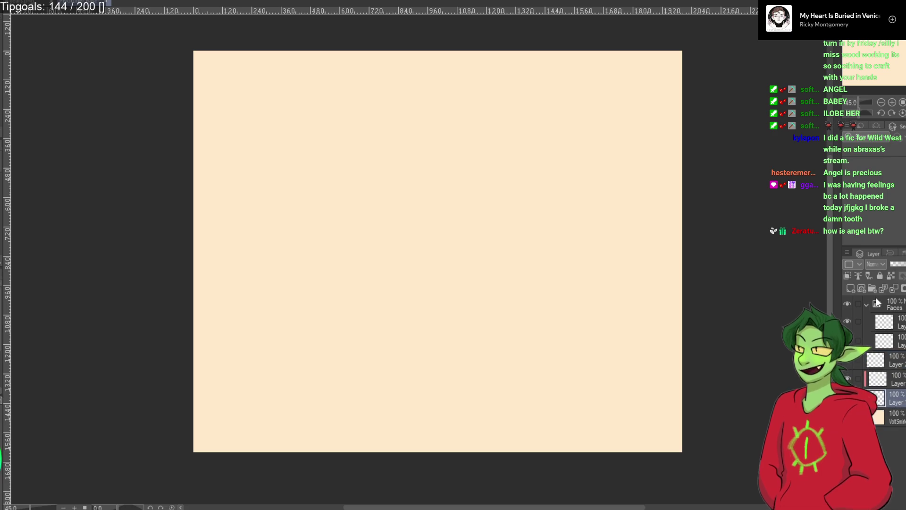
left_click(866, 304)
left_click(867, 305)
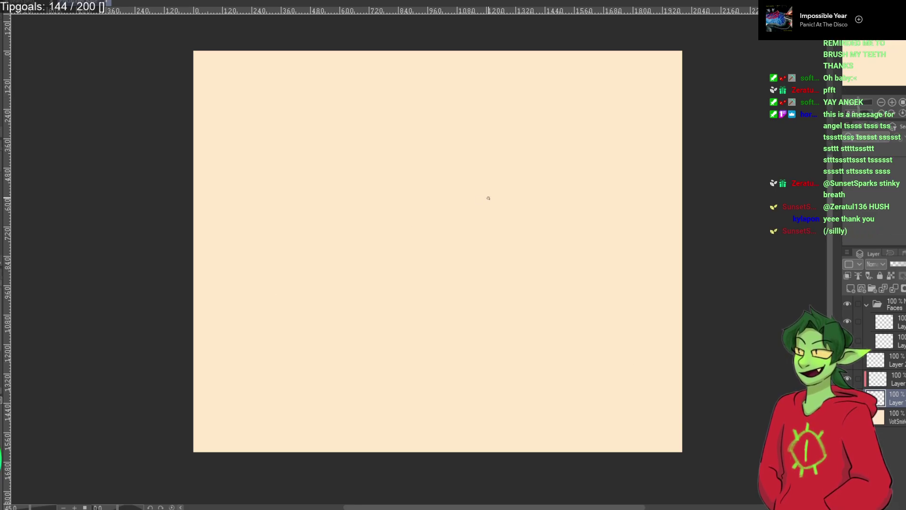
left_click_drag(469, 208, 484, 178)
key("ctrl+z")
mouse_move(460, 150)
left_mouse_down()
mouse_move(432, 148)
mouse_move(432, 210)
mouse_move(488, 189)
left_mouse_up()
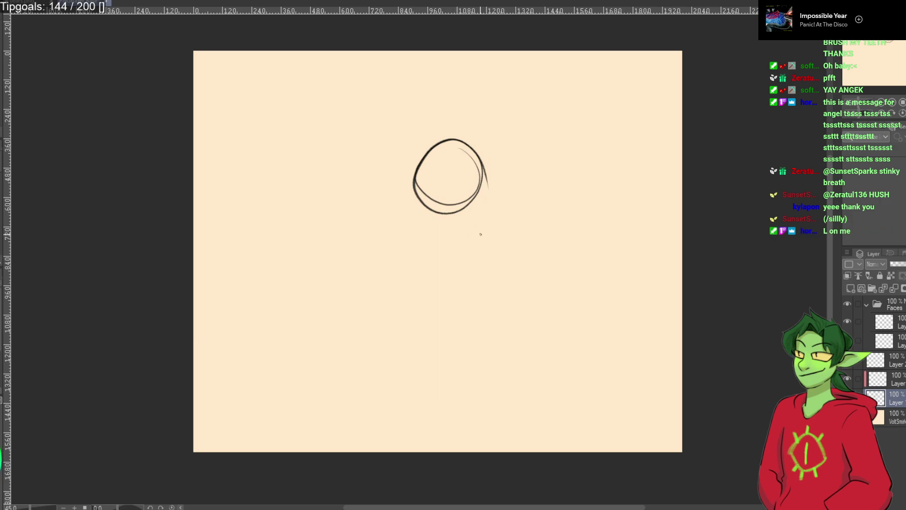
Sketch the figure's torso and wide rounded hips, plus the bent arm on the right with its hand near the hip.
left_click_drag(409, 230, 417, 278)
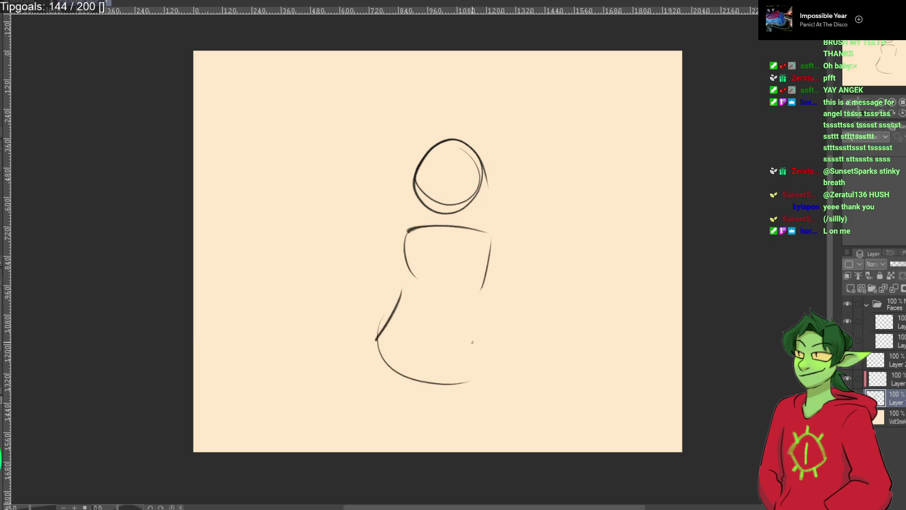
left_click_drag(472, 379, 391, 372)
left_click_drag(523, 318, 494, 379)
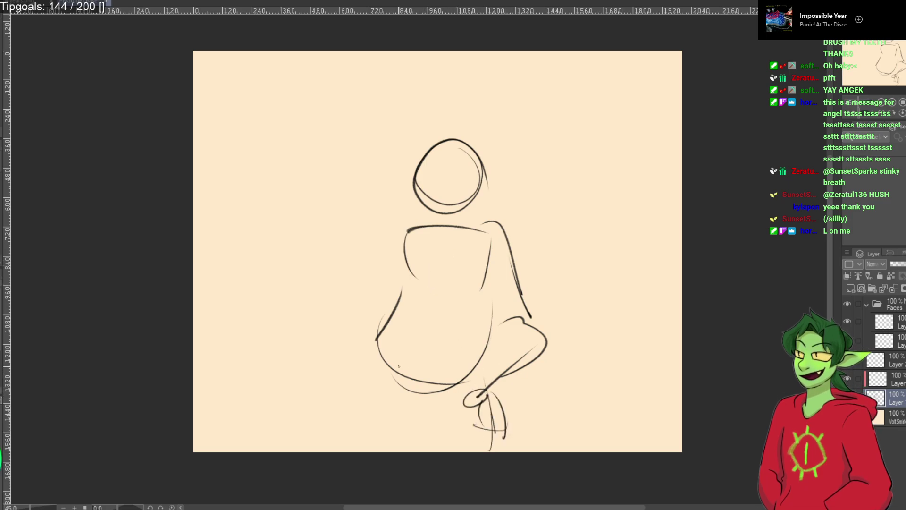
Sketch the outer lines of both legs down to the canvas edge and the arm hanging on the left.
left_click_drag(488, 375, 510, 451)
left_click_drag(381, 383, 378, 451)
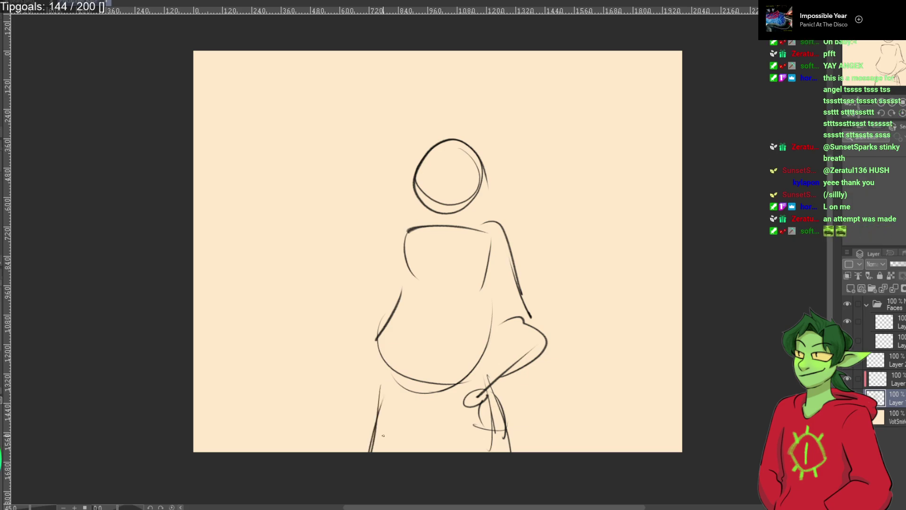
mouse_move(407, 230)
left_mouse_down()
mouse_move(391, 256)
mouse_move(373, 388)
left_mouse_up()
left_click_drag(371, 323, 376, 398)
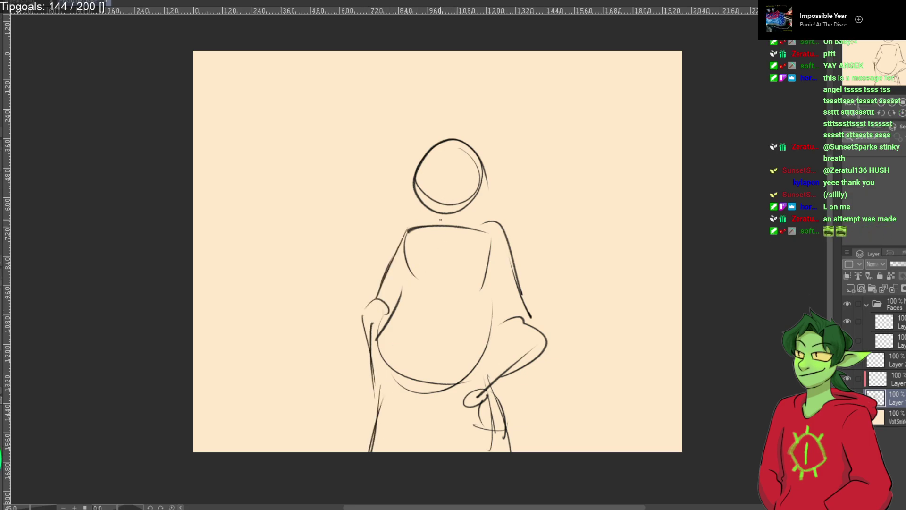
Sketch the neck, half-closed eyes, open grin, swept spiky hair and long pointed ear on the figure's head.
mouse_move(471, 200)
left_mouse_down()
mouse_move(474, 231)
mouse_move(487, 224)
left_mouse_up()
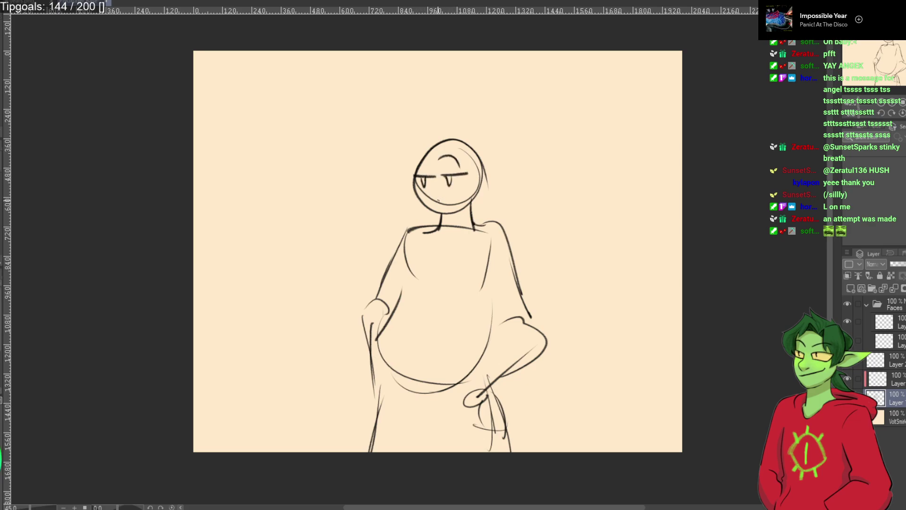
key("ctrl+z")
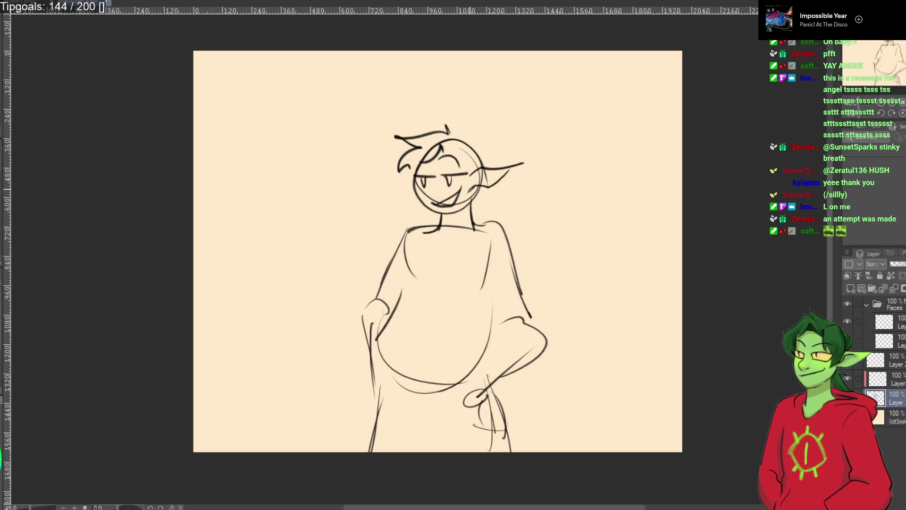
mouse_move(454, 155)
left_mouse_down()
mouse_move(472, 166)
mouse_move(476, 201)
left_mouse_up()
mouse_move(489, 163)
left_mouse_down()
mouse_move(482, 125)
mouse_move(474, 138)
mouse_move(437, 125)
left_mouse_up()
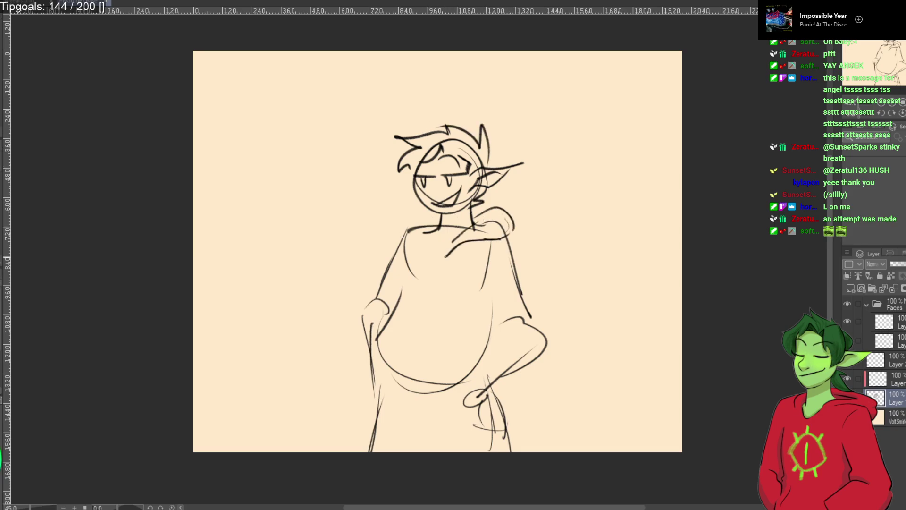
Undo the hood drawn around the shoulder and sketch short jagged hair strands behind the neck.
key("ctrl+z")
key("ctrl+z")
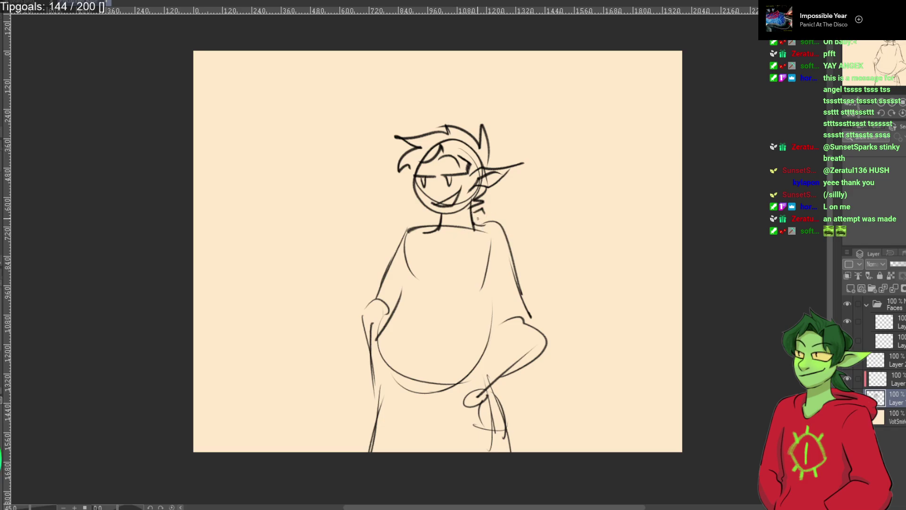
key("ctrl+z")
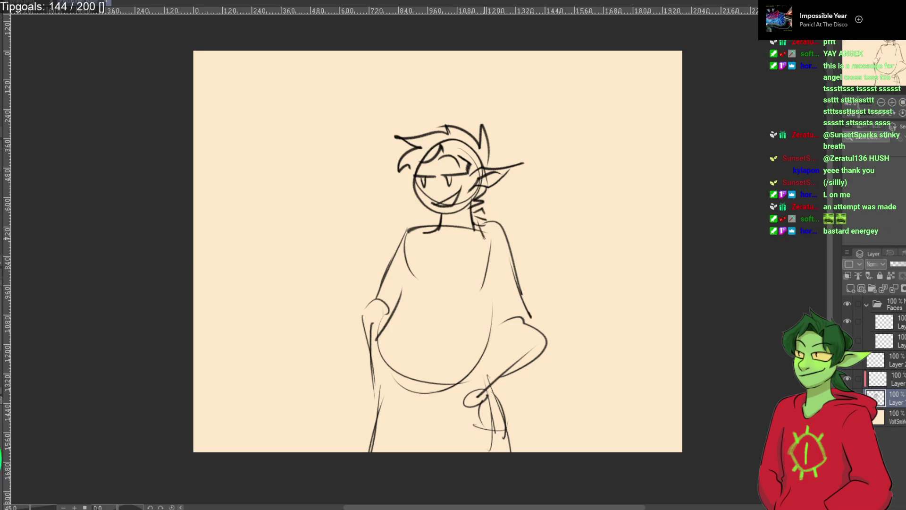
Sketch the shirt's pointed collar and the two long vertical edges of its open front.
mouse_move(467, 259)
left_mouse_down()
mouse_move(471, 227)
mouse_move(451, 249)
left_mouse_up()
mouse_move(472, 225)
left_mouse_down()
mouse_move(451, 248)
mouse_move(456, 398)
left_mouse_up()
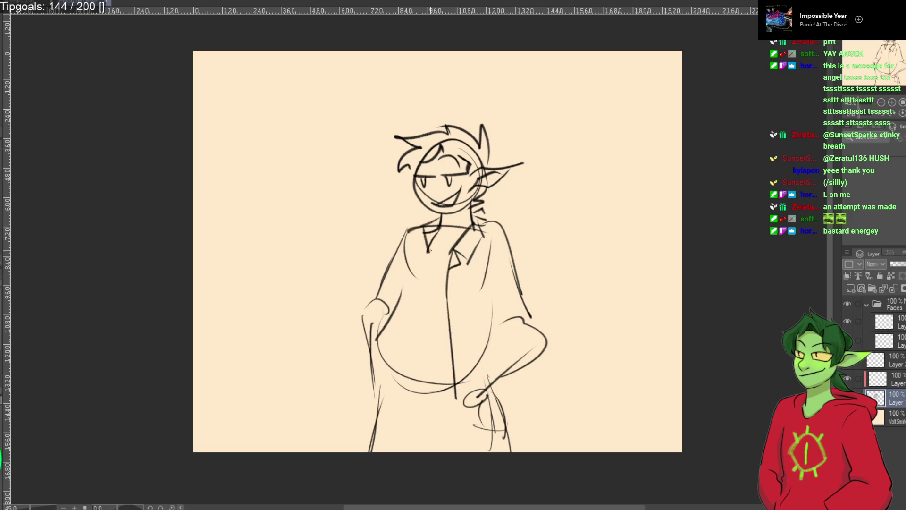
left_click_drag(436, 254, 434, 398)
key("ctrl+z")
left_click_drag(431, 279, 425, 387)
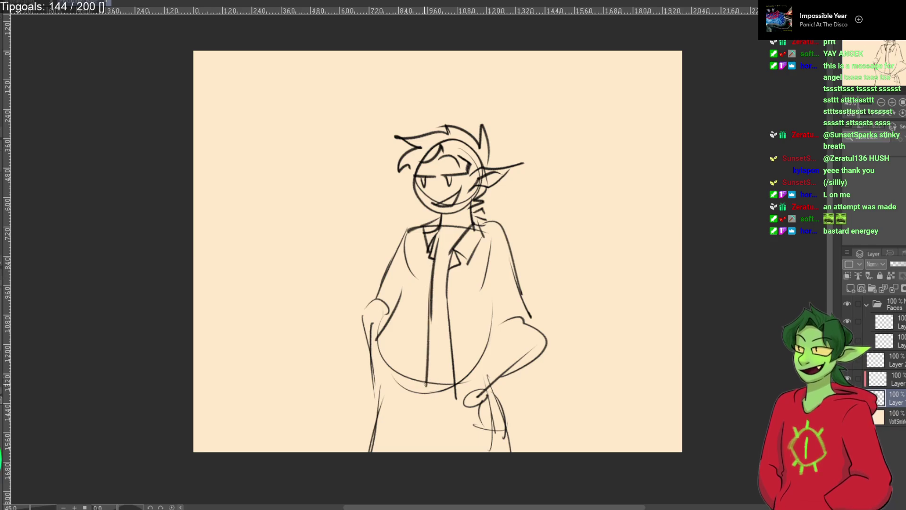
Sketch the open shirt's left side and its hem slanting from a flared corner to the front edge.
left_click_drag(401, 280, 375, 384)
key("ctrl+z")
left_click_drag(370, 347, 417, 401)
key("ctrl+z")
mouse_move(360, 376)
left_mouse_down()
mouse_move(422, 383)
mouse_move(375, 365)
left_mouse_up()
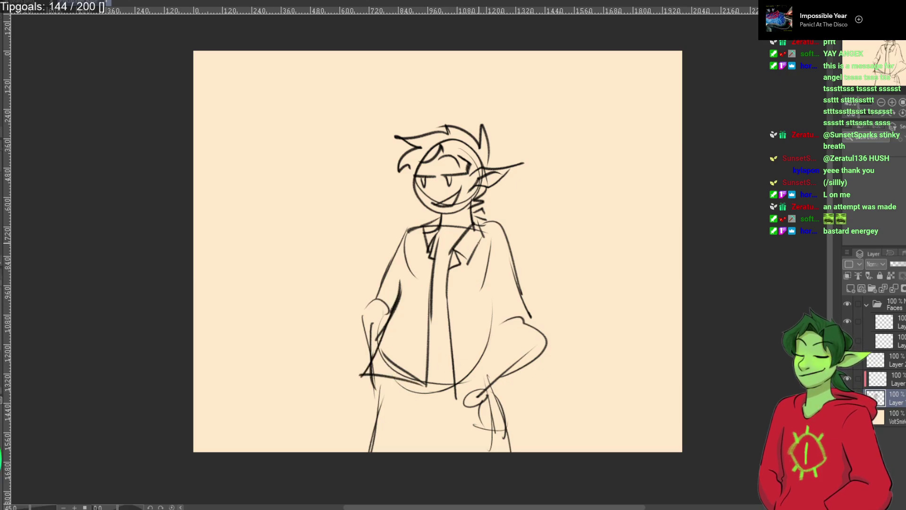
Sketch flared short sleeves on both shoulders and a short horizontal line across the torso.
mouse_move(488, 227)
left_mouse_down()
mouse_move(512, 226)
mouse_move(538, 270)
mouse_move(498, 289)
left_mouse_up()
mouse_move(407, 226)
left_mouse_down()
mouse_move(381, 266)
mouse_move(401, 285)
left_mouse_up()
mouse_move(392, 245)
left_mouse_down()
mouse_move(380, 259)
mouse_move(396, 312)
mouse_move(371, 356)
left_mouse_up()
left_click_drag(441, 308, 406, 310)
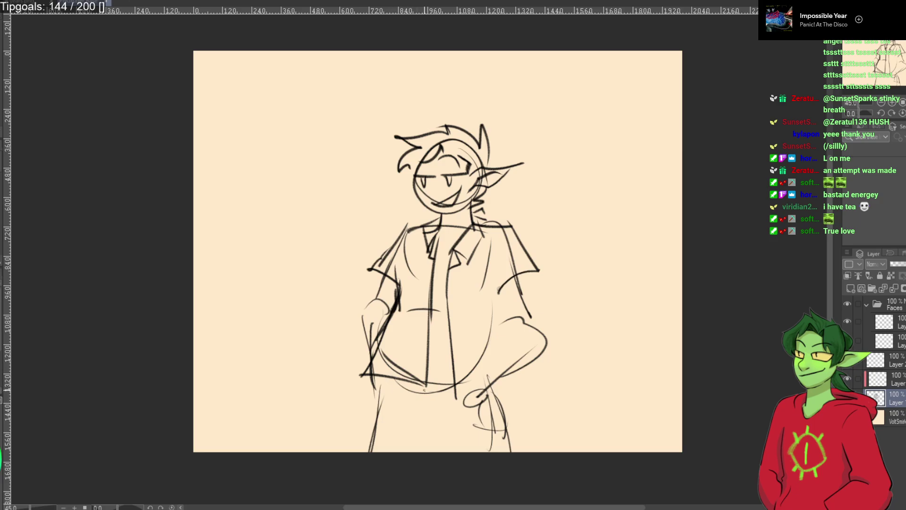
Sketch the open shirt's hem and front edges, the inner line of the bent arm and the undershirt neckline.
mouse_move(455, 392)
left_mouse_down()
mouse_move(426, 395)
mouse_move(377, 376)
left_mouse_up()
mouse_move(386, 327)
left_mouse_down()
mouse_move(376, 391)
mouse_move(420, 398)
mouse_move(432, 368)
mouse_move(431, 402)
left_mouse_up()
left_click_drag(446, 291, 444, 404)
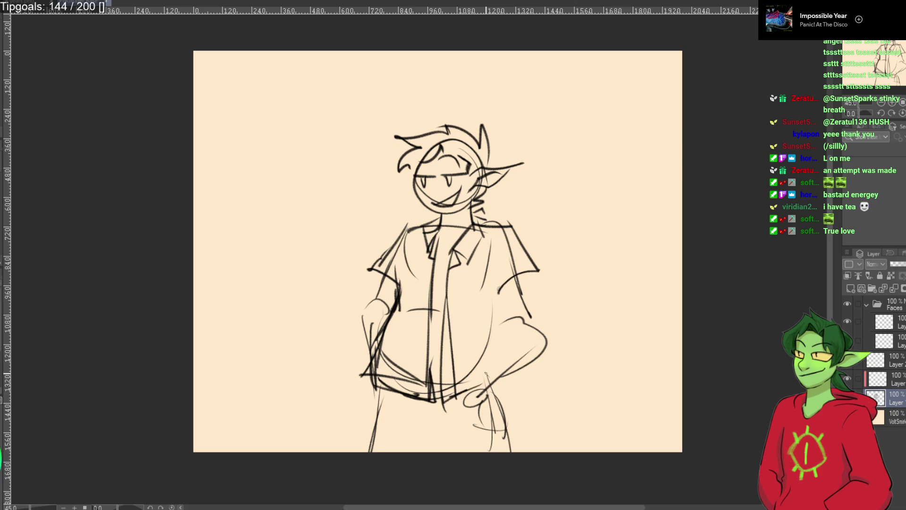
left_click_drag(502, 330, 475, 392)
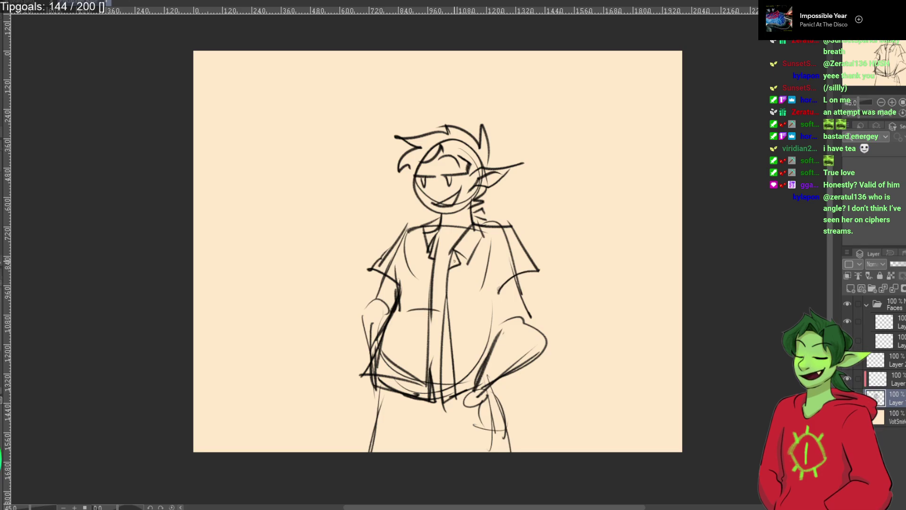
left_click_drag(454, 242, 437, 238)
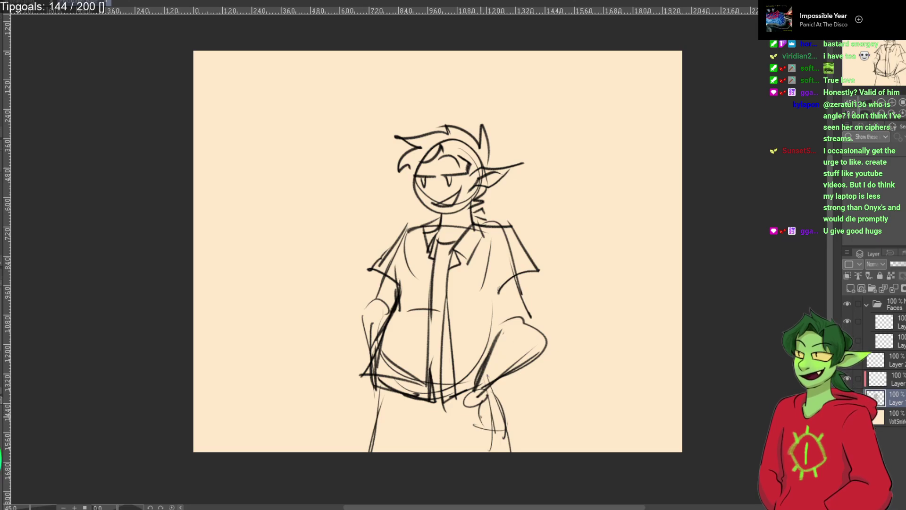
Sketch the trouser pocket edge below the hand on the hip and undo the finger strokes.
mouse_move(489, 388)
left_mouse_down()
mouse_move(509, 393)
mouse_move(504, 432)
left_mouse_up()
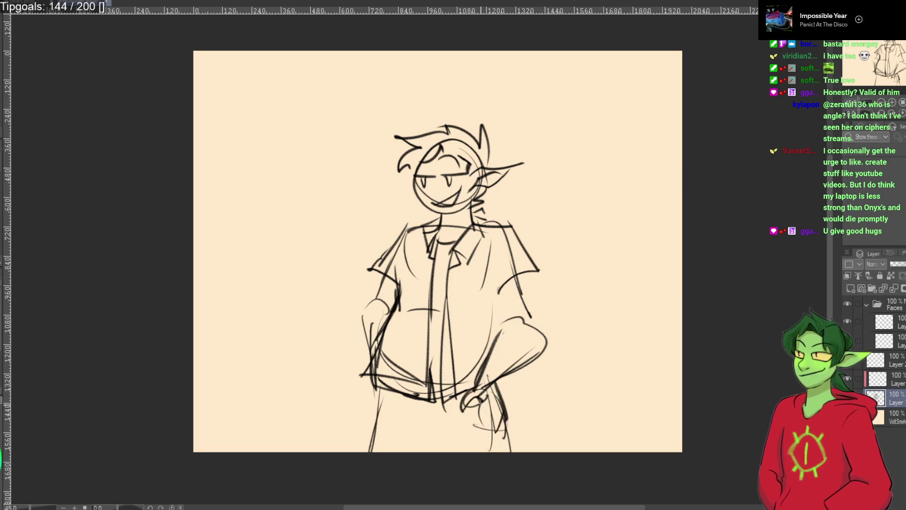
key("ctrl+z")
key("ctrl+z")
mouse_move(278, 120)
left_mouse_down()
mouse_move(284, 164)
mouse_move(292, 156)
mouse_move(286, 109)
mouse_move(241, 126)
mouse_move(254, 234)
left_mouse_up()
mouse_move(278, 179)
left_mouse_down()
mouse_move(286, 248)
mouse_move(215, 201)
mouse_move(210, 209)
mouse_move(245, 202)
mouse_move(247, 231)
left_mouse_up()
left_click_drag(274, 131, 296, 179)
key("ctrl+z")
key("ctrl+z")
key("ctrl+z")
key("ctrl+z")
key("ctrl+z")
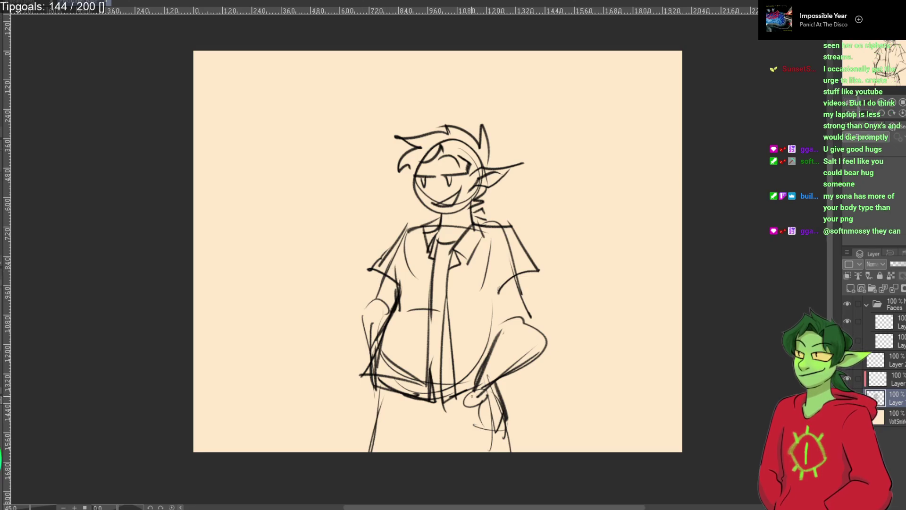
Sketch the hand tucked at the hip, close the pocket outline and add an outer line along the opposite leg.
left_click_drag(467, 384, 486, 400)
left_click_drag(542, 348, 491, 403)
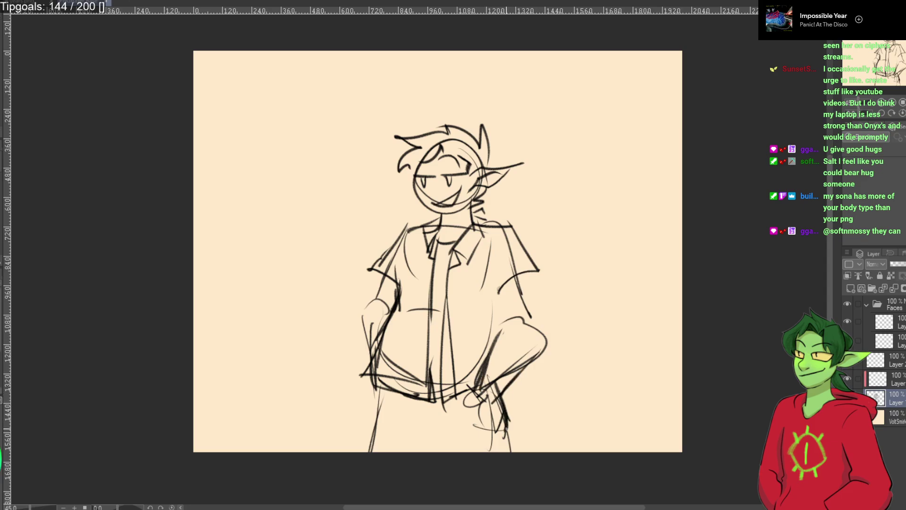
left_click_drag(486, 434, 484, 407)
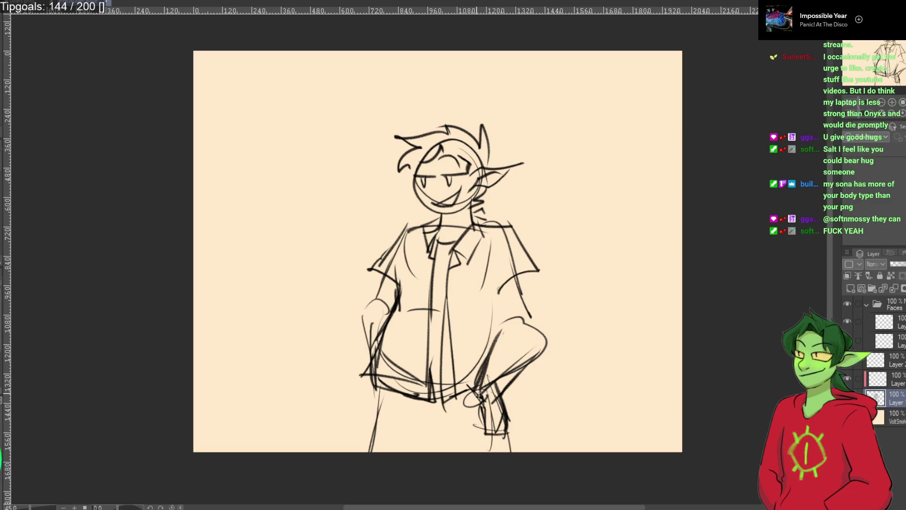
left_click_drag(375, 392, 367, 426)
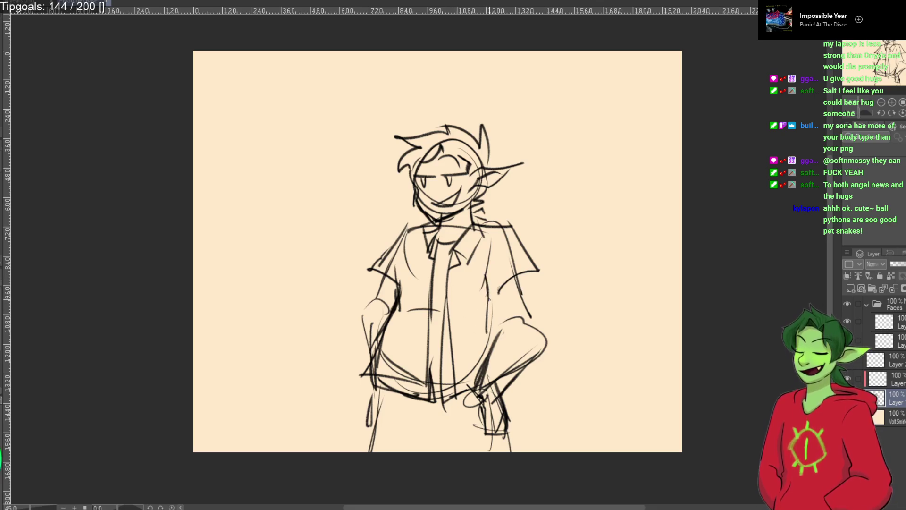
Sketch the open shirt's hanging front edges down both sides of the torso to the hem.
left_click_drag(452, 249, 456, 393)
left_click_drag(458, 294, 452, 417)
mouse_move(424, 250)
left_mouse_down()
mouse_move(400, 362)
mouse_move(405, 343)
mouse_move(405, 399)
left_mouse_up()
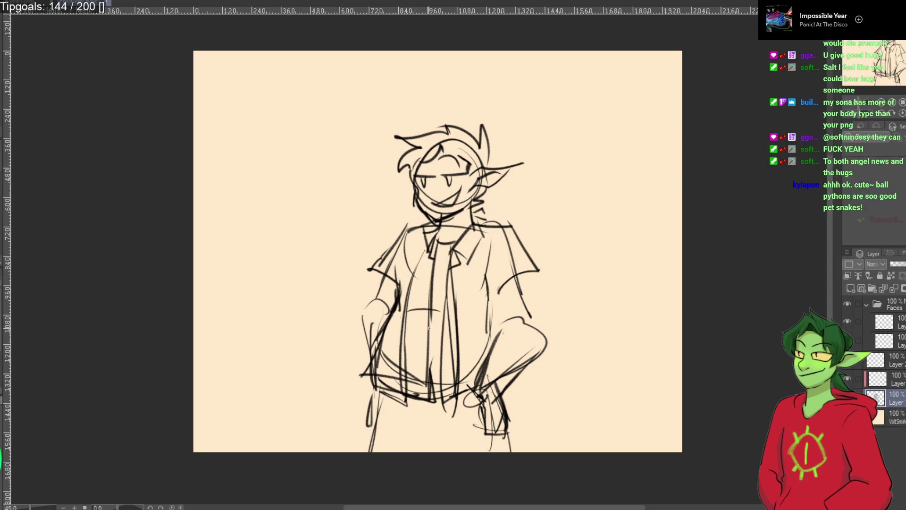
Erase the old shirt line running down the torso and redraw the forearm on the figure's bearded side.
left_click_drag(444, 288, 421, 309)
left_click_drag(438, 259, 425, 314)
mouse_move(423, 389)
left_mouse_down()
mouse_move(421, 307)
mouse_move(400, 315)
left_mouse_up()
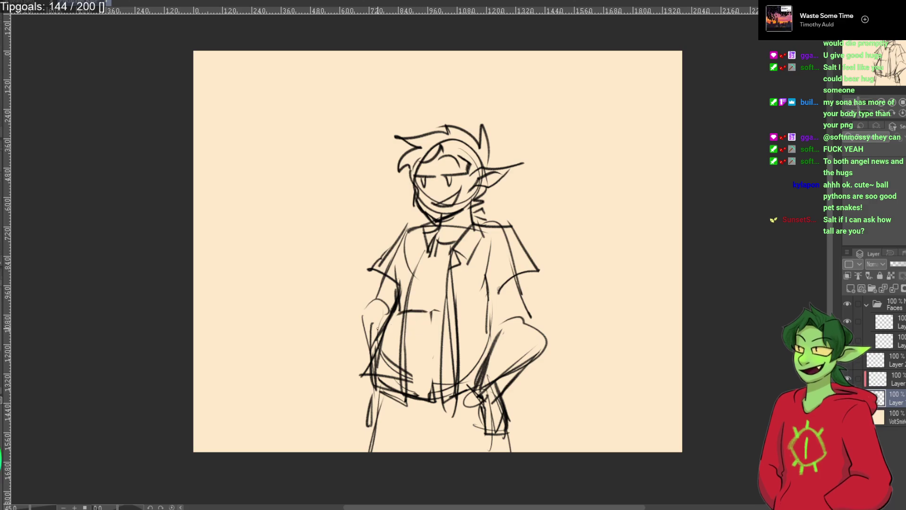
mouse_move(367, 308)
left_mouse_down()
mouse_move(395, 313)
mouse_move(362, 359)
left_mouse_up()
left_click_drag(363, 330, 381, 390)
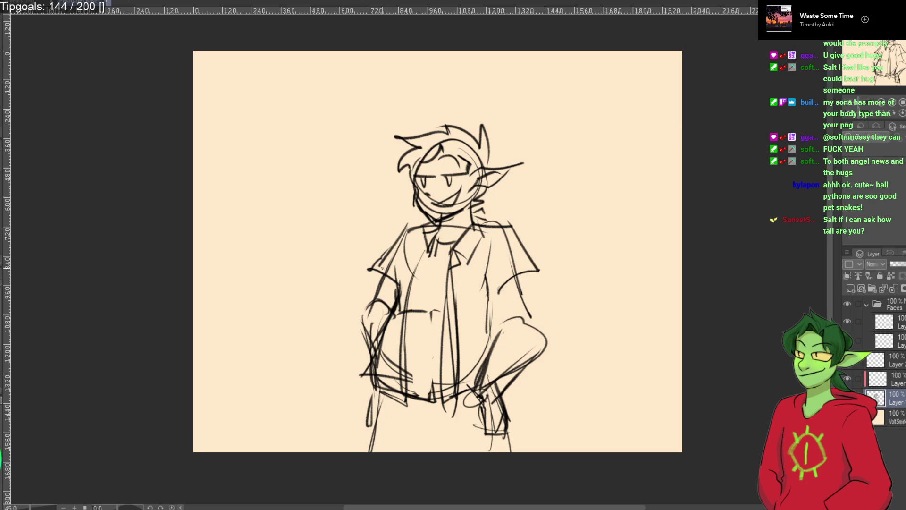
Add a new layer and duplicate the standing character sketch layer.
left_click(850, 288)
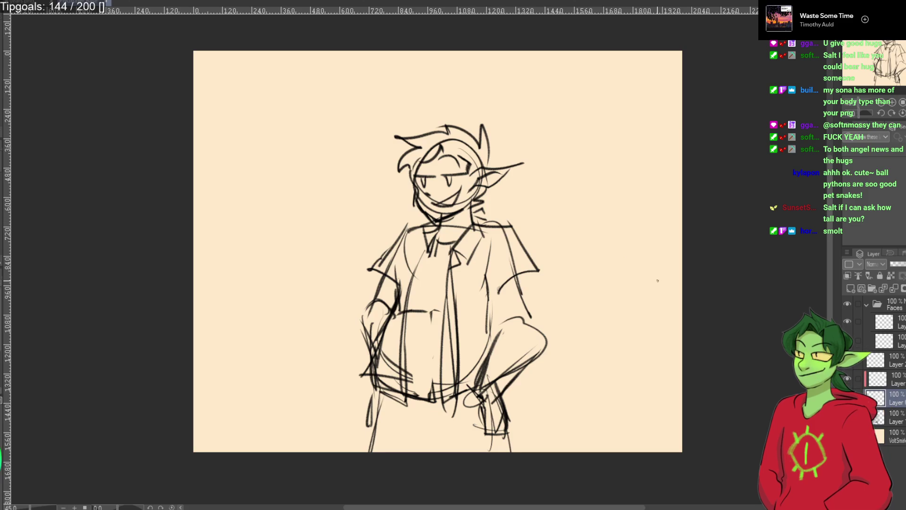
left_click(892, 419)
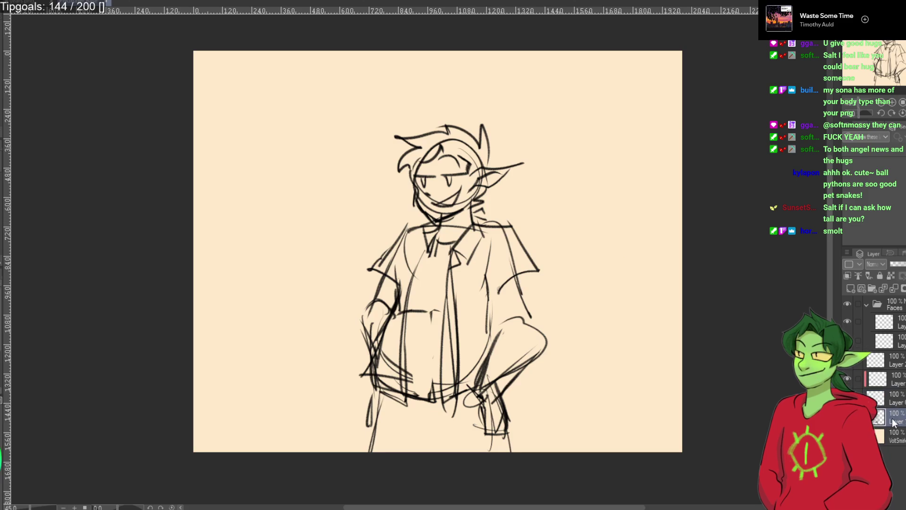
key("ctrl+c")
key("ctrl+v")
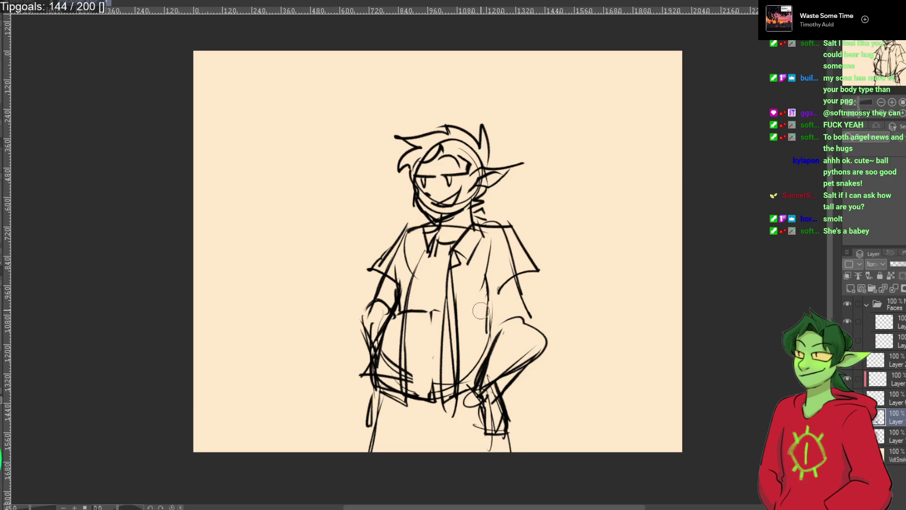
Erase the body below the collar on one sketch copy and hide the other standing sketch layer.
mouse_move(476, 343)
left_mouse_down()
mouse_move(501, 419)
mouse_move(502, 246)
left_mouse_up()
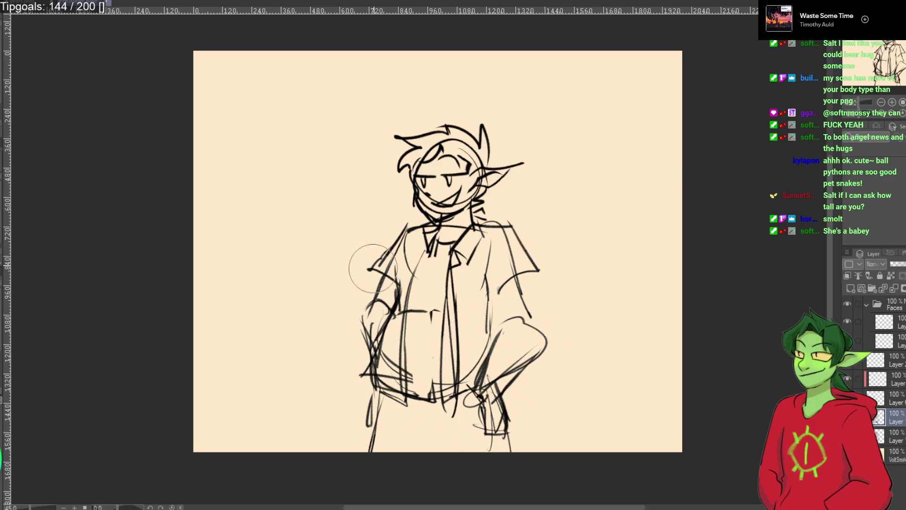
left_click(894, 436)
left_click(847, 436)
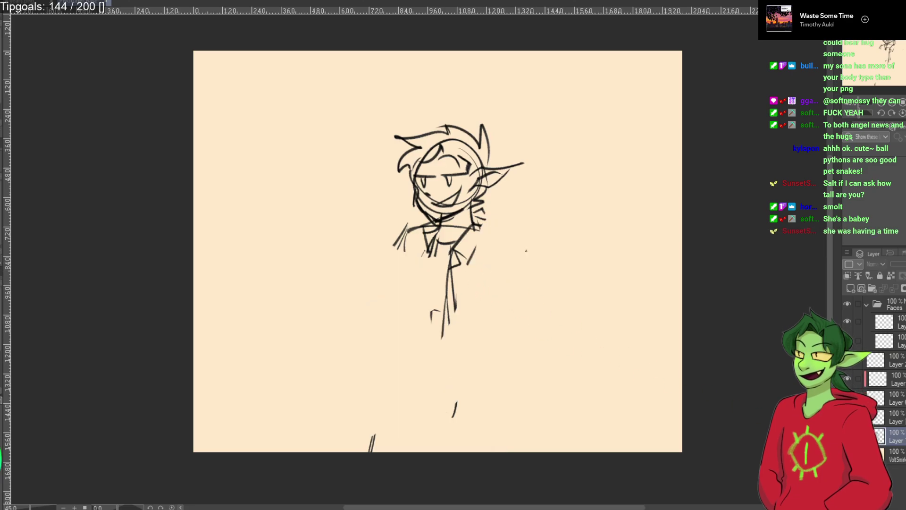
Sketch a wide cloak on the erased copy, falling from the ear-side shoulder with a long diagonal fold to the canvas edge.
left_click(894, 417)
mouse_move(471, 235)
left_mouse_down()
mouse_move(421, 293)
mouse_move(430, 318)
mouse_move(492, 233)
mouse_move(552, 368)
left_mouse_up()
left_click_drag(520, 296, 532, 407)
left_click_drag(543, 334, 566, 452)
mouse_move(536, 317)
left_mouse_down()
mouse_move(486, 336)
mouse_move(391, 451)
left_mouse_up()
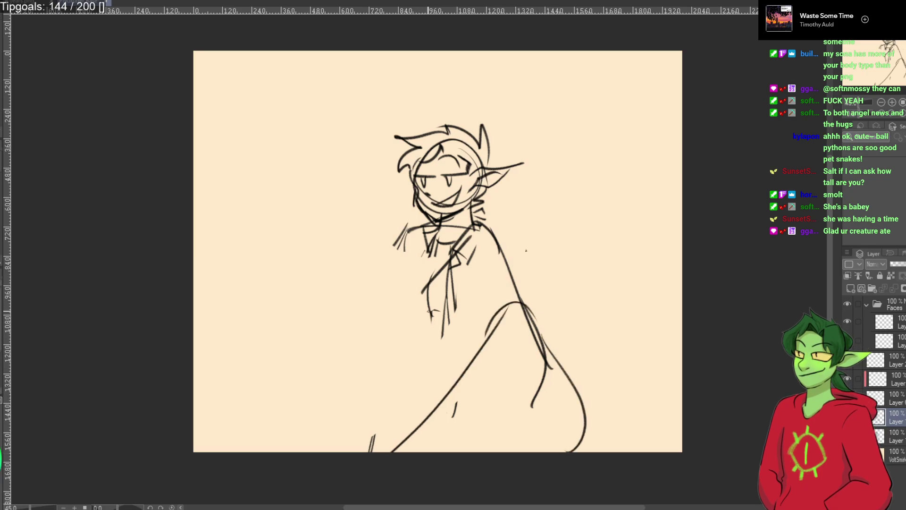
Sketch the cloak's front opening, its opposite side and lower corner, and a puffy collar with a tie at the neck.
left_click_drag(431, 314, 427, 406)
left_click_drag(427, 228, 405, 225)
left_click_drag(386, 274, 338, 392)
left_click_drag(362, 319, 302, 422)
mouse_move(487, 203)
left_mouse_down()
mouse_move(501, 236)
mouse_move(448, 259)
left_mouse_up()
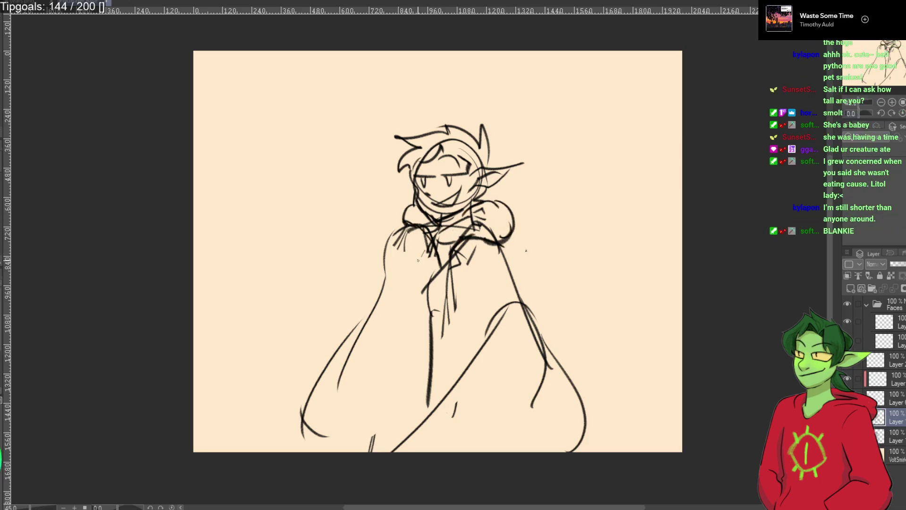
left_click_drag(293, 417, 311, 444)
left_click_drag(420, 266, 426, 289)
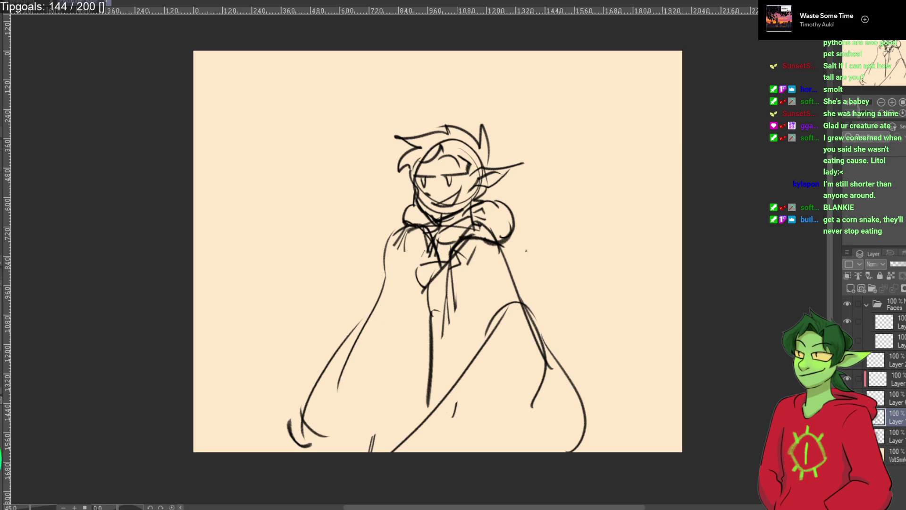
key("ctrl+shift+n")
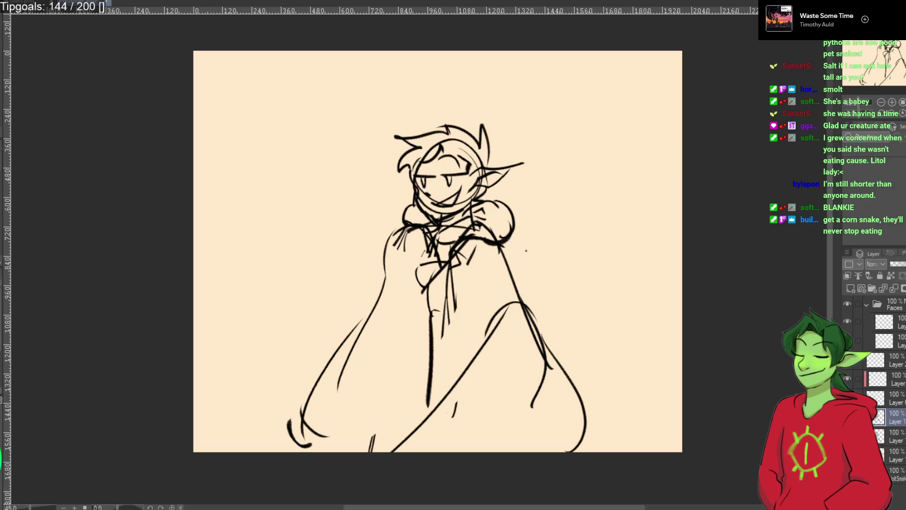
left_click(880, 438)
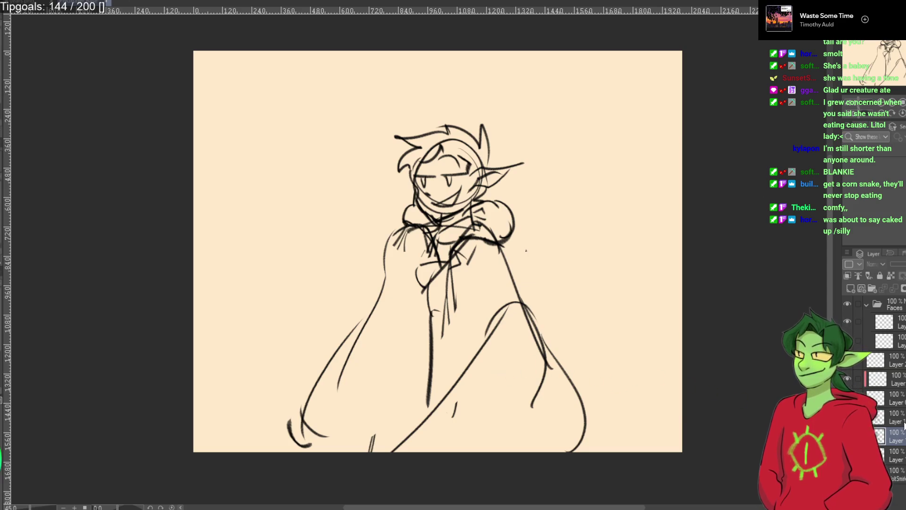
key("alt+]")
mouse_move(525, 370)
left_mouse_down()
mouse_move(566, 342)
mouse_move(534, 306)
mouse_move(464, 289)
mouse_move(376, 344)
mouse_move(483, 368)
mouse_move(358, 419)
mouse_move(322, 382)
mouse_move(429, 264)
mouse_move(413, 266)
mouse_move(397, 232)
mouse_move(477, 264)
left_mouse_up()
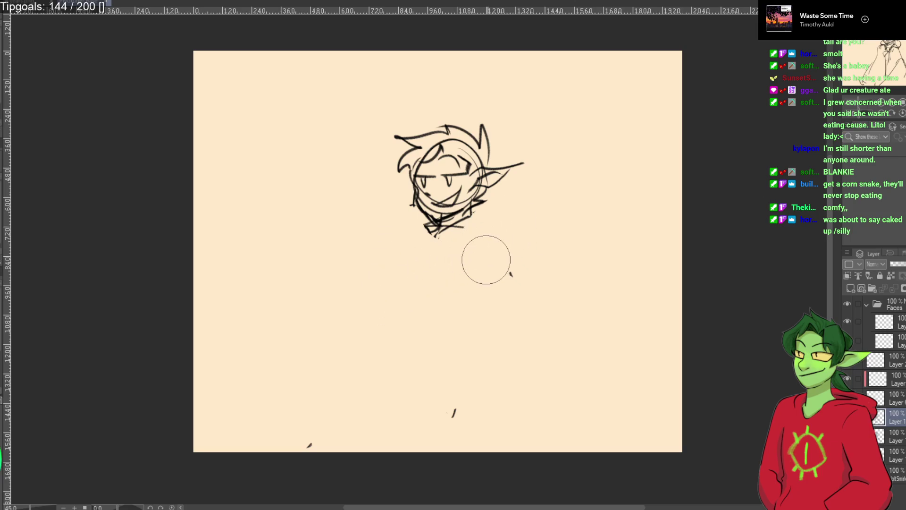
key("ctrl+z")
key("Delete")
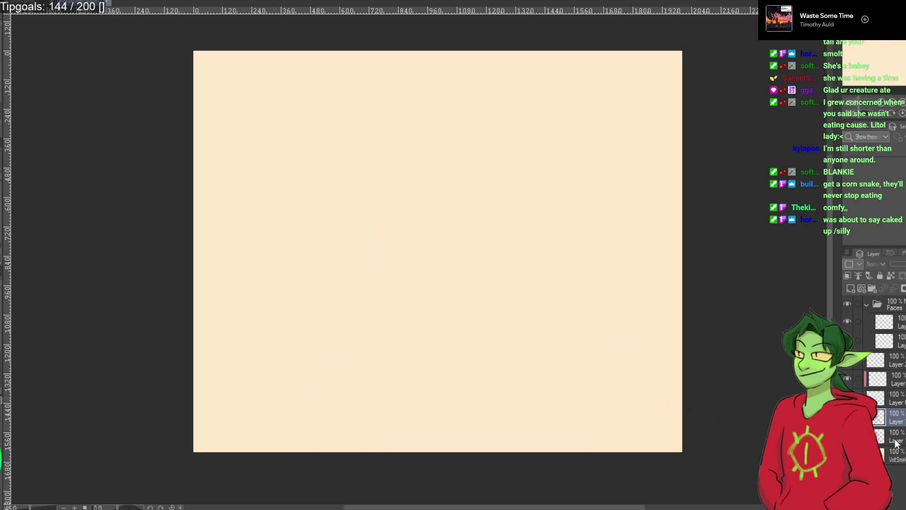
key("ctrl+z")
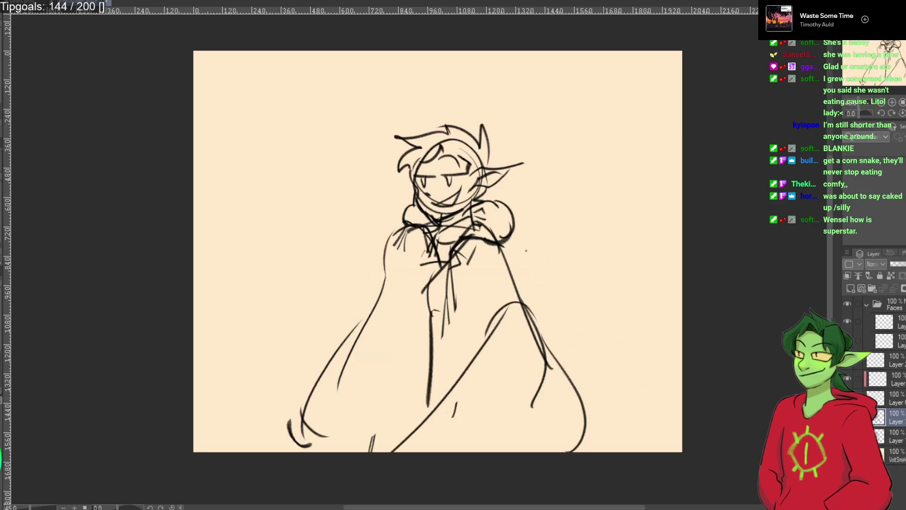
Hide the cloak sketch and bring up a duplicate of the standing sketch layer for a new pose.
key("ctrl+y")
left_click(895, 434)
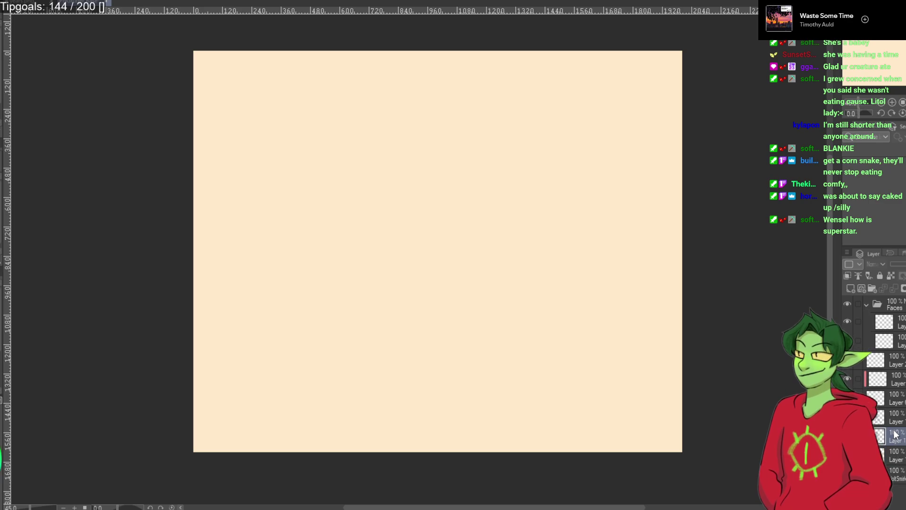
key("ctrl+z")
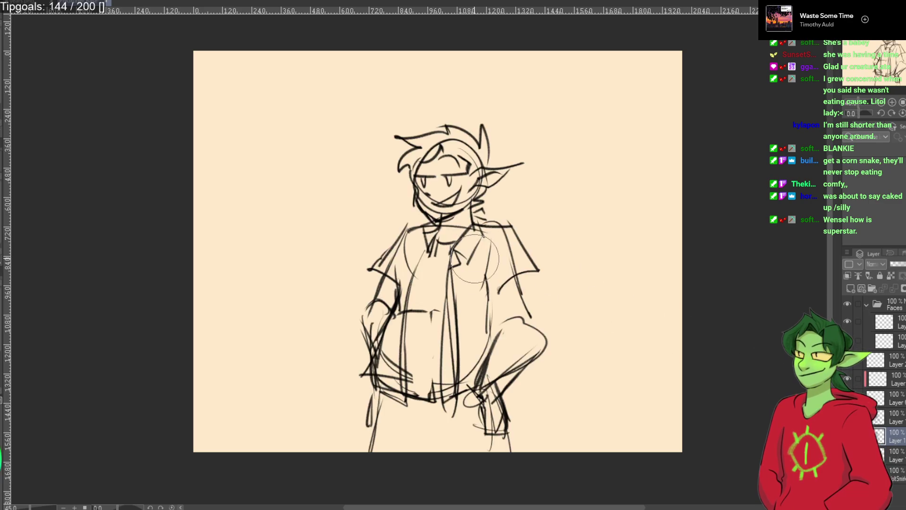
Erase the forearms and legs on the standing copy and sketch the ear-side arm bending across the torso.
mouse_move(458, 316)
left_mouse_down()
mouse_move(541, 329)
mouse_move(529, 333)
mouse_move(531, 389)
mouse_move(406, 345)
mouse_move(356, 314)
mouse_move(387, 306)
left_mouse_up()
left_click_drag(522, 276, 509, 337)
key("ctrl+z")
key("ctrl+z")
left_click_drag(521, 271, 510, 343)
left_click_drag(518, 296, 512, 338)
mouse_move(485, 227)
left_mouse_down()
mouse_move(514, 236)
mouse_move(513, 346)
left_mouse_up()
mouse_move(498, 297)
left_mouse_down()
mouse_move(456, 316)
mouse_move(442, 313)
left_mouse_up()
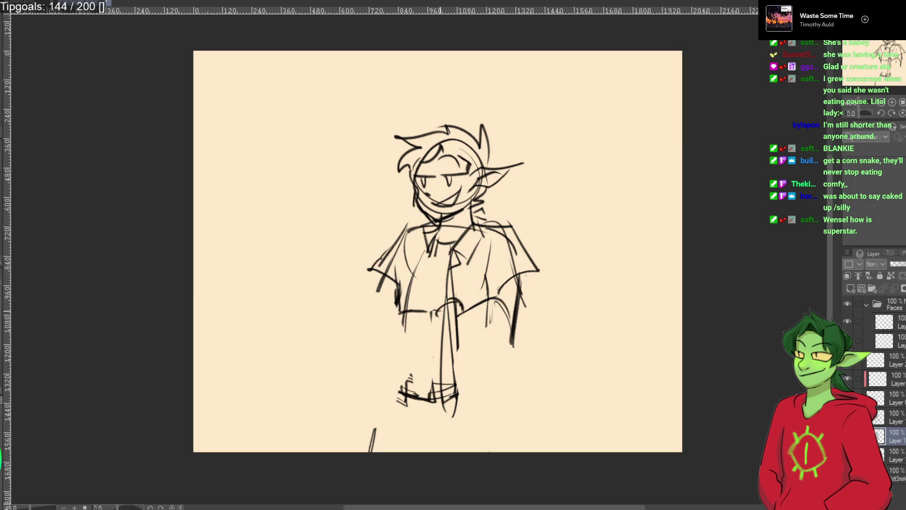
mouse_move(378, 274)
left_mouse_down()
mouse_move(370, 336)
mouse_move(411, 320)
mouse_move(416, 340)
mouse_move(459, 346)
mouse_move(432, 369)
left_mouse_up()
key("ctrl+z")
mouse_move(459, 276)
left_mouse_down()
mouse_move(451, 305)
mouse_move(437, 304)
mouse_move(503, 317)
mouse_move(488, 381)
mouse_move(365, 382)
left_mouse_up()
key("ctrl+z")
key("ctrl+z")
key("ctrl+z")
mouse_move(406, 316)
left_mouse_down()
mouse_move(483, 314)
mouse_move(489, 347)
mouse_move(404, 382)
mouse_move(360, 334)
left_mouse_up()
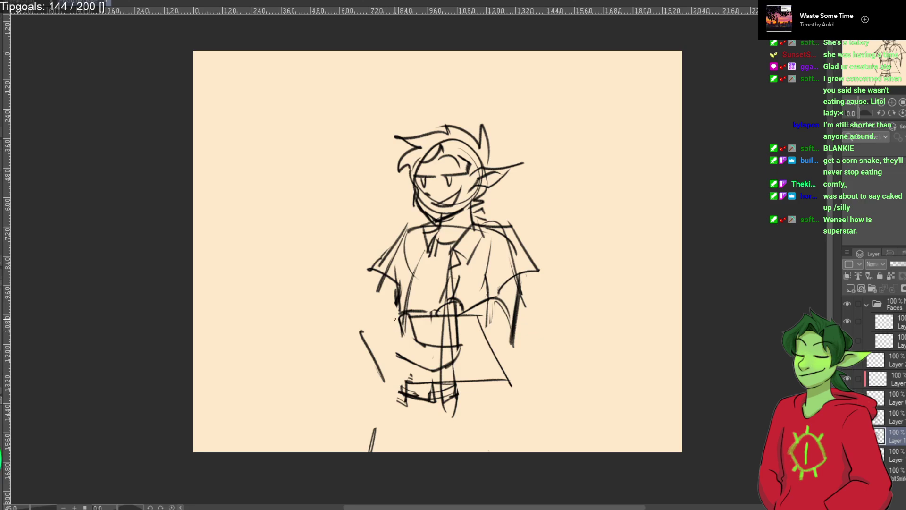
key("ctrl+z")
key("ctrl+z")
key("ctrl+z")
key("ctrl+z")
key("ctrl+z")
key("ctrl+z")
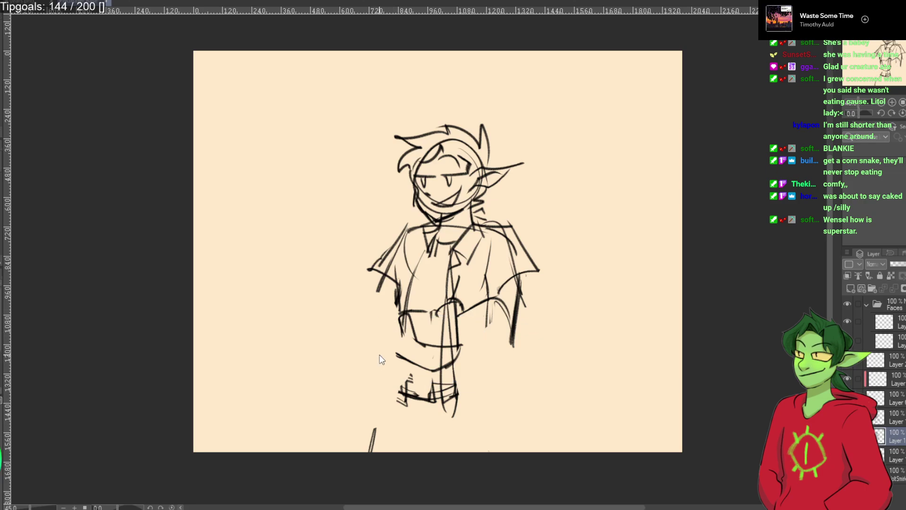
key("ctrl+z")
key("ctrl+z")
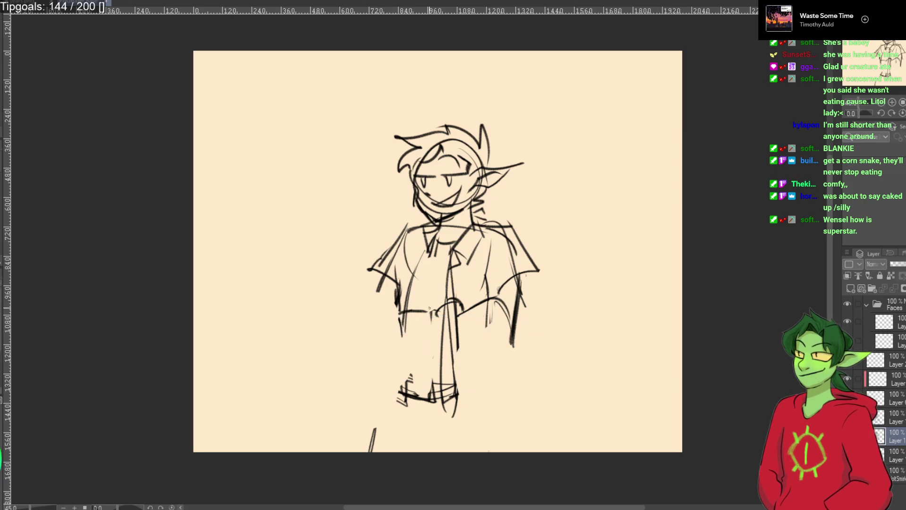
Sketch a slanted four-sided panel across the figure's waist with bold edges.
left_click_drag(380, 312, 483, 326)
mouse_move(414, 316)
left_mouse_down()
mouse_move(473, 324)
mouse_move(501, 381)
left_mouse_up()
left_click_drag(485, 334, 456, 385)
left_click_drag(380, 374, 468, 385)
left_click_drag(363, 319, 399, 390)
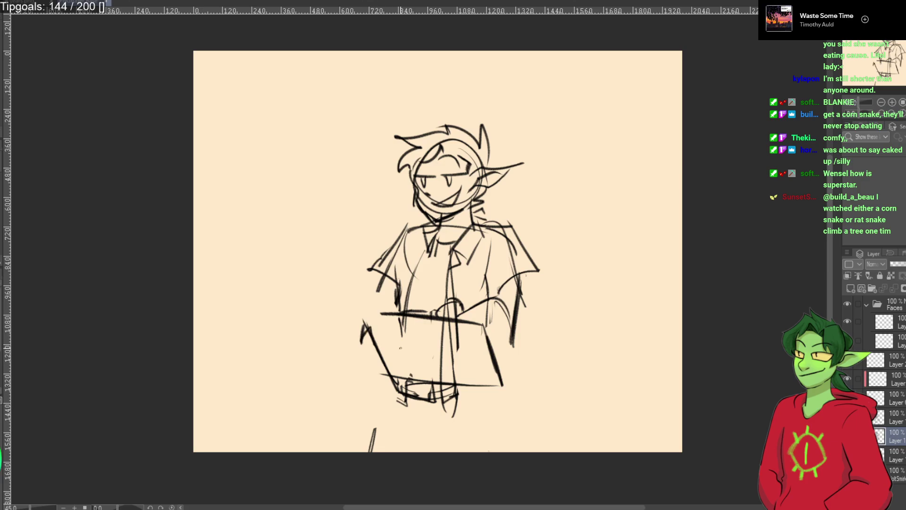
Sketch the hand gripping the panel's slanted left edge and the upper arm coming down from the sleeve.
mouse_move(393, 370)
left_mouse_down()
mouse_move(361, 342)
mouse_move(376, 369)
left_mouse_up()
left_click_drag(364, 358, 378, 367)
left_click_drag(380, 273, 377, 324)
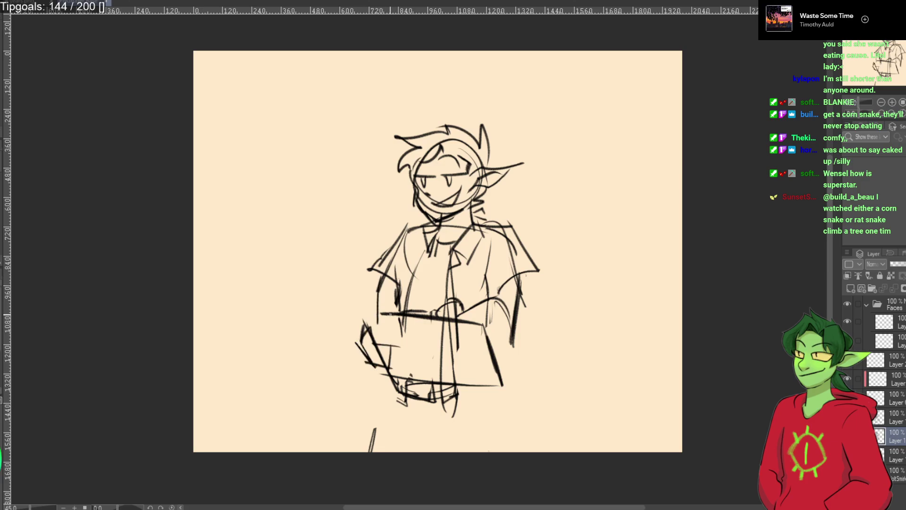
left_click_drag(411, 237, 396, 296)
key("ctrl+z")
left_click_drag(402, 244, 375, 307)
Reinforce the panel's slanted left edge, round its upper corner and add short strokes above its top edge.
mouse_move(396, 306)
left_mouse_down()
mouse_move(370, 306)
mouse_move(356, 340)
mouse_move(394, 387)
left_mouse_up()
left_click_drag(365, 318, 394, 388)
left_click_drag(388, 310, 353, 322)
mouse_move(453, 278)
left_mouse_down()
mouse_move(448, 305)
mouse_move(450, 286)
left_mouse_up()
left_click_drag(447, 283, 438, 307)
Sketch the seated figure's hip and thigh lines below the panel, undoing the last four leg strokes.
mouse_move(514, 336)
left_mouse_down()
mouse_move(492, 358)
mouse_move(495, 453)
left_mouse_up()
left_click_drag(457, 427, 392, 386)
left_click_drag(516, 399, 494, 452)
left_click_drag(348, 390, 477, 420)
mouse_move(431, 403)
left_mouse_down()
mouse_move(320, 373)
mouse_move(227, 422)
left_mouse_up()
left_click_drag(384, 402, 283, 448)
key("ctrl+z")
key("ctrl+z")
key("ctrl+z")
key("ctrl+z")
Sketch the seated legs with the near thigh extending from the panel and the knees bending toward the canvas's lower edge.
mouse_move(523, 330)
left_mouse_down()
mouse_move(513, 427)
mouse_move(449, 384)
mouse_move(358, 347)
mouse_move(304, 369)
left_mouse_up()
left_click_drag(358, 348, 271, 391)
left_click_drag(510, 410, 439, 444)
mouse_move(394, 389)
left_mouse_down()
mouse_move(321, 437)
mouse_move(247, 450)
left_mouse_up()
mouse_move(302, 369)
left_mouse_down()
mouse_move(258, 394)
mouse_move(242, 418)
left_mouse_up()
mouse_move(375, 400)
left_mouse_down()
mouse_move(403, 415)
mouse_move(339, 424)
mouse_move(378, 452)
left_mouse_up()
left_click_drag(361, 391, 311, 452)
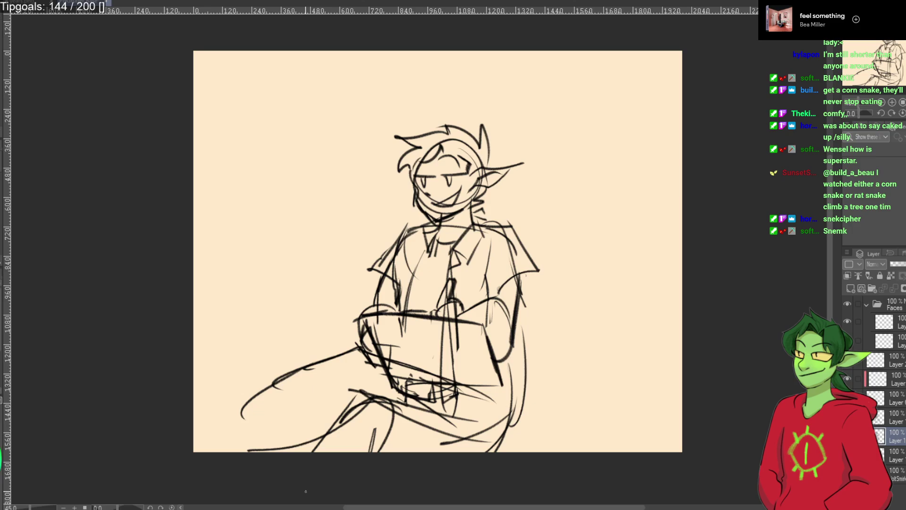
Switch from the seated sketch to a copy of the standing sketch by selecting its layer and making it visible.
left_click(894, 456)
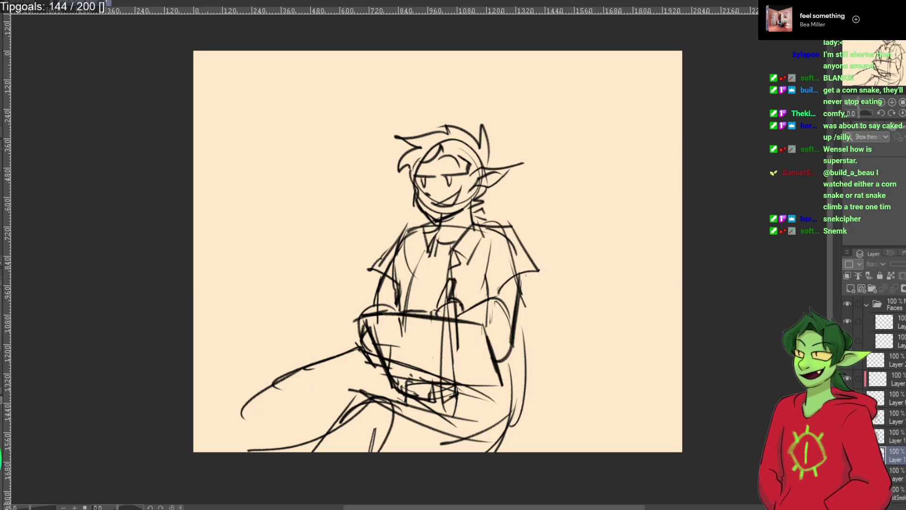
left_click(847, 456)
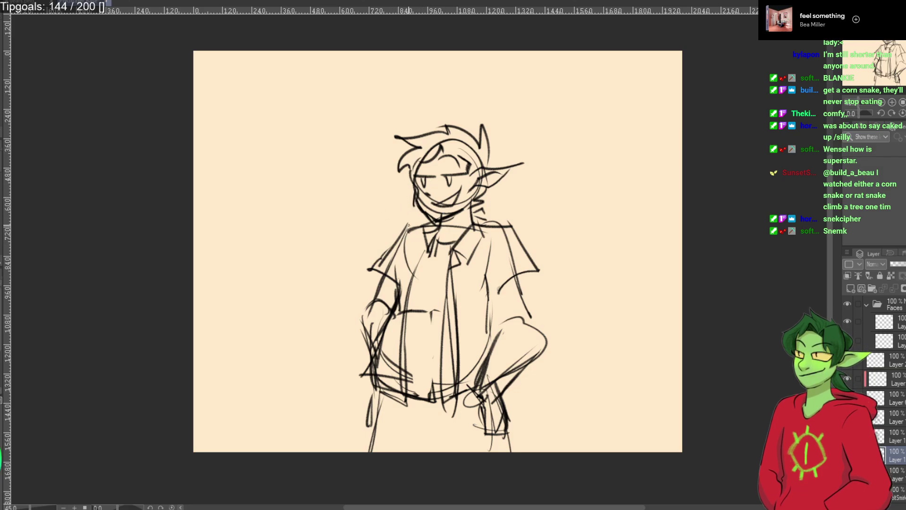
Erase the bent arms, outer sleeves, facial features and upper back hair from the copied standing sketch.
key("e")
mouse_move(530, 283)
left_mouse_down()
mouse_move(522, 269)
mouse_move(514, 368)
left_mouse_up()
mouse_move(440, 306)
left_mouse_down()
mouse_move(361, 322)
mouse_move(375, 253)
mouse_move(342, 414)
mouse_move(364, 391)
left_mouse_up()
mouse_move(439, 204)
left_mouse_down()
mouse_move(484, 142)
mouse_move(454, 131)
left_mouse_up()
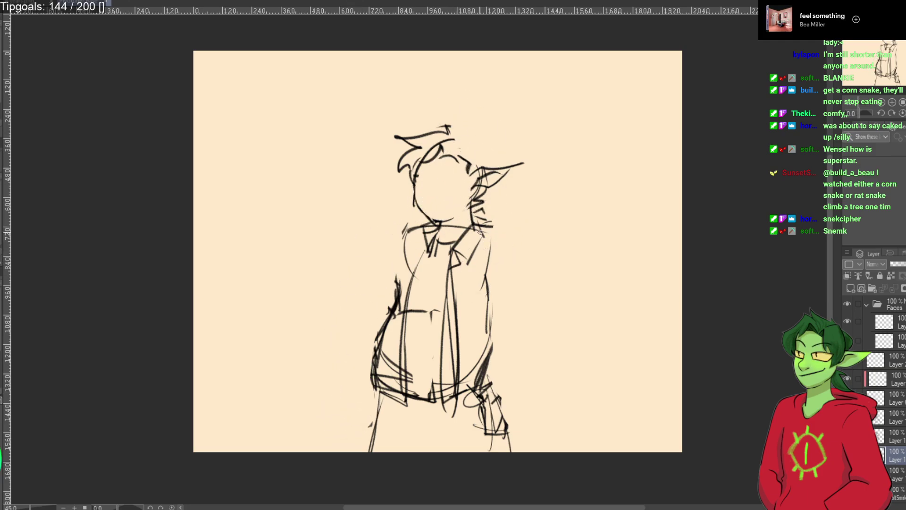
Sketch rounded shoulders and straight arms hanging at both sides with a short sleeve, and reinforce the left thigh line.
mouse_move(471, 225)
left_mouse_down()
mouse_move(503, 232)
mouse_move(514, 286)
left_mouse_up()
mouse_move(504, 231)
left_mouse_down()
mouse_move(519, 298)
mouse_move(480, 302)
mouse_move(514, 377)
mouse_move(521, 423)
mouse_move(509, 452)
left_mouse_up()
left_click_drag(514, 361, 529, 444)
left_click_drag(521, 396, 525, 448)
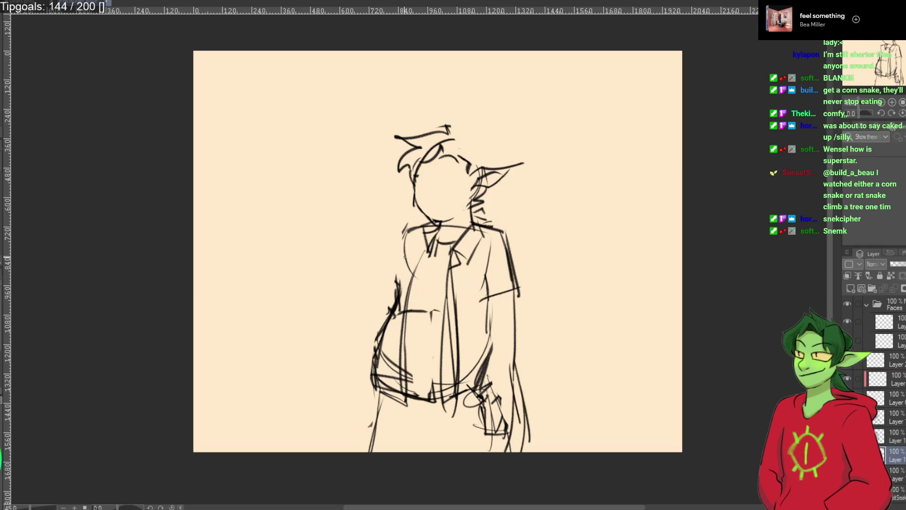
mouse_move(415, 228)
left_mouse_down()
mouse_move(385, 249)
mouse_move(380, 298)
mouse_move(395, 309)
left_mouse_up()
left_click_drag(383, 298, 380, 327)
mouse_move(506, 237)
left_mouse_down()
mouse_move(516, 309)
mouse_move(509, 347)
left_mouse_up()
left_click_drag(519, 381, 523, 449)
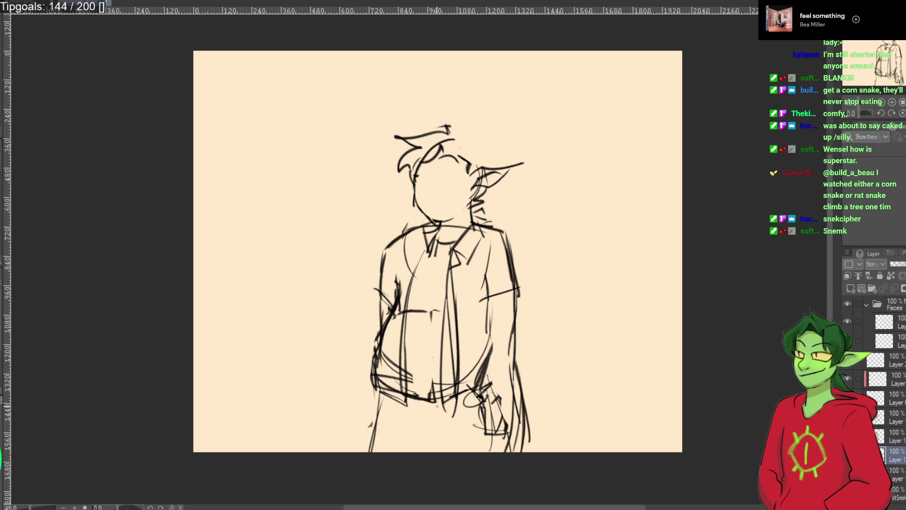
left_click_drag(384, 410, 367, 471)
Draw pointed, leaf-shaped eyes on the ear side of the face and another small shape at the jaw.
mouse_move(452, 165)
left_mouse_down()
mouse_move(440, 183)
mouse_move(484, 157)
mouse_move(474, 175)
left_mouse_up()
mouse_move(471, 173)
left_mouse_down()
mouse_move(440, 184)
mouse_move(465, 196)
left_mouse_up()
mouse_move(468, 194)
left_mouse_down()
mouse_move(440, 198)
mouse_move(466, 226)
left_mouse_up()
left_click_drag(437, 206, 471, 226)
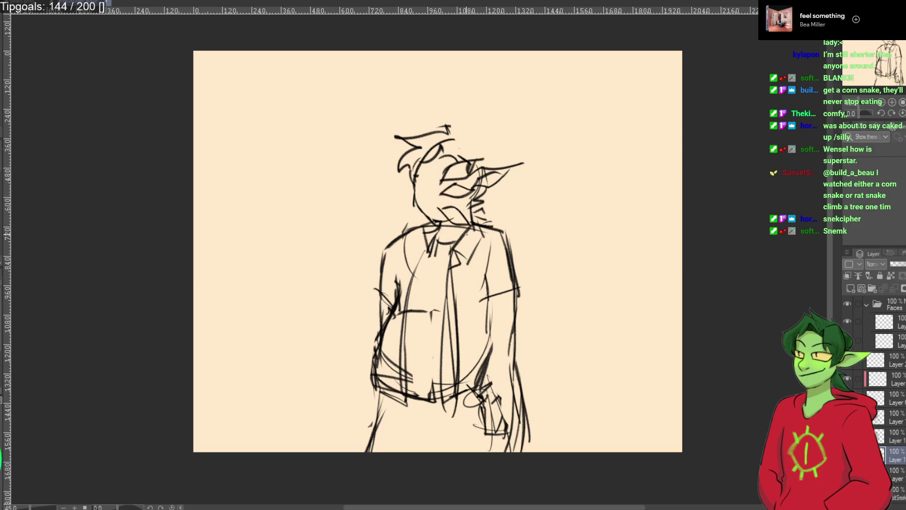
Erase the tie, right collar, shirt front and hem from the middle of the torso.
mouse_move(484, 268)
left_mouse_down()
mouse_move(470, 272)
mouse_move(453, 396)
left_mouse_up()
key("ctrl+z")
key("ctrl+z")
key("ctrl+z")
key("ctrl+z")
mouse_move(488, 234)
left_mouse_down()
mouse_move(460, 283)
mouse_move(444, 399)
left_mouse_up()
key("p")
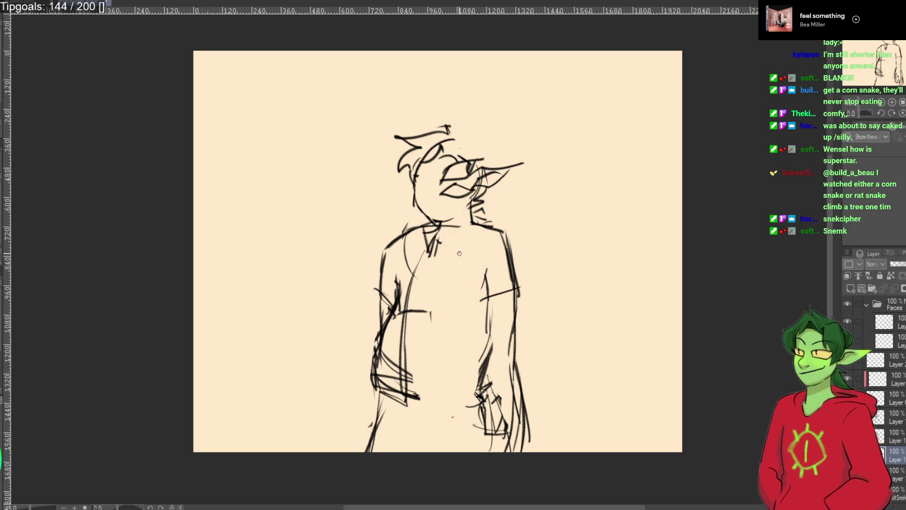
Draw several leaf-shaped eyes across the chest and shoulder, undoing the misplaced strokes.
mouse_move(449, 253)
left_mouse_down()
mouse_move(467, 235)
mouse_move(471, 250)
left_mouse_up()
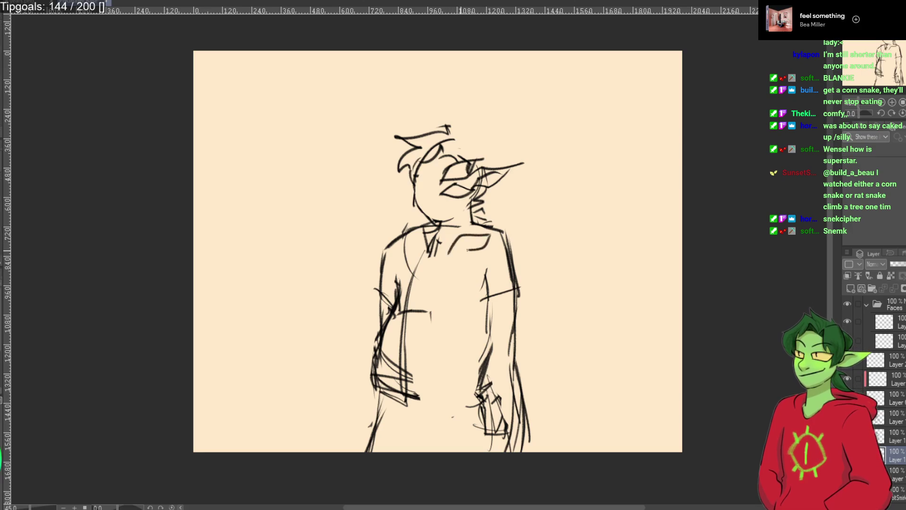
key("ctrl+z")
key("ctrl+z")
key("ctrl+z")
key("ctrl+z")
mouse_move(455, 239)
left_mouse_down()
mouse_move(483, 238)
mouse_move(452, 242)
left_mouse_up()
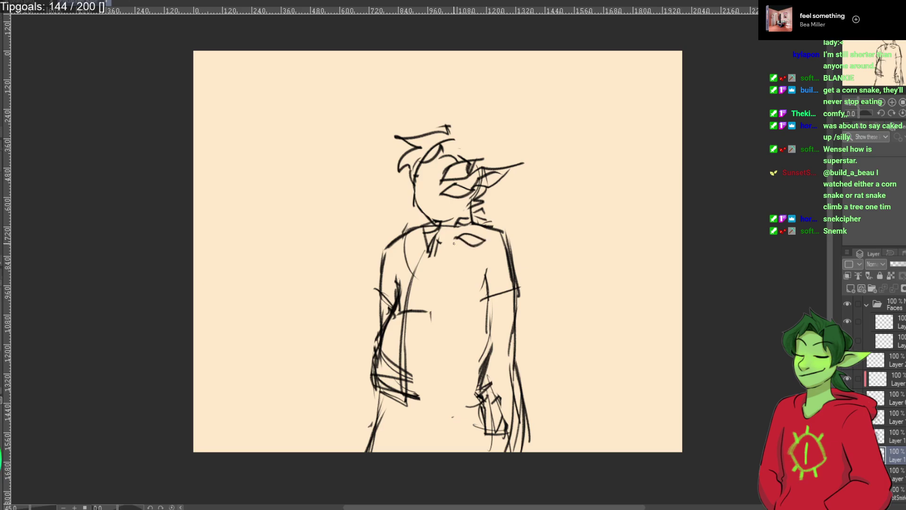
mouse_move(450, 279)
left_mouse_down()
mouse_move(471, 256)
mouse_move(442, 320)
mouse_move(480, 288)
left_mouse_up()
mouse_move(426, 288)
left_mouse_down()
mouse_move(447, 258)
mouse_move(424, 298)
left_mouse_up()
key("ctrl+z")
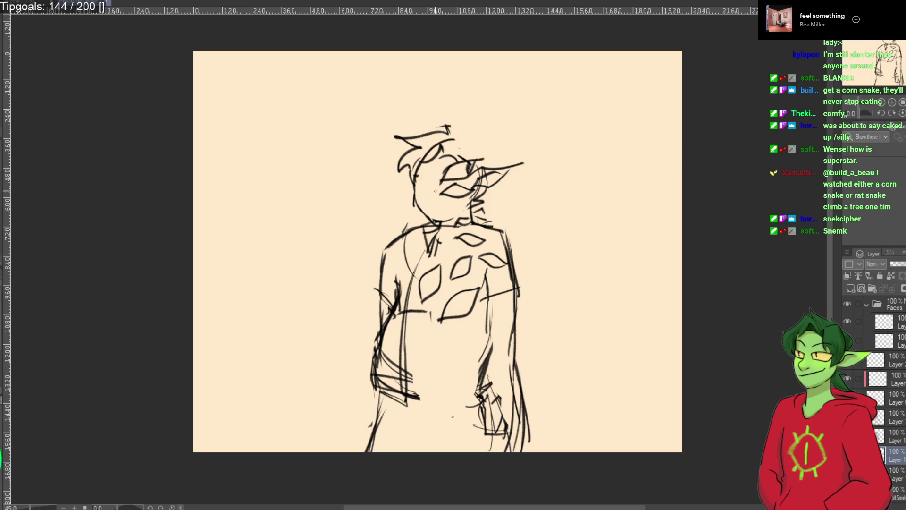
Add a leaf-shaped eye on the left of the face and sketch curling tentacles rising from the head and back.
mouse_move(457, 126)
left_mouse_down()
mouse_move(491, 149)
mouse_move(456, 88)
mouse_move(469, 76)
mouse_move(523, 125)
left_mouse_up()
left_click_drag(515, 127, 505, 148)
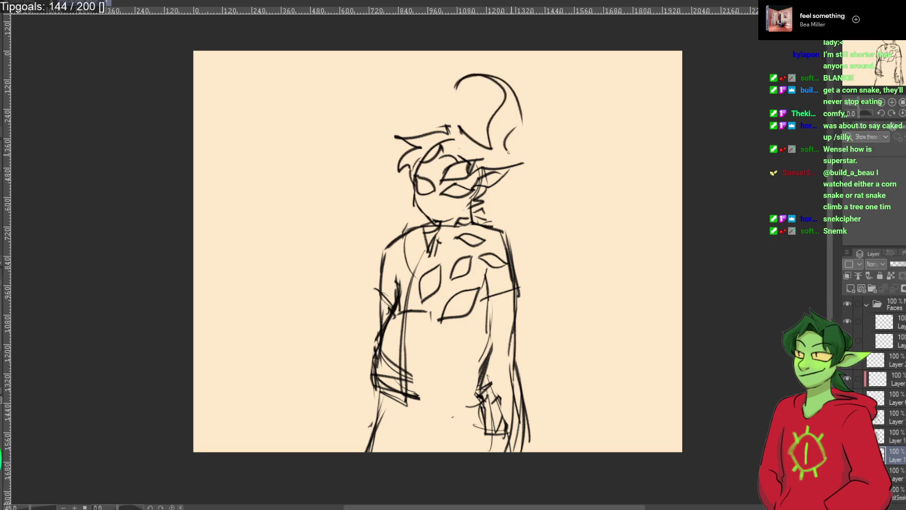
mouse_move(491, 215)
left_mouse_down()
mouse_move(547, 185)
mouse_move(555, 128)
mouse_move(502, 231)
mouse_move(611, 269)
mouse_move(597, 287)
left_mouse_up()
left_click_drag(585, 259, 526, 275)
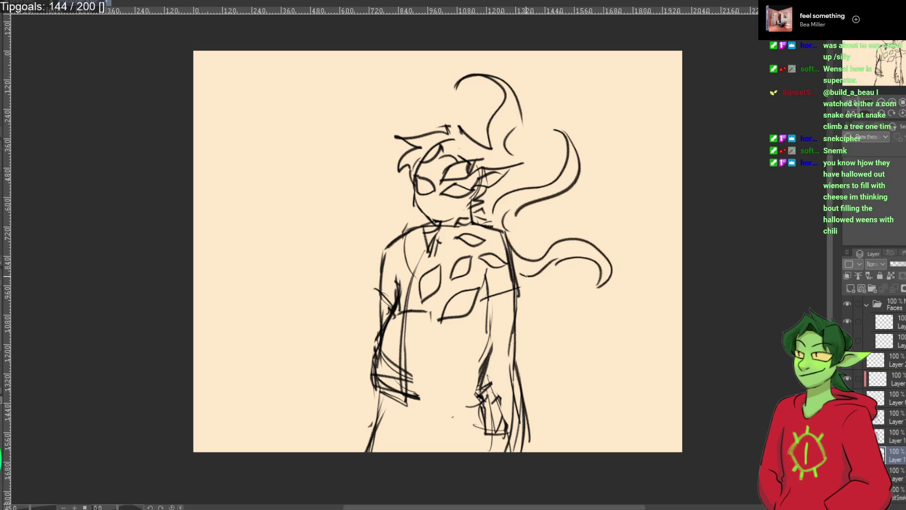
Sketch lower tentacles curling out beside the hanging arm and across the waist, undoing the misplaced strokes.
mouse_move(517, 351)
left_mouse_down()
mouse_move(623, 314)
mouse_move(581, 358)
mouse_move(535, 375)
mouse_move(560, 289)
mouse_move(564, 361)
left_mouse_up()
key("ctrl+z")
key("ctrl+z")
mouse_move(519, 384)
left_mouse_down()
mouse_move(581, 395)
mouse_move(431, 409)
mouse_move(517, 427)
mouse_move(557, 373)
mouse_move(512, 446)
left_mouse_up()
key("ctrl+z")
key("ctrl+z")
mouse_move(476, 406)
left_mouse_down()
mouse_move(429, 365)
mouse_move(397, 406)
mouse_move(481, 394)
mouse_move(538, 422)
left_mouse_up()
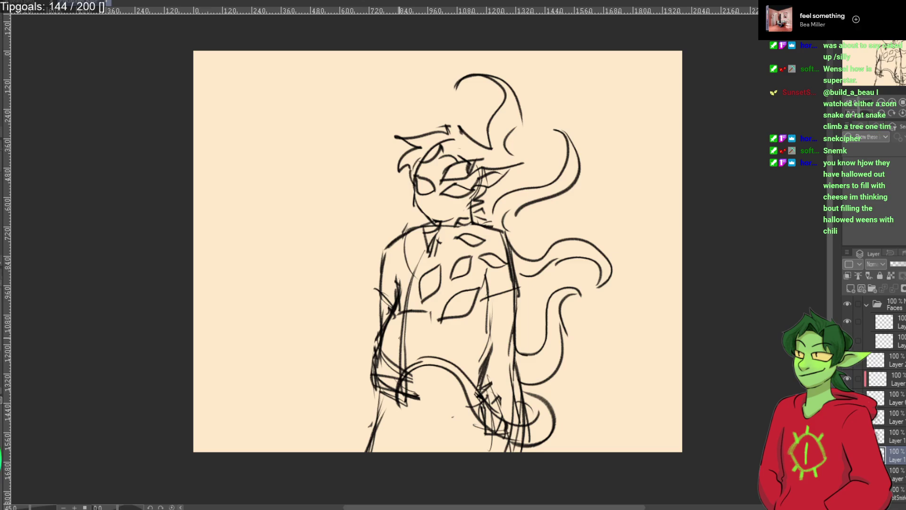
Sketch a small curved mouth beneath the leaf-shaped eyes, undoing the stray strokes.
mouse_move(444, 208)
left_mouse_down()
mouse_move(466, 212)
mouse_move(441, 206)
left_mouse_up()
key("ctrl+z")
key("ctrl+z")
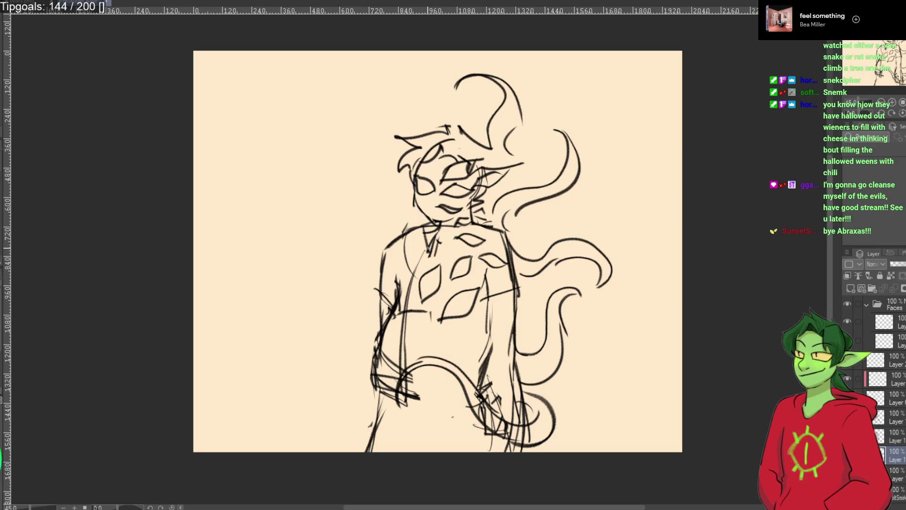
Widen the right shoulder, sleeve and arm beside the tentacles, and reinforce the left arm and thigh lines.
mouse_move(494, 221)
left_mouse_down()
mouse_move(516, 229)
mouse_move(528, 283)
mouse_move(511, 384)
left_mouse_up()
mouse_move(533, 296)
left_mouse_down()
mouse_move(480, 307)
mouse_move(509, 374)
left_mouse_up()
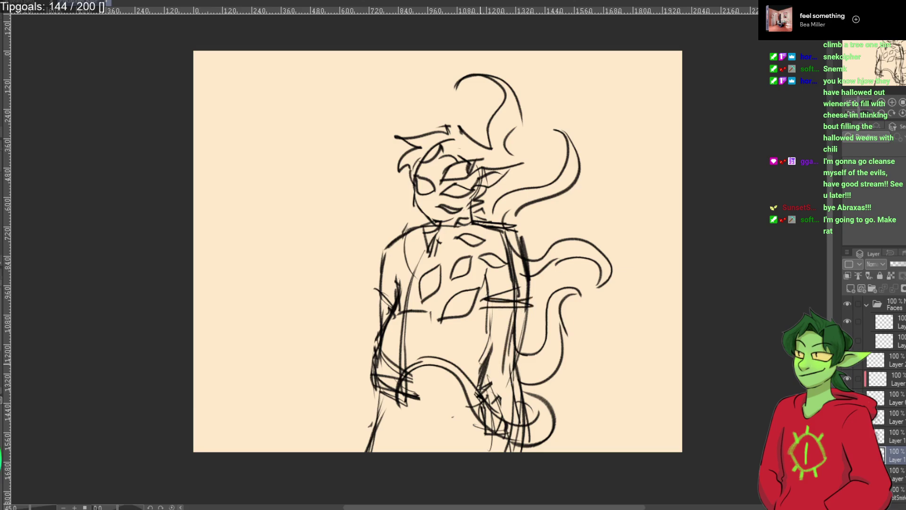
mouse_move(401, 301)
left_mouse_down()
mouse_move(387, 378)
mouse_move(405, 424)
left_mouse_up()
left_click_drag(401, 393, 384, 452)
left_click_drag(398, 409, 386, 452)
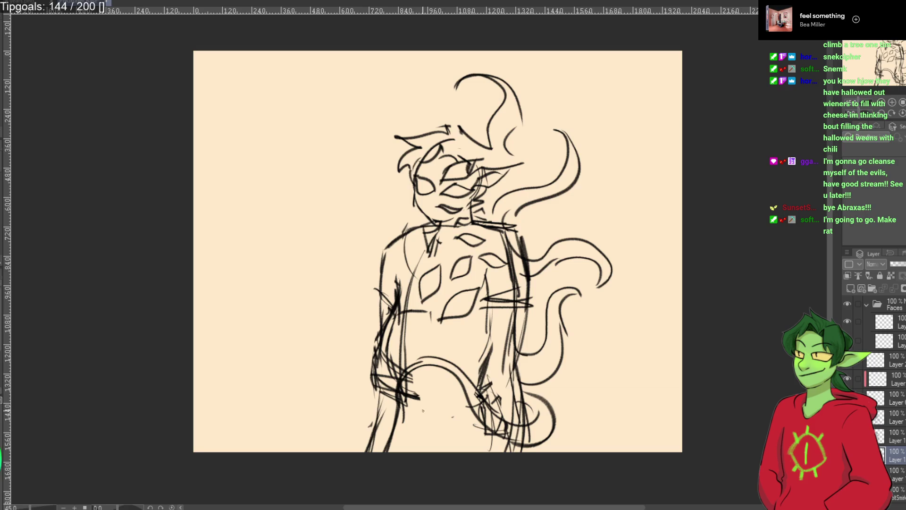
Erase the left arm and torso side, and redraw them with a short sleeve, straight arm, shirt side and slanted hem.
mouse_move(360, 415)
left_mouse_down()
mouse_move(364, 445)
mouse_move(373, 333)
mouse_move(356, 471)
mouse_move(409, 491)
mouse_move(416, 416)
left_mouse_up()
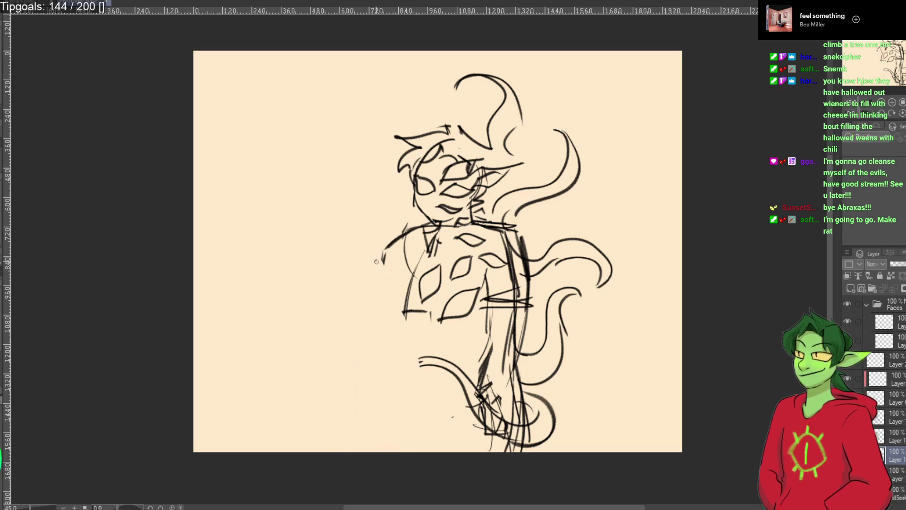
mouse_move(398, 283)
left_mouse_down()
mouse_move(388, 361)
mouse_move(392, 451)
left_mouse_up()
left_click_drag(386, 406, 377, 452)
mouse_move(392, 253)
left_mouse_down()
mouse_move(376, 294)
mouse_move(378, 280)
mouse_move(388, 307)
mouse_move(377, 357)
mouse_move(376, 329)
mouse_move(375, 399)
mouse_move(377, 419)
left_mouse_up()
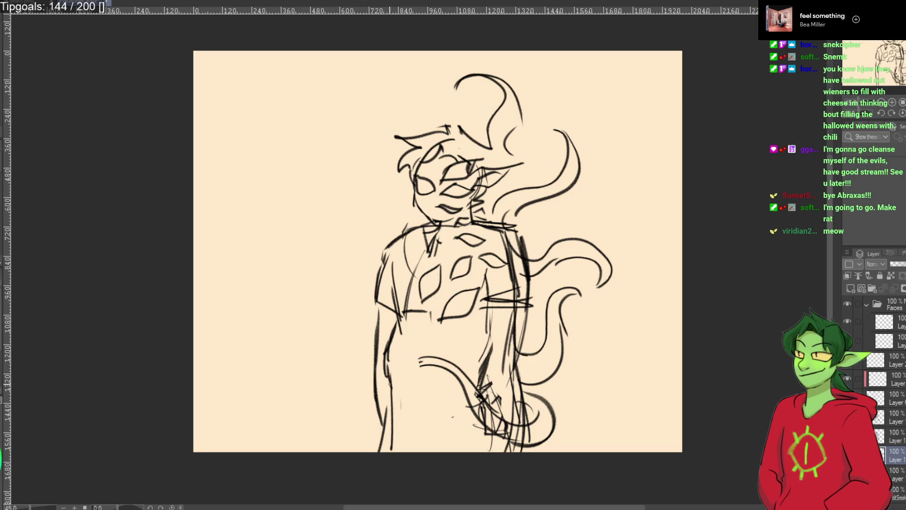
left_click_drag(392, 409, 377, 452)
mouse_move(409, 289)
left_mouse_down()
mouse_move(417, 427)
mouse_move(379, 391)
left_mouse_up()
left_click_drag(380, 392, 422, 415)
left_click_drag(396, 339, 387, 391)
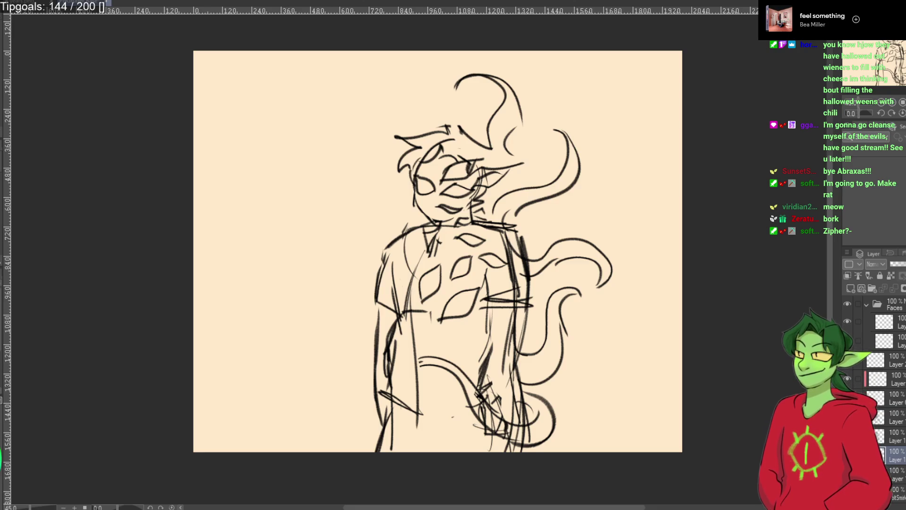
Name the standing sketch's layer Base, the tentacled one with a name starting EvilMo, the seated one Draw and the cloaked one Comfy.
left_click(893, 477)
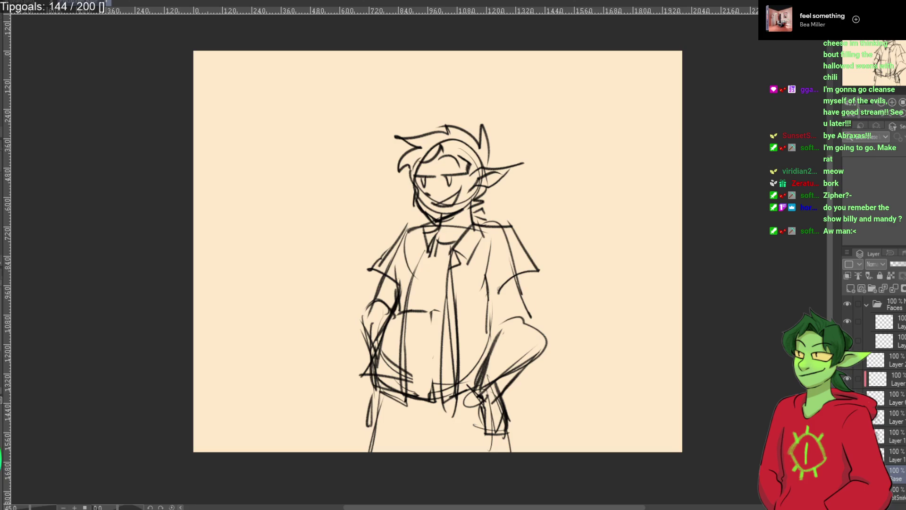
left_click(894, 455)
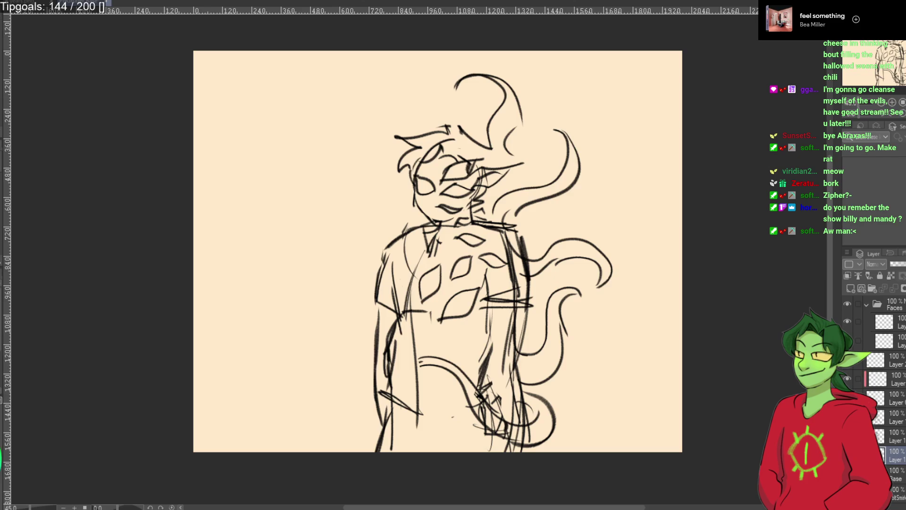
key("Return")
left_click(896, 440)
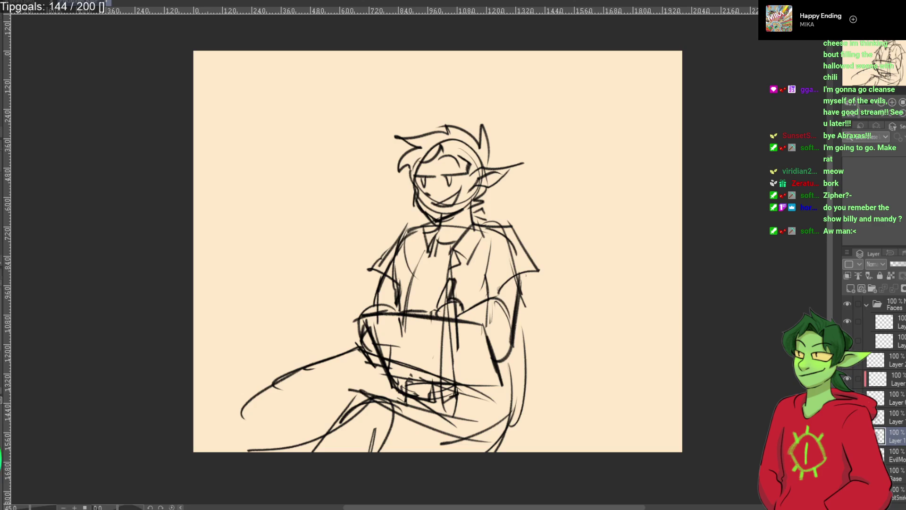
key("Delete")
left_click(895, 417)
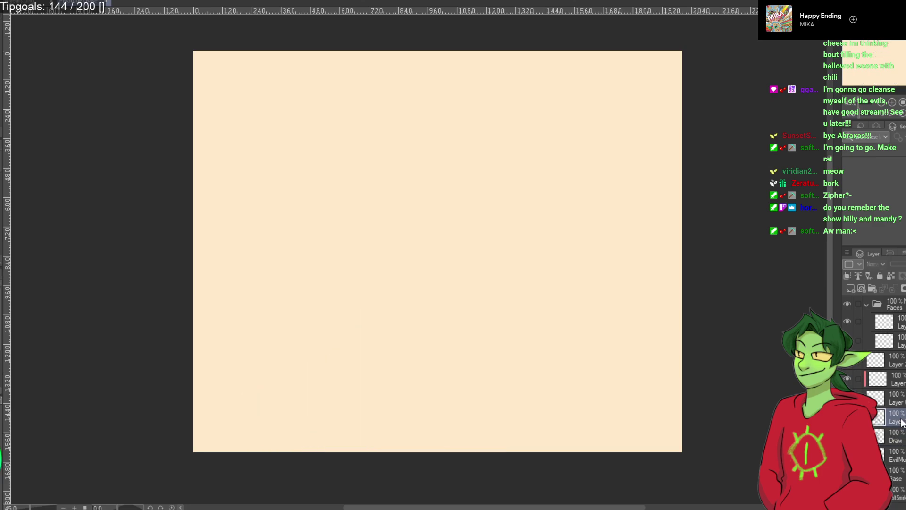
key("ctrl+z")
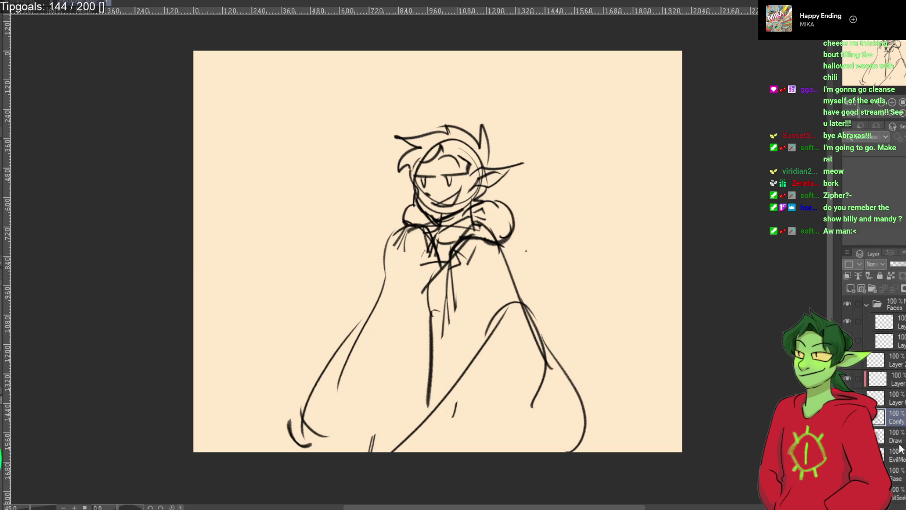
On the Base layer, sketch a long tufted tail curling up from the hip and add small markings on the neck and chin.
left_click(904, 436)
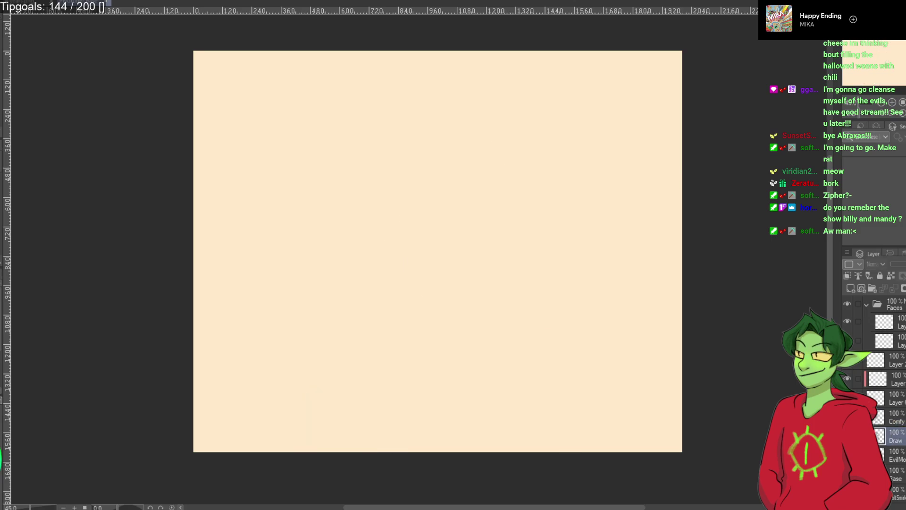
left_click(897, 474)
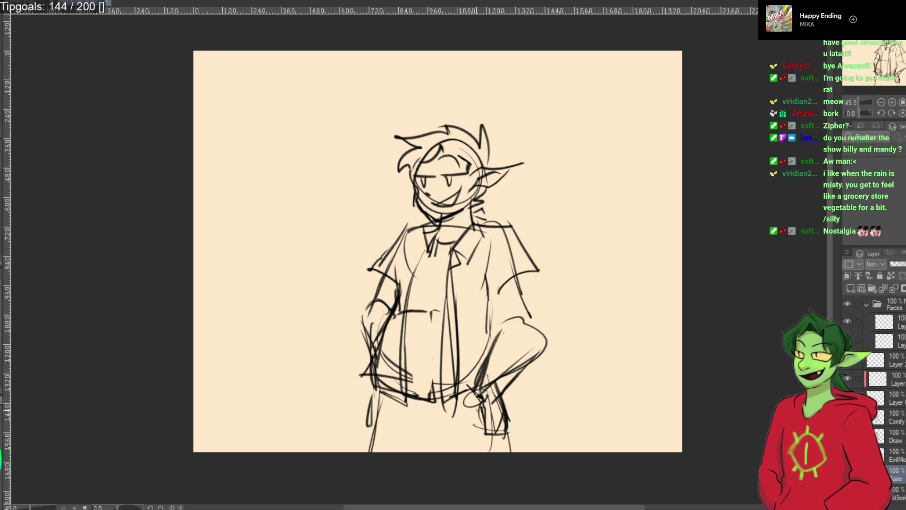
mouse_move(504, 376)
left_mouse_down()
mouse_move(566, 400)
mouse_move(571, 337)
left_mouse_up()
key("ctrl+z")
key("ctrl+z")
mouse_move(486, 383)
left_mouse_down()
mouse_move(579, 357)
mouse_move(561, 312)
mouse_move(590, 302)
mouse_move(603, 283)
mouse_move(573, 309)
mouse_move(567, 351)
mouse_move(583, 385)
mouse_move(524, 438)
mouse_move(505, 421)
left_mouse_up()
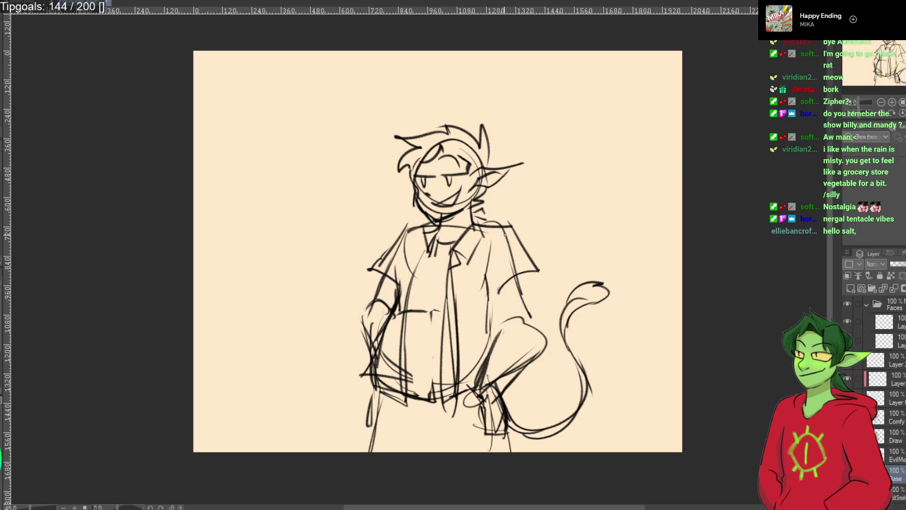
mouse_move(456, 215)
left_mouse_down()
mouse_move(464, 233)
mouse_move(442, 234)
mouse_move(465, 224)
left_mouse_up()
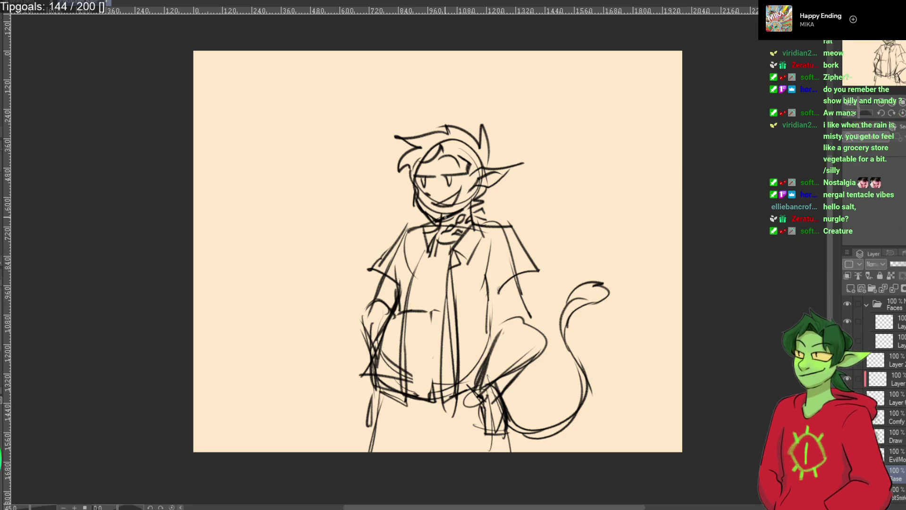
left_click_drag(441, 214, 433, 219)
Move the Base layer above the Comfy layer in the layer stack.
left_click(888, 415)
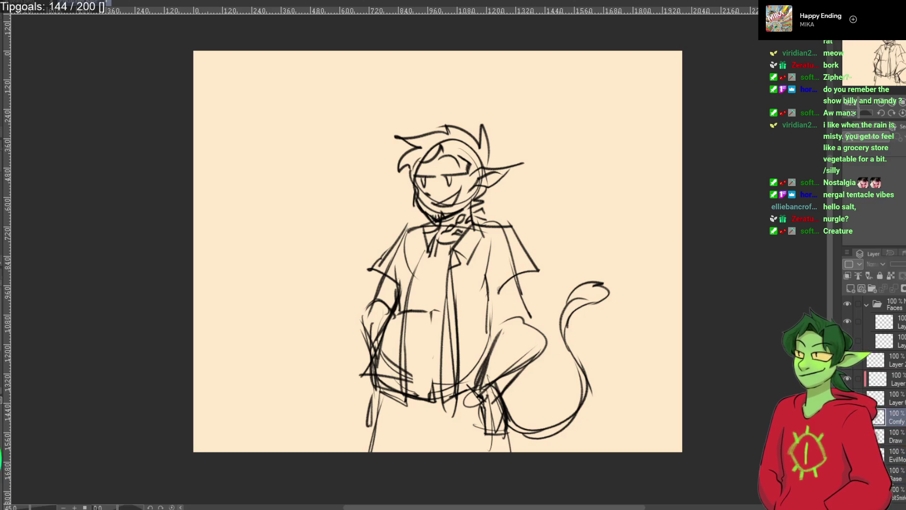
key("ctrl+z")
left_click(898, 414)
left_click(894, 402)
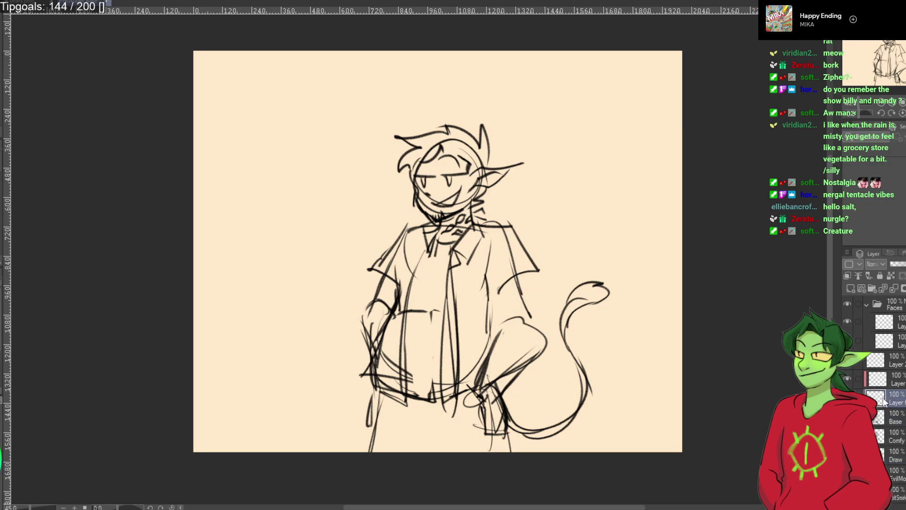
left_click(886, 437)
left_click(891, 456)
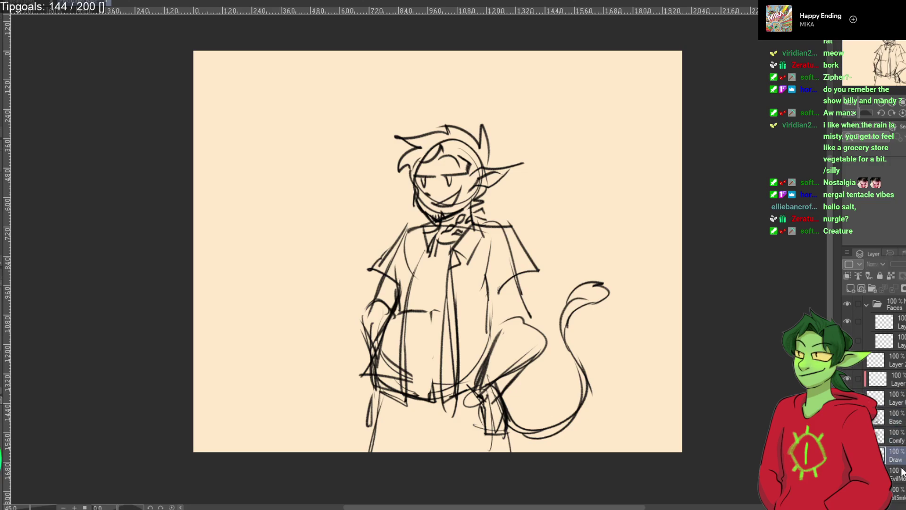
Lower the Base layer's opacity to 31% and select the layer directly above it.
left_click(896, 420)
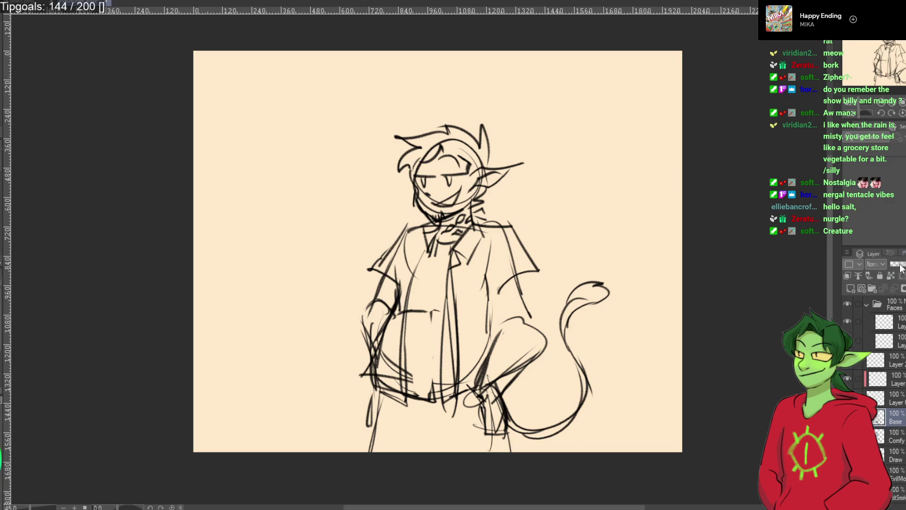
left_click_drag(900, 266, 896, 265)
left_click(893, 401)
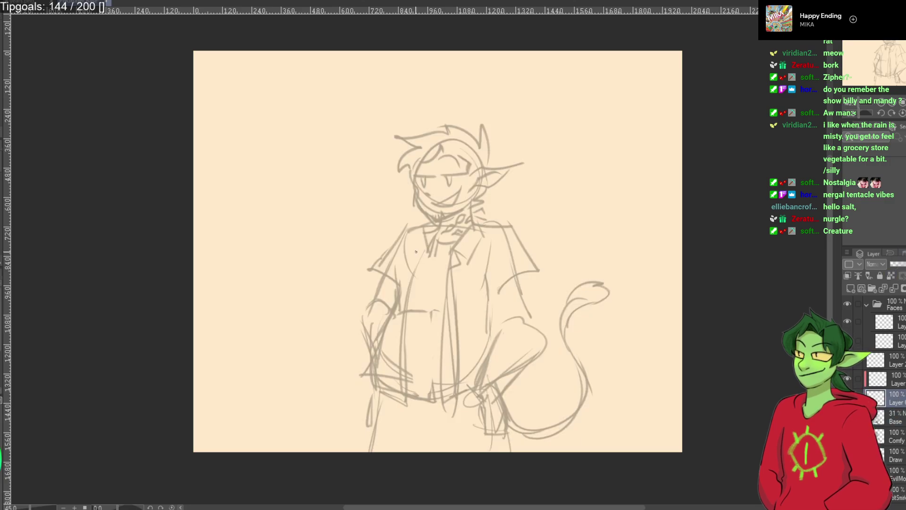
Trace the face outline, jaw and front fringe curve over the faded sketch, undoing the last hair strokes.
mouse_move(423, 155)
left_mouse_down()
mouse_move(415, 203)
mouse_move(433, 219)
mouse_move(455, 215)
left_mouse_up()
mouse_move(436, 141)
left_mouse_down()
mouse_move(439, 152)
mouse_move(414, 166)
mouse_move(453, 134)
left_mouse_up()
left_click_drag(389, 136, 442, 127)
left_click_drag(401, 138, 415, 166)
key("ctrl+z")
key("ctrl+z")
key("ctrl+z")
key("ctrl+z")
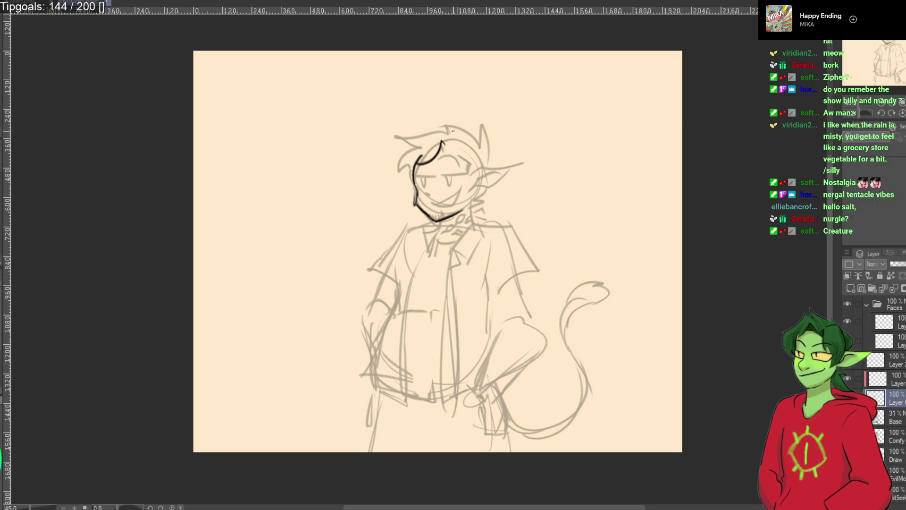
Redraw the short swept hair around the head with its sideburn, and outline the pointed ear and neck.
mouse_move(456, 133)
left_mouse_down()
mouse_move(403, 132)
mouse_move(419, 140)
mouse_move(411, 163)
left_mouse_up()
key("ctrl+z")
key("ctrl+z")
key("ctrl+z")
mouse_move(434, 126)
left_mouse_down()
mouse_move(401, 151)
mouse_move(402, 171)
left_mouse_up()
mouse_move(439, 129)
left_mouse_down()
mouse_move(449, 152)
mouse_move(467, 173)
left_mouse_up()
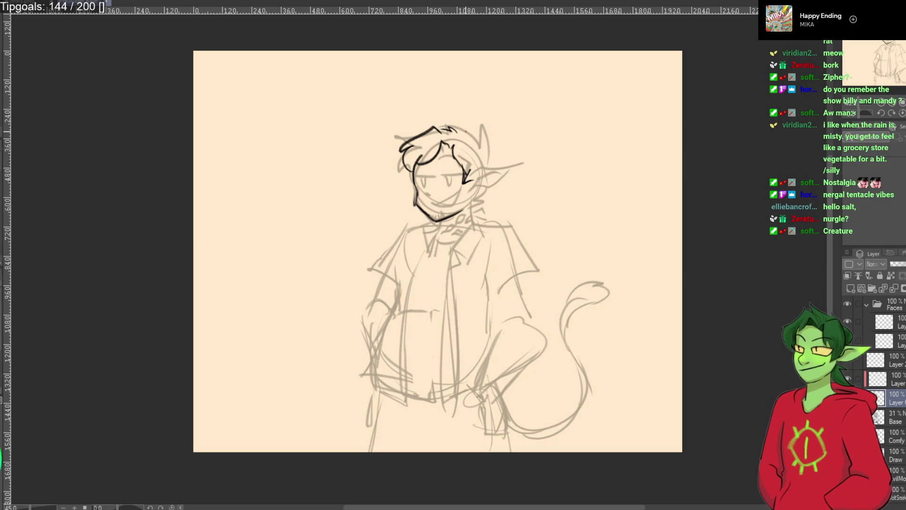
mouse_move(471, 134)
left_mouse_down()
mouse_move(491, 162)
mouse_move(470, 180)
mouse_move(518, 164)
mouse_move(466, 199)
left_mouse_up()
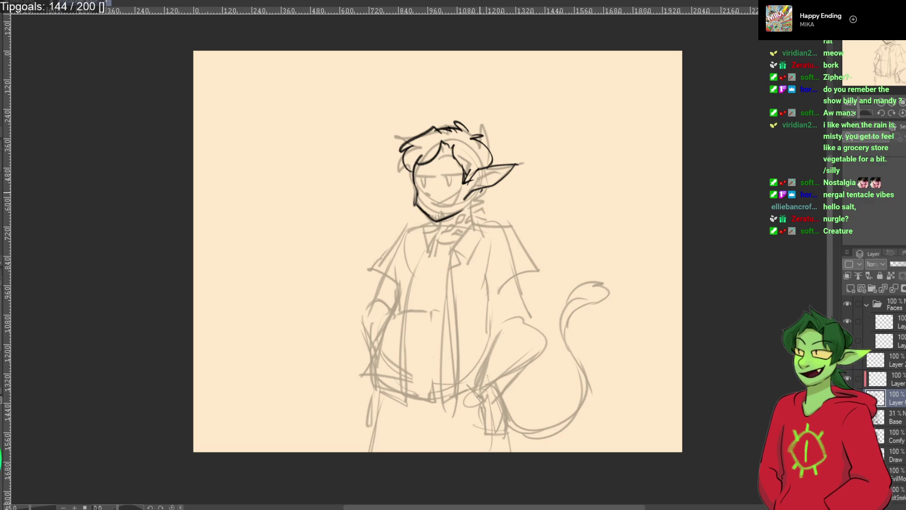
left_click_drag(474, 206, 470, 222)
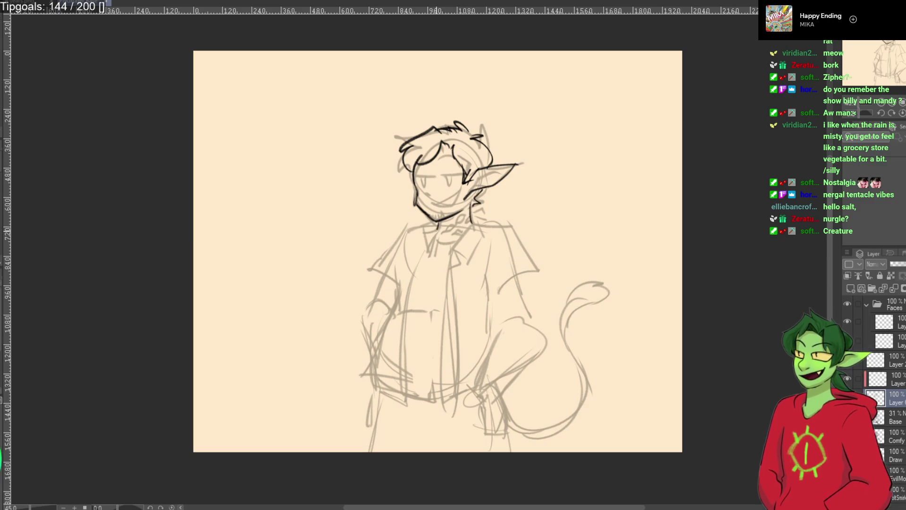
Outline the shirt's two pointed collar lapels and upper placket, and try strokes for the opposite front edge.
mouse_move(422, 226)
left_mouse_down()
mouse_move(461, 234)
mouse_move(448, 312)
left_mouse_up()
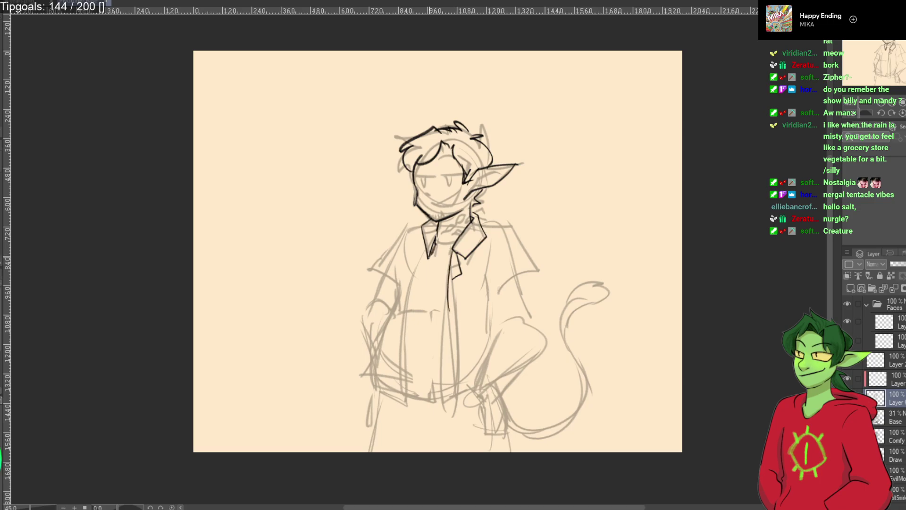
left_click_drag(436, 237, 428, 298)
key("ctrl+z")
left_click_drag(435, 242, 420, 301)
key("ctrl+z")
left_click_drag(434, 257, 419, 290)
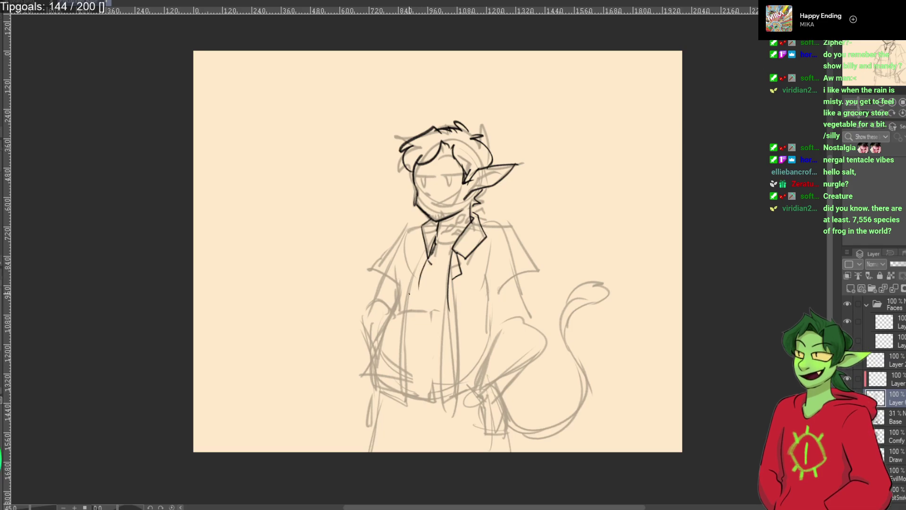
key("ctrl+z")
Draw both front edges of the open shirt, one curving over the chest and one running straight to the hem, undoing stray strokes.
left_click_drag(429, 259, 412, 326)
key("ctrl+z")
mouse_move(428, 259)
left_mouse_down()
mouse_move(415, 329)
mouse_move(420, 401)
left_mouse_up()
key("ctrl+z")
left_click_drag(429, 258, 404, 395)
key("ctrl+z")
mouse_move(429, 259)
left_mouse_down()
mouse_move(412, 304)
mouse_move(419, 403)
left_mouse_up()
key("ctrl+z")
mouse_move(428, 258)
left_mouse_down()
mouse_move(402, 315)
mouse_move(404, 405)
left_mouse_up()
key("ctrl+z")
left_click_drag(402, 314, 409, 402)
key("ctrl+z")
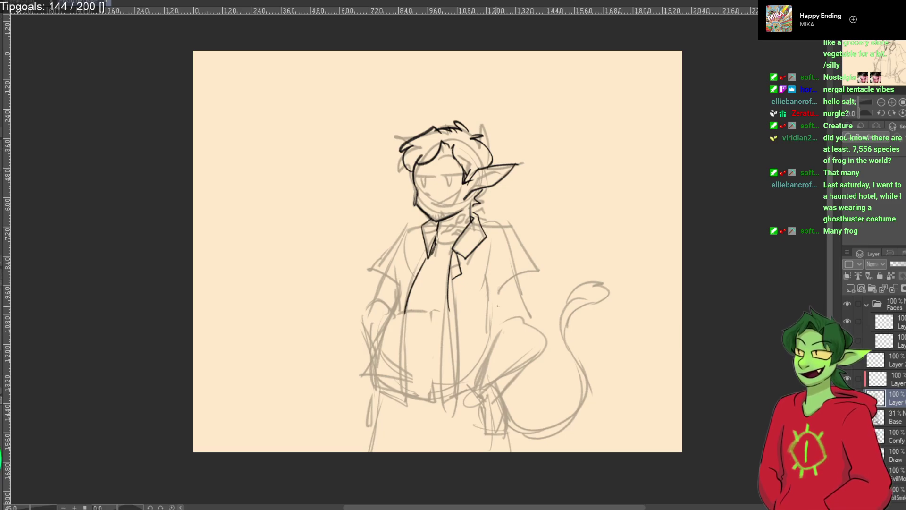
left_click_drag(451, 286, 447, 406)
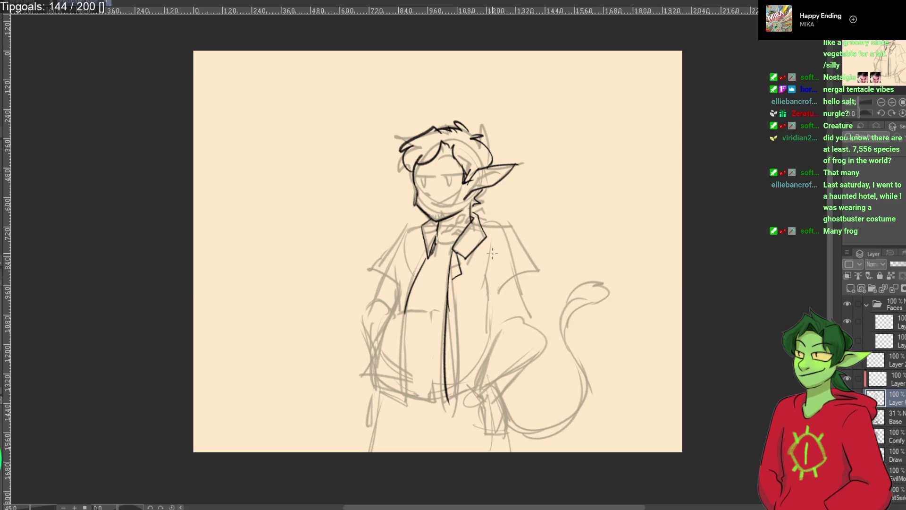
Draw the shoulder, short sleeve and bent arm on the tail side, with the hand resting at the hip.
mouse_move(483, 223)
left_mouse_down()
mouse_move(518, 230)
mouse_move(538, 282)
mouse_move(500, 296)
mouse_move(543, 333)
left_mouse_up()
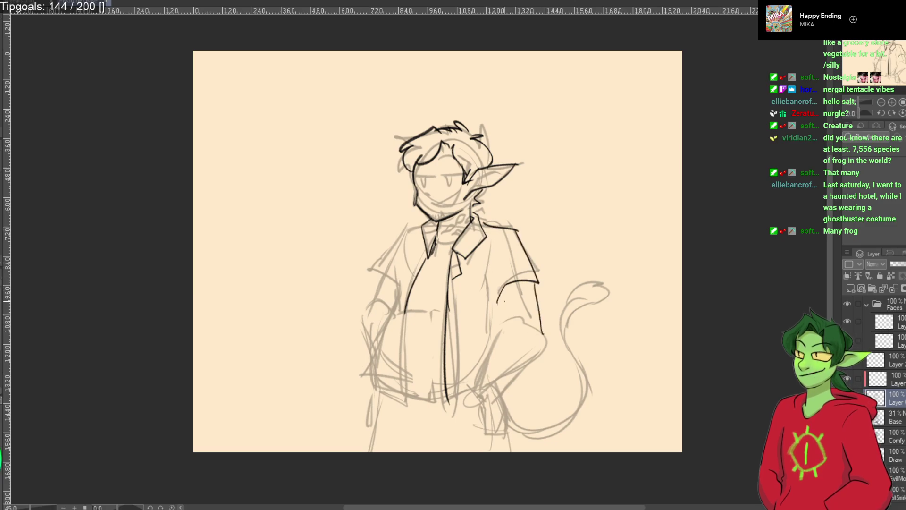
left_click_drag(498, 303, 506, 321)
left_click_drag(475, 378, 487, 403)
mouse_move(543, 334)
left_mouse_down()
mouse_move(491, 415)
mouse_move(511, 438)
left_mouse_up()
mouse_move(498, 399)
left_mouse_down()
mouse_move(500, 431)
mouse_move(489, 442)
mouse_move(478, 434)
mouse_move(485, 396)
mouse_move(504, 406)
mouse_move(509, 432)
left_mouse_up()
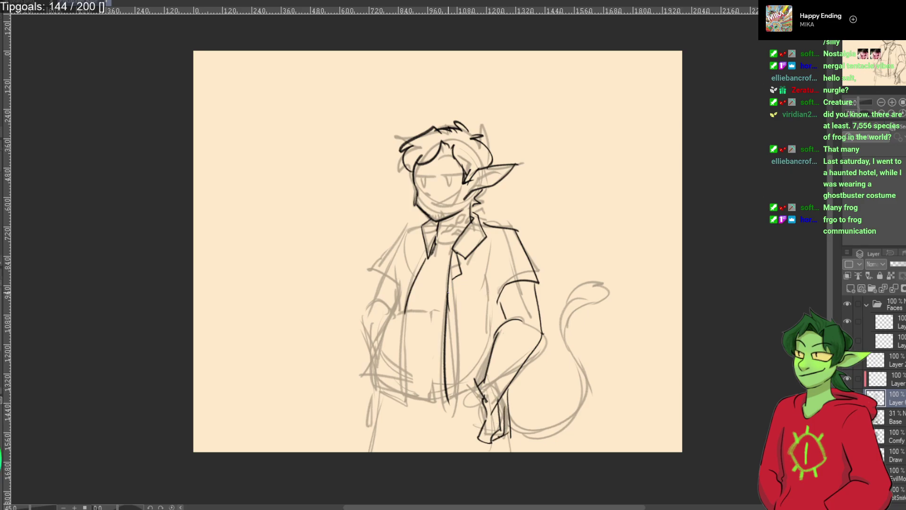
Outline the shirt's side, hem and chest line, and add the neckline and the opposite shoulder, sleeve and arm.
left_click_drag(395, 261, 369, 396)
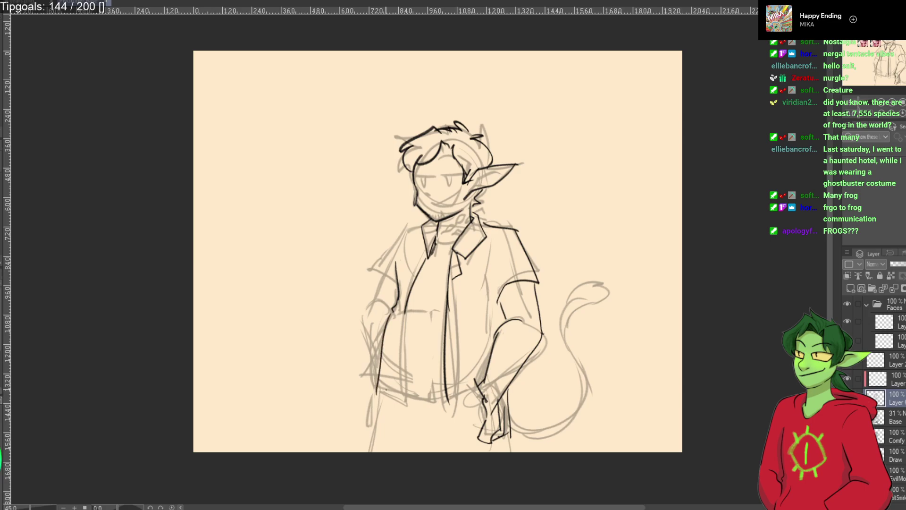
left_click_drag(408, 316, 375, 390)
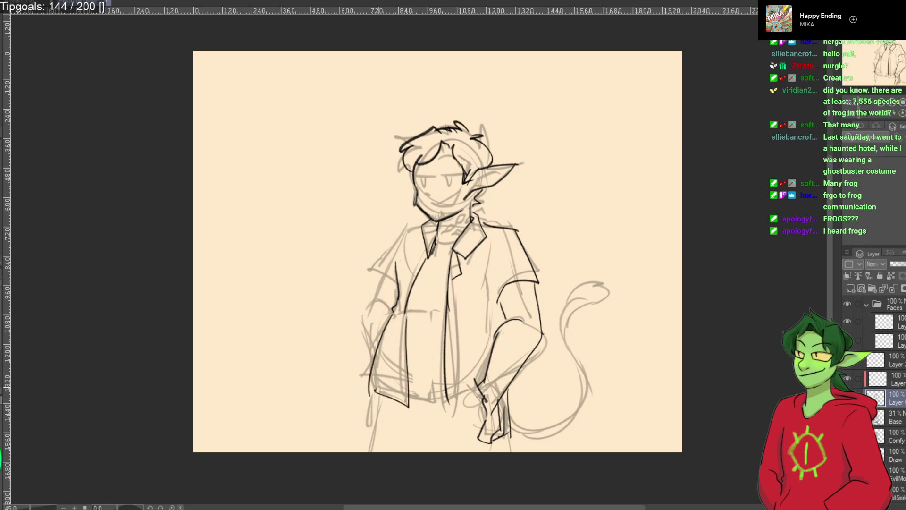
left_click_drag(443, 404, 486, 394)
key("ctrl+z")
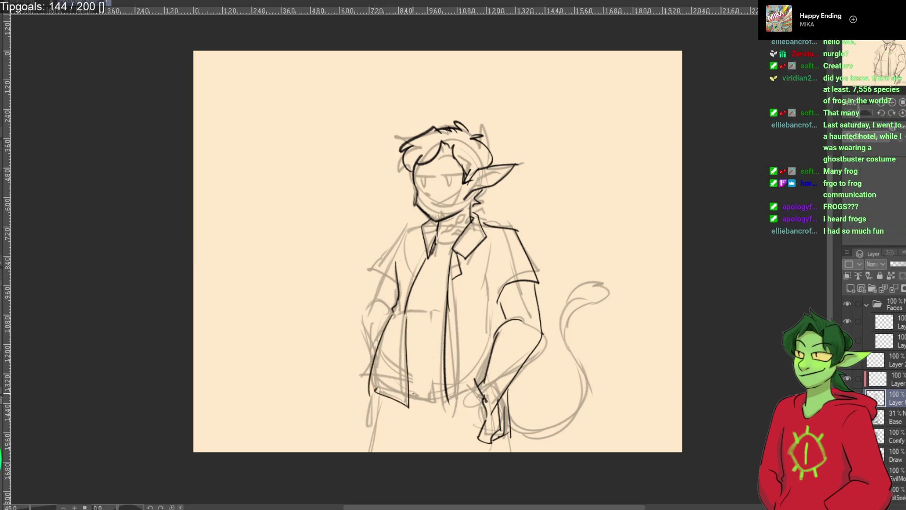
left_click_drag(369, 388, 409, 407)
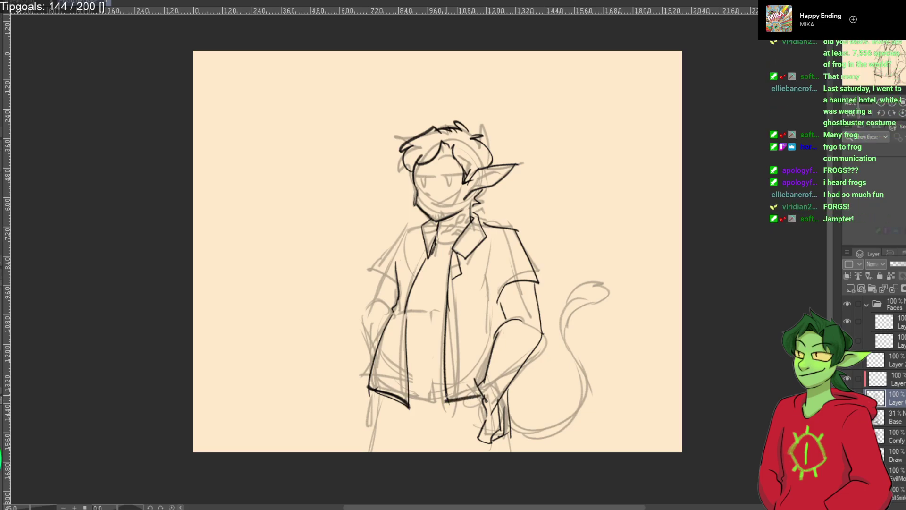
left_click_drag(405, 311, 442, 312)
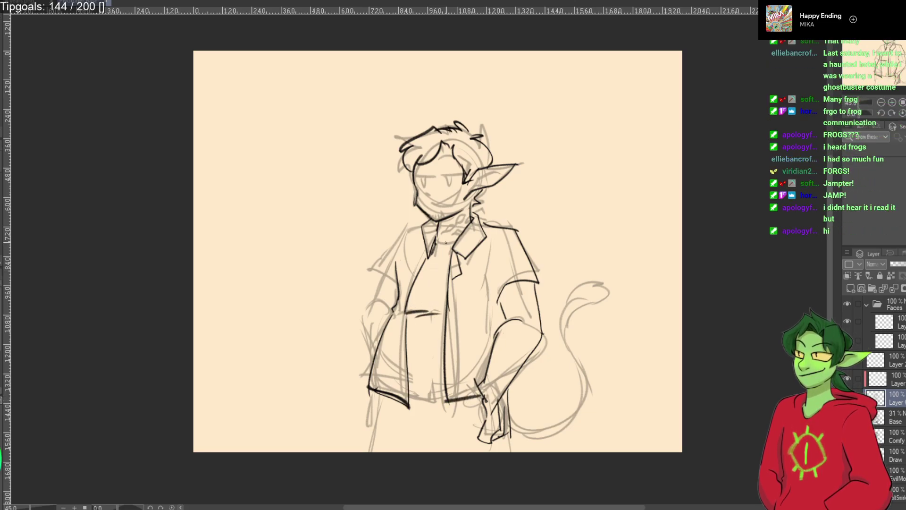
mouse_move(424, 223)
left_mouse_down()
mouse_move(370, 274)
mouse_move(402, 287)
mouse_move(365, 313)
mouse_move(390, 304)
mouse_move(366, 345)
mouse_move(372, 373)
left_mouse_up()
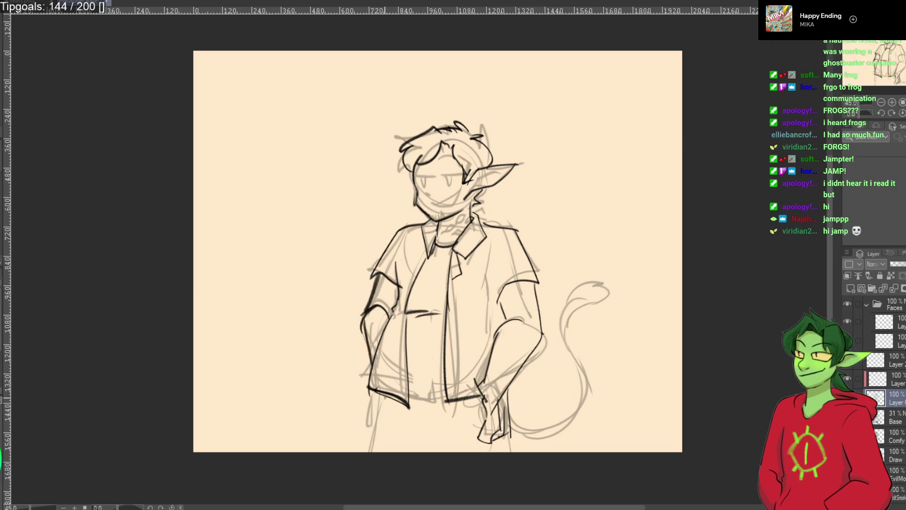
Try half-lidded eyes, brows and a curved smile on the face.
mouse_move(436, 177)
left_mouse_down()
mouse_move(469, 171)
mouse_move(456, 174)
left_mouse_up()
key("ctrl+z")
key("ctrl+z")
mouse_move(452, 175)
left_mouse_down()
mouse_move(468, 172)
mouse_move(465, 181)
left_mouse_up()
mouse_move(443, 183)
left_mouse_down()
mouse_move(462, 185)
mouse_move(409, 174)
left_mouse_up()
key("ctrl+z")
mouse_move(410, 175)
left_mouse_down()
mouse_move(420, 184)
mouse_move(470, 177)
mouse_move(411, 163)
mouse_move(477, 169)
left_mouse_up()
left_click_drag(429, 204, 461, 196)
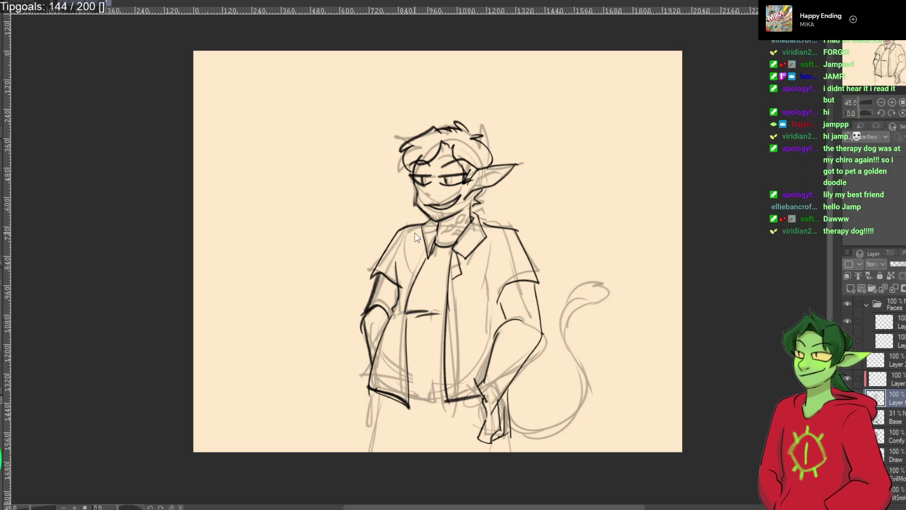
Undo the eyes, brows and smile until the face is blank.
key("ctrl+z")
key("ctrl+z")
key("ctrl+z")
key("ctrl+z")
key("ctrl+z")
key("ctrl+z")
key("ctrl+z")
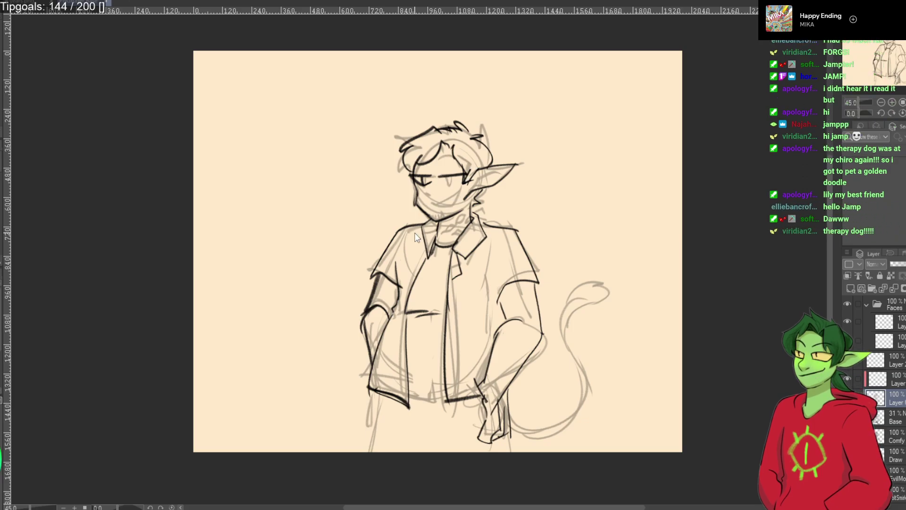
key("ctrl+z")
key("ctrl+z")
Erase the old front fringe and redraw it as jagged, parted strands over the forehead.
key("e")
left_click_drag(447, 152, 438, 154)
key("p")
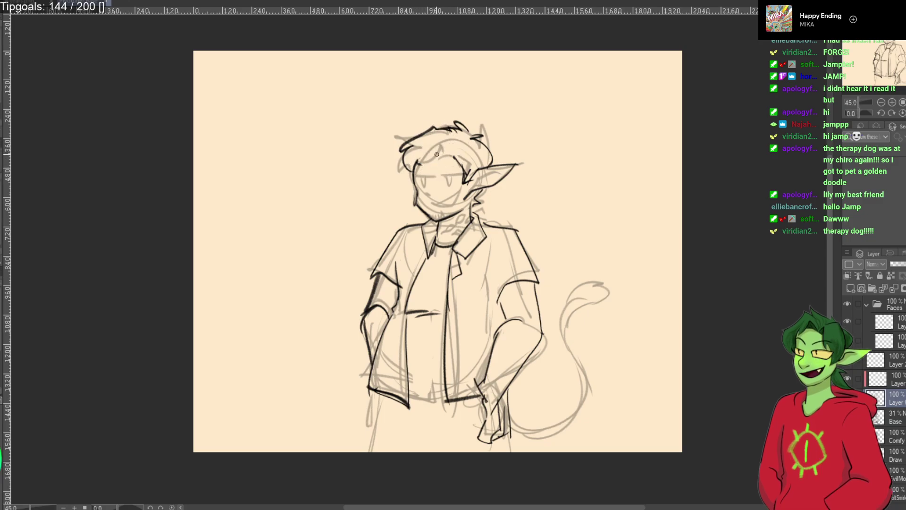
key("ctrl+z")
left_click_drag(436, 142, 404, 177)
left_click_drag(441, 149, 457, 175)
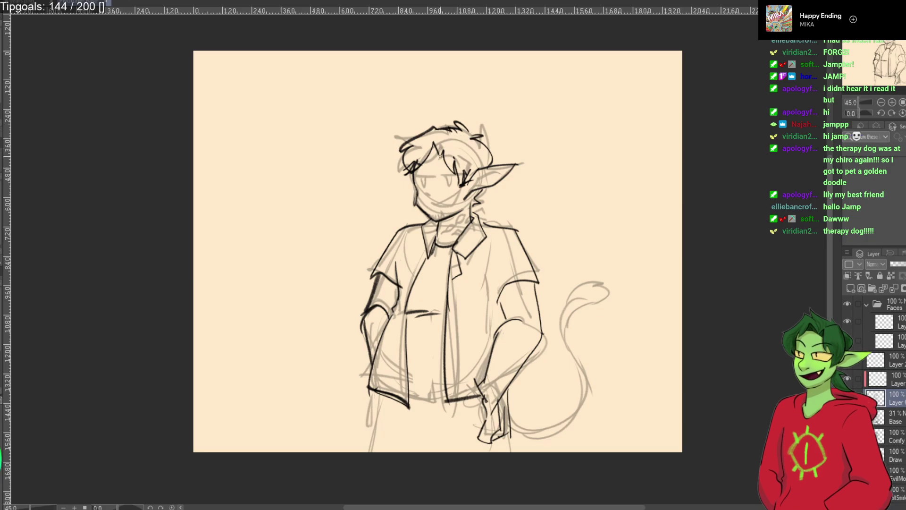
Try several versions of the tufts along the top of the hair, undoing the rejected strokes.
mouse_move(441, 130)
left_mouse_down()
mouse_move(466, 136)
mouse_move(422, 123)
left_mouse_up()
key("ctrl+z")
key("ctrl+z")
key("ctrl+z")
mouse_move(420, 116)
left_mouse_down()
mouse_move(422, 133)
mouse_move(461, 132)
mouse_move(417, 118)
left_mouse_up()
key("ctrl+z")
key("ctrl+z")
key("ctrl+z")
mouse_move(418, 117)
left_mouse_down()
mouse_move(420, 129)
mouse_move(464, 135)
left_mouse_up()
key("ctrl+z")
key("ctrl+z")
key("ctrl+z")
mouse_move(461, 126)
left_mouse_down()
mouse_move(425, 122)
mouse_move(398, 133)
left_mouse_up()
key("ctrl+z")
key("ctrl+z")
mouse_move(459, 125)
left_mouse_down()
mouse_move(432, 118)
mouse_move(465, 119)
left_mouse_up()
key("ctrl+z")
left_click_drag(455, 130, 462, 123)
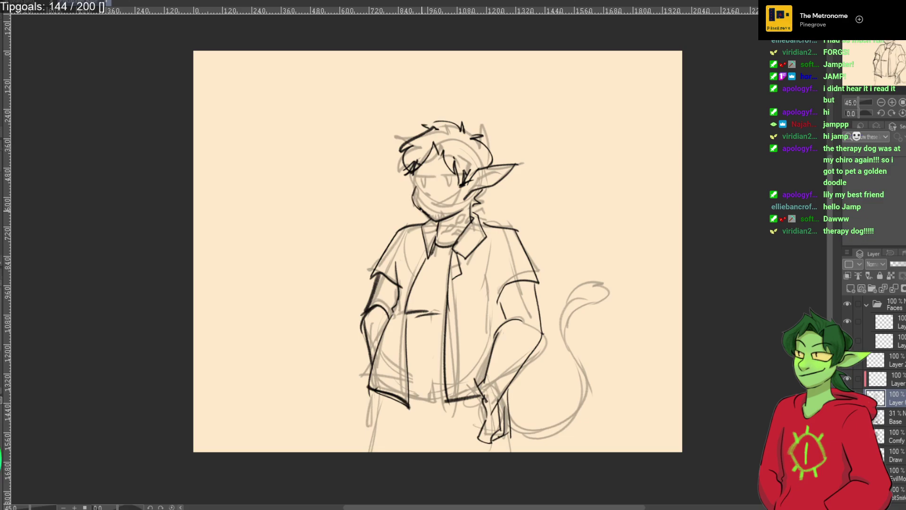
Redraw the cheek and jaw contour and try the eyes beneath the fringe, undoing the eye strokes.
left_click_drag(413, 194, 425, 215)
mouse_move(415, 174)
left_mouse_down()
mouse_move(414, 185)
mouse_move(466, 169)
mouse_move(432, 178)
left_mouse_up()
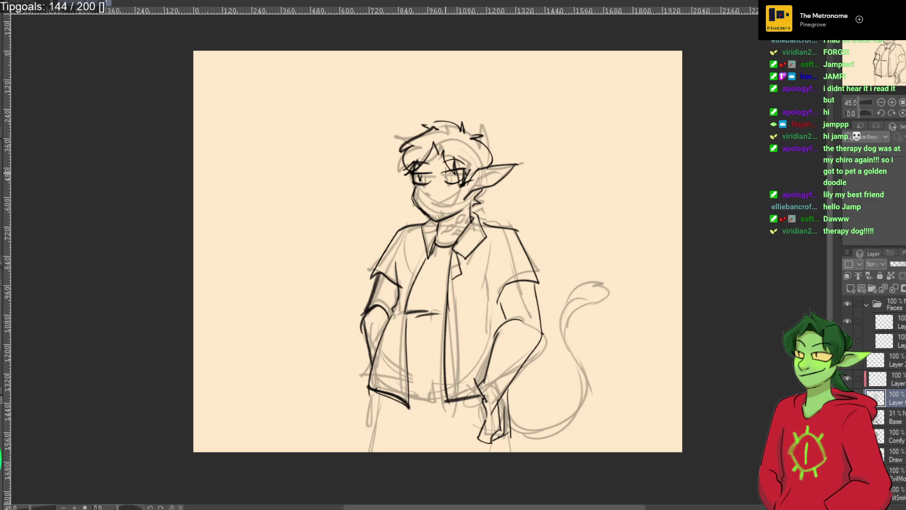
mouse_move(419, 175)
left_mouse_down()
mouse_move(428, 185)
mouse_move(429, 164)
mouse_move(465, 163)
left_mouse_up()
left_click_drag(413, 181, 432, 173)
mouse_move(444, 181)
left_mouse_down()
mouse_move(458, 185)
mouse_move(470, 162)
left_mouse_up()
key("ctrl+z")
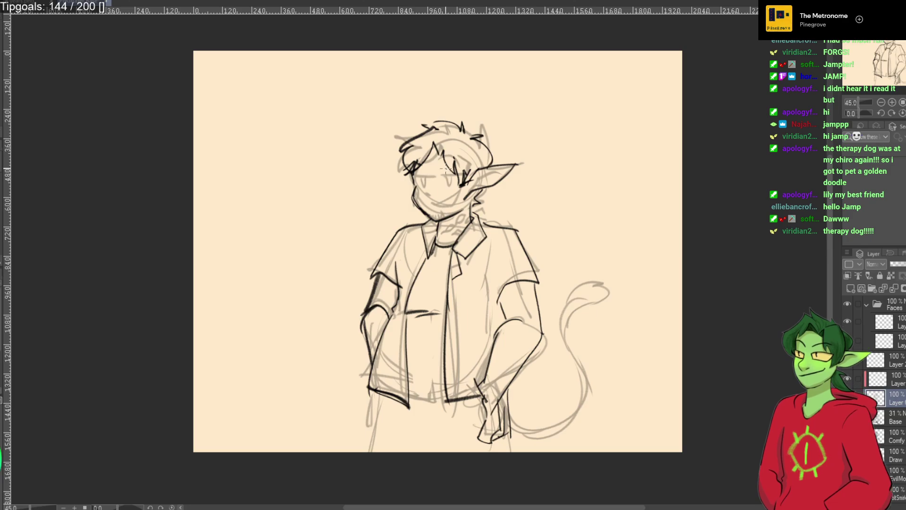
Sketch the brows, half-closed eyes, small nose and open smile on the face.
left_click_drag(442, 167, 468, 173)
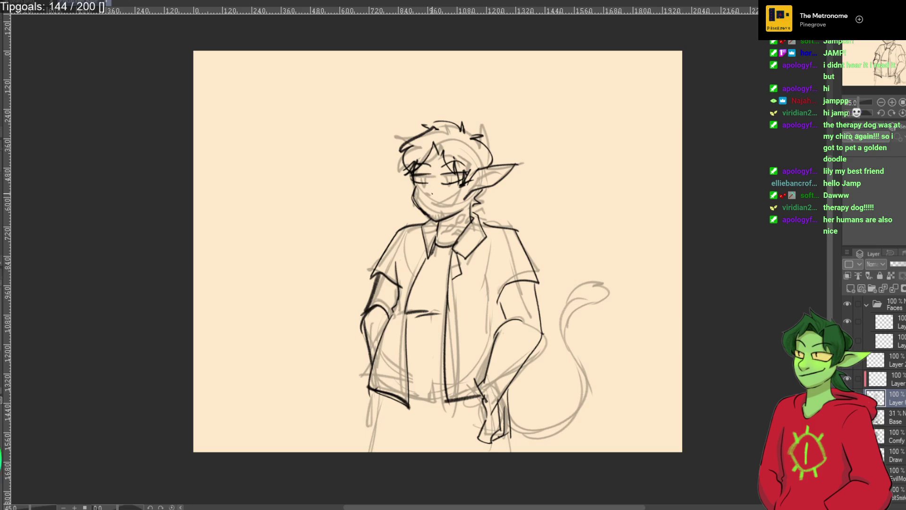
left_click_drag(427, 193, 431, 194)
left_click_drag(428, 203, 456, 195)
key("ctrl+z")
key("ctrl+z")
mouse_move(424, 175)
left_mouse_down()
mouse_move(419, 186)
mouse_move(445, 181)
left_mouse_up()
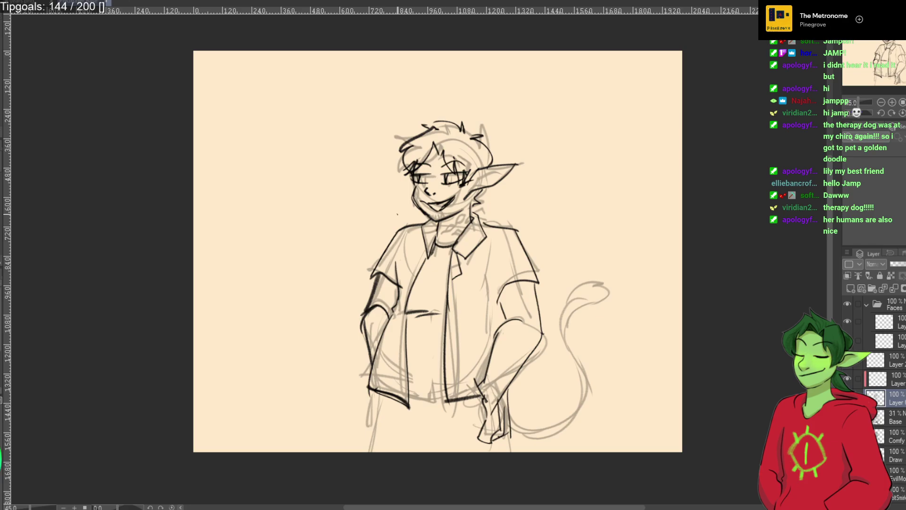
Clear the facial features and the old hair outline, keeping the fringe strands beside the ear.
mouse_move(451, 203)
left_mouse_down()
mouse_move(425, 201)
mouse_move(453, 179)
mouse_move(424, 175)
mouse_move(446, 171)
mouse_move(438, 167)
mouse_move(479, 142)
mouse_move(457, 124)
mouse_move(426, 136)
mouse_move(408, 167)
mouse_move(432, 151)
mouse_move(440, 159)
mouse_move(433, 151)
mouse_move(415, 168)
mouse_move(420, 161)
mouse_move(413, 180)
left_mouse_up()
key("ctrl+z")
key("ctrl+z")
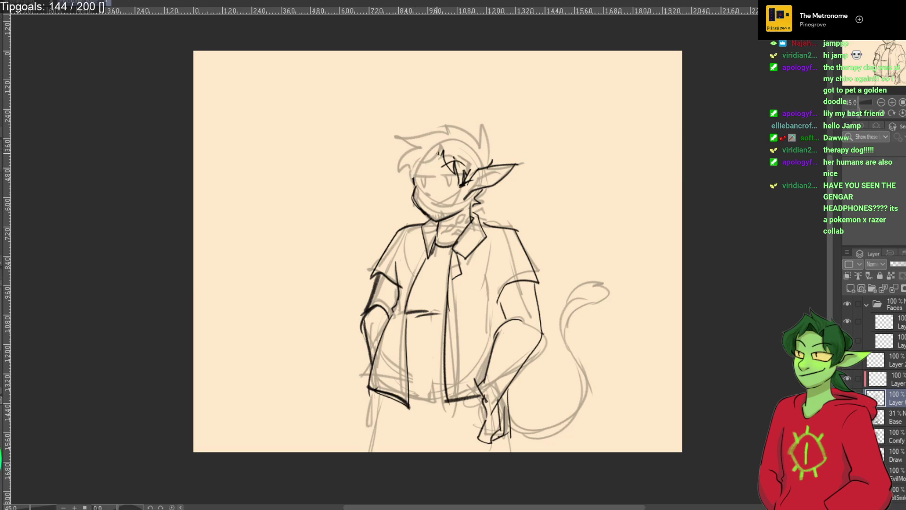
Try a rounded, swept hair outline over the faded sketch, and undo it.
mouse_move(439, 135)
left_mouse_down()
mouse_move(395, 136)
mouse_move(413, 147)
mouse_move(398, 176)
mouse_move(460, 131)
left_mouse_up()
mouse_move(451, 136)
left_mouse_down()
mouse_move(480, 147)
mouse_move(479, 168)
left_mouse_up()
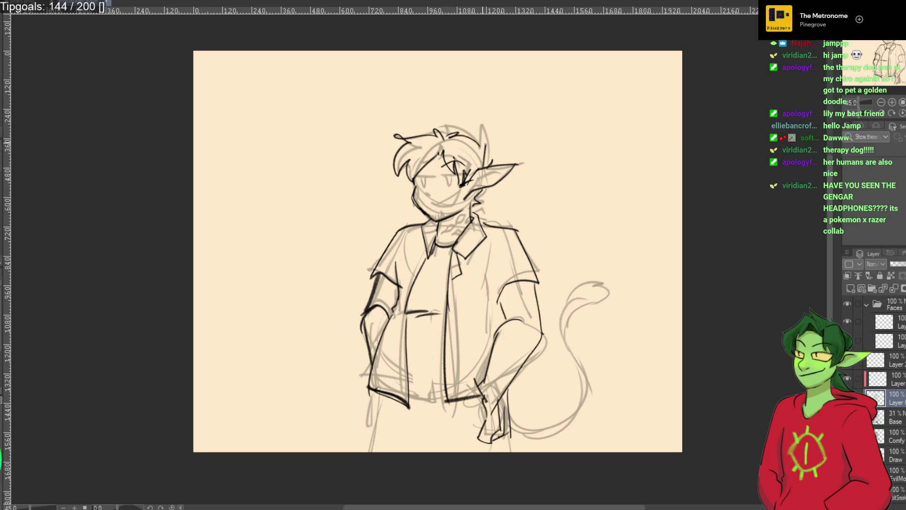
key("ctrl+z")
key("ctrl+z")
key("ctrl+z")
key("ctrl+z")
key("ctrl+z")
key("ctrl+z")
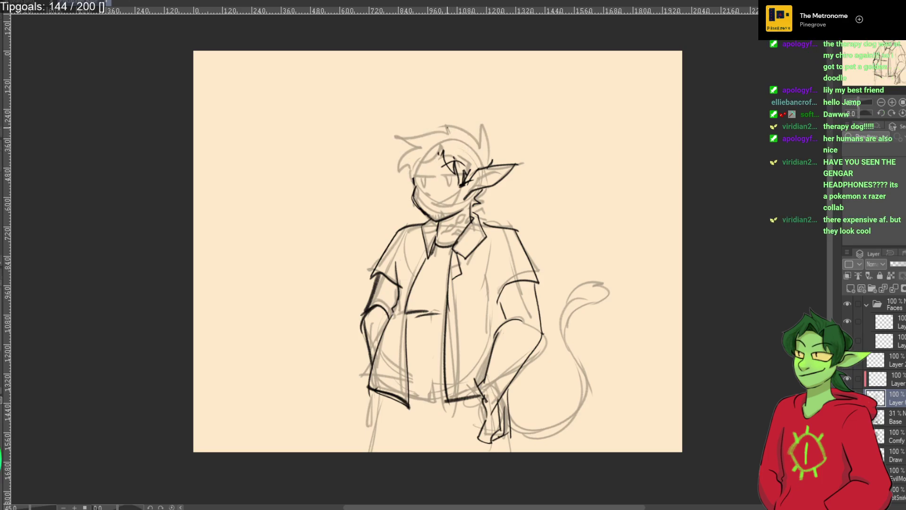
Redraw the hair as a spiky, swept outline with a jagged fringe, and mark a small goatee on the chin.
mouse_move(461, 134)
left_mouse_down()
mouse_move(440, 123)
mouse_move(397, 128)
left_mouse_up()
mouse_move(418, 134)
left_mouse_down()
mouse_move(397, 163)
mouse_move(434, 144)
mouse_move(407, 181)
mouse_move(436, 151)
mouse_move(427, 171)
left_mouse_up()
key("ctrl+z")
left_click_drag(428, 154, 409, 187)
mouse_move(463, 130)
left_mouse_down()
mouse_move(489, 146)
mouse_move(479, 137)
mouse_move(495, 135)
mouse_move(488, 170)
mouse_move(464, 168)
mouse_move(450, 183)
left_mouse_up()
key("ctrl+z")
key("ctrl+z")
key("ctrl+z")
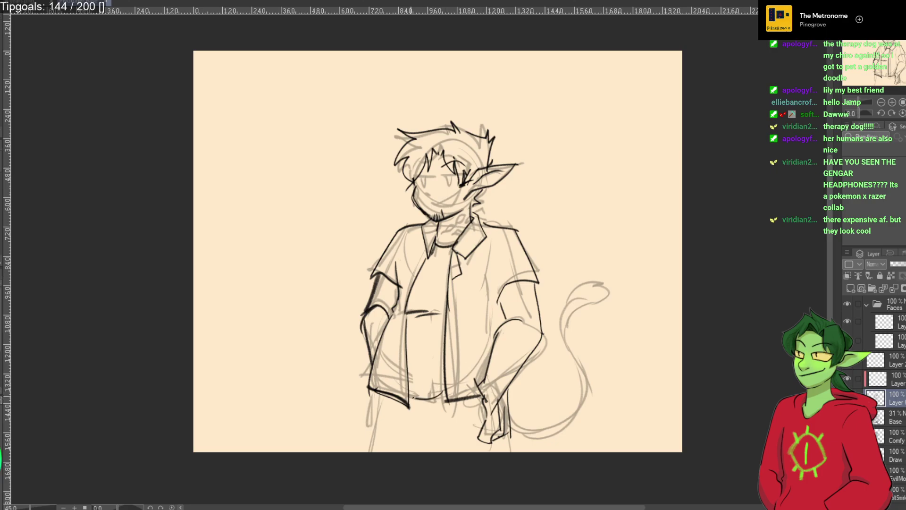
Redraw the undershirt's curved hem between the open shirt fronts and add curved print marks on its chest.
key("ctrl+z")
left_click_drag(409, 386, 446, 392)
mouse_move(419, 266)
left_mouse_down()
mouse_move(422, 289)
mouse_move(451, 295)
left_mouse_up()
key("ctrl+z")
key("ctrl+z")
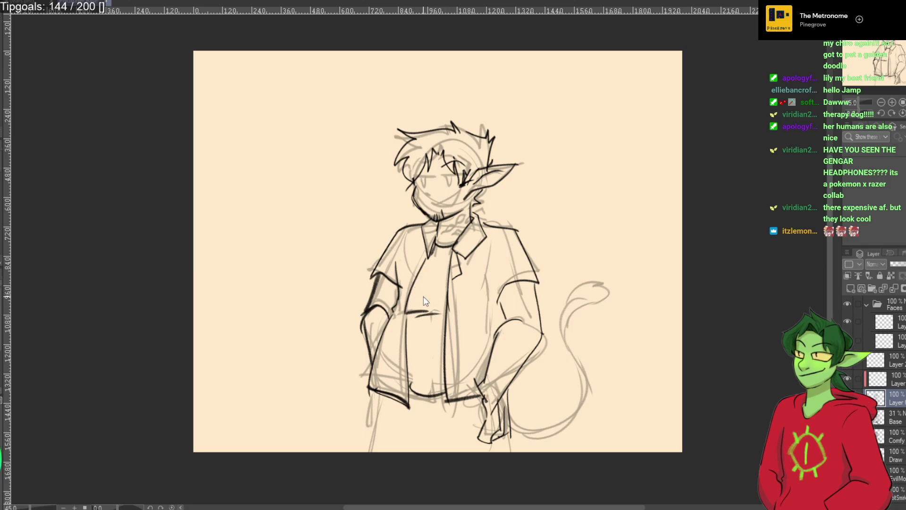
left_click_drag(422, 292, 406, 299)
mouse_move(452, 268)
left_mouse_down()
mouse_move(434, 288)
mouse_move(448, 305)
left_mouse_up()
key("ctrl+z")
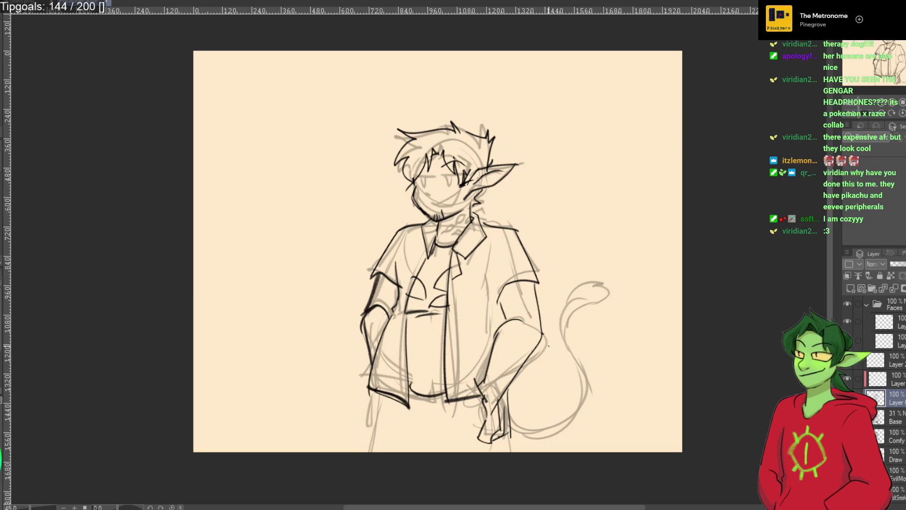
Draw the outer outlines of both trouser legs down to the canvas edge, undoing misplaced strokes.
left_click_drag(508, 397, 516, 476)
left_click_drag(379, 395, 373, 471)
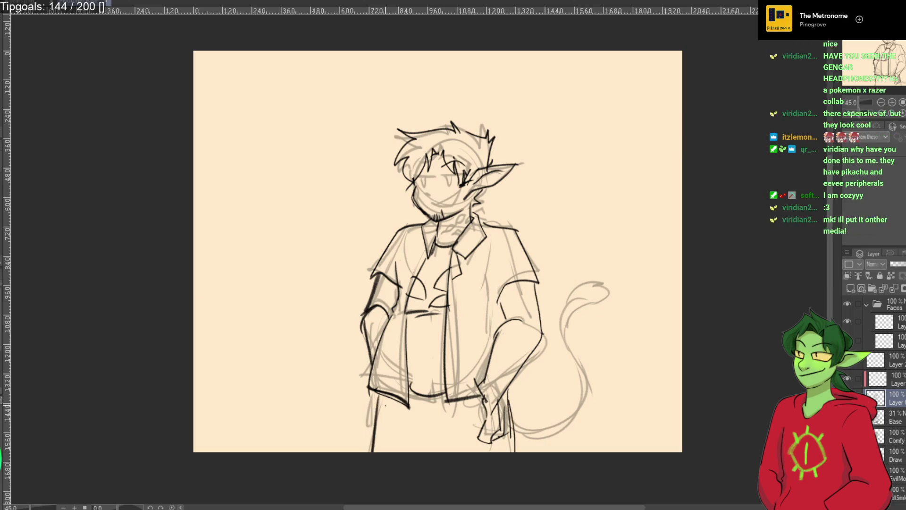
key("ctrl+z")
left_click_drag(382, 396, 369, 452)
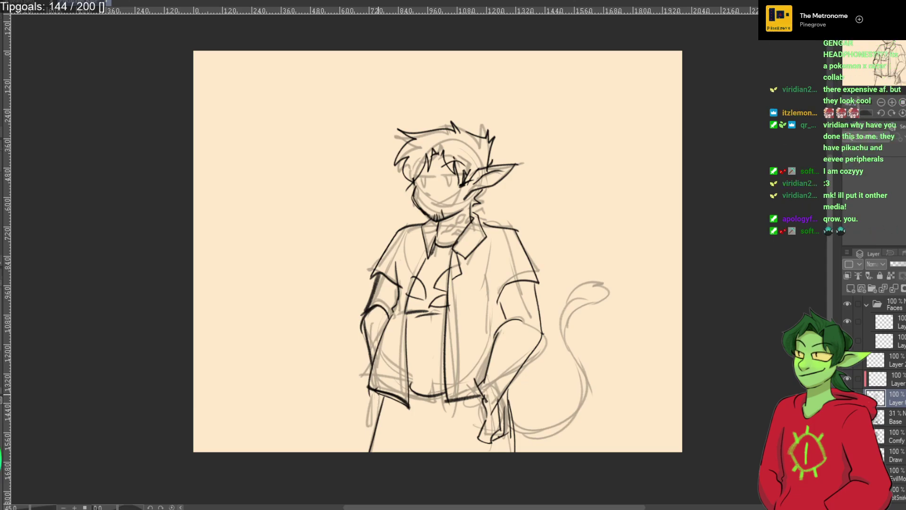
left_click_drag(378, 390, 368, 414)
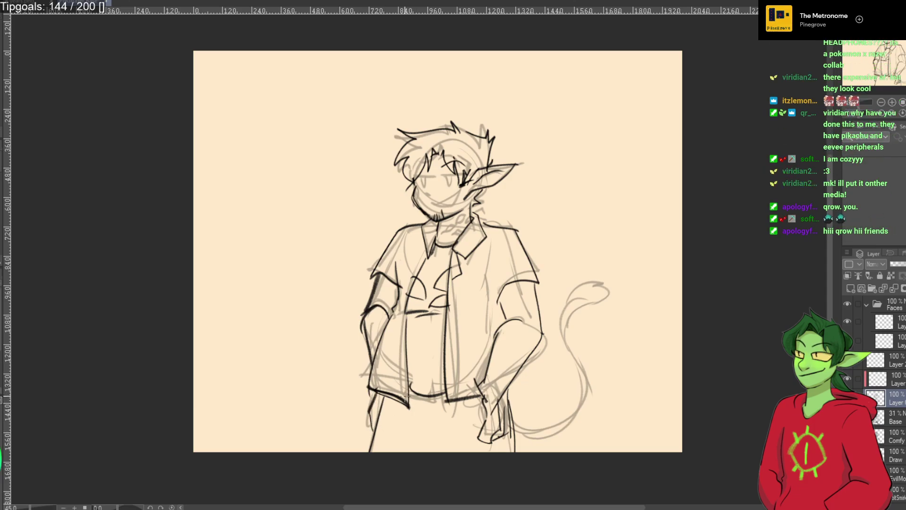
key("ctrl+z")
key("ctrl+z")
Add the short line at the hip below the shirt hem, the trouser fly and the creases around the crotch.
left_click_drag(377, 404, 370, 425)
key("ctrl+z")
left_click_drag(379, 393, 374, 427)
left_click_drag(419, 400, 428, 427)
mouse_move(417, 428)
left_mouse_down()
mouse_move(472, 422)
mouse_move(435, 452)
mouse_move(431, 440)
mouse_move(432, 451)
left_mouse_up()
key("ctrl+z")
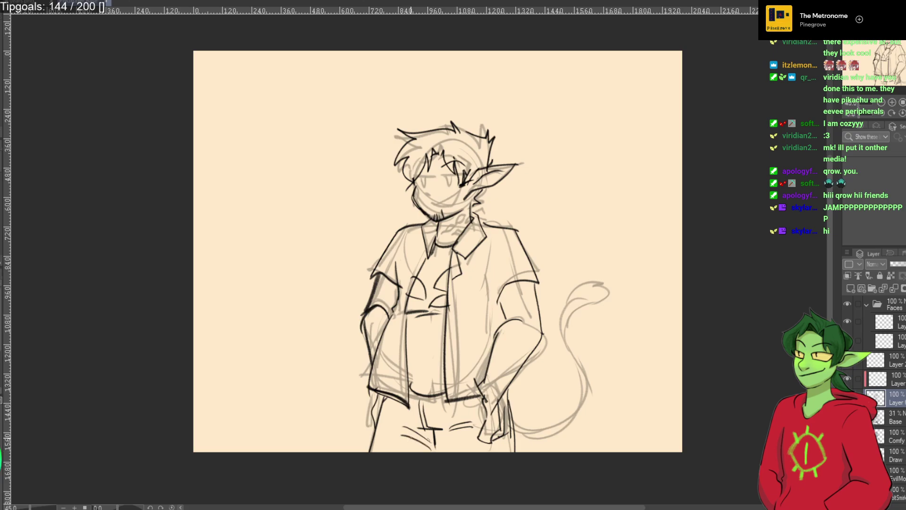
Draw the long tail curving up from behind the hip and finish it with a curled tuft above the faded one.
mouse_move(515, 426)
left_mouse_down()
mouse_move(519, 440)
mouse_move(573, 273)
left_mouse_up()
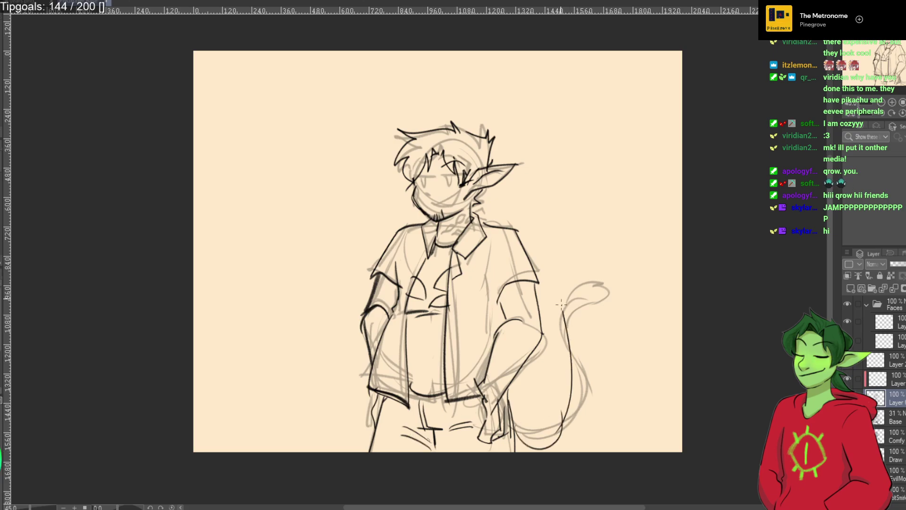
left_click_drag(562, 304, 547, 260)
mouse_move(556, 258)
left_mouse_down()
mouse_move(590, 256)
mouse_move(561, 287)
mouse_move(573, 392)
mouse_move(523, 442)
mouse_move(517, 420)
left_mouse_up()
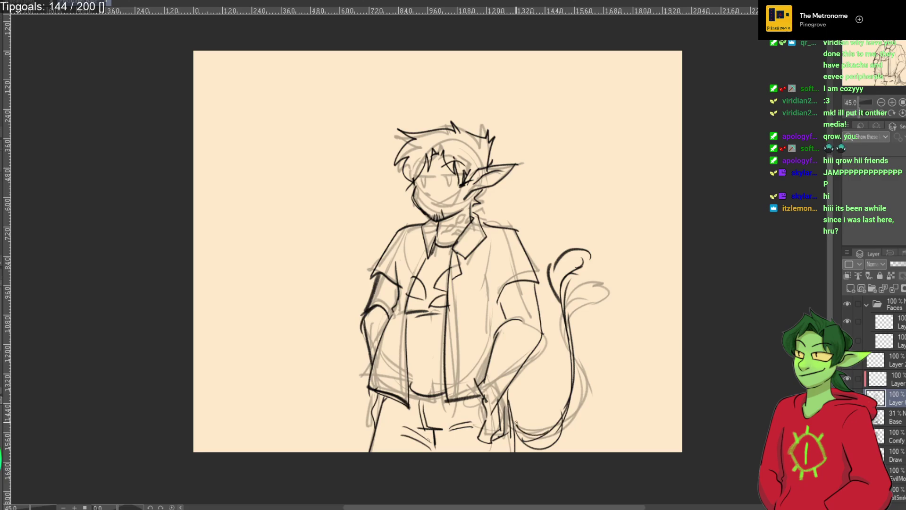
left_click_drag(569, 260, 560, 296)
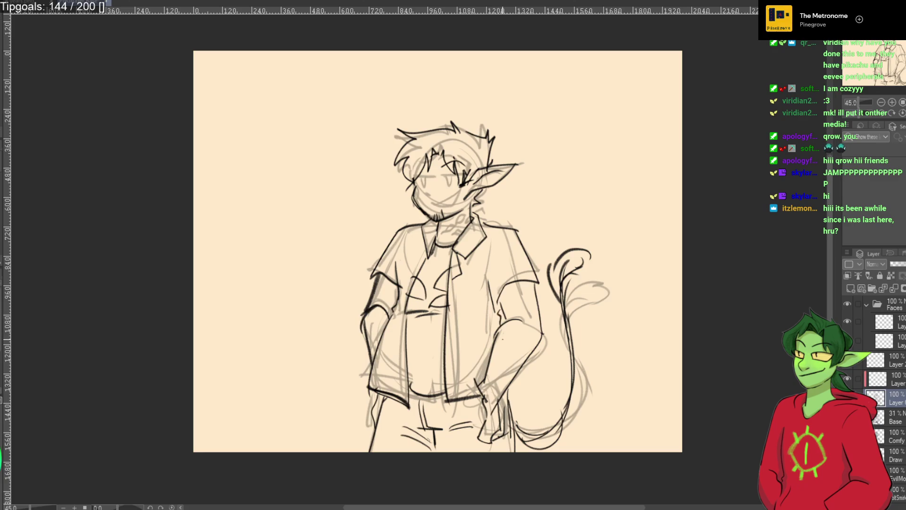
Add the chest crease across the shirt panel beside the bent arm, undoing the first strokes.
mouse_move(492, 319)
left_mouse_down()
mouse_move(458, 317)
mouse_move(471, 336)
mouse_move(456, 317)
left_mouse_up()
key("ctrl+z")
key("ctrl+z")
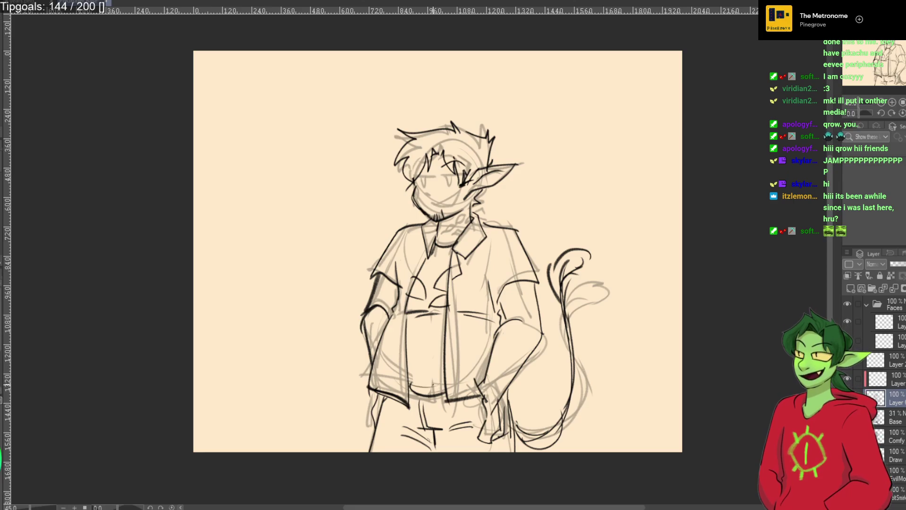
Draw the diagonal shirt hem from the front edge up to the pocketed hand, and the small leaf-shaped marks on the neck.
left_click_drag(490, 374, 447, 415)
left_click_drag(443, 382, 445, 420)
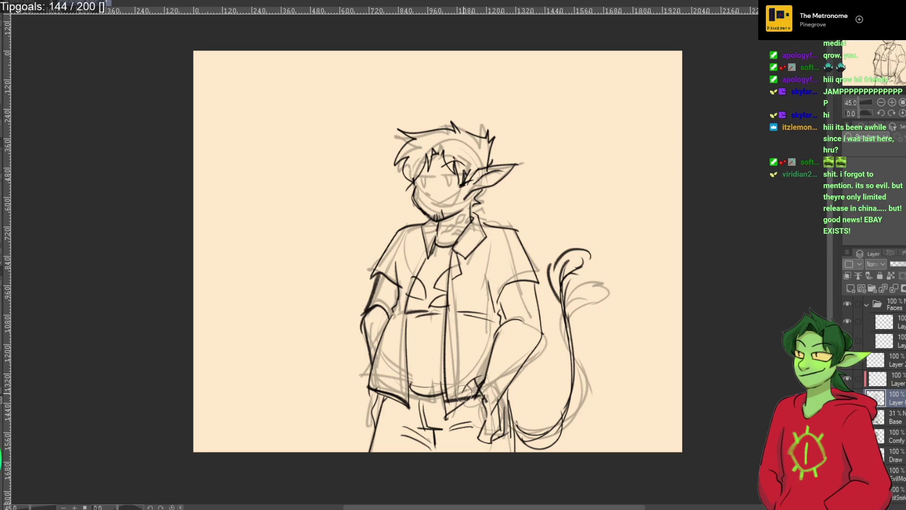
mouse_move(460, 398)
left_mouse_down()
mouse_move(504, 376)
mouse_move(468, 402)
mouse_move(476, 400)
mouse_move(481, 416)
mouse_move(475, 387)
mouse_move(483, 381)
mouse_move(448, 415)
left_mouse_up()
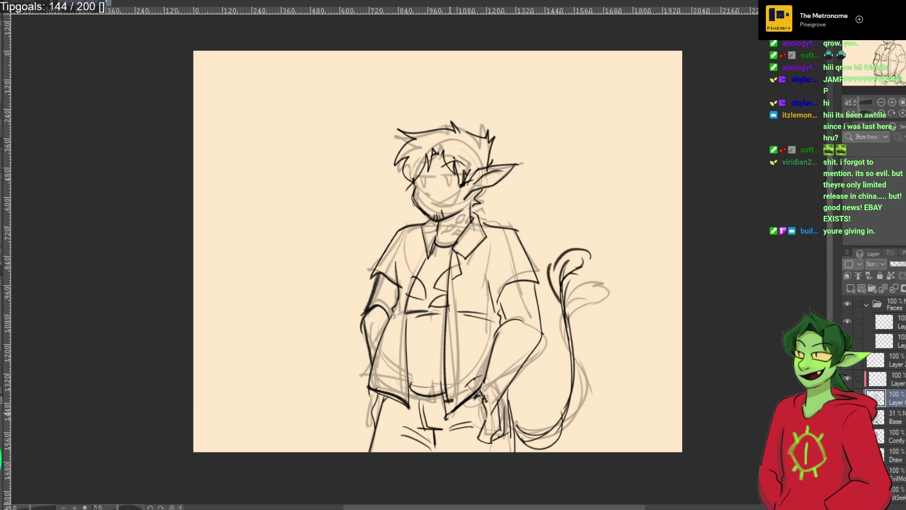
left_click_drag(486, 373, 458, 396)
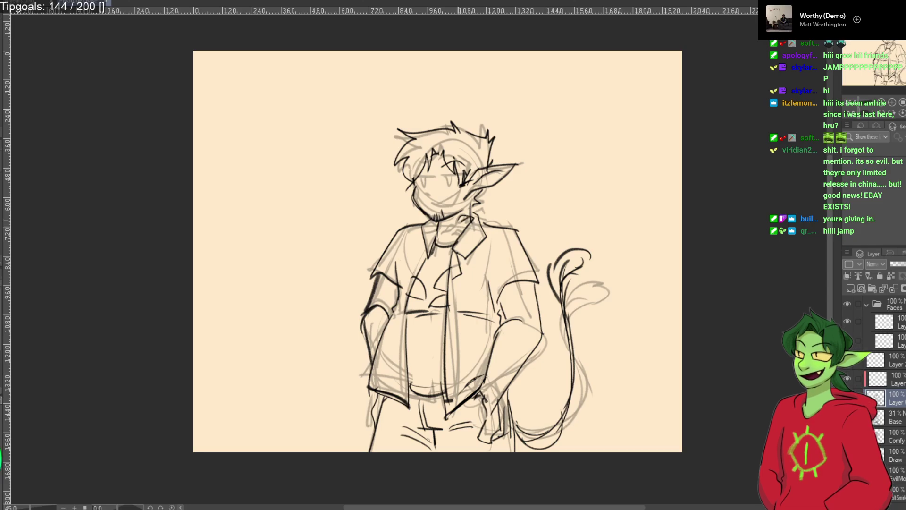
left_click_drag(449, 230, 461, 229)
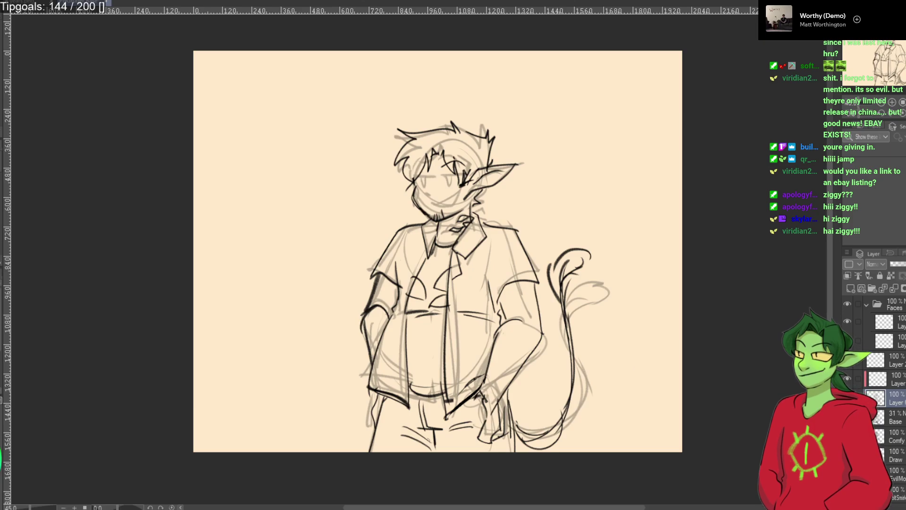
Erase the whole faded sketch on the Base layer, and reselect the clean line layer above it.
left_click(893, 415)
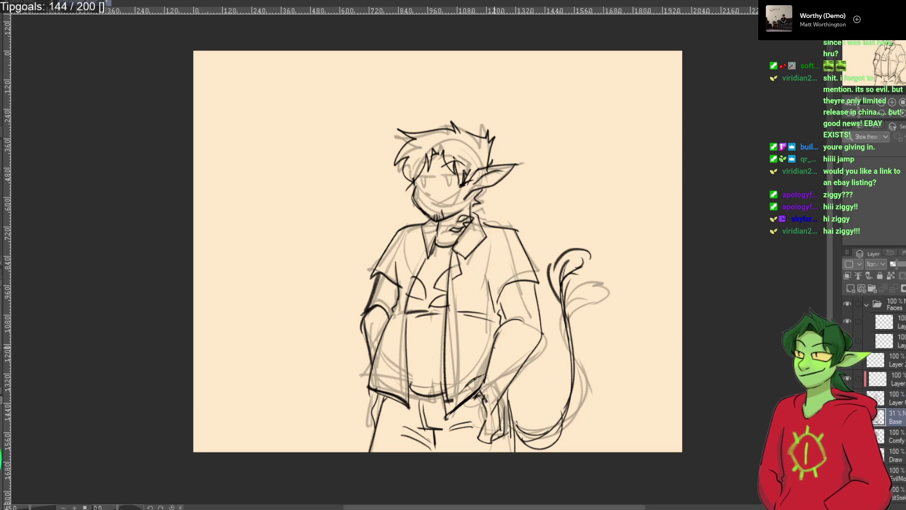
left_click_drag(583, 292, 566, 406)
mouse_move(527, 195)
left_mouse_down()
mouse_move(474, 337)
mouse_move(375, 163)
left_mouse_up()
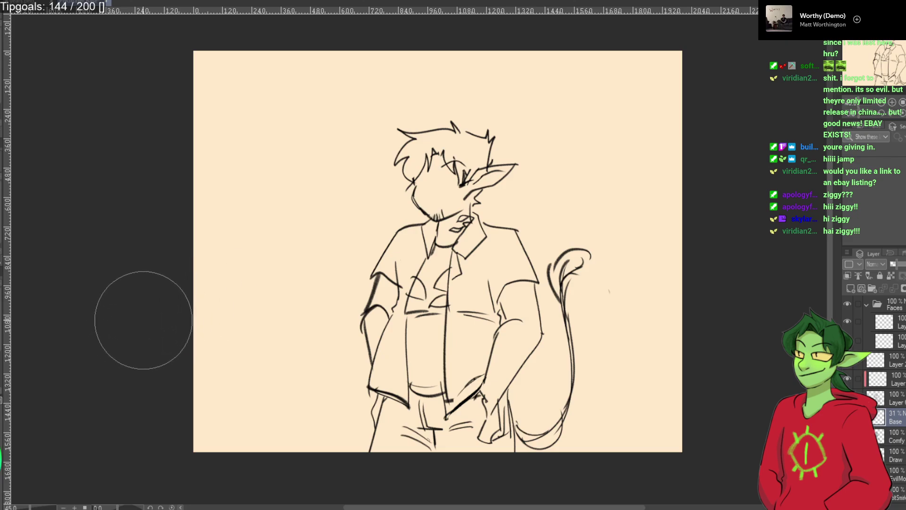
left_click(887, 398)
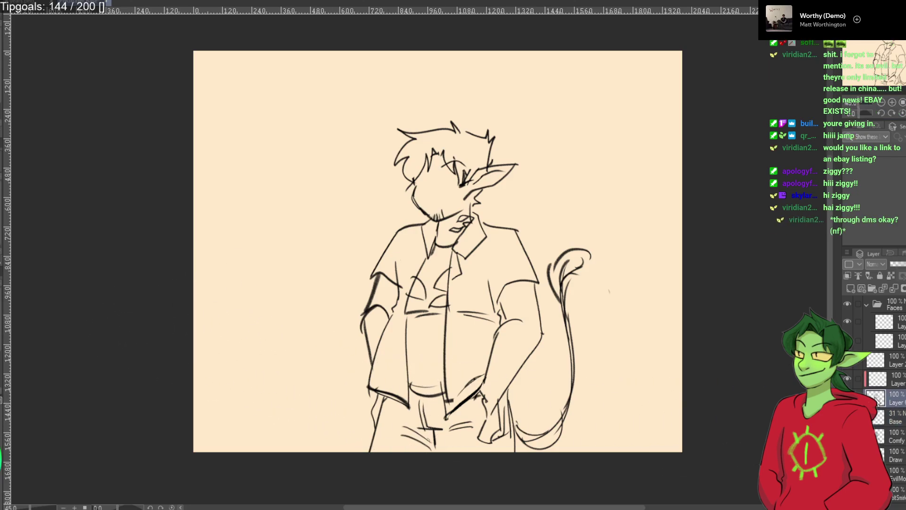
Erase the old shirt hem across the waist and redraw the tail-side panel with a longer front edge and lower diagonal hem.
mouse_move(420, 415)
left_mouse_down()
mouse_move(464, 405)
mouse_move(436, 403)
mouse_move(451, 387)
mouse_move(418, 401)
left_mouse_up()
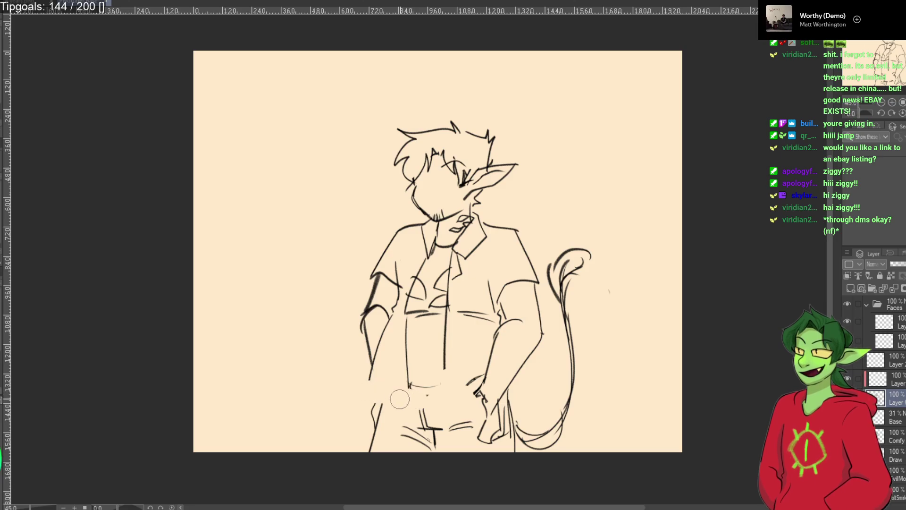
mouse_move(374, 378)
left_mouse_down()
mouse_move(378, 357)
mouse_move(457, 396)
mouse_move(451, 438)
left_mouse_up()
left_click_drag(482, 393, 443, 437)
left_click_drag(442, 358, 446, 441)
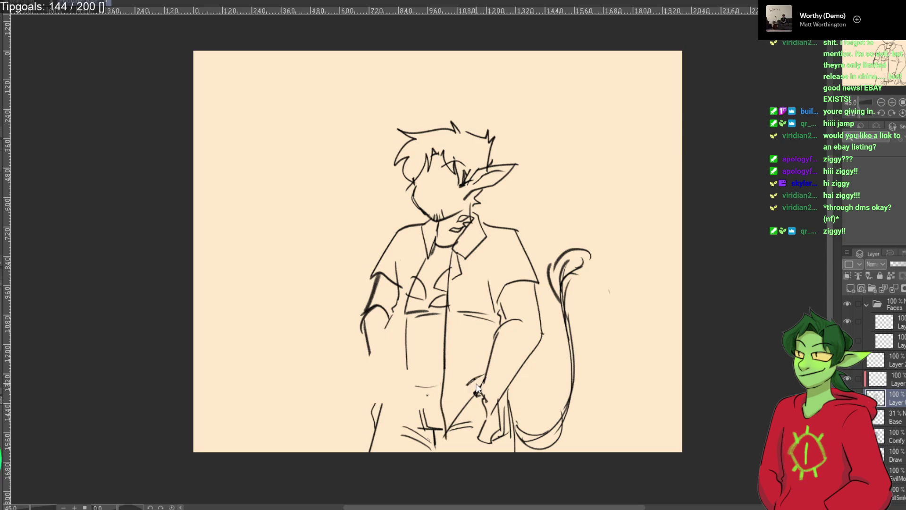
mouse_move(407, 360)
left_mouse_down()
mouse_move(409, 429)
mouse_move(372, 408)
left_mouse_up()
left_click_drag(380, 340, 377, 420)
left_click_drag(385, 327, 373, 407)
left_click_drag(377, 371, 374, 415)
key("ctrl+z")
key("ctrl+z")
key("ctrl+z")
key("ctrl+z")
key("ctrl+z")
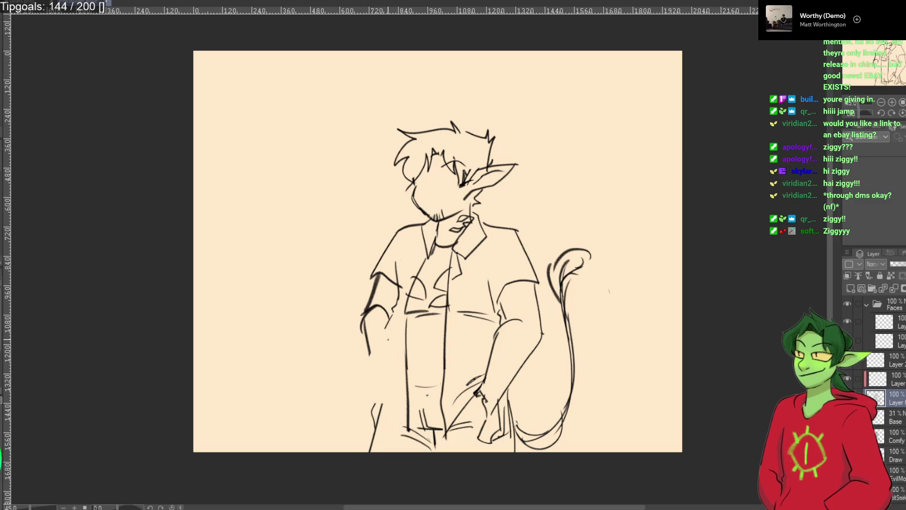
Draw the opposite shirt panel's side edge and slanted hem, the belly curve above the fly, and the creases around the pocketed hand.
left_click_drag(383, 327, 374, 416)
mouse_move(407, 357)
left_mouse_down()
mouse_move(404, 433)
mouse_move(369, 410)
mouse_move(440, 398)
left_mouse_up()
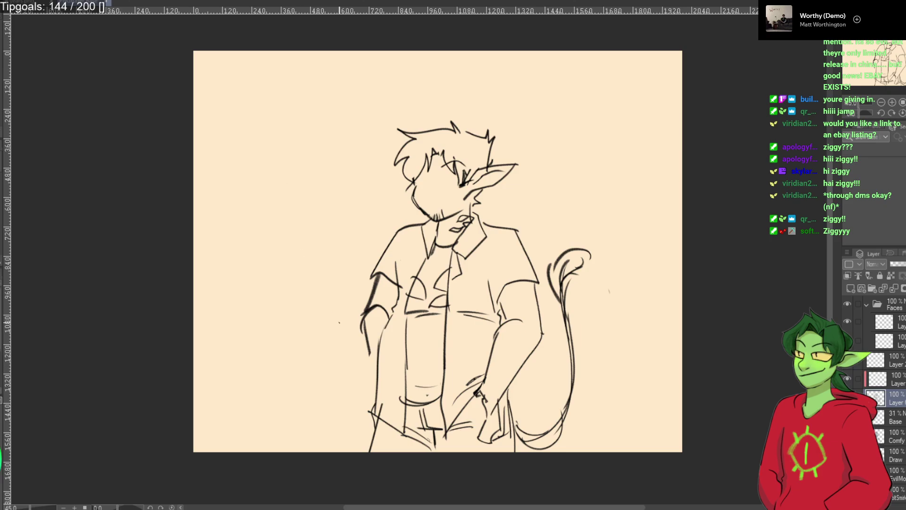
left_click_drag(368, 351, 389, 437)
key("ctrl+z")
left_click_drag(386, 399, 406, 433)
left_click_drag(378, 381, 401, 412)
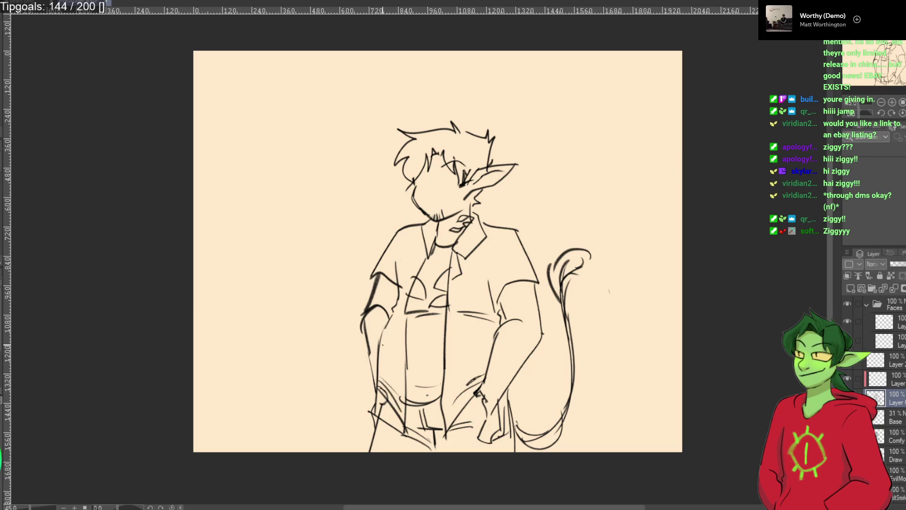
Refine the forearm line running into the pocket, undoing misplaced strokes, and add light creases on the lower belly.
left_click_drag(384, 329, 379, 388)
key("ctrl+z")
left_click_drag(384, 315, 377, 371)
key("ctrl+z")
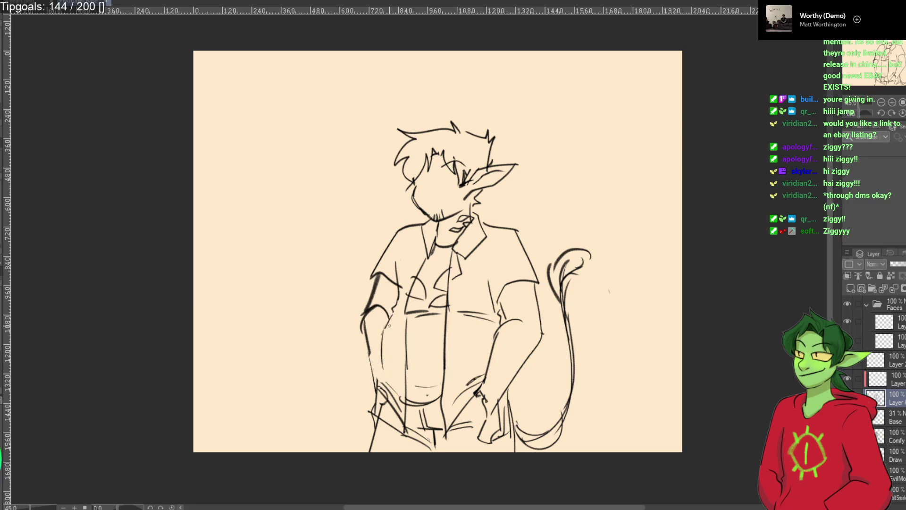
left_click_drag(391, 316, 378, 386)
key("ctrl+z")
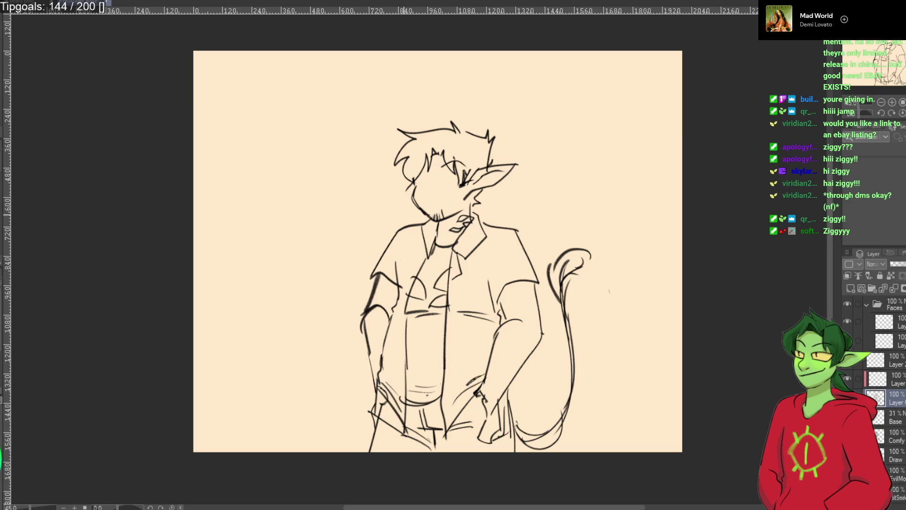
scroll(425, 192, "up", 3)
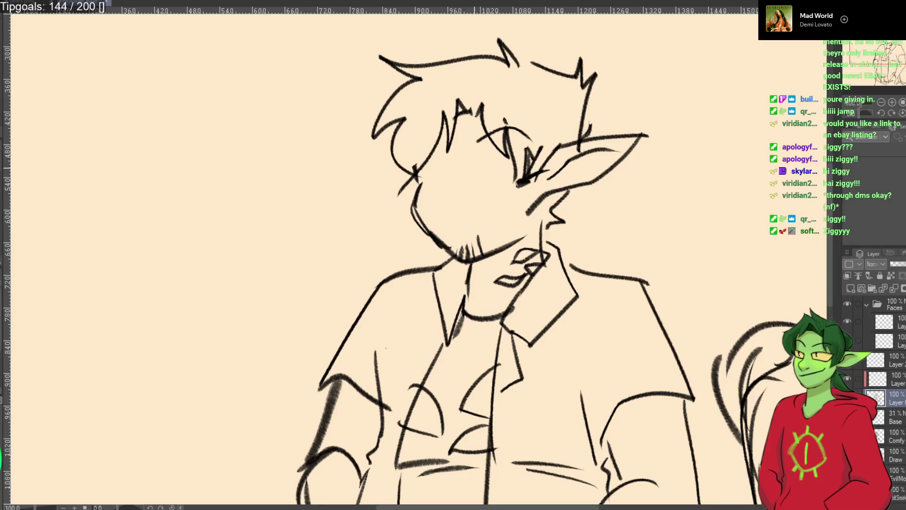
left_click_drag(459, 168, 516, 165)
key("ctrl+z")
mouse_move(463, 173)
left_mouse_down()
mouse_move(494, 160)
mouse_move(523, 167)
mouse_move(517, 178)
mouse_move(478, 190)
mouse_move(463, 176)
mouse_move(414, 173)
mouse_move(441, 188)
mouse_move(447, 166)
mouse_move(425, 186)
mouse_move(443, 173)
mouse_move(438, 202)
mouse_move(466, 205)
mouse_move(452, 229)
left_mouse_up()
key("ctrl+z")
key("ctrl+z")
key("ctrl+z")
mouse_move(501, 207)
left_mouse_down()
mouse_move(480, 232)
mouse_move(446, 230)
left_mouse_up()
key("ctrl+z")
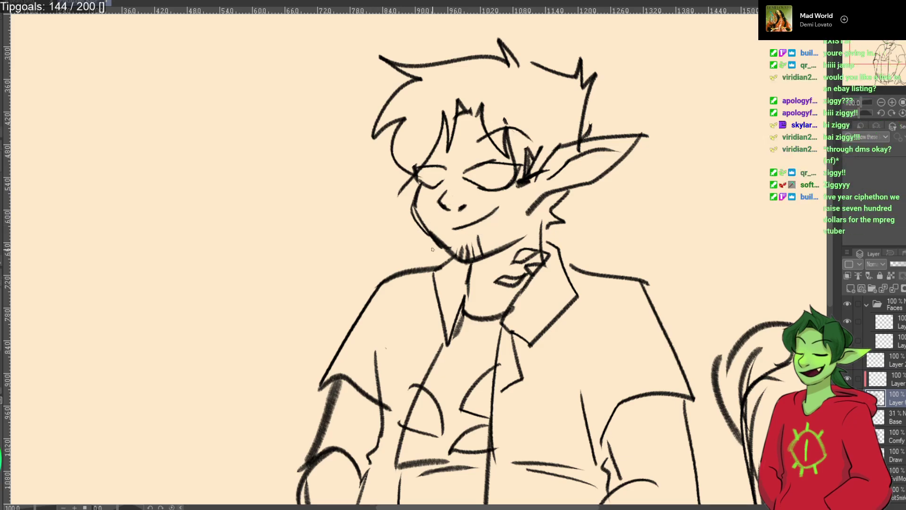
key("ctrl+z")
key("ctrl+z")
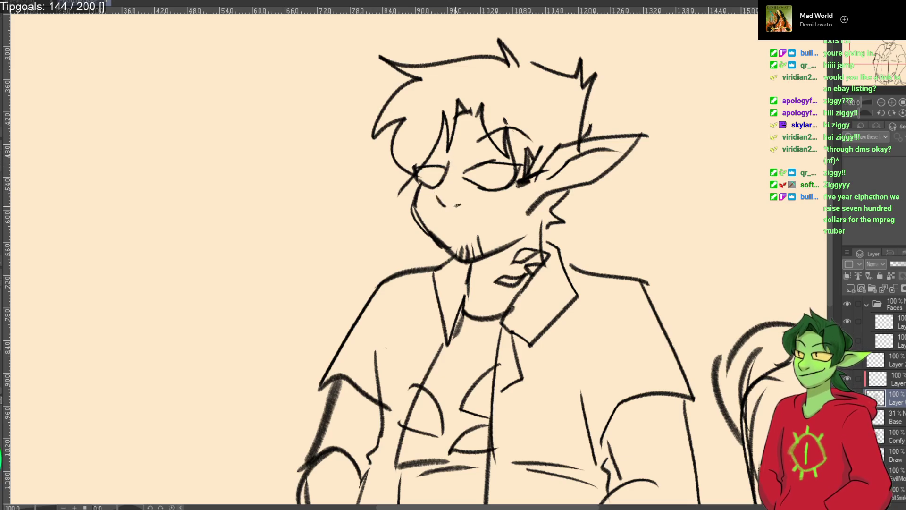
key("ctrl+z")
key("ctrl+z")
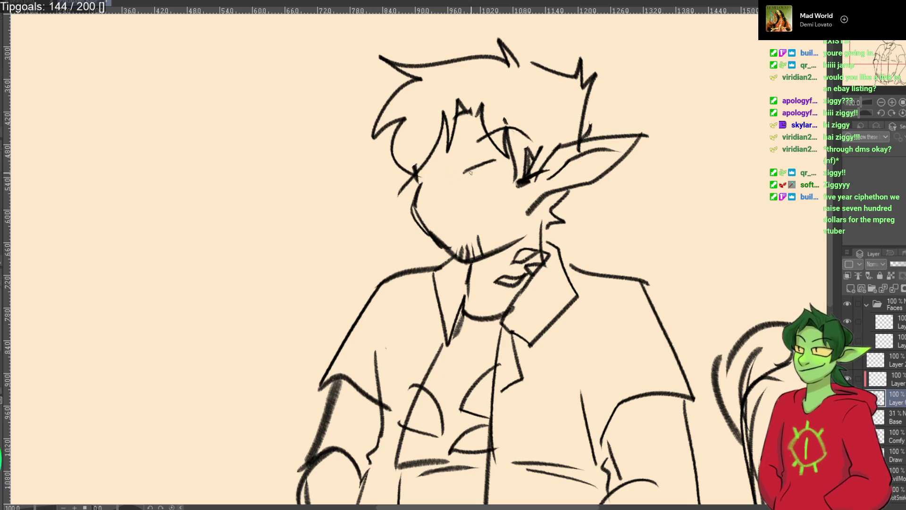
Draw both half-lidded eyes with irises, the eyebrow, the nose and a slanted closed smile on the face.
mouse_move(481, 156)
left_mouse_down()
mouse_move(541, 159)
mouse_move(510, 187)
mouse_move(478, 173)
mouse_move(490, 179)
left_mouse_up()
mouse_move(419, 153)
left_mouse_down()
mouse_move(434, 180)
mouse_move(454, 171)
mouse_move(432, 178)
left_mouse_up()
left_click_drag(448, 137, 414, 142)
mouse_move(438, 196)
left_mouse_down()
mouse_move(450, 208)
mouse_move(464, 201)
mouse_move(452, 188)
mouse_move(454, 220)
left_mouse_up()
key("ctrl+z")
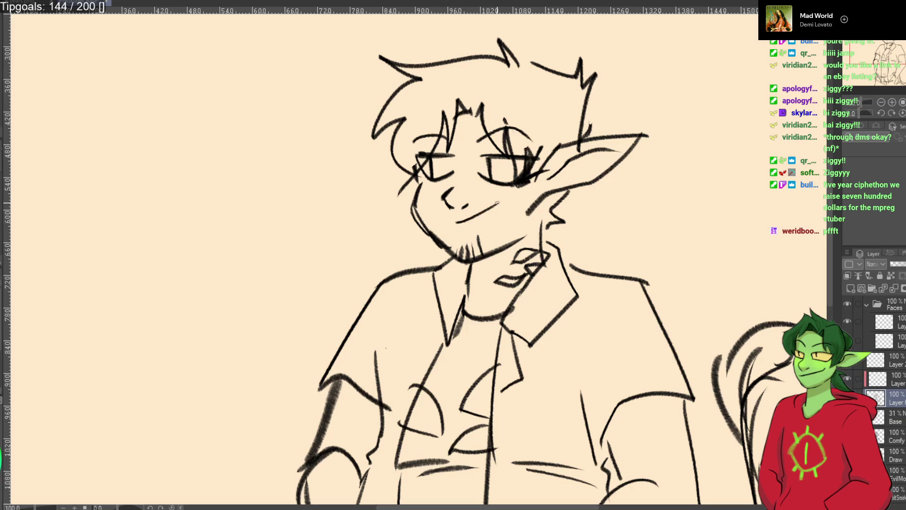
Replace the closed smile with an open, lopsided grin and add a fang inside it.
mouse_move(500, 200)
left_mouse_down()
mouse_move(477, 233)
mouse_move(446, 223)
mouse_move(481, 212)
mouse_move(488, 222)
mouse_move(476, 223)
mouse_move(501, 195)
left_mouse_up()
key("ctrl+z")
key("ctrl+z")
key("ctrl+z")
key("ctrl+z")
key("ctrl+z")
mouse_move(444, 226)
left_mouse_down()
mouse_move(486, 214)
mouse_move(503, 196)
mouse_move(455, 228)
mouse_move(440, 223)
left_mouse_up()
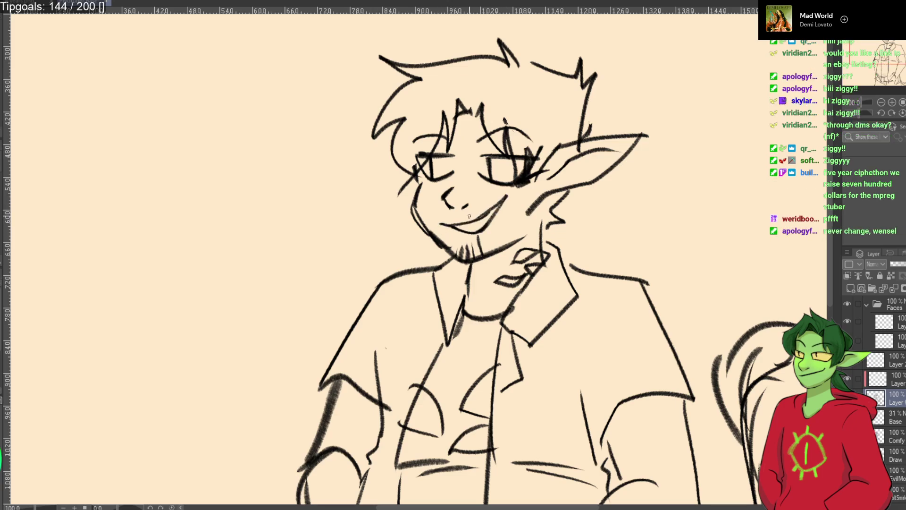
mouse_move(491, 209)
left_mouse_down()
mouse_move(490, 223)
mouse_move(475, 225)
left_mouse_up()
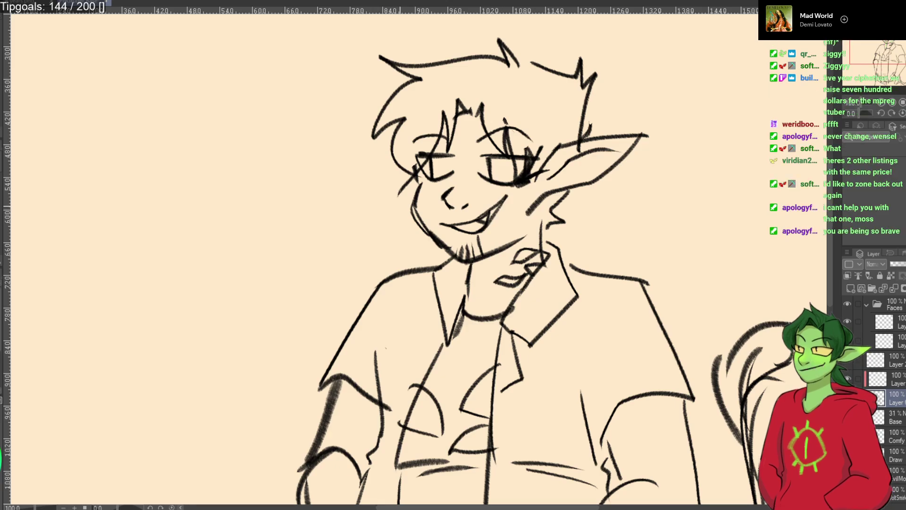
mouse_move(497, 184)
left_mouse_down()
mouse_move(511, 170)
mouse_move(522, 154)
mouse_move(448, 168)
mouse_move(446, 150)
mouse_move(424, 154)
mouse_move(442, 143)
mouse_move(523, 158)
left_mouse_up()
mouse_move(519, 158)
left_mouse_down()
mouse_move(491, 183)
mouse_move(455, 181)
mouse_move(475, 187)
mouse_move(476, 174)
left_mouse_up()
left_click(447, 168)
left_click(457, 168)
key("ctrl+z")
key("ctrl+z")
key("ctrl+z")
key("ctrl+z")
mouse_move(453, 162)
left_mouse_down()
mouse_move(419, 166)
mouse_move(427, 187)
left_mouse_up()
key("ctrl+z")
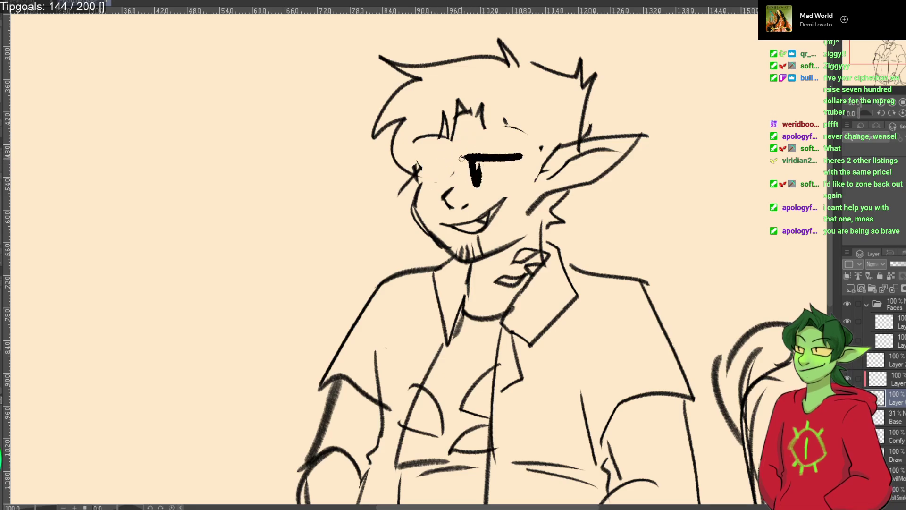
key("ctrl+z")
left_click_drag(446, 157, 420, 159)
left_click_drag(425, 160, 426, 181)
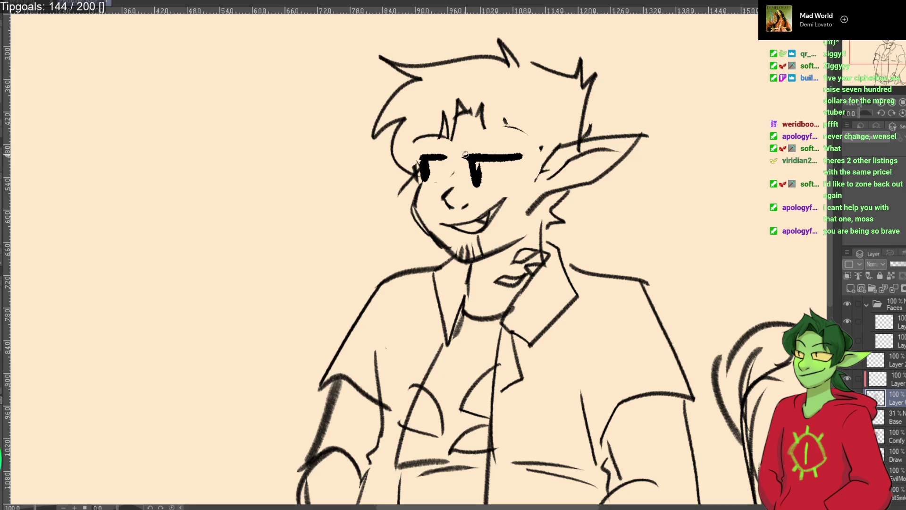
key("ctrl+z")
key("ctrl+z")
key("ctrl+z")
key("ctrl+z")
key("ctrl+z")
Redraw both eyes in thin lines with raised brows, and restore the hair strands over the brow and beside the ear.
mouse_move(456, 158)
left_mouse_down()
mouse_move(423, 163)
mouse_move(427, 185)
left_mouse_up()
mouse_move(481, 156)
left_mouse_down()
mouse_move(522, 153)
mouse_move(487, 185)
left_mouse_up()
left_click_drag(454, 138, 412, 142)
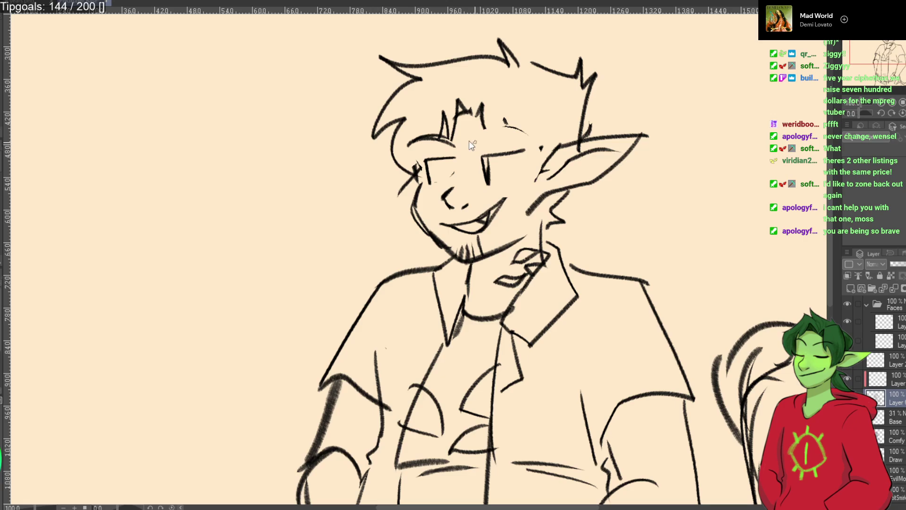
mouse_move(524, 132)
left_mouse_down()
mouse_move(446, 133)
mouse_move(416, 155)
mouse_move(447, 157)
mouse_move(450, 174)
mouse_move(429, 181)
left_mouse_up()
left_click_drag(516, 159, 489, 184)
key("ctrl+z")
left_click_drag(523, 153, 491, 184)
left_click_drag(432, 161, 430, 180)
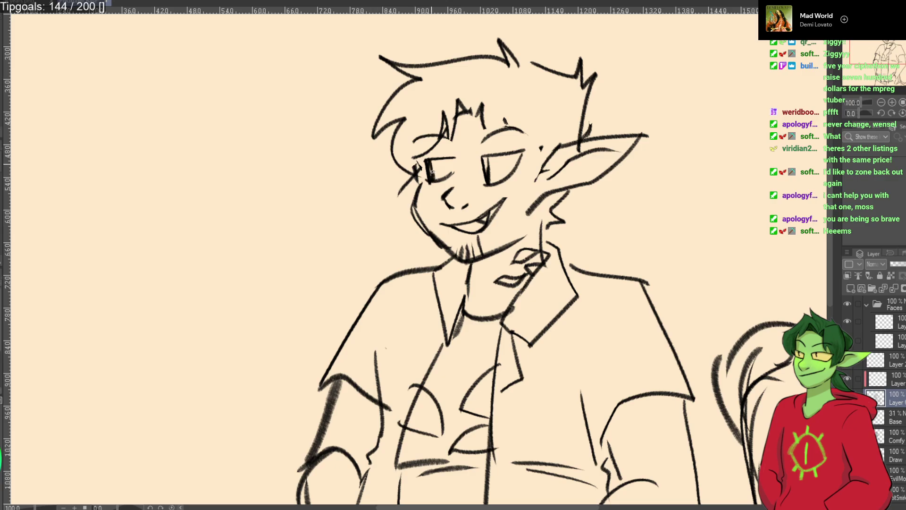
left_click_drag(460, 141, 408, 135)
mouse_move(500, 113)
left_mouse_down()
mouse_move(531, 186)
mouse_move(552, 156)
left_mouse_up()
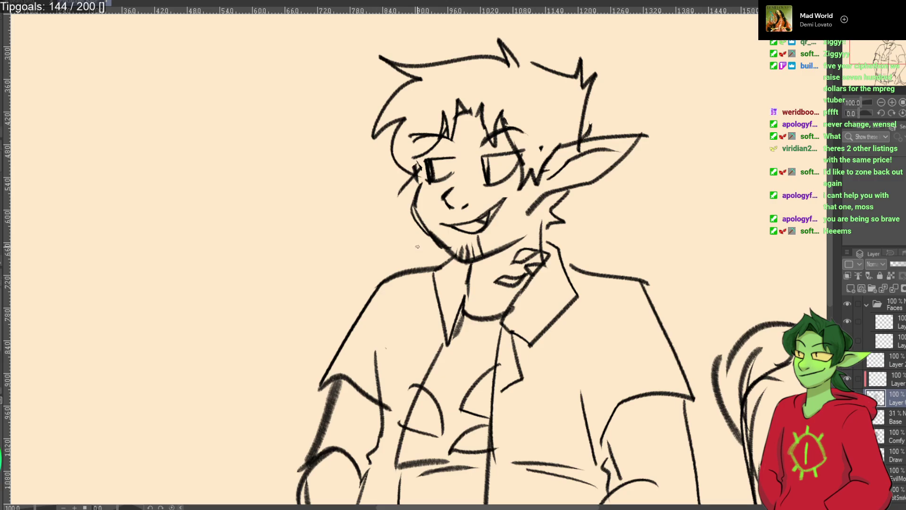
Erase the facial features and cheek outline, and redraw the cheek line in a heavier stroke with narrower half-lidded eyes.
mouse_move(496, 179)
left_mouse_down()
mouse_move(455, 215)
mouse_move(415, 222)
mouse_move(410, 202)
mouse_move(435, 182)
mouse_move(504, 174)
mouse_move(498, 148)
left_mouse_up()
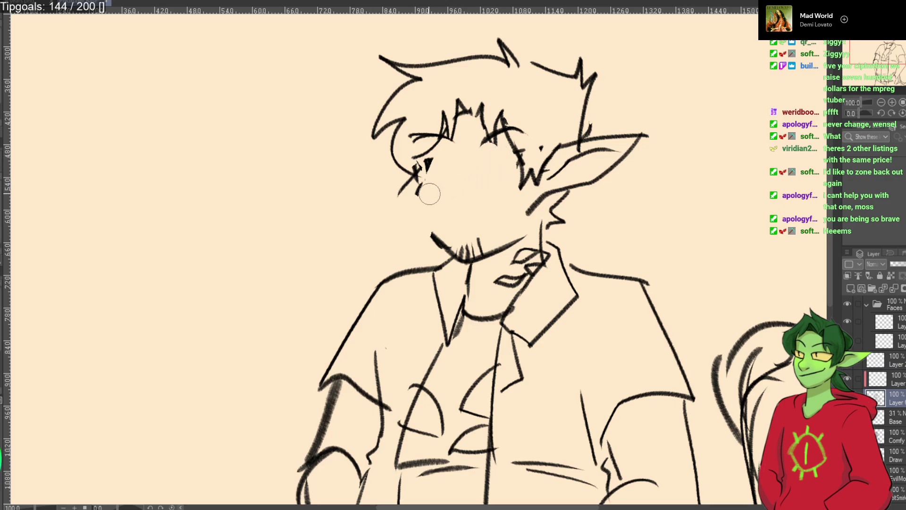
key("p")
mouse_move(421, 181)
left_mouse_down()
mouse_move(413, 212)
mouse_move(436, 240)
mouse_move(421, 187)
mouse_move(418, 206)
mouse_move(438, 241)
mouse_move(410, 137)
mouse_move(417, 129)
left_mouse_up()
key("ctrl+z")
key("ctrl+z")
key("ctrl+z")
mouse_move(476, 159)
left_mouse_down()
mouse_move(531, 153)
mouse_move(489, 173)
left_mouse_up()
mouse_move(424, 160)
left_mouse_down()
mouse_move(460, 157)
mouse_move(425, 166)
left_mouse_up()
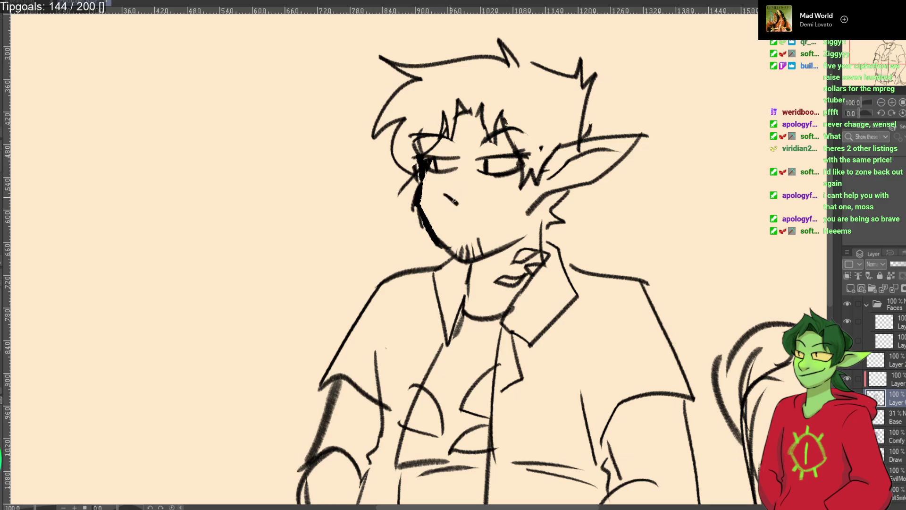
mouse_move(444, 207)
left_mouse_down()
mouse_move(512, 194)
mouse_move(449, 209)
mouse_move(499, 218)
left_mouse_up()
left_click_drag(481, 207, 484, 223)
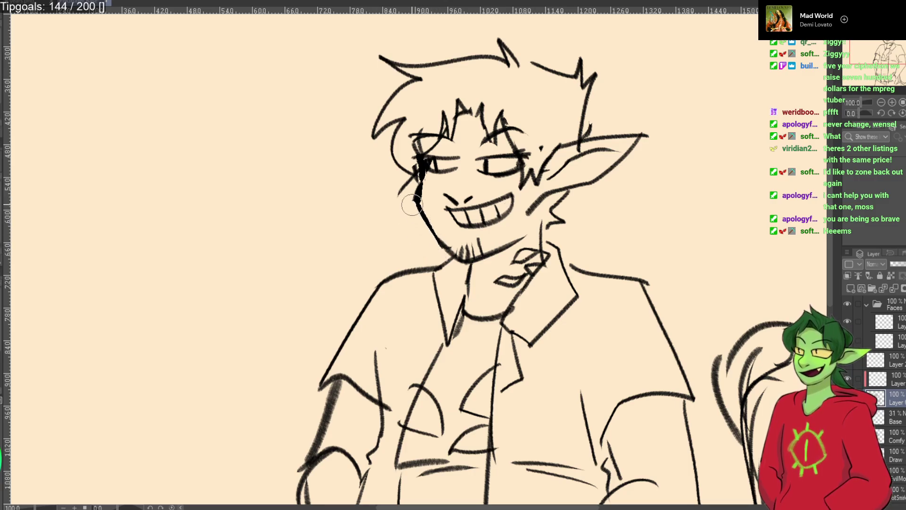
mouse_move(491, 207)
left_mouse_down()
mouse_move(476, 215)
mouse_move(511, 194)
mouse_move(463, 204)
left_mouse_up()
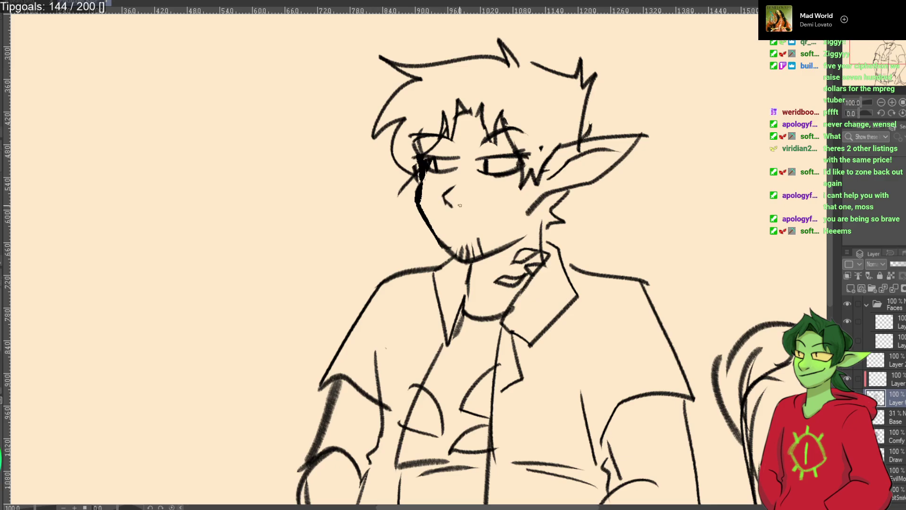
mouse_move(452, 185)
left_mouse_down()
mouse_move(446, 205)
mouse_move(469, 204)
mouse_move(437, 243)
left_mouse_up()
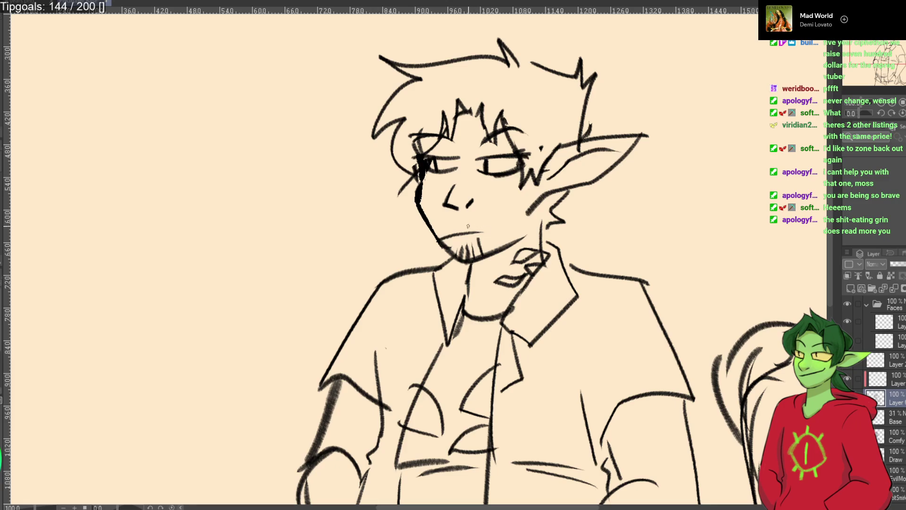
key("ctrl+z")
key("ctrl+z")
key("ctrl+z")
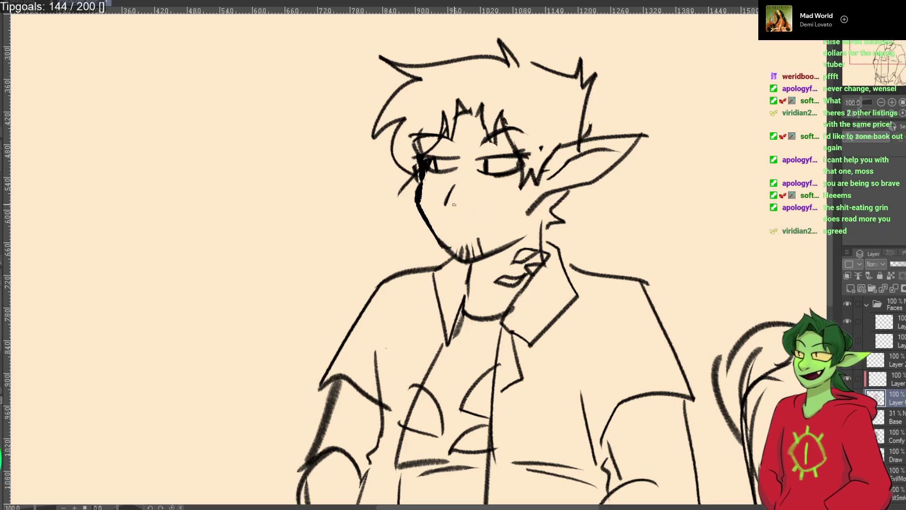
mouse_move(436, 196)
left_mouse_down()
mouse_move(451, 208)
mouse_move(511, 199)
mouse_move(446, 228)
left_mouse_up()
key("ctrl+z")
key("ctrl+z")
key("ctrl+z")
key("ctrl+z")
Draw a wide, deep toothy grin below the nose, curving up the cheek, with lines separating the teeth.
left_click_drag(506, 183, 445, 215)
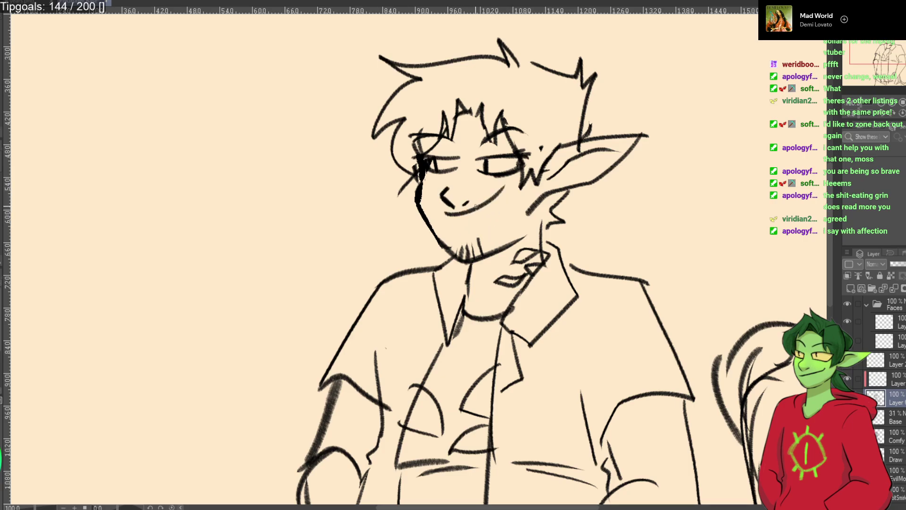
mouse_move(506, 189)
left_mouse_down()
mouse_move(458, 234)
mouse_move(443, 217)
mouse_move(476, 211)
mouse_move(499, 225)
left_mouse_up()
left_click_drag(475, 209, 485, 234)
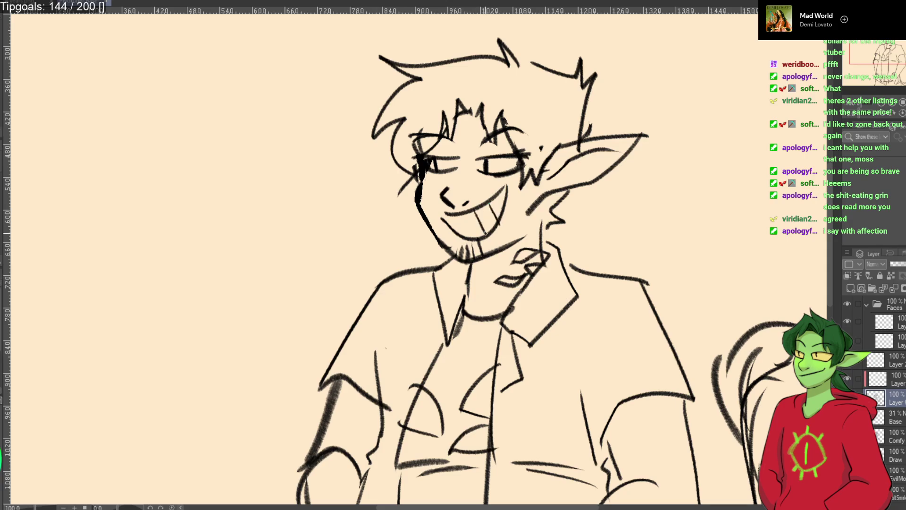
scroll(304, 304, "down", 5)
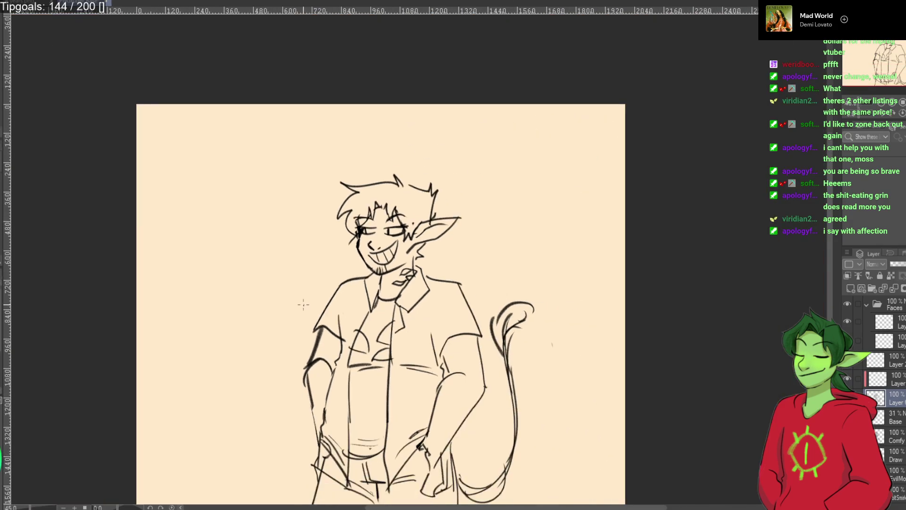
Erase the tail behind the standing figure, from its curled tip down to the hip.
left_click_drag(303, 304, 310, 266)
scroll(311, 267, "up", 1)
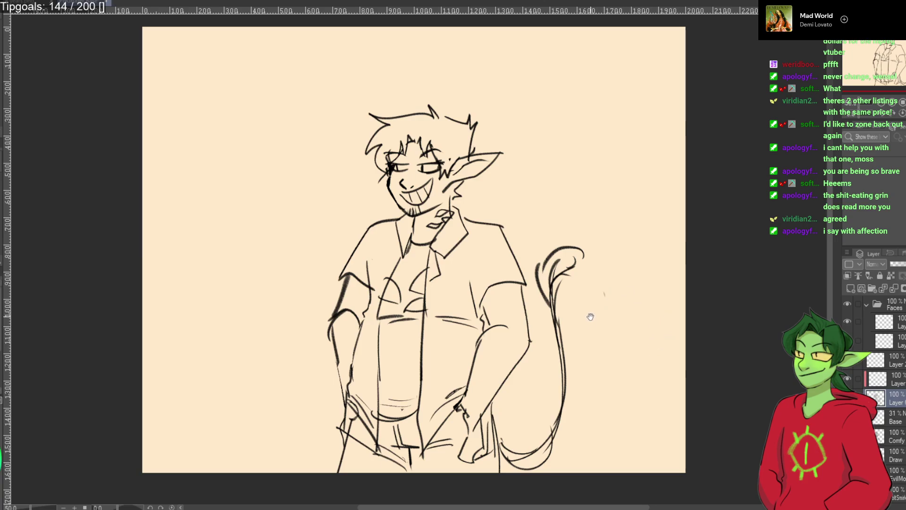
mouse_move(588, 310)
left_mouse_down()
mouse_move(552, 306)
mouse_move(580, 258)
mouse_move(545, 300)
mouse_move(541, 280)
mouse_move(571, 254)
left_mouse_up()
mouse_move(555, 315)
left_mouse_down()
mouse_move(564, 405)
mouse_move(544, 441)
mouse_move(506, 441)
left_mouse_up()
left_click_drag(551, 316, 540, 268)
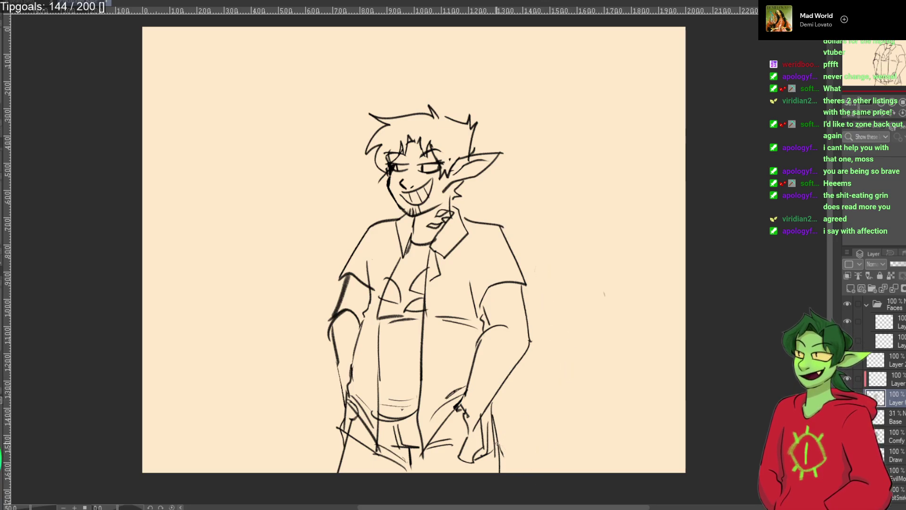
left_click_drag(564, 375, 503, 456)
left_click_drag(596, 296, 565, 377)
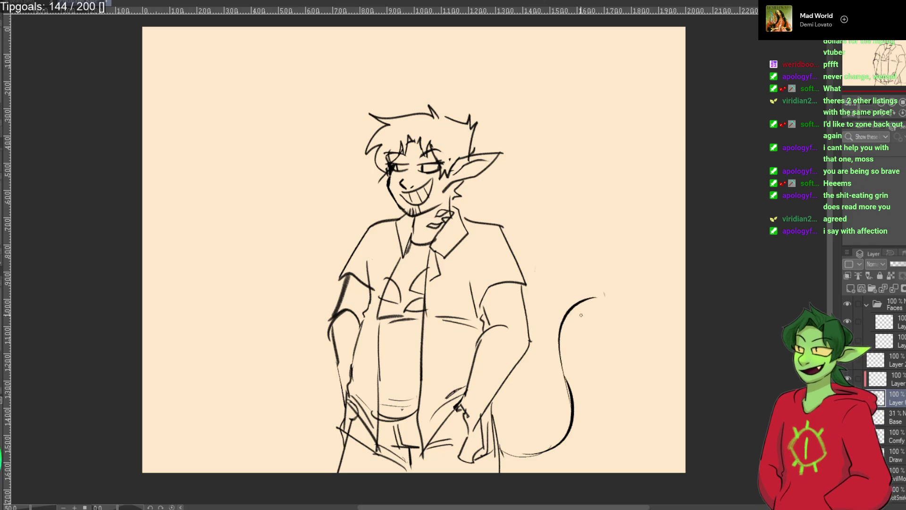
mouse_move(569, 415)
left_mouse_down()
mouse_move(531, 458)
mouse_move(584, 404)
mouse_move(566, 360)
left_mouse_up()
mouse_move(574, 304)
left_mouse_down()
mouse_move(611, 279)
mouse_move(622, 302)
mouse_move(581, 306)
mouse_move(611, 288)
left_mouse_up()
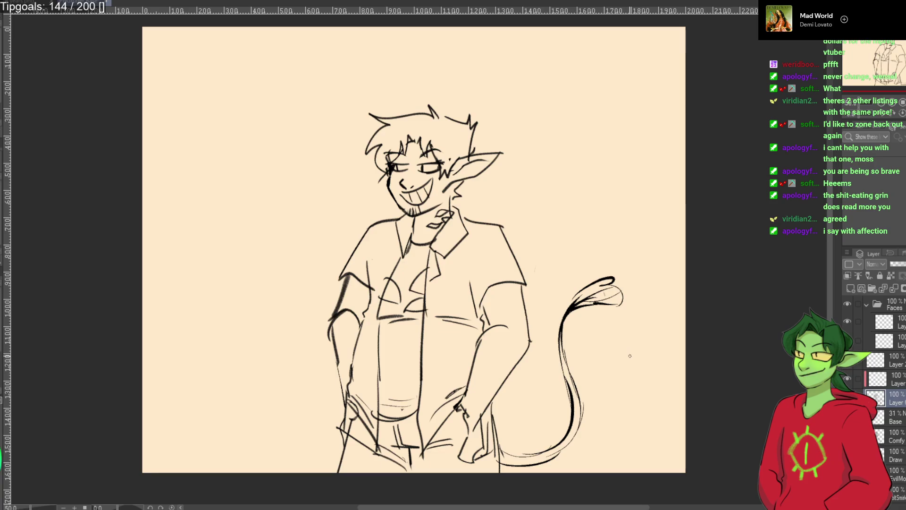
key("e")
mouse_move(628, 290)
left_mouse_down()
mouse_move(589, 279)
mouse_move(569, 323)
mouse_move(575, 359)
mouse_move(555, 449)
mouse_move(521, 455)
mouse_move(542, 441)
left_mouse_up()
key("p")
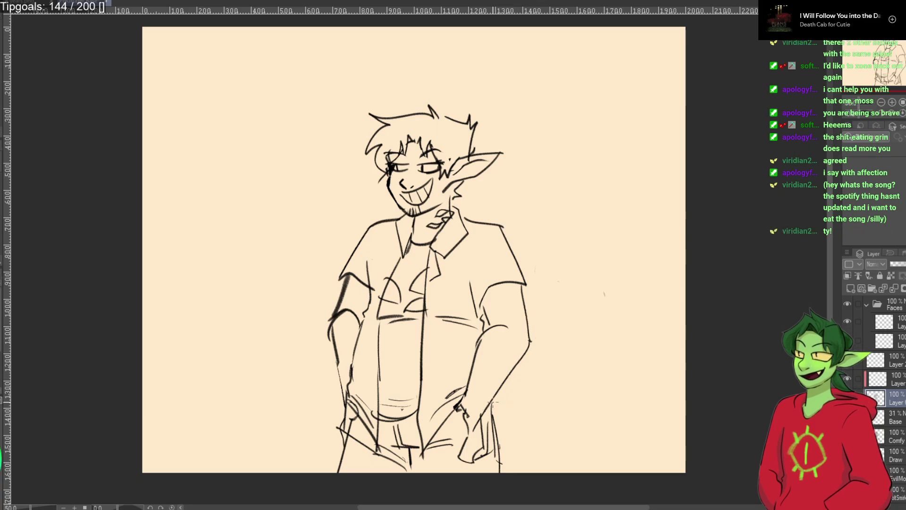
Draw a thin tail looping out from behind the hip and up past the sleeve, and double the line along its lower curve.
mouse_move(493, 403)
left_mouse_down()
mouse_move(537, 309)
mouse_move(540, 269)
mouse_move(533, 288)
mouse_move(528, 280)
mouse_move(562, 261)
mouse_move(558, 250)
mouse_move(572, 253)
mouse_move(547, 264)
mouse_move(529, 290)
left_mouse_up()
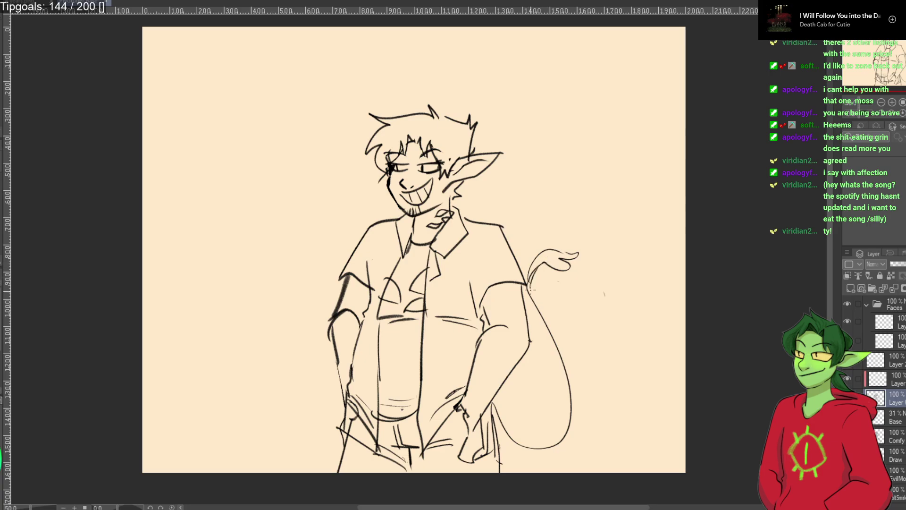
key("ctrl+z")
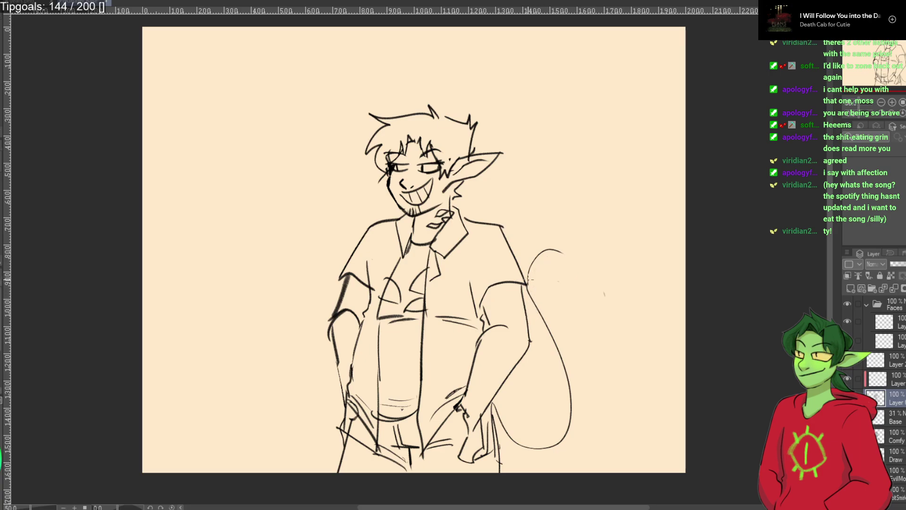
mouse_move(543, 249)
left_mouse_down()
mouse_move(573, 265)
mouse_move(531, 290)
mouse_move(557, 344)
mouse_move(570, 411)
mouse_move(539, 450)
mouse_move(495, 427)
left_mouse_up()
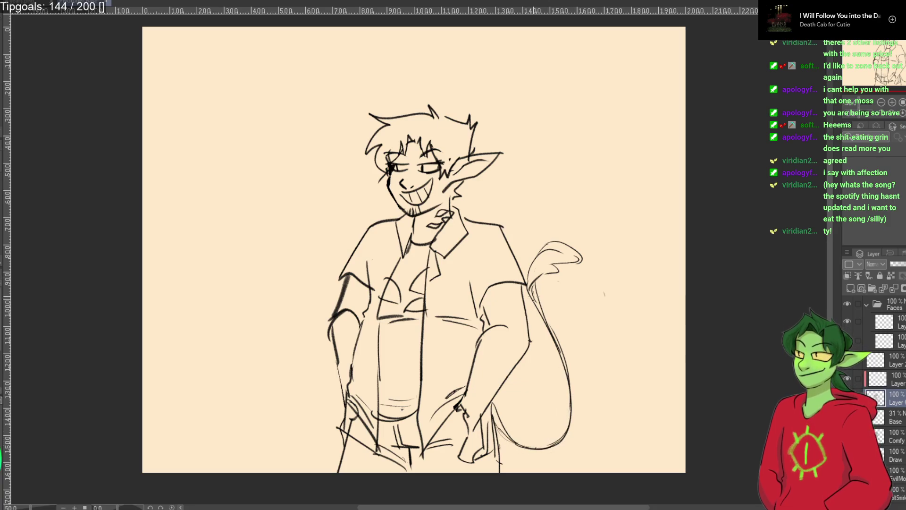
key("ctrl+z")
mouse_move(493, 411)
left_mouse_down()
mouse_move(543, 446)
mouse_move(569, 440)
left_mouse_up()
key("ctrl+z")
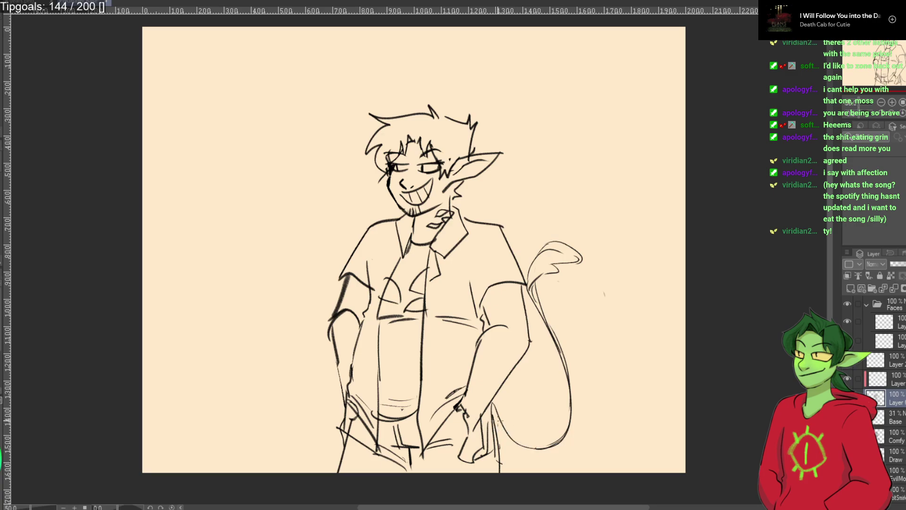
left_click_drag(495, 427, 540, 448)
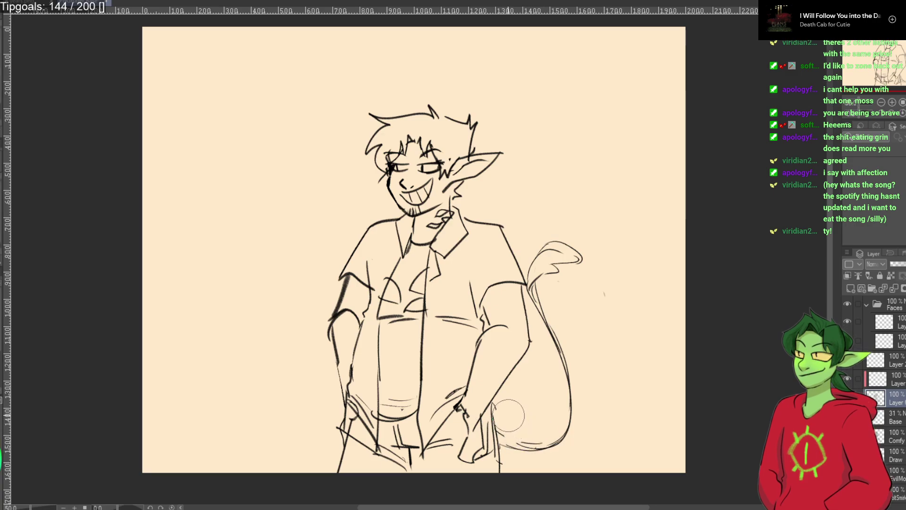
mouse_move(504, 436)
left_mouse_down()
mouse_move(553, 441)
mouse_move(569, 425)
mouse_move(573, 388)
left_mouse_up()
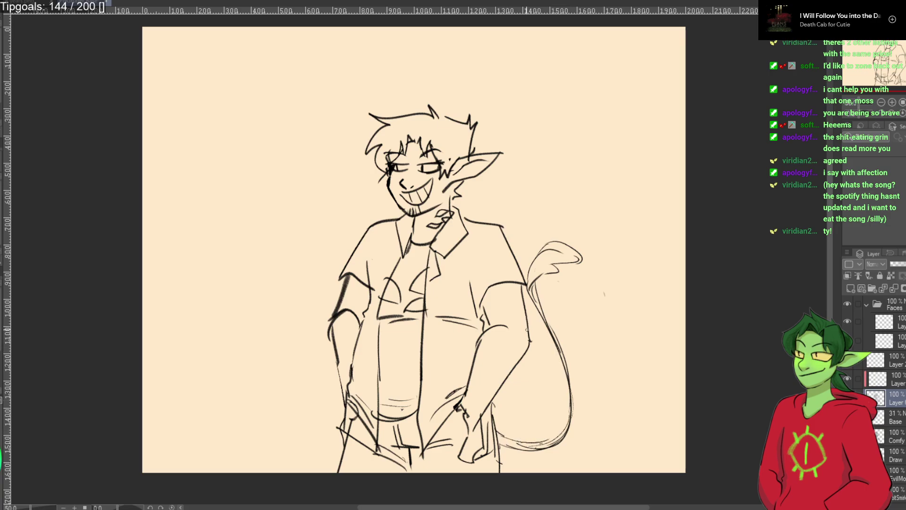
Replace the tail's tufted end with a narrow upright tip and thicken the outline where it joins the curve.
mouse_move(557, 245)
left_mouse_down()
mouse_move(549, 284)
mouse_move(547, 263)
left_mouse_up()
mouse_move(548, 325)
left_mouse_down()
mouse_move(543, 283)
mouse_move(560, 241)
mouse_move(538, 281)
left_mouse_up()
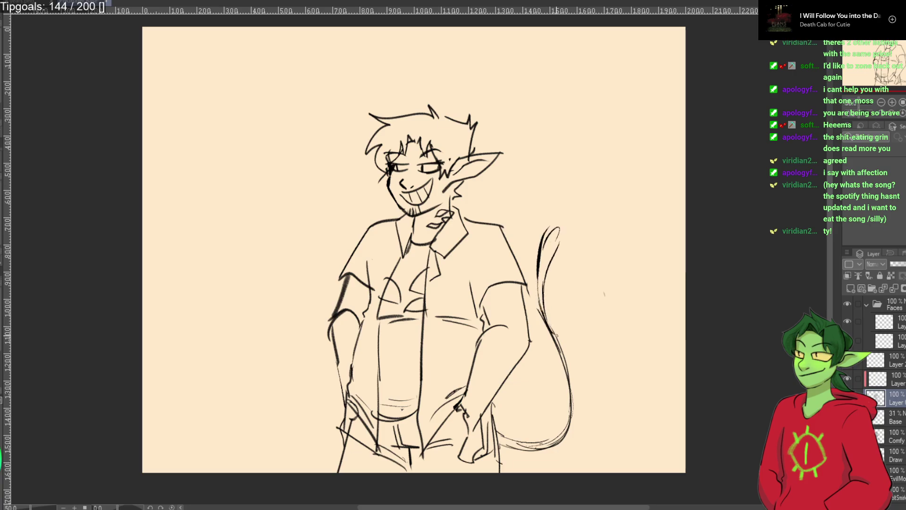
left_click_drag(542, 283, 541, 315)
mouse_move(548, 252)
left_mouse_down()
mouse_move(541, 309)
mouse_move(552, 334)
left_mouse_up()
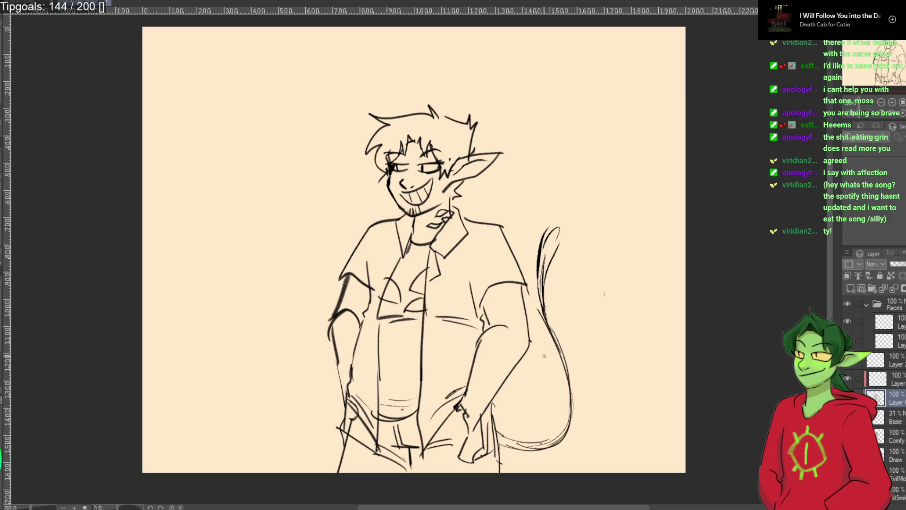
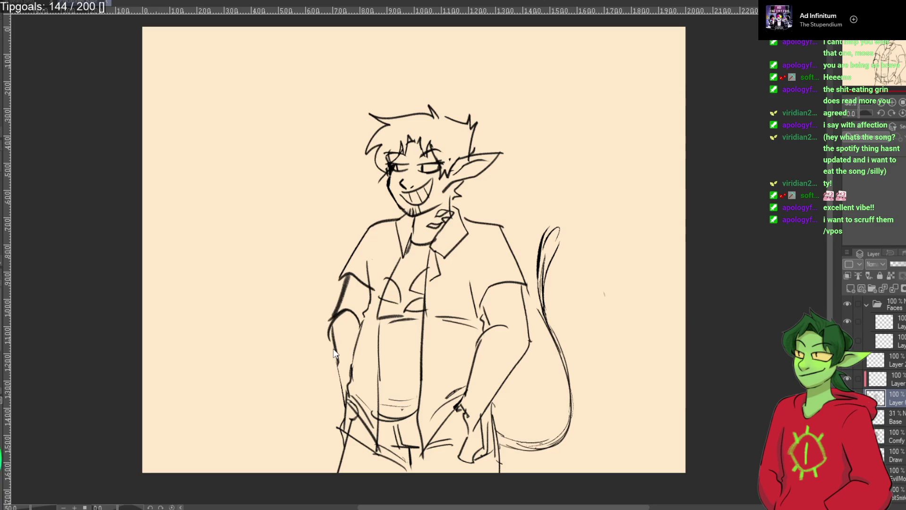
Switch to the blank pale green canvas to start a new sketch.
key("ctrl+Tab")
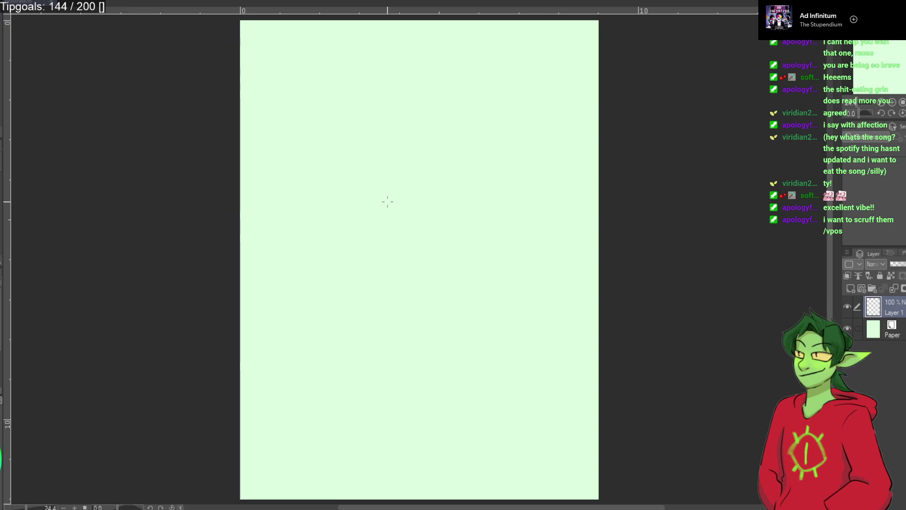
scroll(387, 202, "up", 3)
left_click_drag(387, 202, 368, 324)
scroll(366, 320, "up", 2)
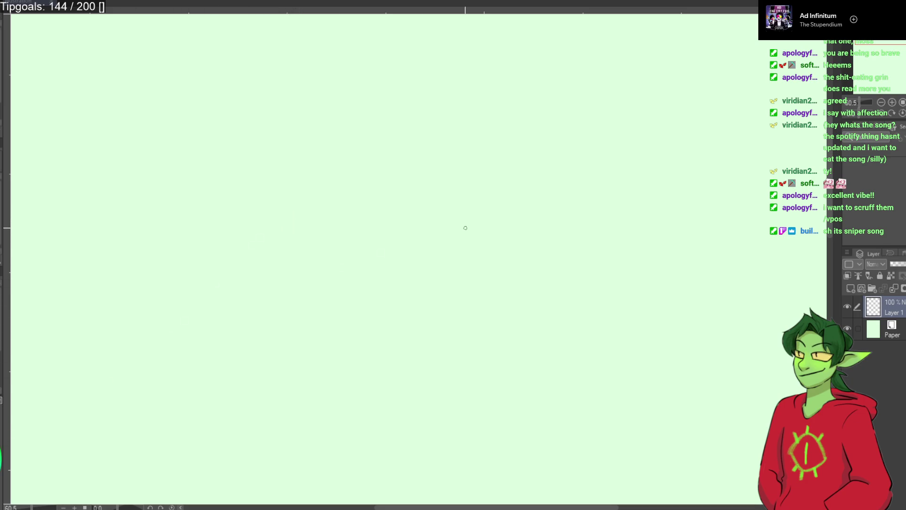
mouse_move(422, 111)
left_mouse_down()
mouse_move(425, 100)
mouse_move(456, 105)
mouse_move(430, 94)
mouse_move(425, 101)
left_mouse_up()
key("Delete")
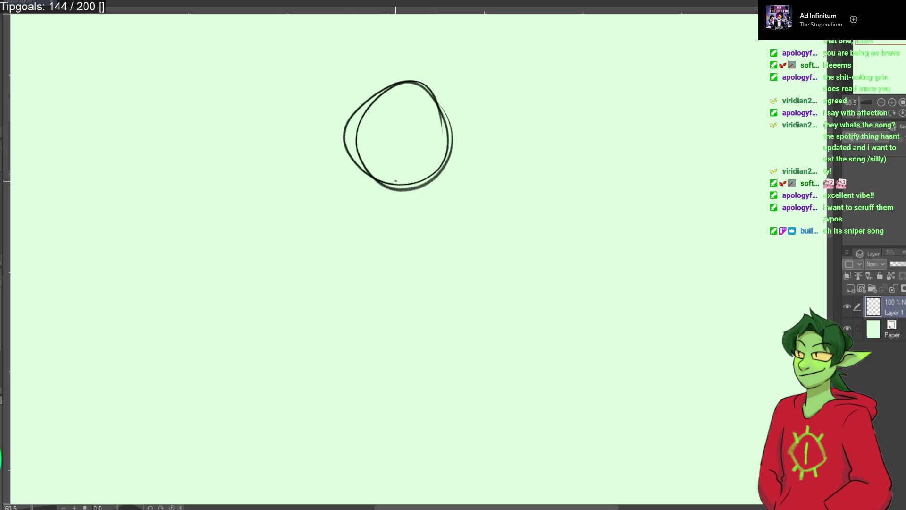
key("Delete")
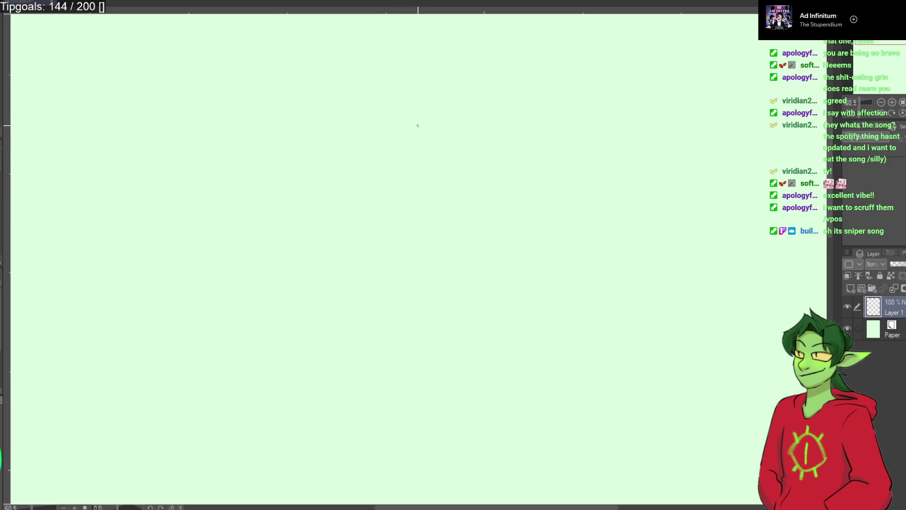
Draw a round head circle in the upper middle of the blank page, redoing it once.
scroll(418, 126, "up", 2)
scroll(409, 138, "down", 1)
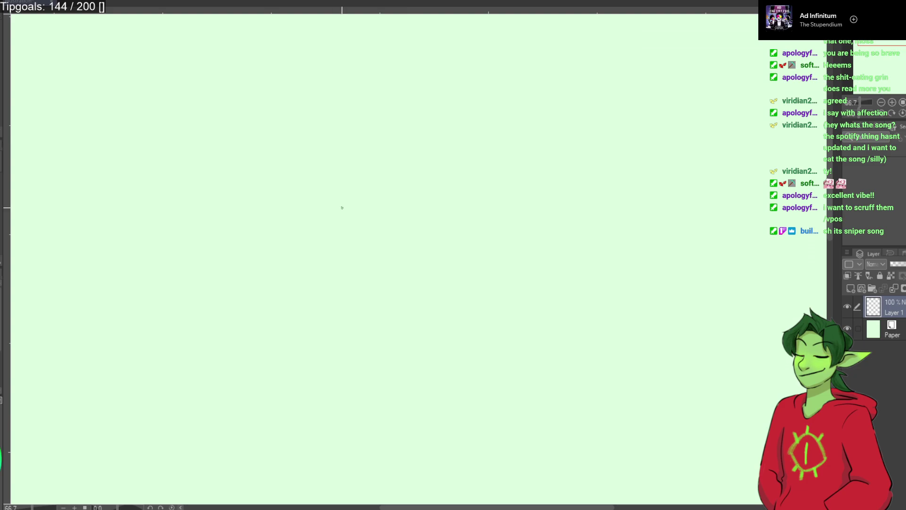
left_click_drag(320, 178, 351, 257)
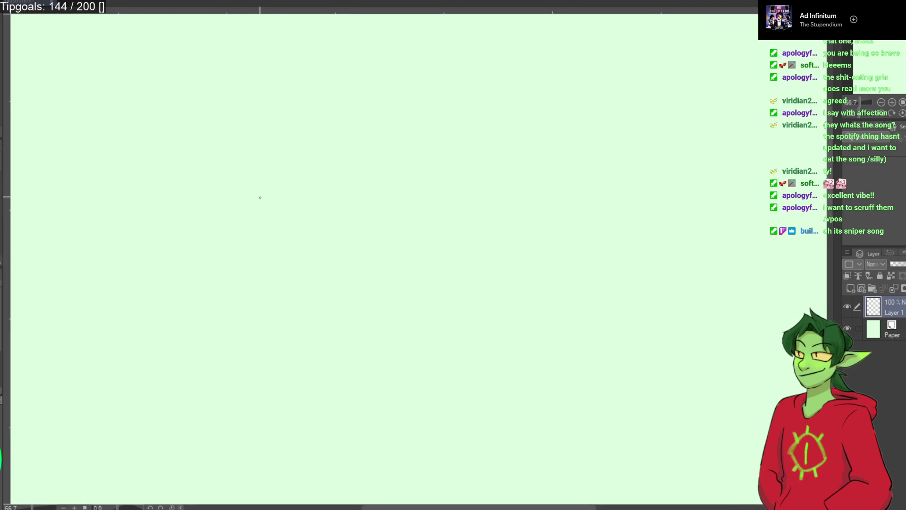
left_click_drag(266, 190, 448, 206)
mouse_move(430, 137)
left_mouse_down()
mouse_move(412, 196)
mouse_move(441, 120)
left_mouse_up()
key("ctrl+z")
key("ctrl+z")
left_click_drag(382, 141, 456, 142)
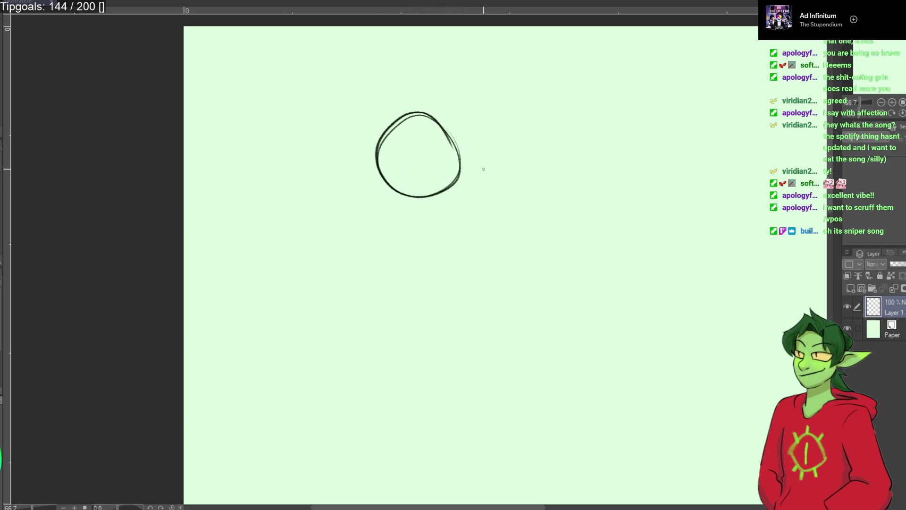
Sketch a tilted torso with sloping shoulders and a curved hem below the head, plus one arm stretched straight out at shoulder height.
left_click_drag(389, 192, 355, 220)
mouse_move(488, 160)
left_mouse_down()
mouse_move(483, 199)
mouse_move(471, 232)
left_mouse_up()
left_click_drag(490, 191, 438, 271)
left_click_drag(375, 243, 472, 255)
left_click_drag(365, 222, 415, 259)
mouse_move(468, 160)
left_mouse_down()
mouse_move(544, 163)
mouse_move(489, 195)
mouse_move(491, 217)
left_mouse_up()
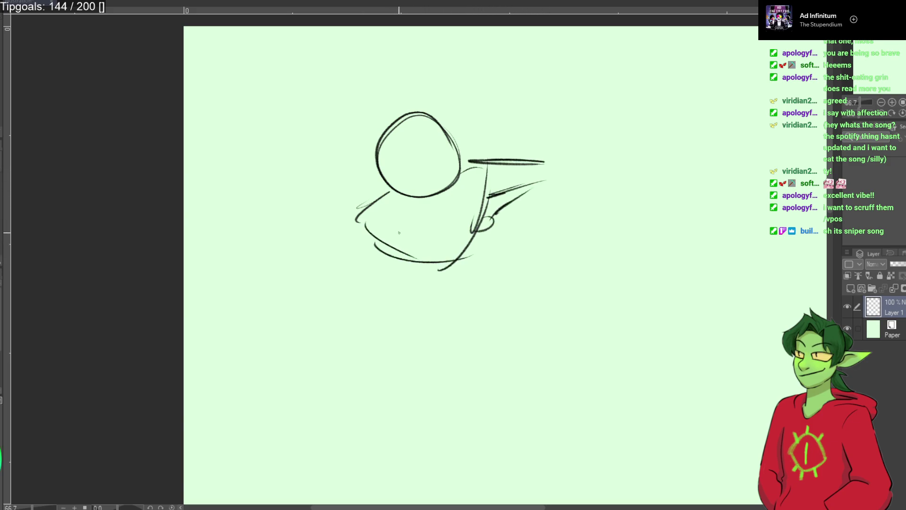
Sketch the other arm bent sharply at the elbow, with the forearm returning to the waist.
left_click_drag(350, 225, 307, 277)
left_click_drag(378, 247, 334, 278)
left_click_drag(313, 276, 400, 267)
Try a straight leg slanting outward from the hip, with a knee oval and a flat foot line.
left_click_drag(487, 237, 518, 352)
left_click_drag(496, 255, 536, 399)
key("ctrl+z")
key("ctrl+z")
left_click_drag(487, 234, 515, 356)
mouse_move(506, 319)
left_mouse_down()
mouse_move(496, 336)
mouse_move(544, 447)
left_mouse_up()
left_click_drag(602, 446, 533, 439)
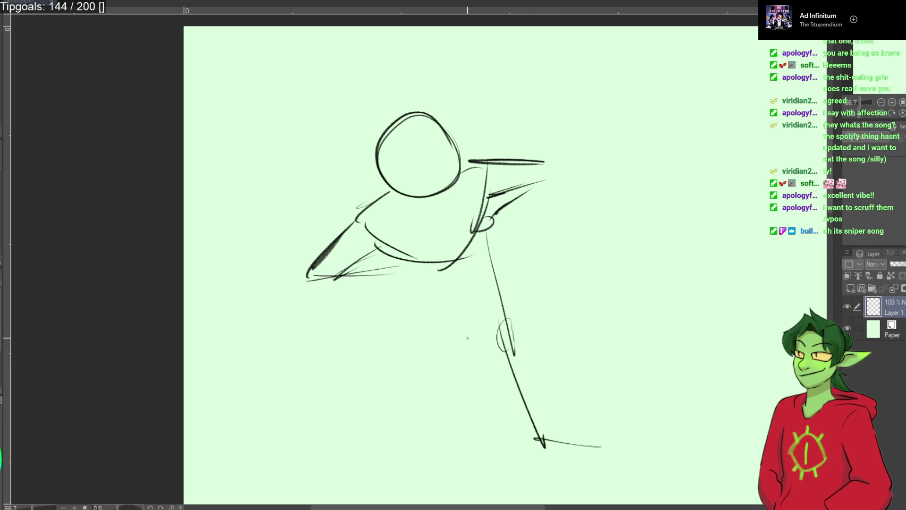
Try a second leg below the bent arm, and undo the leg strokes down to the first thigh.
mouse_move(399, 258)
left_mouse_down()
mouse_move(377, 343)
mouse_move(390, 371)
mouse_move(355, 431)
left_mouse_up()
key("ctrl+z")
key("ctrl+z")
mouse_move(377, 336)
left_mouse_down()
mouse_move(413, 388)
mouse_move(411, 426)
left_mouse_up()
mouse_move(407, 395)
left_mouse_down()
mouse_move(384, 437)
mouse_move(401, 430)
left_mouse_up()
key("ctrl+z")
key("ctrl+z")
key("ctrl+z")
key("ctrl+z")
key("ctrl+z")
key("ctrl+z")
key("ctrl+z")
key("ctrl+z")
key("ctrl+z")
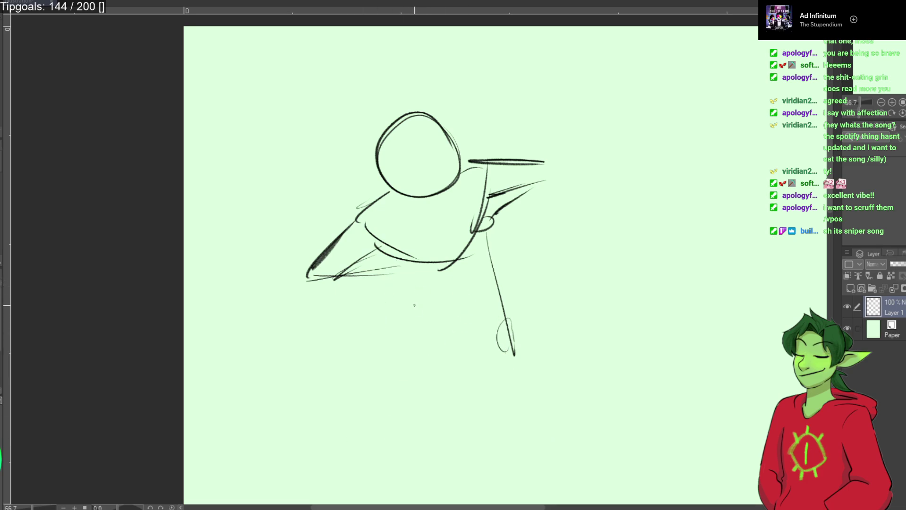
Draw two long legs in a wide stance, each split at the knee, with the outer one curving into a foot.
mouse_move(405, 266)
left_mouse_down()
mouse_move(369, 378)
mouse_move(361, 481)
left_mouse_up()
mouse_move(479, 258)
left_mouse_down()
mouse_move(531, 441)
mouse_move(568, 477)
left_mouse_up()
mouse_move(408, 156)
left_mouse_down()
mouse_move(383, 162)
mouse_move(387, 172)
mouse_move(427, 133)
mouse_move(444, 143)
left_mouse_up()
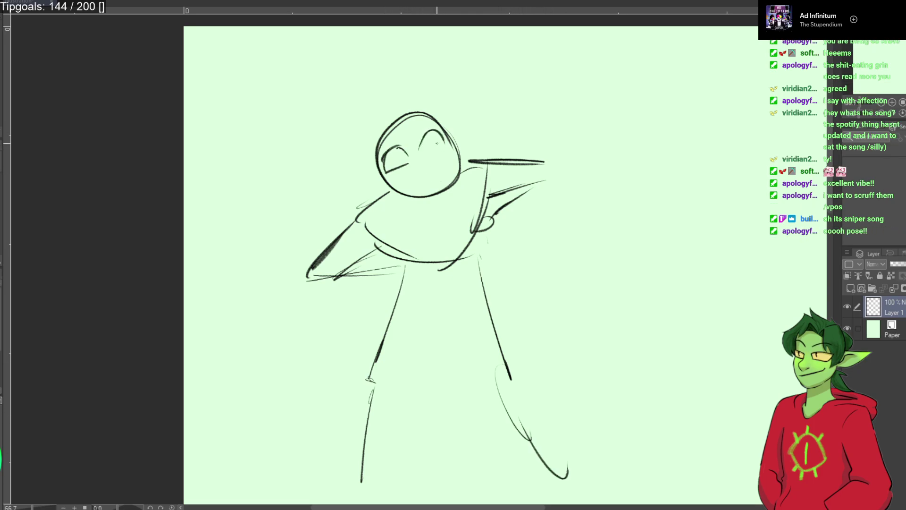
key("ctrl+z")
key("ctrl+z")
Add tilted cross guidelines to the head and sketch both eyes along the slanted eye line.
left_click_drag(439, 188, 402, 128)
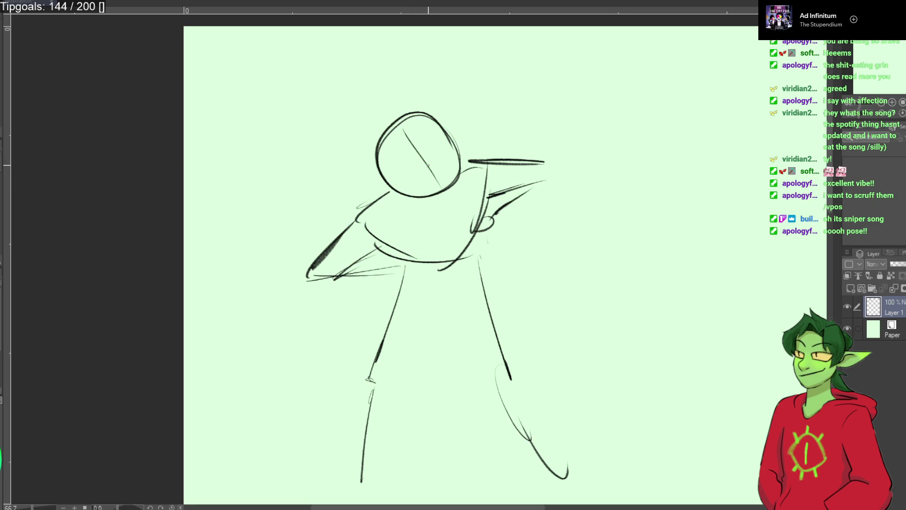
left_click_drag(460, 130, 369, 192)
mouse_move(409, 155)
left_mouse_down()
mouse_move(391, 157)
mouse_move(388, 175)
left_mouse_up()
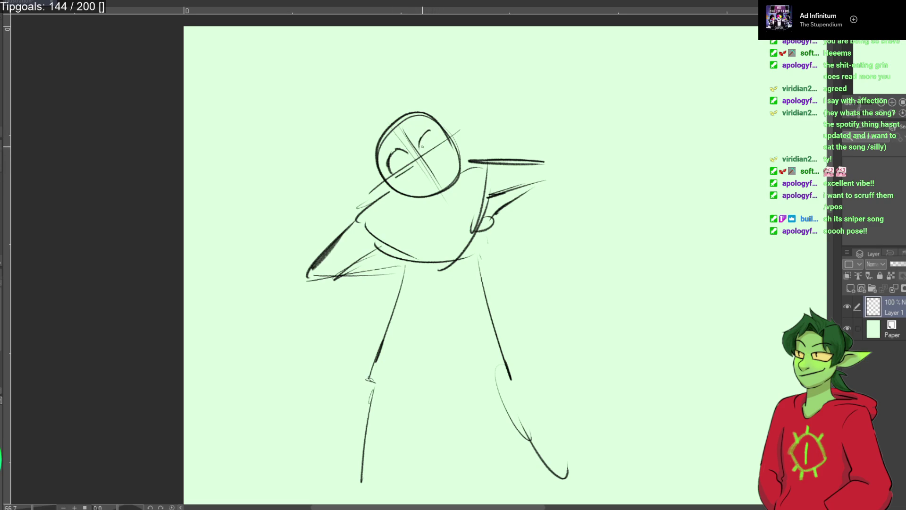
key("ctrl+z")
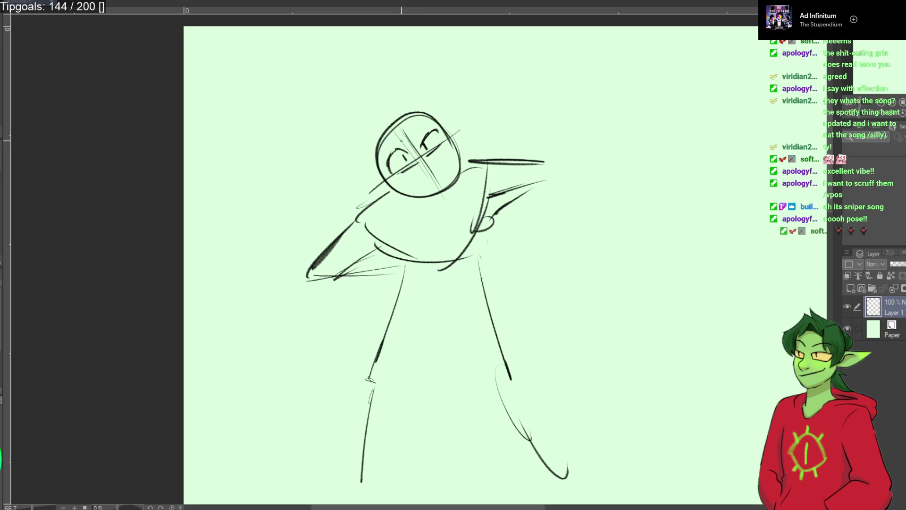
Draw an angled brow over the far eye and a slanted open grin with a fang under the eye line.
left_click_drag(421, 127, 434, 120)
mouse_move(445, 153)
left_mouse_down()
mouse_move(417, 179)
mouse_move(433, 182)
mouse_move(420, 181)
left_mouse_up()
key("ctrl+z")
key("ctrl+z")
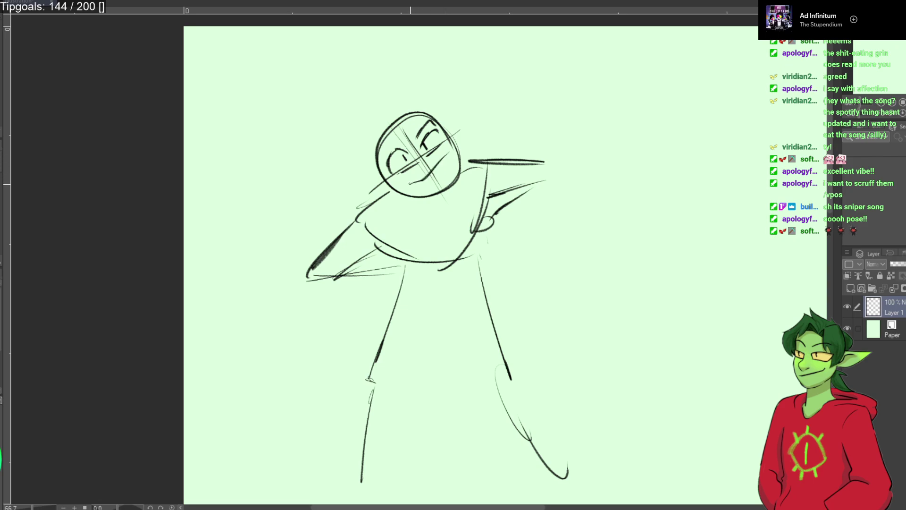
mouse_move(446, 153)
left_mouse_down()
mouse_move(429, 183)
mouse_move(433, 176)
left_mouse_up()
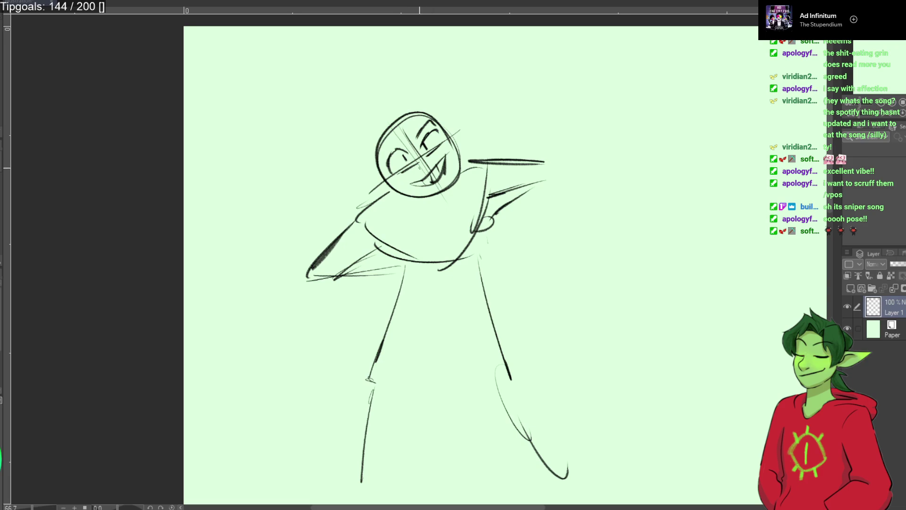
Redraw the near eye narrower, and add the fringe, side hair strands and a pointed ear on the far side.
key("e")
mouse_move(396, 166)
left_mouse_down()
mouse_move(410, 151)
mouse_move(383, 148)
mouse_move(400, 120)
mouse_move(349, 129)
mouse_move(380, 179)
left_mouse_up()
key("p")
left_click_drag(409, 110, 415, 128)
mouse_move(421, 124)
left_mouse_down()
mouse_move(453, 133)
mouse_move(466, 108)
mouse_move(469, 144)
left_mouse_up()
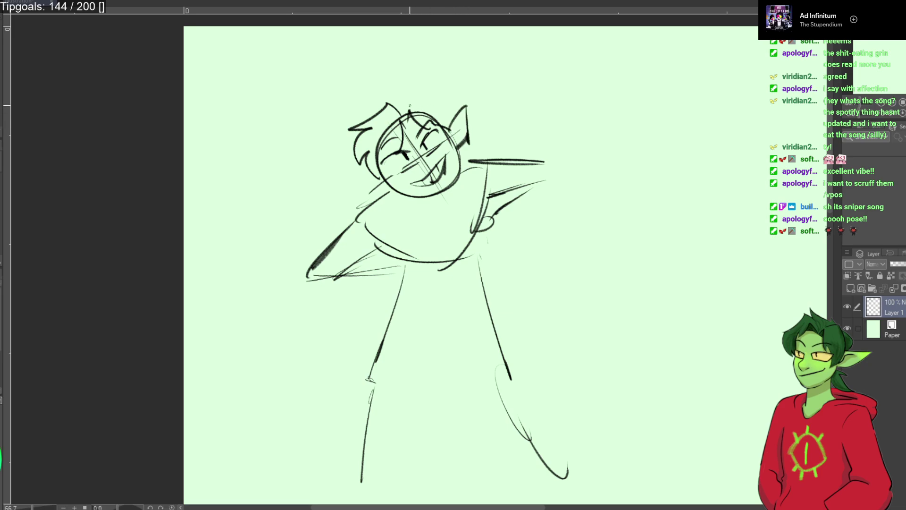
Draw the tousled hair over the top of the head and add the second pointed ear beside the jaw.
mouse_move(440, 103)
left_mouse_down()
mouse_move(373, 88)
mouse_move(371, 114)
left_mouse_up()
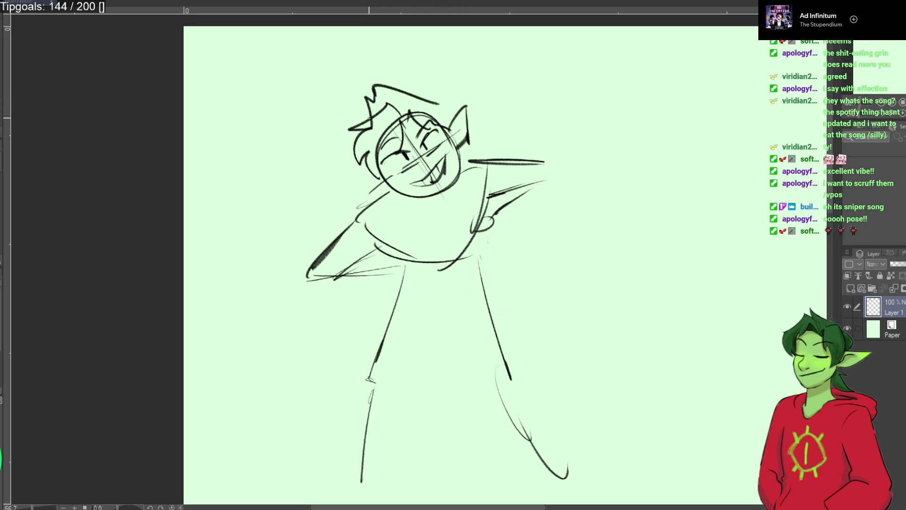
mouse_move(430, 101)
left_mouse_down()
mouse_move(410, 76)
mouse_move(403, 90)
left_mouse_up()
key("ctrl+z")
key("ctrl+z")
key("ctrl+z")
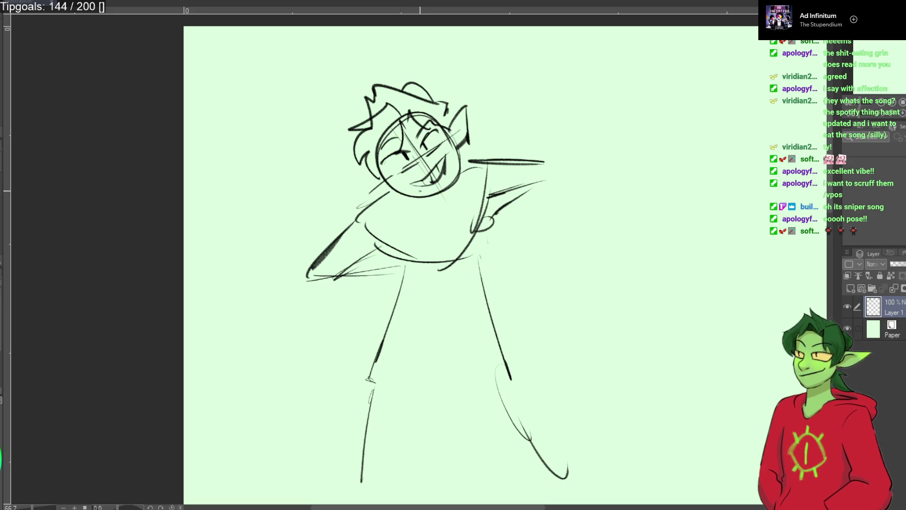
left_click_drag(356, 195, 386, 190)
Handwrite "well you wanna be a big shot don't you?" in three lines beside the head.
mouse_move(486, 75)
left_mouse_down()
mouse_move(530, 84)
mouse_move(551, 63)
mouse_move(637, 60)
left_mouse_up()
mouse_move(509, 102)
left_mouse_down()
mouse_move(532, 117)
mouse_move(577, 108)
mouse_move(586, 124)
left_mouse_up()
mouse_move(604, 86)
left_mouse_down()
mouse_move(619, 98)
mouse_move(643, 94)
left_mouse_up()
left_click_drag(558, 143, 564, 150)
mouse_move(567, 137)
left_mouse_down()
mouse_move(600, 126)
mouse_move(603, 141)
mouse_move(634, 127)
mouse_move(639, 135)
mouse_move(661, 117)
mouse_move(663, 149)
left_mouse_up()
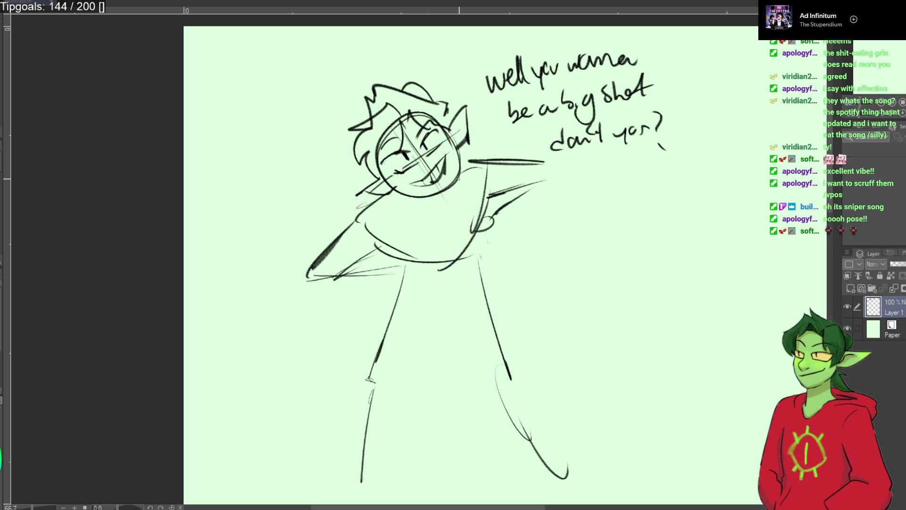
Draw the draped, pointed scarf around the captioned figure's neck and the curved waist bands closing off the lower torso.
mouse_move(457, 181)
left_mouse_down()
mouse_move(432, 208)
mouse_move(473, 200)
mouse_move(439, 249)
mouse_move(391, 197)
left_mouse_up()
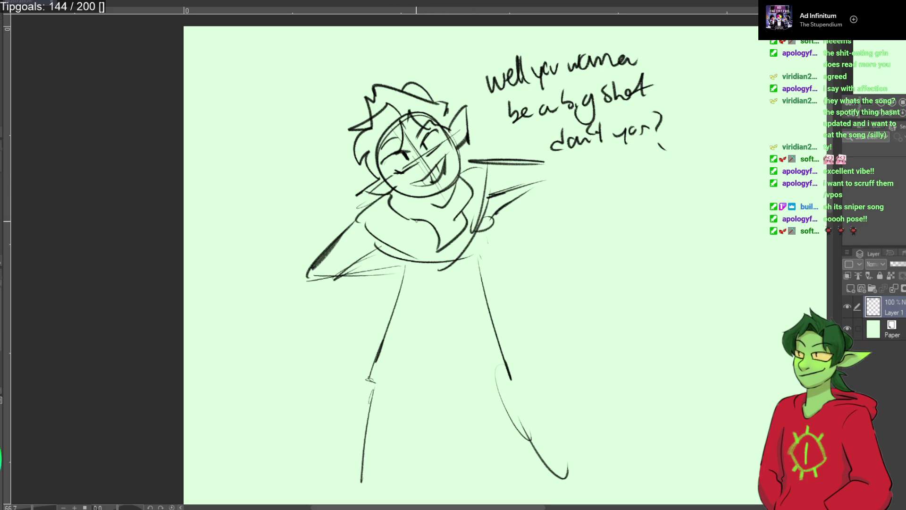
left_click_drag(488, 208, 461, 278)
mouse_move(490, 254)
left_mouse_down()
mouse_move(426, 289)
mouse_move(453, 295)
left_mouse_up()
mouse_move(494, 236)
left_mouse_down()
mouse_move(436, 302)
mouse_move(401, 284)
mouse_move(391, 259)
mouse_move(321, 284)
left_mouse_up()
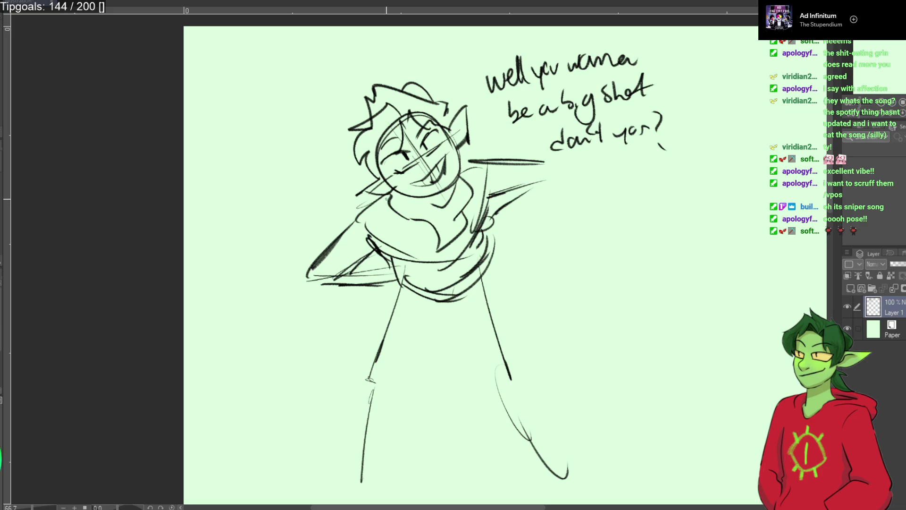
Draw a raised forearm from the bent elbow, ending in a curled hand beside the captioned figure's head.
left_click_drag(354, 216, 244, 105)
key("ctrl+z")
mouse_move(353, 230)
left_mouse_down()
mouse_move(333, 177)
mouse_move(325, 185)
mouse_move(342, 150)
mouse_move(331, 138)
mouse_move(338, 173)
mouse_move(323, 230)
left_mouse_up()
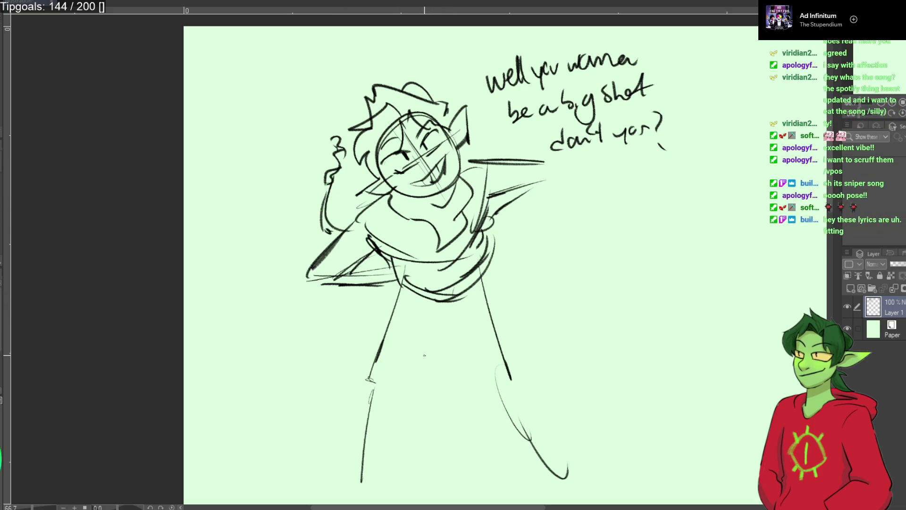
mouse_move(439, 315)
left_mouse_down()
mouse_move(454, 312)
mouse_move(391, 391)
mouse_move(404, 396)
left_mouse_up()
left_click_drag(369, 303, 321, 487)
key("ctrl+z")
left_click_drag(403, 404, 392, 454)
key("ctrl+z")
key("ctrl+z")
key("ctrl+z")
key("ctrl+z")
Outline the captioned figure's wide-stance legs with inner and outer trouser contours around the existing leg guides.
left_click_drag(390, 289, 359, 379)
left_click_drag(384, 310, 357, 391)
left_click_drag(433, 331, 408, 371)
mouse_move(443, 329)
left_mouse_down()
mouse_move(403, 384)
mouse_move(399, 463)
mouse_move(461, 386)
left_mouse_up()
mouse_move(492, 247)
left_mouse_down()
mouse_move(507, 375)
mouse_move(492, 442)
left_mouse_up()
left_click_drag(510, 364, 561, 491)
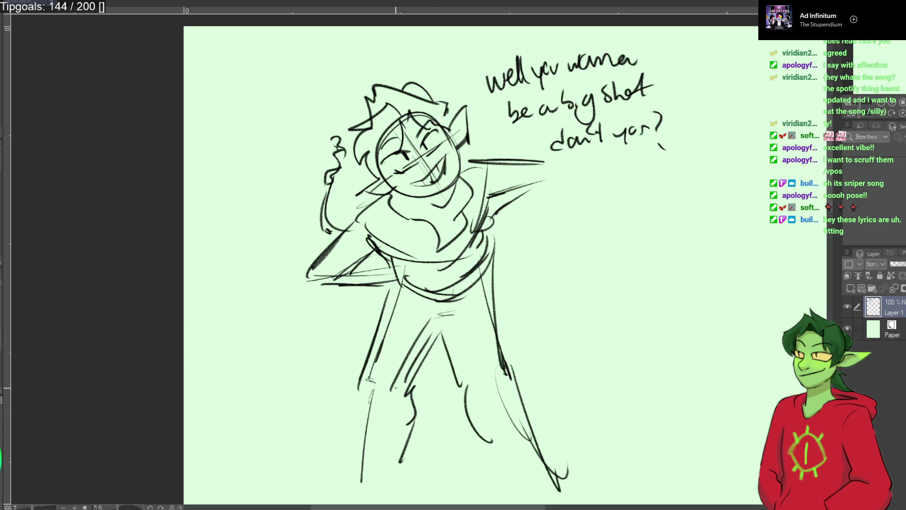
left_click_drag(367, 365, 333, 469)
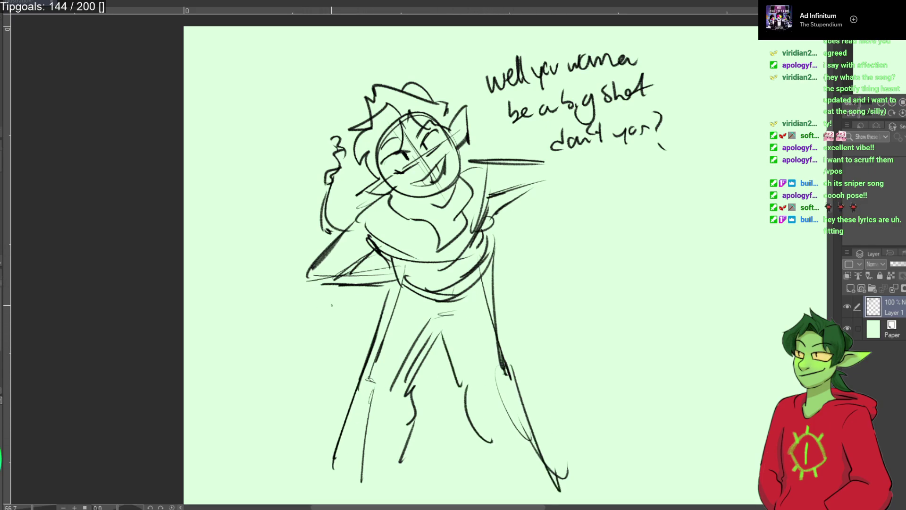
Add a double-lined rounded loop beneath the bent elbow beside the hip, and darken the raised forearm's outer line.
left_click_drag(328, 291, 373, 331)
left_click_drag(378, 296, 340, 324)
left_click_drag(332, 289, 346, 318)
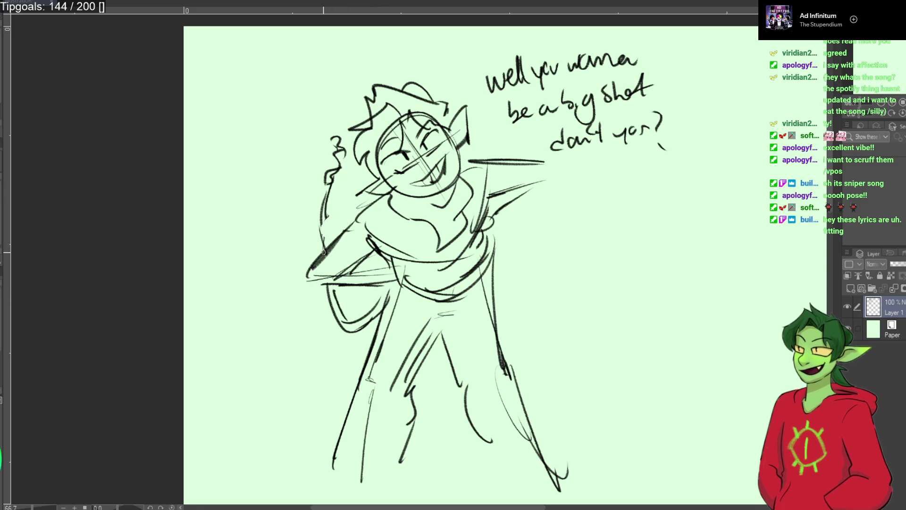
left_click_drag(326, 244, 323, 206)
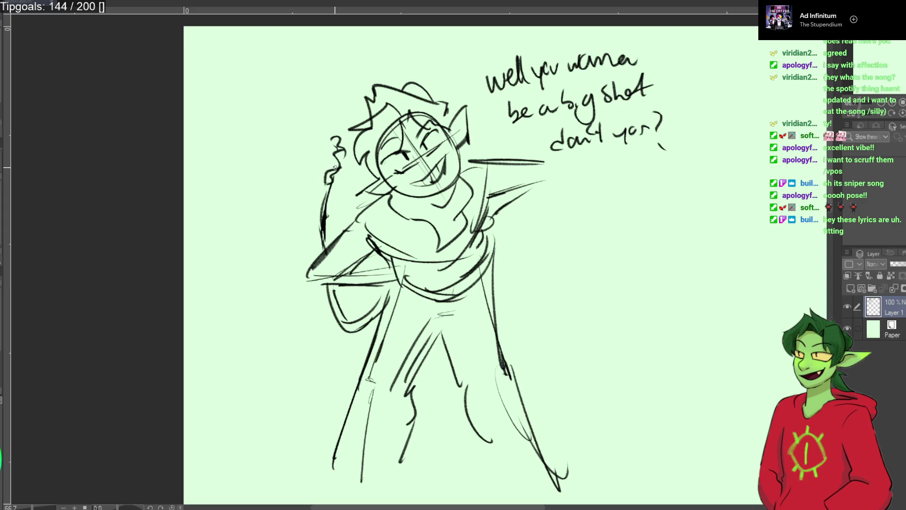
Block in a second standing figure beside the caption, with a round head, broad shoulders, curved torso and spread legs.
mouse_move(438, 268)
left_mouse_down()
mouse_move(337, 217)
mouse_move(222, 264)
mouse_move(144, 260)
mouse_move(153, 268)
left_mouse_up()
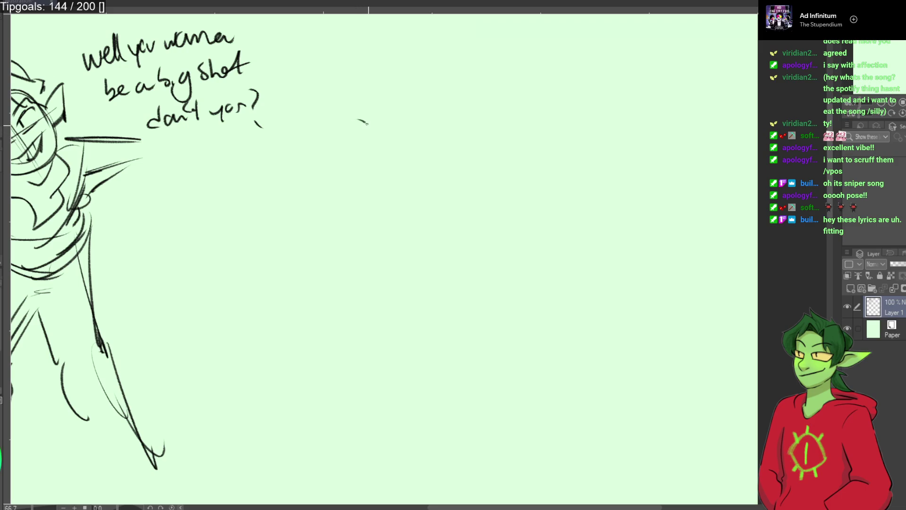
left_click_drag(360, 120, 361, 113)
mouse_move(312, 179)
left_mouse_down()
mouse_move(396, 171)
mouse_move(339, 218)
left_mouse_up()
left_click_drag(392, 179, 406, 212)
mouse_move(399, 191)
left_mouse_down()
mouse_move(433, 245)
mouse_move(410, 280)
mouse_move(363, 279)
mouse_move(328, 308)
left_mouse_up()
mouse_move(330, 266)
left_mouse_down()
mouse_move(295, 367)
mouse_move(240, 455)
left_mouse_up()
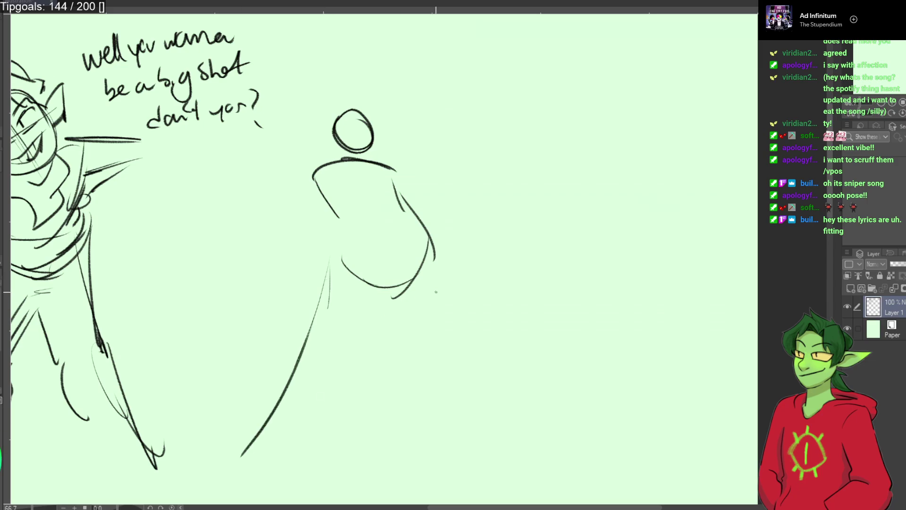
left_click_drag(429, 287, 468, 414)
left_click_drag(433, 304, 488, 462)
Draw the second figure's looping tufted tail, a bent arm with the hand at the hip, and an outstretched arm with an open hand.
mouse_move(330, 254)
left_mouse_down()
mouse_move(255, 286)
mouse_move(204, 239)
mouse_move(187, 260)
mouse_move(220, 230)
mouse_move(236, 230)
left_mouse_up()
mouse_move(324, 158)
left_mouse_down()
mouse_move(265, 218)
mouse_move(308, 228)
mouse_move(329, 258)
left_mouse_up()
left_click_drag(396, 163, 460, 238)
mouse_move(439, 208)
left_mouse_down()
mouse_move(468, 266)
mouse_move(512, 293)
mouse_move(476, 310)
left_mouse_up()
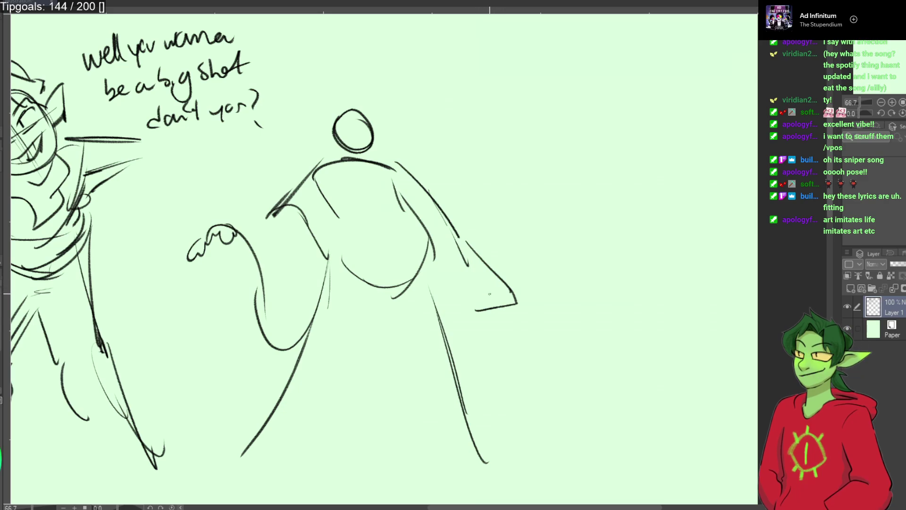
mouse_move(488, 260)
left_mouse_down()
mouse_move(541, 243)
mouse_move(513, 271)
mouse_move(540, 283)
mouse_move(558, 316)
mouse_move(516, 302)
mouse_move(527, 337)
mouse_move(511, 341)
mouse_move(502, 323)
mouse_move(479, 322)
mouse_move(421, 228)
left_mouse_up()
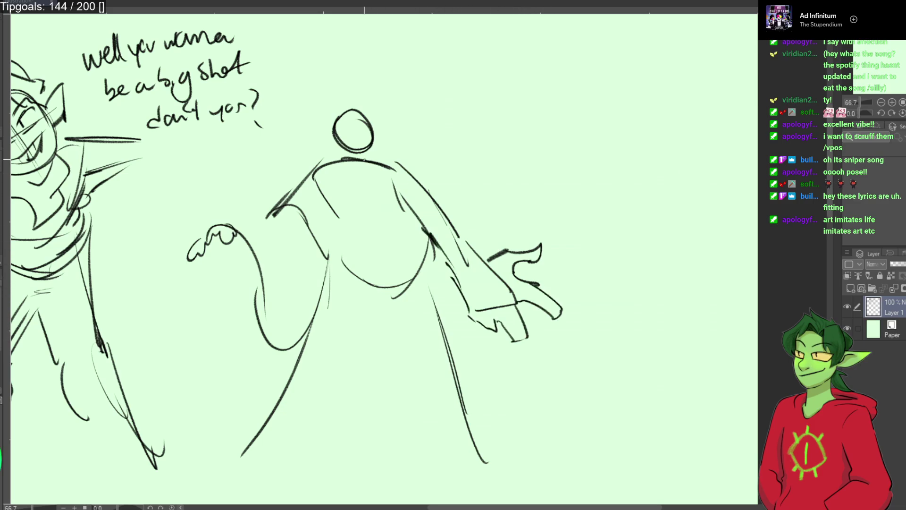
Draw the second figure's jagged-toothed grin, spiky hair and pointed neck scarf with a loose end sticking out behind.
mouse_move(375, 131)
left_mouse_down()
mouse_move(332, 124)
mouse_move(362, 142)
mouse_move(372, 134)
mouse_move(343, 123)
mouse_move(370, 131)
mouse_move(354, 144)
left_mouse_up()
key("ctrl+z")
left_click_drag(350, 142, 372, 137)
left_click_drag(346, 100, 363, 78)
mouse_move(353, 97)
left_mouse_down()
mouse_move(384, 95)
mouse_move(373, 117)
left_mouse_up()
mouse_move(347, 81)
left_mouse_down()
mouse_move(331, 121)
mouse_move(312, 128)
mouse_move(337, 143)
left_mouse_up()
mouse_move(342, 98)
left_mouse_down()
mouse_move(327, 102)
mouse_move(317, 127)
left_mouse_up()
left_click_drag(354, 91, 374, 79)
mouse_move(342, 124)
left_mouse_down()
mouse_move(359, 144)
mouse_move(371, 130)
mouse_move(325, 152)
mouse_move(394, 156)
mouse_move(363, 194)
mouse_move(339, 160)
left_mouse_up()
mouse_move(340, 155)
left_mouse_down()
mouse_move(322, 160)
mouse_move(290, 143)
left_mouse_up()
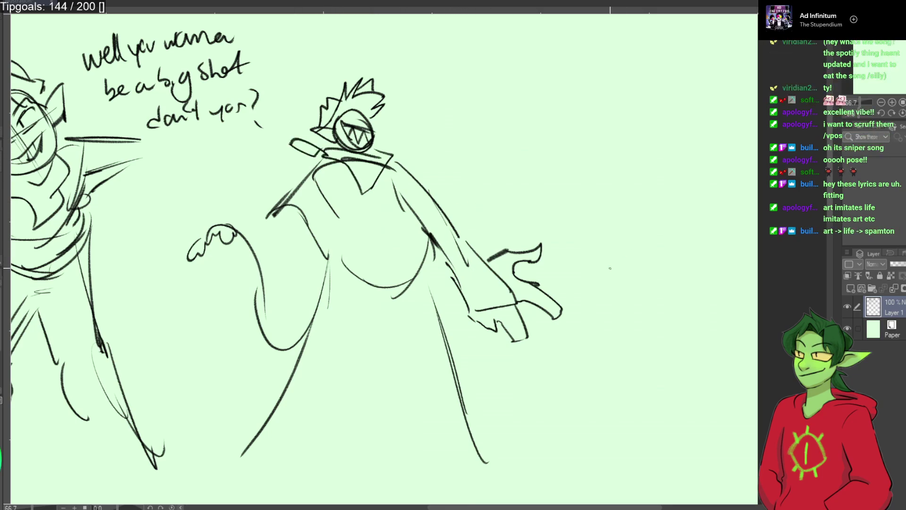
Sketch a small character's round head facing the outstretched hand, with an eye, a pointed ear and spiky hair.
mouse_move(613, 300)
left_mouse_down()
mouse_move(639, 330)
mouse_move(628, 302)
left_mouse_up()
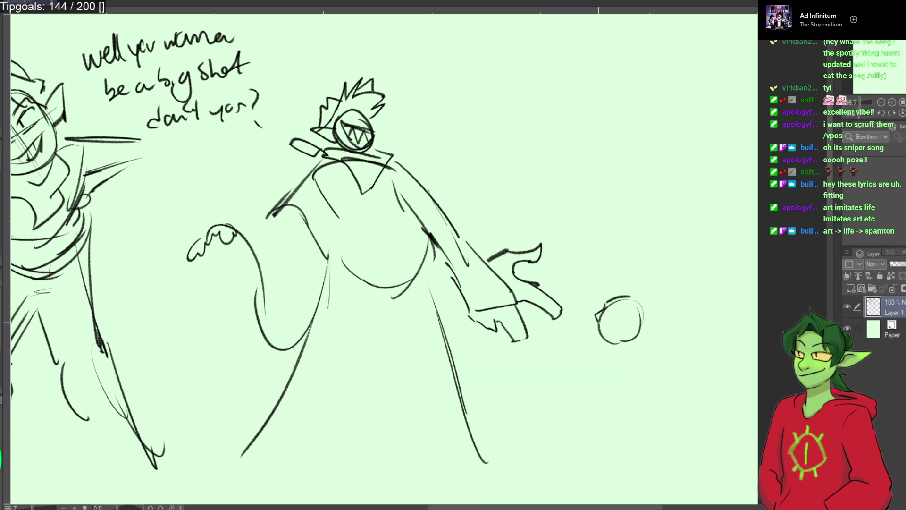
left_click_drag(623, 301, 607, 311)
left_click_drag(659, 286, 641, 319)
mouse_move(646, 310)
left_mouse_down()
mouse_move(665, 324)
mouse_move(643, 333)
left_mouse_up()
mouse_move(658, 331)
left_mouse_down()
mouse_move(635, 358)
mouse_move(644, 357)
mouse_move(614, 339)
left_mouse_up()
Draw the small character's coat, arm, curled tail and striding legs, and black in the open mouth and the ear.
mouse_move(627, 297)
left_mouse_down()
mouse_move(604, 359)
mouse_move(637, 398)
left_mouse_up()
mouse_move(600, 363)
left_mouse_down()
mouse_move(598, 389)
mouse_move(661, 416)
left_mouse_up()
left_click_drag(669, 406, 623, 446)
left_click_drag(595, 386, 606, 443)
mouse_move(616, 347)
left_mouse_down()
mouse_move(631, 362)
mouse_move(595, 358)
mouse_move(578, 411)
left_mouse_up()
mouse_move(616, 364)
left_mouse_down()
mouse_move(593, 411)
mouse_move(565, 420)
mouse_move(592, 416)
left_mouse_up()
mouse_move(634, 366)
left_mouse_down()
mouse_move(650, 393)
mouse_move(720, 372)
mouse_move(711, 426)
mouse_move(661, 435)
mouse_move(695, 467)
left_mouse_up()
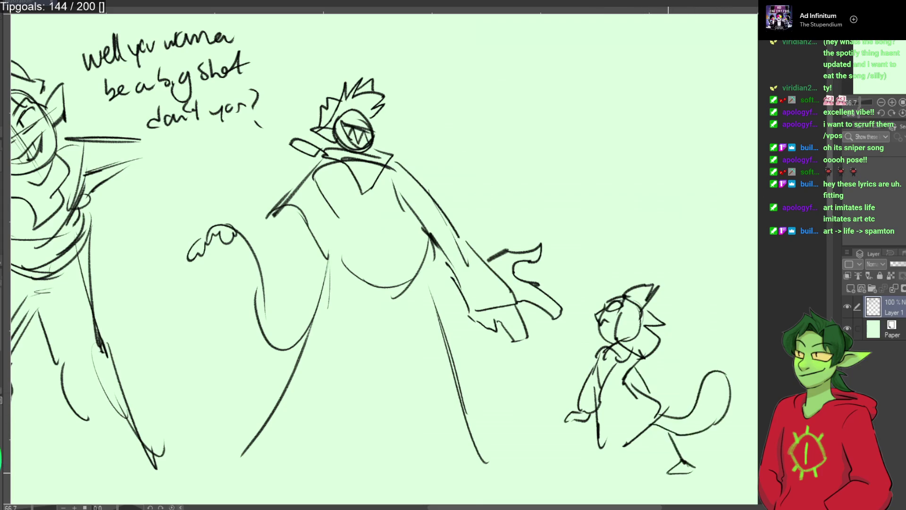
mouse_move(632, 441)
left_mouse_down()
mouse_move(623, 473)
mouse_move(607, 481)
mouse_move(605, 470)
mouse_move(589, 488)
left_mouse_up()
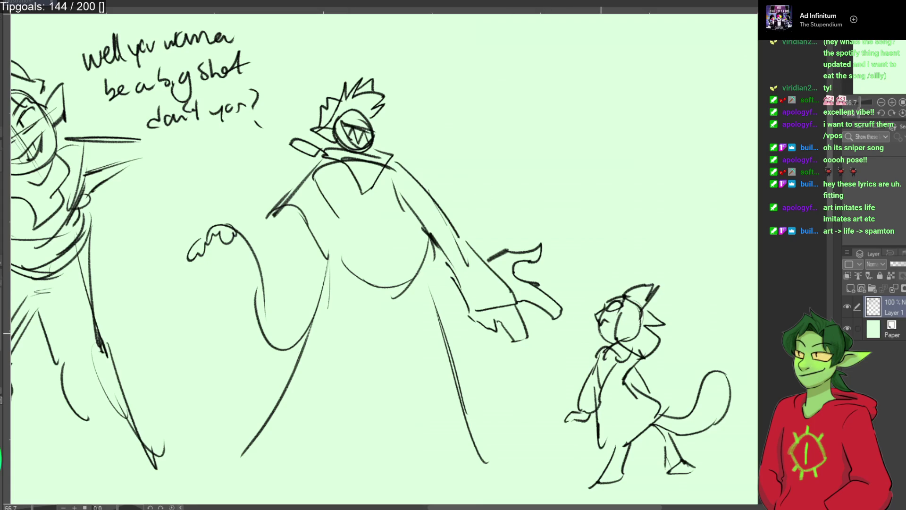
left_click_drag(599, 323, 613, 333)
mouse_move(649, 285)
left_mouse_down()
mouse_move(631, 303)
mouse_move(639, 299)
mouse_move(634, 323)
left_mouse_up()
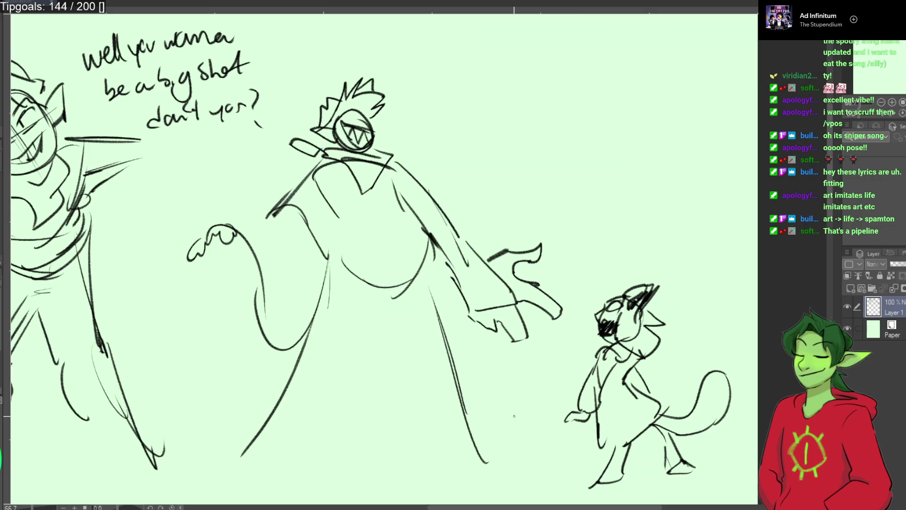
Sketch a large oval head outline with a tapered jaw on the empty canvas area below the figures.
mouse_move(282, 383)
left_mouse_down()
mouse_move(634, 25)
mouse_move(279, 195)
mouse_move(221, 151)
left_mouse_up()
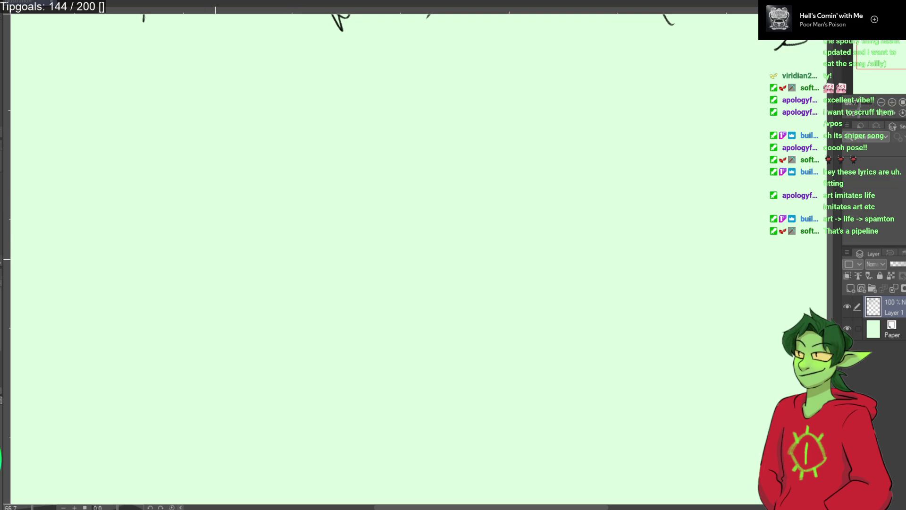
mouse_move(205, 265)
left_mouse_down()
mouse_move(334, 275)
mouse_move(325, 269)
left_mouse_up()
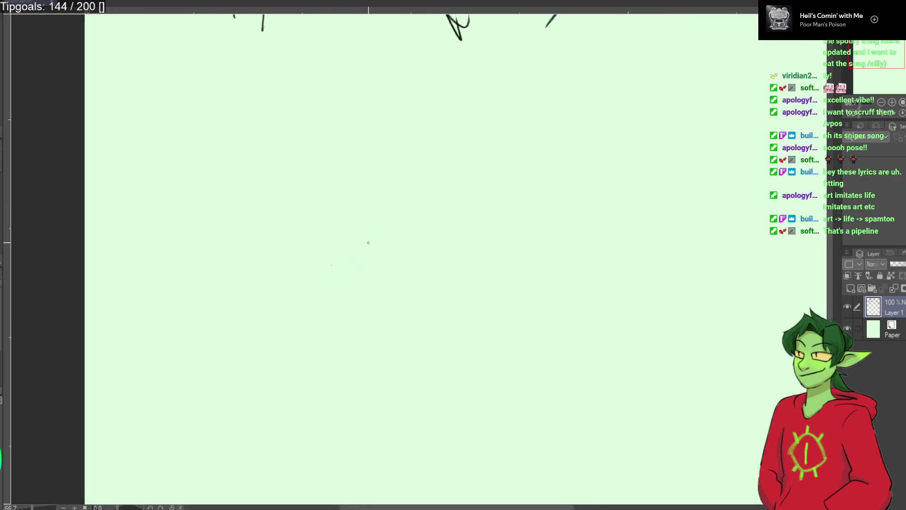
left_click_drag(441, 173, 431, 286)
mouse_move(445, 161)
left_mouse_down()
mouse_move(446, 217)
mouse_move(430, 314)
left_mouse_up()
left_click_drag(443, 284, 371, 368)
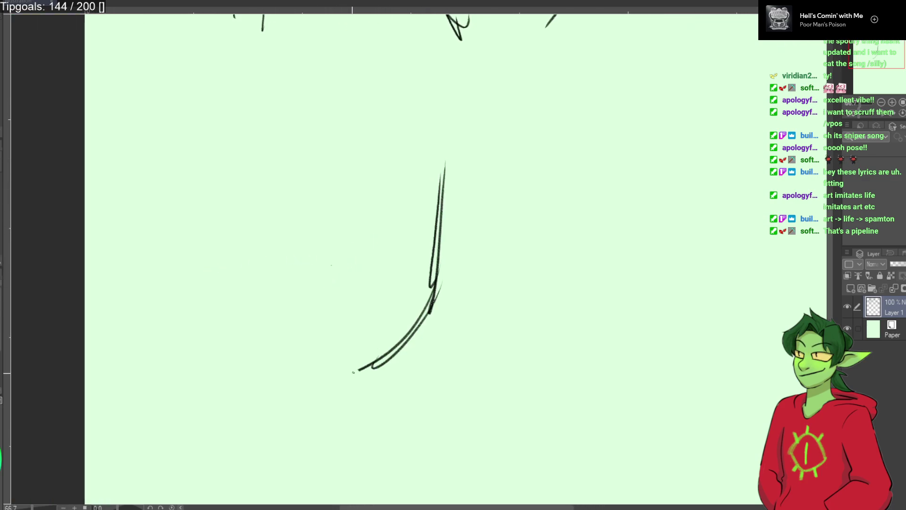
left_click_drag(297, 346, 366, 361)
left_click_drag(259, 307, 358, 365)
left_click_drag(253, 300, 344, 362)
left_click_drag(289, 330, 239, 211)
left_click_drag(278, 332, 232, 172)
left_click_drag(243, 221, 373, 91)
left_click_drag(437, 182, 400, 113)
left_click_drag(431, 143, 343, 109)
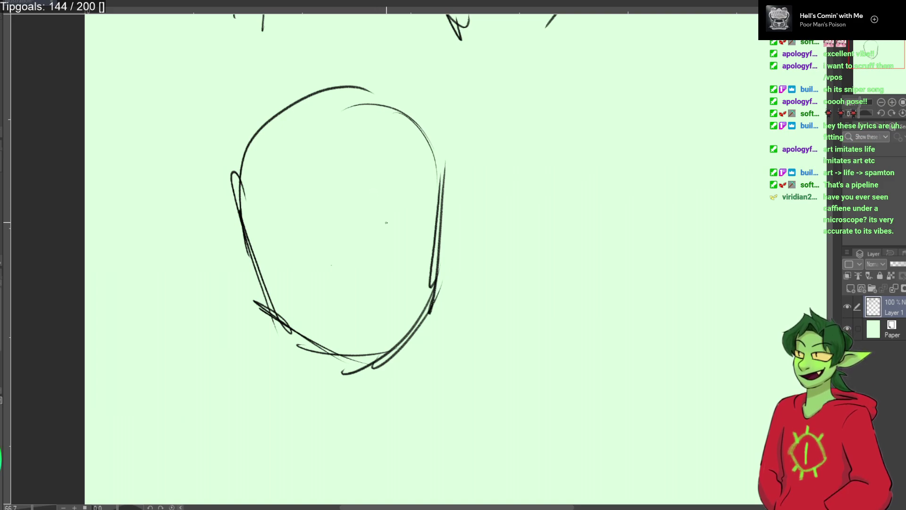
Redraw the large head's jaw with a pointed chin, and add outer curves at both sides of the skull.
left_click_drag(263, 244, 261, 319)
left_click_drag(259, 261, 349, 376)
mouse_move(439, 214)
left_mouse_down()
mouse_move(457, 179)
mouse_move(407, 112)
left_mouse_up()
left_click_drag(237, 154, 259, 241)
Draw narrowed slit-pupil eyes under angled brows, a short nose line and a wide slanted grin with a fang.
mouse_move(343, 246)
left_mouse_down()
mouse_move(266, 232)
mouse_move(311, 266)
mouse_move(401, 221)
mouse_move(435, 236)
mouse_move(377, 262)
mouse_move(357, 254)
left_mouse_up()
left_click_drag(380, 259, 310, 255)
mouse_move(383, 234)
left_mouse_down()
mouse_move(381, 255)
mouse_move(256, 227)
mouse_move(407, 207)
mouse_move(448, 222)
left_mouse_up()
mouse_move(405, 305)
left_mouse_down()
mouse_move(331, 323)
mouse_move(304, 318)
mouse_move(353, 345)
mouse_move(370, 336)
mouse_move(354, 346)
left_mouse_up()
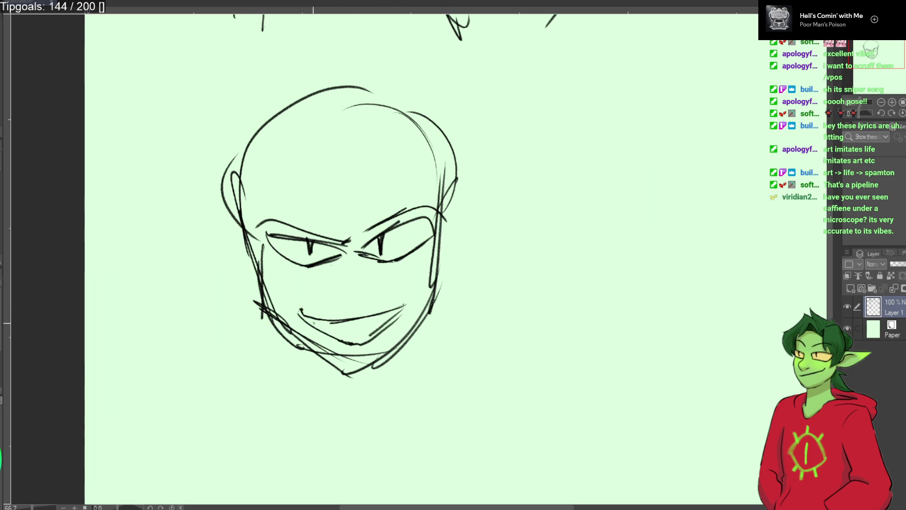
mouse_move(351, 324)
left_mouse_down()
mouse_move(316, 322)
mouse_move(353, 295)
left_mouse_up()
left_click_drag(360, 215, 364, 266)
key("ctrl+z")
key("ctrl+z")
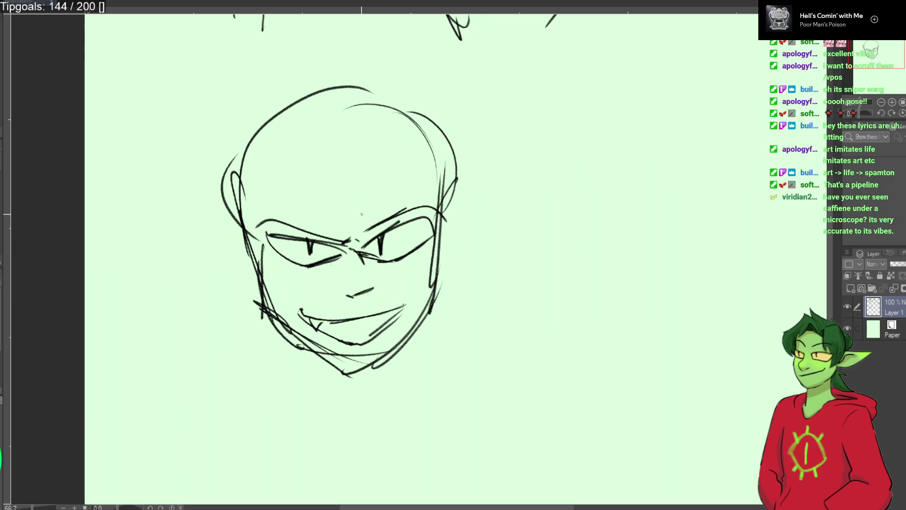
left_click_drag(356, 150, 325, 237)
key("ctrl+z")
mouse_move(457, 167)
left_mouse_down()
mouse_move(494, 203)
mouse_move(339, 211)
mouse_move(274, 182)
mouse_move(264, 188)
mouse_move(212, 122)
left_mouse_up()
key("ctrl+z")
key("ctrl+z")
Draw the sharp fringe strands across the large head's forehead and a long pointed ear on each side.
left_click_drag(457, 171, 421, 100)
left_click_drag(457, 206, 420, 229)
mouse_move(354, 207)
left_mouse_down()
mouse_move(376, 238)
mouse_move(342, 273)
left_mouse_up()
mouse_move(268, 190)
left_mouse_down()
mouse_move(344, 264)
mouse_move(261, 257)
left_mouse_up()
mouse_move(234, 191)
left_mouse_down()
mouse_move(250, 245)
mouse_move(227, 276)
mouse_move(268, 282)
left_mouse_up()
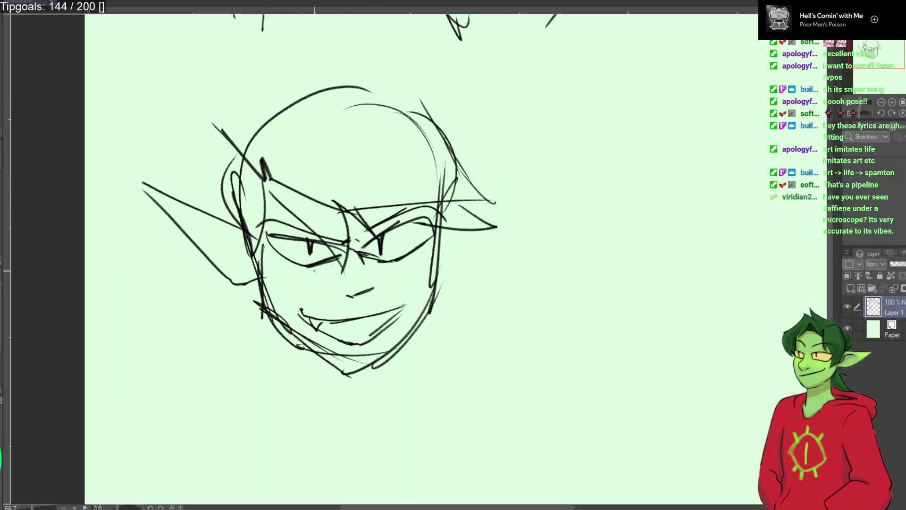
mouse_move(475, 213)
left_mouse_down()
mouse_move(531, 195)
mouse_move(443, 281)
left_mouse_up()
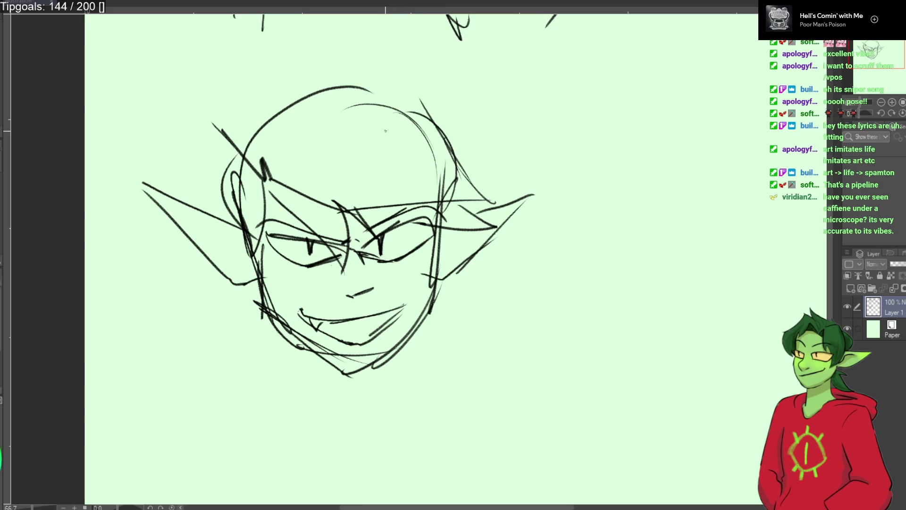
Sketch the swept-up hair volume above the large head, with strands curving across the crown.
mouse_move(427, 134)
left_mouse_down()
mouse_move(395, 47)
mouse_move(334, 68)
mouse_move(271, 49)
mouse_move(369, 32)
left_mouse_up()
mouse_move(417, 80)
left_mouse_down()
mouse_move(423, 113)
mouse_move(477, 190)
mouse_move(443, 113)
left_mouse_up()
mouse_move(420, 115)
left_mouse_down()
mouse_move(398, 158)
mouse_move(351, 168)
left_mouse_up()
mouse_move(349, 155)
left_mouse_down()
mouse_move(410, 137)
mouse_move(302, 160)
left_mouse_up()
left_click_drag(239, 113, 326, 156)
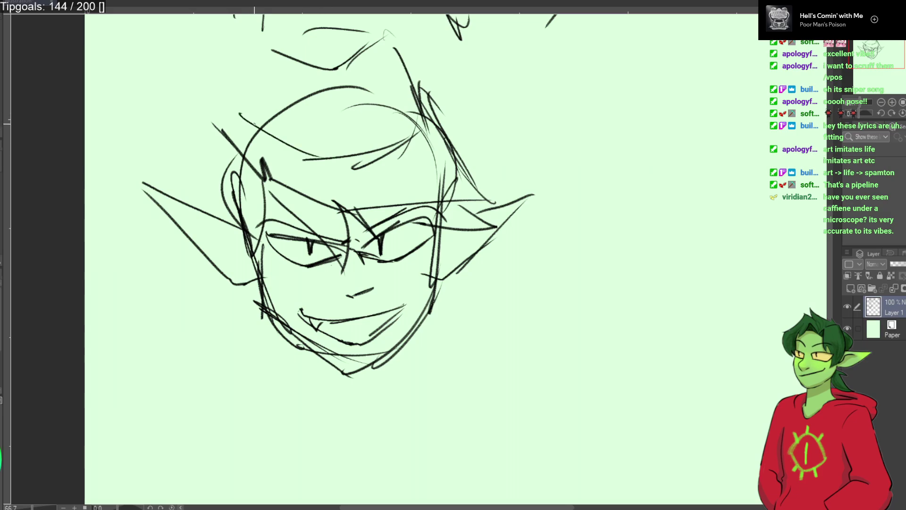
Draw sloping shoulder lines on both sides of the large head and an inner contour line in one ear.
left_click_drag(446, 290, 533, 317)
left_click_drag(523, 305, 550, 330)
left_click_drag(231, 303, 115, 401)
left_click_drag(244, 271, 191, 208)
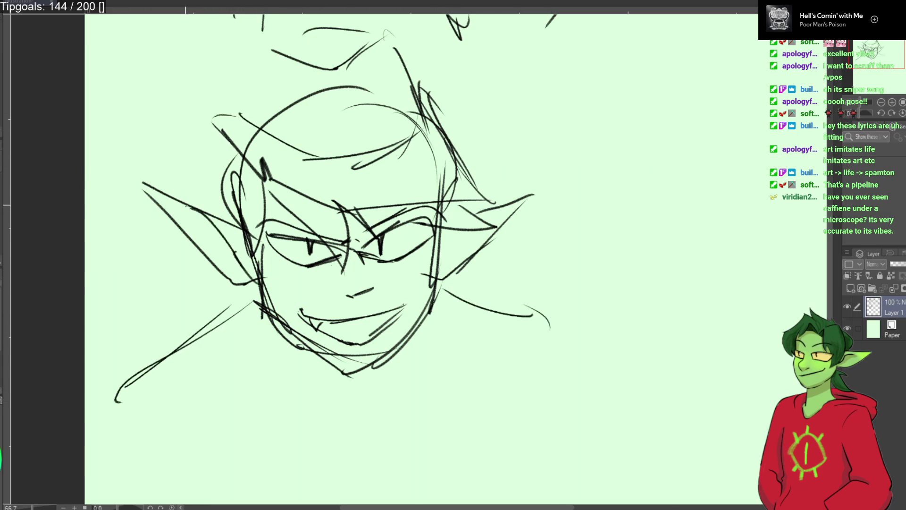
Add a second fang to the large head's grin and short stubble strokes on the chin.
left_click_drag(390, 312, 380, 324)
left_click_drag(356, 363, 356, 383)
mouse_move(348, 358)
left_mouse_down()
mouse_move(347, 383)
mouse_move(338, 372)
left_mouse_up()
left_click_drag(325, 350, 333, 366)
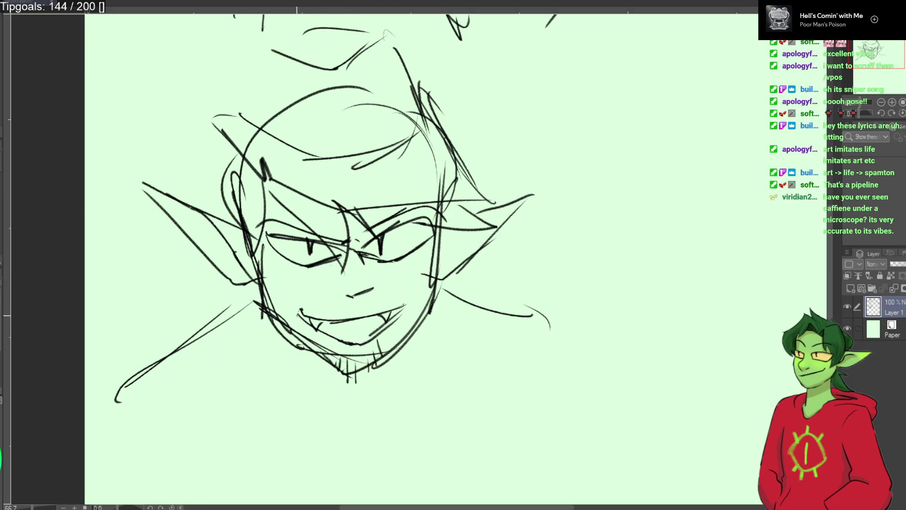
Add short lines under both eyes, a tongue curve in the mouth, and dark shading around the teeth at the mouth corners.
left_click_drag(444, 245, 385, 267)
left_click_drag(298, 276, 284, 279)
left_click_drag(296, 271, 282, 274)
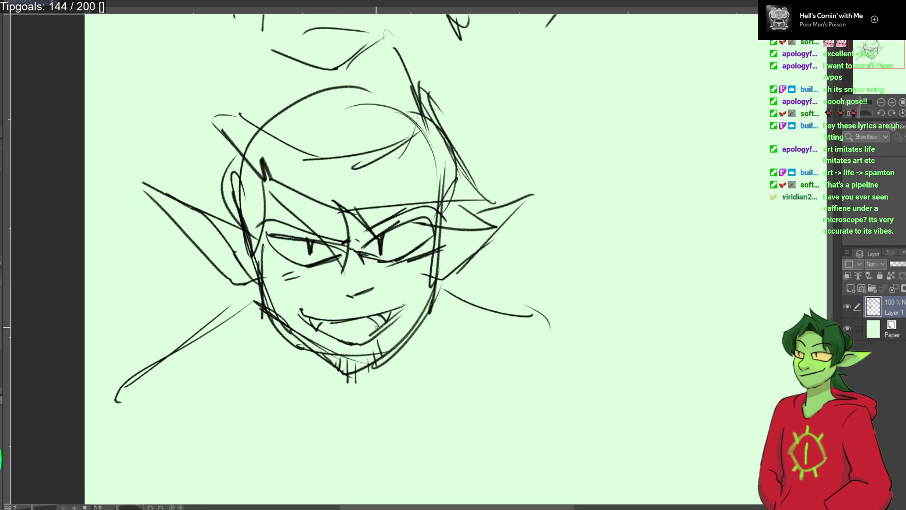
left_click_drag(374, 325, 356, 340)
left_click_drag(404, 310, 378, 327)
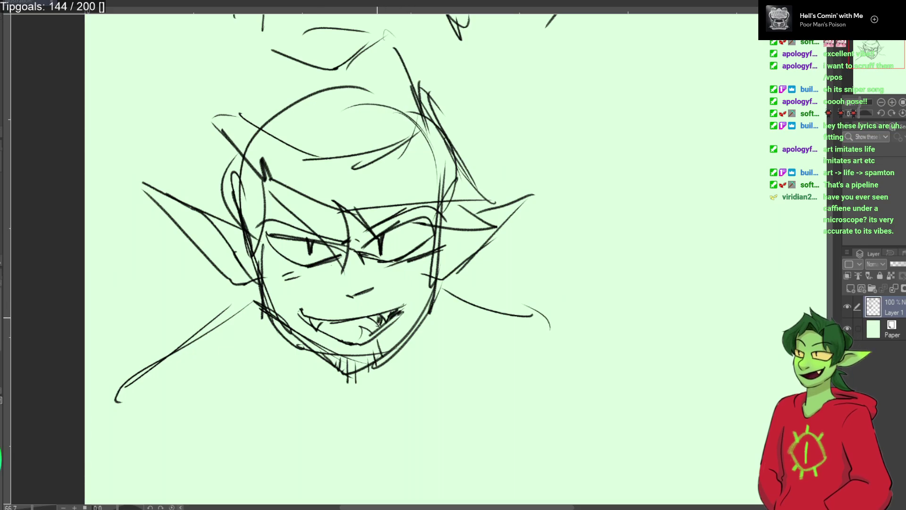
left_click_drag(310, 323, 303, 316)
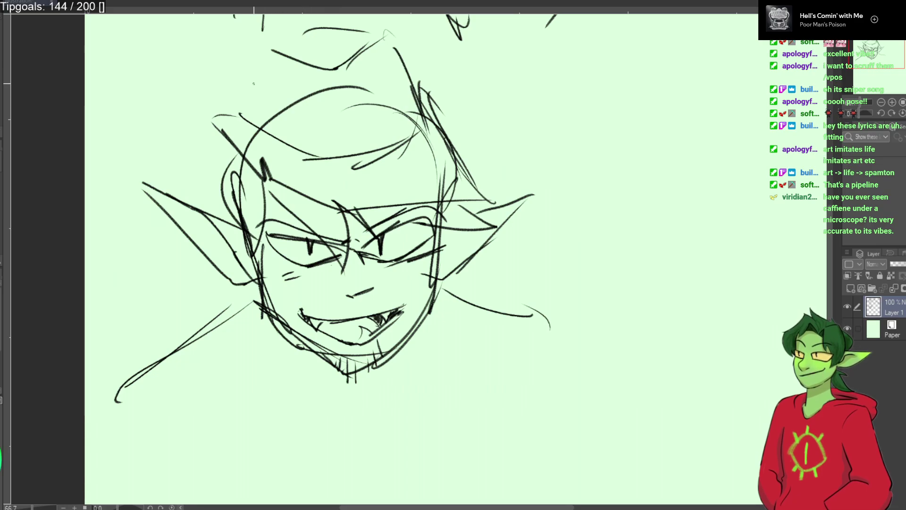
Add an angular tuft at the side of the large head's hair and light strands sweeping across the forehead.
left_click_drag(262, 78, 249, 95)
mouse_move(246, 96)
left_mouse_down()
mouse_move(198, 145)
mouse_move(238, 177)
left_mouse_up()
mouse_move(438, 161)
left_mouse_down()
mouse_move(417, 146)
mouse_move(351, 140)
left_mouse_up()
mouse_move(432, 138)
left_mouse_down()
mouse_move(370, 140)
mouse_move(278, 177)
left_mouse_up()
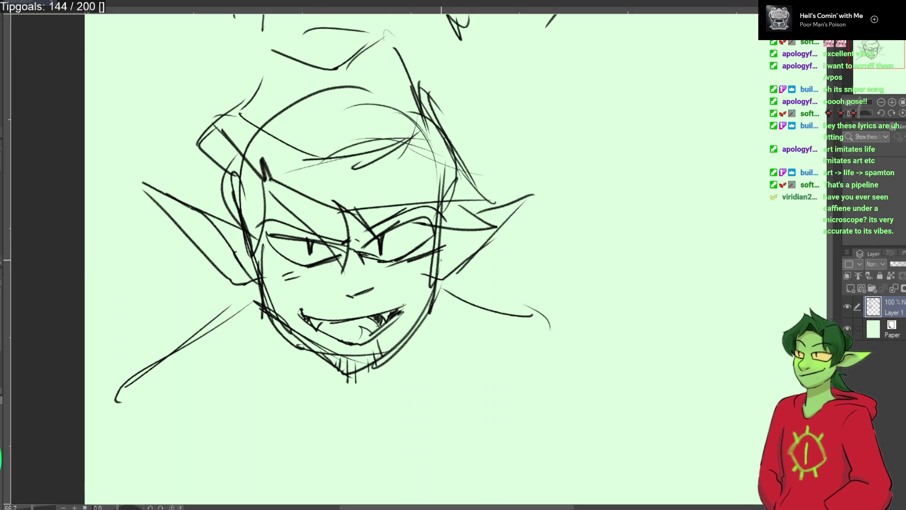
Detail the far ear, shade between the brows, and draw a large pointed scarf around the neck.
left_click_drag(511, 237, 441, 243)
mouse_move(373, 297)
left_mouse_down()
mouse_move(366, 385)
mouse_move(347, 395)
mouse_move(291, 482)
mouse_move(158, 318)
left_mouse_up()
mouse_move(369, 381)
left_mouse_down()
mouse_move(294, 415)
mouse_move(183, 380)
left_mouse_up()
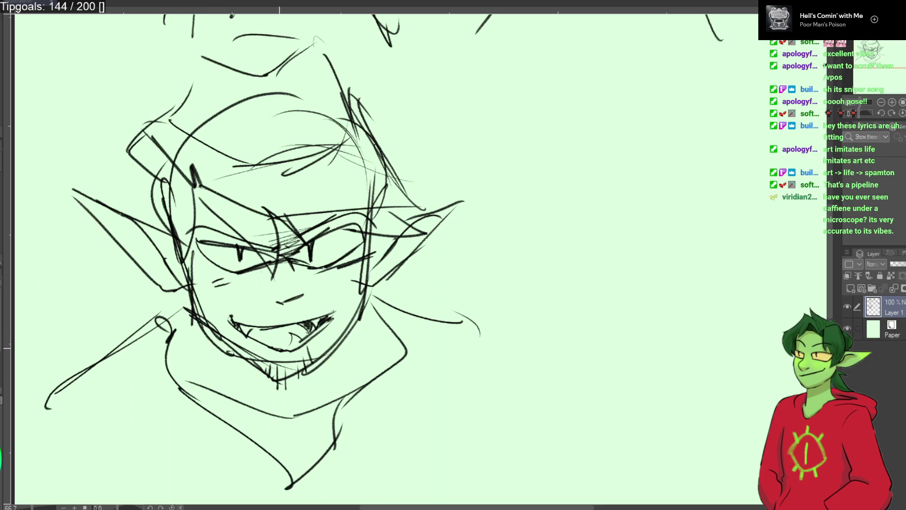
left_click_drag(295, 345, 292, 344)
Draw a small simplified character beside the large portrait, with a dot-eyed round head, spiky hair, pointed ears, neck scarf and one arm.
mouse_move(556, 165)
left_mouse_down()
mouse_move(543, 213)
mouse_move(547, 162)
left_mouse_up()
mouse_move(560, 206)
left_mouse_down()
mouse_move(558, 239)
mouse_move(507, 208)
left_mouse_up()
left_click_drag(571, 191, 584, 176)
mouse_move(503, 187)
left_mouse_down()
mouse_move(486, 186)
mouse_move(571, 137)
mouse_move(518, 163)
mouse_move(575, 155)
mouse_move(518, 176)
mouse_move(497, 137)
left_mouse_up()
mouse_move(495, 194)
left_mouse_down()
mouse_move(474, 206)
mouse_move(474, 256)
left_mouse_up()
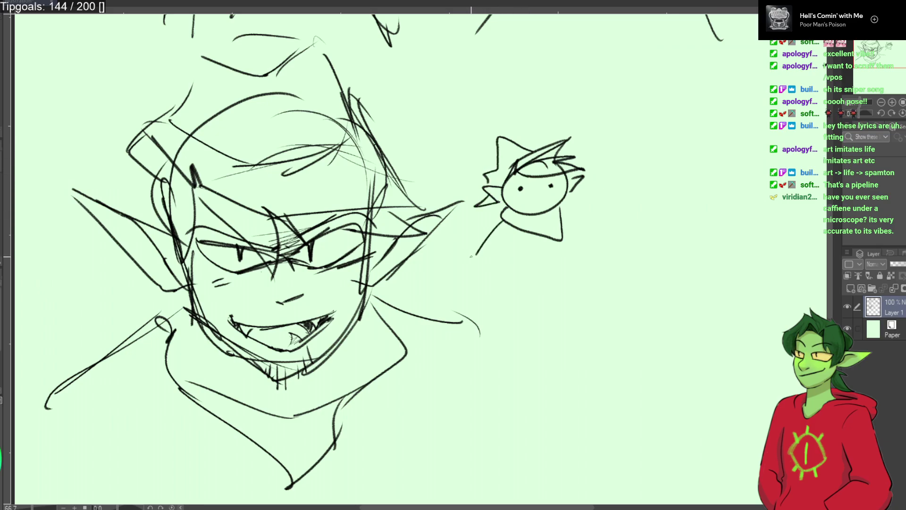
Complete the small simplified character with the other arm, a boxy body and two short legs with oval feet.
left_click_drag(573, 224, 583, 325)
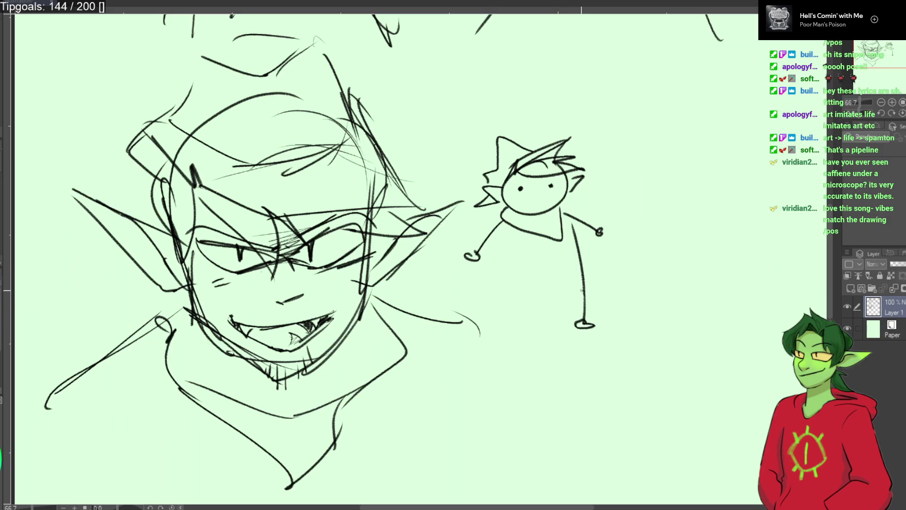
left_click_drag(519, 313, 518, 326)
left_click_drag(522, 287, 514, 243)
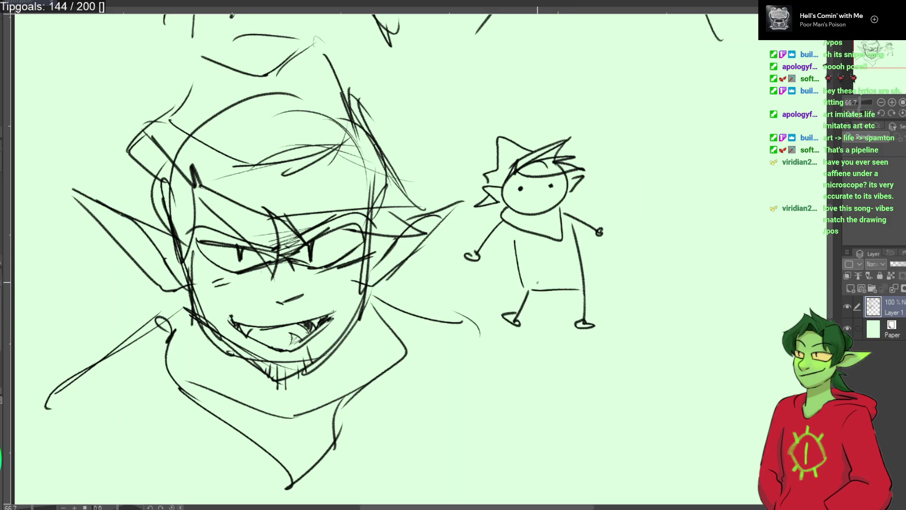
Finish the small simplified character with vertical shirt panels, a hem line and a thin tufted tail.
key("ctrl+z")
mouse_move(523, 277)
left_mouse_down()
mouse_move(515, 224)
mouse_move(520, 290)
left_mouse_up()
key("ctrl+z")
left_click_drag(534, 235, 536, 280)
mouse_move(567, 243)
left_mouse_down()
mouse_move(571, 283)
mouse_move(519, 292)
mouse_move(441, 286)
left_mouse_up()
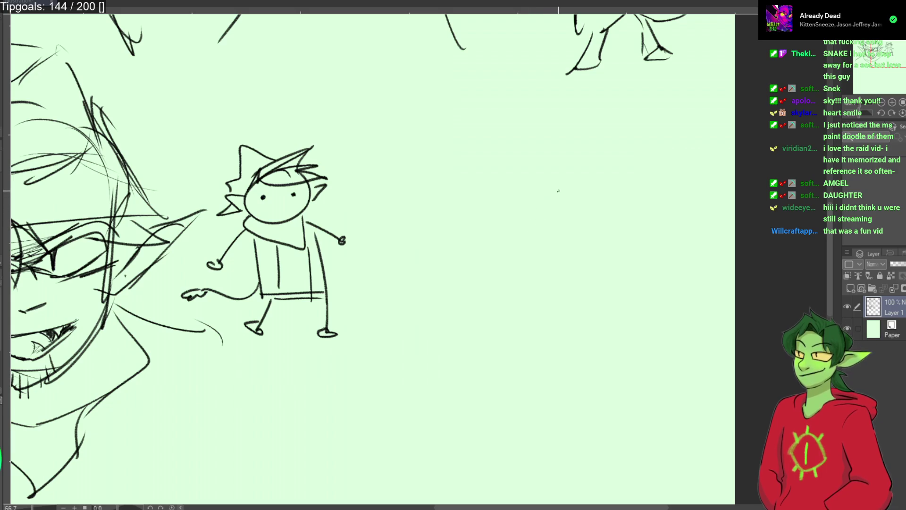
Sketch a head with a pointed chin and half-lidded eyes in the empty area beside the small simplified character.
mouse_move(540, 165)
left_mouse_down()
mouse_move(560, 171)
mouse_move(571, 207)
left_mouse_up()
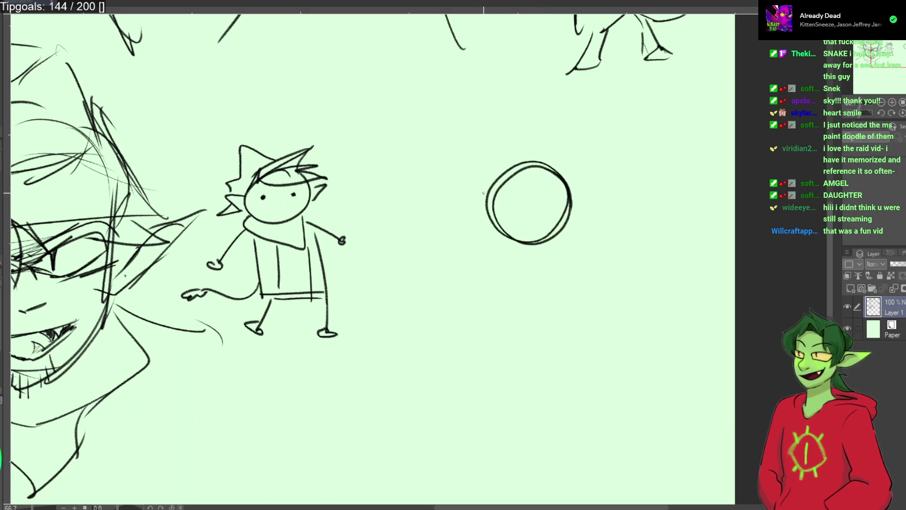
key("ctrl+z")
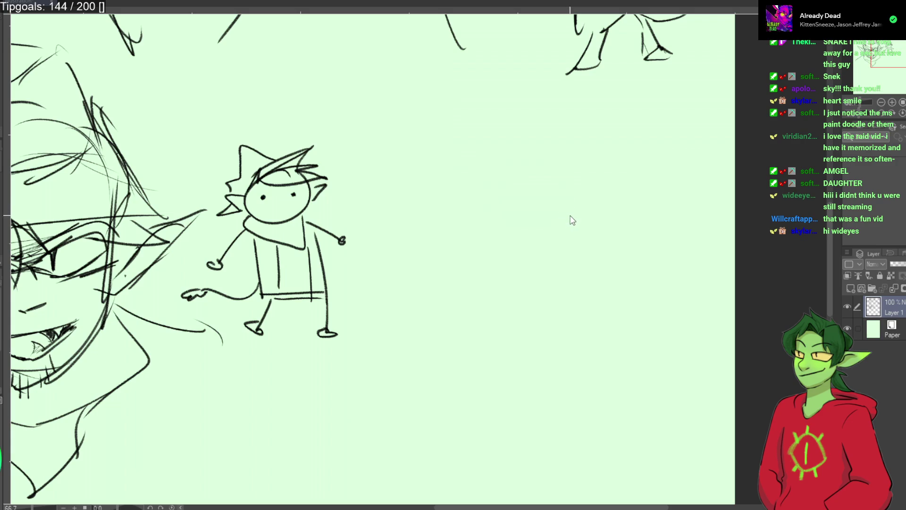
mouse_move(571, 186)
left_mouse_down()
mouse_move(561, 231)
mouse_move(528, 261)
mouse_move(496, 233)
mouse_move(488, 189)
mouse_move(513, 152)
left_mouse_up()
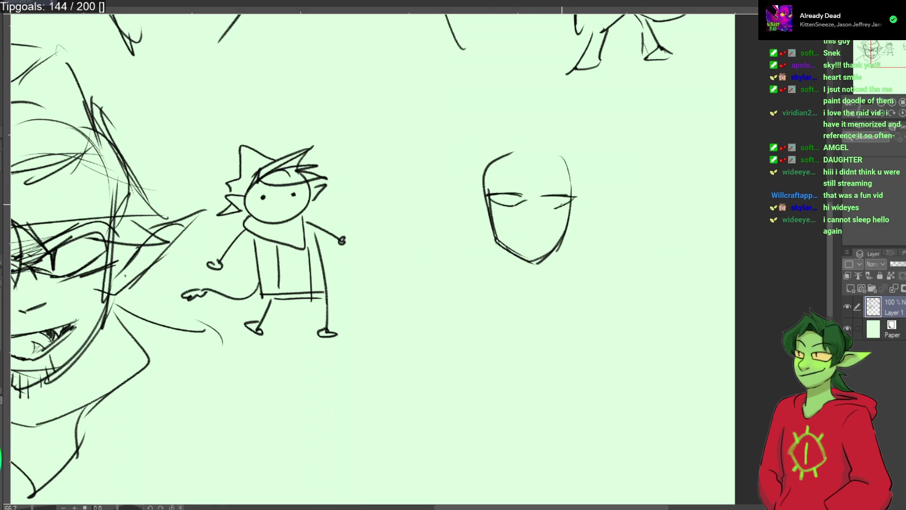
left_click_drag(546, 207, 511, 206)
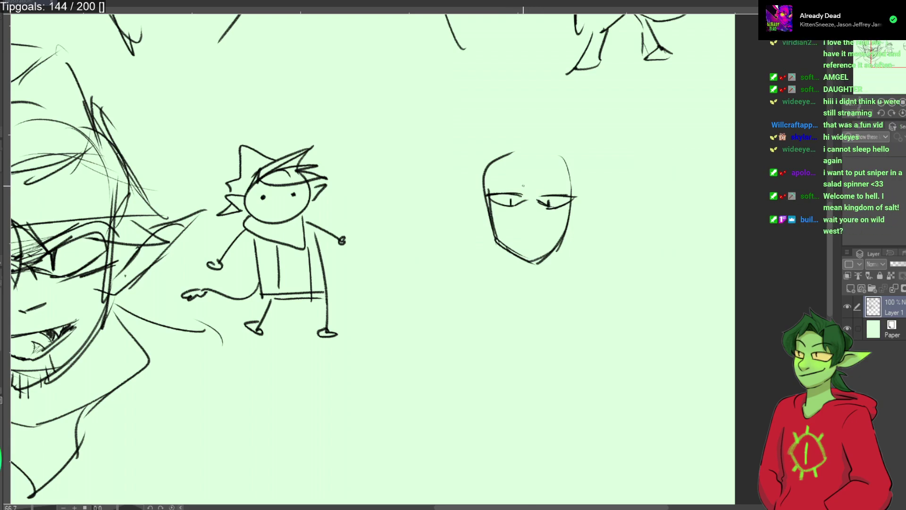
left_click_drag(540, 190, 542, 194)
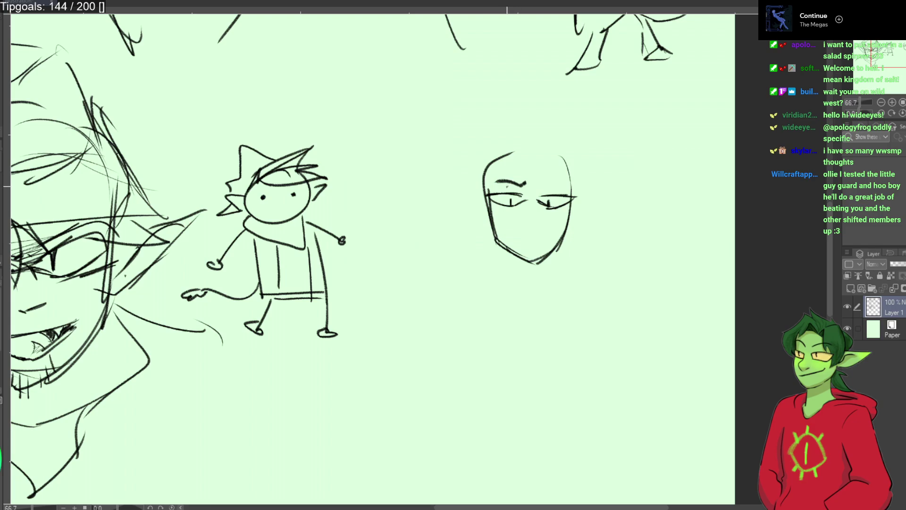
Rework the pointed-chin head's eyebrows into flat, stern strokes and add a straight, frowning mouth.
key("ctrl+z")
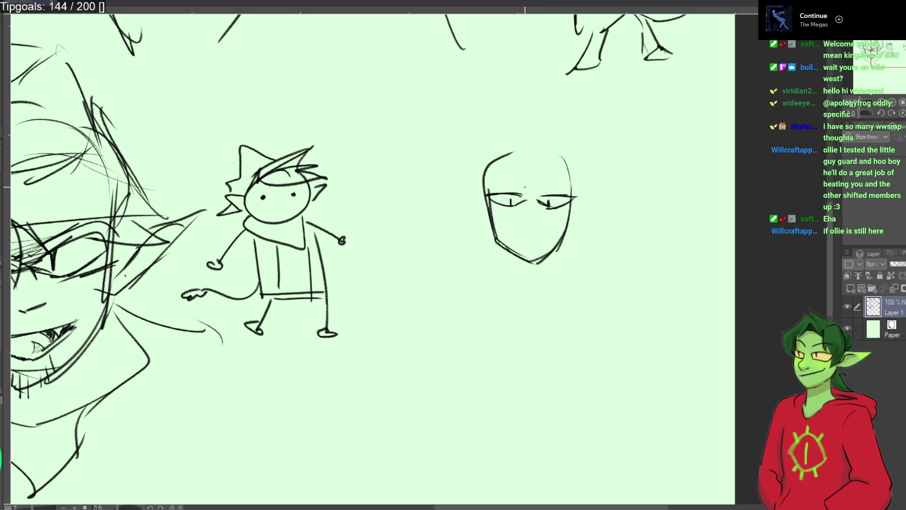
left_click_drag(526, 195, 491, 189)
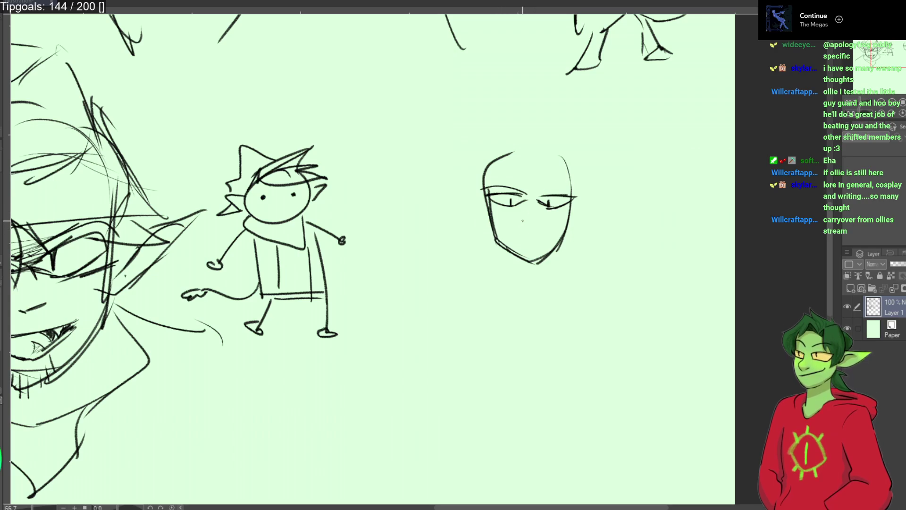
left_click_drag(528, 194, 493, 180)
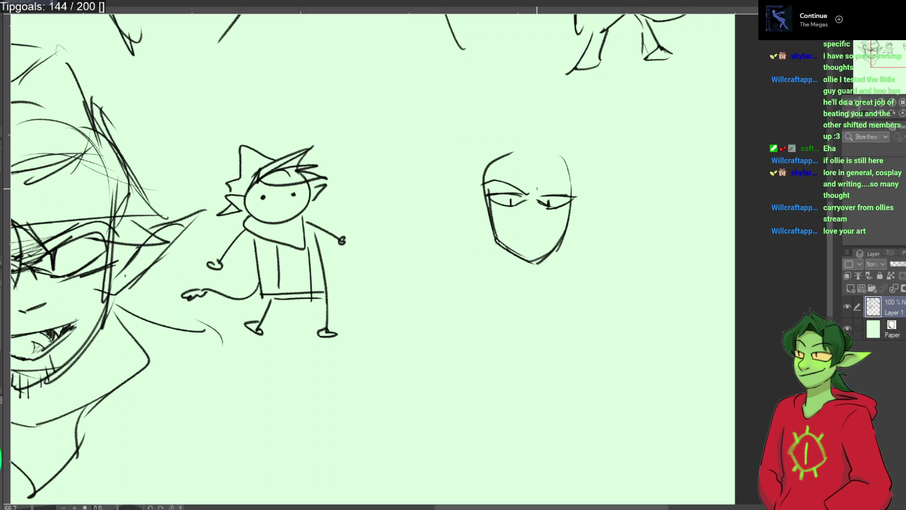
mouse_move(540, 231)
left_mouse_down()
mouse_move(509, 229)
mouse_move(533, 244)
mouse_move(548, 231)
left_mouse_up()
key("ctrl+z")
key("ctrl+z")
key("ctrl+z")
key("ctrl+z")
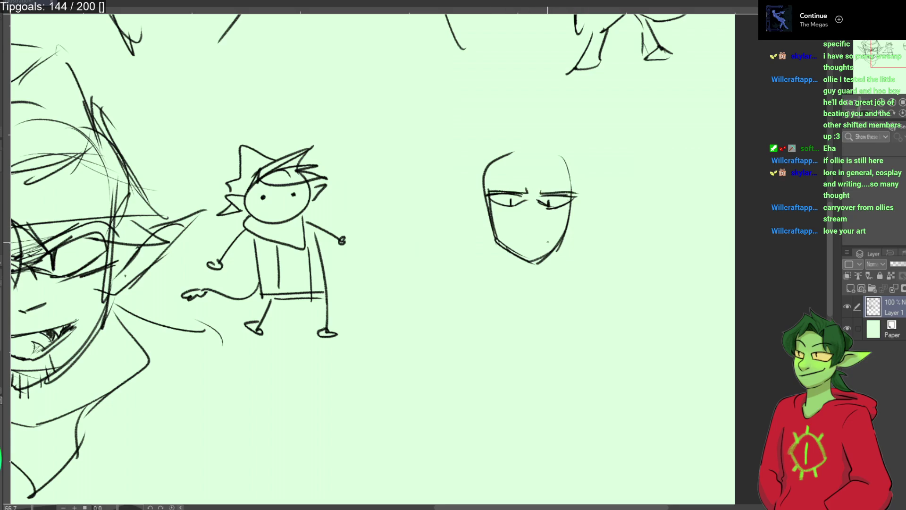
key("ctrl+z")
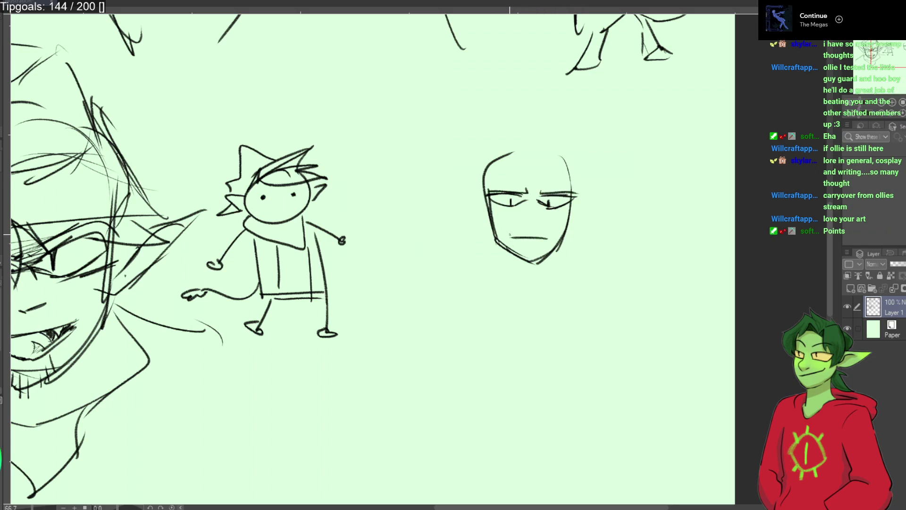
left_click_drag(515, 230, 512, 239)
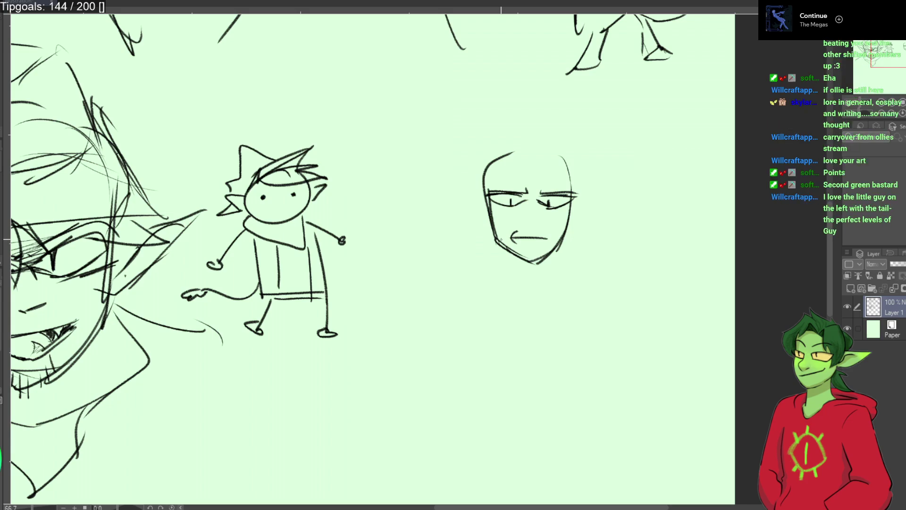
Erase the pointed-chin head completely and return to the drawing pen.
left_click_drag(273, 272, 526, 236)
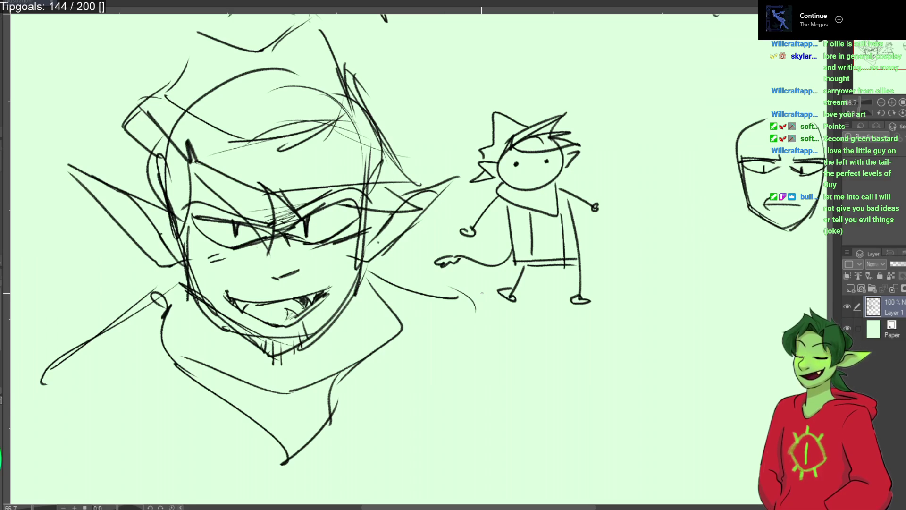
mouse_move(543, 134)
left_mouse_down()
mouse_move(487, 371)
mouse_move(364, 436)
mouse_move(406, 477)
mouse_move(556, 380)
mouse_move(525, 294)
mouse_move(427, 189)
mouse_move(354, 179)
mouse_move(351, 148)
left_mouse_up()
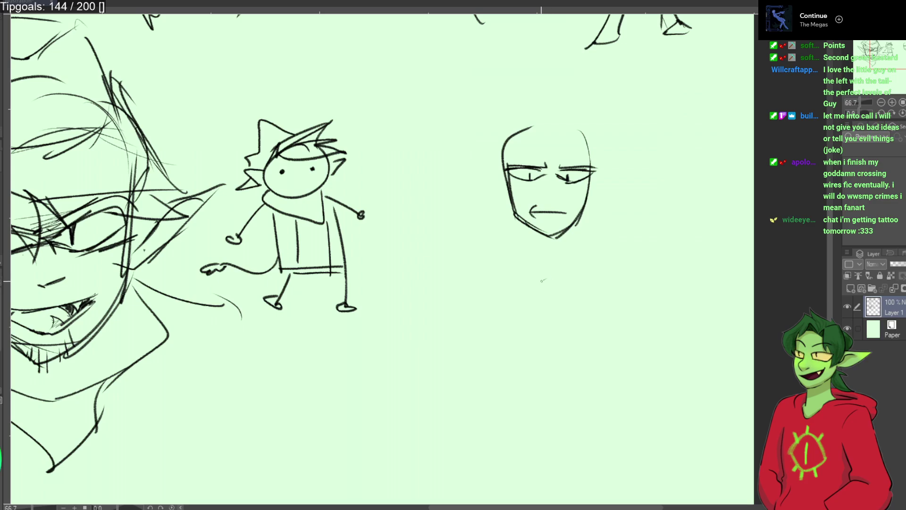
key("ctrl+z")
left_click_drag(532, 277, 480, 308)
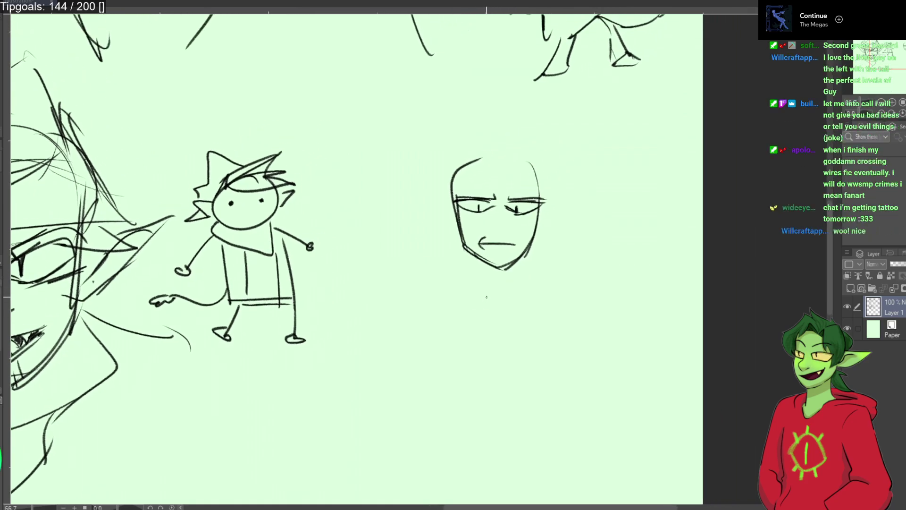
key("e")
mouse_move(525, 283)
left_mouse_down()
mouse_move(530, 241)
mouse_move(519, 261)
mouse_move(488, 248)
mouse_move(477, 262)
mouse_move(459, 256)
left_mouse_up()
key("p")
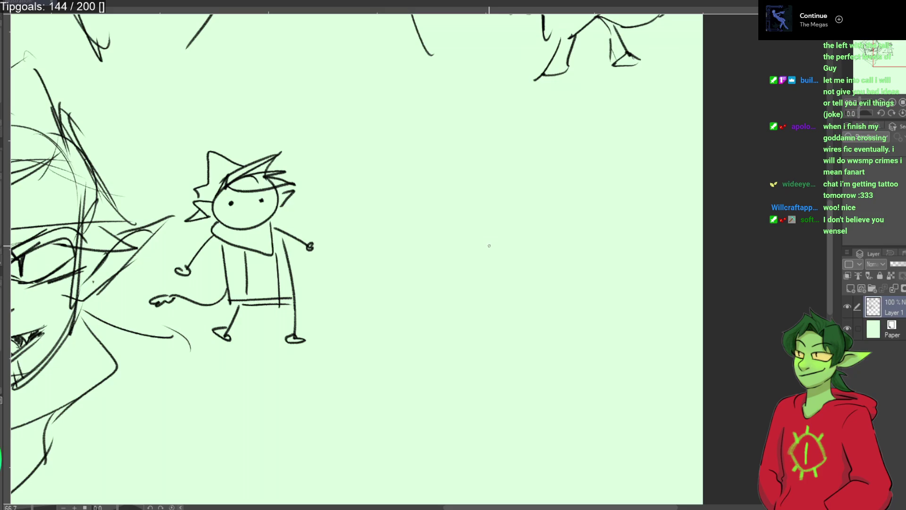
Draw a bold round head with narrow slit-pupil eyes, a frown, pointed ears and spiky swept hair in the cleared area.
left_click_drag(526, 191, 524, 192)
mouse_move(501, 223)
left_mouse_down()
mouse_move(477, 227)
mouse_move(531, 230)
left_mouse_up()
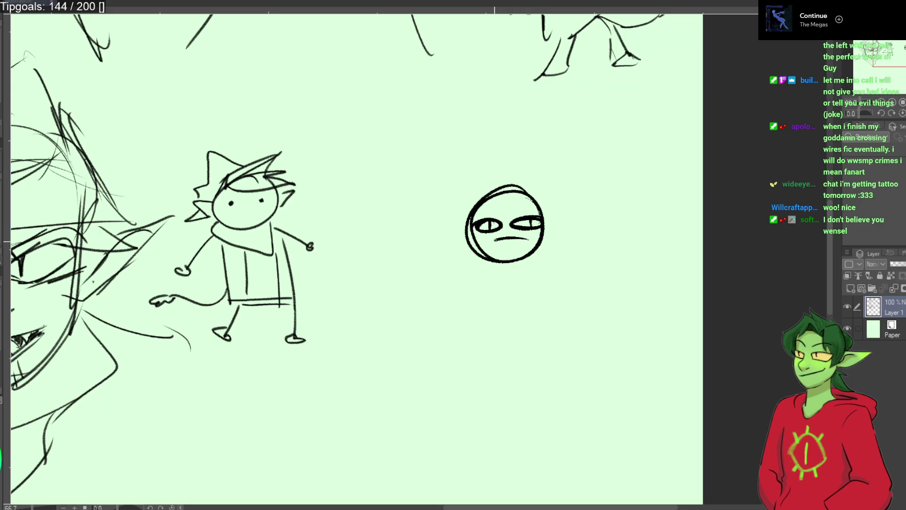
mouse_move(486, 180)
left_mouse_down()
mouse_move(500, 168)
mouse_move(565, 180)
mouse_move(531, 209)
mouse_move(542, 228)
left_mouse_up()
mouse_move(467, 229)
left_mouse_down()
mouse_move(438, 232)
mouse_move(474, 252)
left_mouse_up()
mouse_move(484, 170)
left_mouse_down()
mouse_move(443, 205)
mouse_move(456, 226)
left_mouse_up()
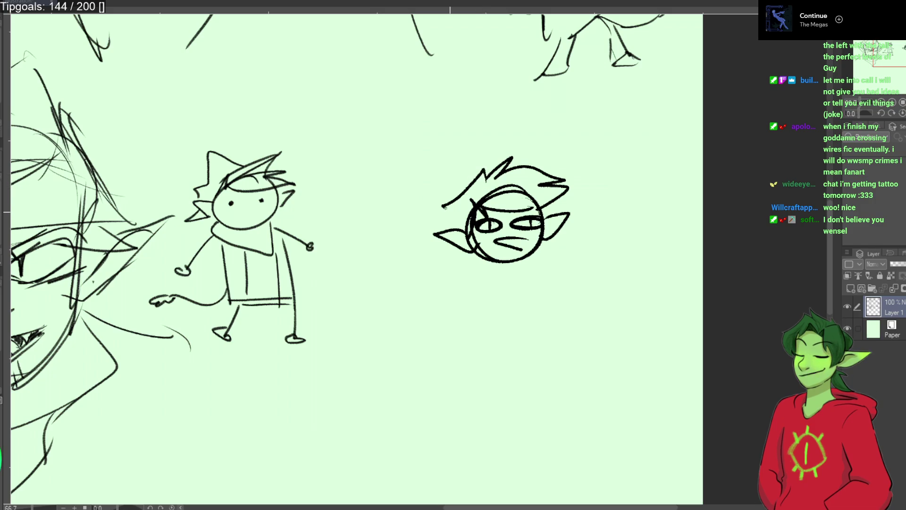
Draw two outstretched arms with splayed hands and short sleeve cuffs below the bold round head.
mouse_move(475, 257)
left_mouse_down()
mouse_move(427, 284)
mouse_move(409, 307)
mouse_move(432, 315)
mouse_move(460, 287)
left_mouse_up()
mouse_move(540, 249)
left_mouse_down()
mouse_move(608, 286)
mouse_move(607, 296)
mouse_move(566, 283)
left_mouse_up()
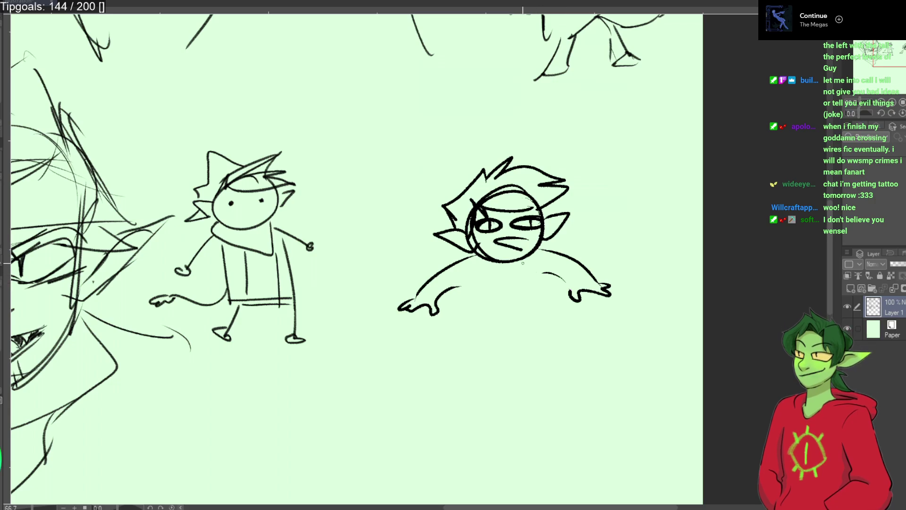
left_click_drag(465, 263, 455, 327)
key("ctrl+z")
left_click_drag(449, 282, 464, 281)
Draw the bold figure's open shirt and wide-set bent legs, and clean up the overlapping lines on its head.
mouse_move(536, 284)
left_mouse_down()
mouse_move(544, 323)
mouse_move(513, 347)
left_mouse_up()
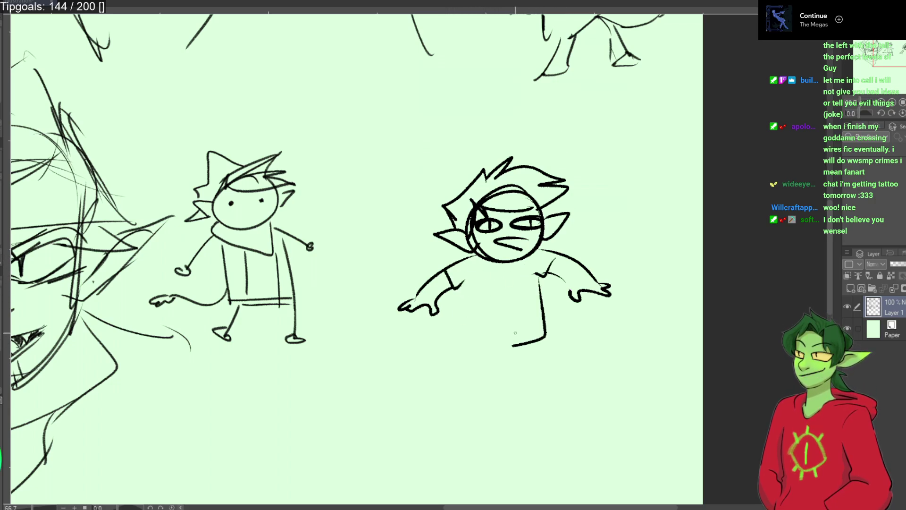
left_click_drag(513, 263, 514, 350)
mouse_move(498, 282)
left_mouse_down()
mouse_move(490, 371)
mouse_move(455, 328)
left_mouse_up()
left_click_drag(463, 282, 456, 336)
mouse_move(546, 338)
left_mouse_down()
mouse_move(590, 410)
mouse_move(566, 420)
mouse_move(523, 355)
left_mouse_up()
mouse_move(454, 347)
left_mouse_down()
mouse_move(423, 437)
mouse_move(444, 438)
left_mouse_up()
mouse_move(444, 439)
left_mouse_down()
mouse_move(456, 396)
mouse_move(477, 371)
left_mouse_up()
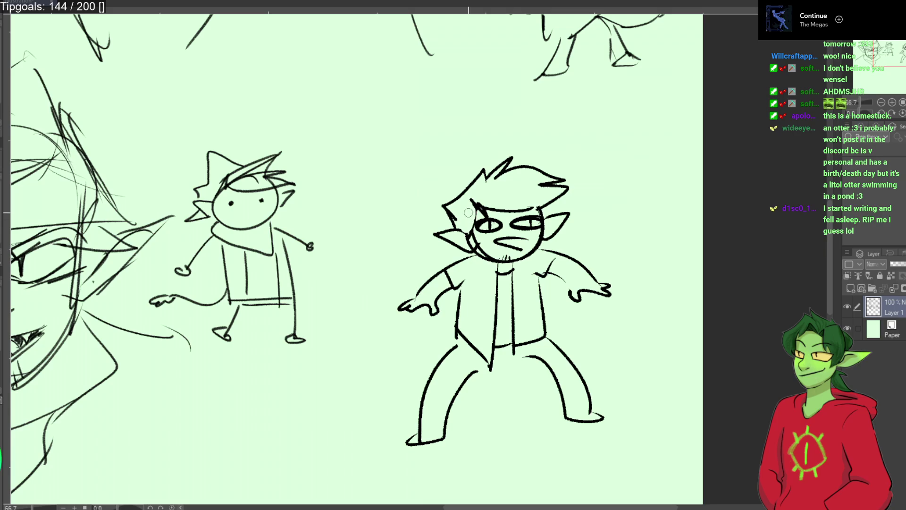
left_click_drag(467, 232, 470, 219)
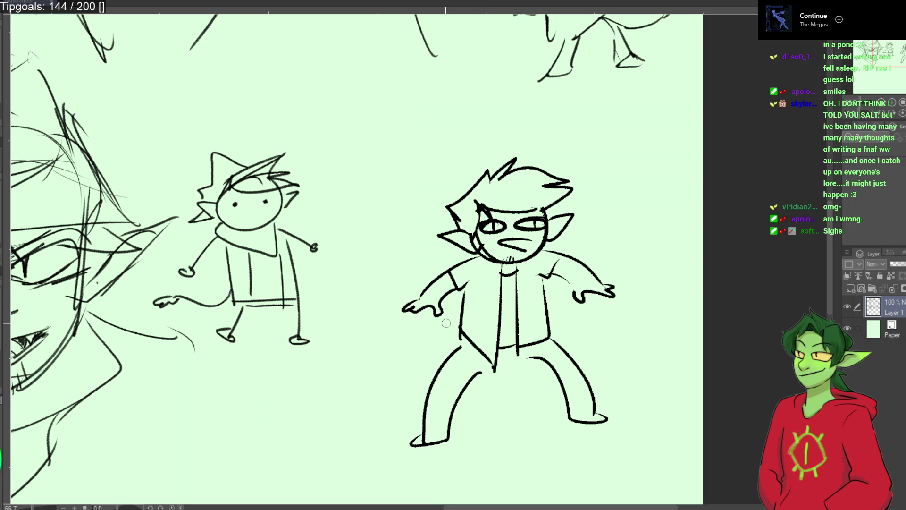
Add a thin curved tail with a leafy tuft to the bold figure, redrawing the tuft until it fits.
mouse_move(454, 335)
left_mouse_down()
mouse_move(358, 364)
mouse_move(369, 378)
left_mouse_up()
mouse_move(369, 378)
left_mouse_down()
mouse_move(380, 355)
mouse_move(364, 375)
mouse_move(397, 348)
left_mouse_up()
key("ctrl+z")
key("ctrl+z")
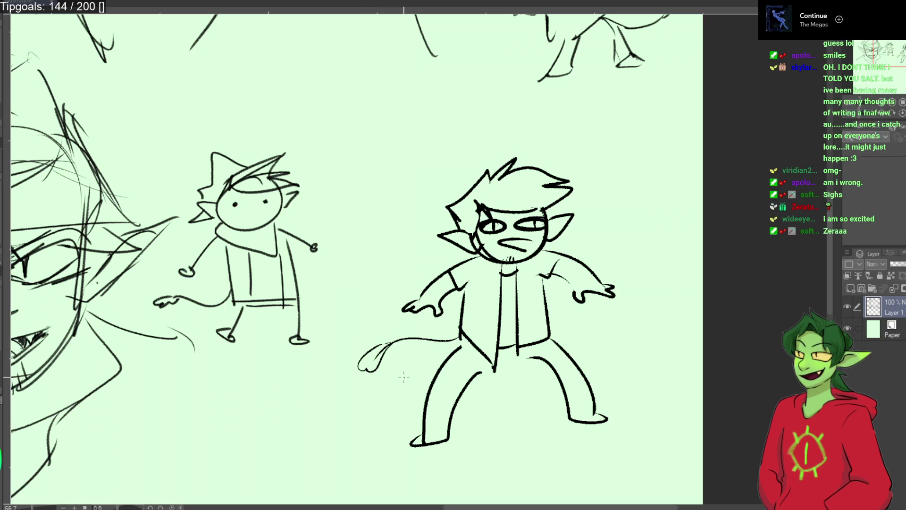
key("ctrl+z")
mouse_move(375, 346)
left_mouse_down()
mouse_move(363, 364)
mouse_move(368, 373)
left_mouse_up()
left_click_drag(374, 371, 390, 348)
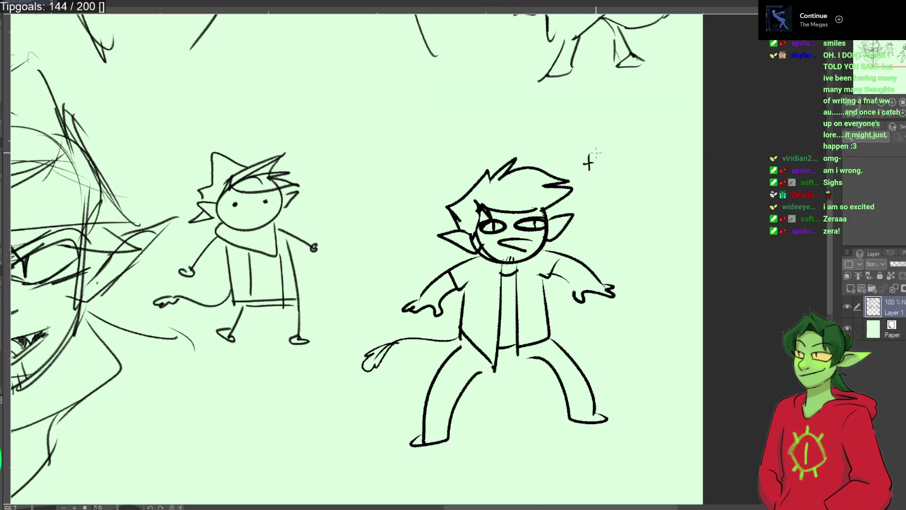
Handwrite "this is me if" beside the bold figure's head and erase the caption again.
left_click_drag(633, 159, 635, 166)
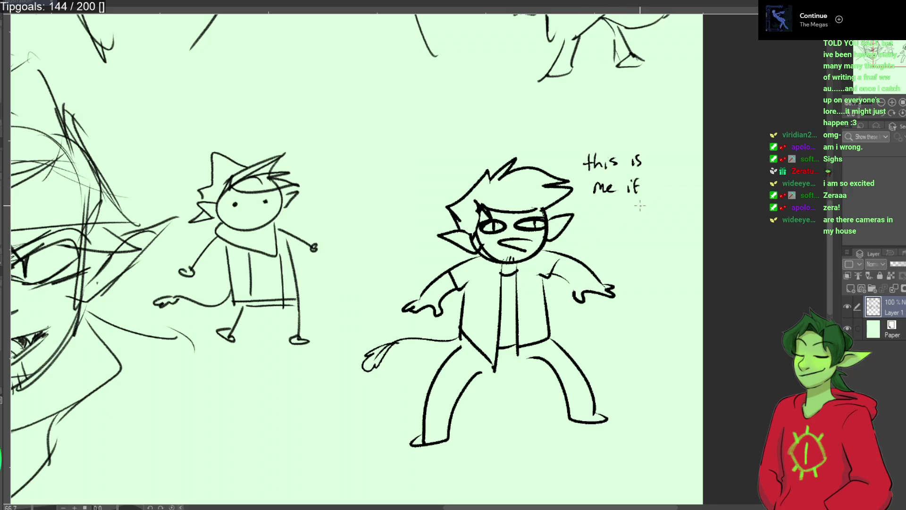
key("e")
mouse_move(643, 187)
left_mouse_down()
mouse_move(643, 152)
mouse_move(630, 150)
mouse_move(629, 193)
mouse_move(617, 192)
mouse_move(591, 162)
left_mouse_up()
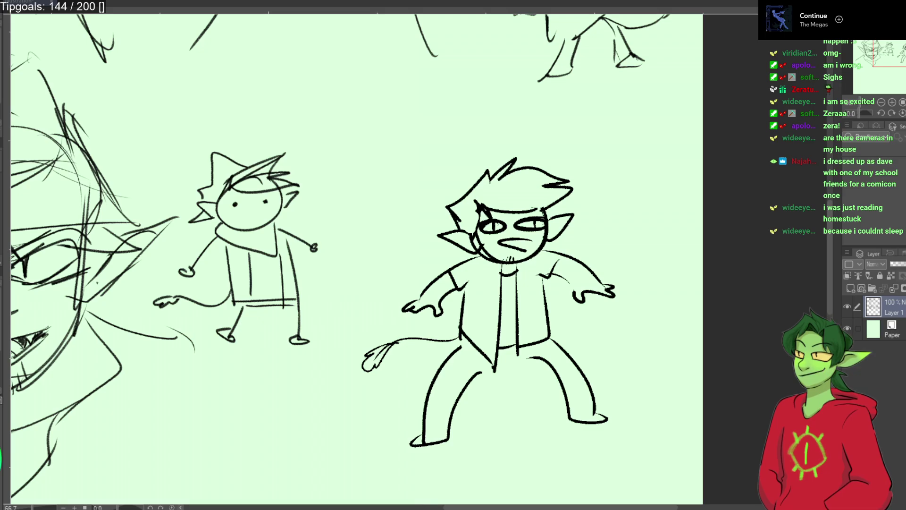
Crop the canvas to a rectangular selection tightly around the bold figure, and undo the crop.
left_click_drag(346, 132, 652, 462)
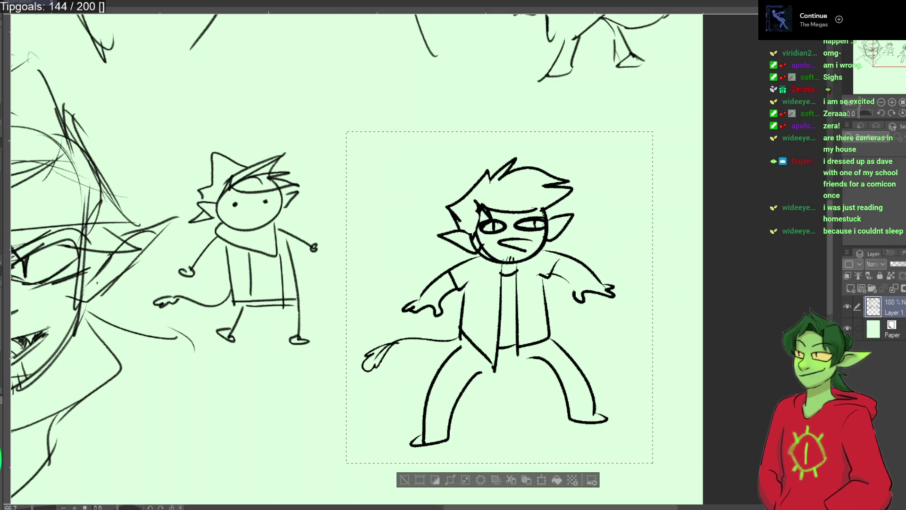
key("ctrl+shift+x")
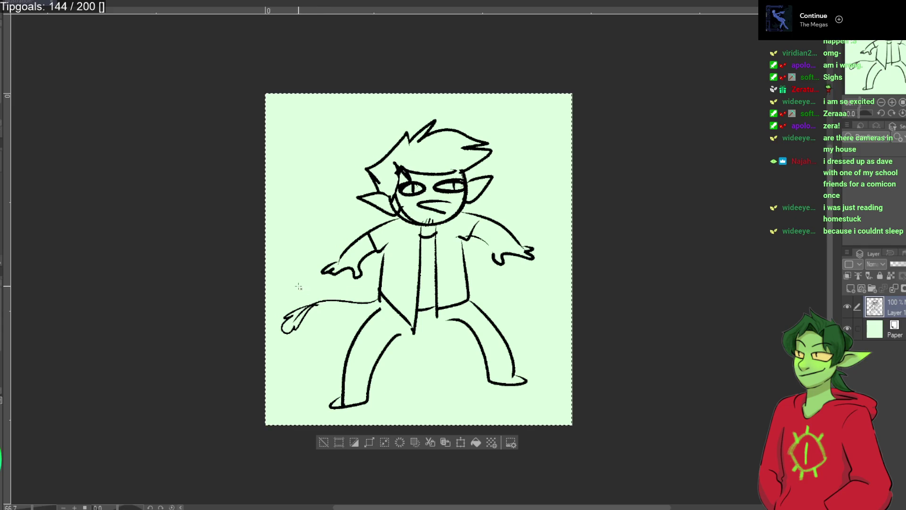
key("ctrl+z")
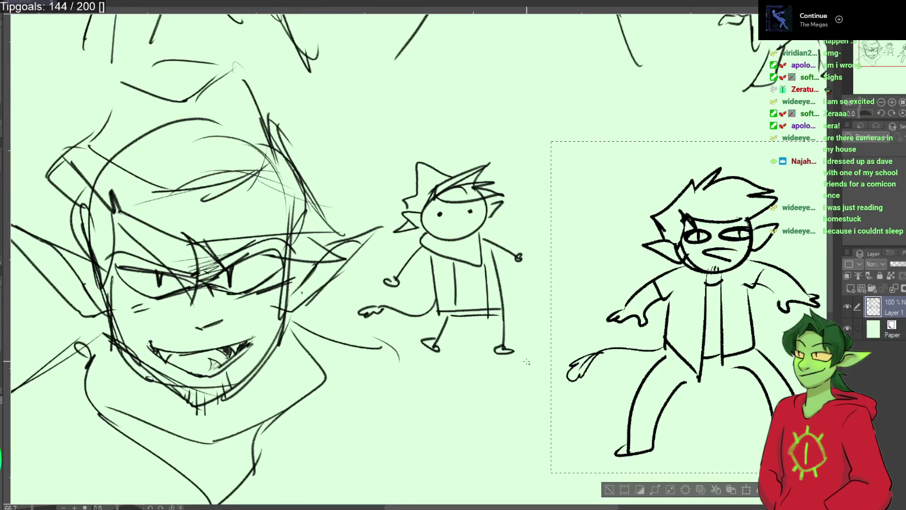
left_click_drag(472, 327, 255, 228)
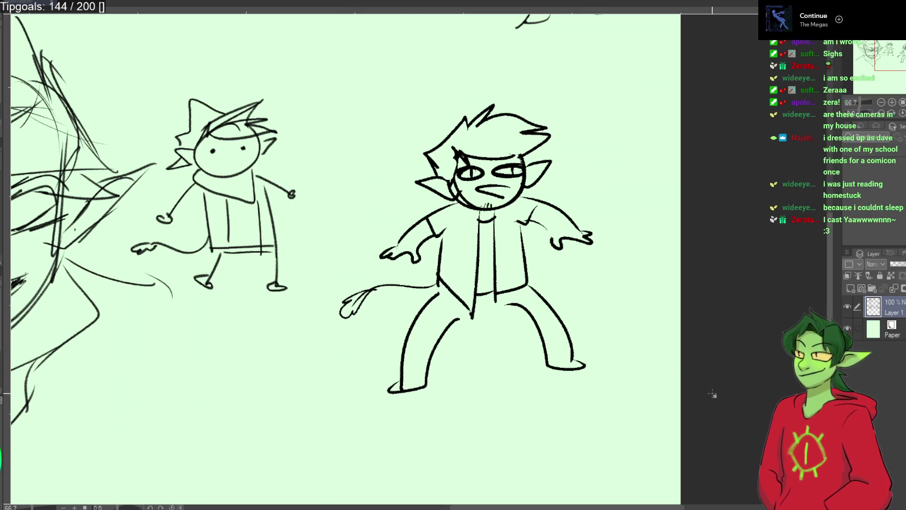
Crop the canvas to a wider rectangle reaching the canvas edge beside the bold figure, and undo it.
left_click_drag(698, 421, 298, 88)
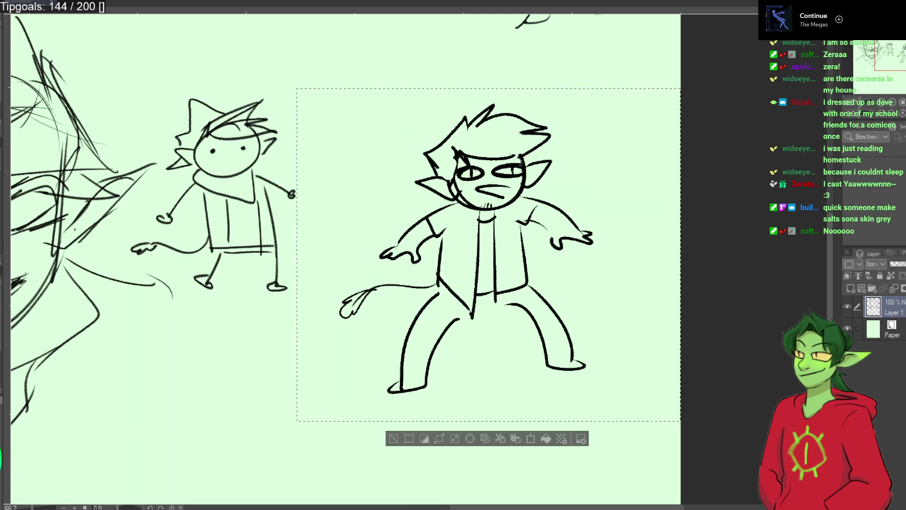
left_click(531, 438)
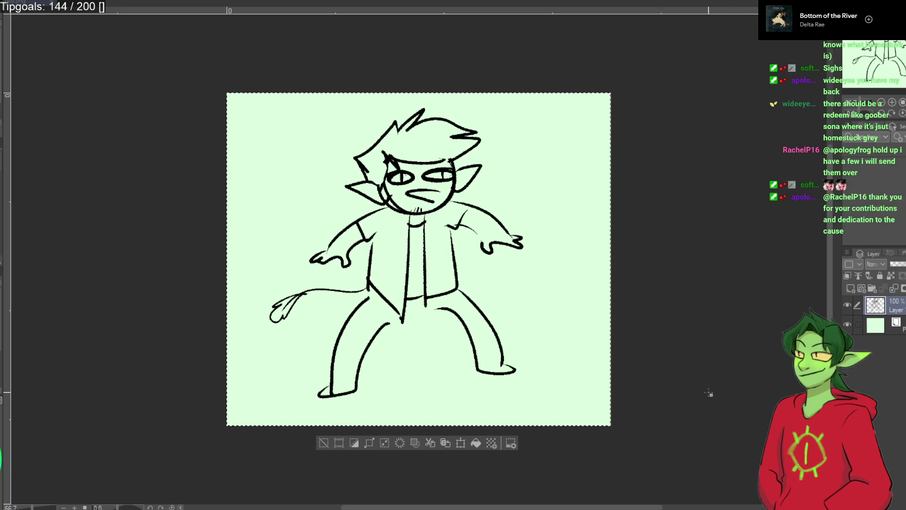
key("ctrl+z")
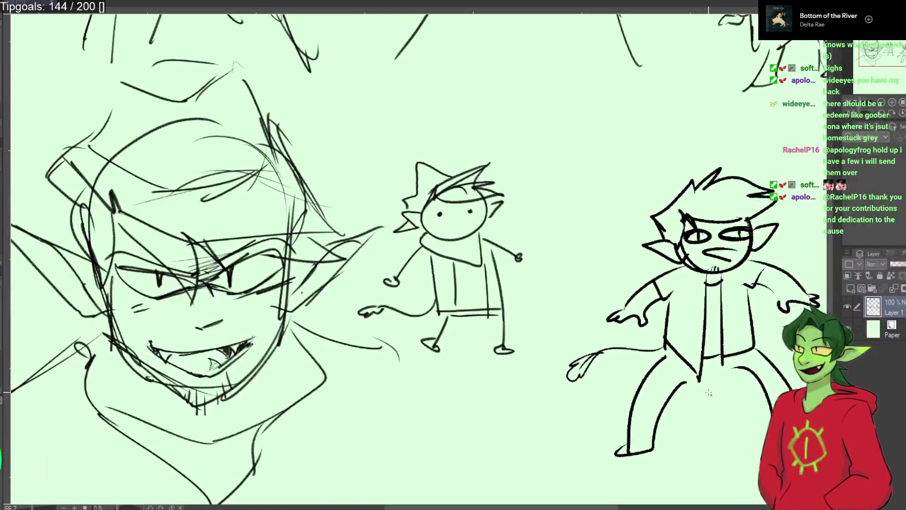
mouse_move(540, 399)
left_mouse_down()
mouse_move(448, 112)
mouse_move(752, 151)
mouse_move(702, 24)
mouse_move(679, 6)
left_mouse_up()
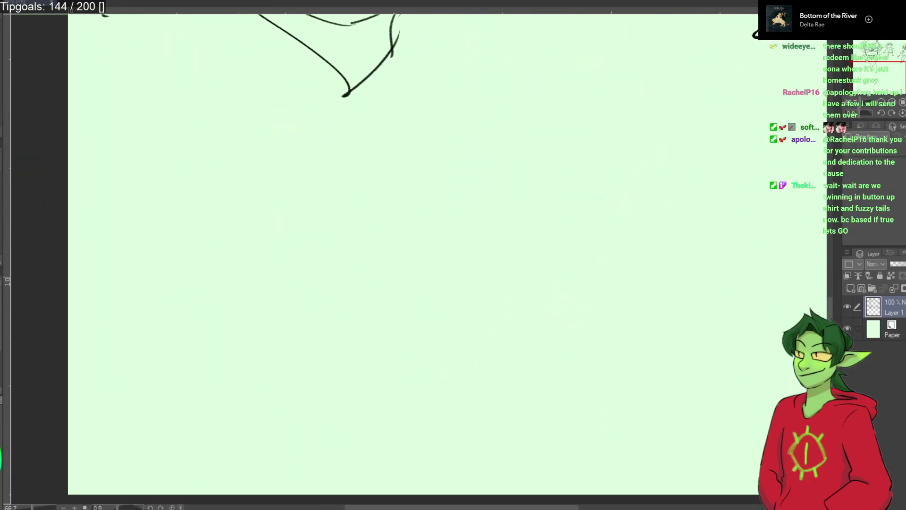
mouse_move(647, 95)
left_mouse_down()
mouse_move(625, 182)
mouse_move(463, 488)
left_mouse_up()
mouse_move(487, 401)
left_mouse_down()
mouse_move(441, 329)
mouse_move(411, 336)
mouse_move(414, 343)
left_mouse_up()
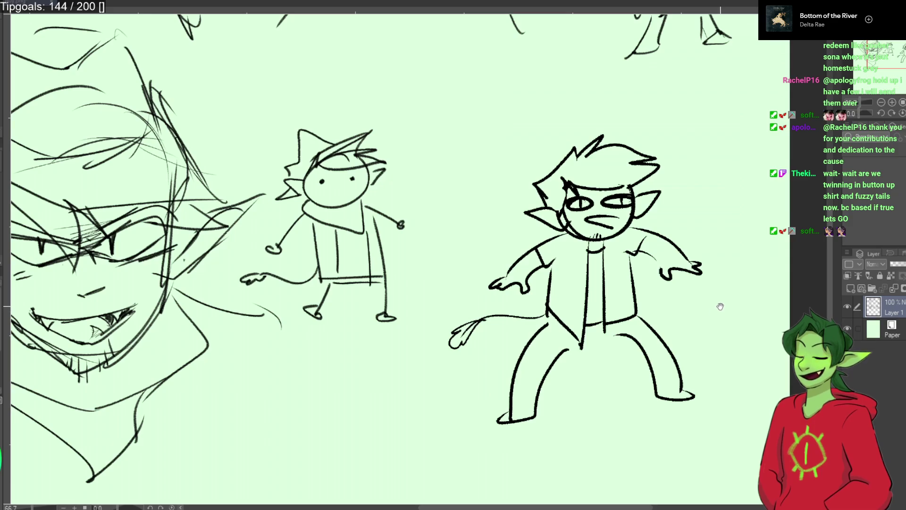
left_click_drag(729, 316, 687, 317)
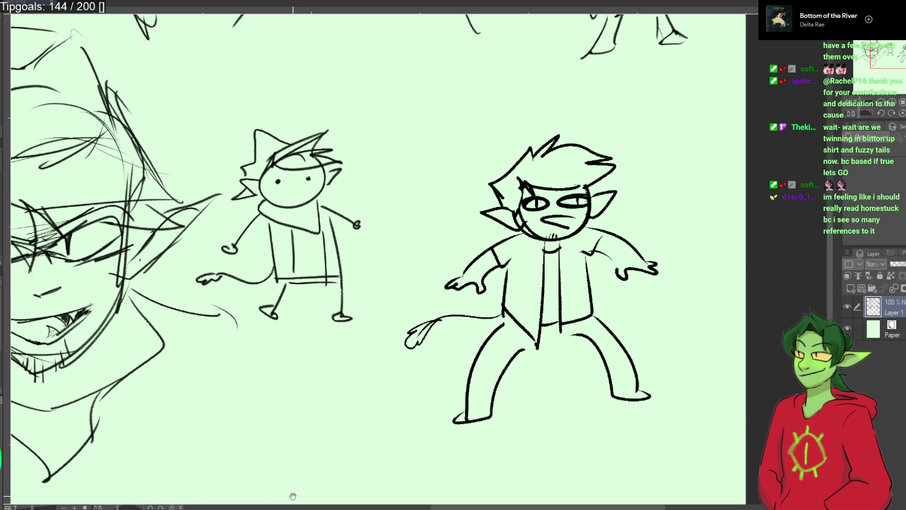
mouse_move(292, 496)
left_mouse_down()
mouse_move(461, 354)
mouse_move(647, 168)
mouse_move(580, 115)
mouse_move(526, 173)
mouse_move(470, 194)
mouse_move(484, 187)
left_mouse_up()
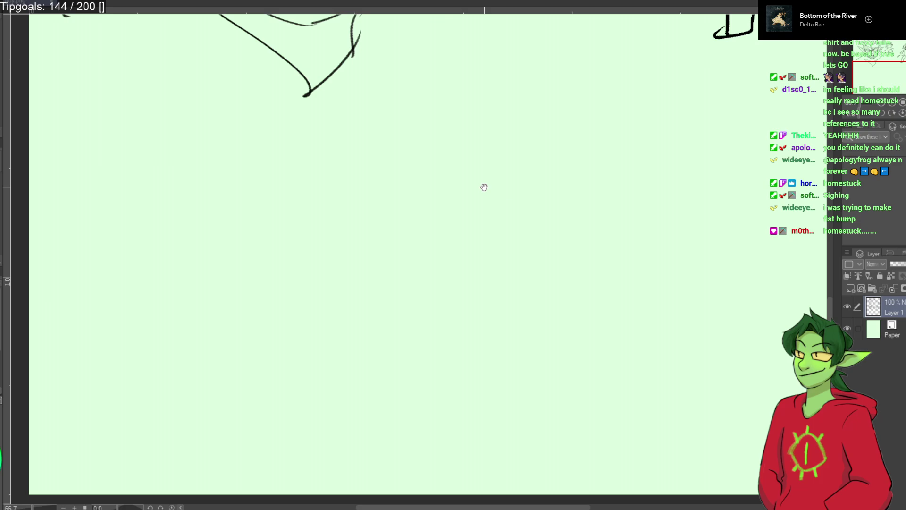
mouse_move(602, 107)
left_mouse_down()
mouse_move(310, 388)
mouse_move(263, 461)
mouse_move(300, 347)
left_mouse_up()
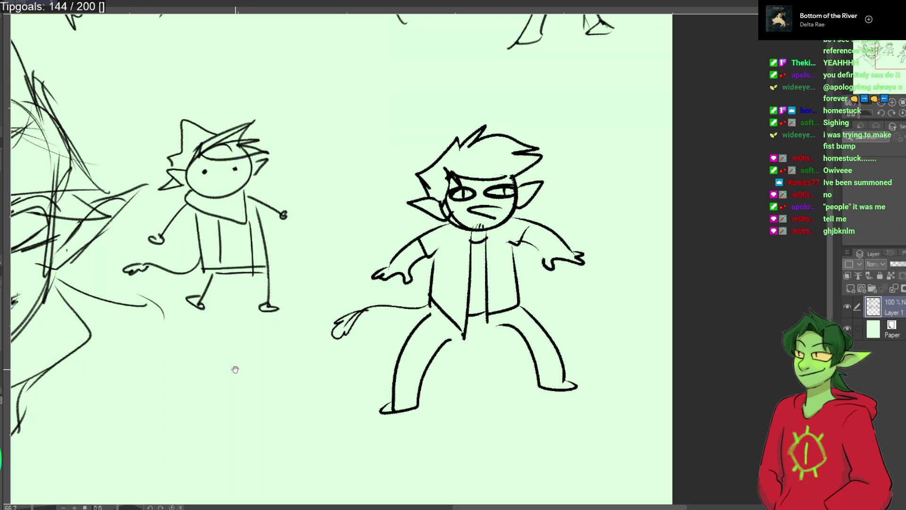
mouse_move(275, 366)
left_mouse_down()
mouse_move(486, 178)
mouse_move(451, 188)
mouse_move(430, 218)
mouse_move(424, 214)
left_mouse_up()
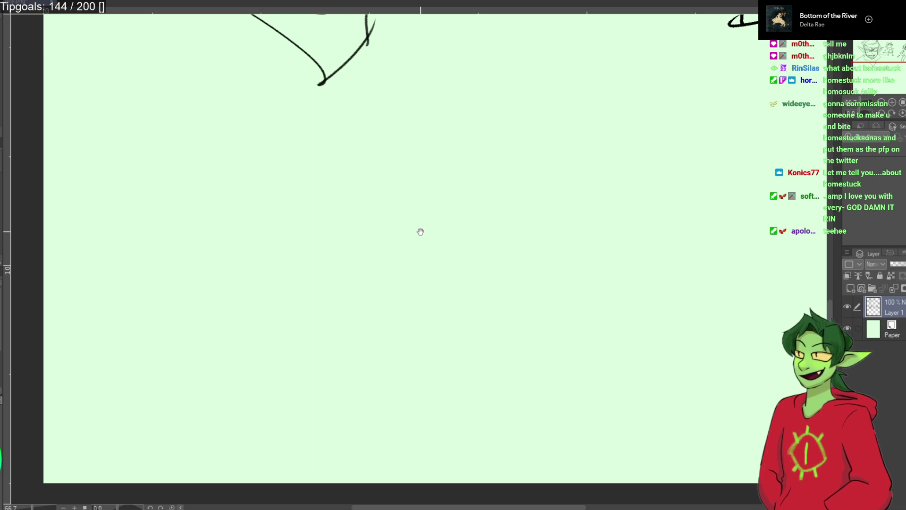
mouse_move(424, 220)
left_mouse_down()
mouse_move(396, 217)
mouse_move(402, 224)
left_mouse_up()
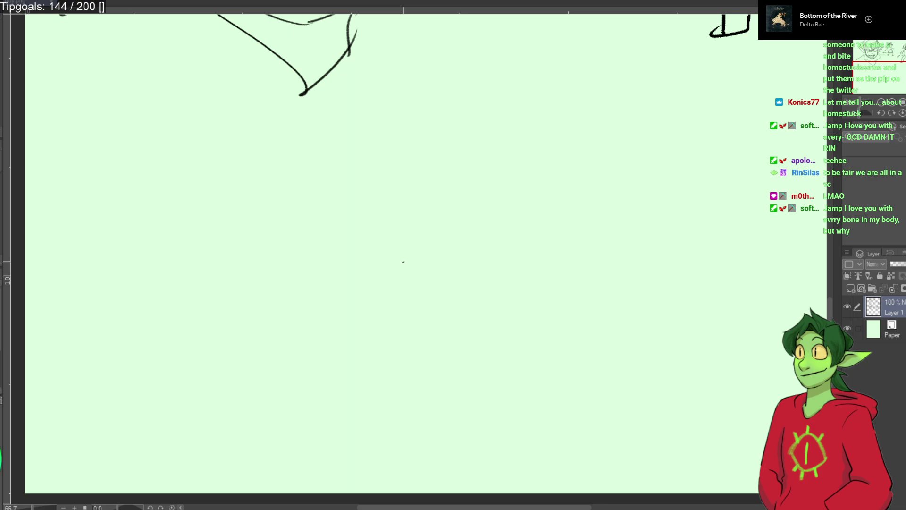
Draw a bald round-cheeked head with big glaring eyes, angry brows and a wavy mouth in the empty lower canvas.
mouse_move(314, 230)
left_mouse_down()
mouse_move(348, 208)
mouse_move(242, 212)
left_mouse_up()
mouse_move(345, 232)
left_mouse_down()
mouse_move(334, 264)
mouse_move(251, 256)
mouse_move(260, 262)
mouse_move(237, 235)
left_mouse_up()
mouse_move(275, 212)
left_mouse_down()
mouse_move(267, 248)
mouse_move(283, 208)
mouse_move(319, 207)
mouse_move(308, 210)
left_mouse_up()
left_click_drag(288, 208, 274, 205)
left_click(268, 229)
left_click(326, 224)
left_click_drag(327, 255, 280, 258)
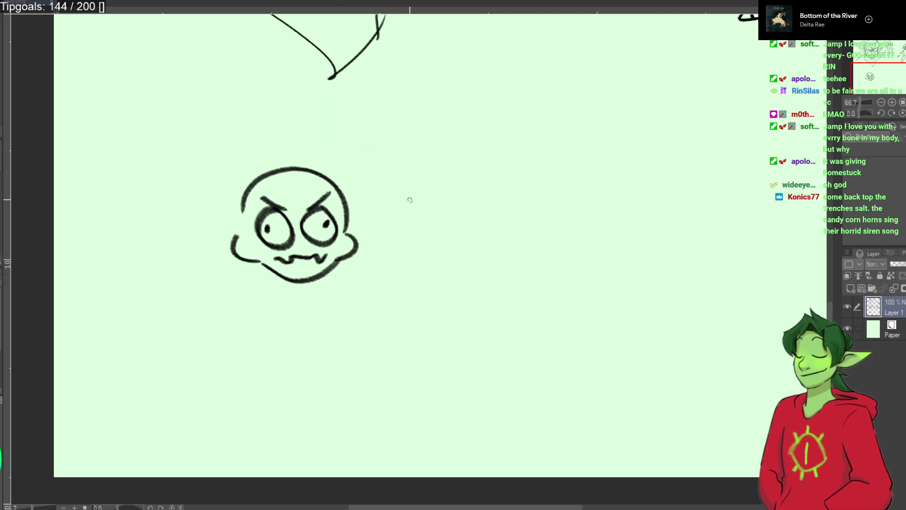
Handwrite the word "tumut" beside the bald angry head.
left_click_drag(414, 181, 421, 219)
left_click_drag(397, 199, 437, 196)
mouse_move(431, 203)
left_mouse_down()
mouse_move(433, 211)
mouse_move(470, 198)
mouse_move(482, 210)
mouse_move(499, 197)
left_mouse_up()
mouse_move(509, 165)
left_mouse_down()
mouse_move(509, 207)
mouse_move(537, 190)
left_mouse_up()
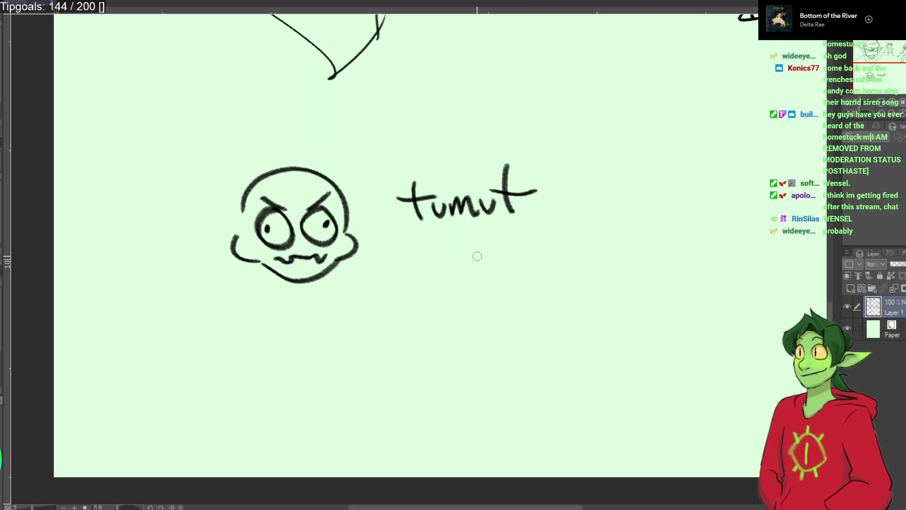
Undo the handwritten word and every stroke of the bald angry head.
key("ctrl+z")
key("ctrl+z")
key("ctrl+z")
key("ctrl+z")
key("ctrl+z")
key("ctrl+z")
key("ctrl+z")
key("ctrl+z")
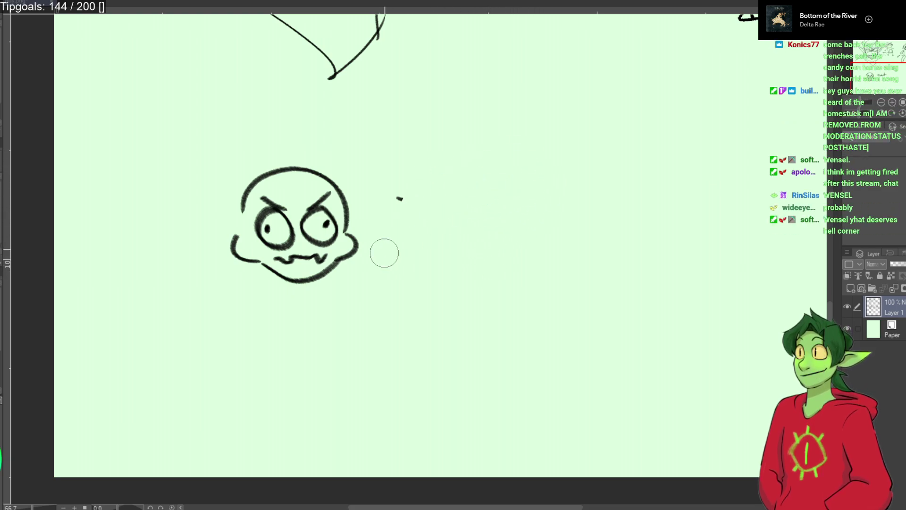
key("ctrl+z")
key("ctrl+z")
key("ctrl+z")
key("ctrl+z")
key("ctrl+z")
key("ctrl+z")
key("ctrl+z")
key("ctrl+z")
key("ctrl+z")
key("ctrl+z")
key("ctrl+z")
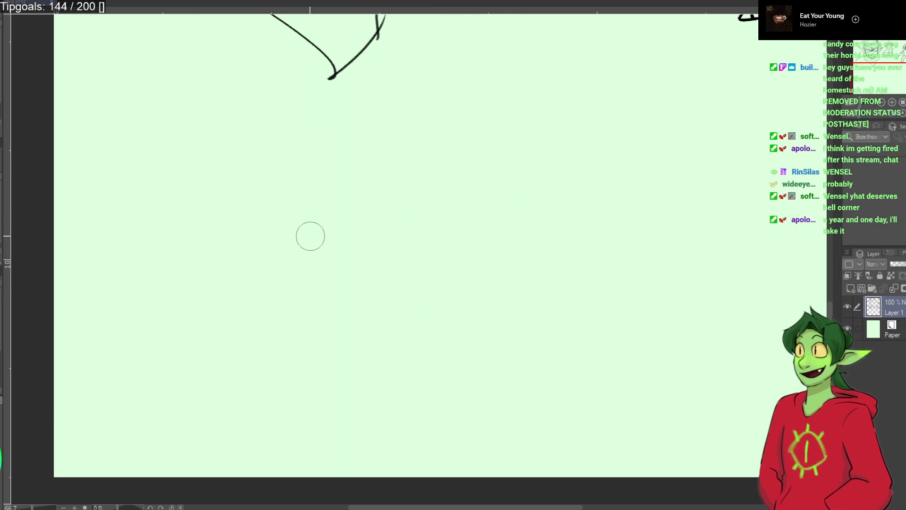
Draw a thin round head outline with two half-lidded eyes in the cleared lower area.
mouse_move(250, 171)
left_mouse_down()
mouse_move(187, 218)
mouse_move(238, 169)
left_mouse_up()
key("ctrl+z")
mouse_move(284, 143)
left_mouse_down()
mouse_move(251, 227)
mouse_move(279, 143)
left_mouse_up()
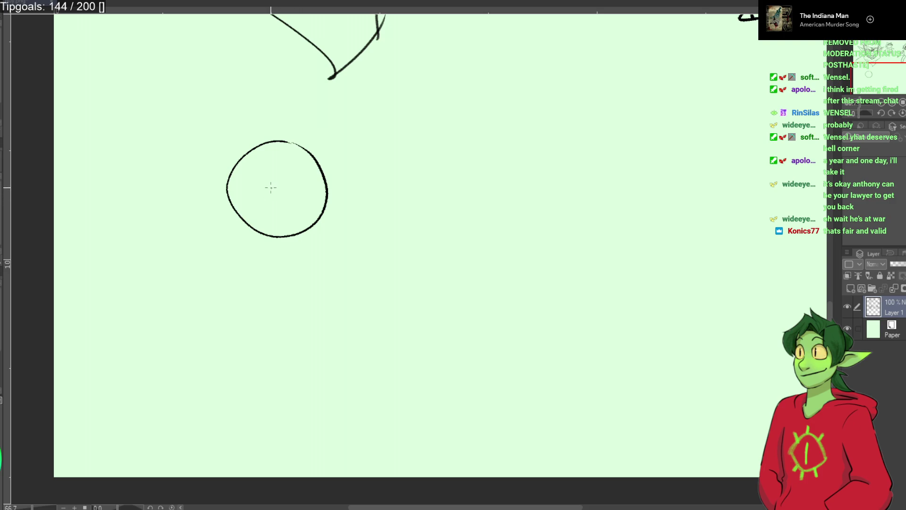
mouse_move(272, 192)
left_mouse_down()
mouse_move(232, 189)
mouse_move(265, 202)
left_mouse_up()
left_click_drag(320, 184, 294, 209)
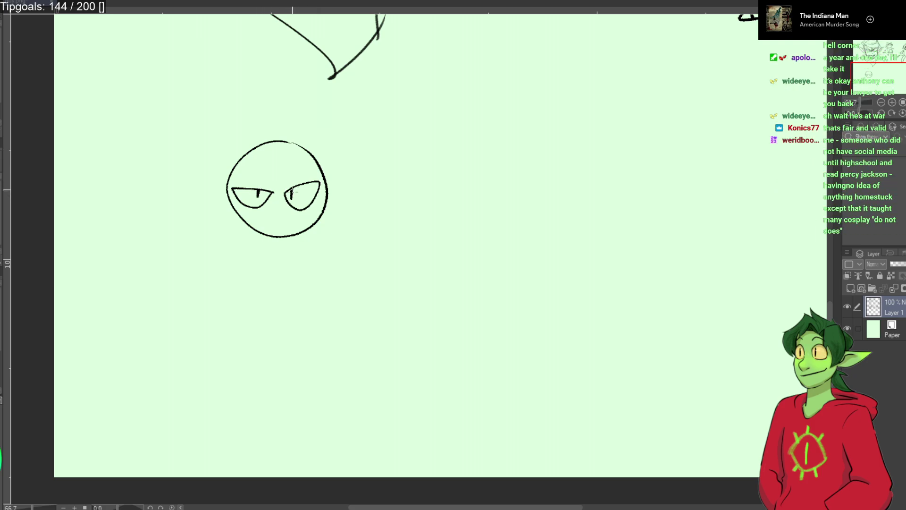
Add arched eyebrows and a toothy grin to the round head, undoing and redrawing strokes until they fit.
mouse_move(273, 182)
left_mouse_down()
mouse_move(238, 182)
mouse_move(320, 182)
mouse_move(304, 168)
mouse_move(316, 171)
left_mouse_up()
key("ctrl+z")
key("ctrl+z")
key("ctrl+z")
mouse_move(297, 217)
left_mouse_down()
mouse_move(272, 225)
mouse_move(253, 215)
mouse_move(284, 221)
mouse_move(251, 217)
mouse_move(286, 222)
mouse_move(247, 218)
left_mouse_up()
key("ctrl+z")
key("ctrl+z")
key("ctrl+z")
key("ctrl+z")
mouse_move(315, 206)
left_mouse_down()
mouse_move(262, 221)
mouse_move(297, 227)
mouse_move(312, 210)
mouse_move(258, 217)
mouse_move(274, 228)
mouse_move(295, 221)
mouse_move(275, 225)
left_mouse_up()
key("ctrl+z")
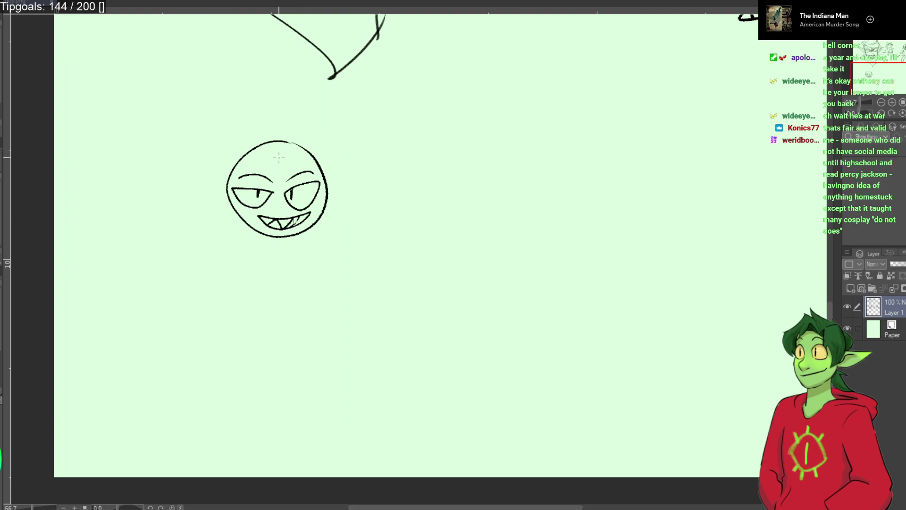
Try a fringe with a spiky crown of hair on the grinning head, and undo the spiky strokes.
mouse_move(230, 156)
left_mouse_down()
mouse_move(260, 169)
mouse_move(254, 158)
mouse_move(347, 162)
mouse_move(273, 133)
mouse_move(297, 148)
mouse_move(268, 110)
mouse_move(237, 122)
left_mouse_up()
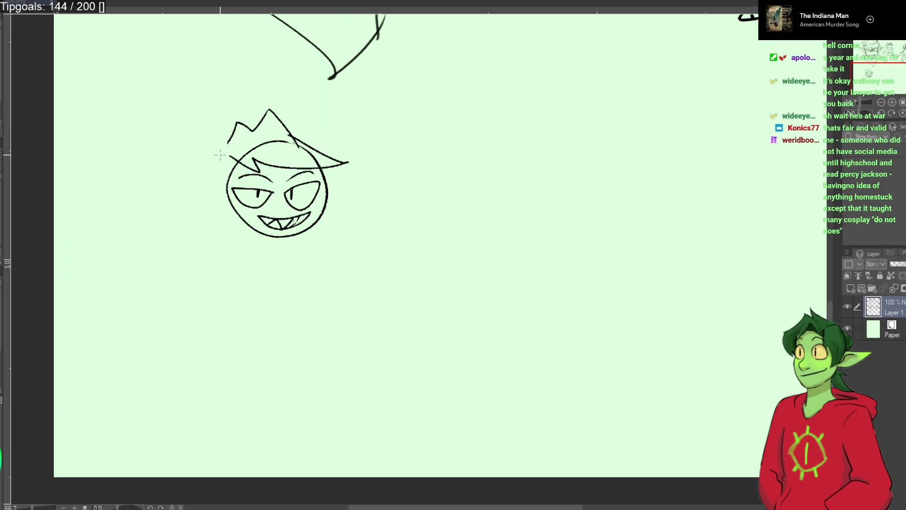
left_click_drag(251, 169, 180, 189)
key("ctrl+z")
key("ctrl+z")
key("ctrl+z")
key("ctrl+z")
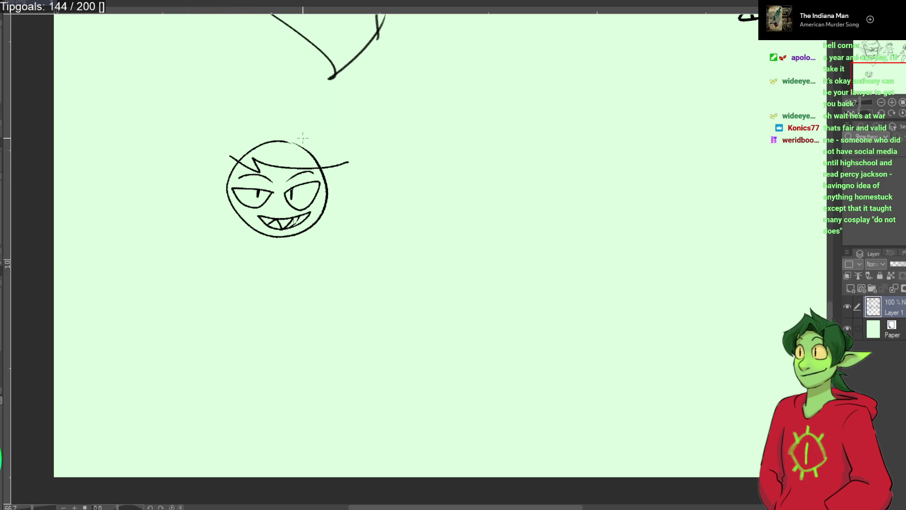
Redraw the grinning head's hair with a slanted band, spiky crown and side tufts, and add a pointed ear.
mouse_move(323, 175)
left_mouse_down()
mouse_move(303, 148)
mouse_move(185, 194)
mouse_move(219, 192)
mouse_move(225, 225)
left_mouse_up()
mouse_move(302, 141)
left_mouse_down()
mouse_move(266, 122)
mouse_move(250, 124)
mouse_move(226, 139)
mouse_move(213, 176)
left_mouse_up()
mouse_move(297, 145)
left_mouse_down()
mouse_move(329, 162)
mouse_move(327, 173)
mouse_move(261, 171)
mouse_move(270, 179)
mouse_move(246, 176)
mouse_move(231, 199)
left_mouse_up()
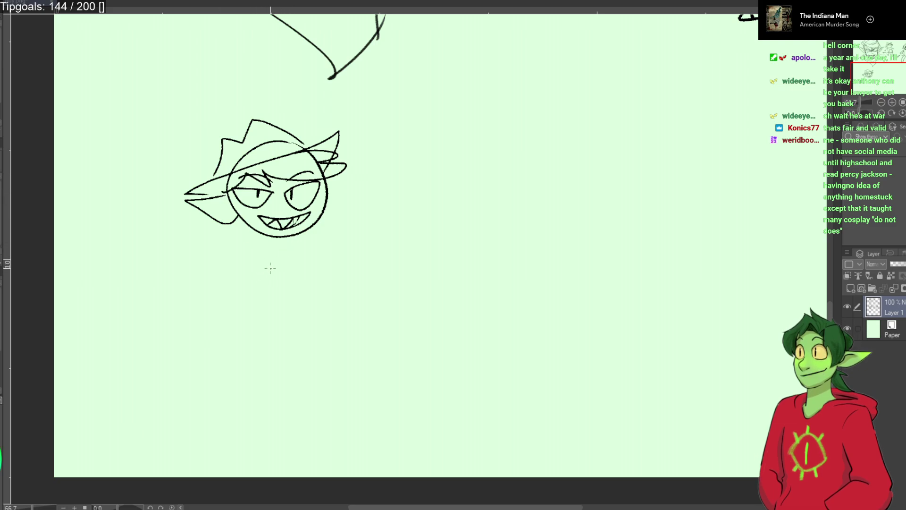
Erase the whole grinning head with an enlarged eraser and return to the pen at a smaller size.
key("e")
key("bracketright")
key("bracketright")
key("bracketright")
key("bracketright")
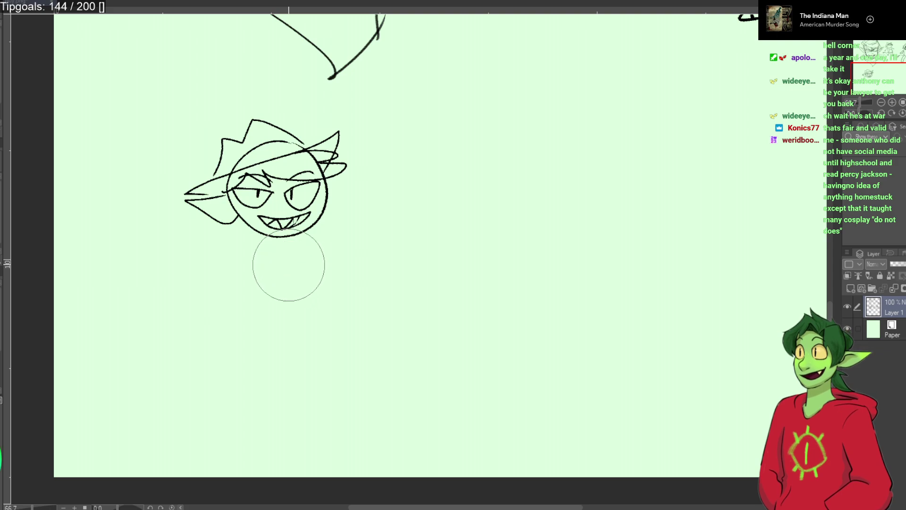
mouse_move(330, 156)
left_mouse_down()
mouse_move(313, 185)
mouse_move(292, 143)
mouse_move(319, 143)
mouse_move(238, 182)
left_mouse_up()
key("bracketleft")
key("bracketleft")
key("bracketleft")
key("bracketleft")
key("p")
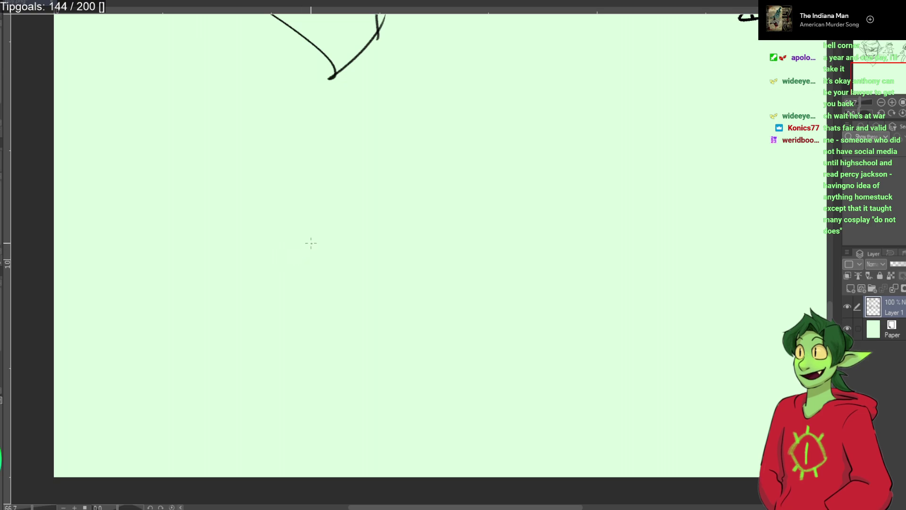
Draw a small round head with two upright pointed ears and narrow dark eyes in the lower canvas area.
mouse_move(294, 149)
left_mouse_down()
mouse_move(216, 215)
mouse_move(270, 146)
left_mouse_up()
key("ctrl+z")
mouse_move(302, 141)
left_mouse_down()
mouse_move(260, 162)
mouse_move(318, 183)
mouse_move(278, 144)
mouse_move(269, 168)
mouse_move(308, 165)
mouse_move(295, 130)
mouse_move(244, 137)
mouse_move(258, 169)
left_mouse_up()
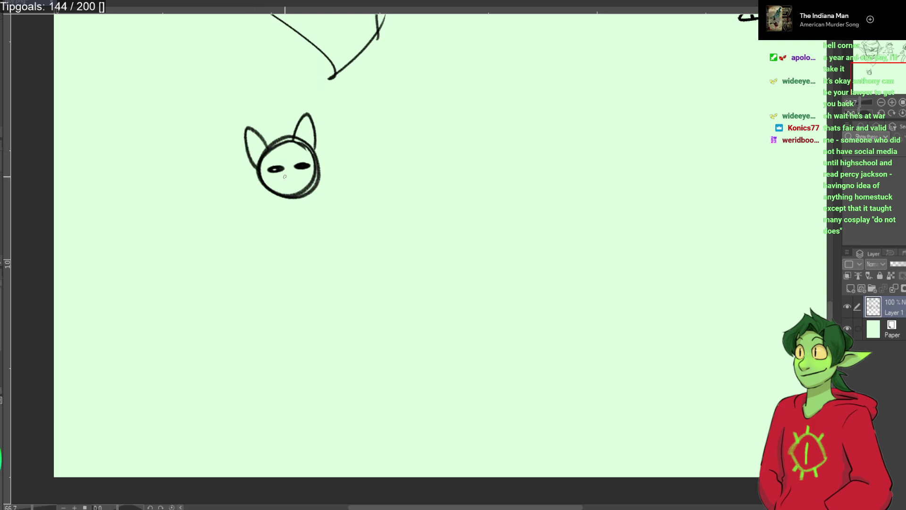
Give the upright-eared head curly hair and a simple body with a V collar, arms, legs and a bushy tail.
mouse_move(309, 198)
left_mouse_down()
mouse_move(311, 216)
mouse_move(272, 203)
mouse_move(227, 255)
left_mouse_up()
mouse_move(308, 200)
left_mouse_down()
mouse_move(358, 214)
mouse_move(349, 217)
left_mouse_up()
mouse_move(276, 141)
left_mouse_down()
mouse_move(295, 127)
mouse_move(305, 135)
mouse_move(304, 149)
mouse_move(268, 142)
mouse_move(289, 150)
left_mouse_up()
left_click_drag(263, 211, 270, 282)
left_click_drag(320, 211, 336, 310)
mouse_move(322, 257)
left_mouse_down()
mouse_move(273, 266)
mouse_move(270, 315)
left_mouse_up()
mouse_move(268, 263)
left_mouse_down()
mouse_move(235, 277)
mouse_move(228, 309)
mouse_move(266, 265)
left_mouse_up()
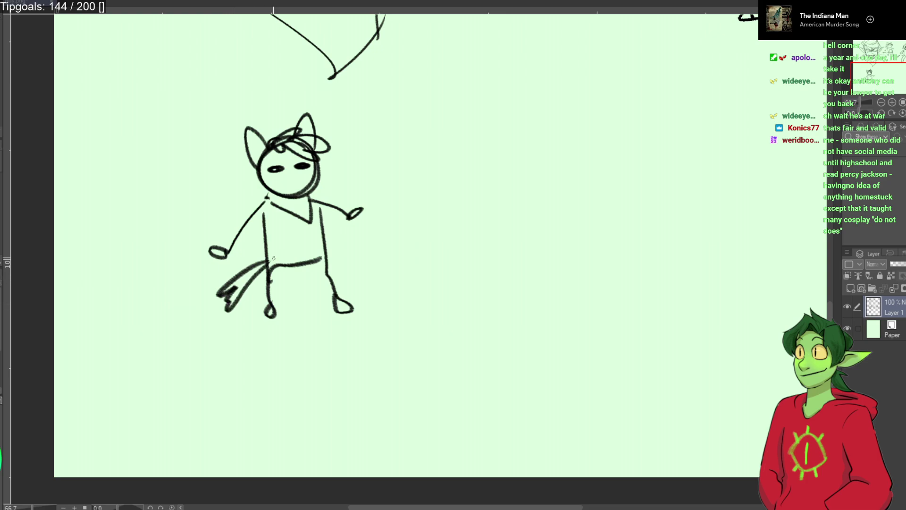
Draw a second round head beside the first figure with angry brows, a smirk, pointed ears and spiky swept hair.
mouse_move(420, 134)
left_mouse_down()
mouse_move(426, 187)
mouse_move(400, 138)
mouse_move(395, 162)
mouse_move(427, 164)
left_mouse_up()
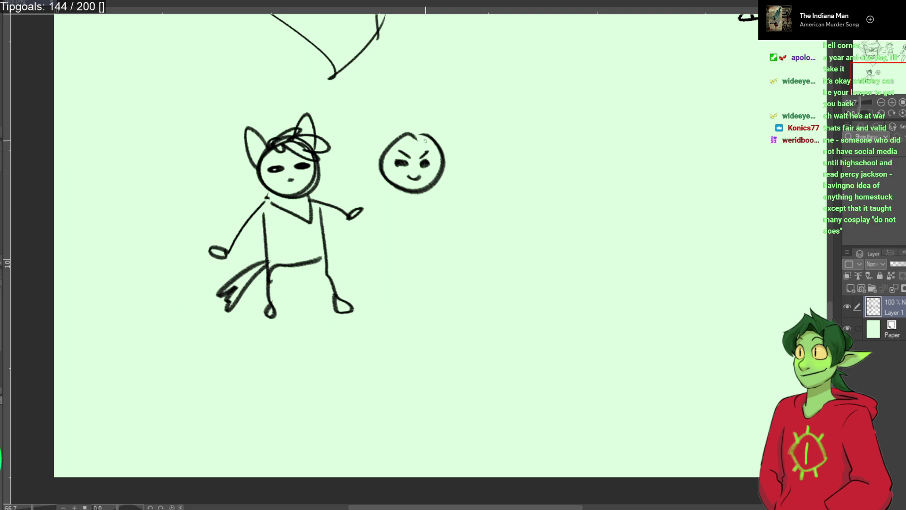
mouse_move(441, 134)
left_mouse_down()
mouse_move(421, 123)
mouse_move(353, 151)
mouse_move(369, 166)
mouse_move(400, 113)
mouse_move(381, 118)
mouse_move(387, 146)
left_mouse_up()
mouse_move(380, 161)
left_mouse_down()
mouse_move(367, 170)
mouse_move(383, 175)
left_mouse_up()
left_click_drag(441, 165, 457, 145)
mouse_move(450, 128)
left_mouse_down()
mouse_move(419, 132)
mouse_move(423, 148)
left_mouse_up()
left_click_drag(426, 138, 390, 146)
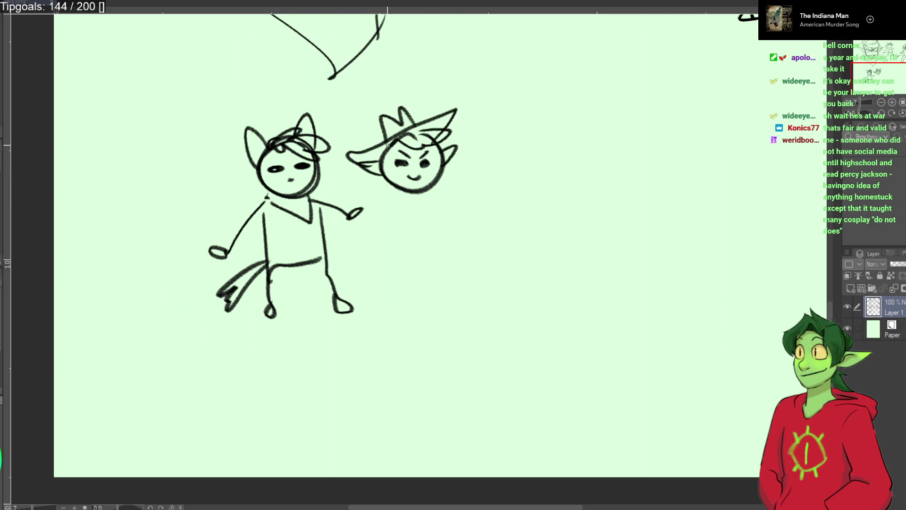
Give the second head a simple body with a pointed collar, legs, arms and a thin curved tail.
mouse_move(383, 197)
left_mouse_down()
mouse_move(431, 194)
mouse_move(382, 196)
mouse_move(384, 258)
left_mouse_up()
mouse_move(430, 213)
left_mouse_down()
mouse_move(435, 260)
mouse_move(381, 261)
left_mouse_up()
mouse_move(437, 258)
left_mouse_down()
mouse_move(458, 302)
mouse_move(435, 307)
left_mouse_up()
mouse_move(393, 262)
left_mouse_down()
mouse_move(382, 322)
mouse_move(385, 305)
left_mouse_up()
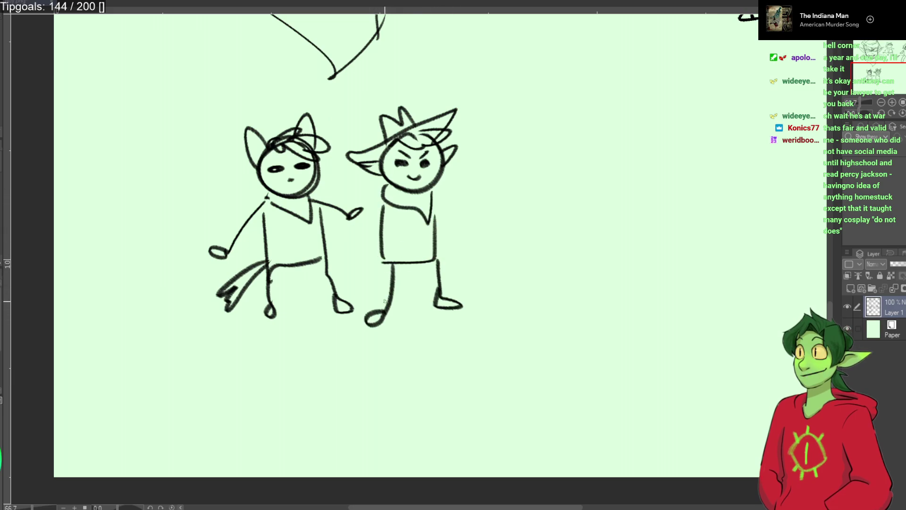
left_click_drag(432, 192, 462, 217)
left_click_drag(460, 218, 480, 213)
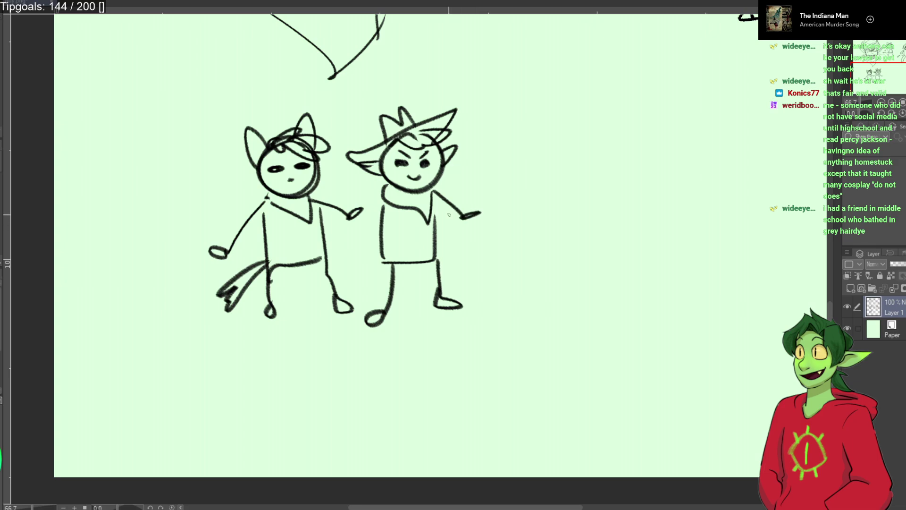
mouse_move(382, 187)
left_mouse_down()
mouse_move(364, 245)
mouse_move(344, 268)
left_mouse_up()
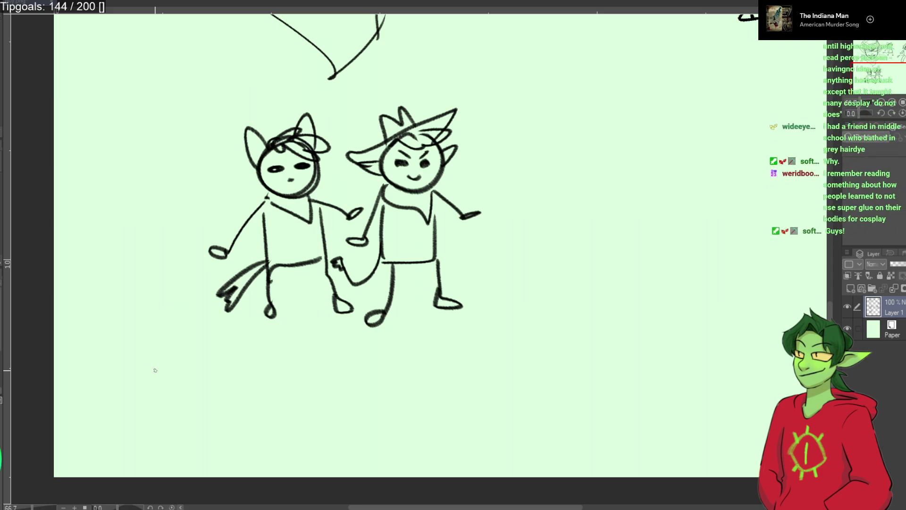
Handwrite "Scort" and "snippy" under the two small figures, and "Scorppy" centred below both names.
mouse_move(250, 343)
left_mouse_down()
mouse_move(238, 358)
mouse_move(261, 368)
mouse_move(293, 362)
left_mouse_up()
left_click(302, 369)
mouse_move(305, 350)
left_mouse_down()
mouse_move(304, 363)
mouse_move(313, 359)
left_mouse_up()
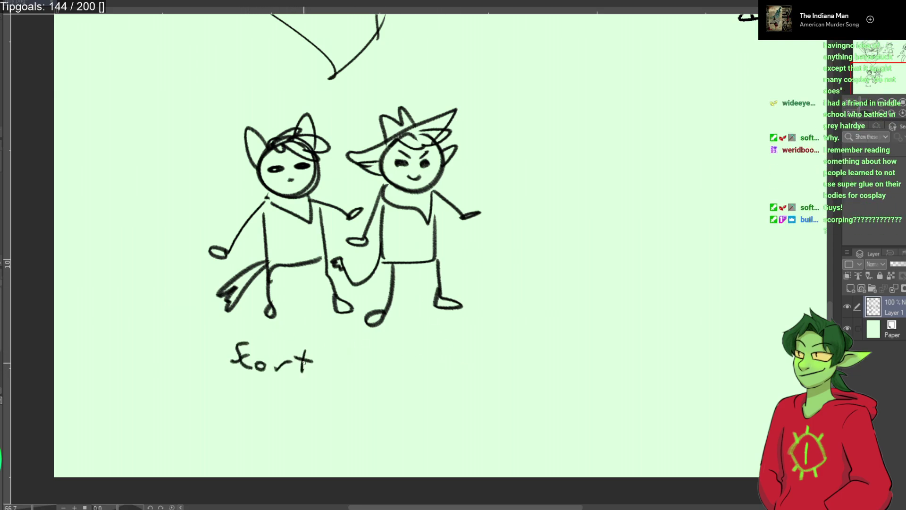
mouse_move(369, 360)
left_mouse_down()
mouse_move(400, 359)
mouse_move(408, 384)
mouse_move(413, 363)
mouse_move(449, 366)
left_mouse_up()
left_click_drag(457, 354, 451, 391)
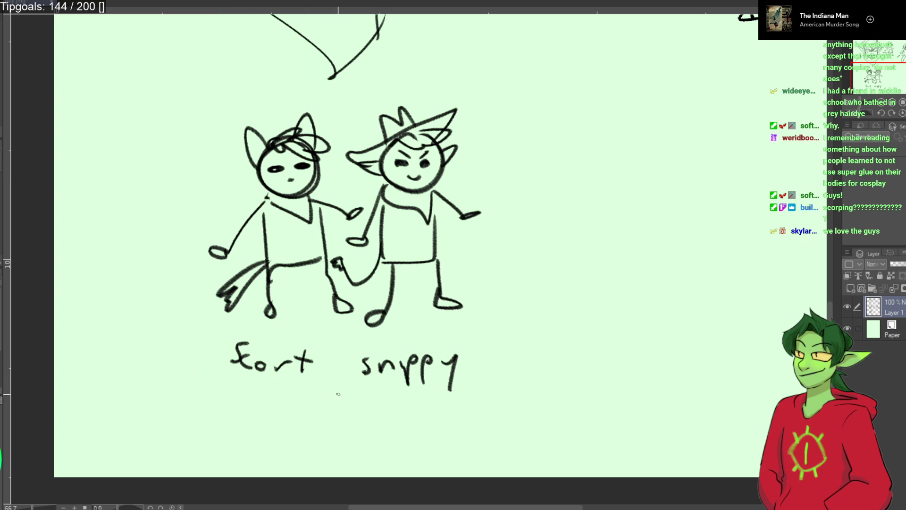
mouse_move(282, 413)
left_mouse_down()
mouse_move(268, 430)
mouse_move(308, 420)
mouse_move(360, 435)
mouse_move(425, 431)
mouse_move(418, 452)
left_mouse_up()
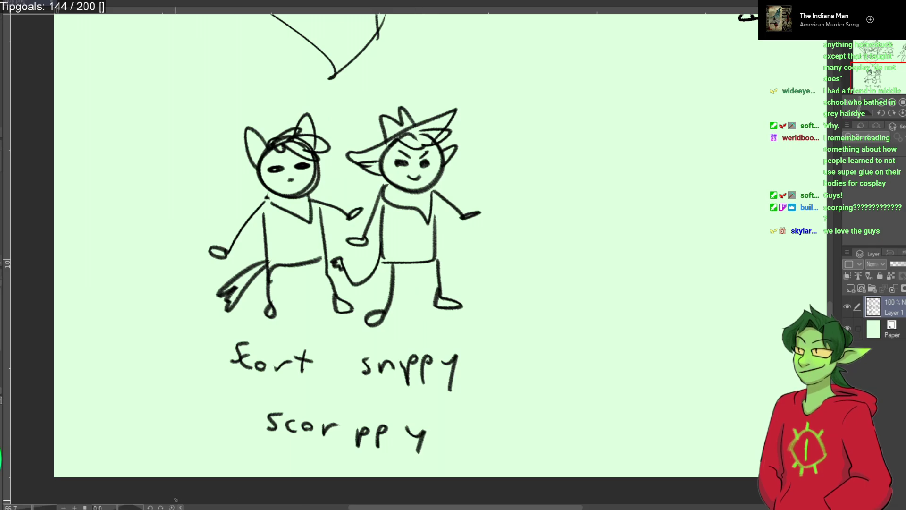